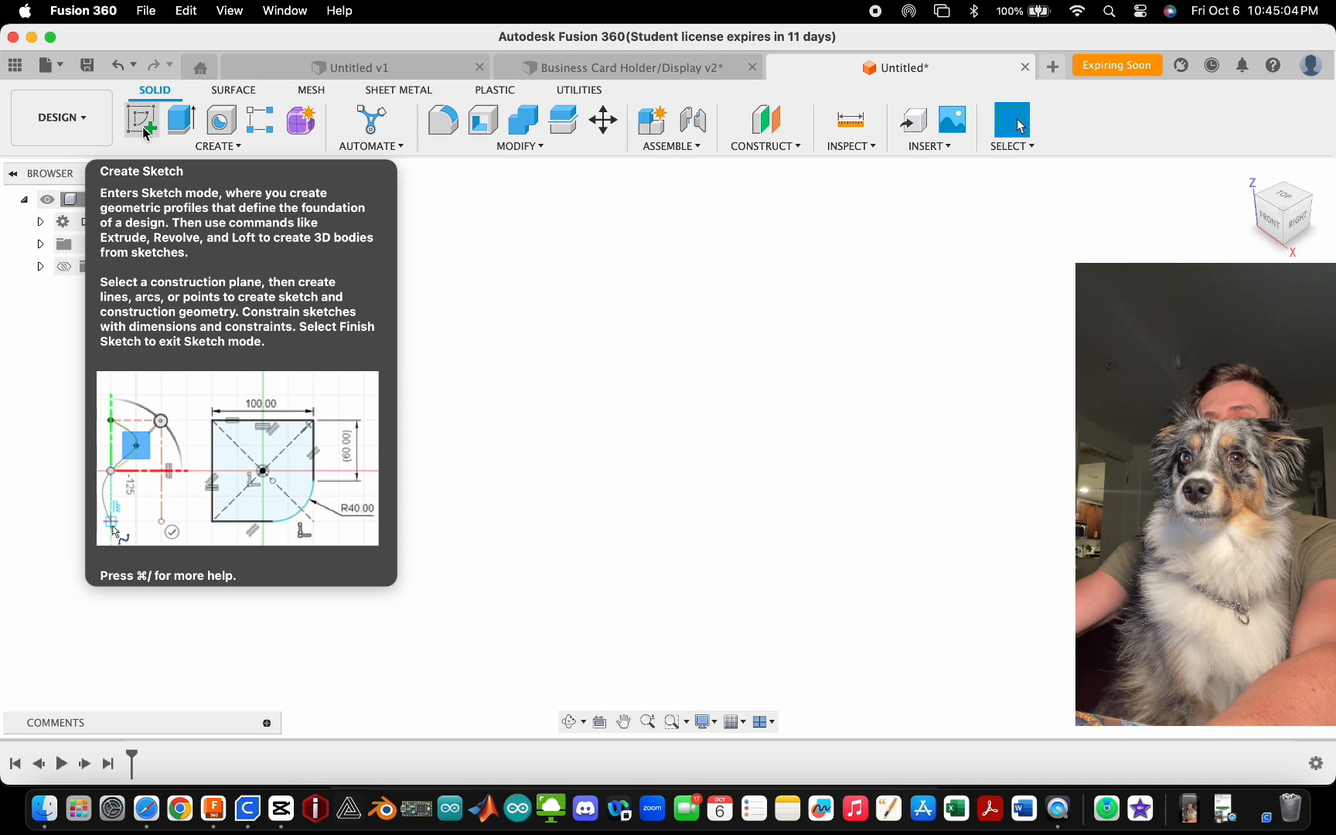
- Start a new sketch on the XY ground plane after orbiting to check the origin planes
left_click(144, 133)
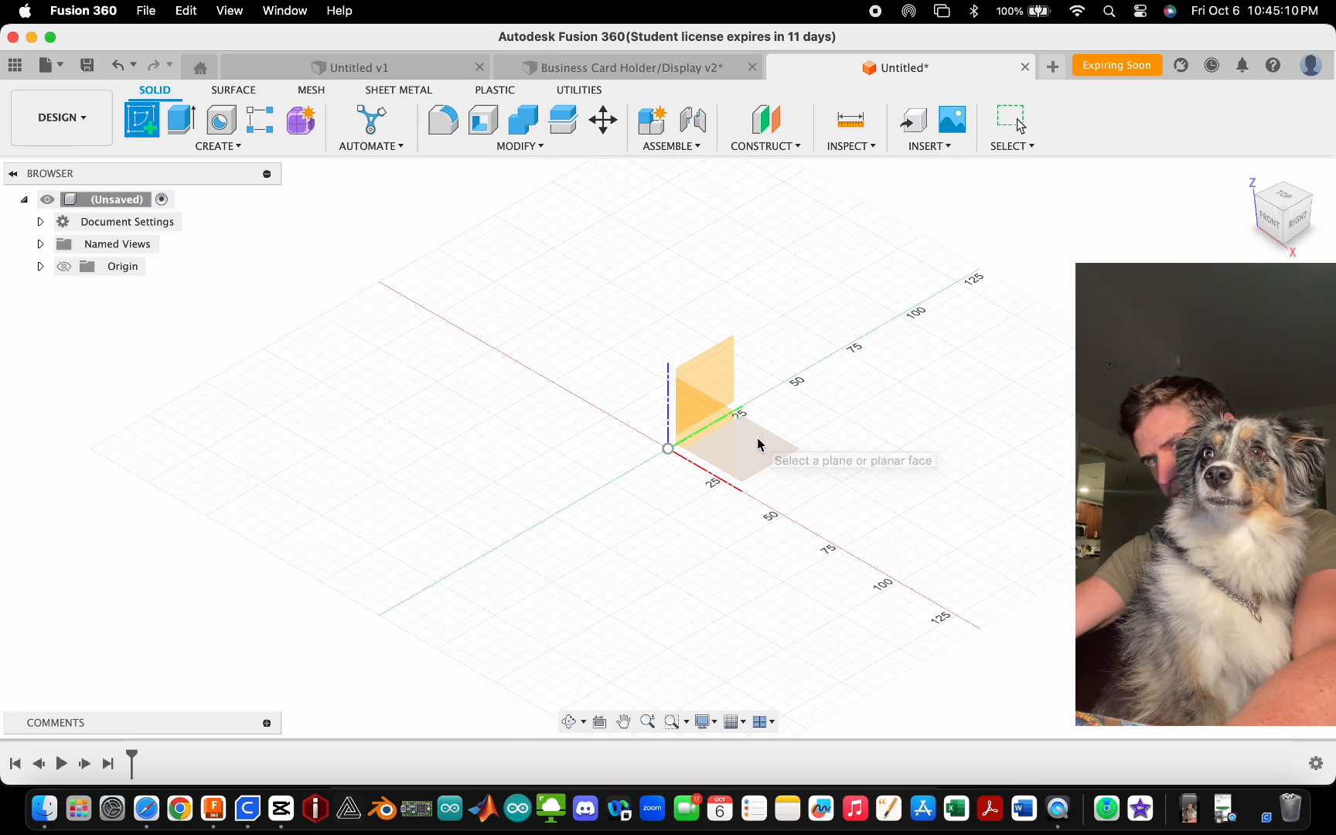
mouse_move(820, 467)
middle_mouse_down("shift")
mouse_move(832, 403)
mouse_move(751, 432)
mouse_move(740, 537)
mouse_move(718, 526)
mouse_move(730, 526)
middle_mouse_up("shift")
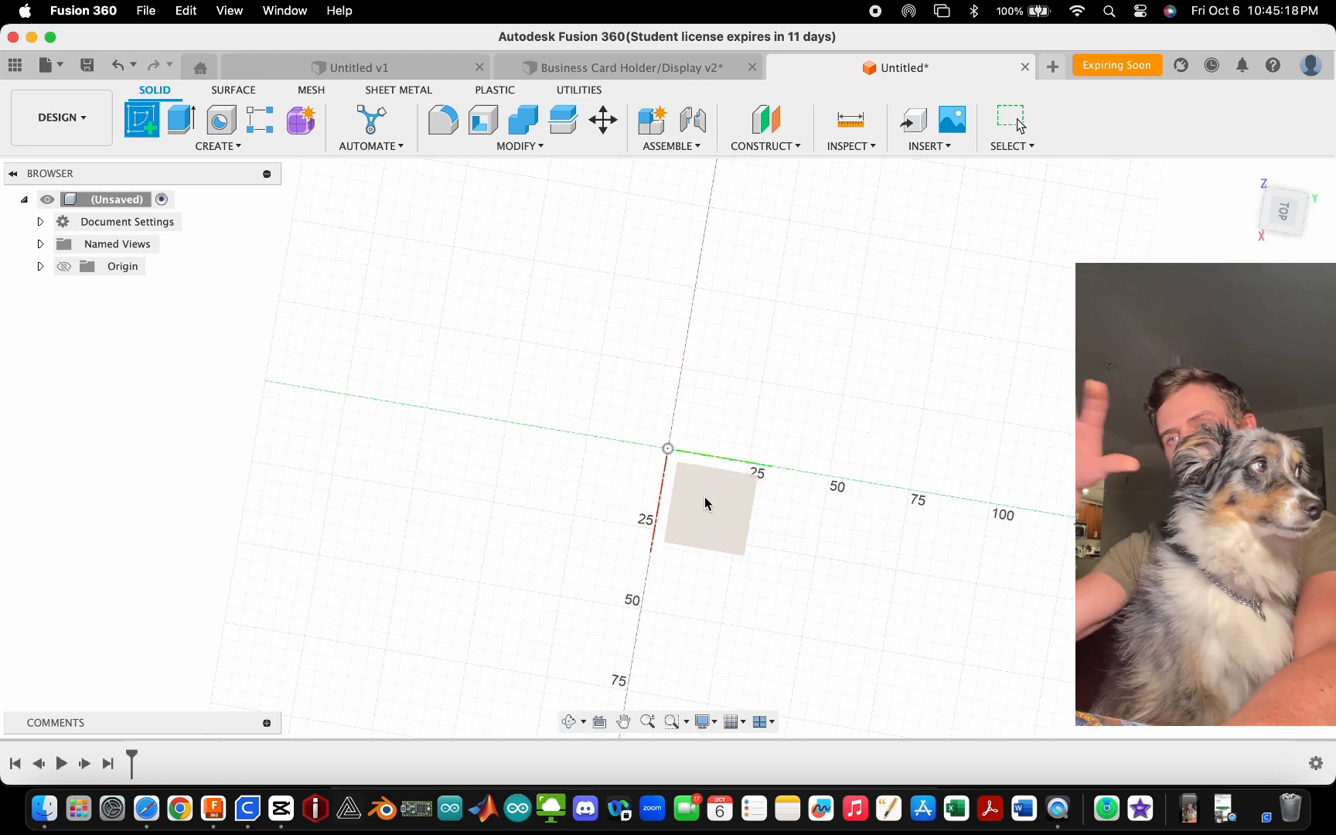
mouse_move(704, 499)
middle_mouse_down("shift")
mouse_move(740, 515)
mouse_move(787, 382)
mouse_move(876, 395)
mouse_move(797, 375)
mouse_move(882, 358)
mouse_move(889, 334)
mouse_move(790, 355)
middle_mouse_up("shift")
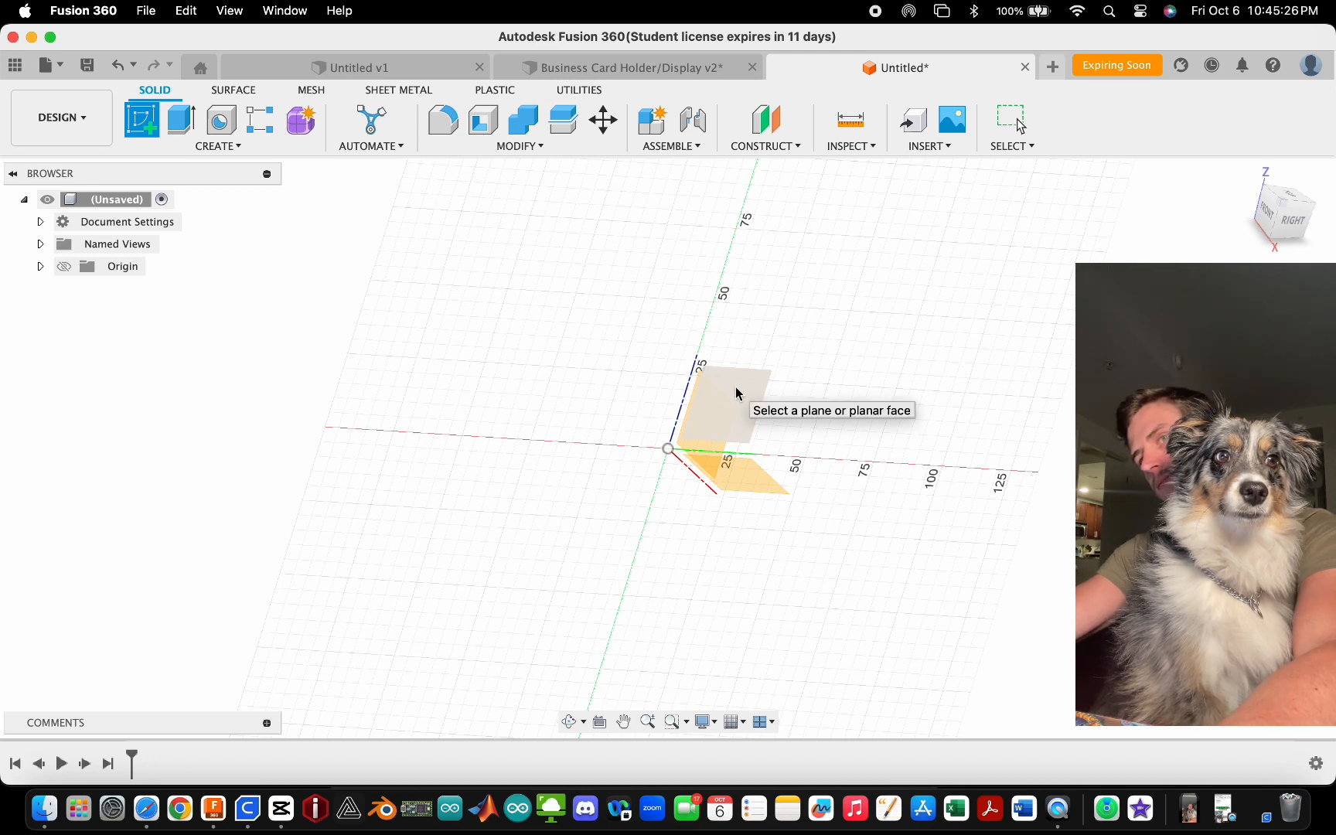
left_click(759, 486)
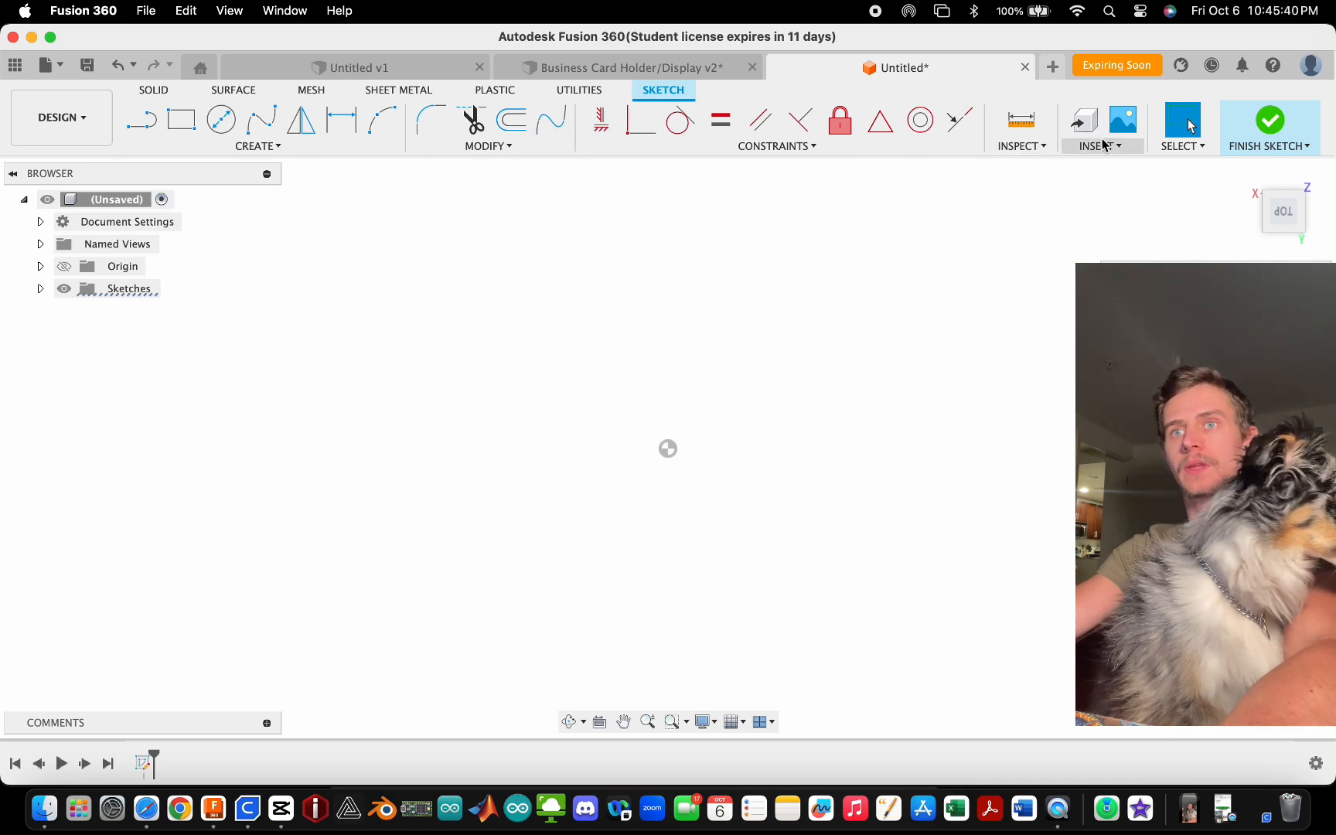
- Browse the sketch Create, Modify, Constraints, Inspect, Insert and Select menus
left_click(255, 146)
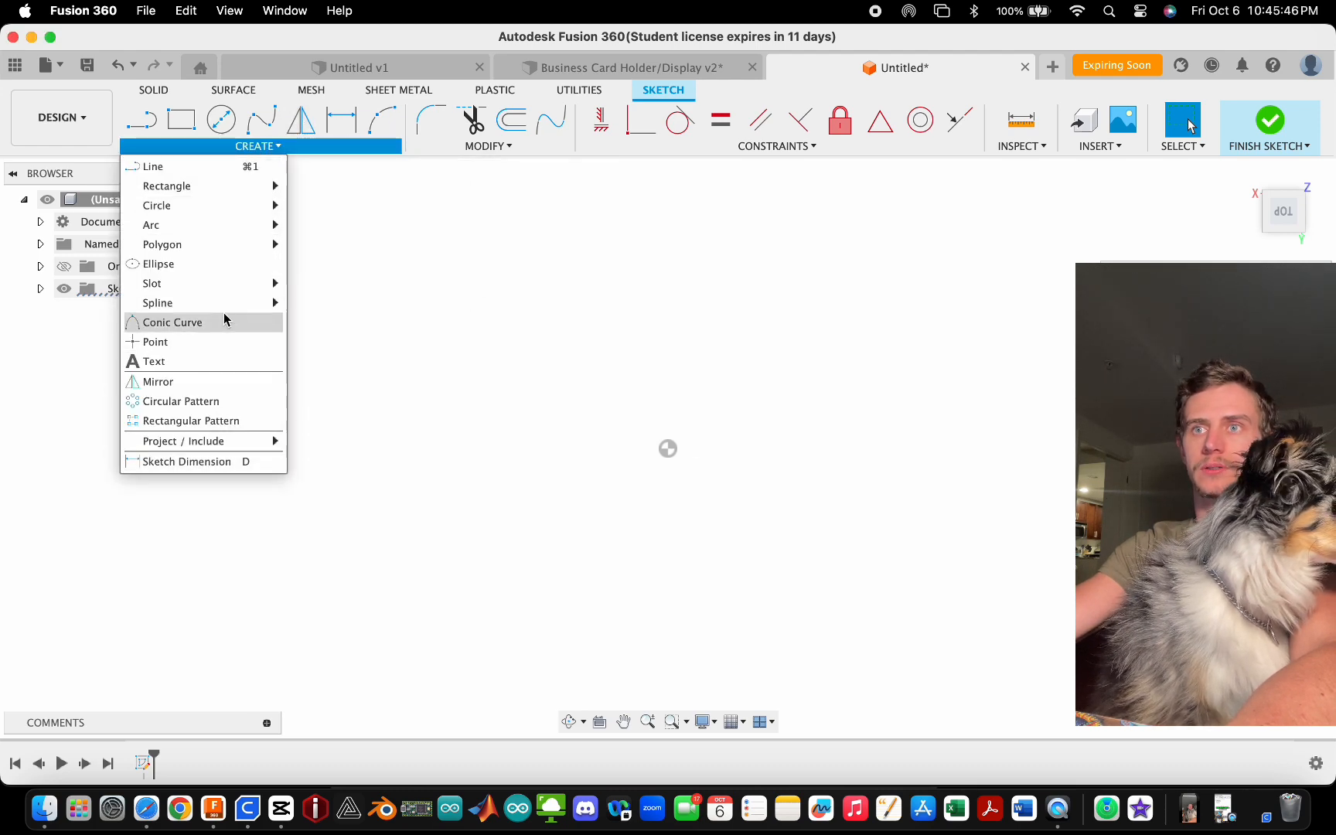
left_click(484, 146)
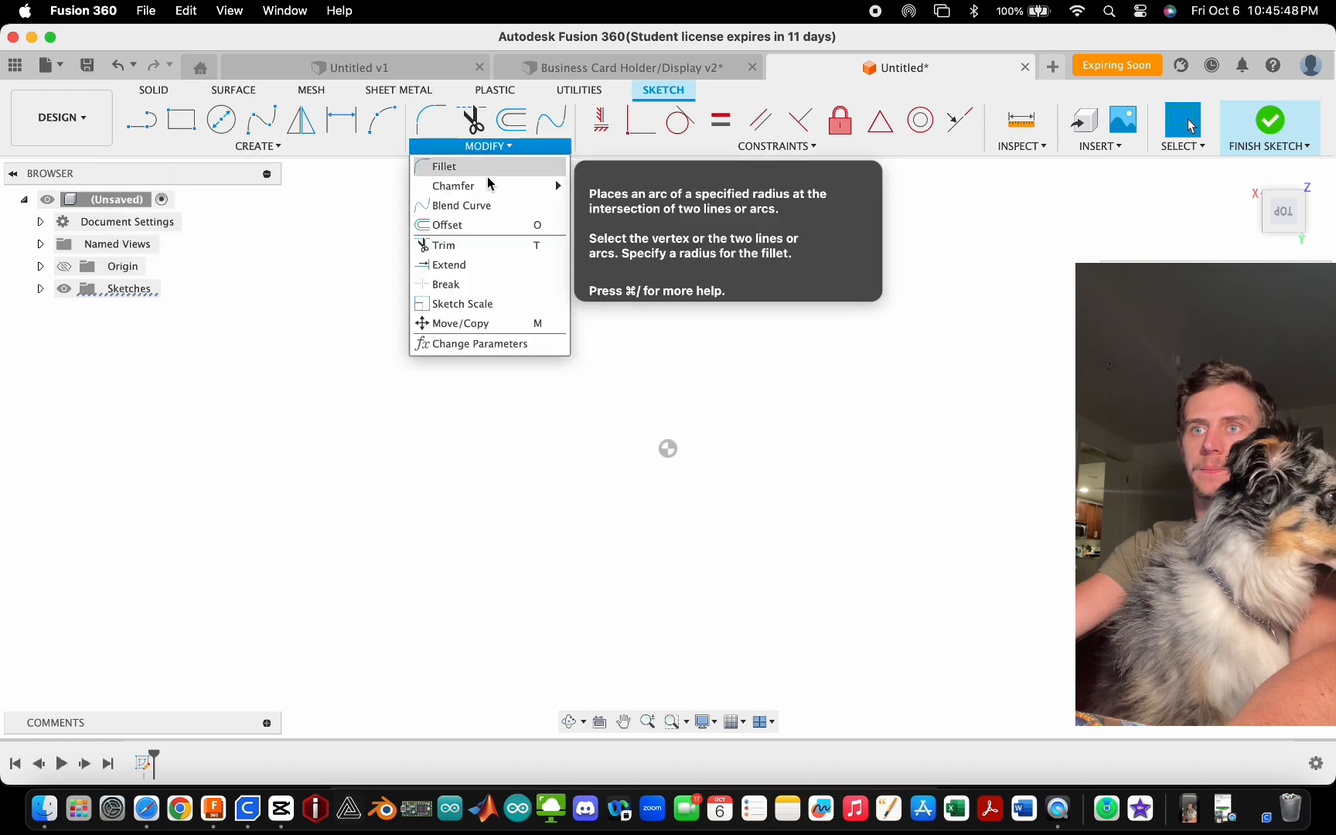
mouse_move(743, 147)
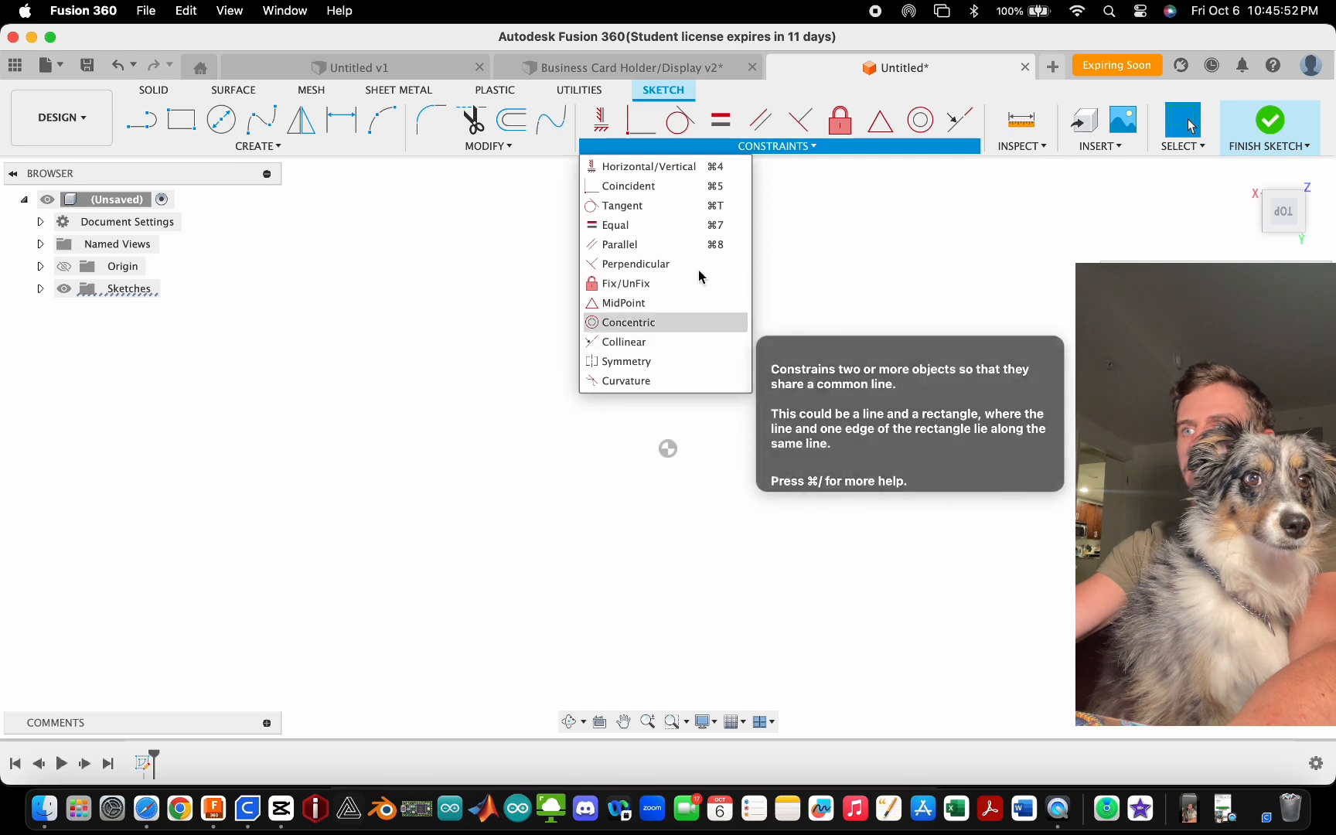
mouse_move(1023, 154)
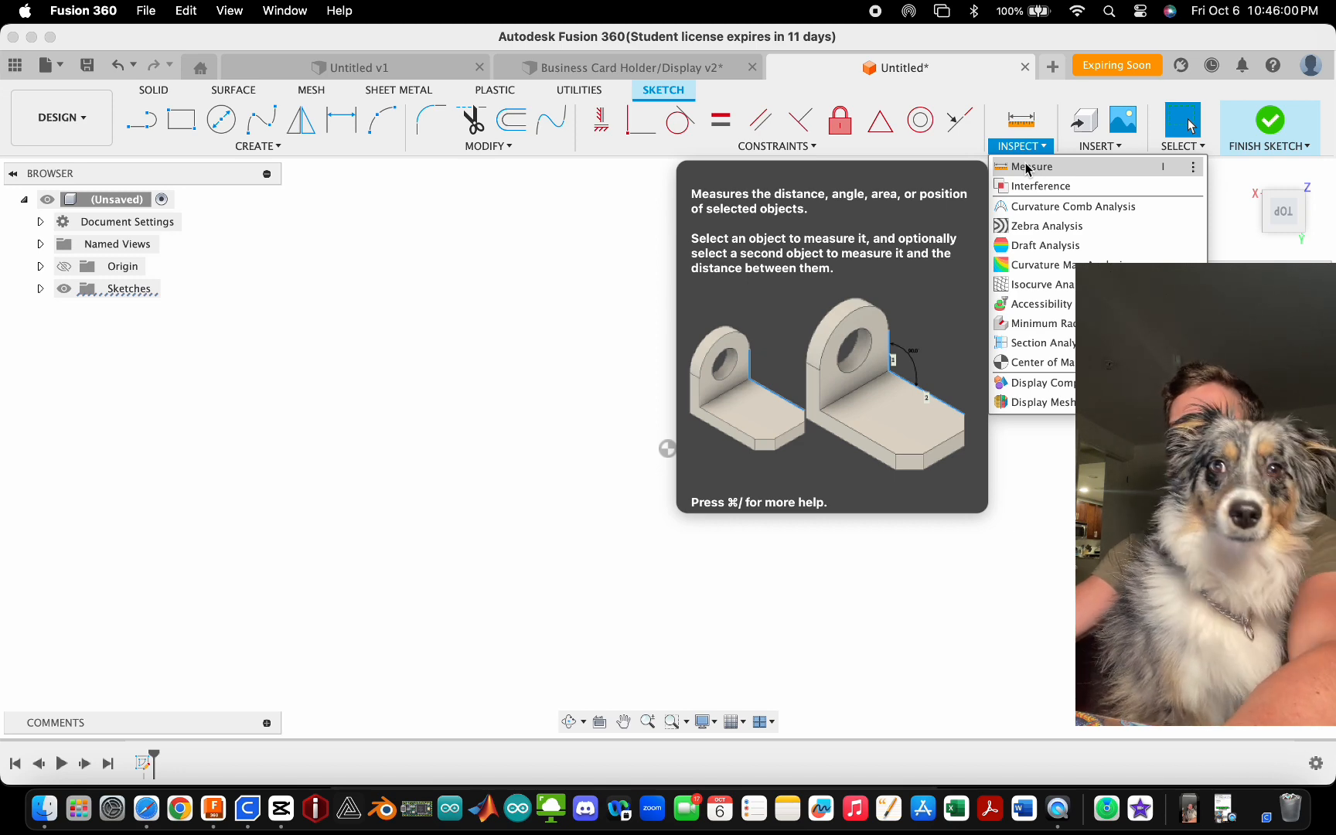
left_click(1087, 152)
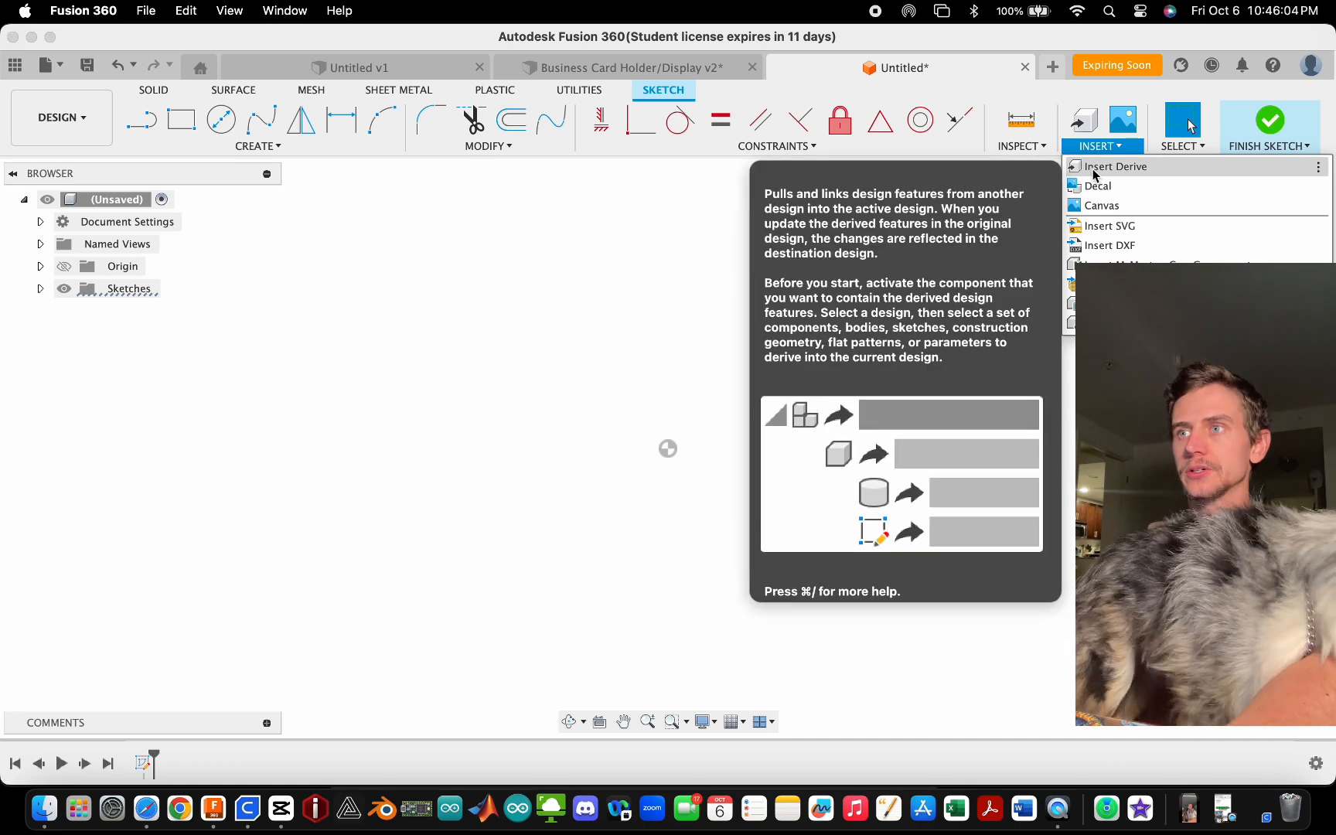
left_click(1183, 143)
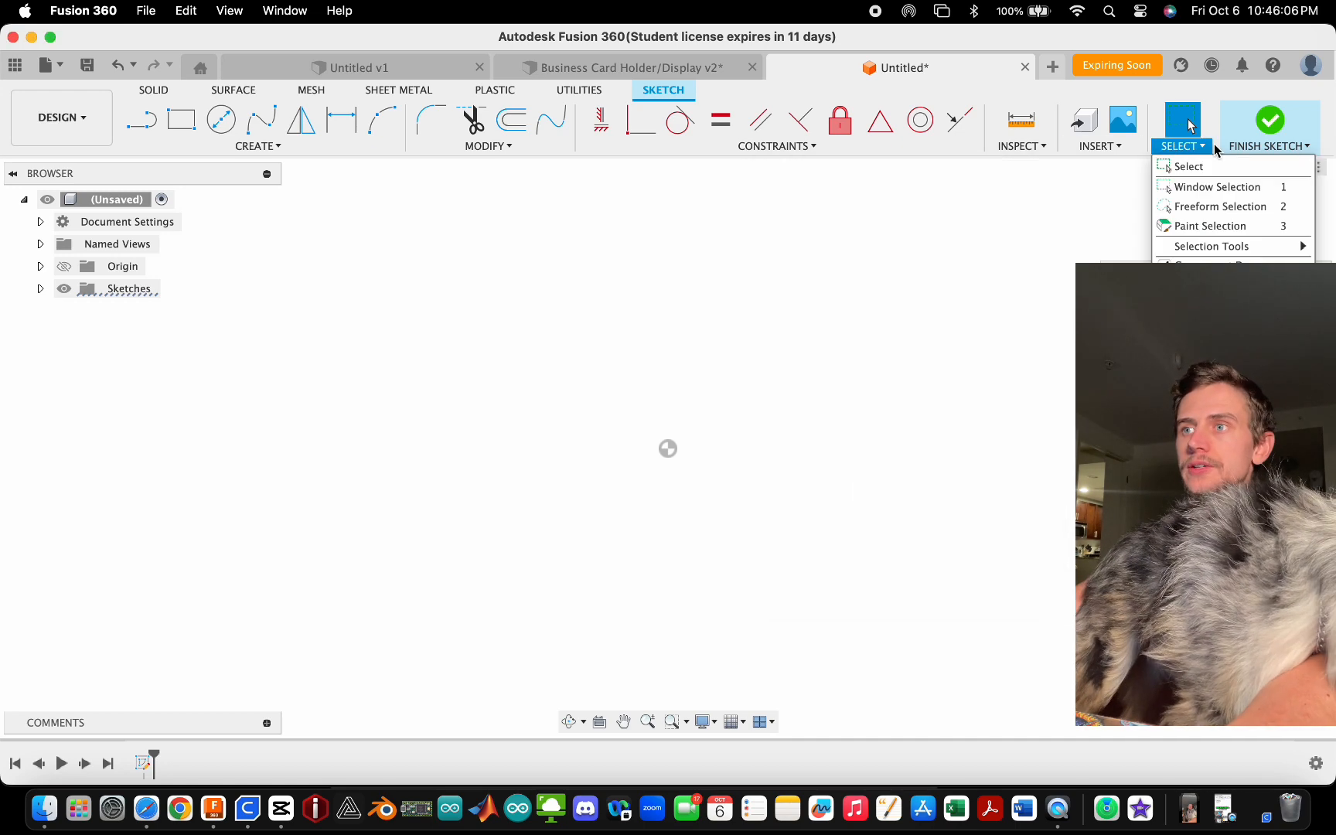
- Switch to freeform selection and start the Line tool
left_click(1192, 206)
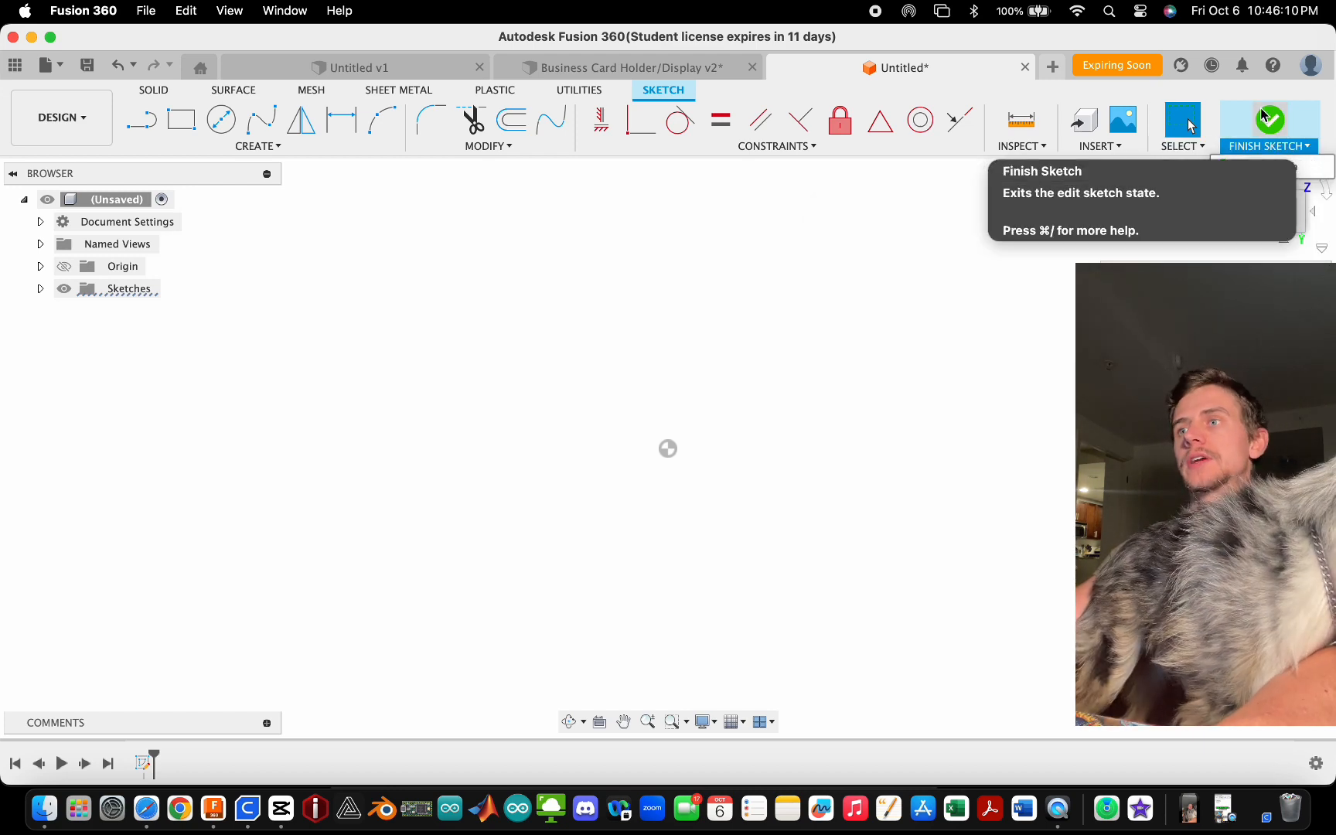
left_click(1020, 145)
left_click(247, 145)
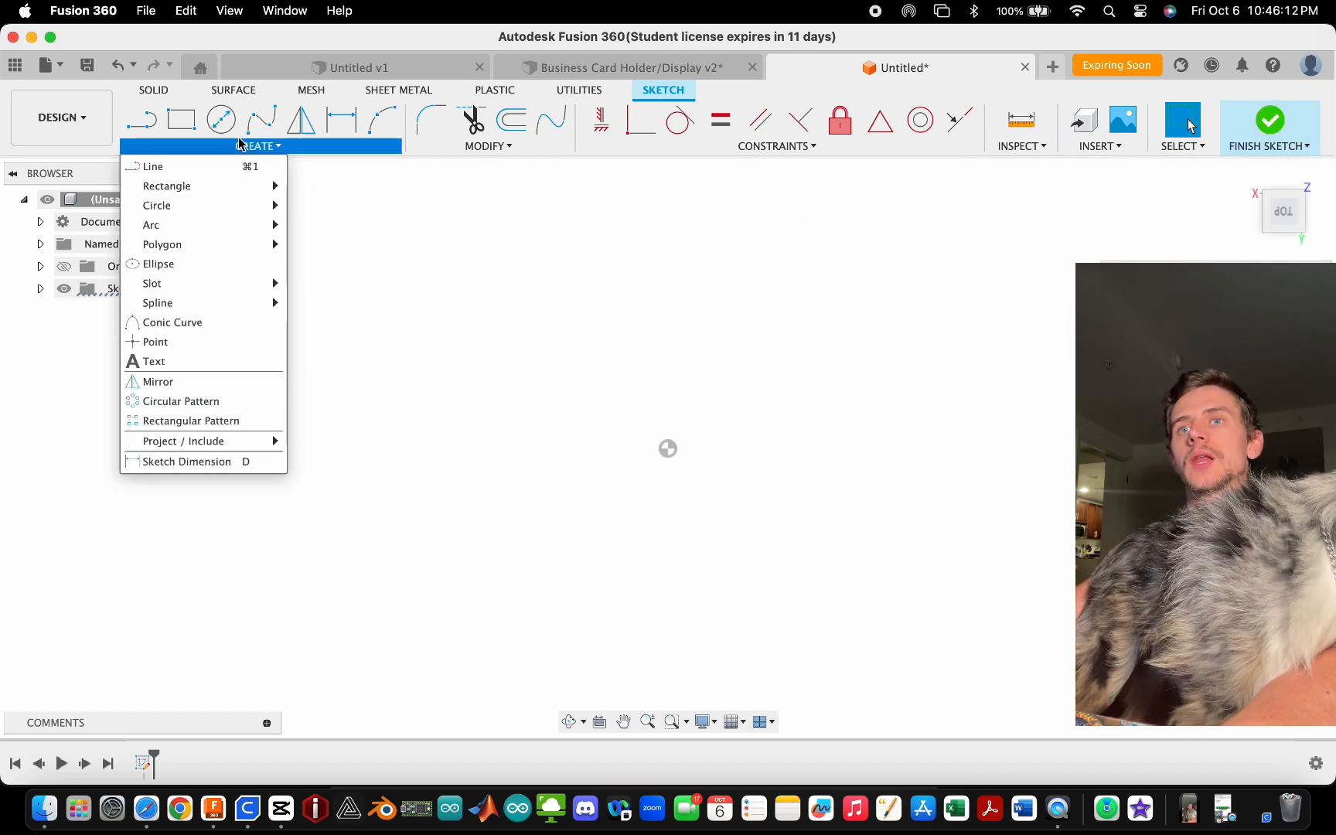
left_click(218, 166)
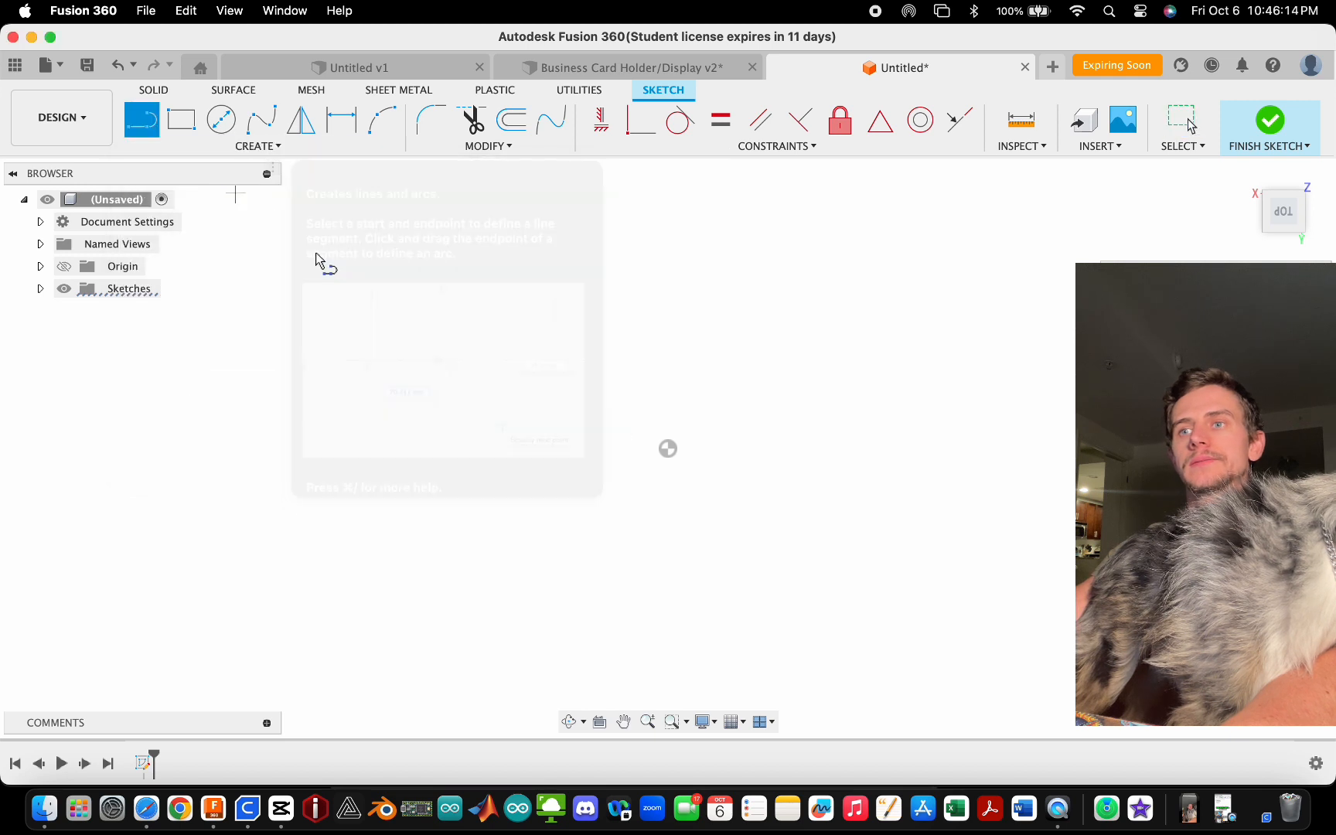
- Draw a 50 mm line from the origin at 135°, then stop drawing lines
left_click(668, 450)
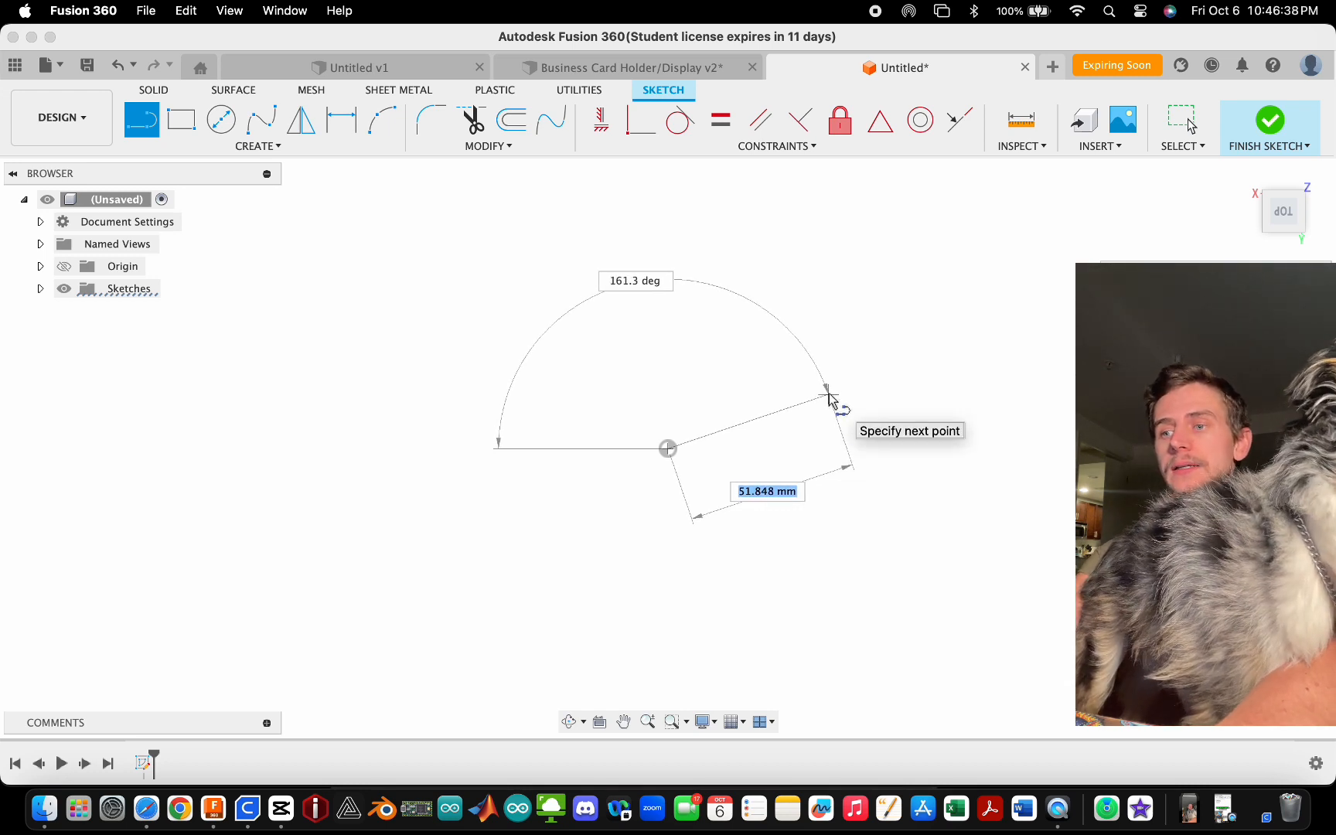
type("50")
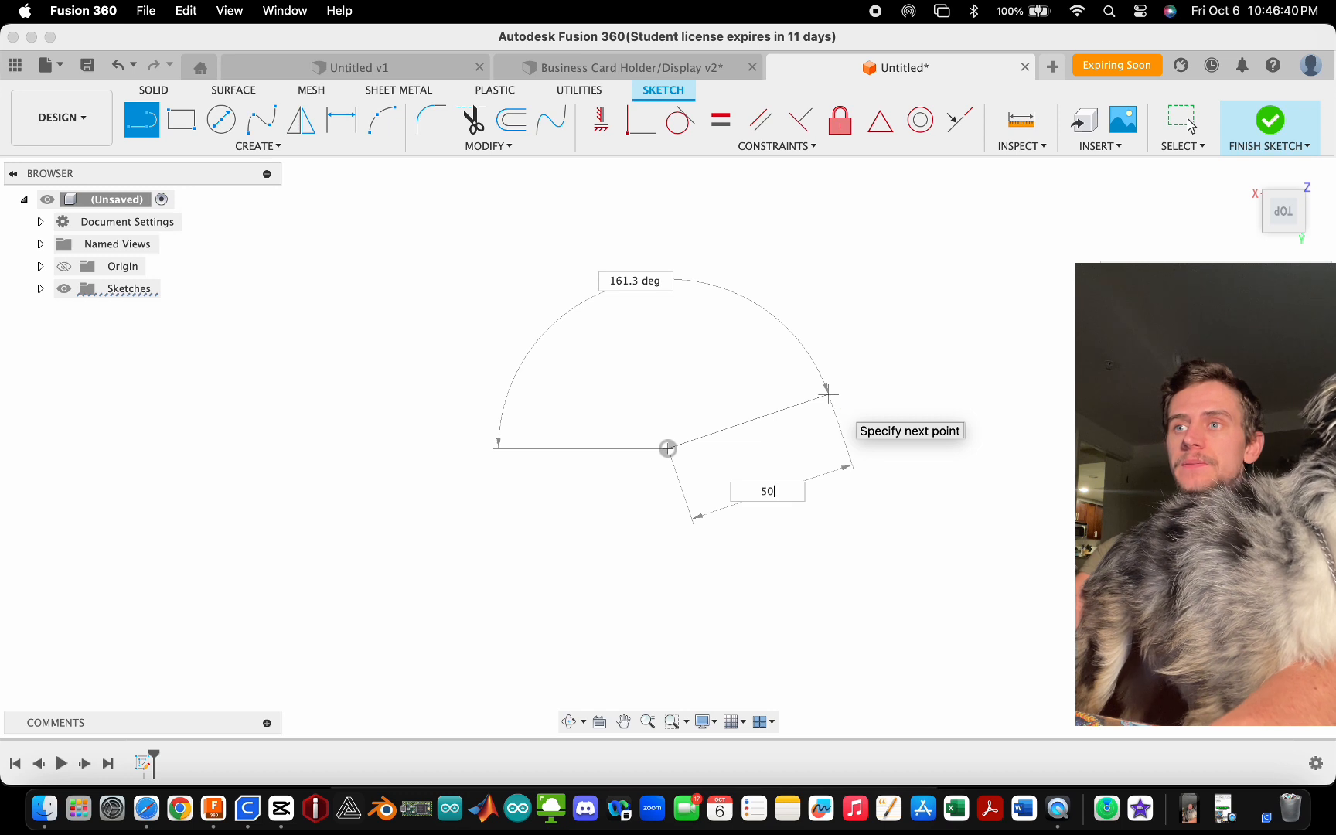
key("Tab")
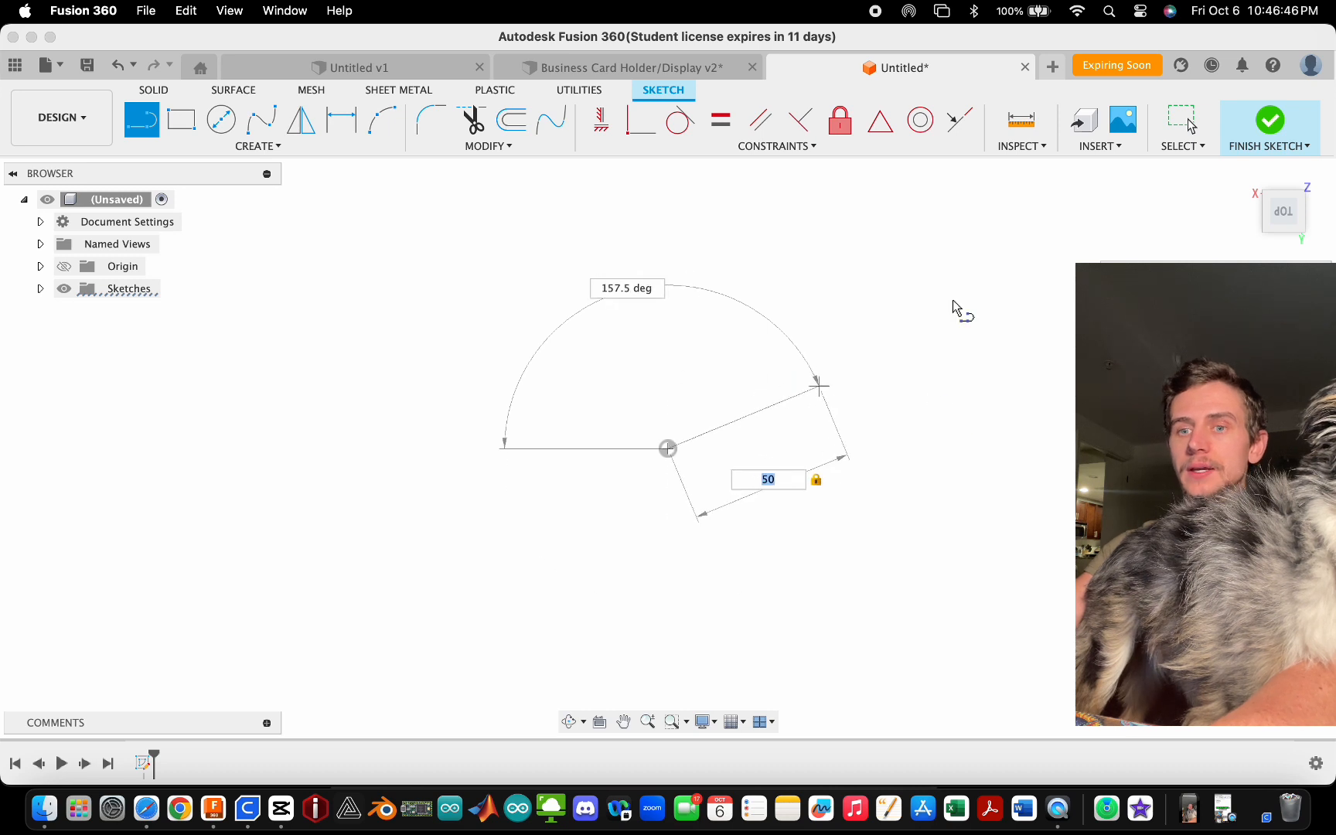
key("Tab")
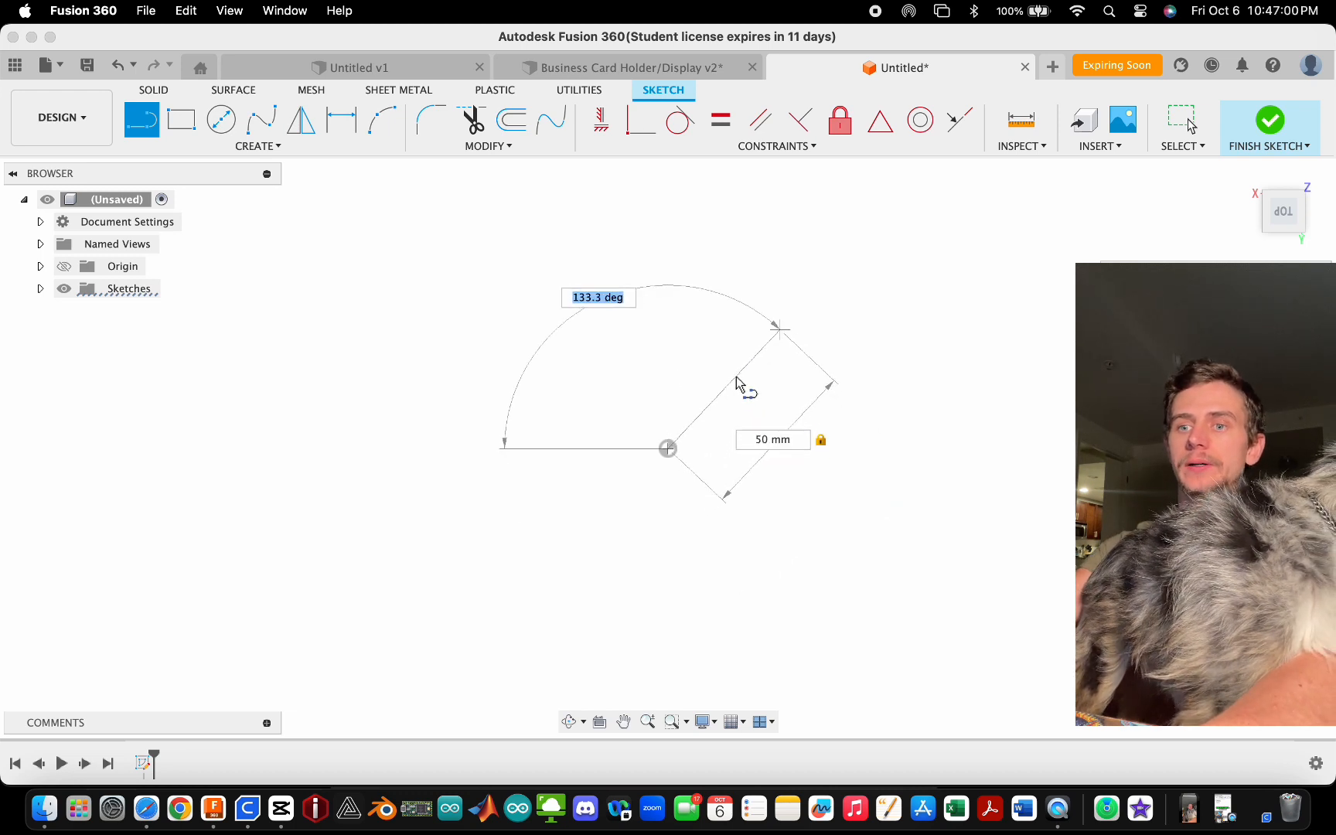
type("135")
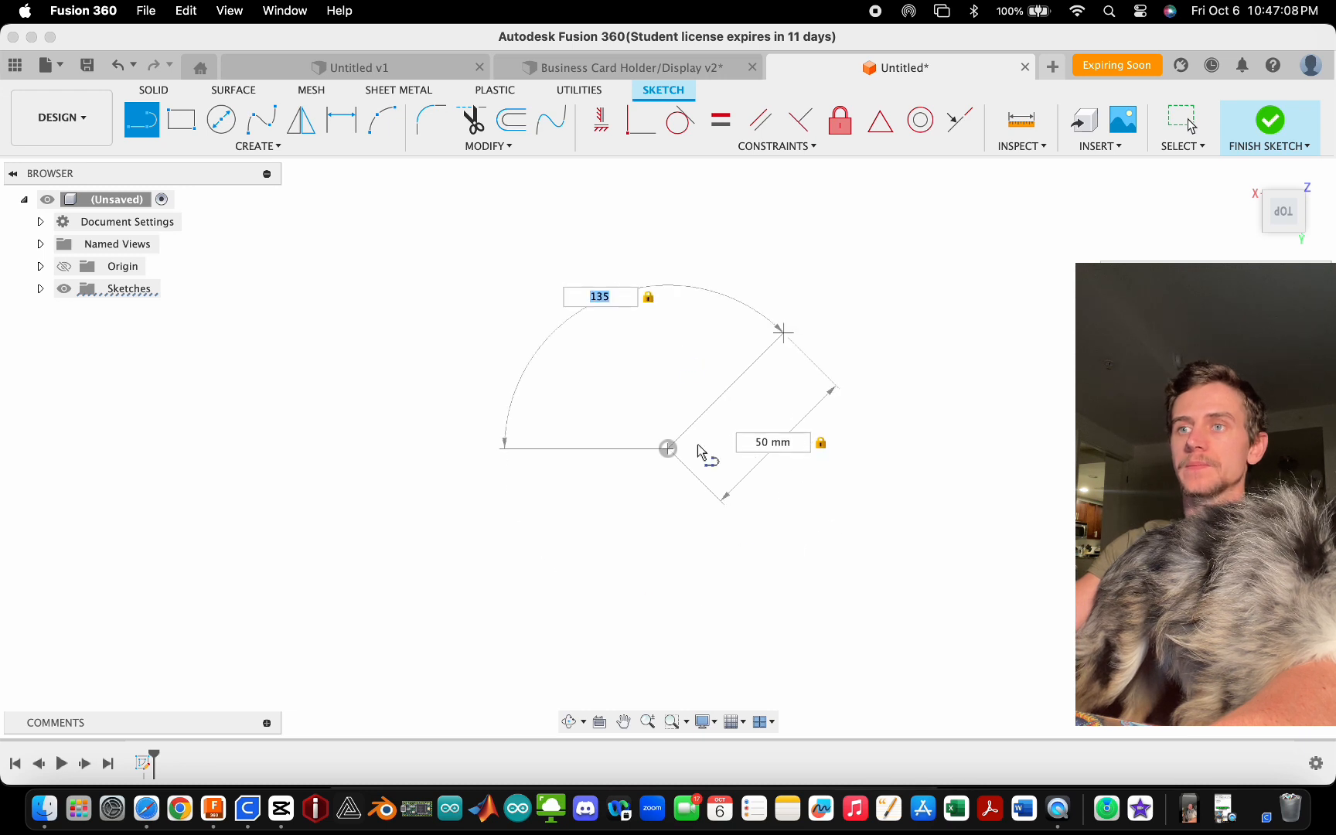
left_click(759, 370)
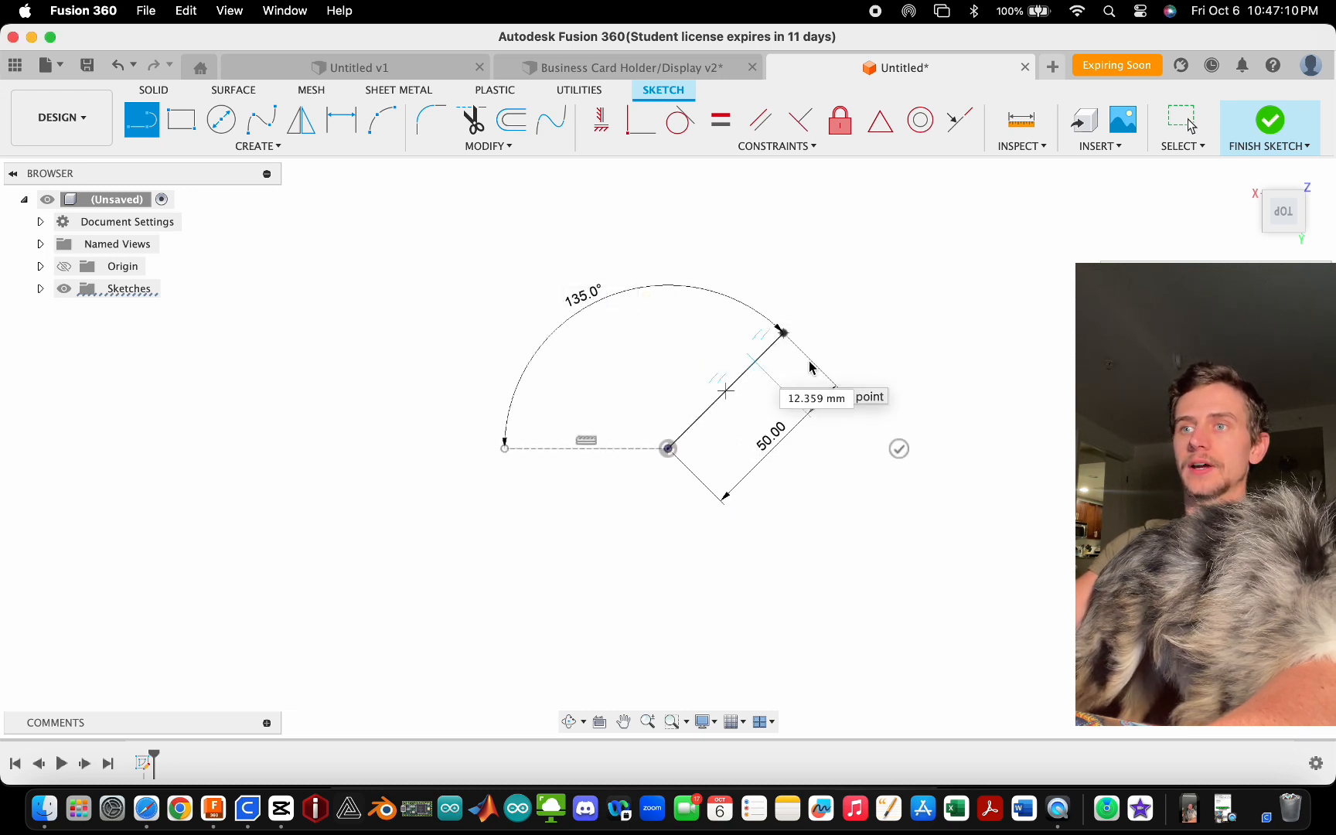
key("Tab")
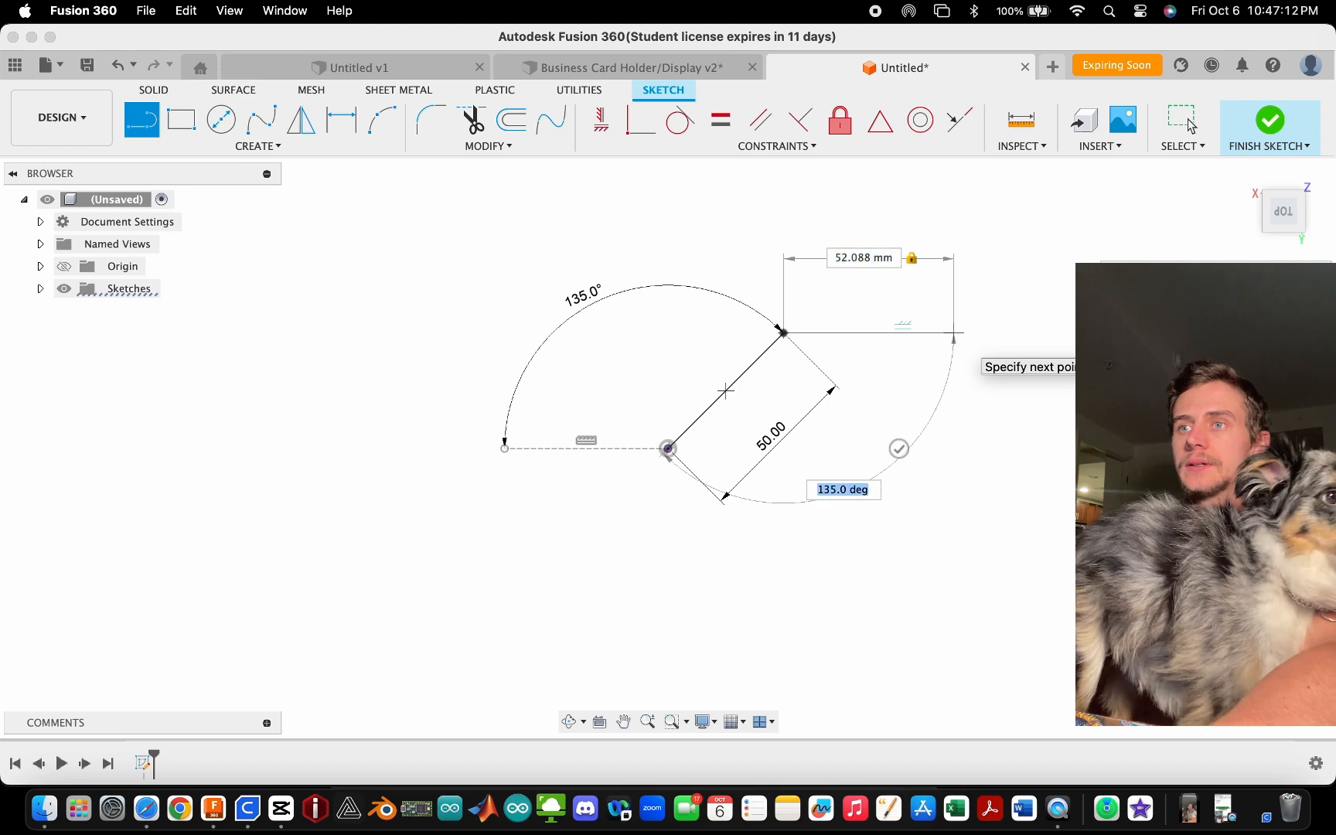
left_click(1188, 125)
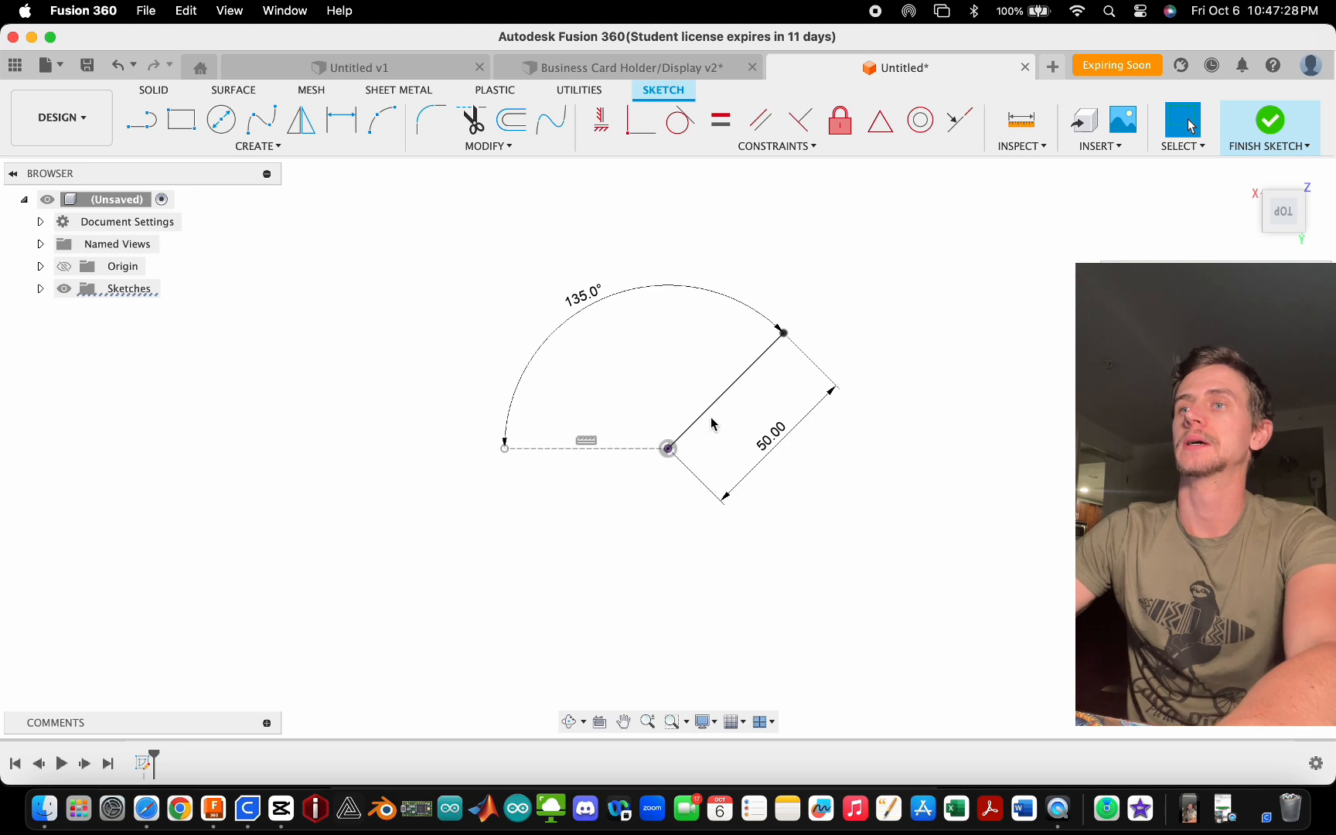
left_click(763, 368)
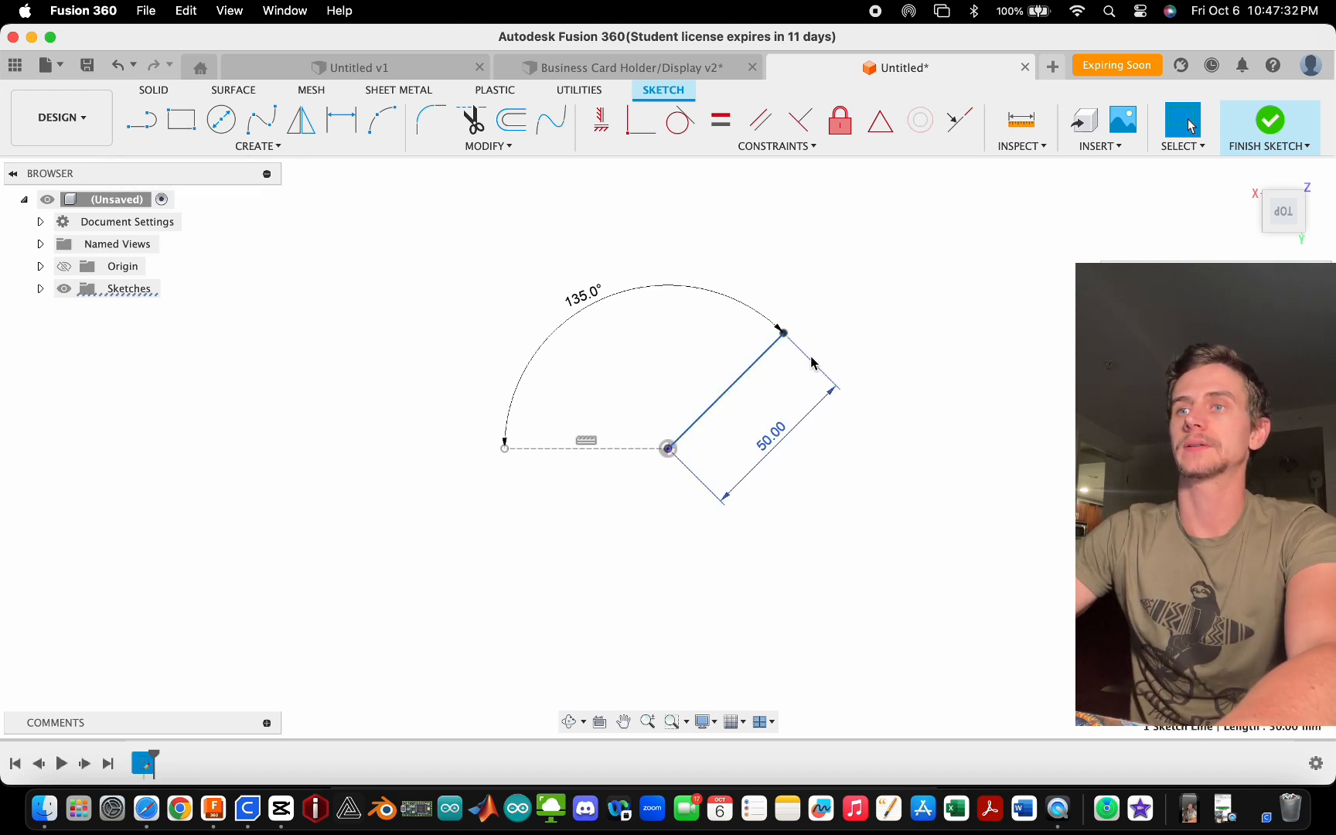
left_click(809, 302)
scroll(598, 429, "down", 2)
scroll(778, 360, "up", 2)
scroll(616, 372, "up", 1)
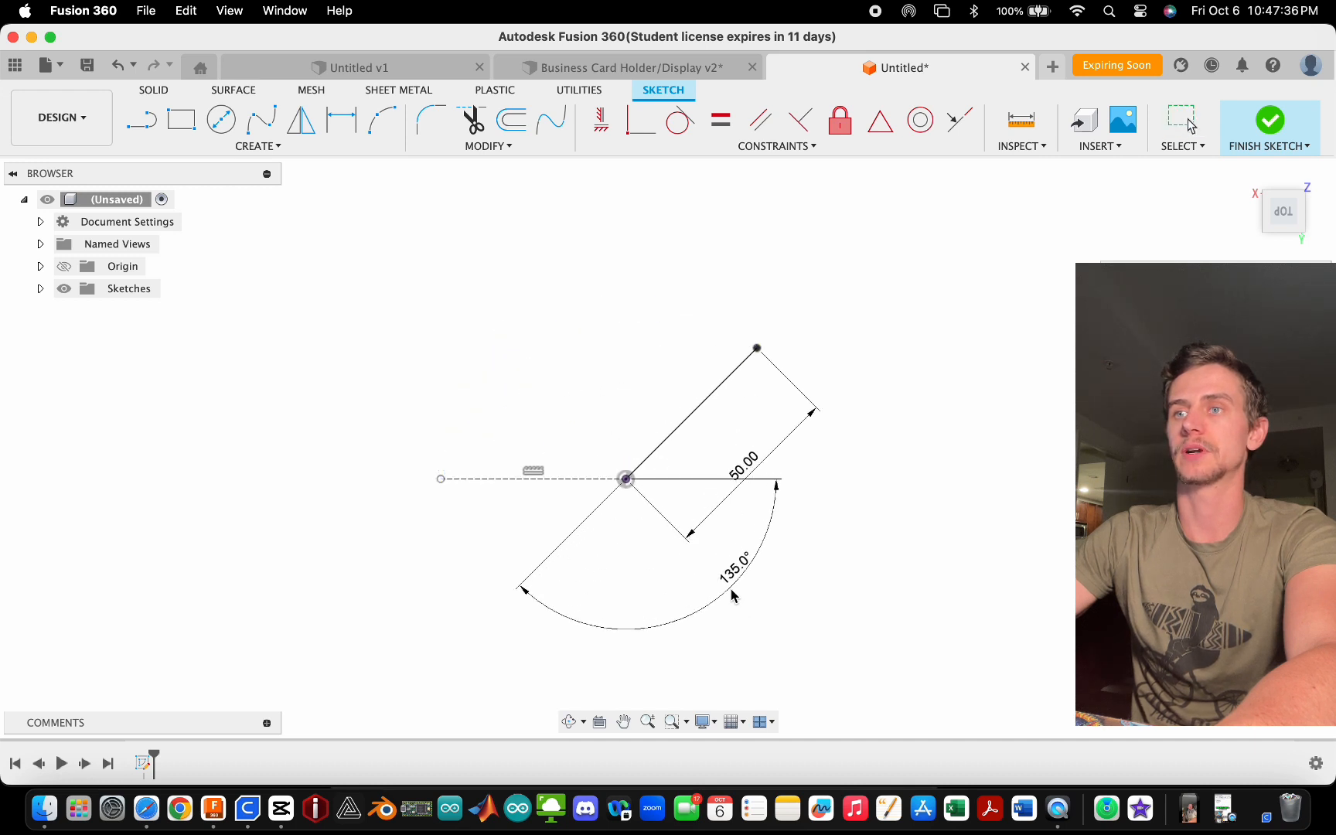
left_click_drag(781, 582, 519, 402)
left_click(552, 479)
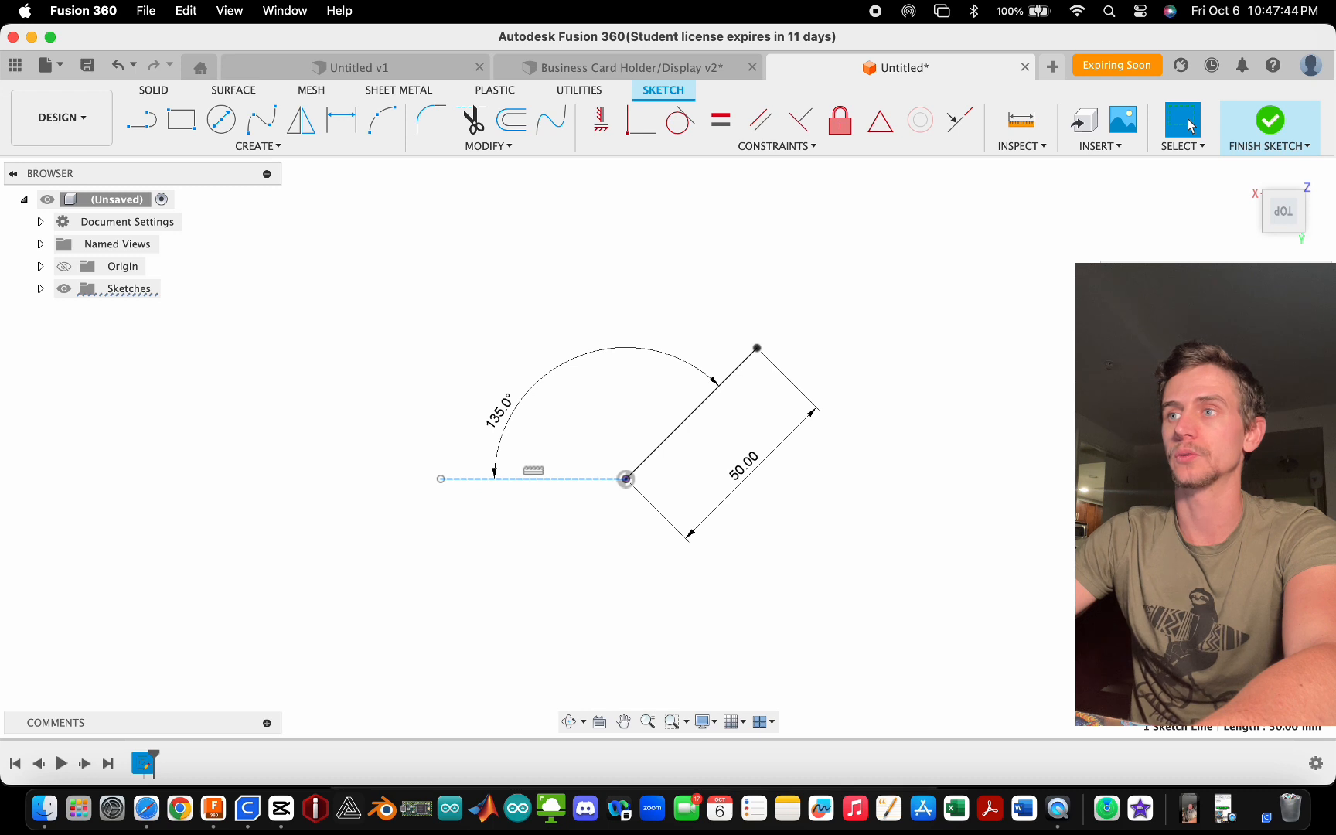
left_click(656, 553)
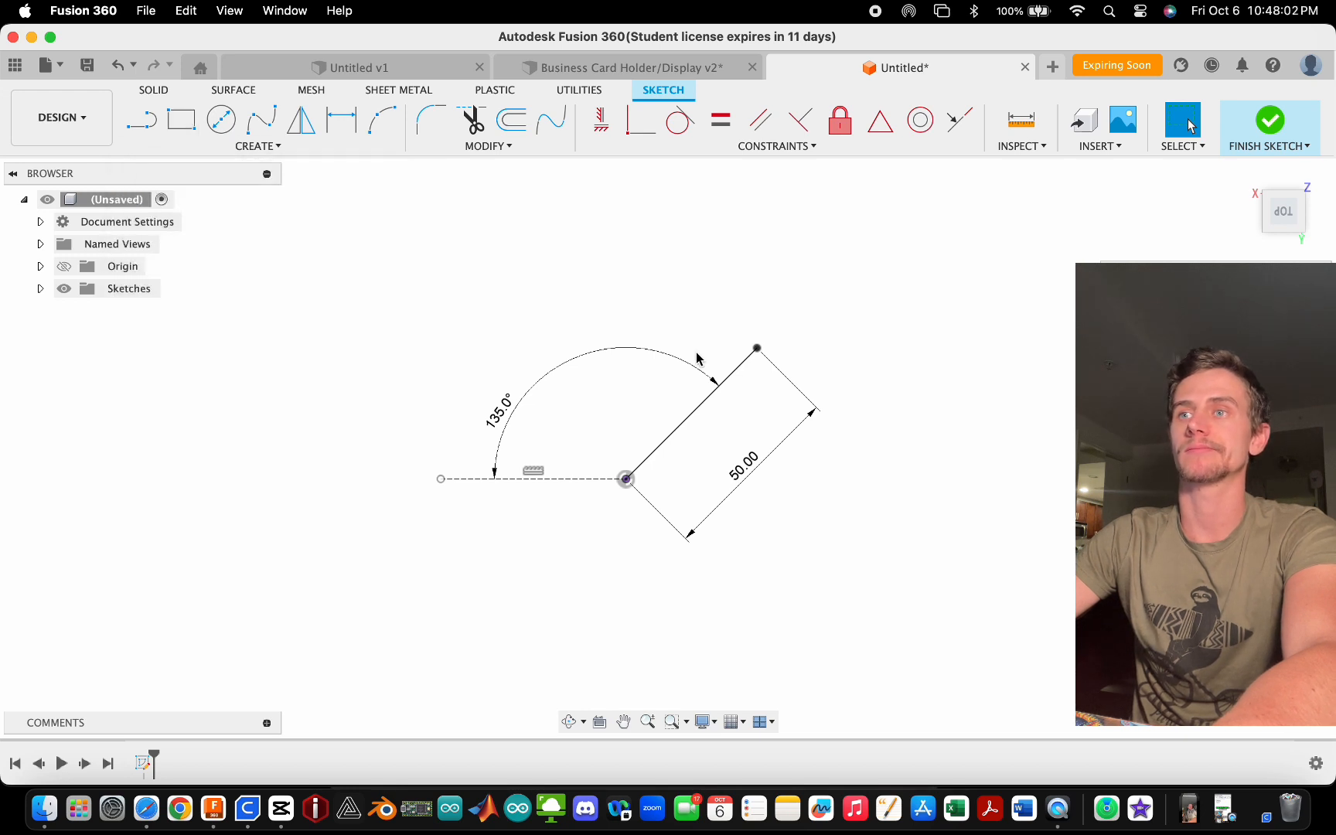
- Close the triangle with a line to the 50 mm line's top and a solid base
left_click(130, 125)
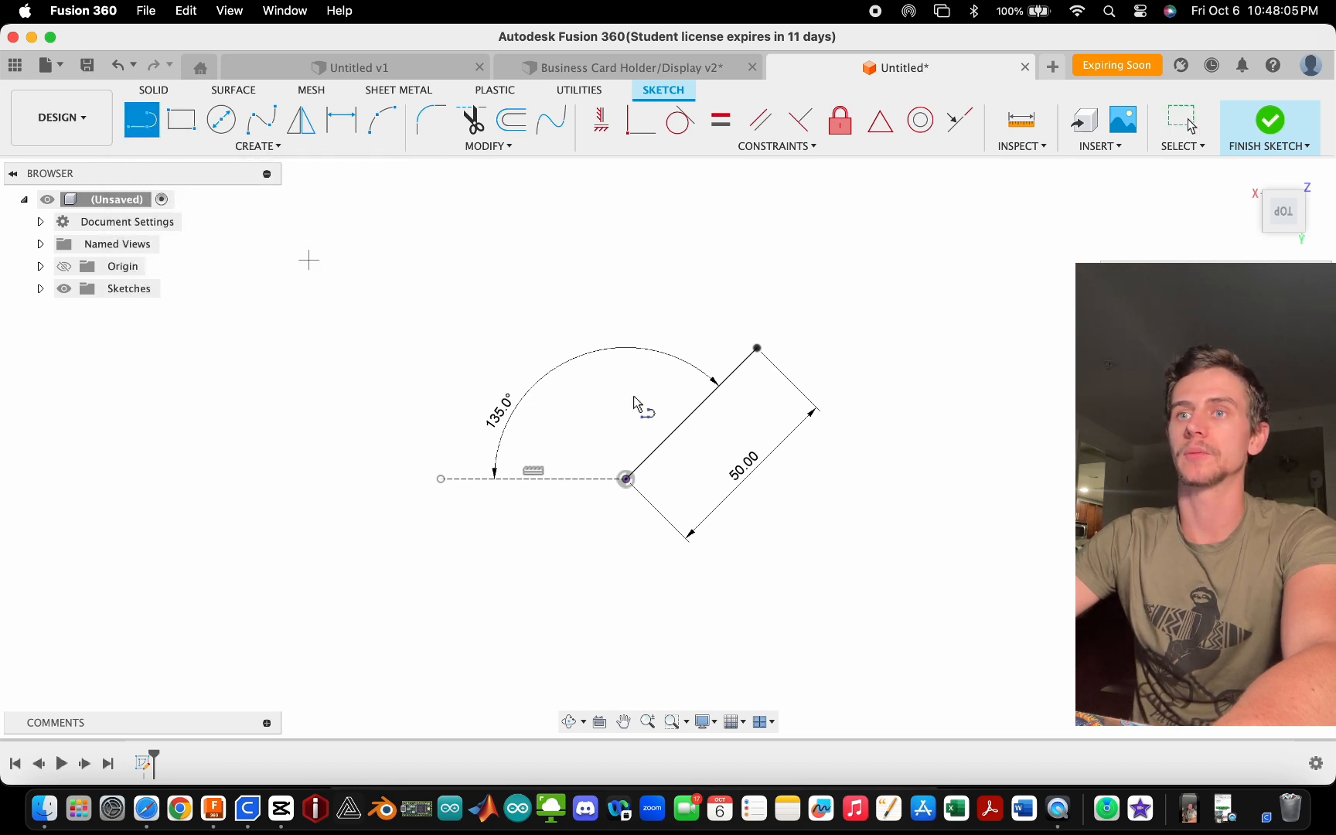
left_click(441, 479)
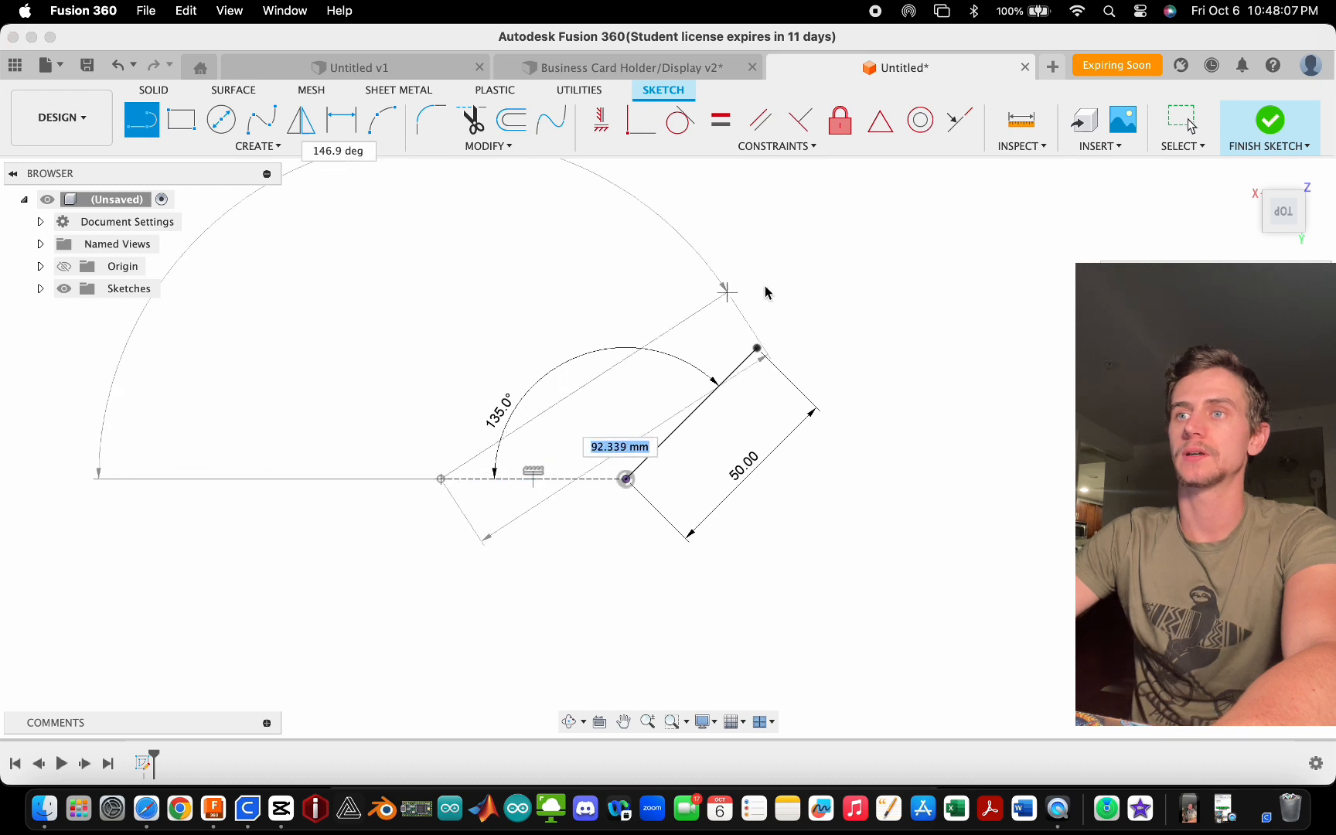
left_click(759, 347)
key("Escape")
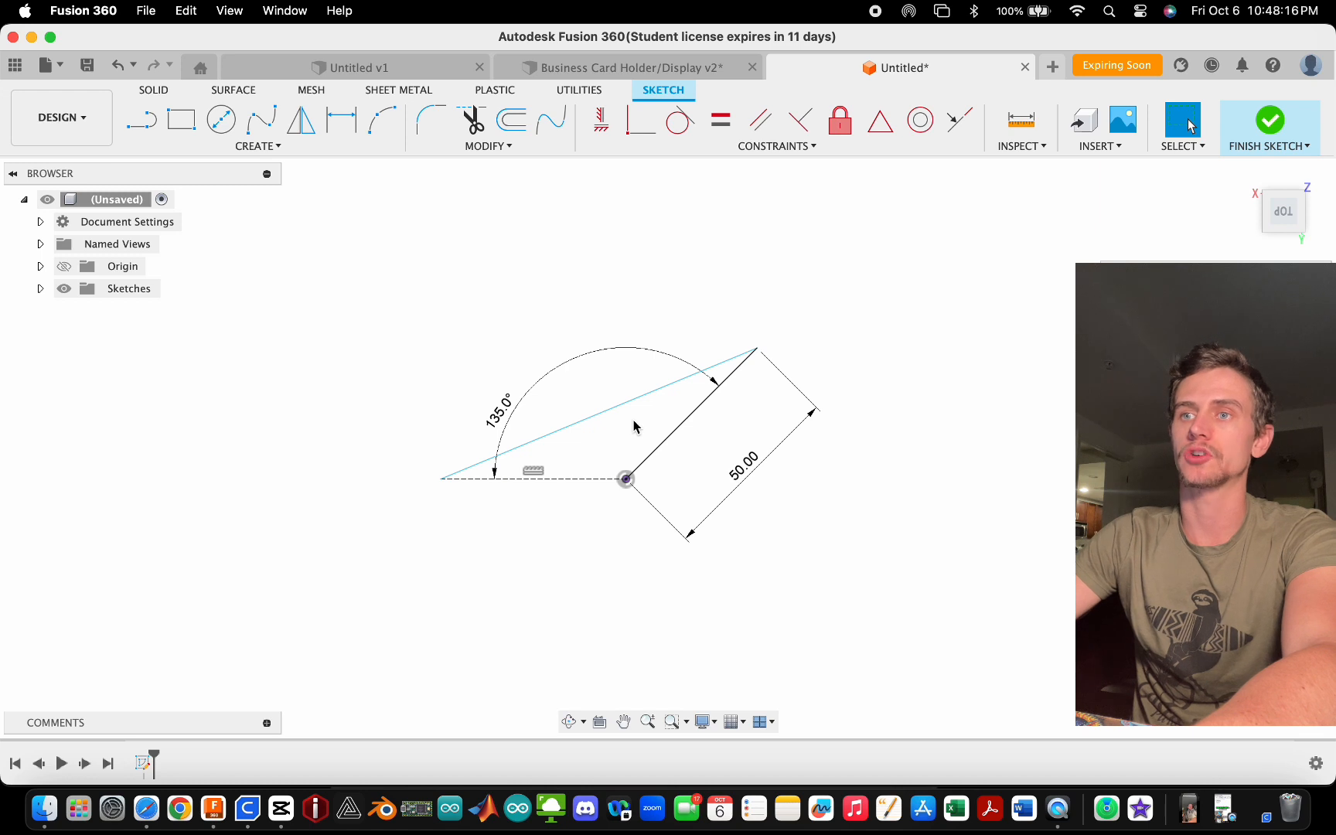
left_click(580, 478)
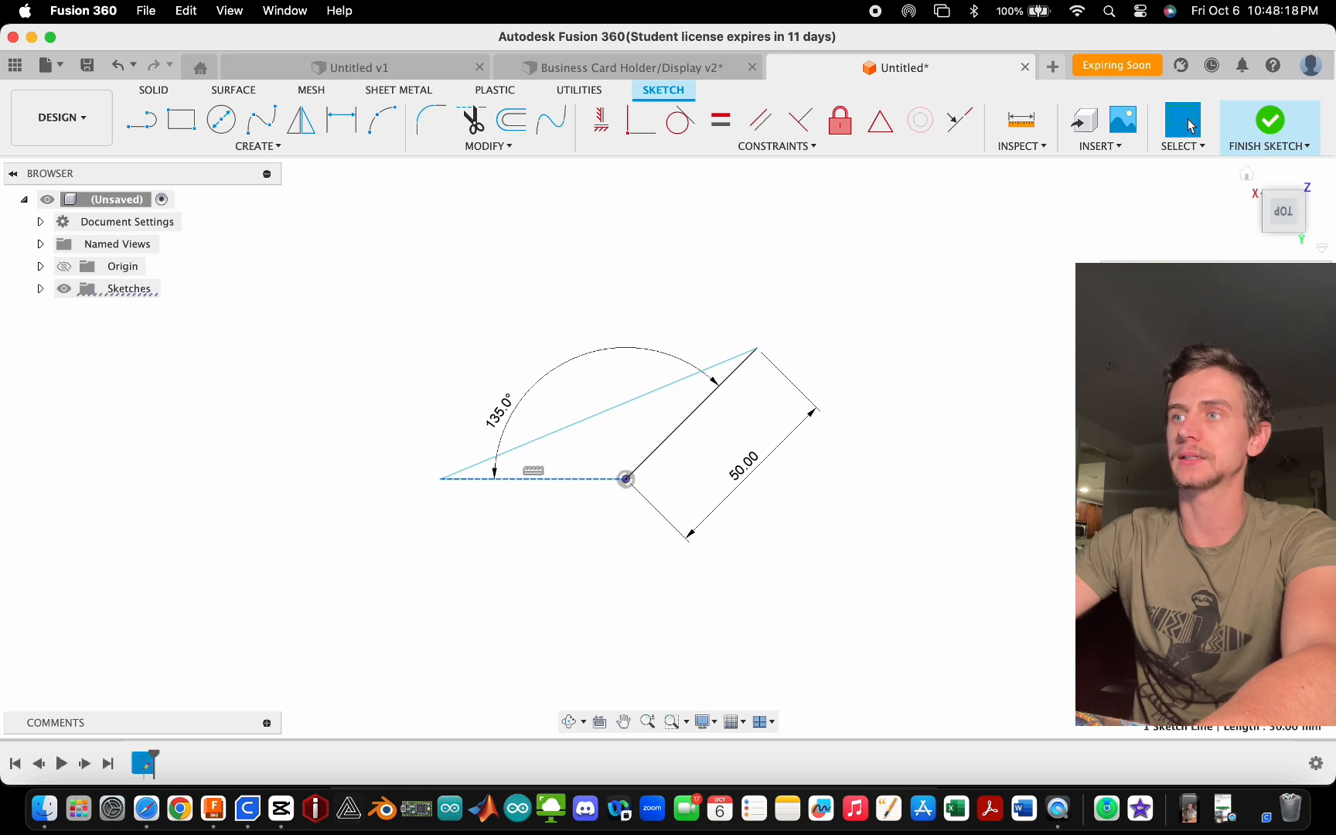
key("x")
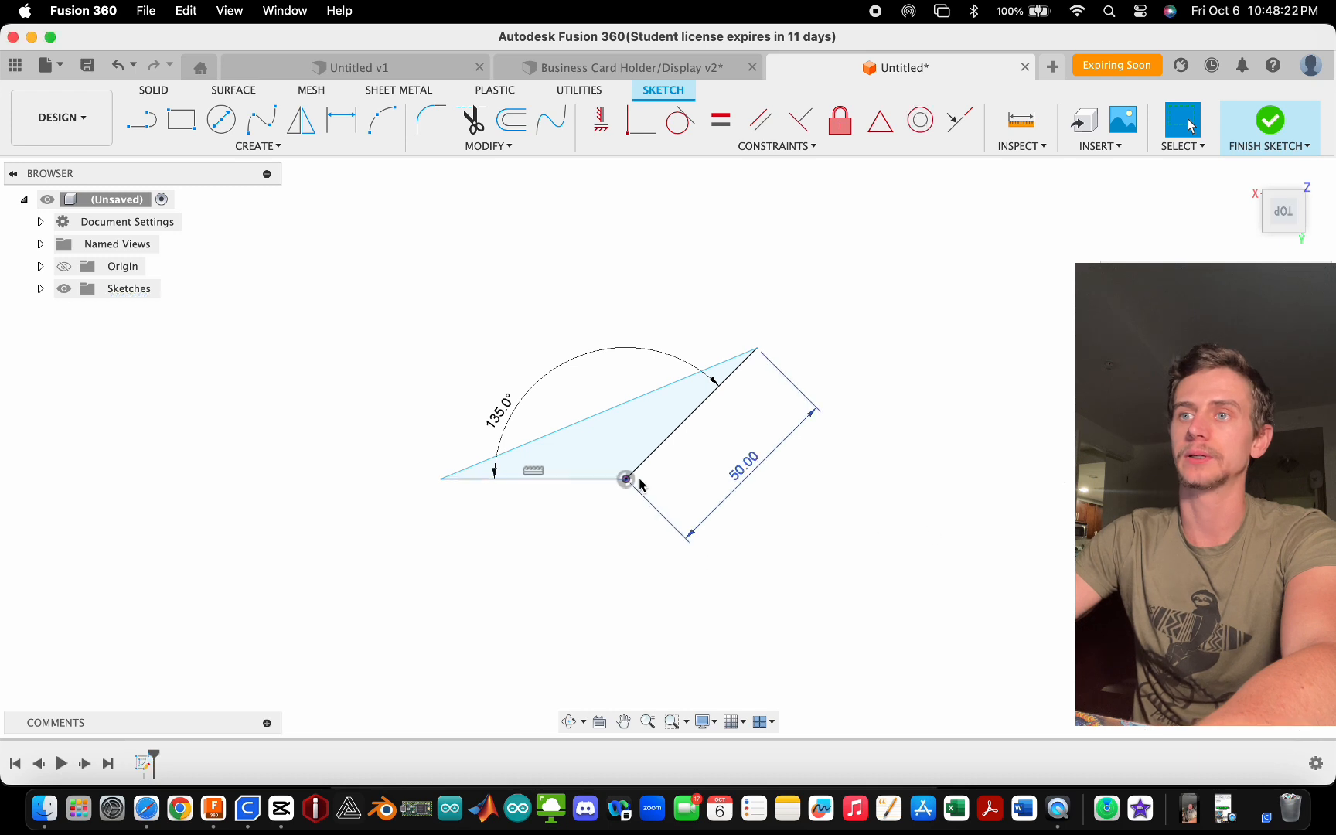
- Select the triangle profile and start an Extrude on it
left_click(628, 456)
scroll(554, 504, "down", 1)
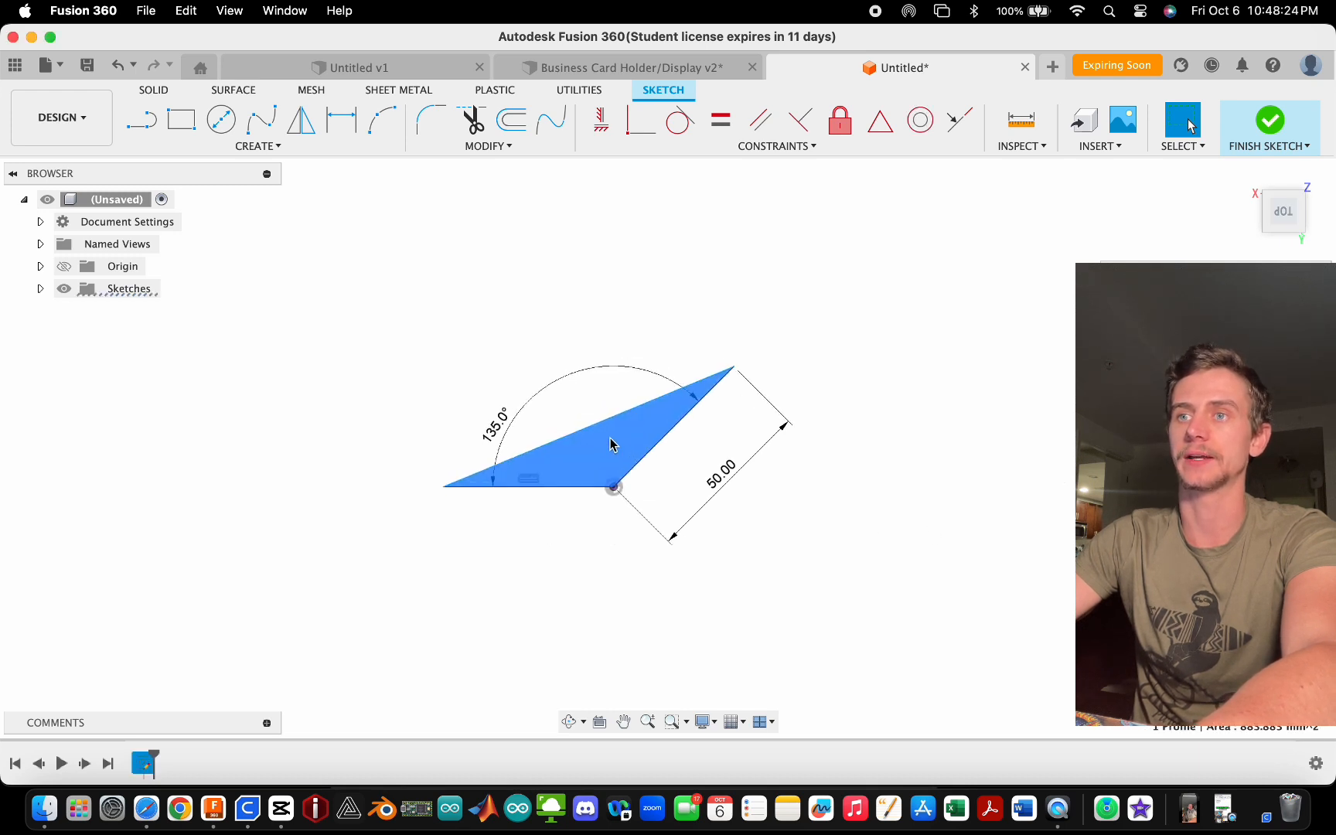
scroll(610, 443, "up", 3)
key("e")
middle_click_drag(804, 504, 811, 477, "shift")
left_click(581, 450)
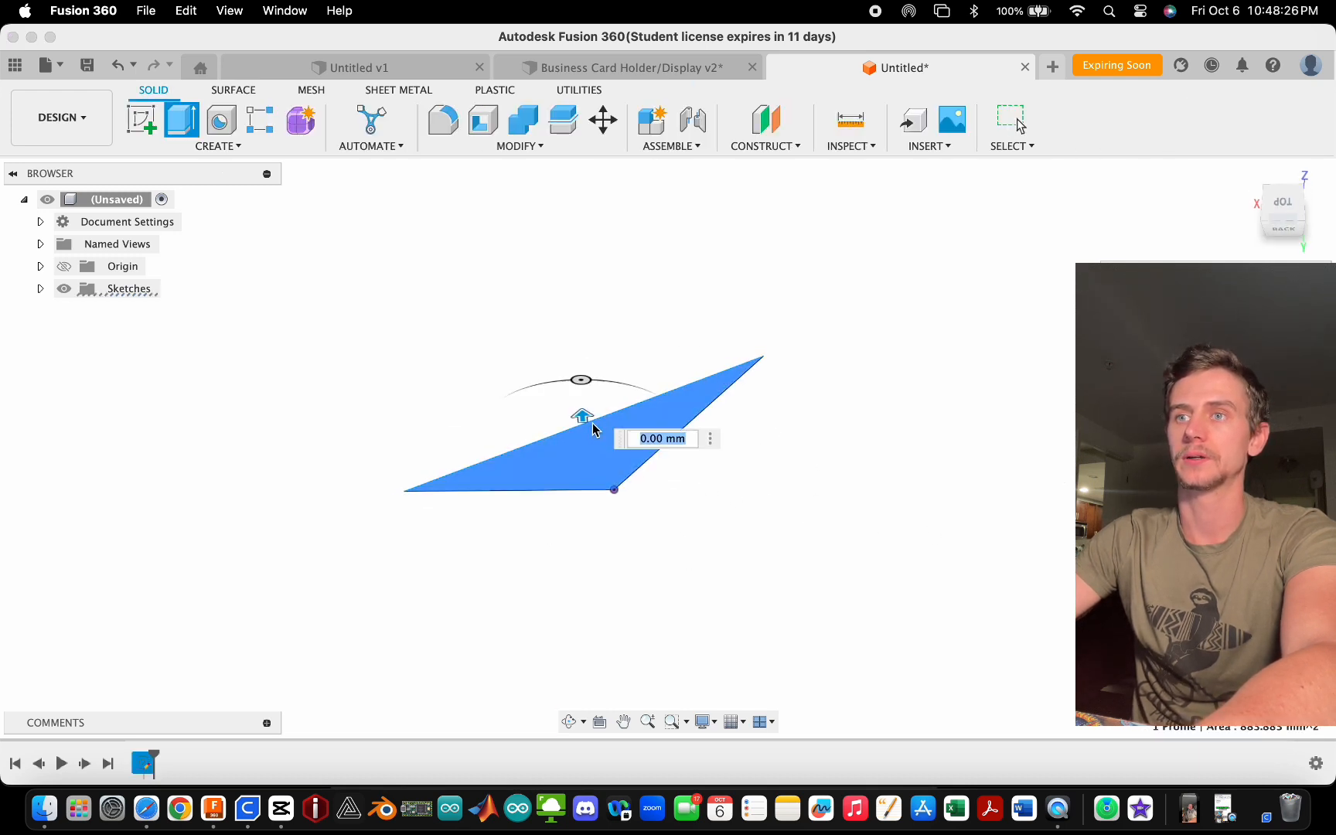
- Cancel the extrusion, return to top view, delete the slanted side, and make the base construction
mouse_move(589, 425)
left_mouse_down()
mouse_move(582, 365)
mouse_move(623, 412)
left_mouse_up()
key("Escape")
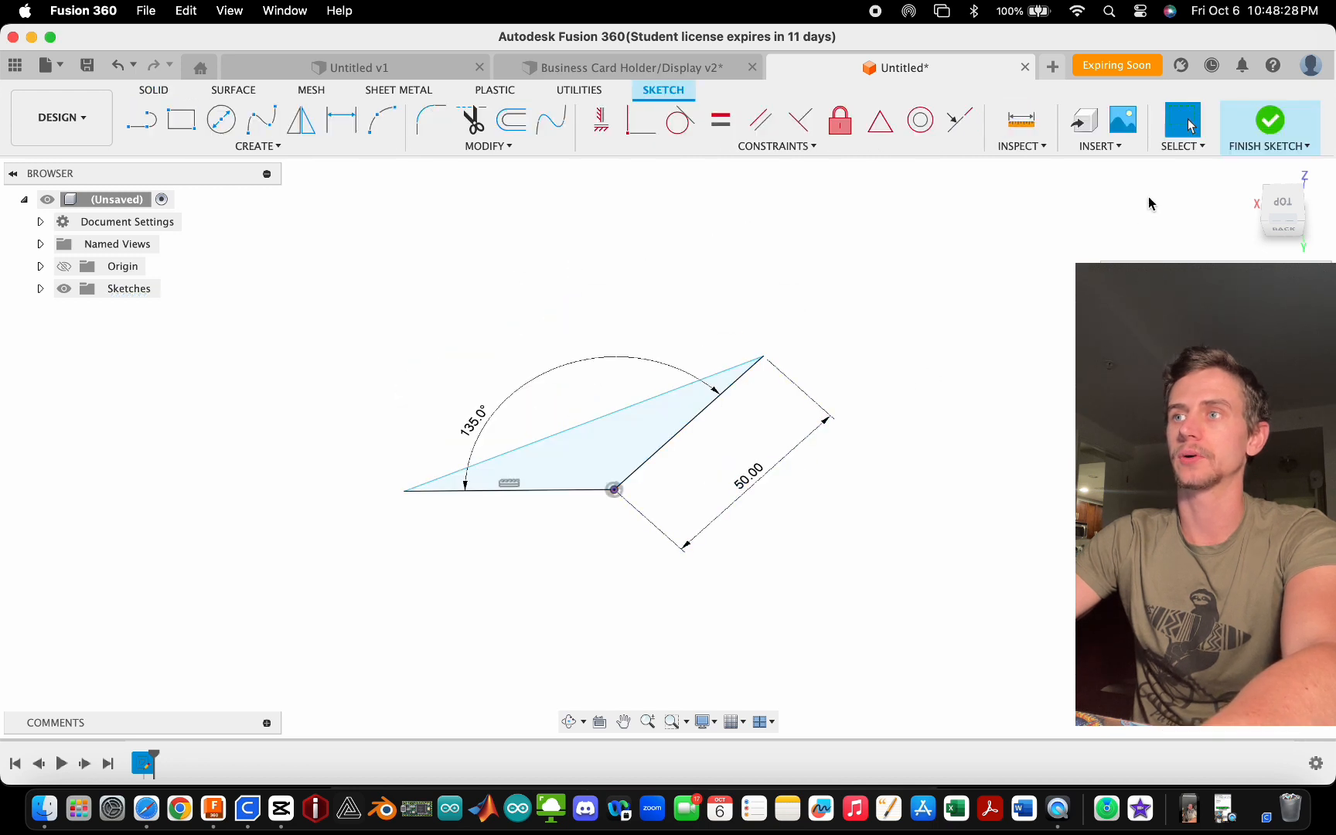
left_click(1283, 205)
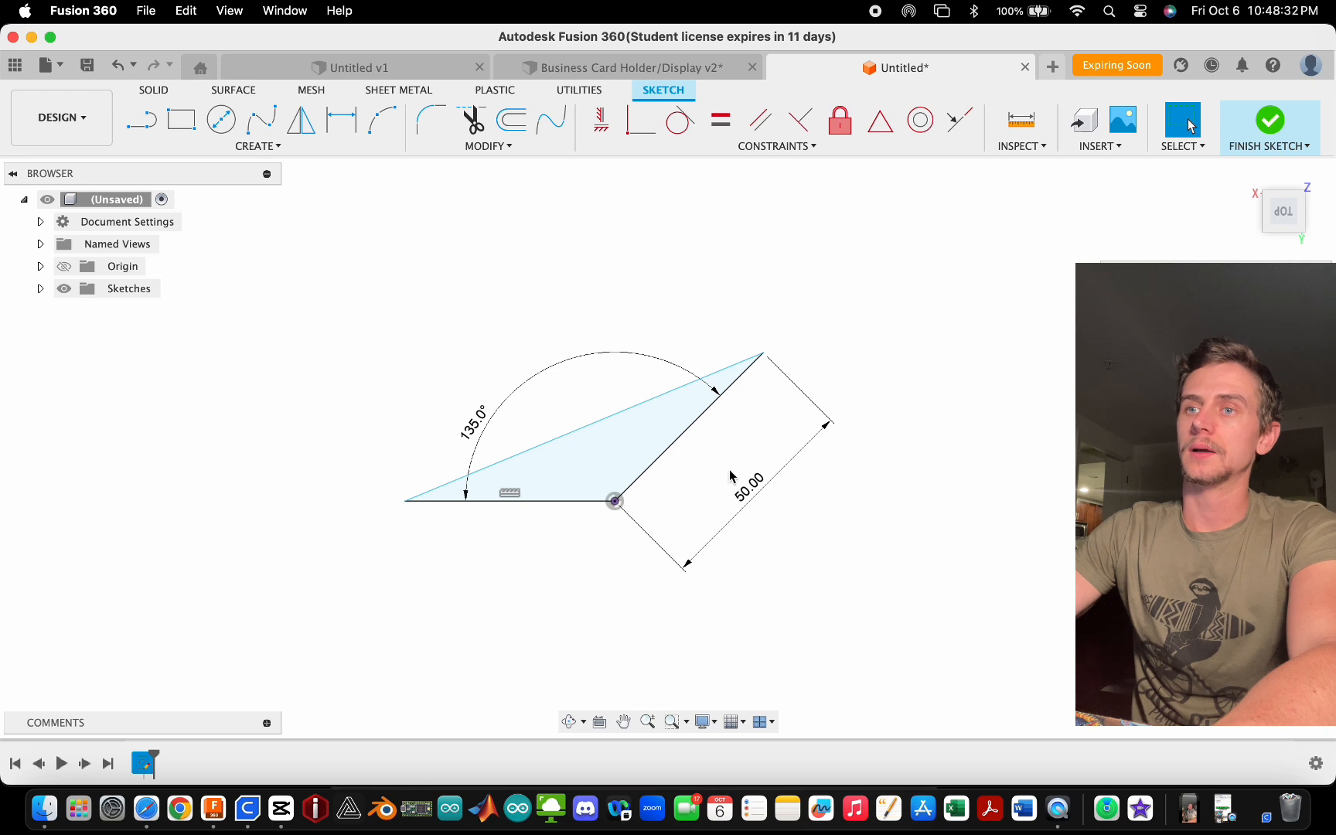
left_click(601, 424)
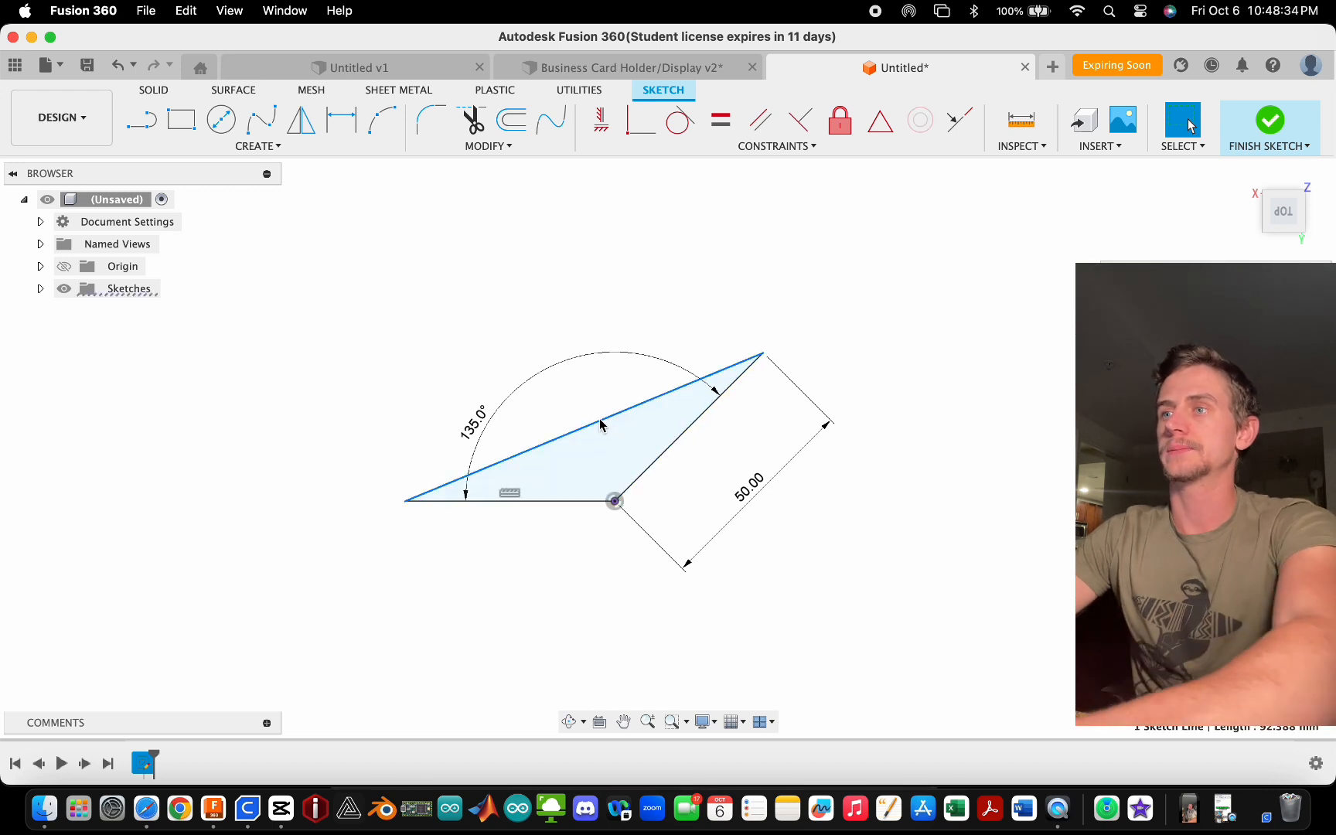
key("Delete")
left_click(588, 501)
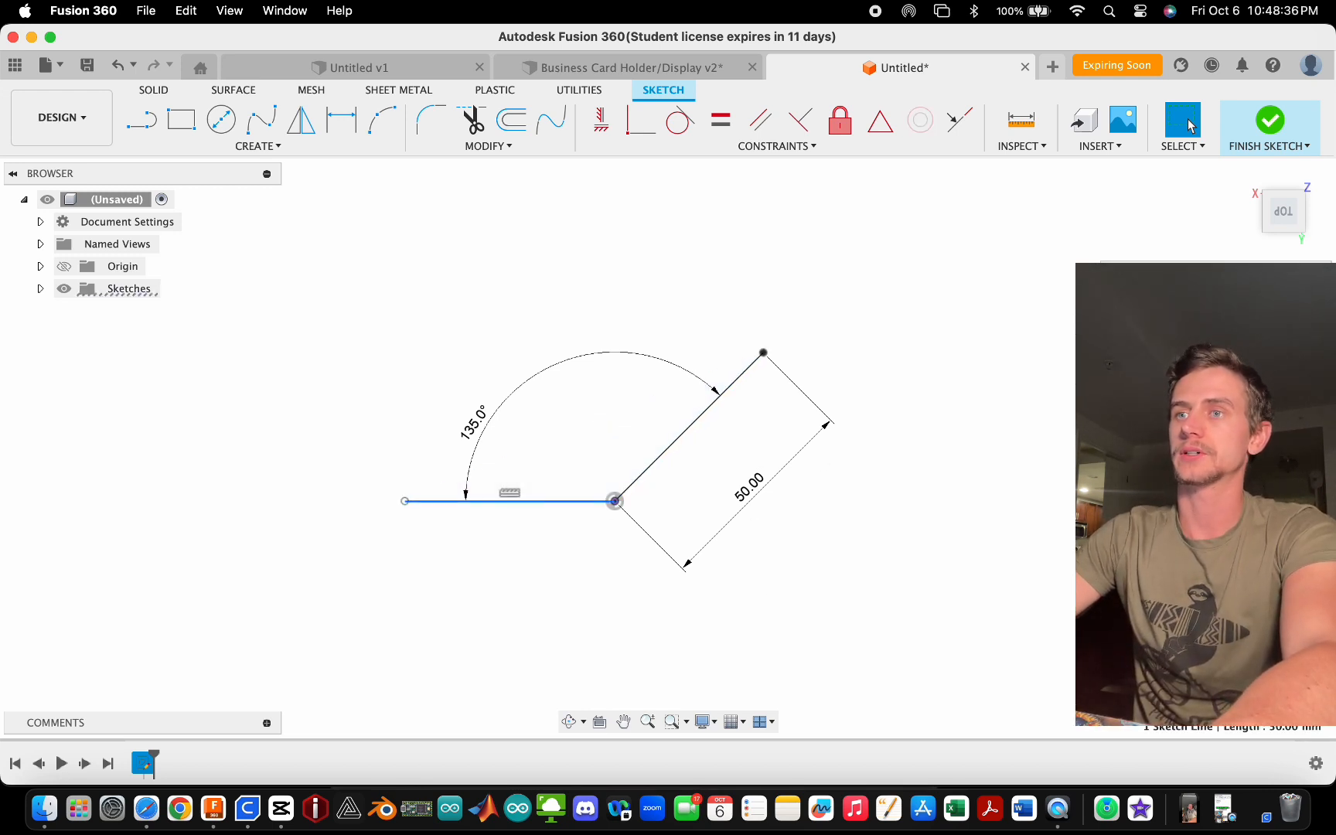
left_click(1268, 318)
left_click(865, 448)
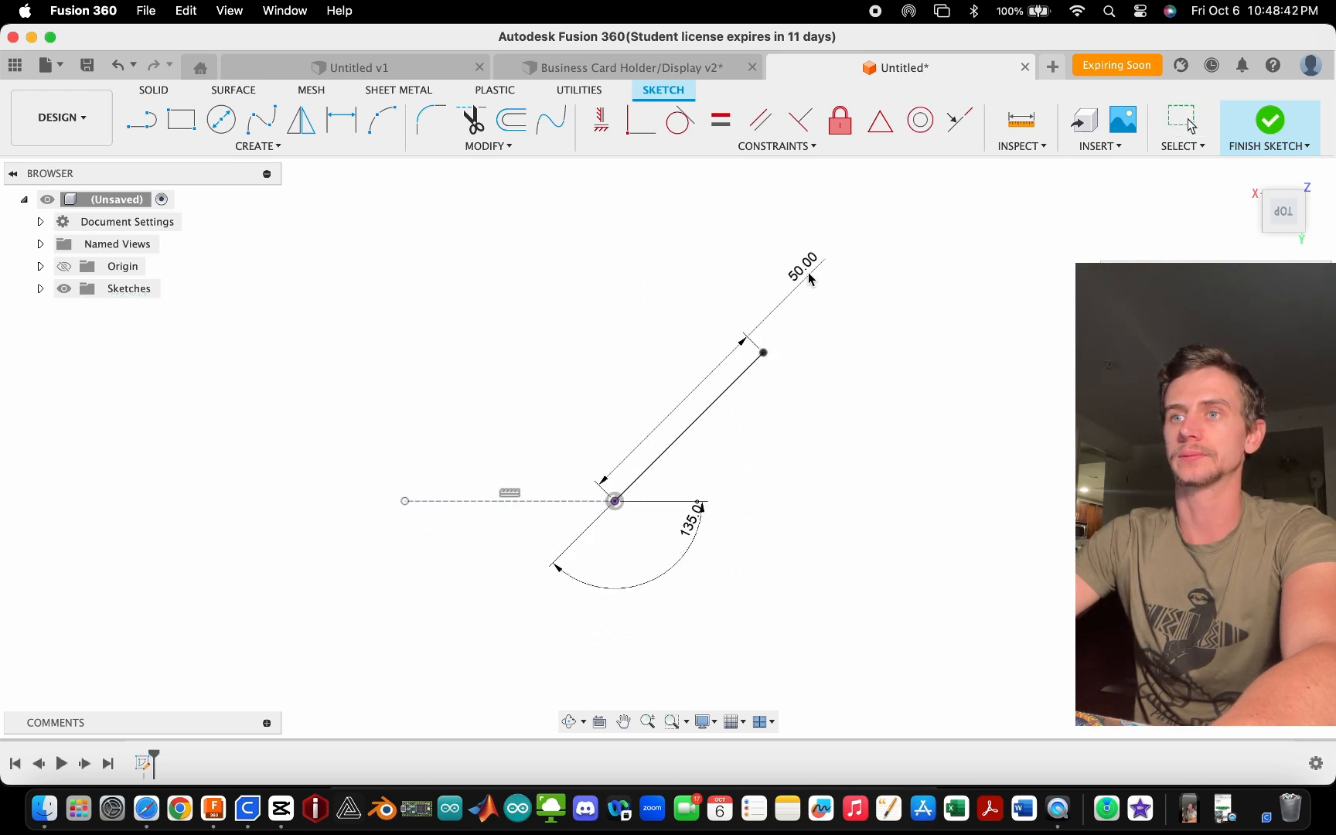
- Reposition the 50.00 and 135.0° dimensions, then window-select and delete all sketch geometry
left_click_drag(512, 412, 681, 497)
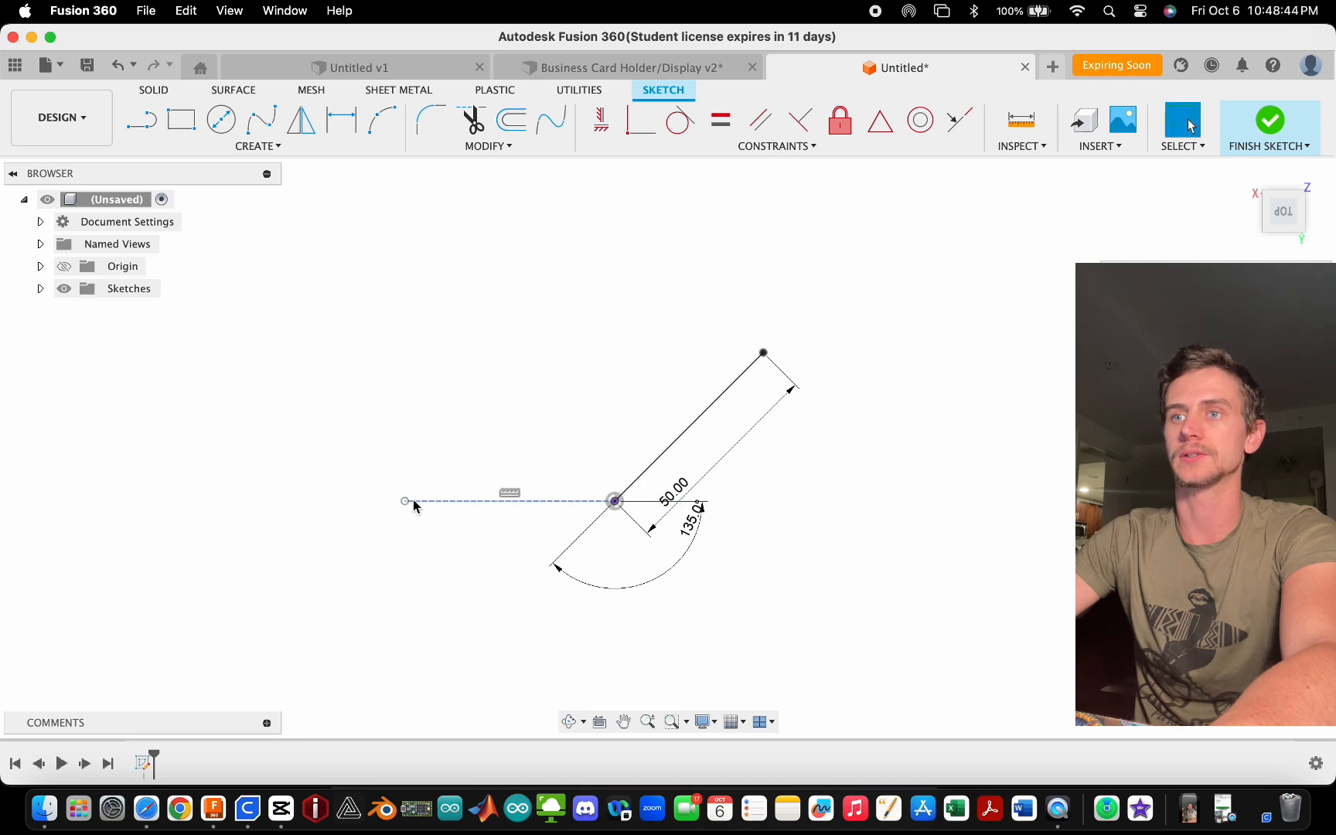
left_click_drag(410, 499, 891, 501)
left_click_drag(683, 534, 556, 430)
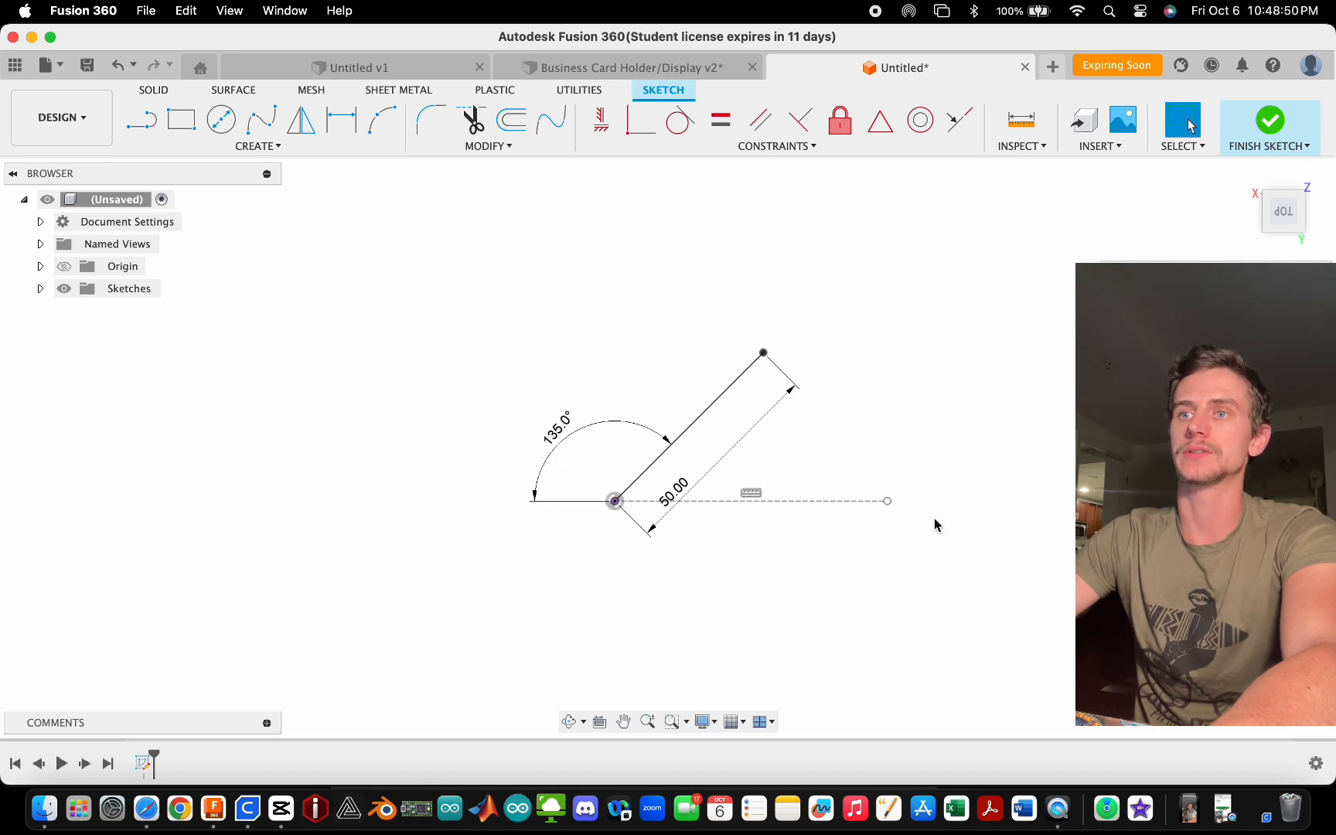
left_click_drag(891, 500, 507, 492)
left_click(476, 442)
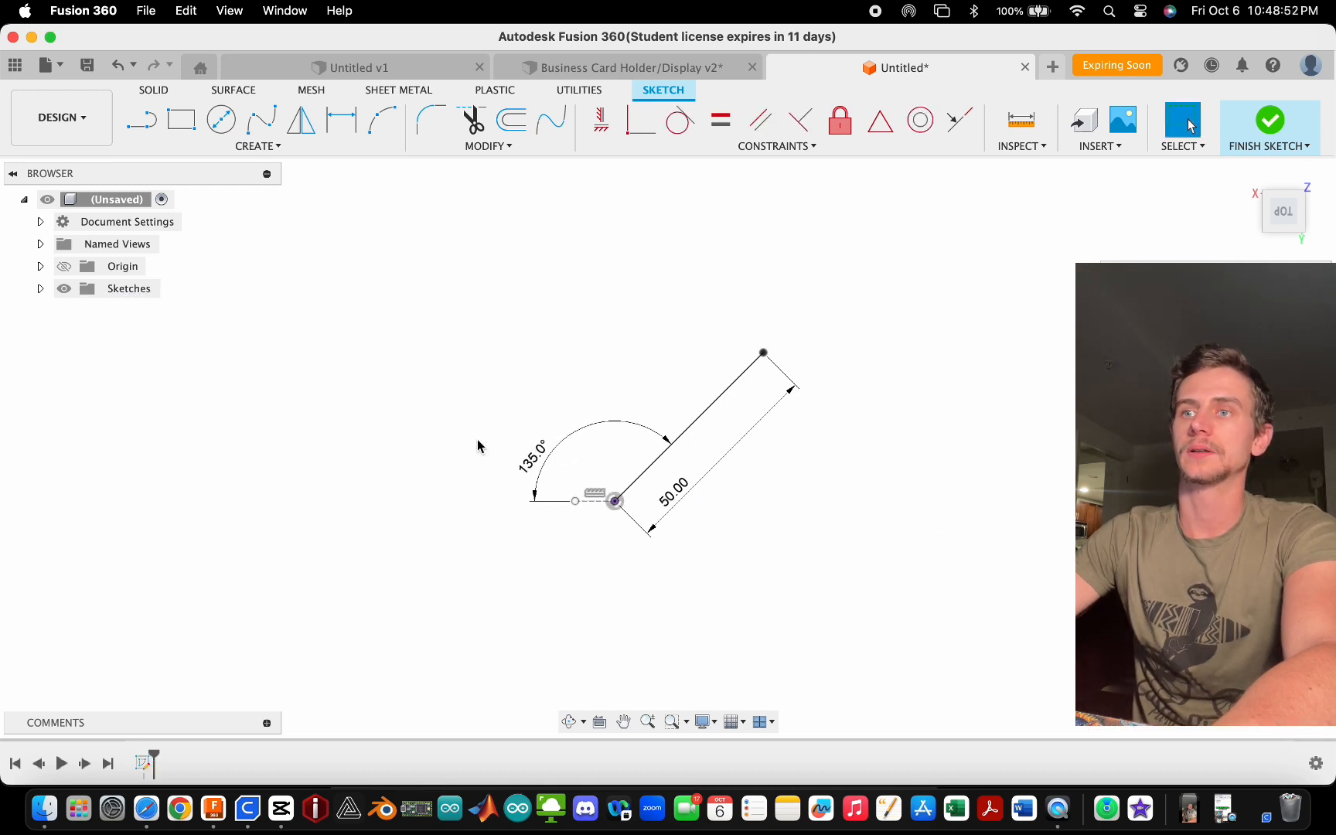
mouse_move(775, 327)
left_mouse_down()
mouse_move(685, 368)
mouse_move(478, 521)
left_mouse_up()
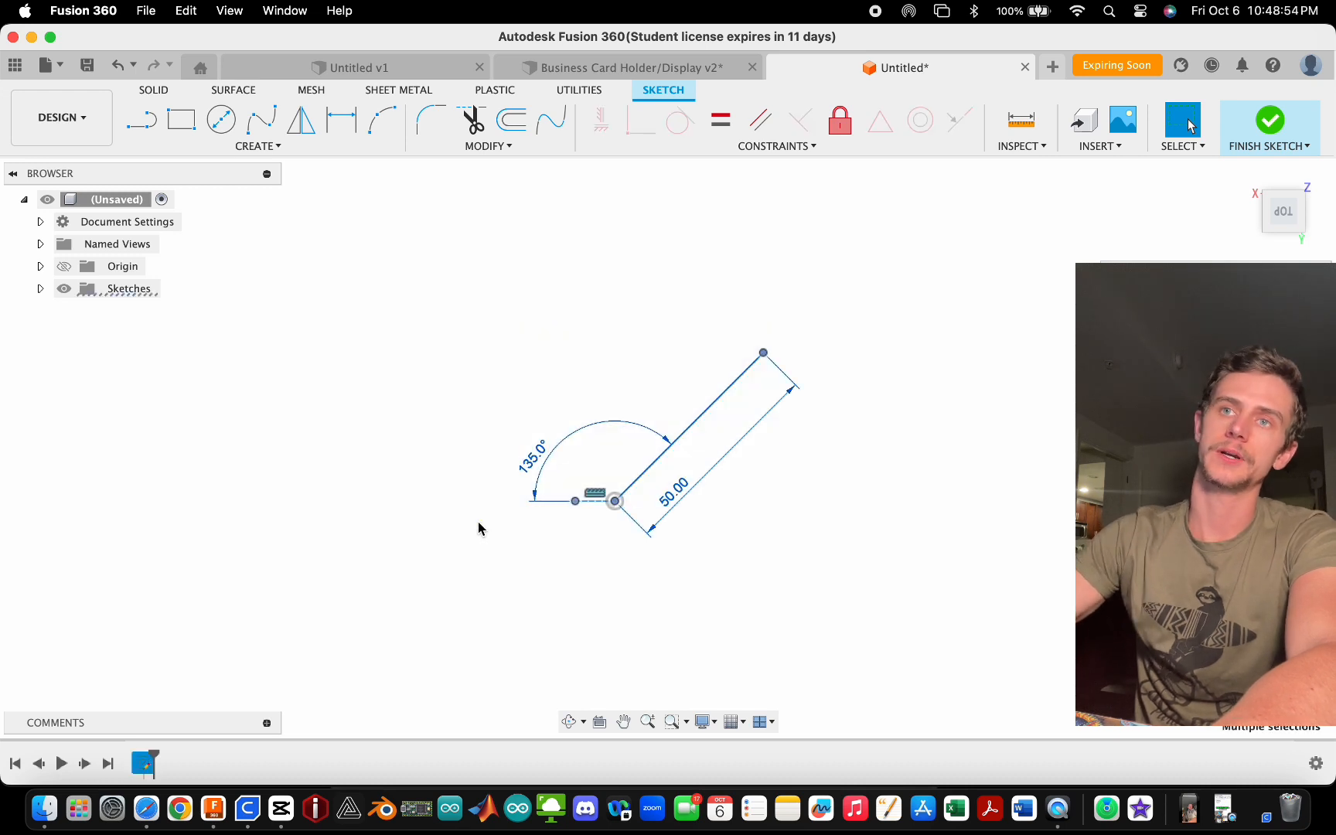
key("Delete")
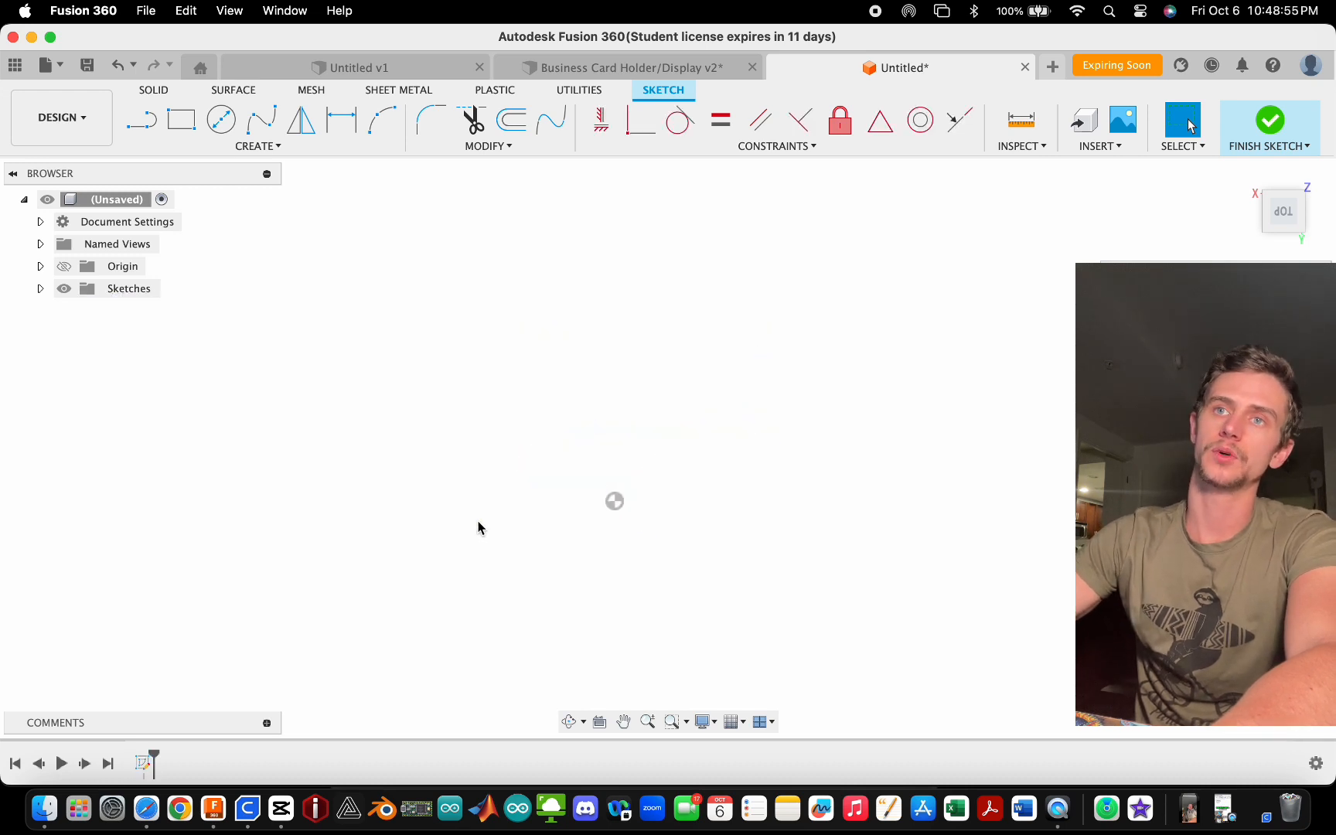
left_click(181, 120)
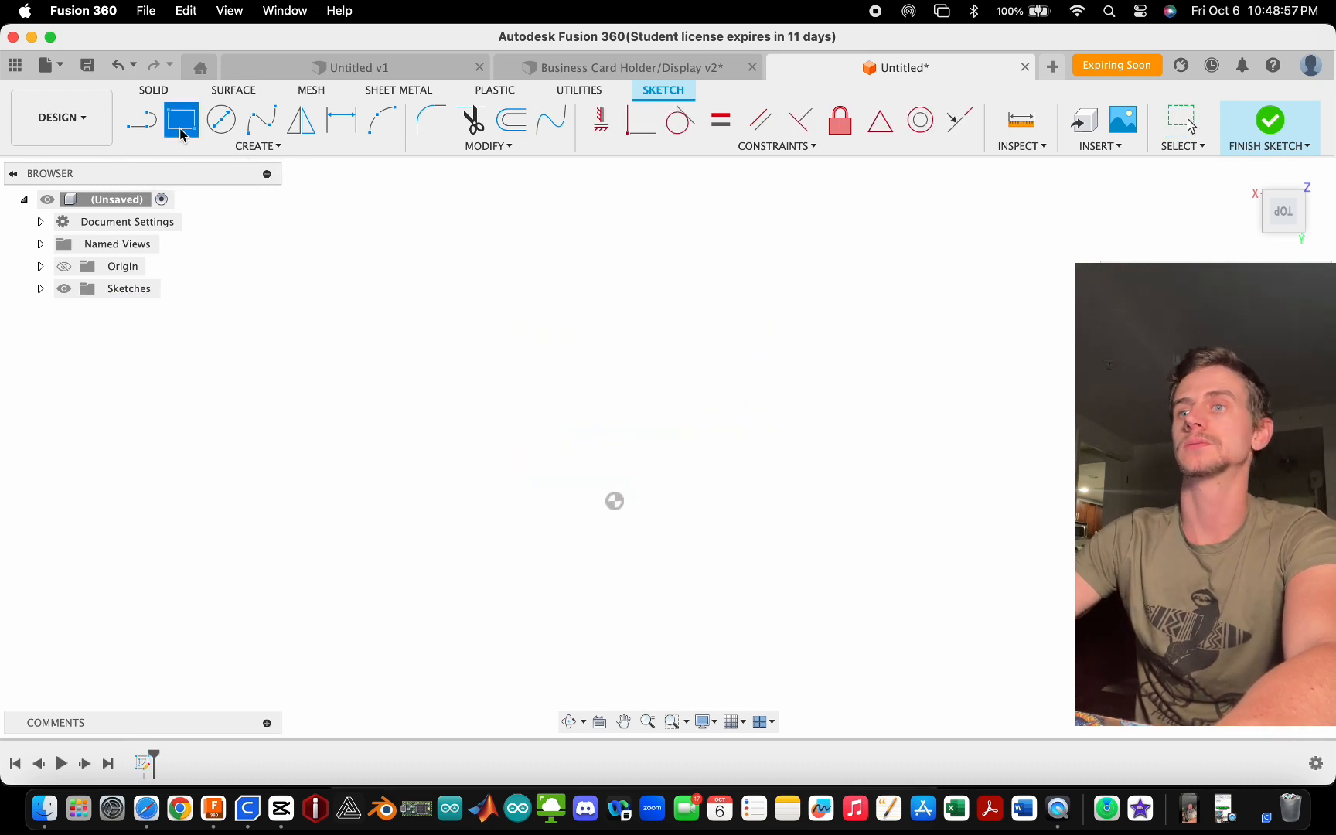
left_click(614, 501)
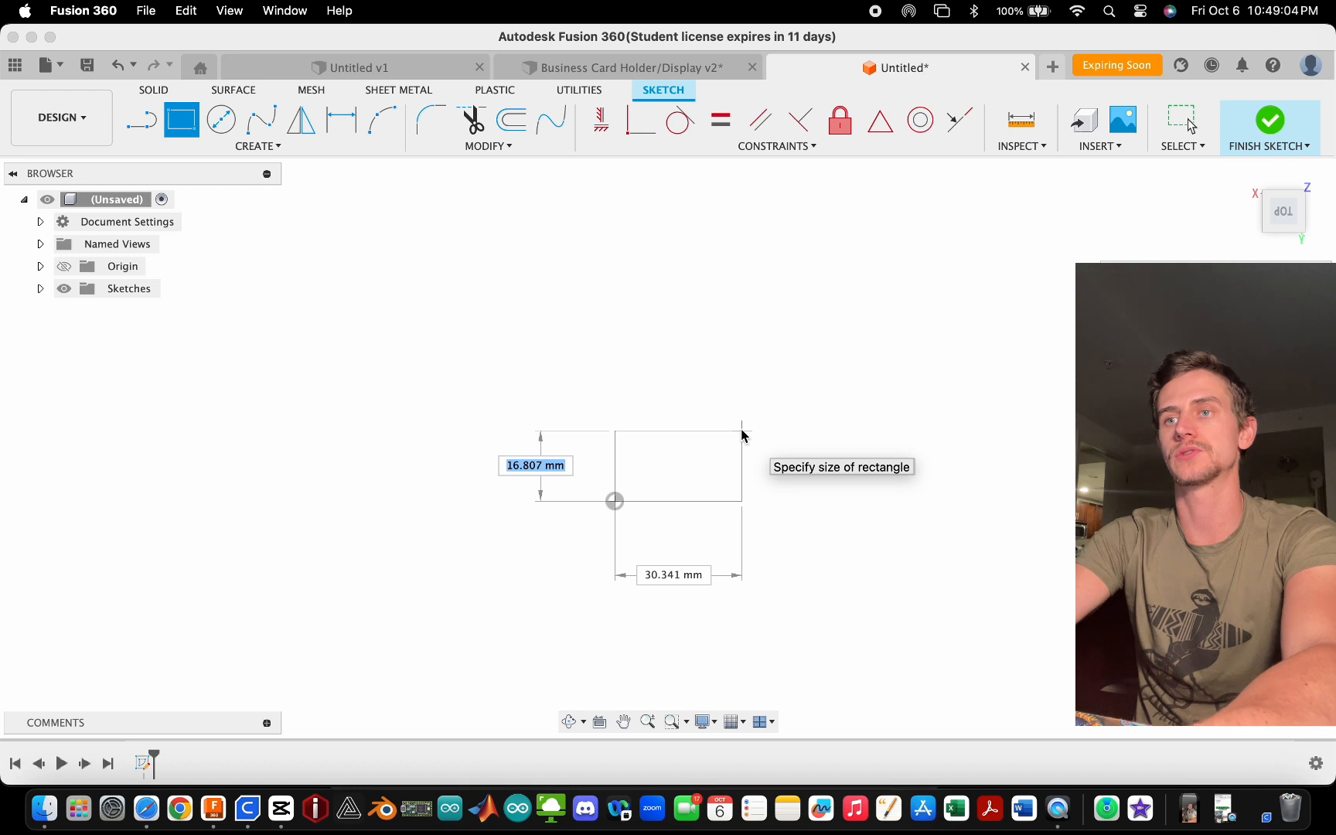
type("20")
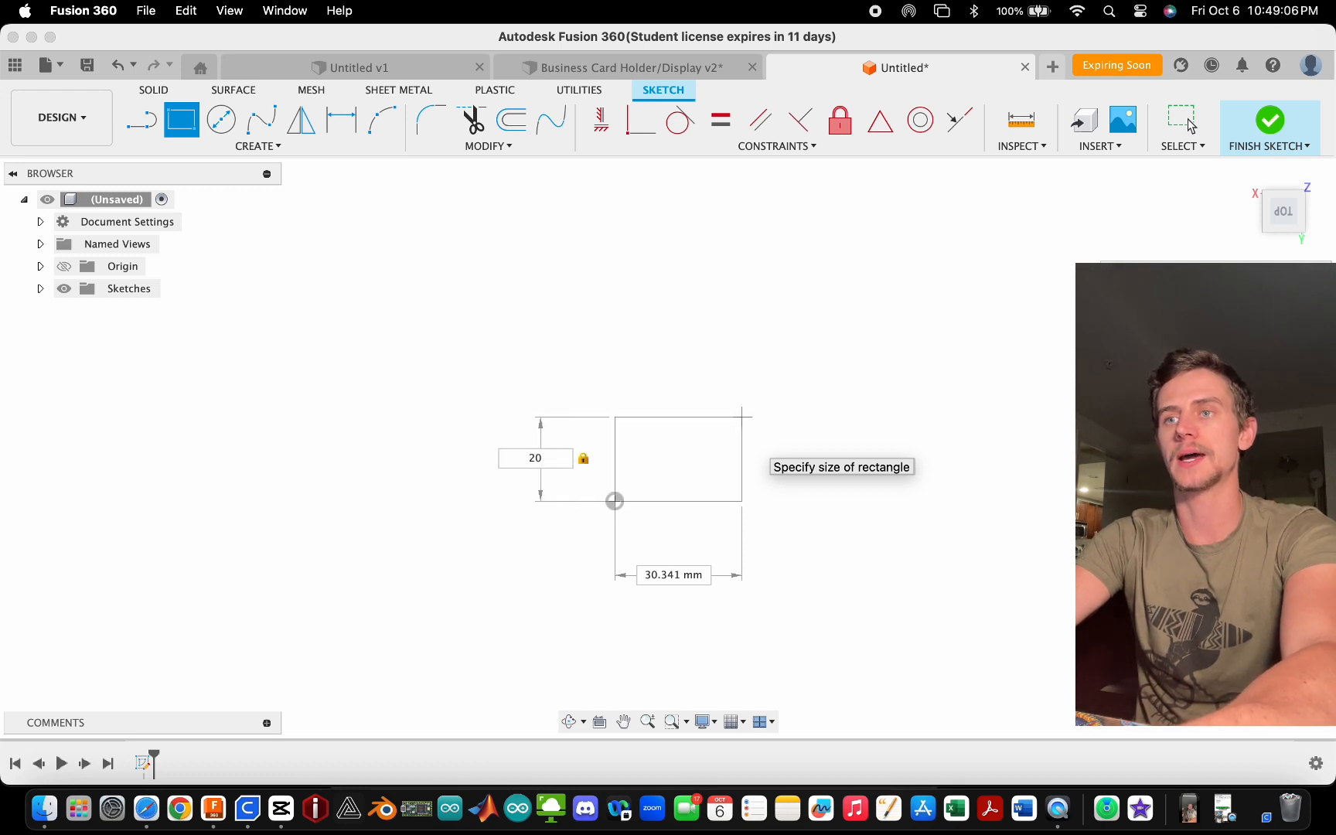
key("Tab")
type("4")
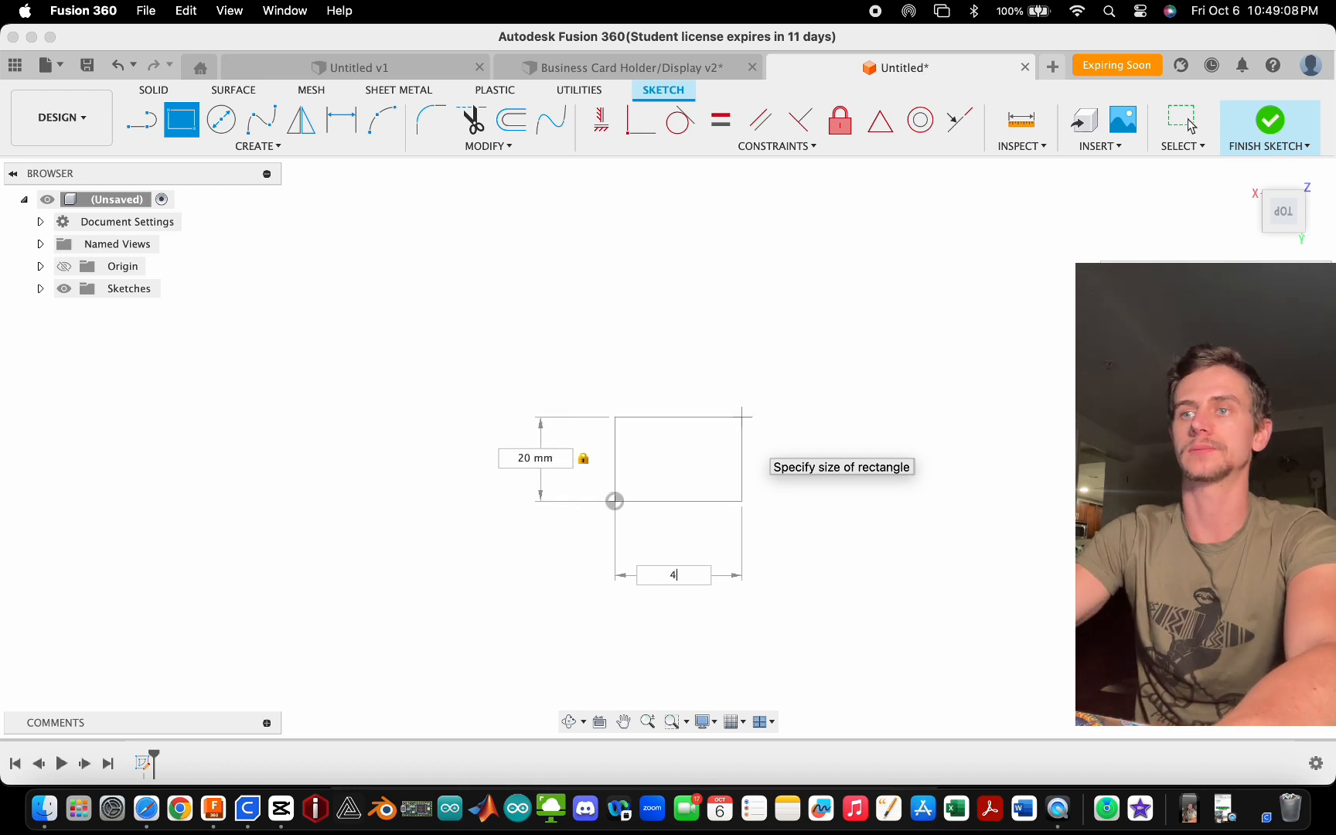
key("Tab")
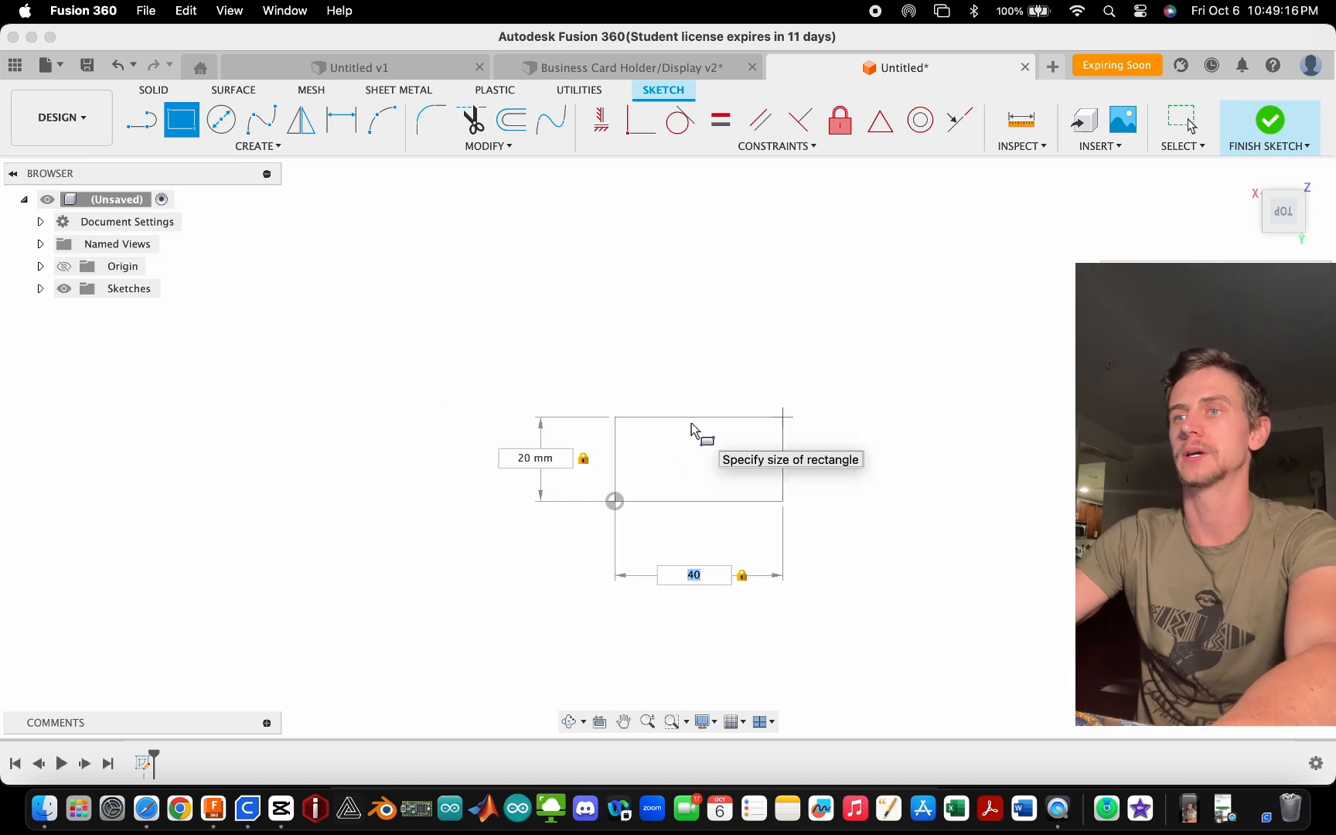
key("Return")
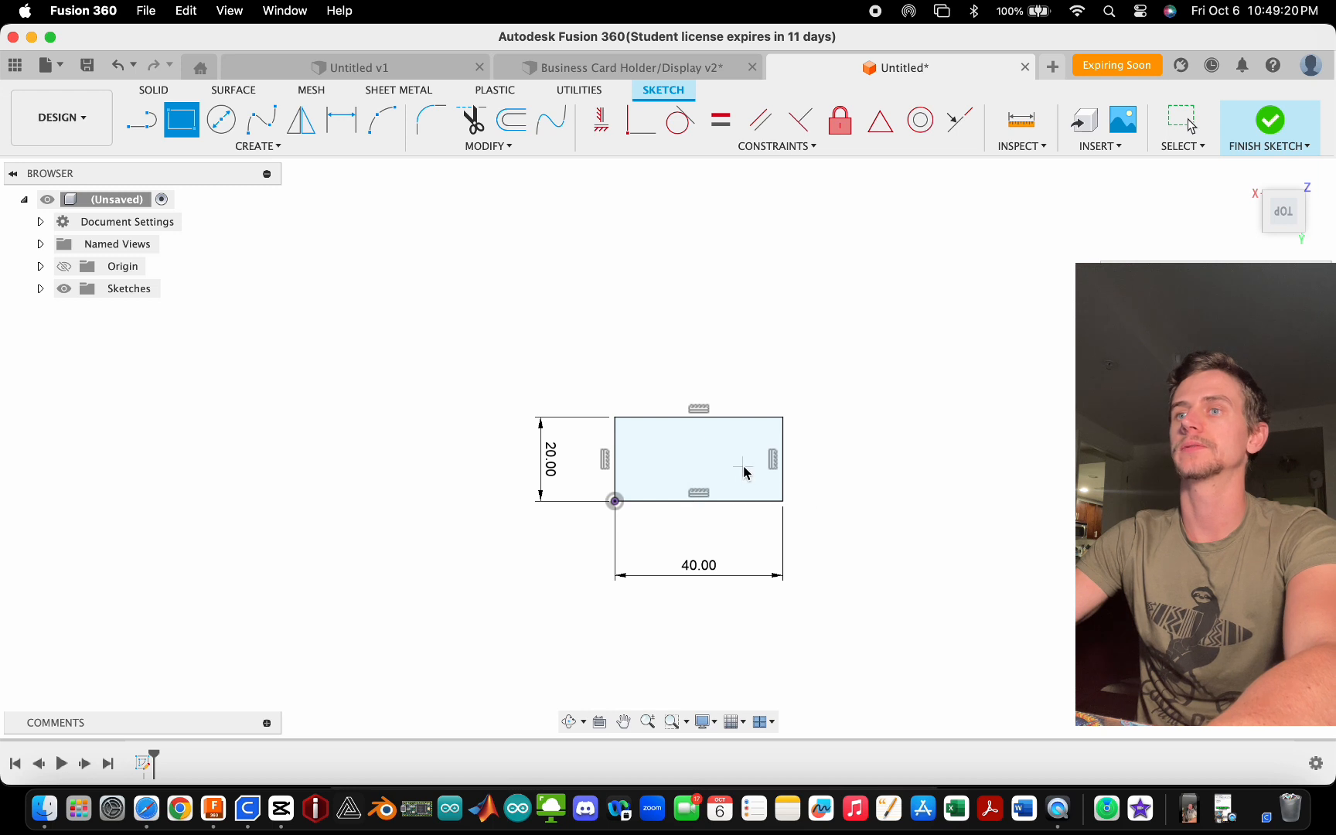
key("Escape")
scroll(742, 468, "up", 3)
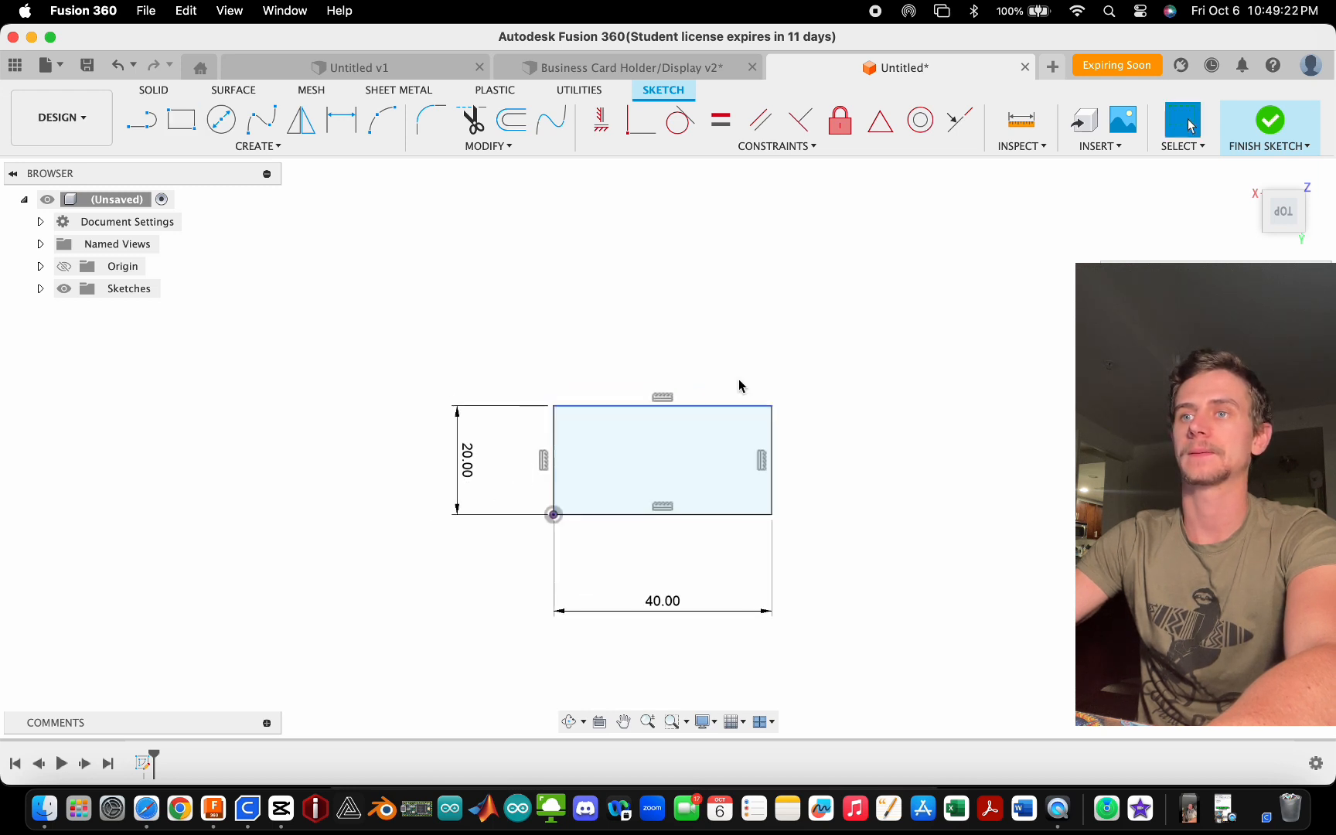
left_click_drag(738, 379, 544, 548)
key("Delete")
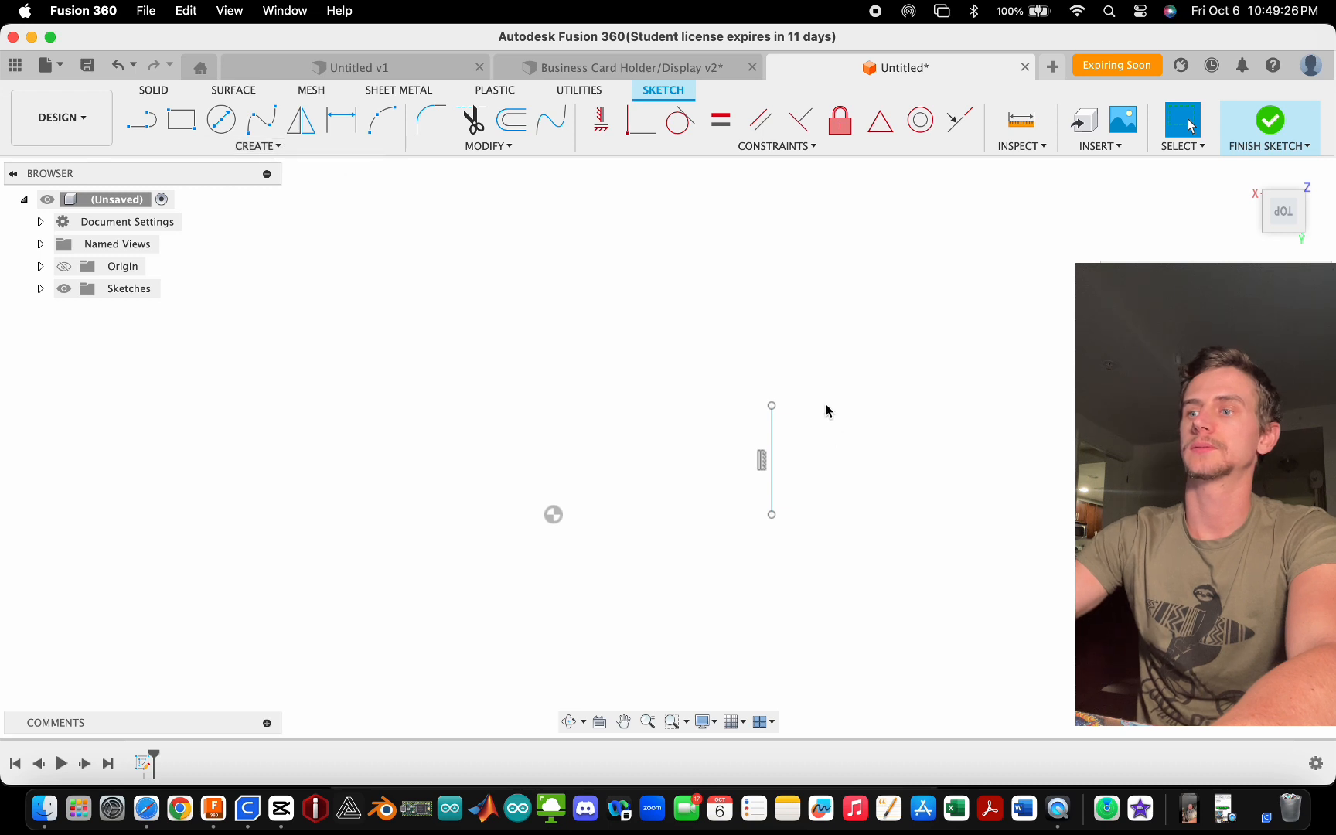
left_click(771, 439)
key("Delete")
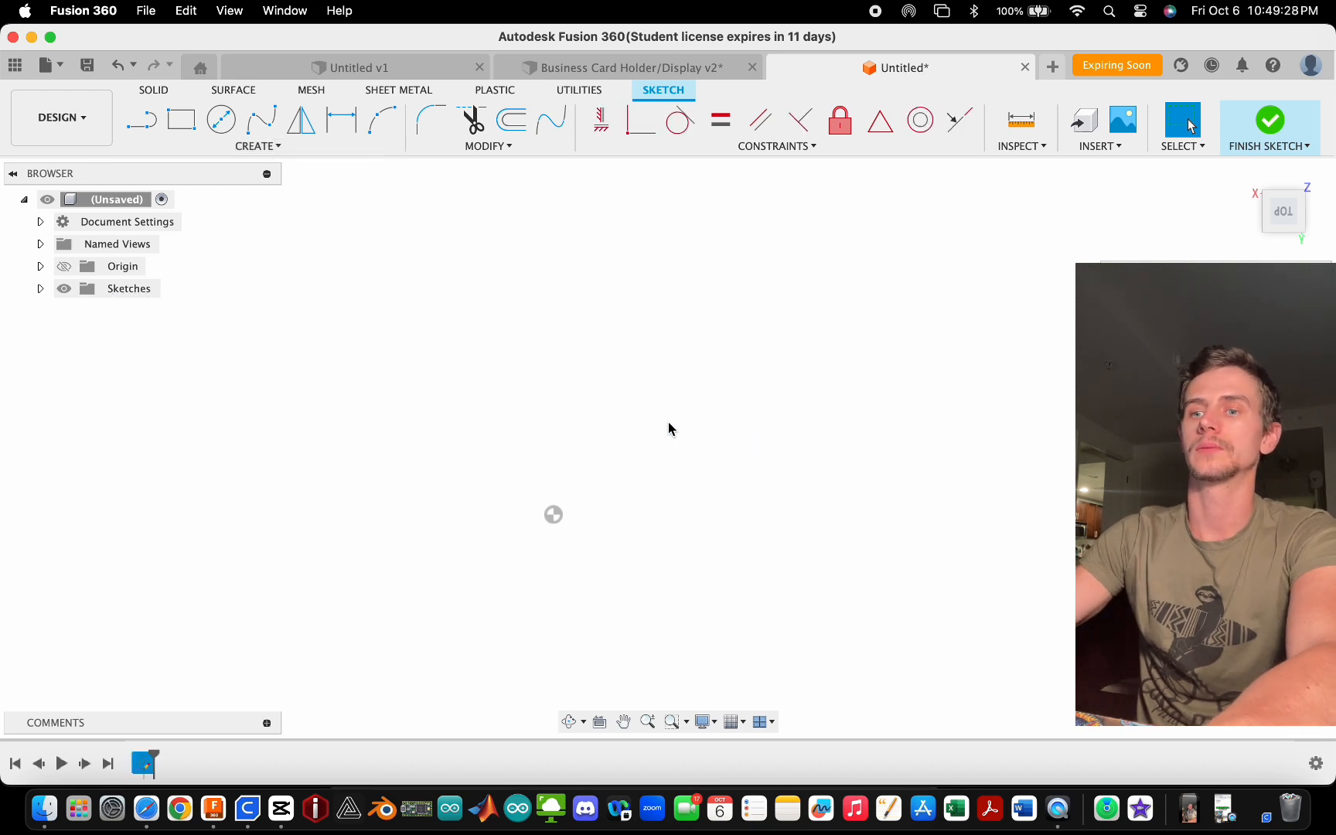
key("r")
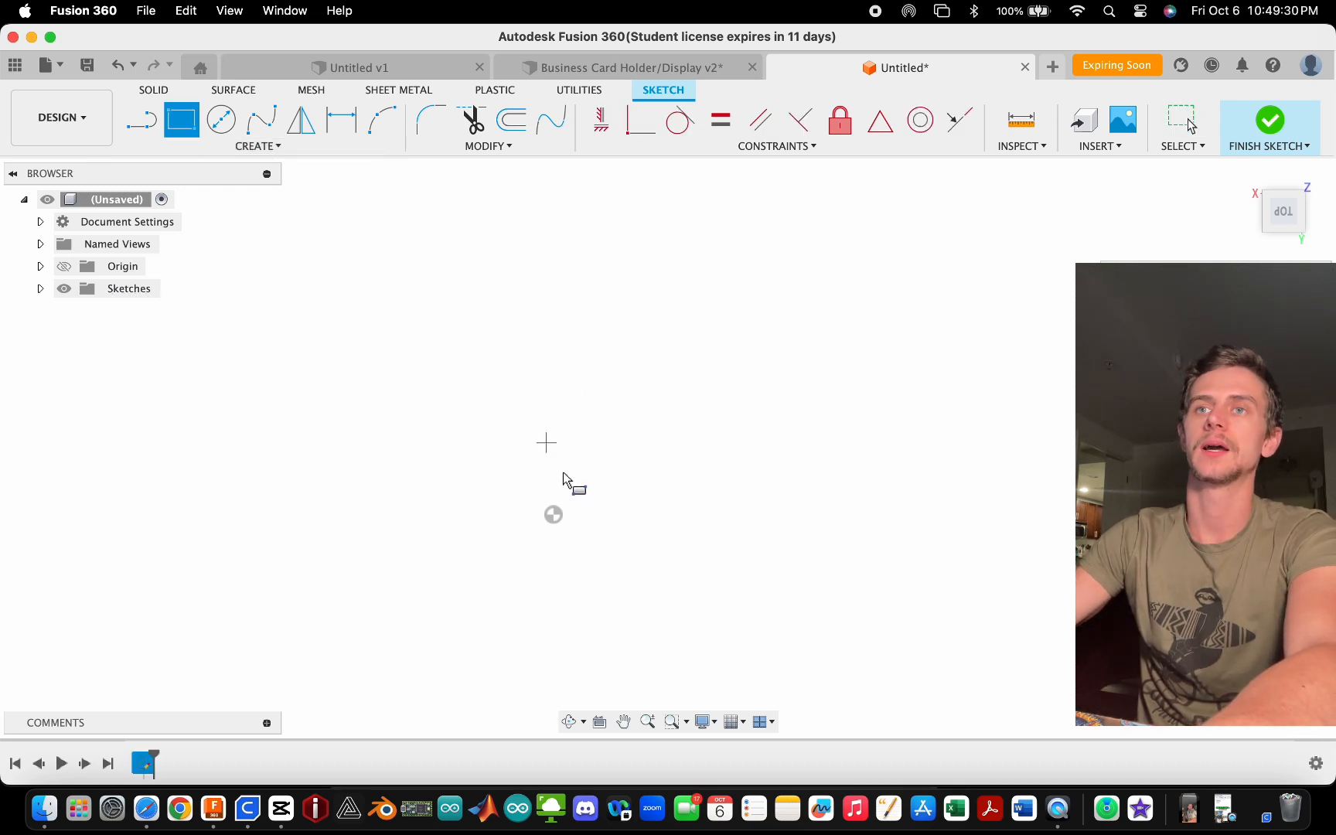
key("Escape")
left_click(262, 148)
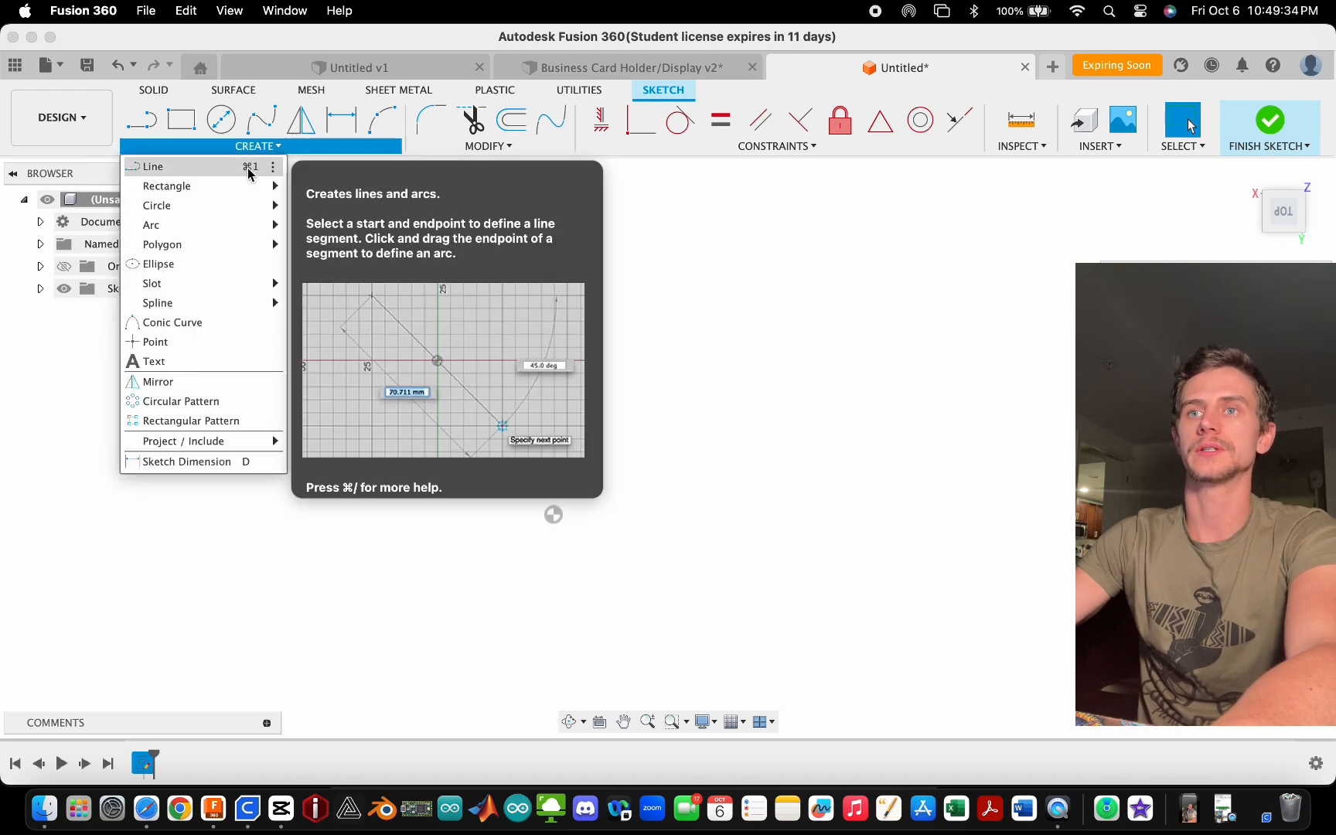
mouse_move(263, 187)
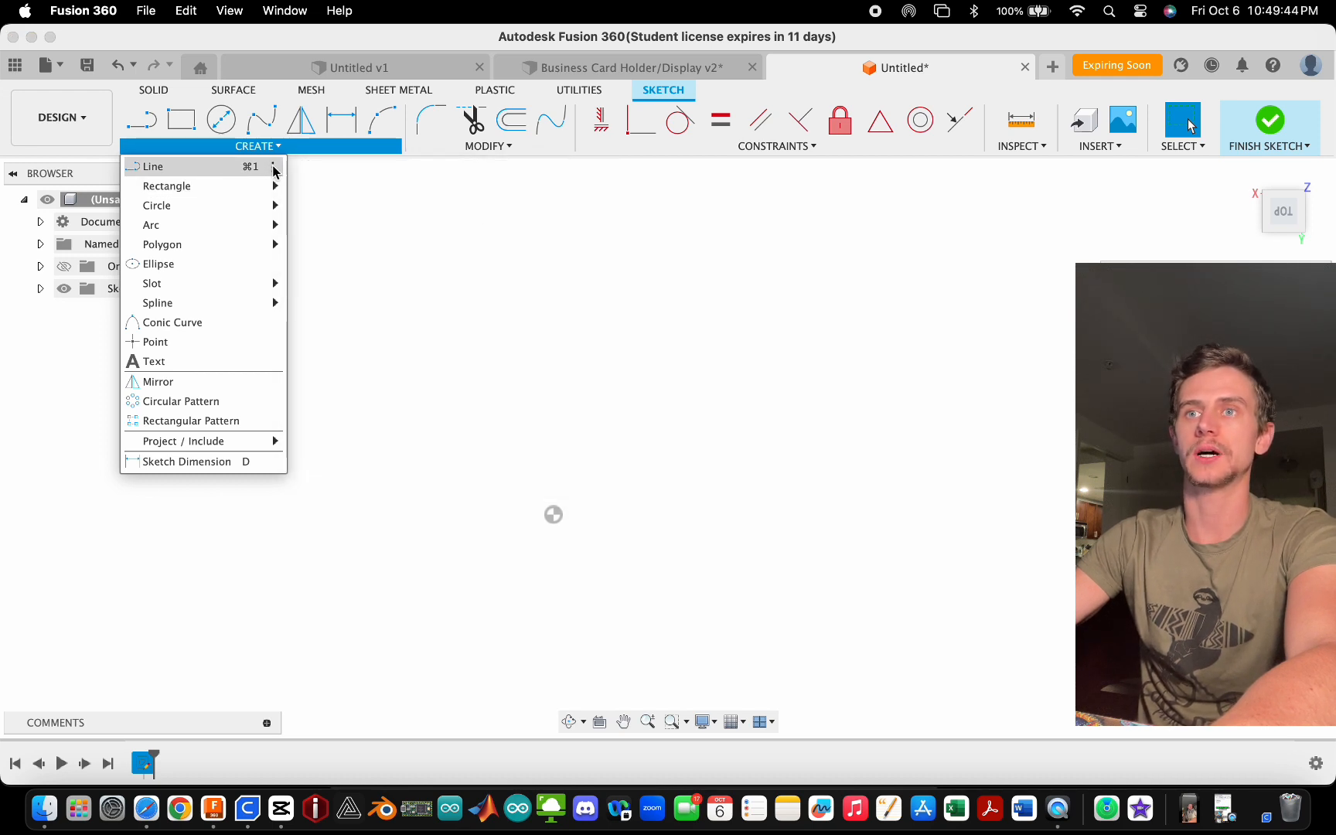
left_click(273, 167)
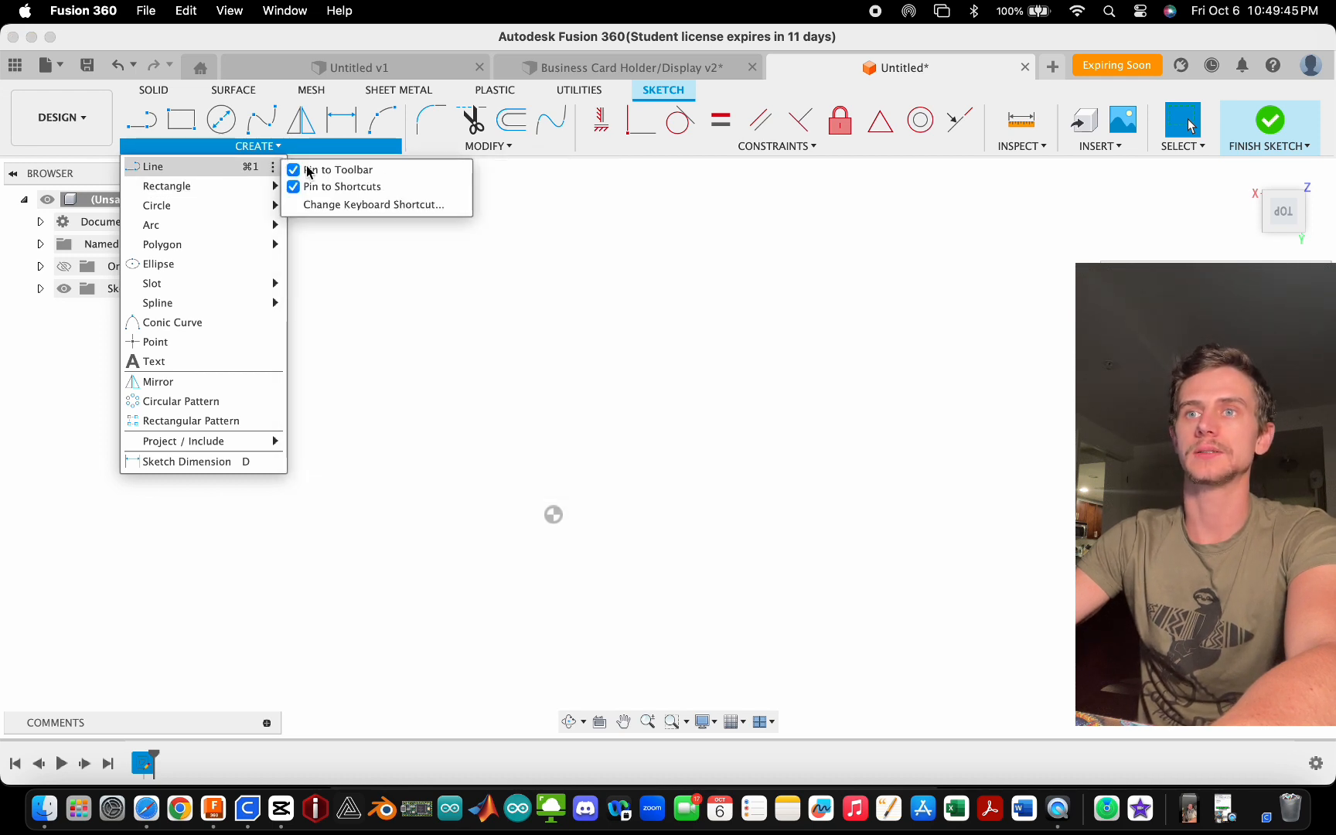
left_click(376, 203)
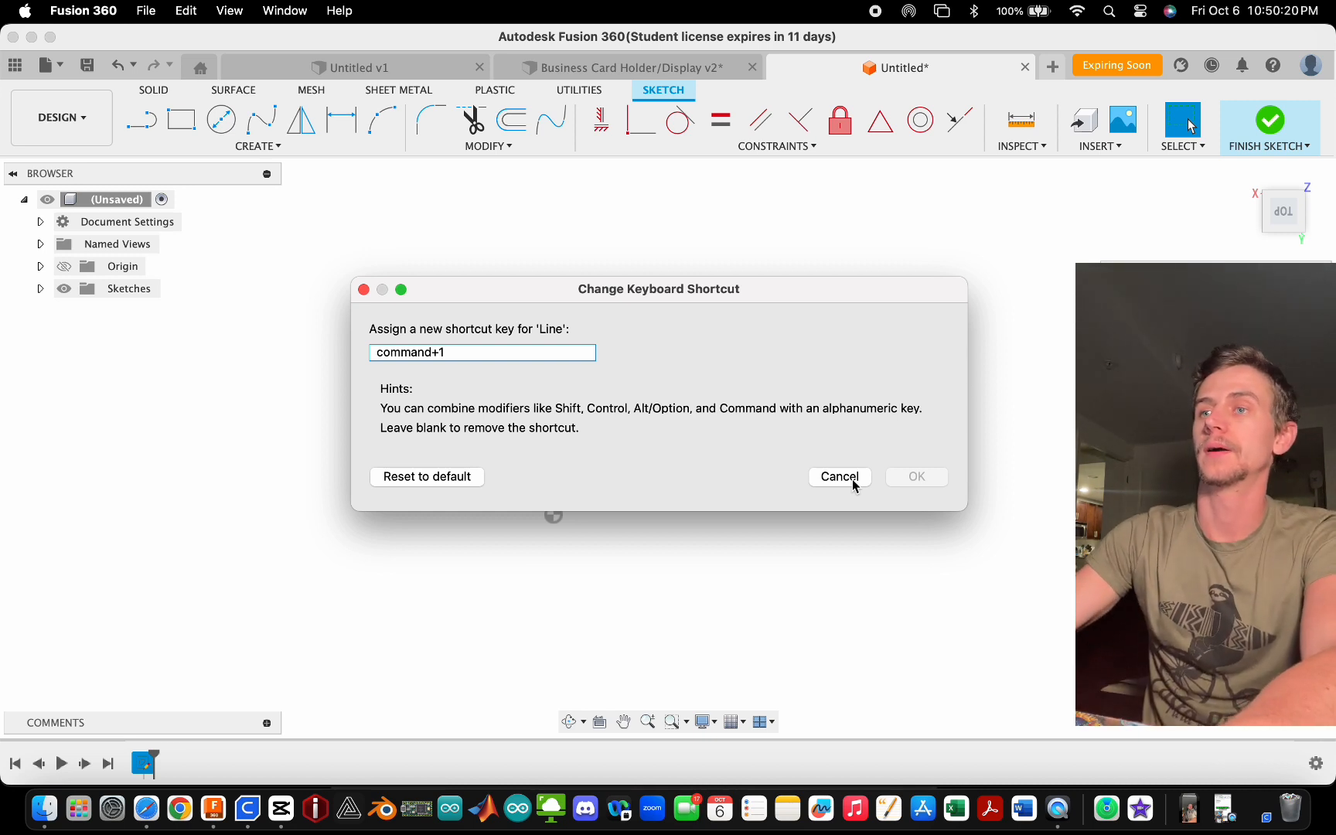
left_click(839, 476)
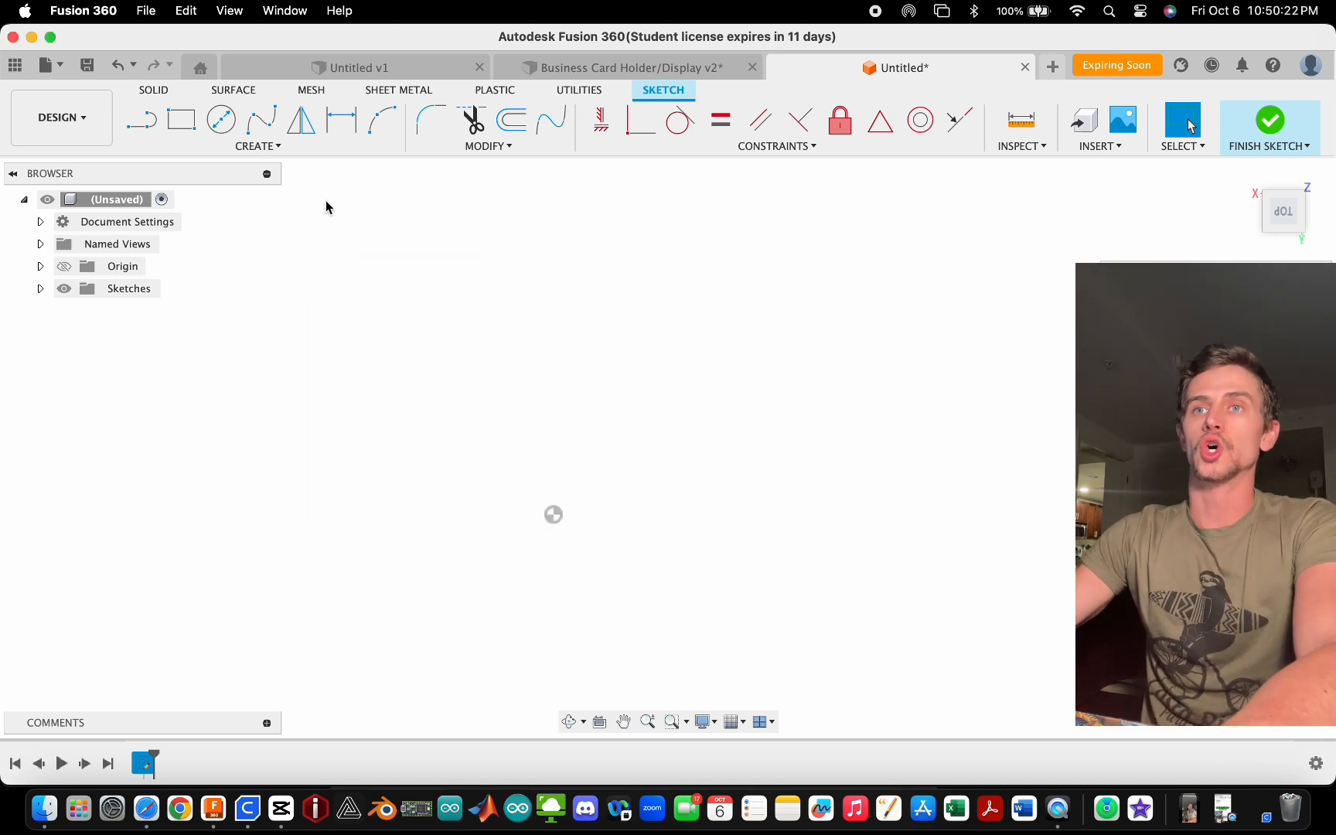
- Start a 50 mm-diameter circle at the origin, cancel it, and open the Create list
left_click(221, 119)
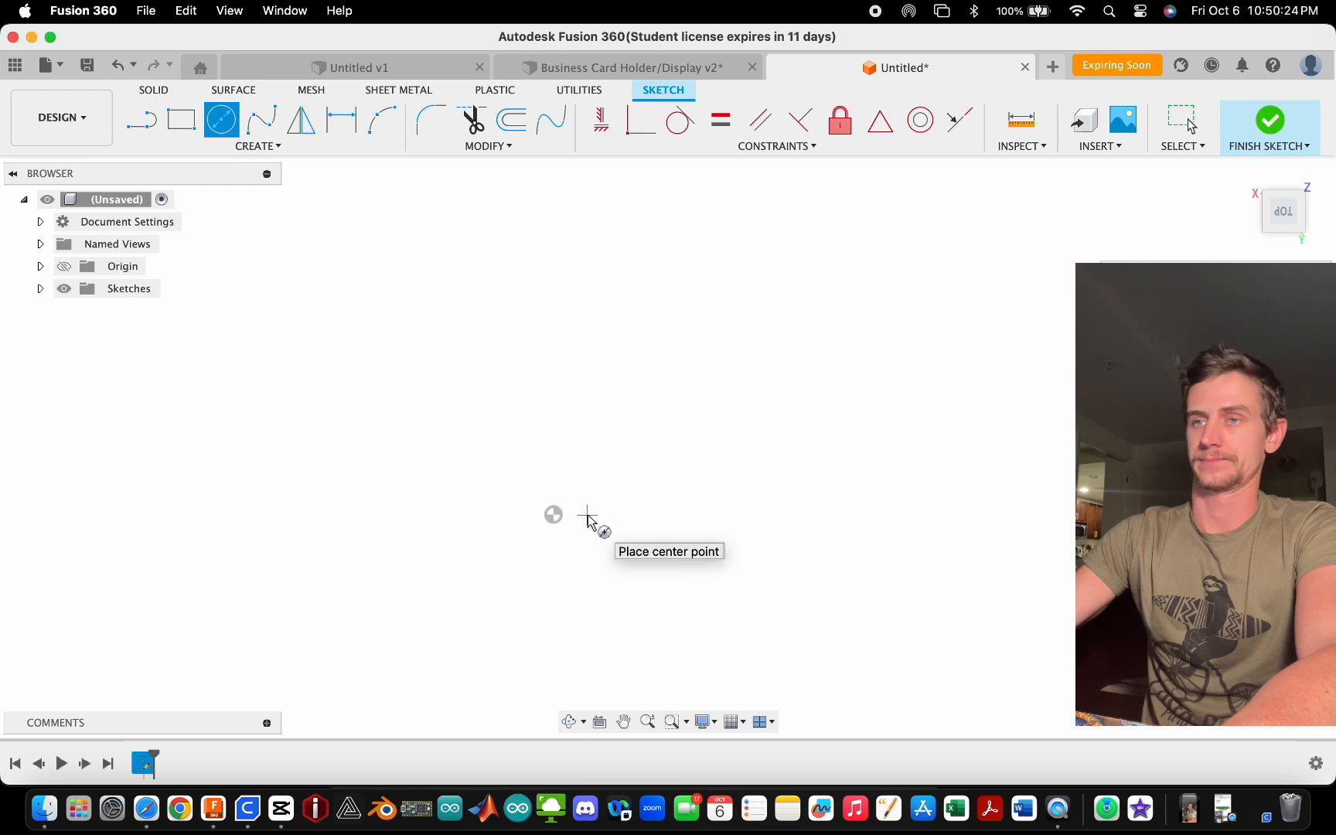
left_click(553, 515)
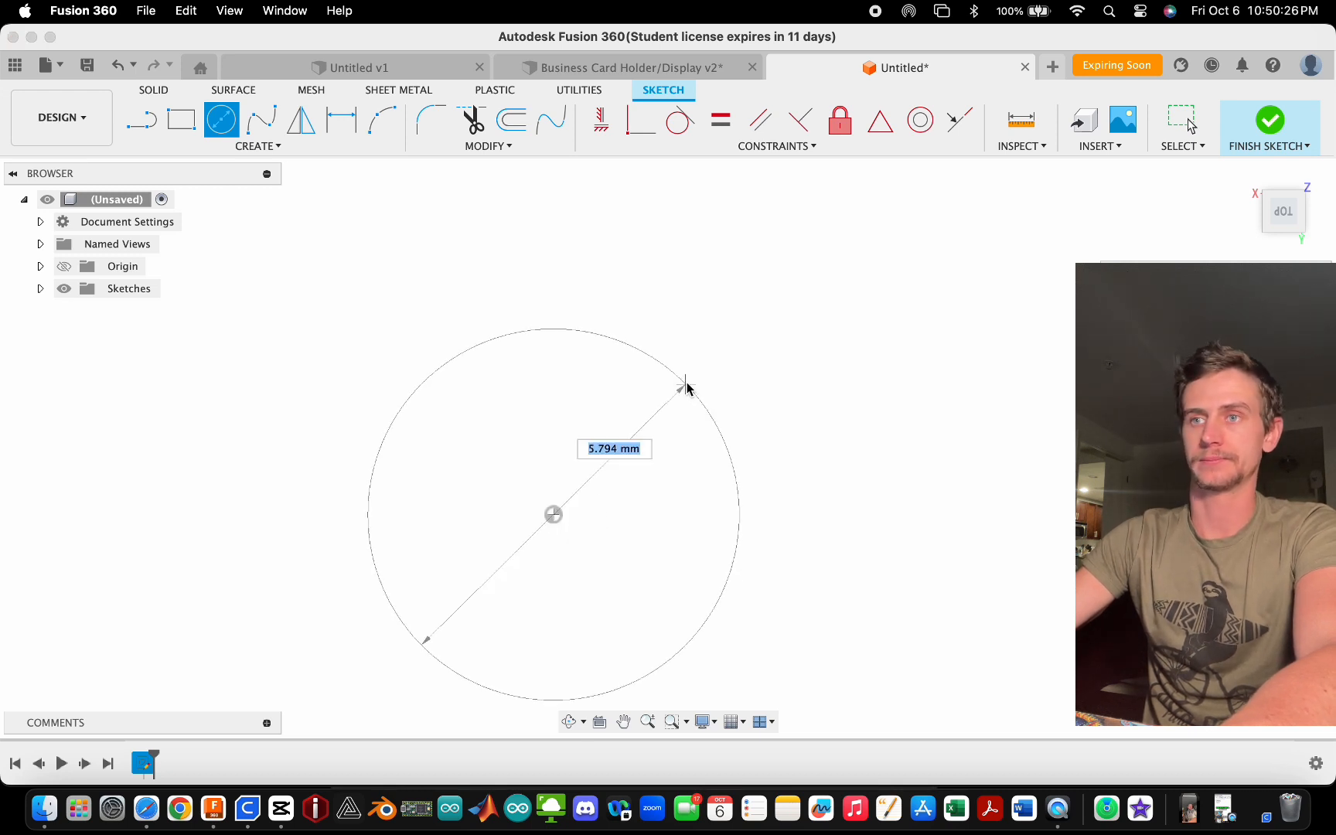
type("50")
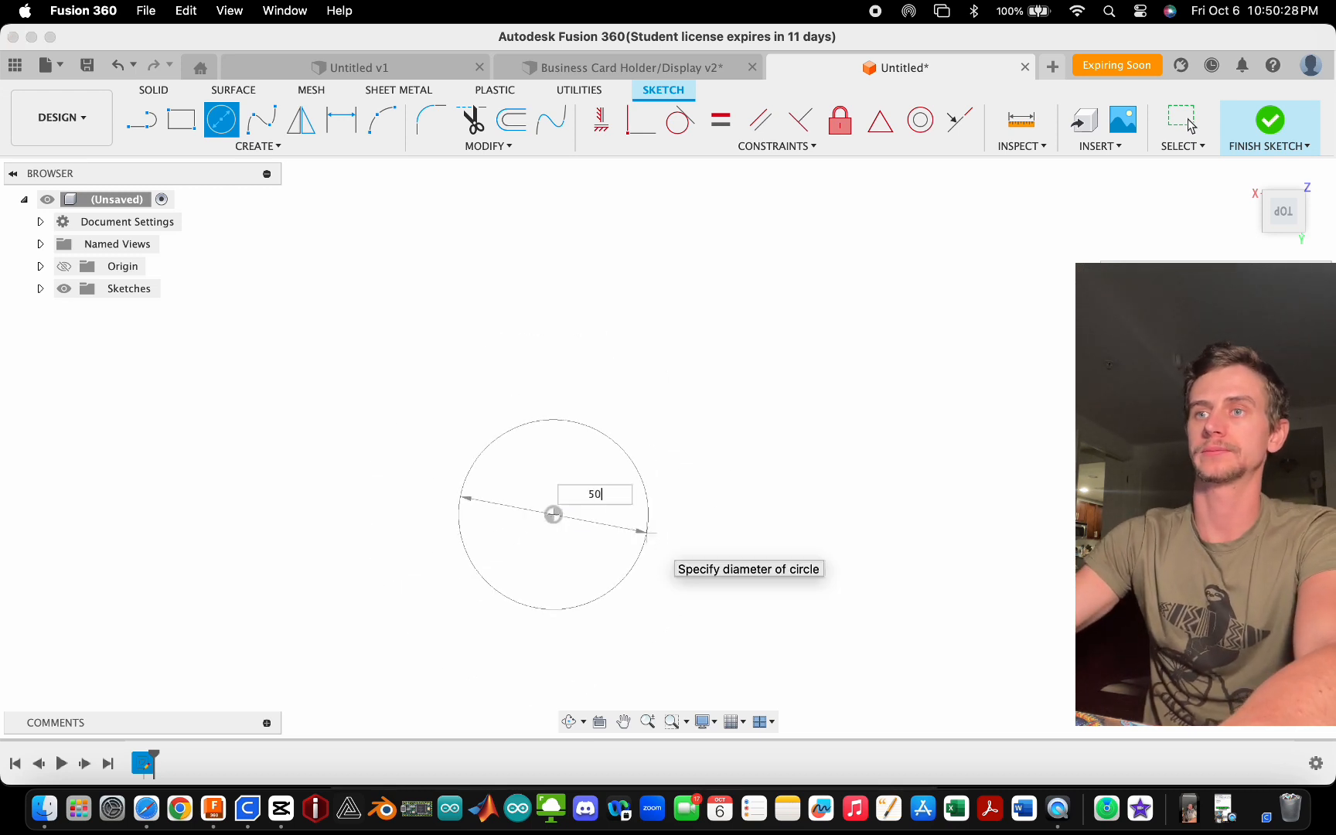
key("Tab")
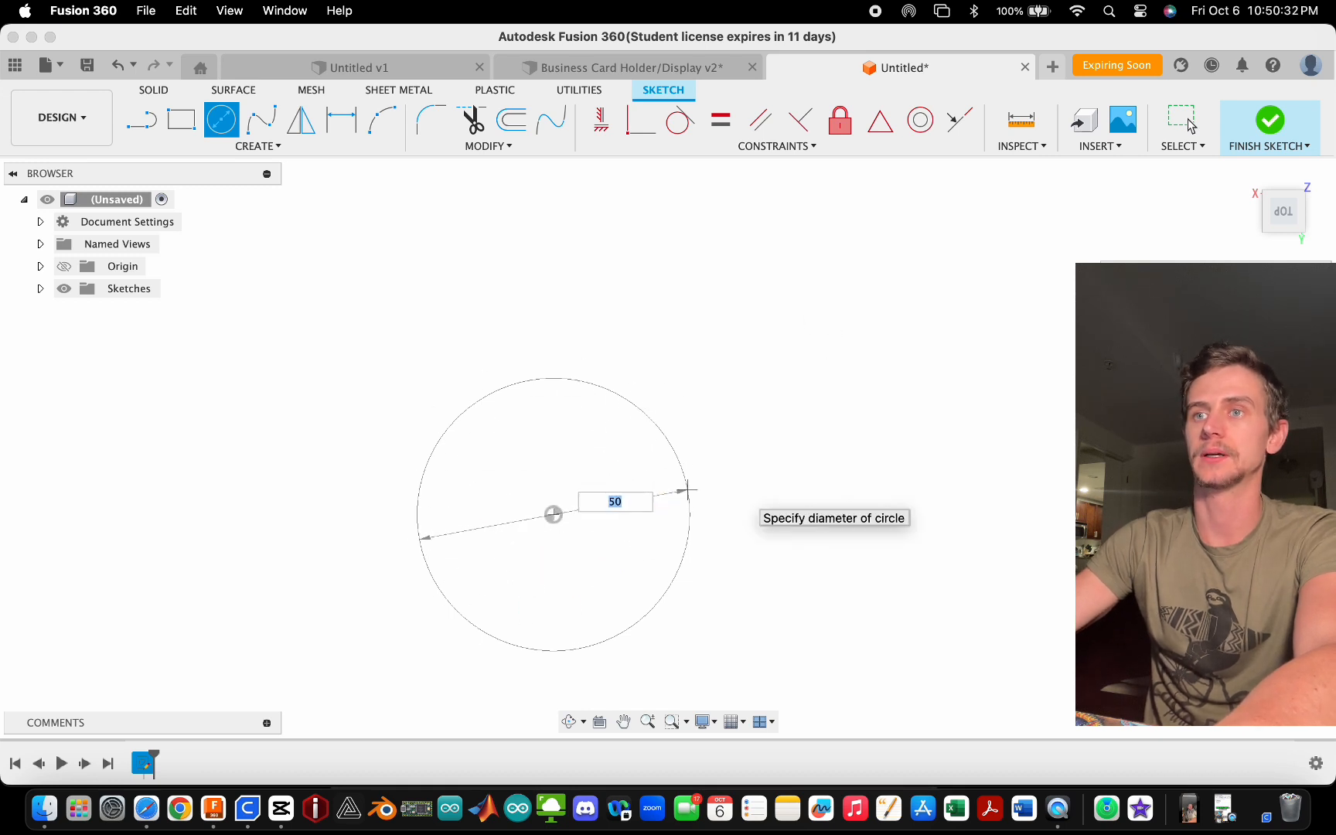
key("Escape")
left_click(272, 147)
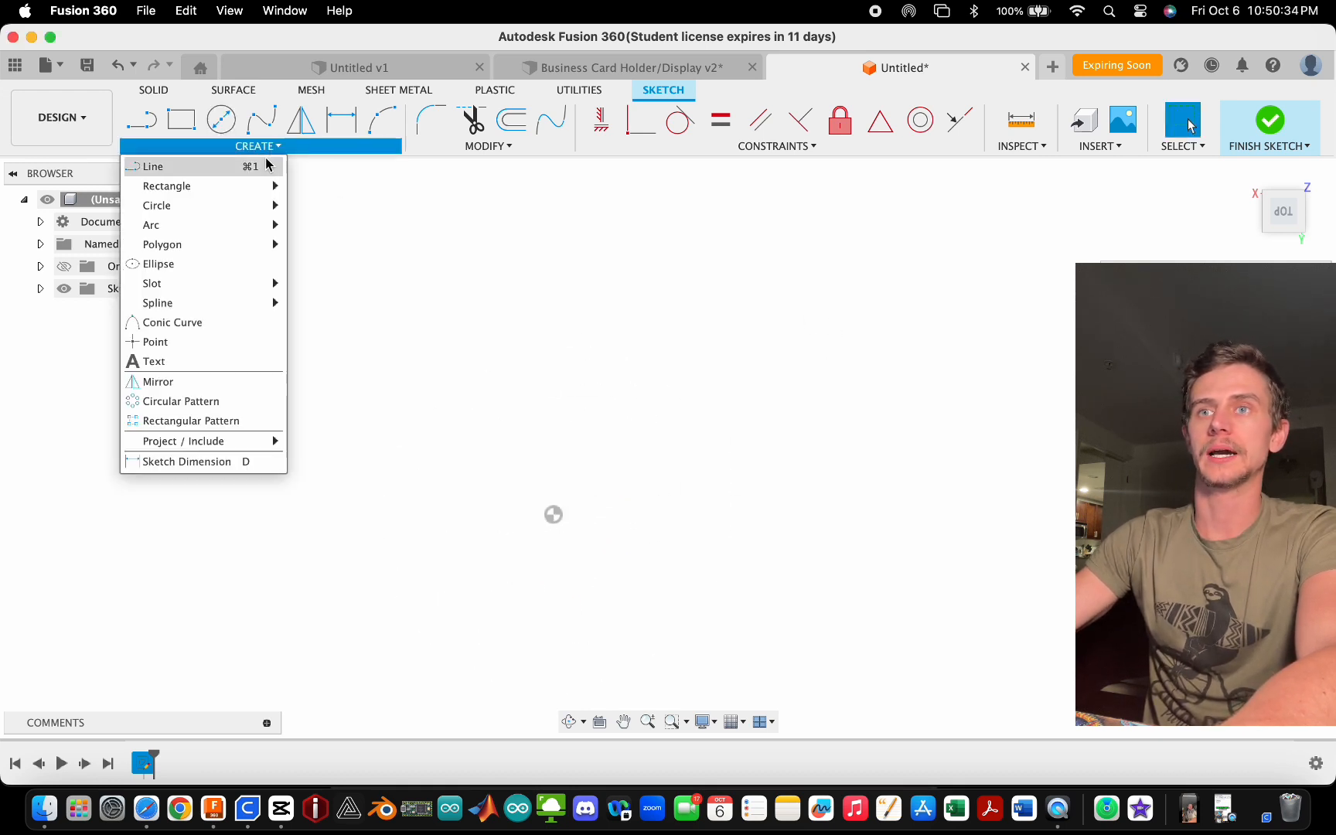
- Try a Center Rectangle on the origin, then cancel its preview
mouse_move(267, 185)
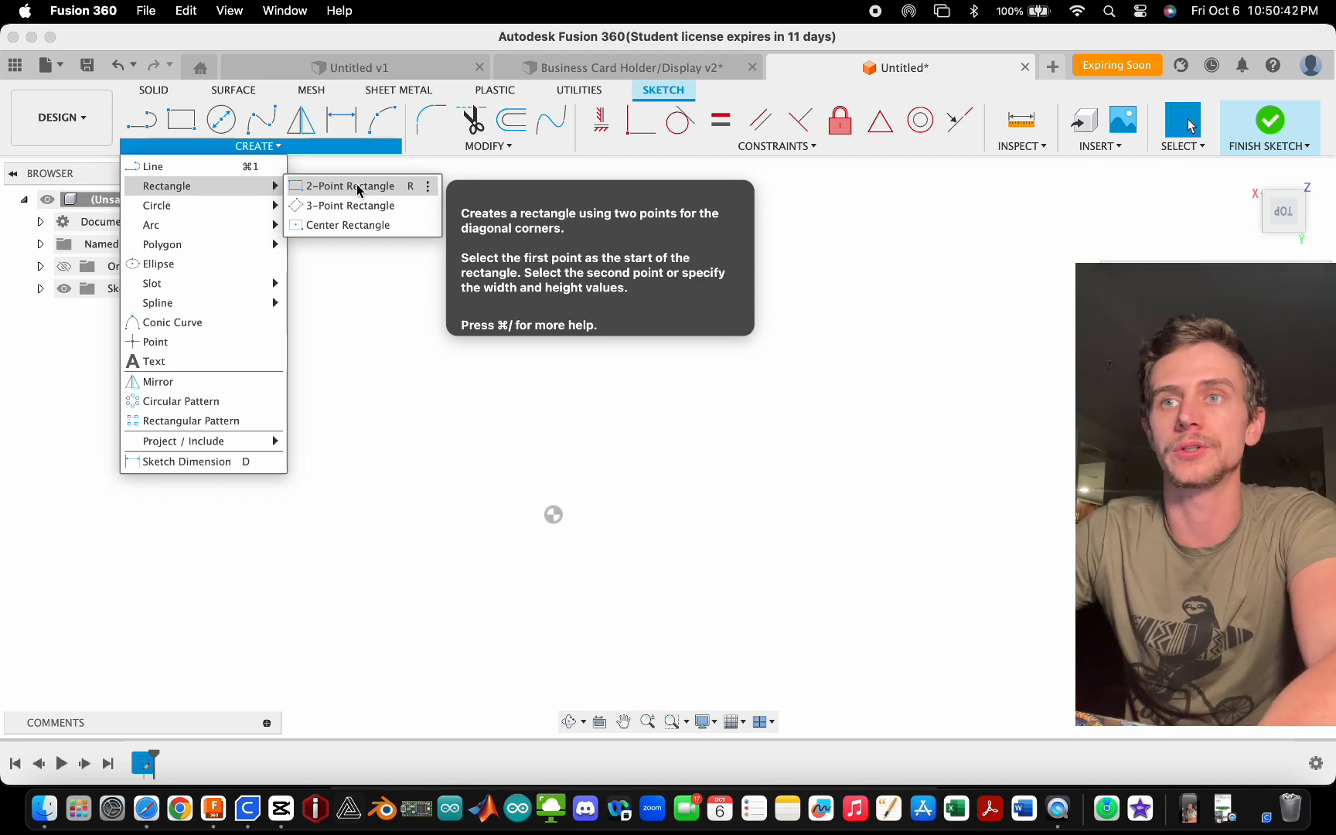
left_click(370, 226)
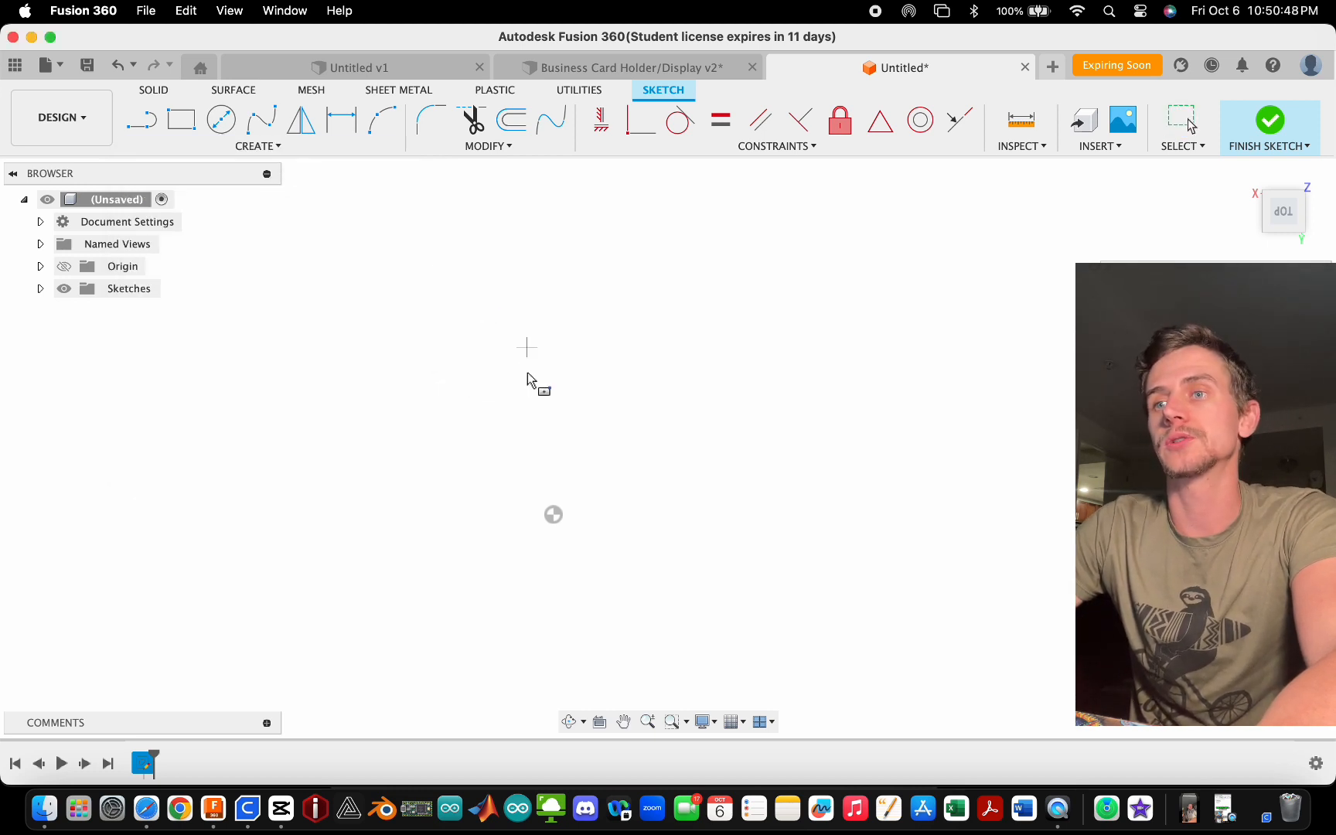
left_click(554, 514)
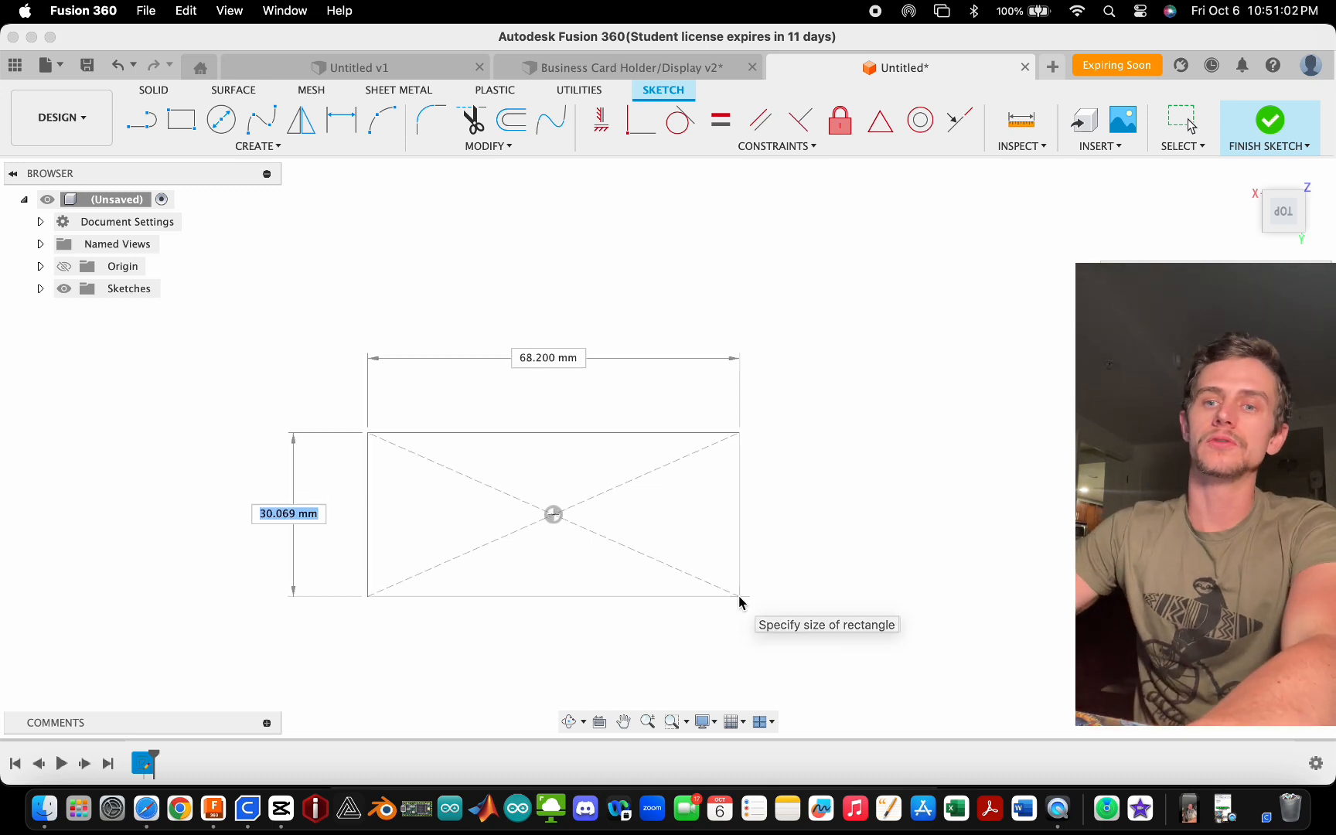
key("Escape")
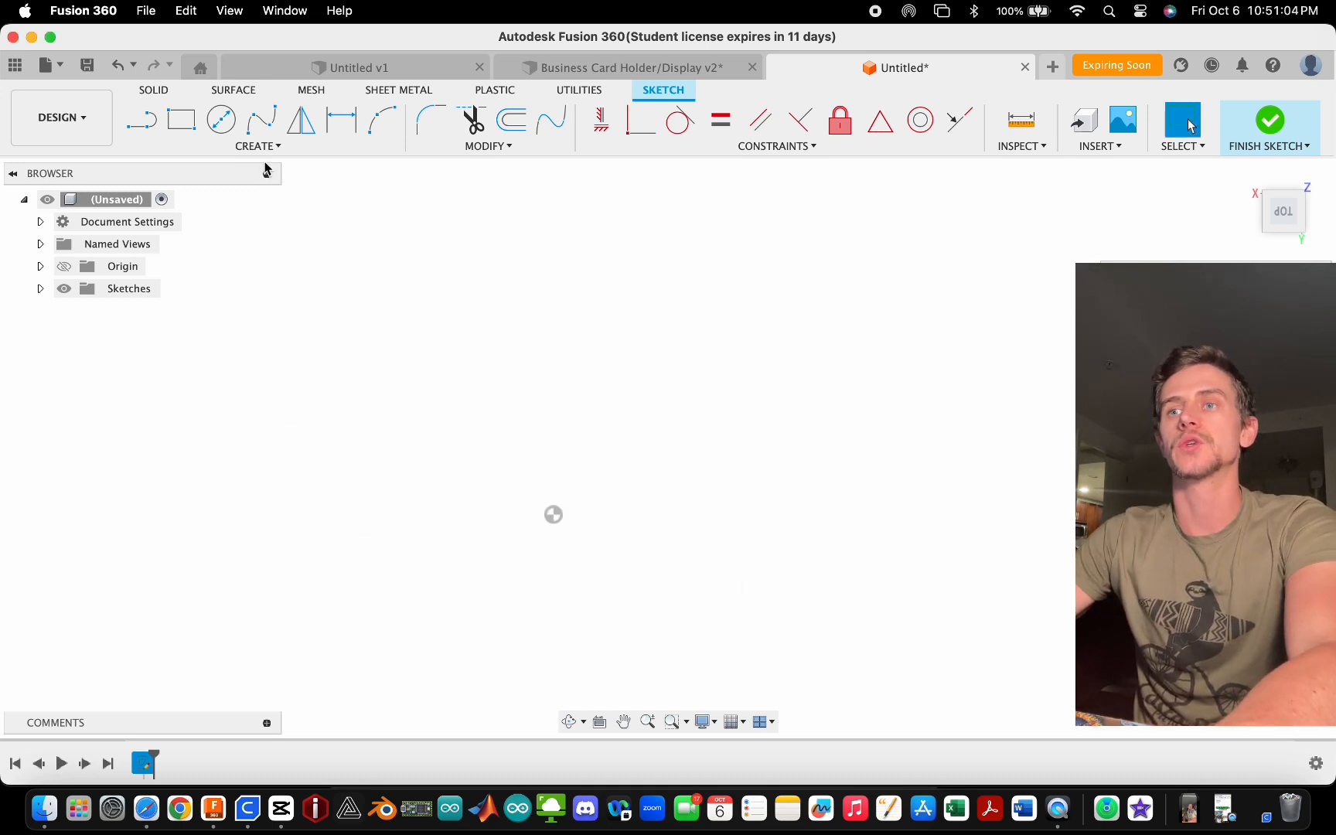
- Open and close the Constraints list, then show the Create menu's Rectangle types
left_click(786, 149)
left_click(794, 324)
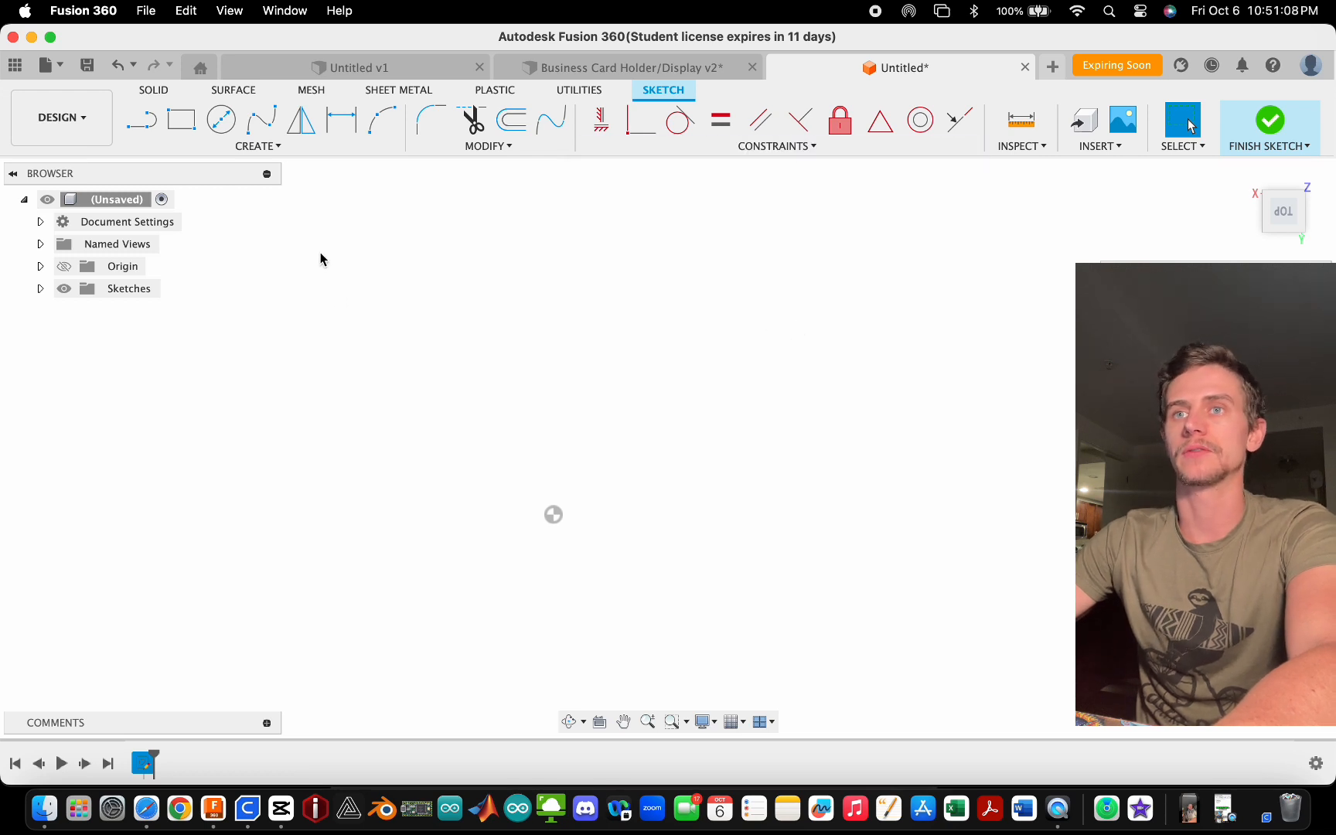
left_click(265, 148)
mouse_move(261, 232)
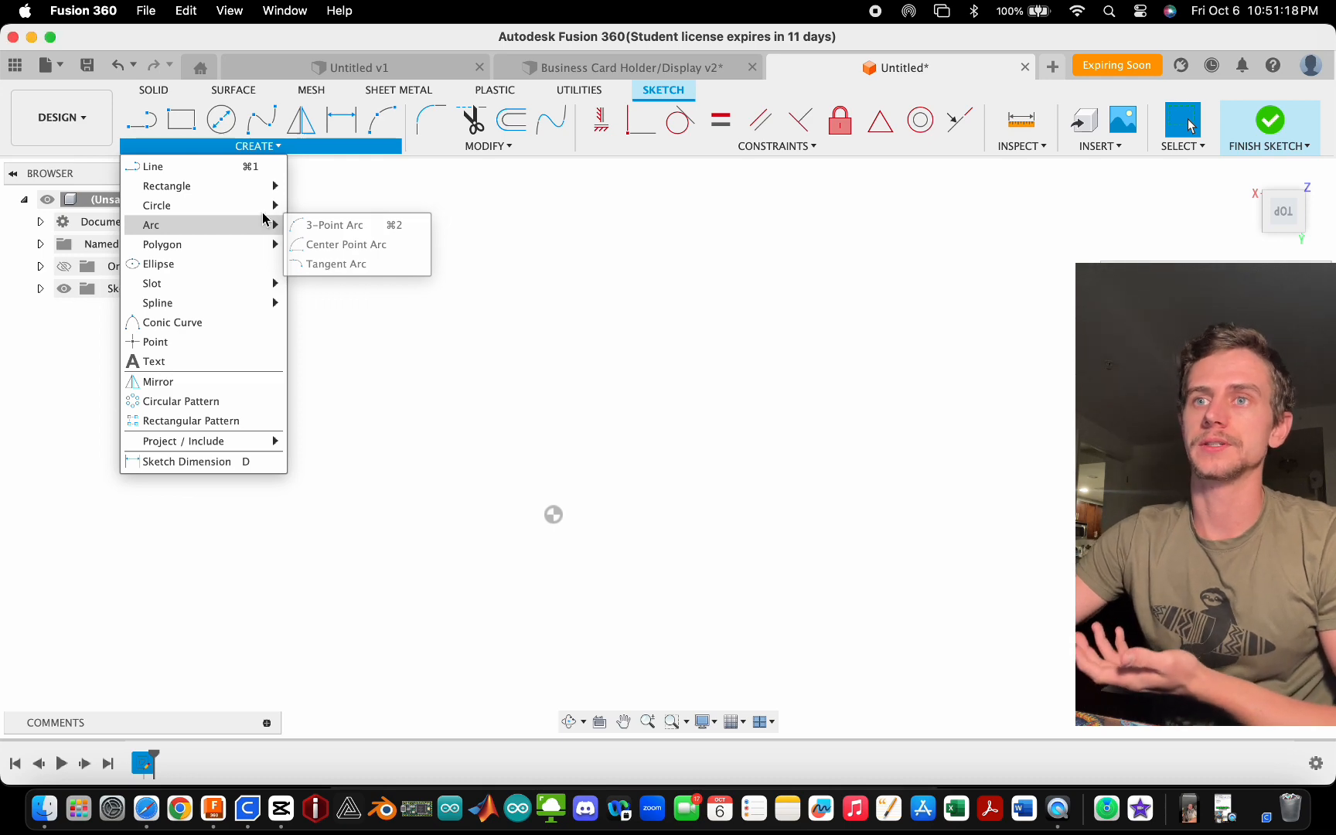
mouse_move(258, 190)
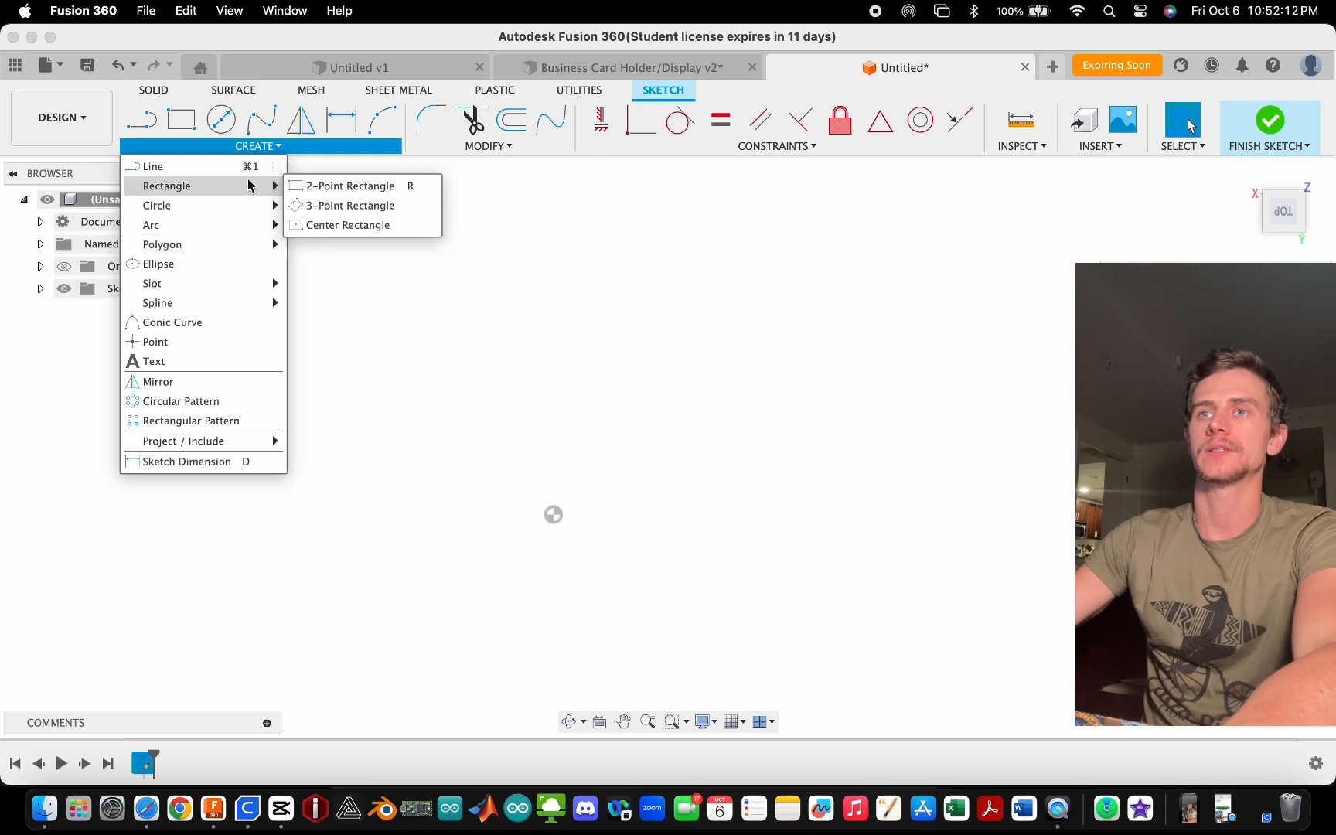
- Draw a 50 × 50 mm Center Rectangle square on the origin
left_click(368, 225)
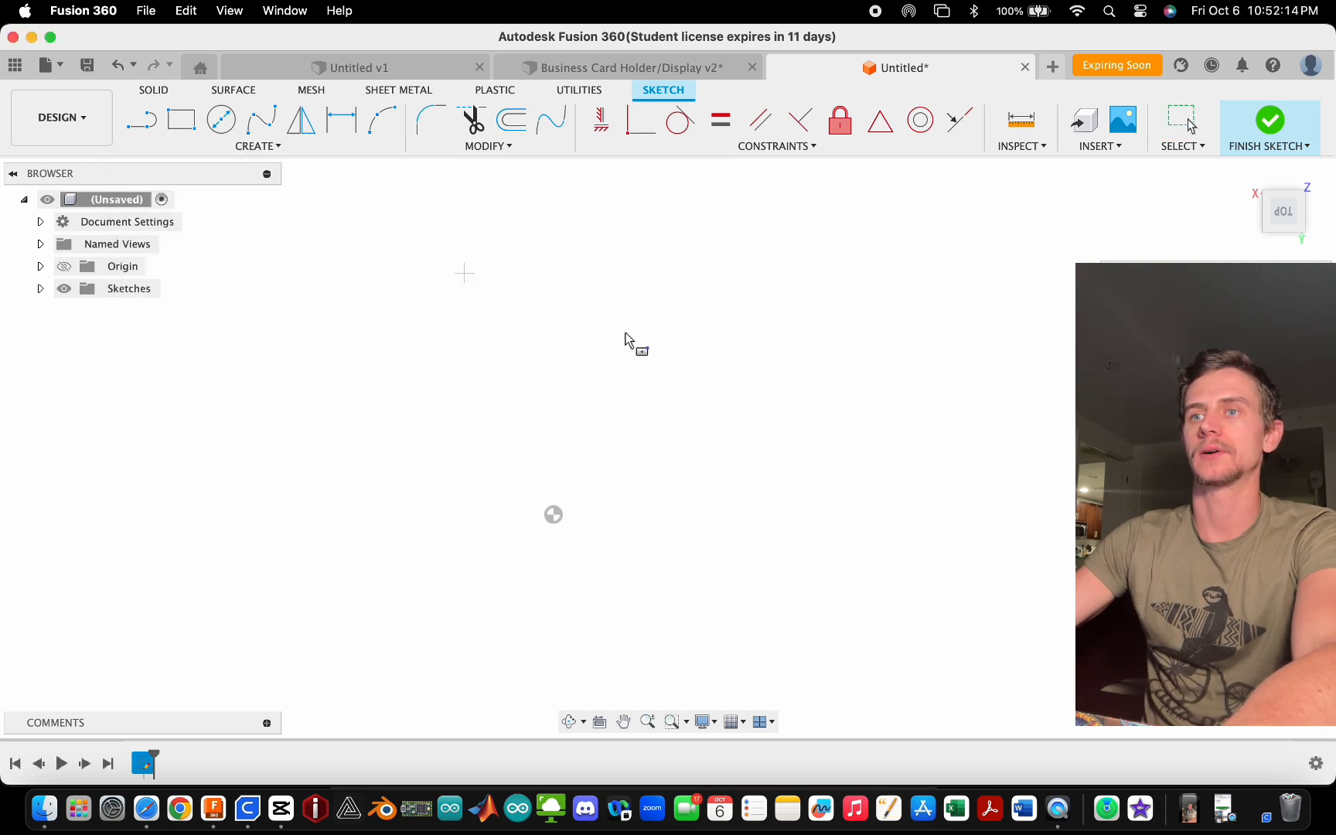
left_click(553, 515)
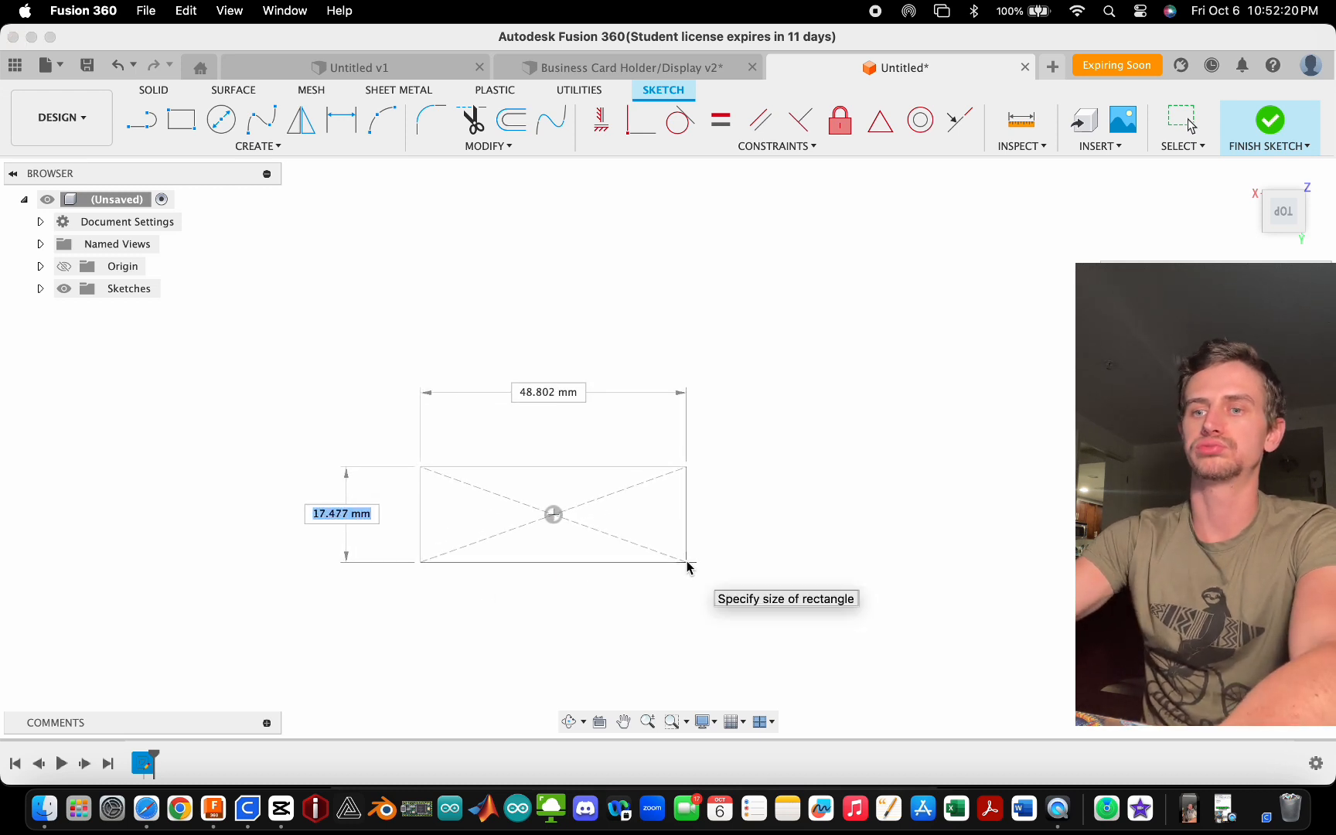
type("50")
key("Tab")
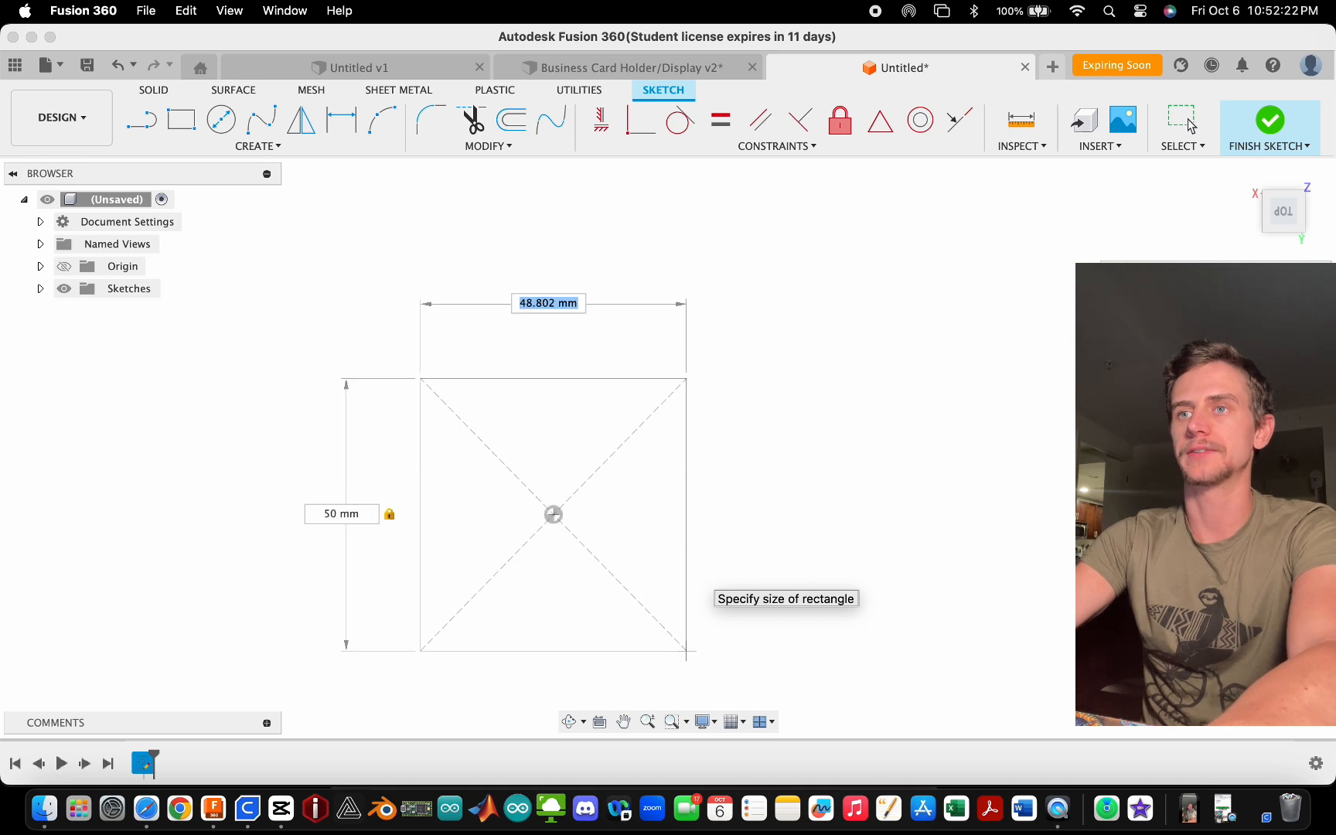
type("50")
key("Tab")
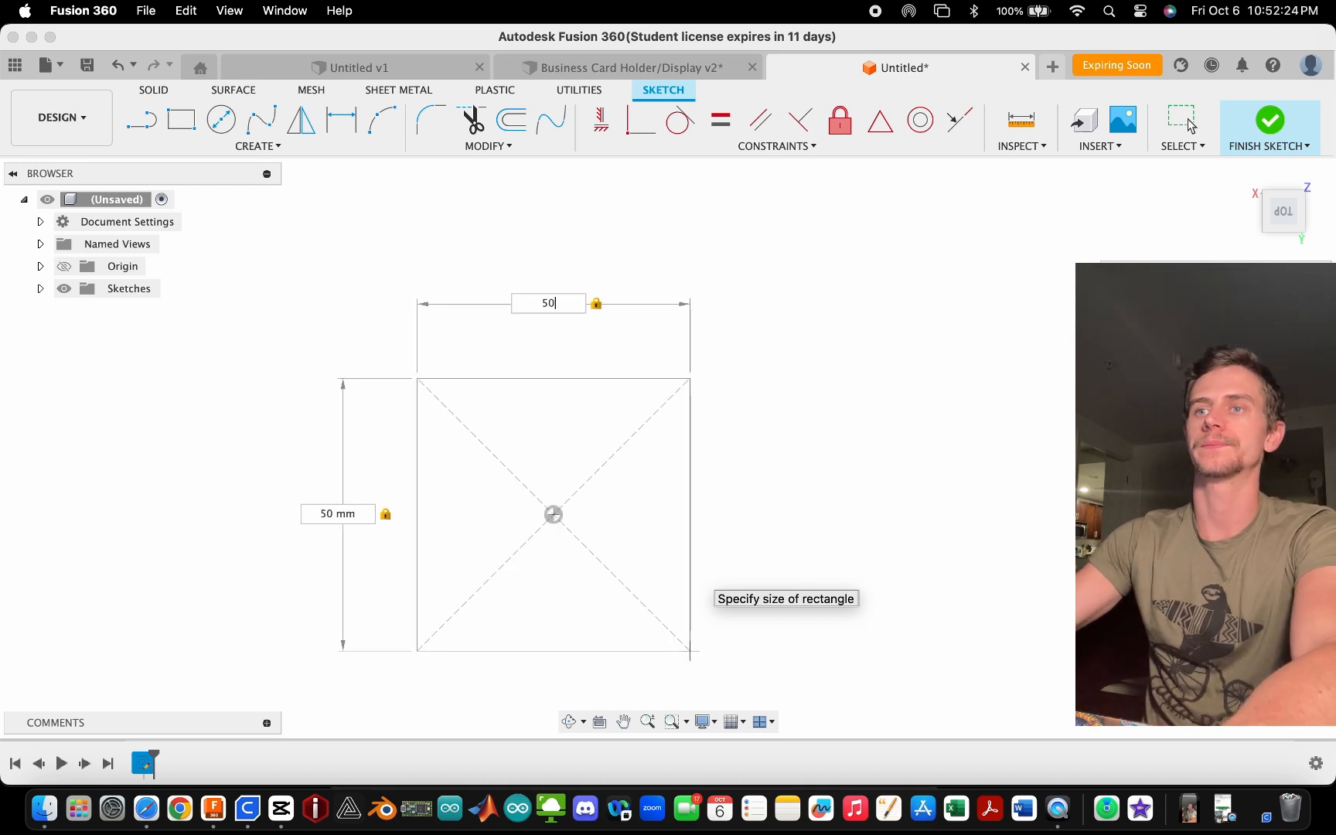
key("Return")
- Show the Create menu's Polygon options
scroll(629, 392, "down", 3)
scroll(587, 472, "up", 4)
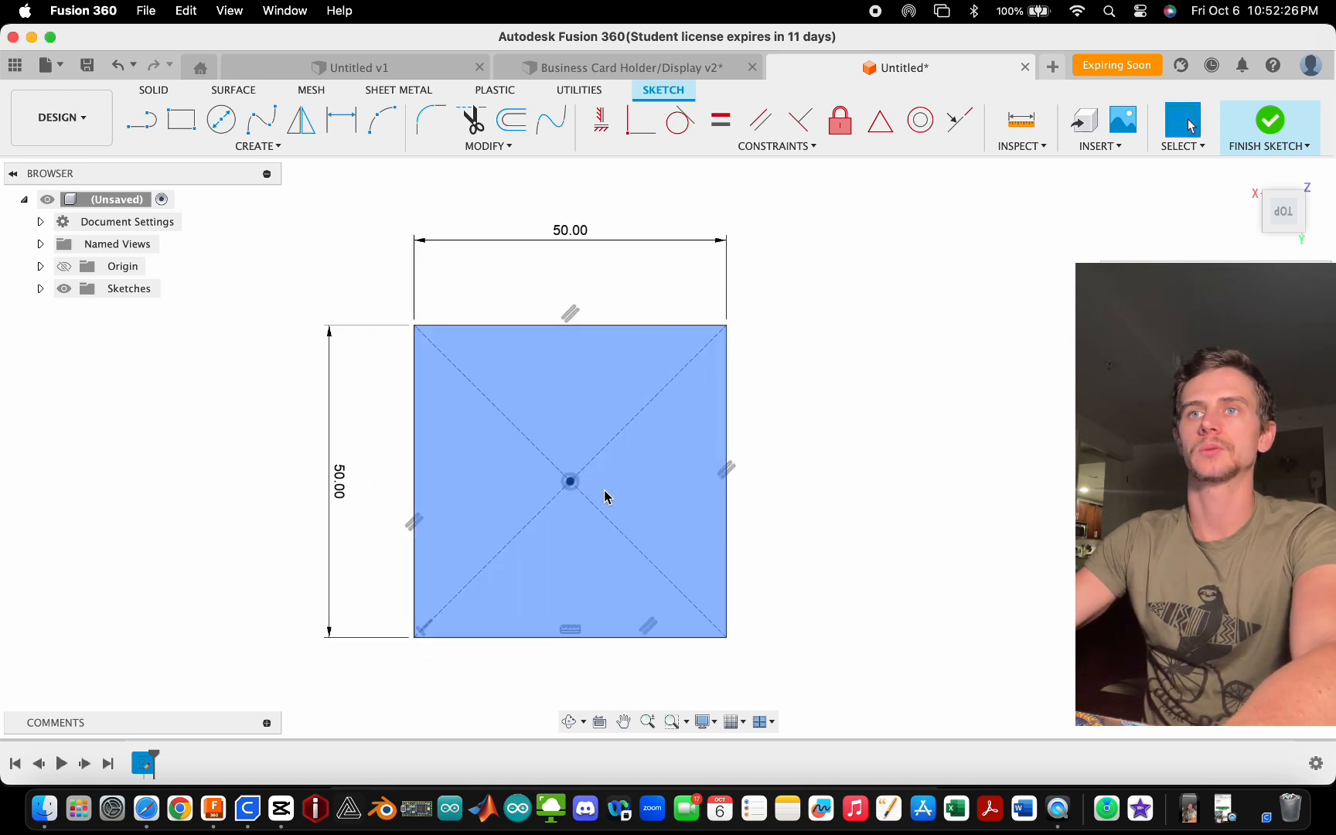
left_click(267, 150)
mouse_move(215, 253)
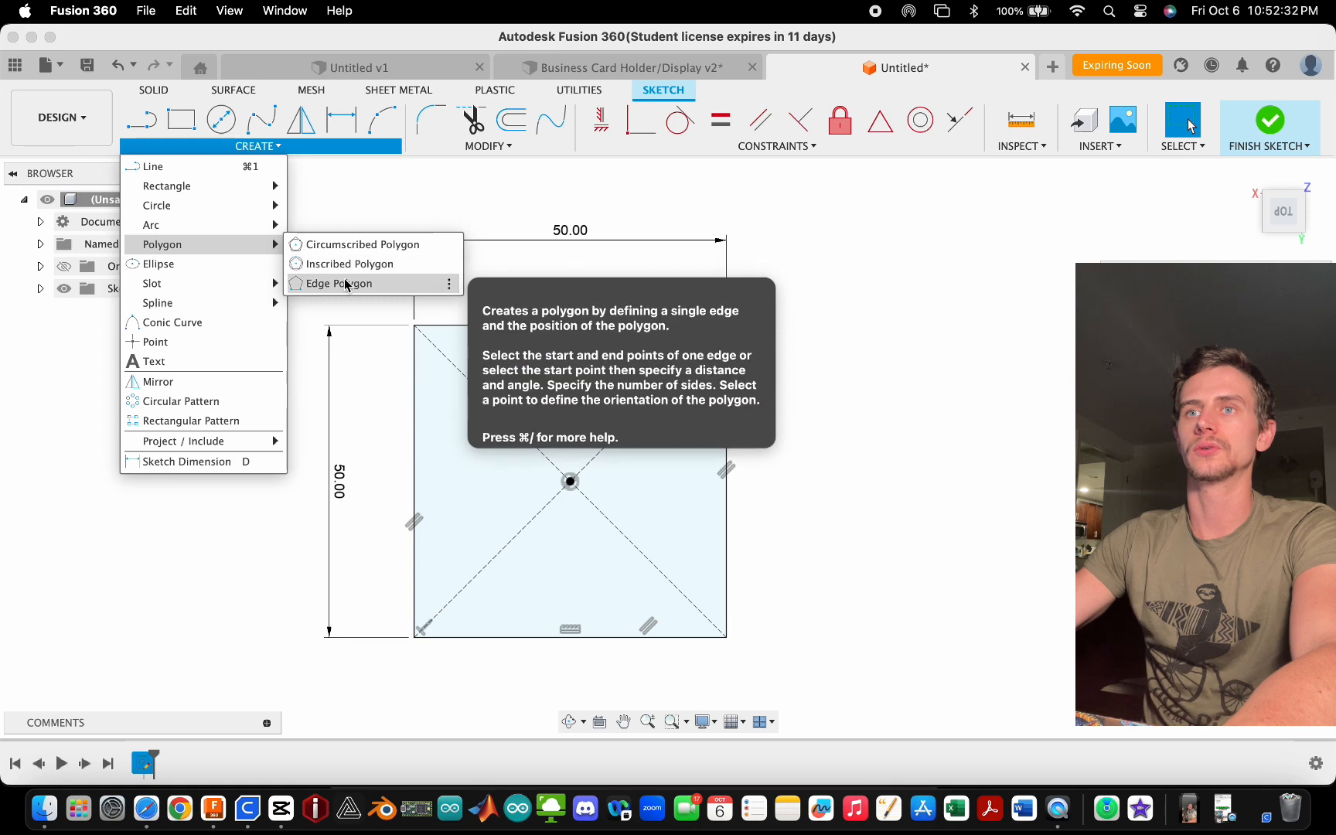
- Add a 5 mm-radius circumscribed hexagon above the origin and make its top edge horizontal
left_click(402, 253)
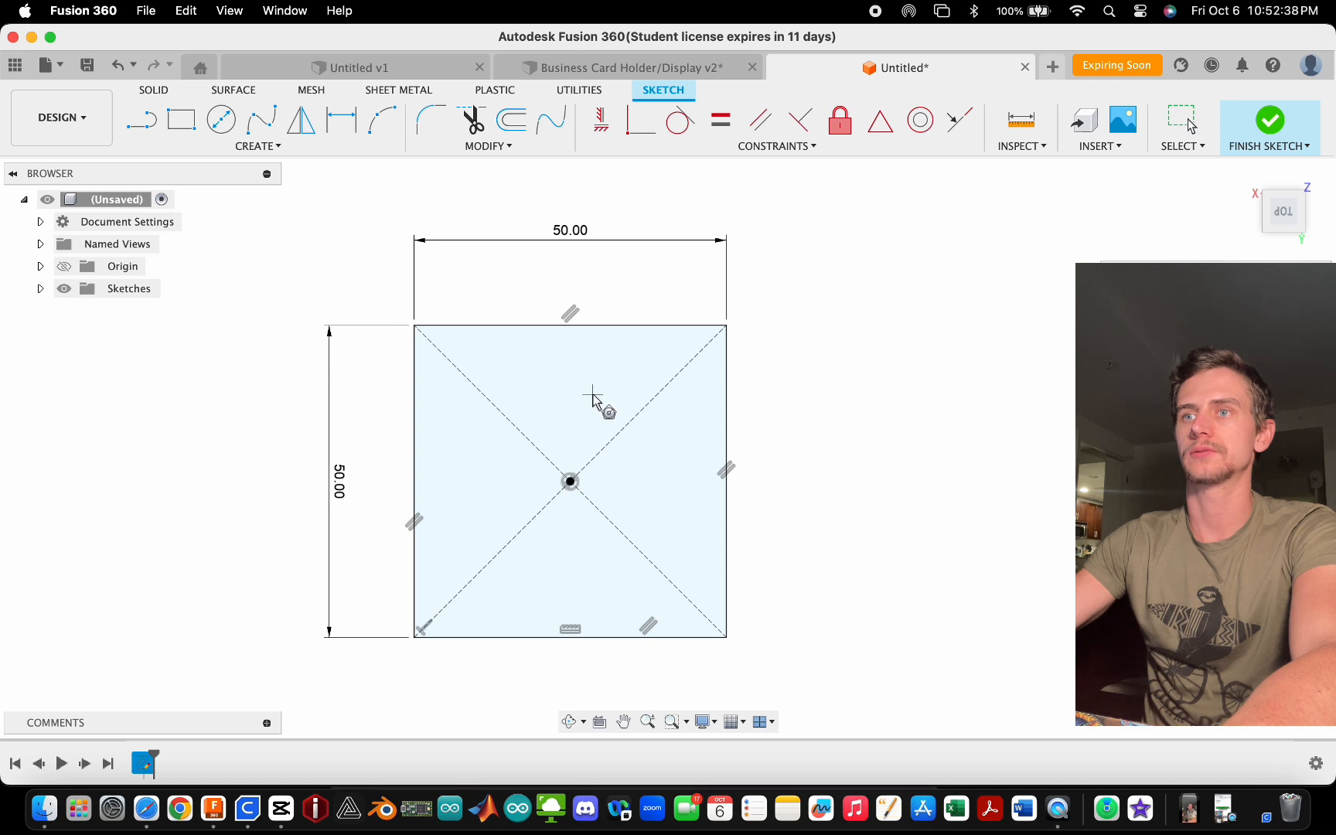
left_click(592, 395)
scroll(593, 378, "up", 5)
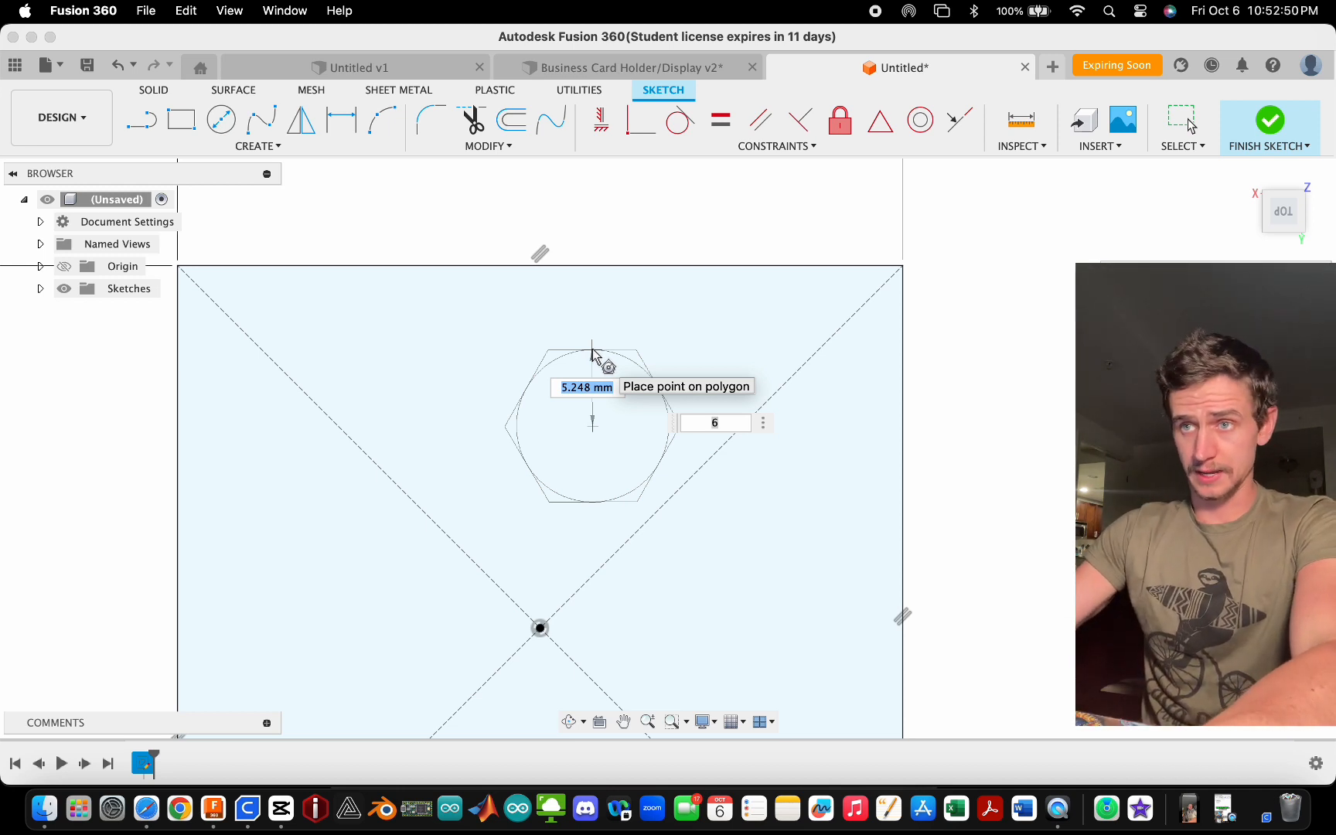
type("5")
key("Tab")
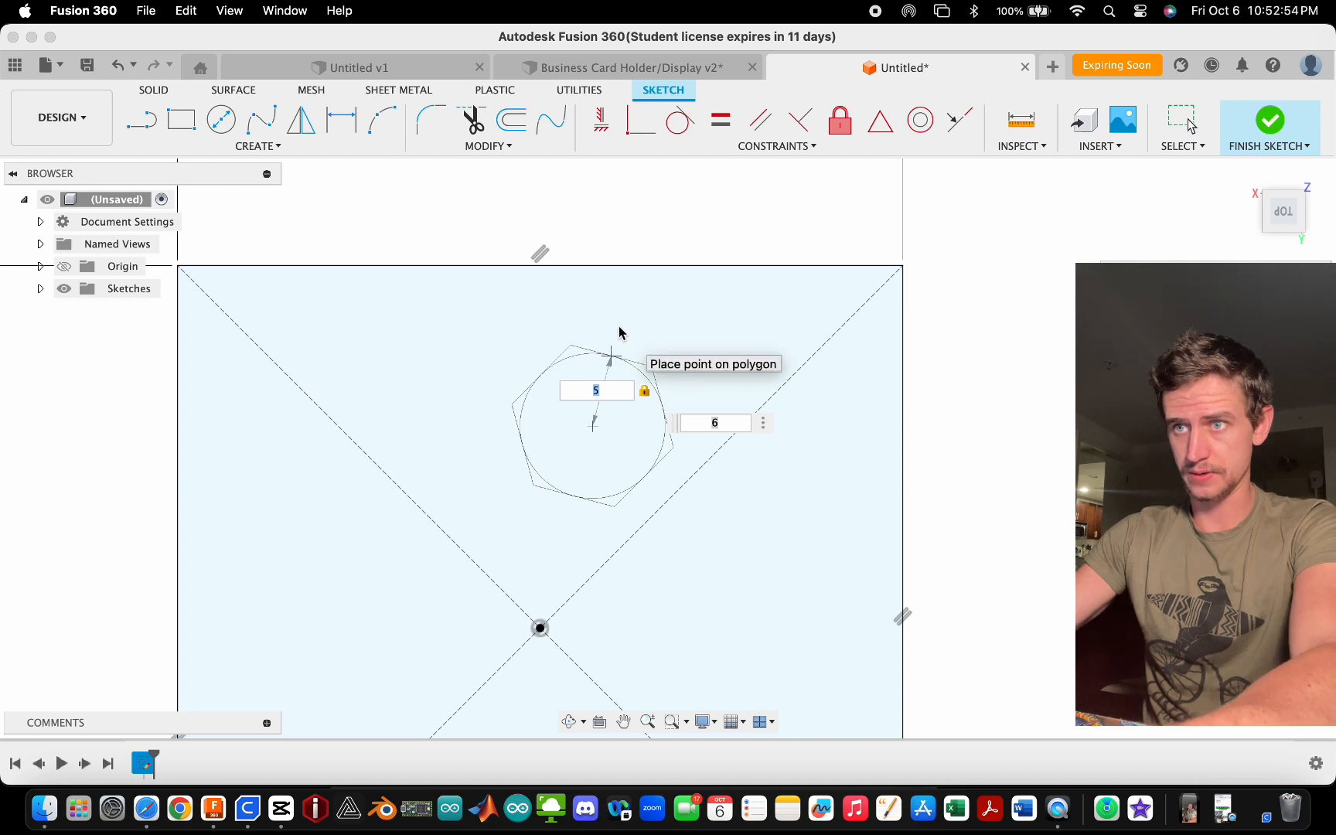
key("Tab")
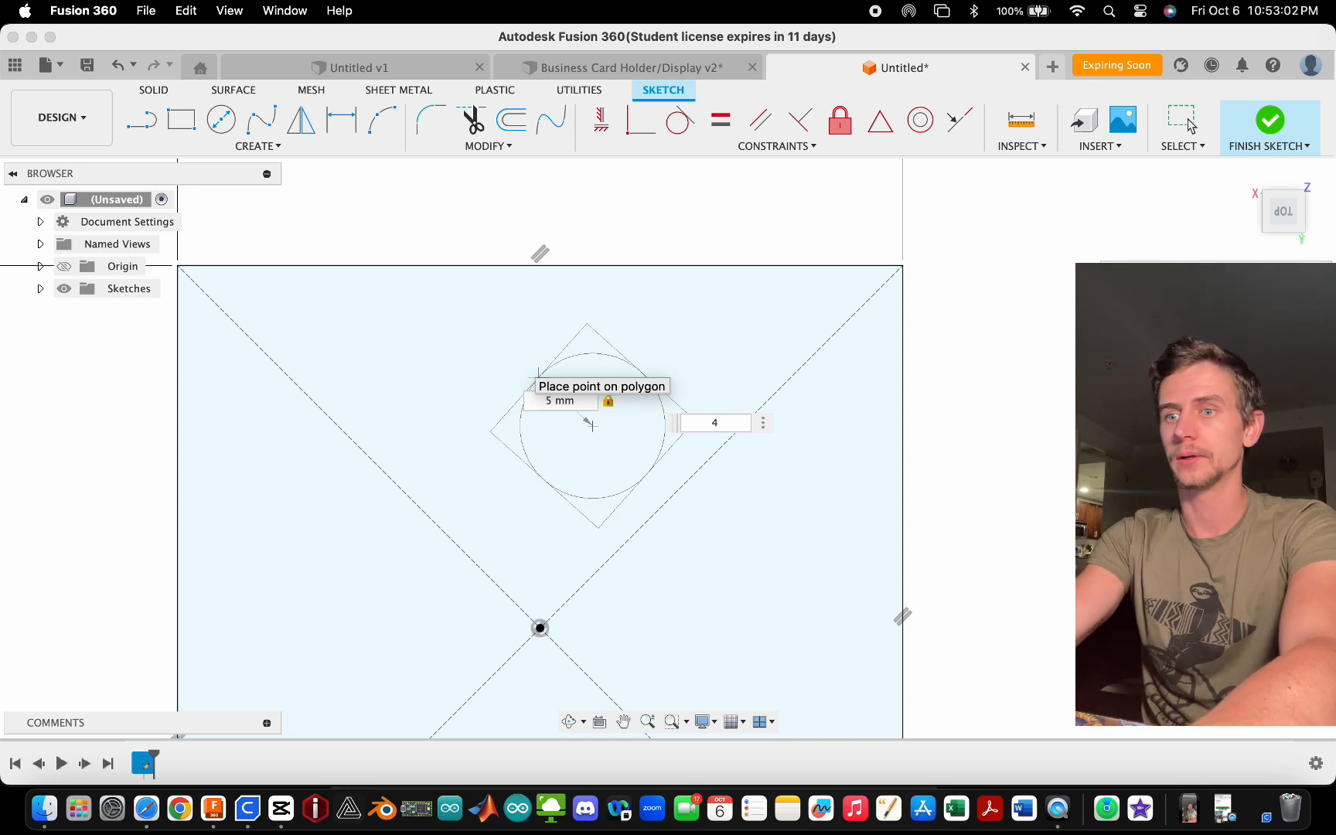
key("BackSpace")
type("6")
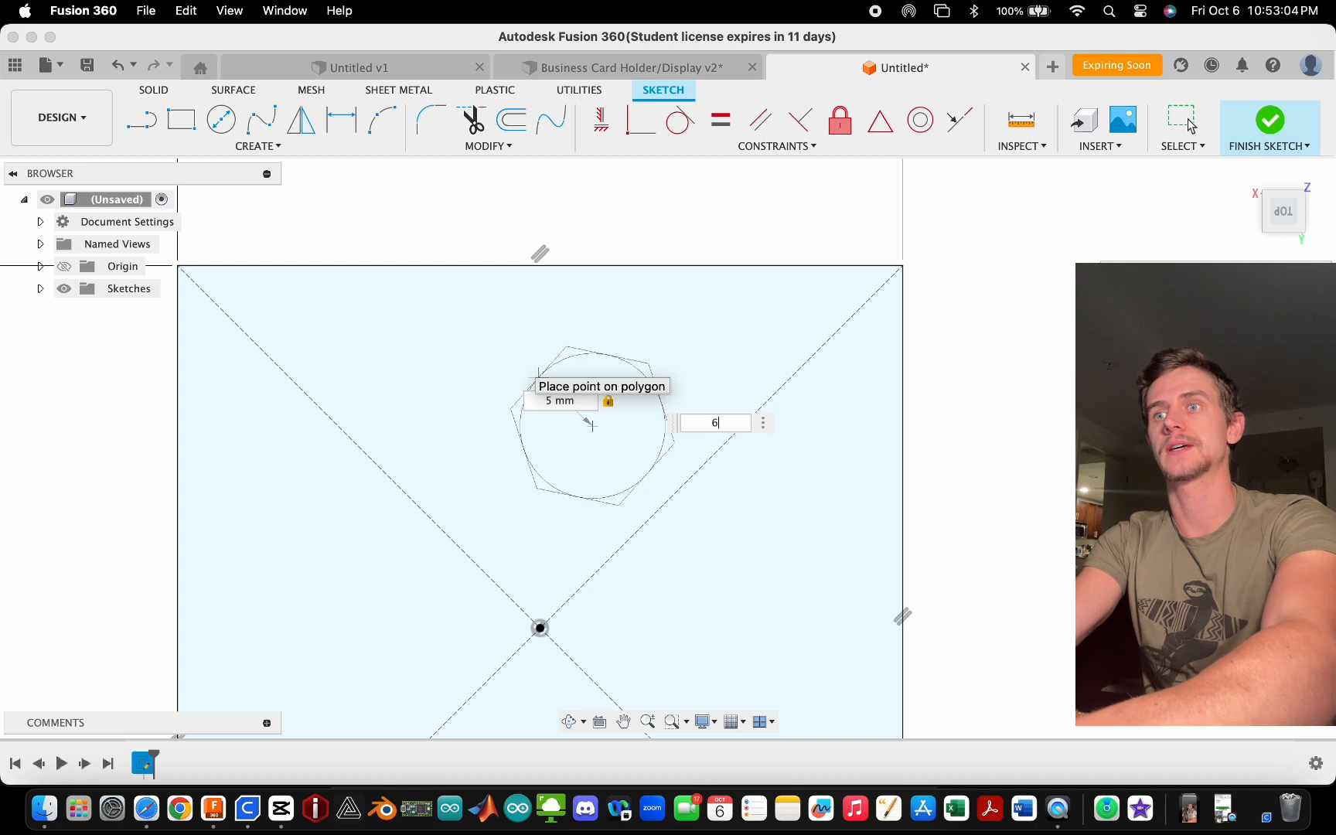
key("BackSpace")
type("8")
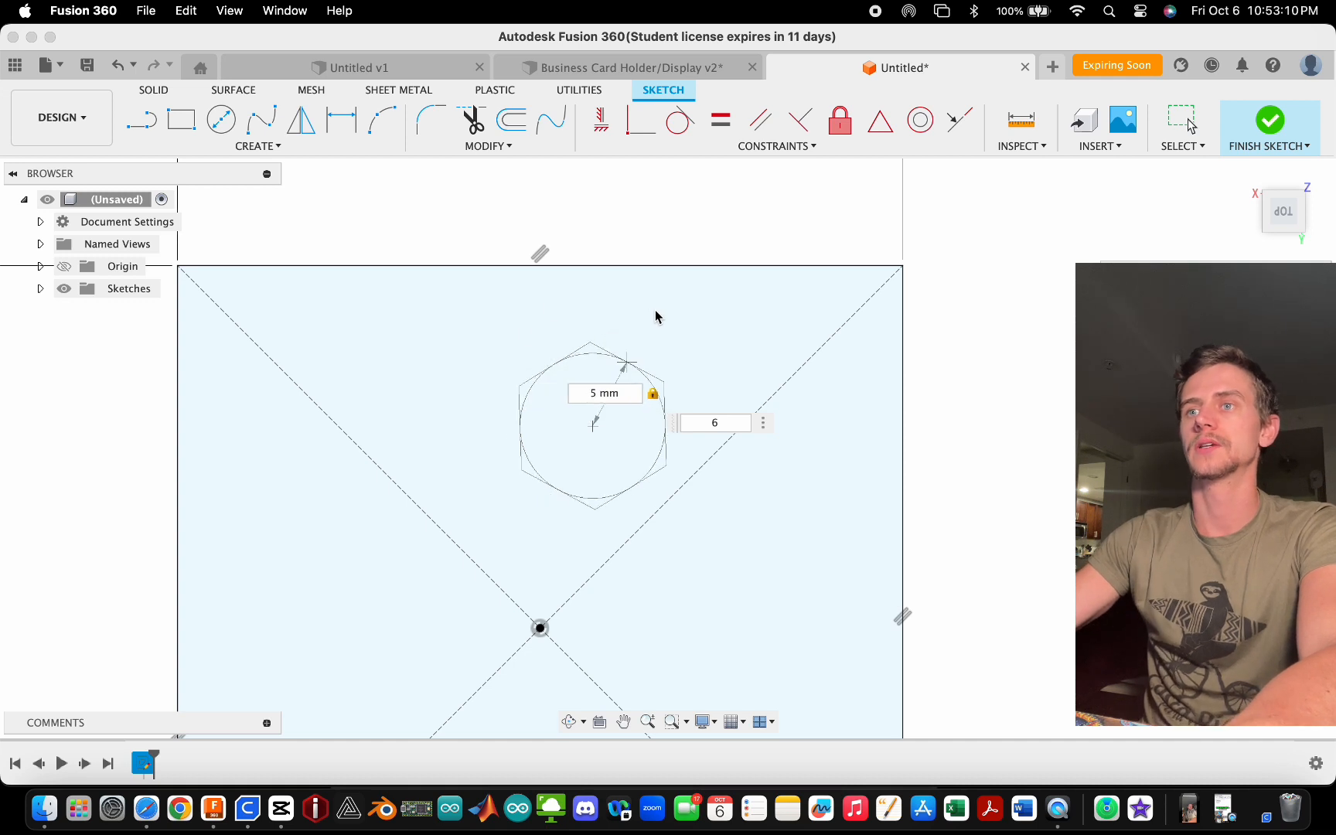
left_click(598, 298)
key("Escape")
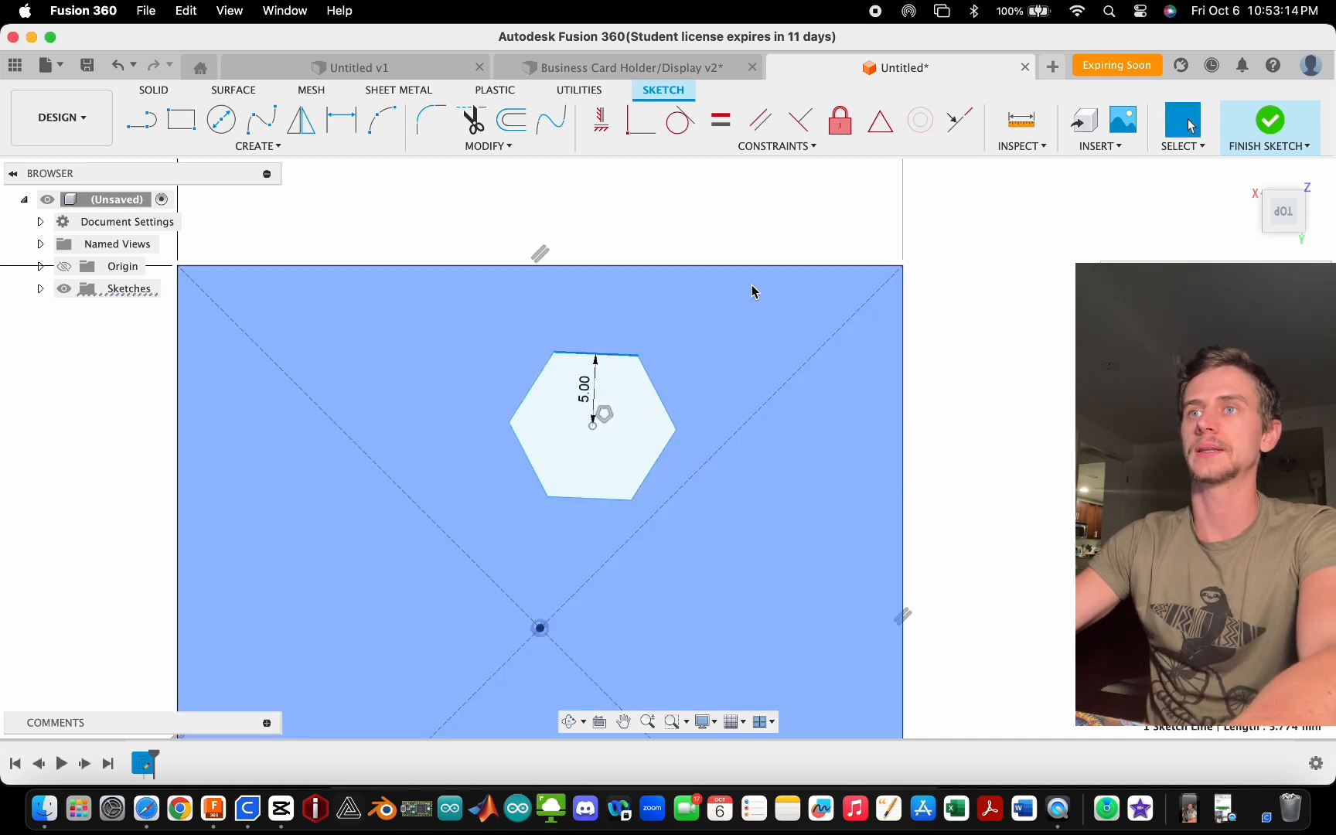
left_click(607, 131)
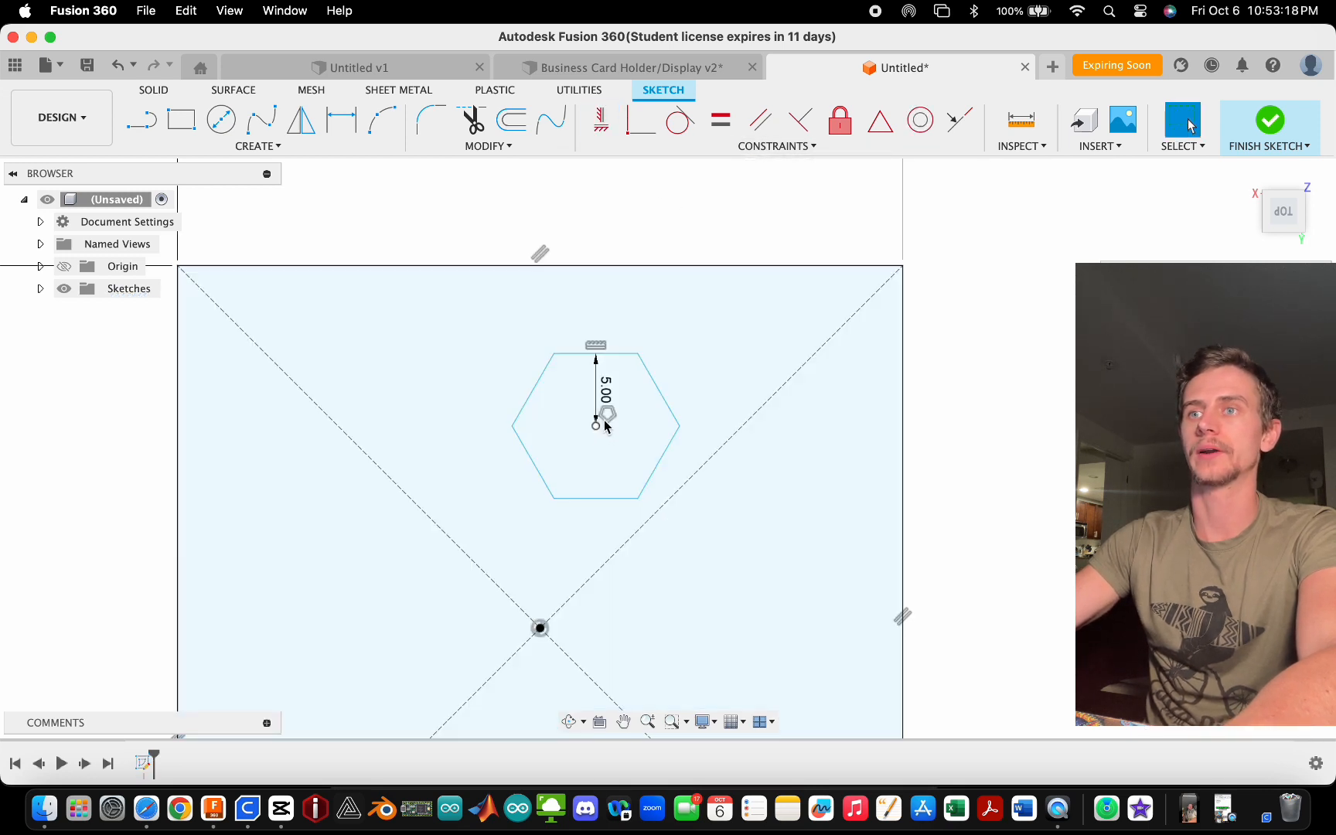
- Move the hexagon up and right toward the square's upper-right corner
mouse_move(666, 379)
left_mouse_down()
mouse_move(632, 408)
mouse_move(756, 327)
mouse_move(605, 458)
mouse_move(653, 412)
mouse_move(593, 378)
mouse_move(515, 363)
mouse_move(755, 362)
mouse_move(729, 404)
mouse_move(628, 328)
left_mouse_up()
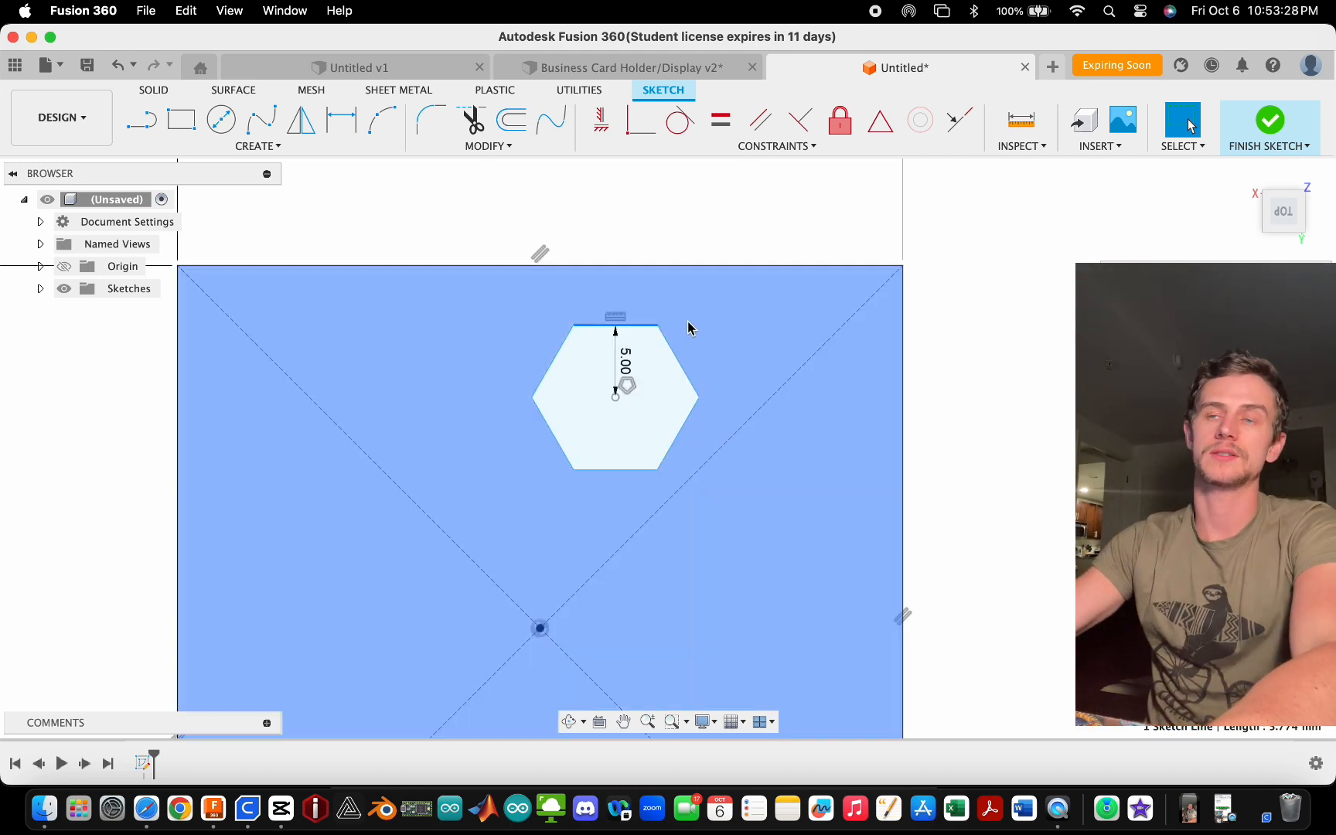
scroll(569, 345, "down", 2)
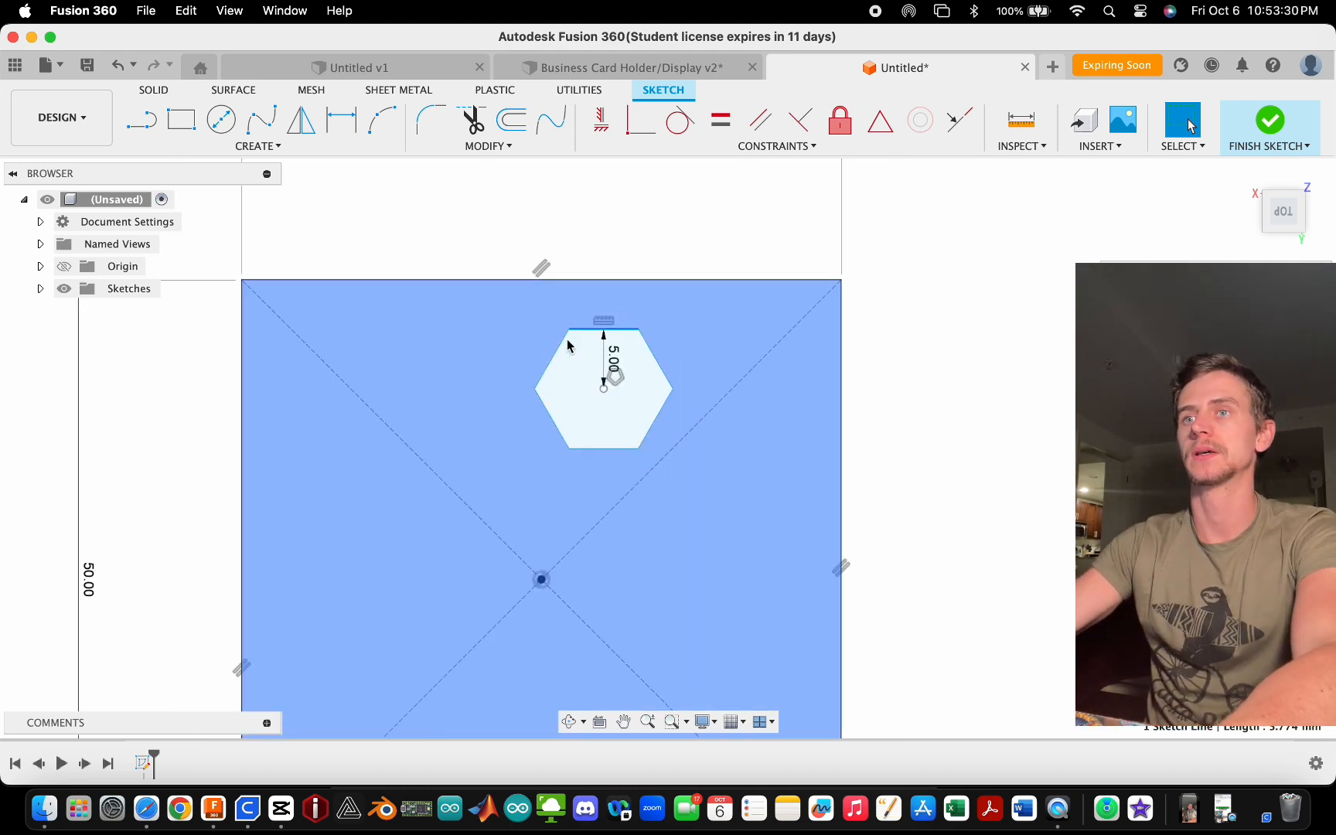
left_click_drag(562, 307, 703, 293)
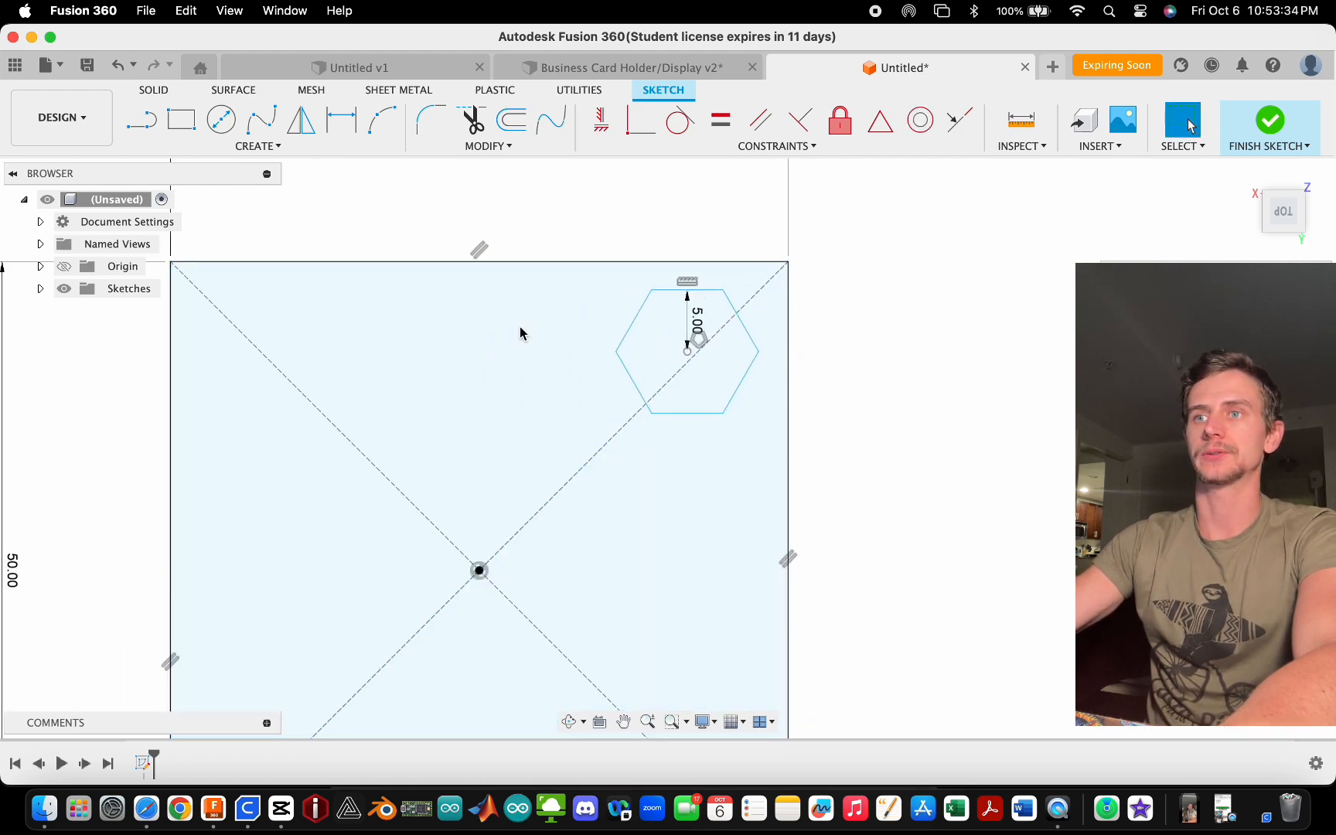
scroll(623, 328, "down", 3)
scroll(611, 294, "up", 4)
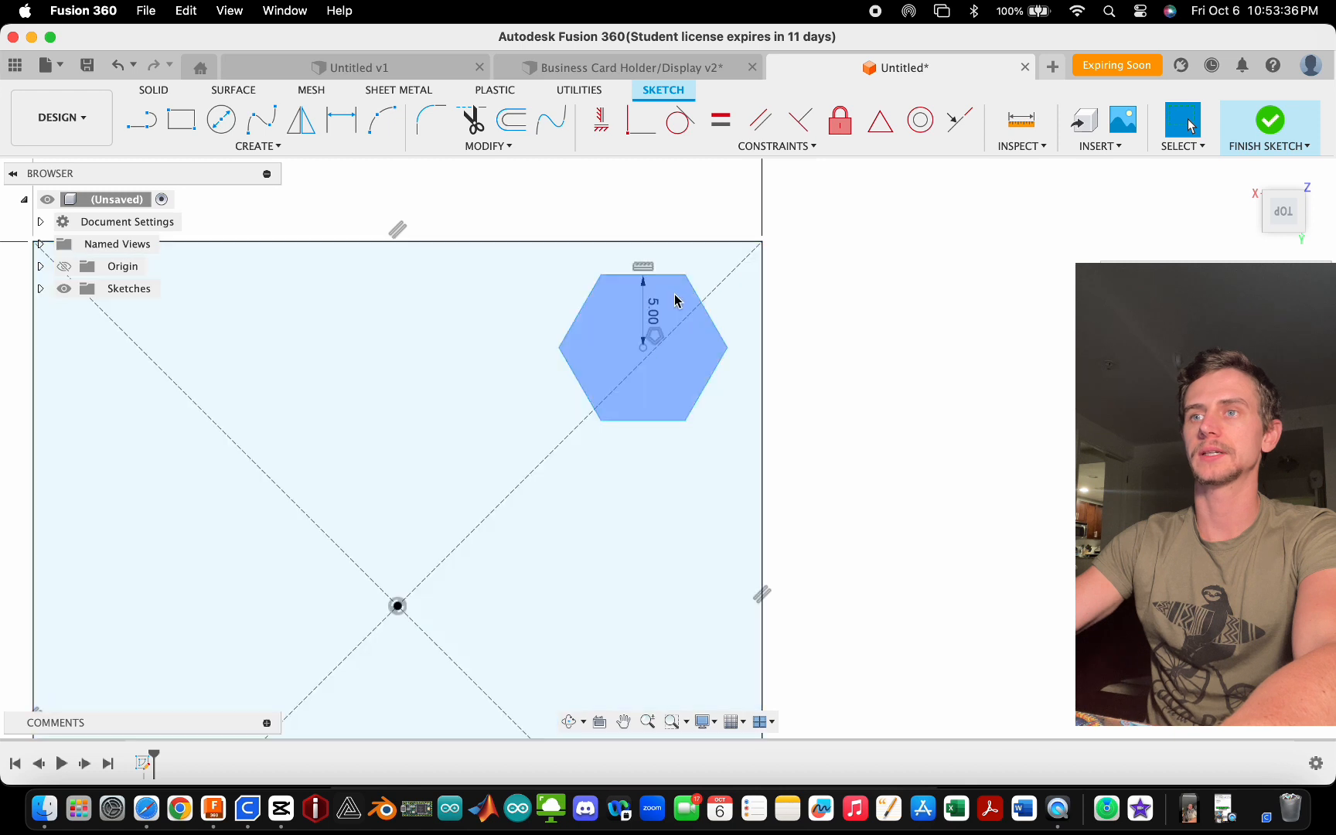
- Draw a 5 mm circle at the hexagon's centre, then zoom out to view the sketch
key("c")
left_click(641, 347)
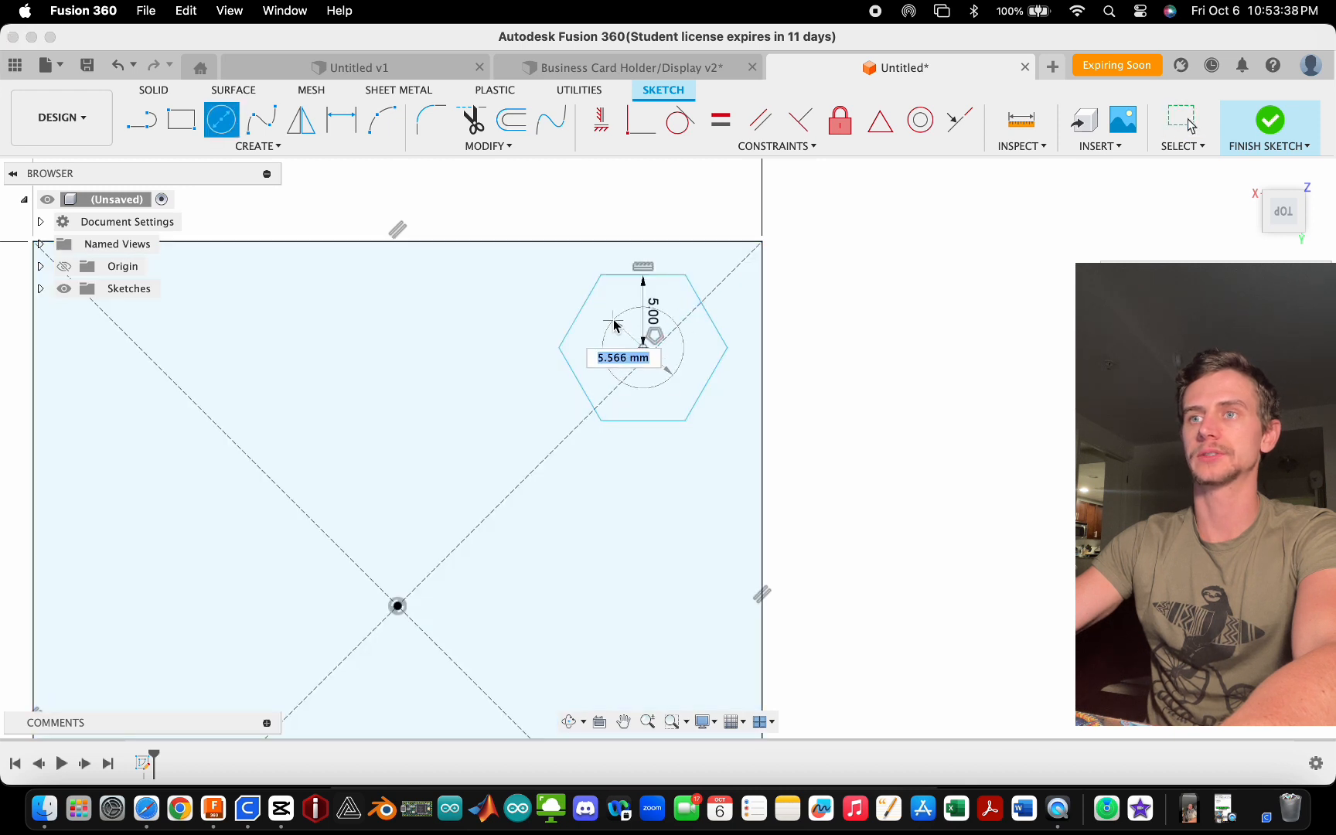
type("5")
key("Return")
left_click(1189, 123)
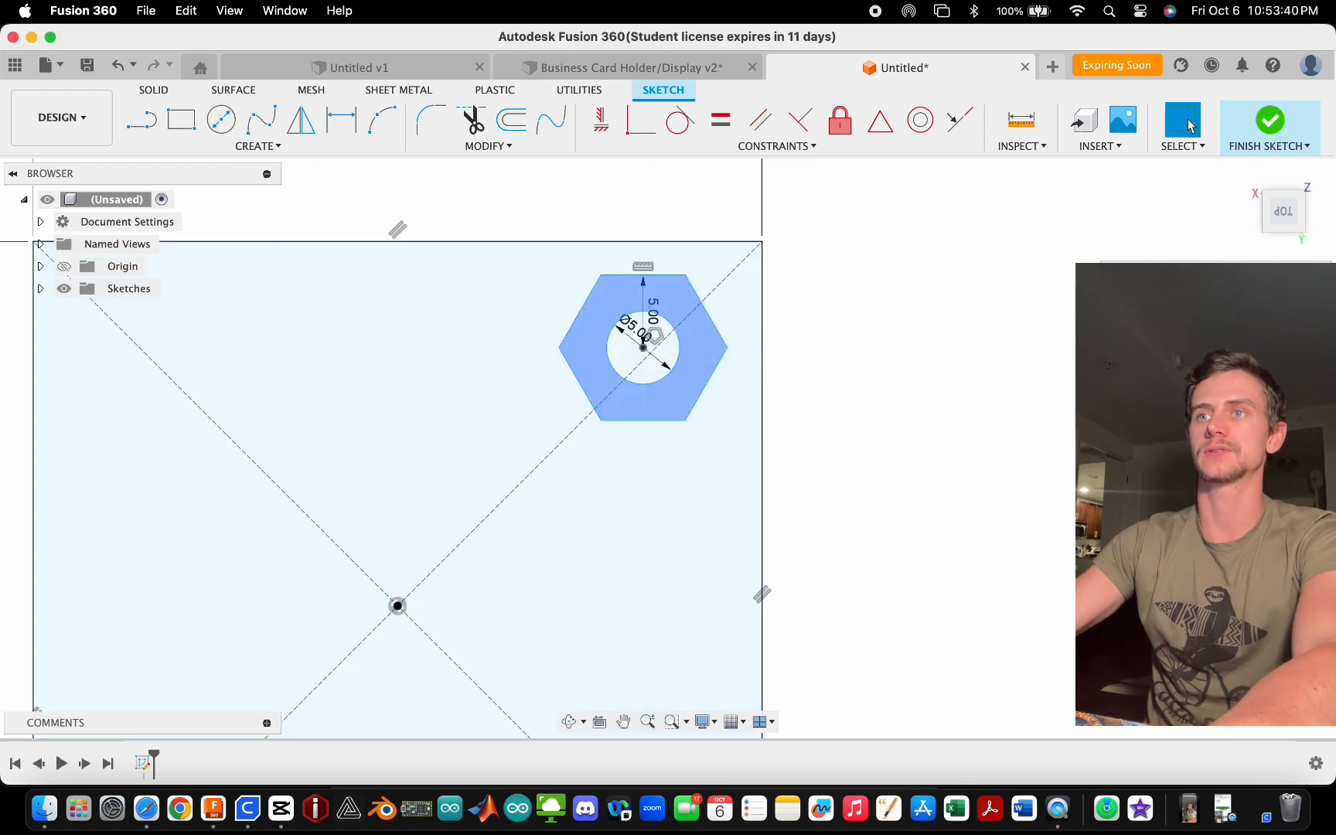
scroll(655, 334, "down", 2)
scroll(657, 328, "up", 2)
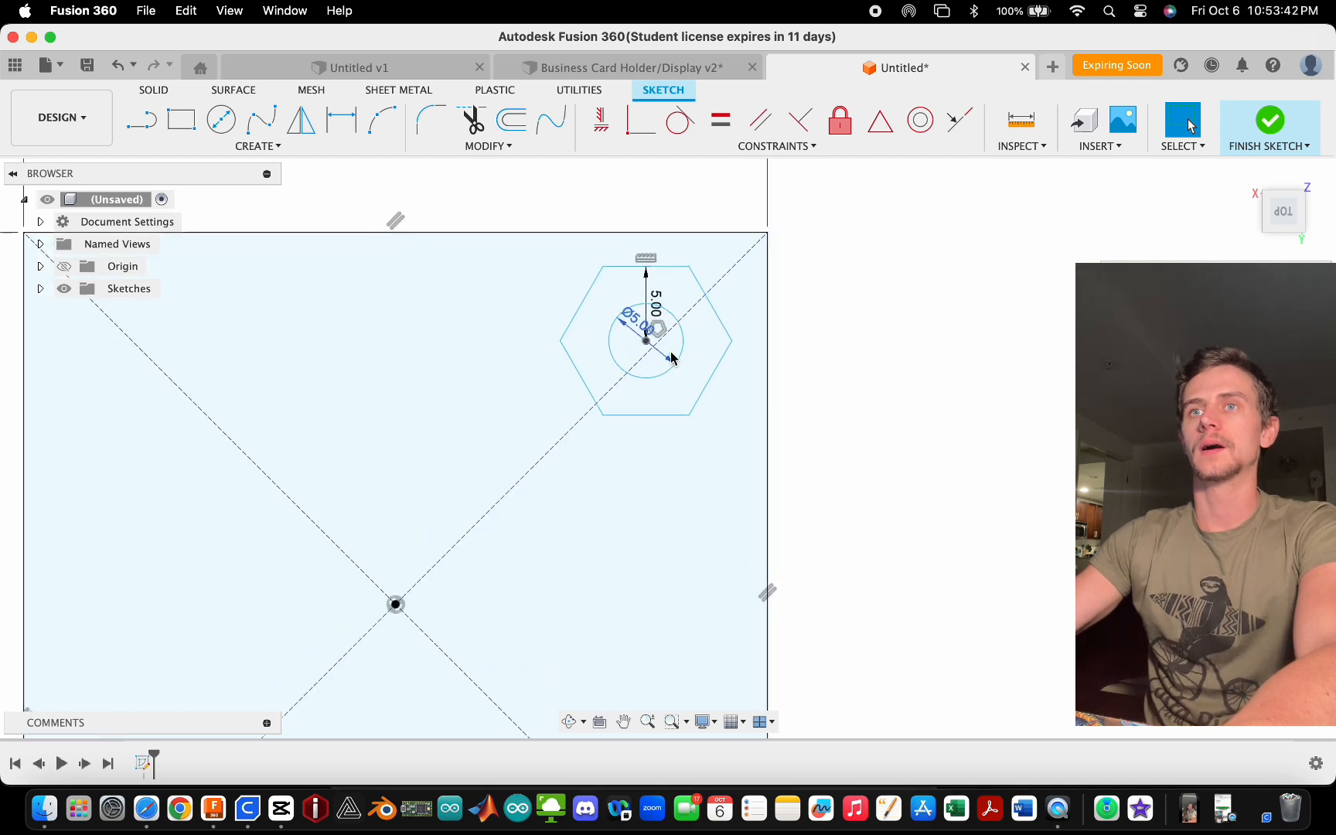
scroll(661, 317, "down", 3)
scroll(653, 309, "down", 2)
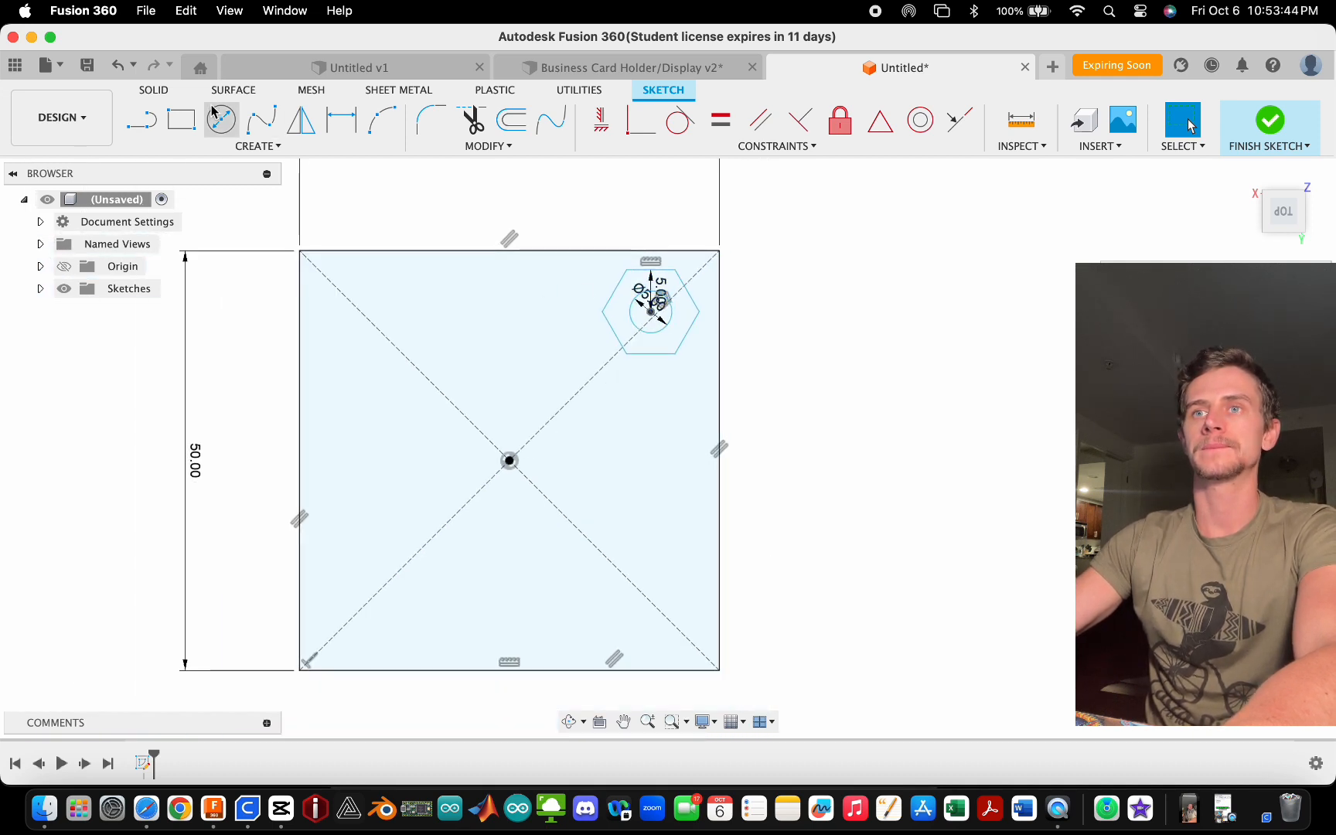
- Start an ellipse centred in the square's upper left with a 10 mm major axis
left_click(248, 147)
mouse_move(248, 289)
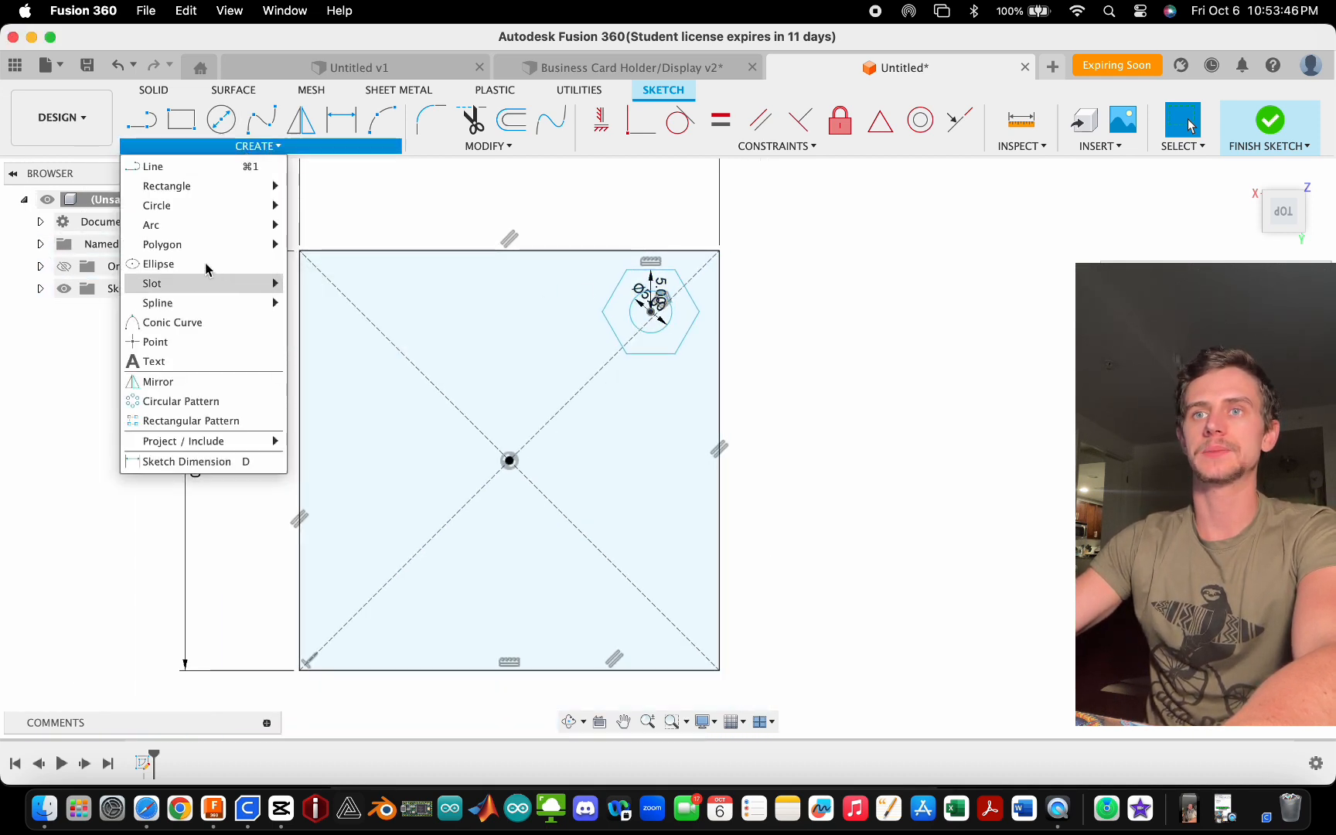
left_click(173, 264)
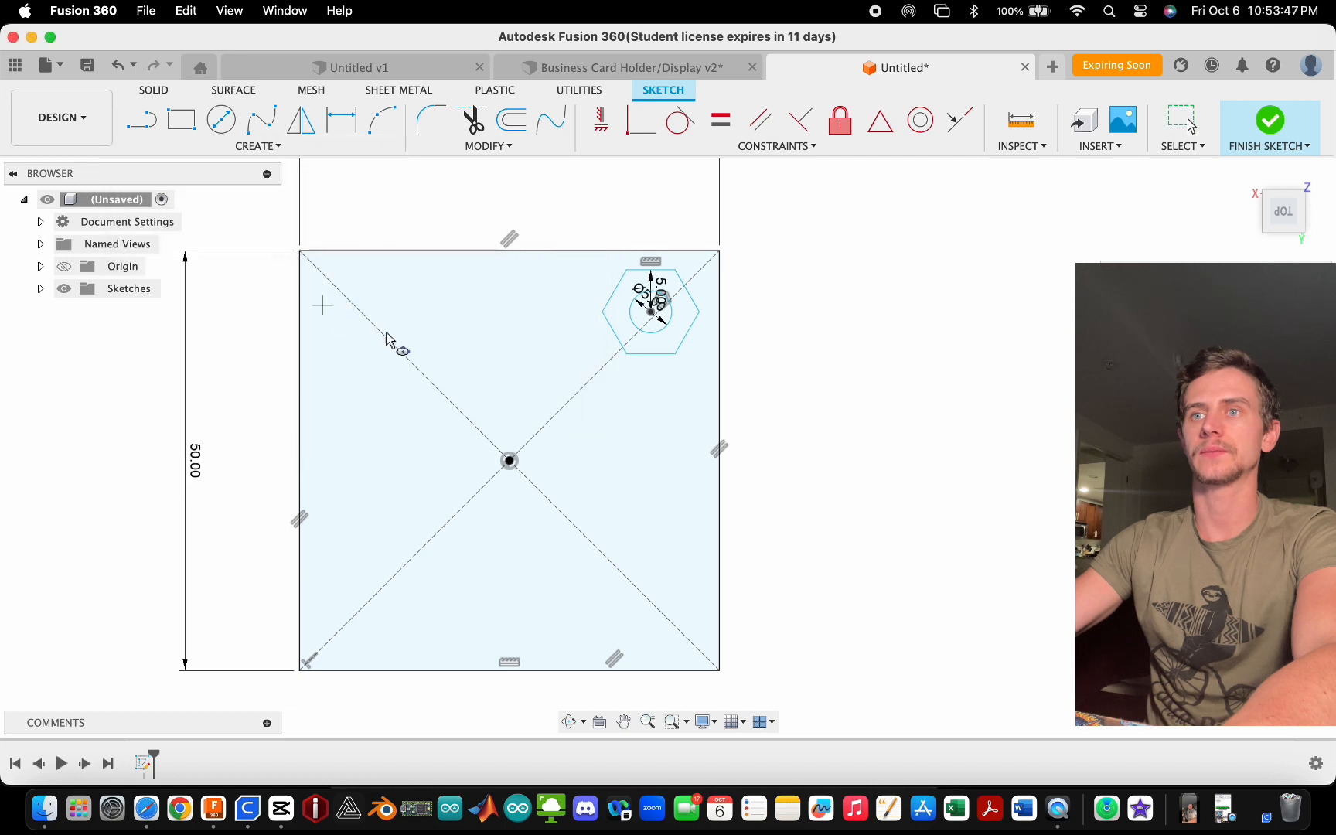
left_click(457, 318)
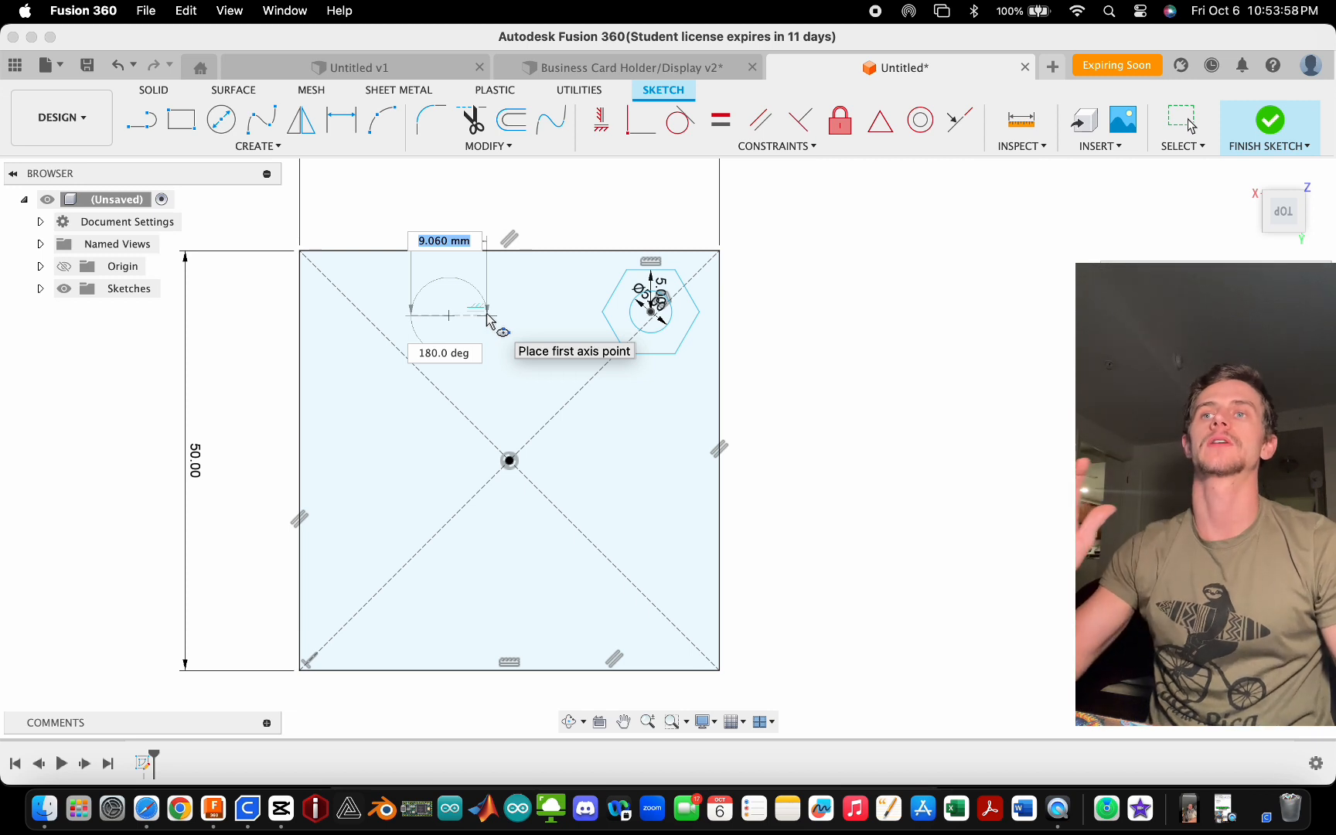
type("10")
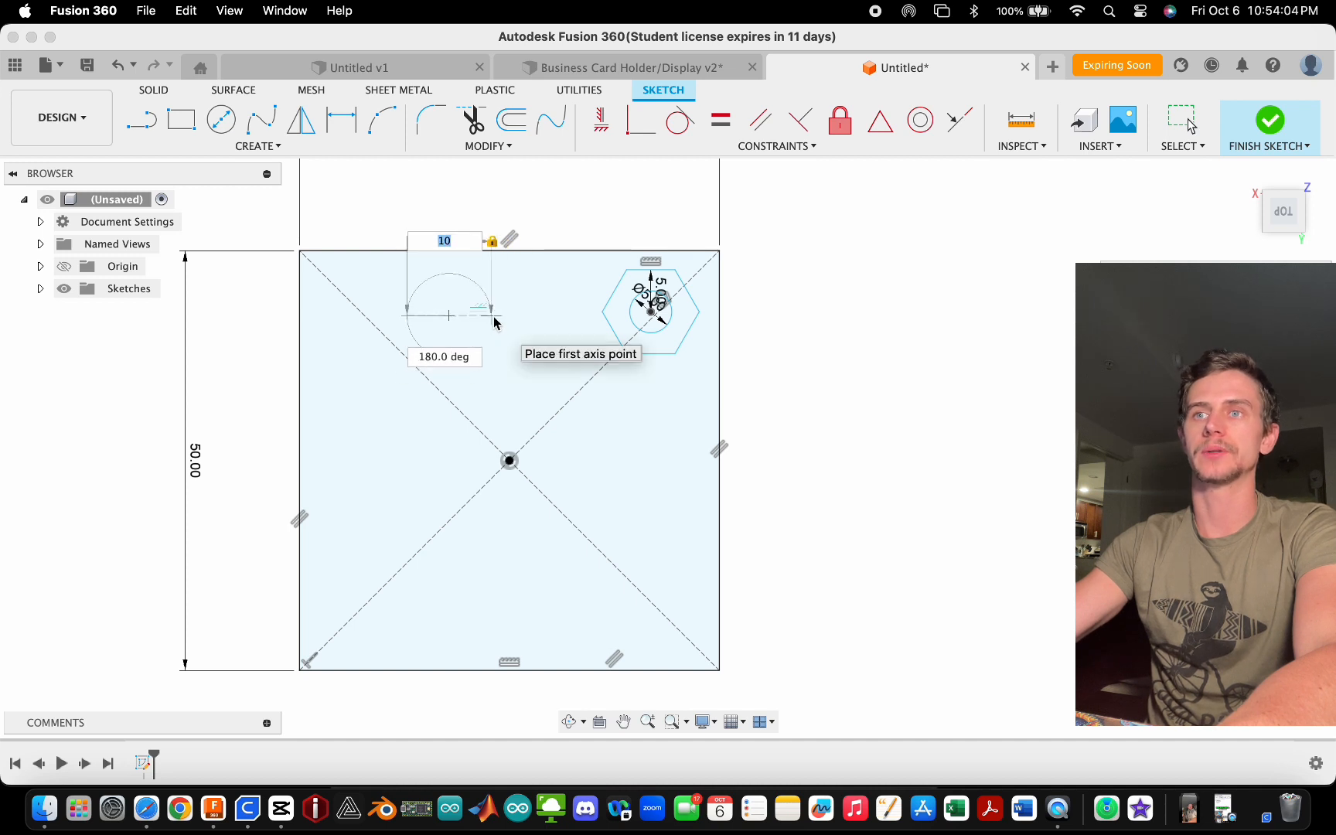
scroll(493, 321, "up", 5)
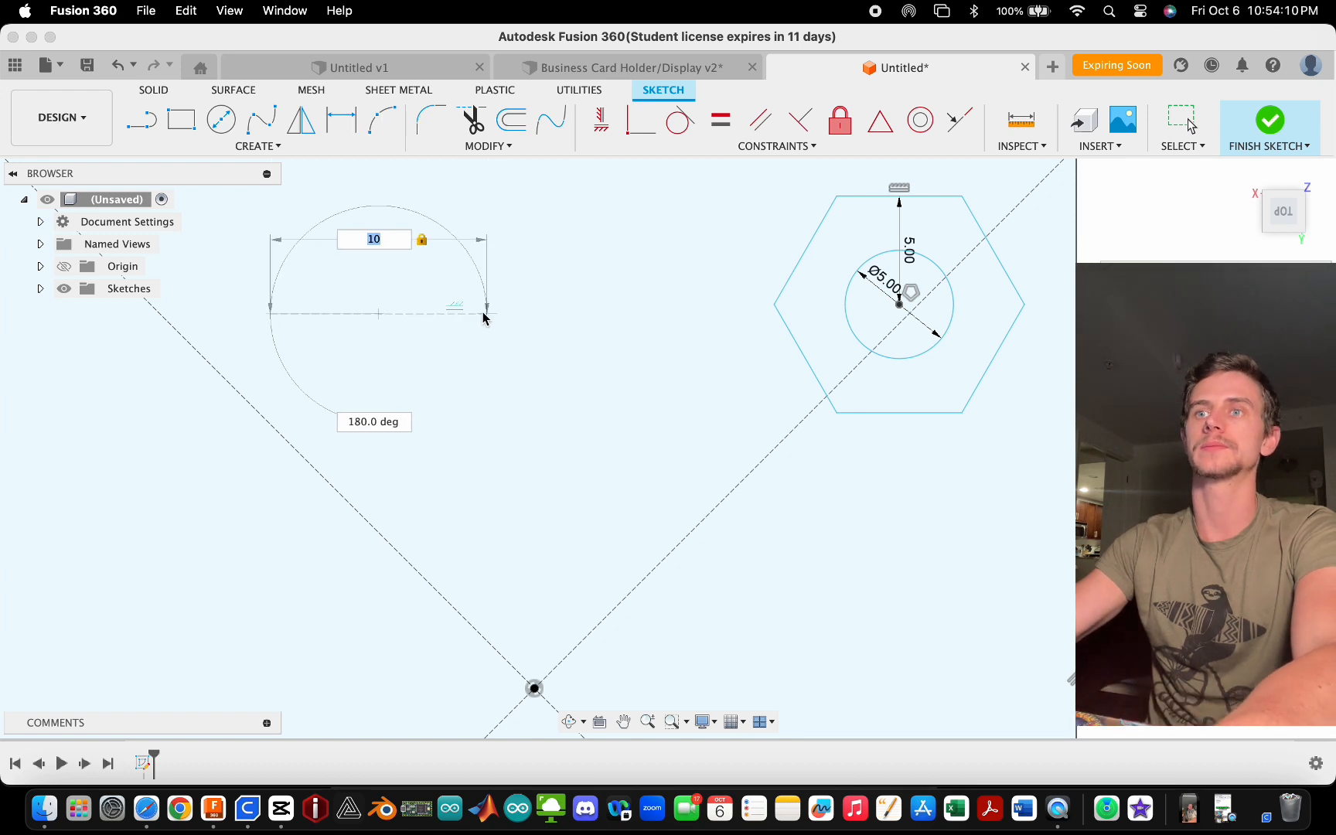
- Fix the 10 mm major axis and commit the ellipse with a 4 mm minor axis
left_click(489, 314)
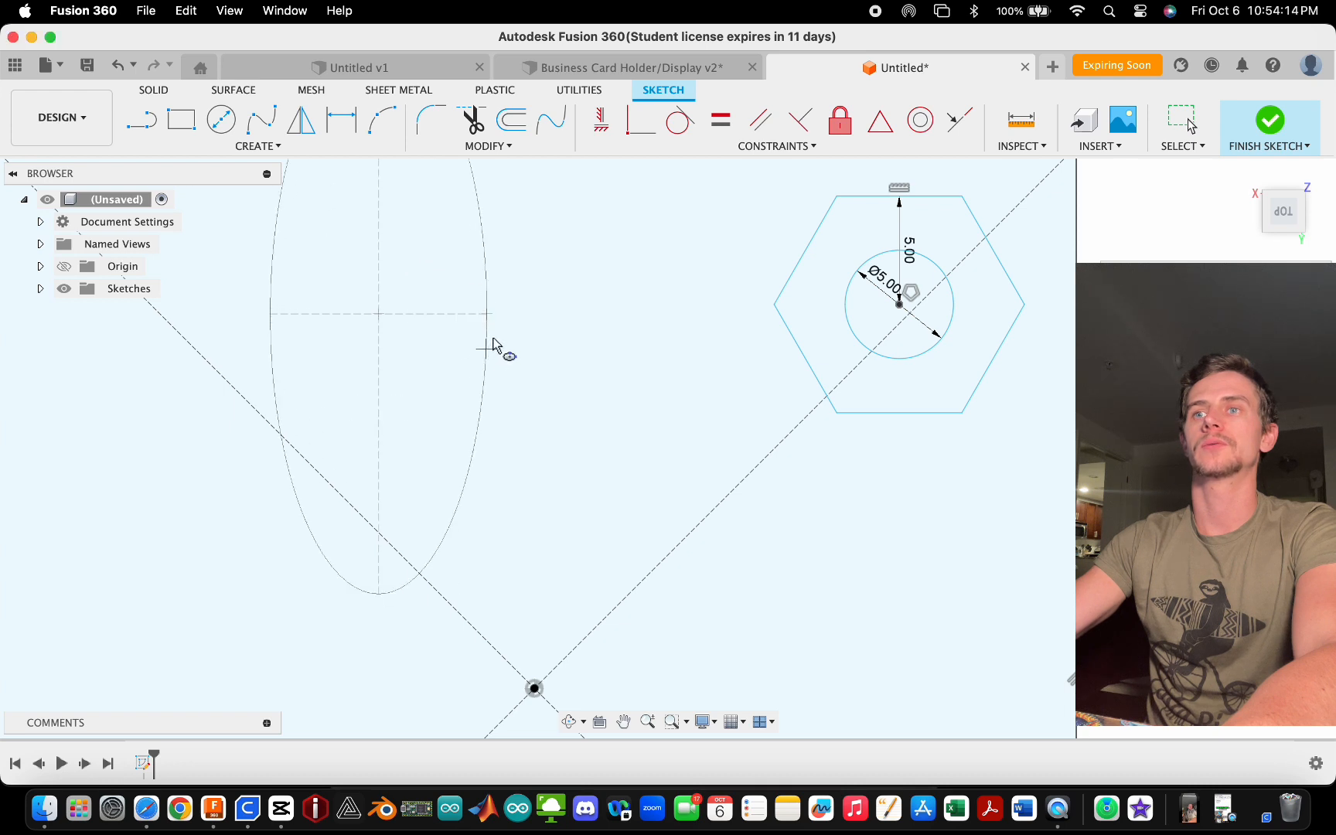
scroll(492, 348, "down", 2)
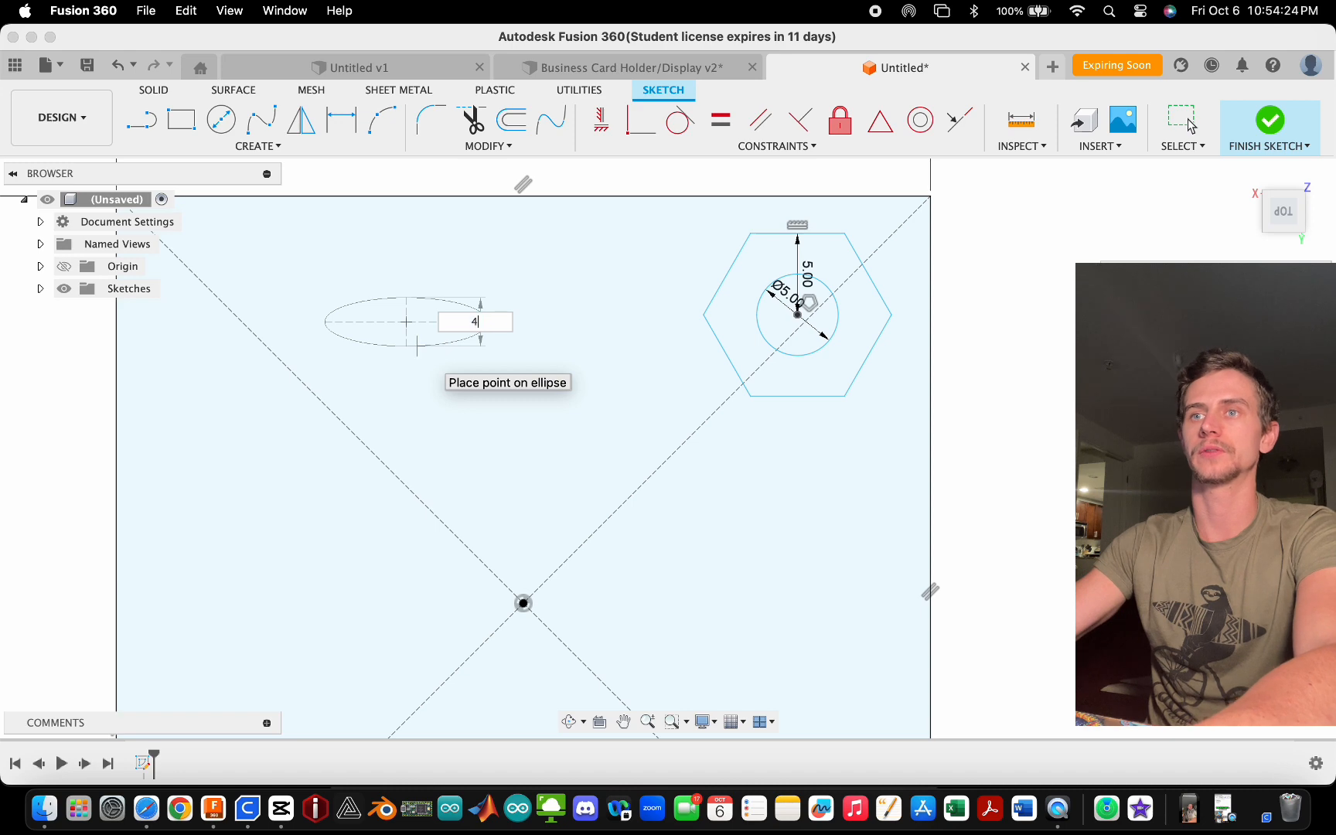
key("Return")
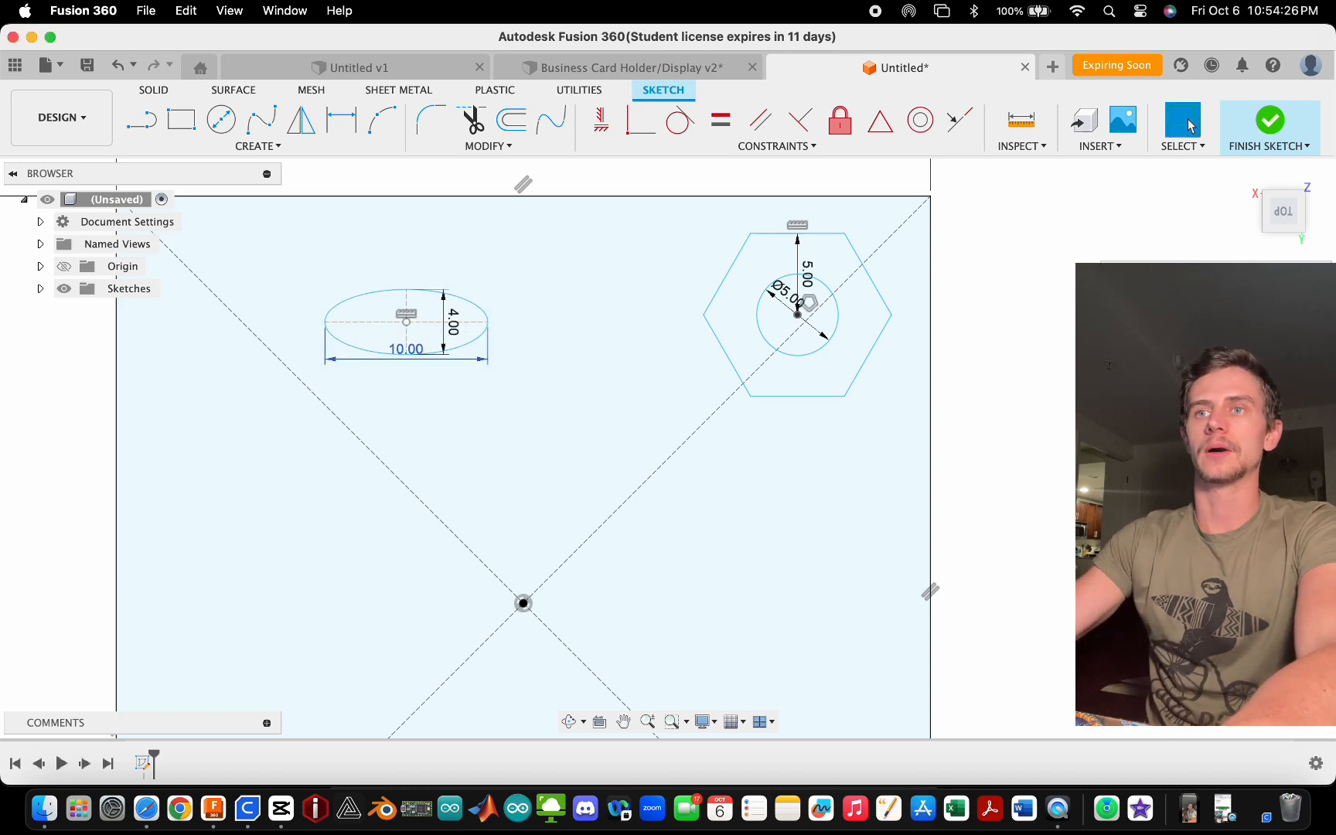
- Select the ellipse and surrounding square profiles to check them, then clear the selection
scroll(387, 293, "up", 3)
left_click(387, 311)
left_click(592, 347)
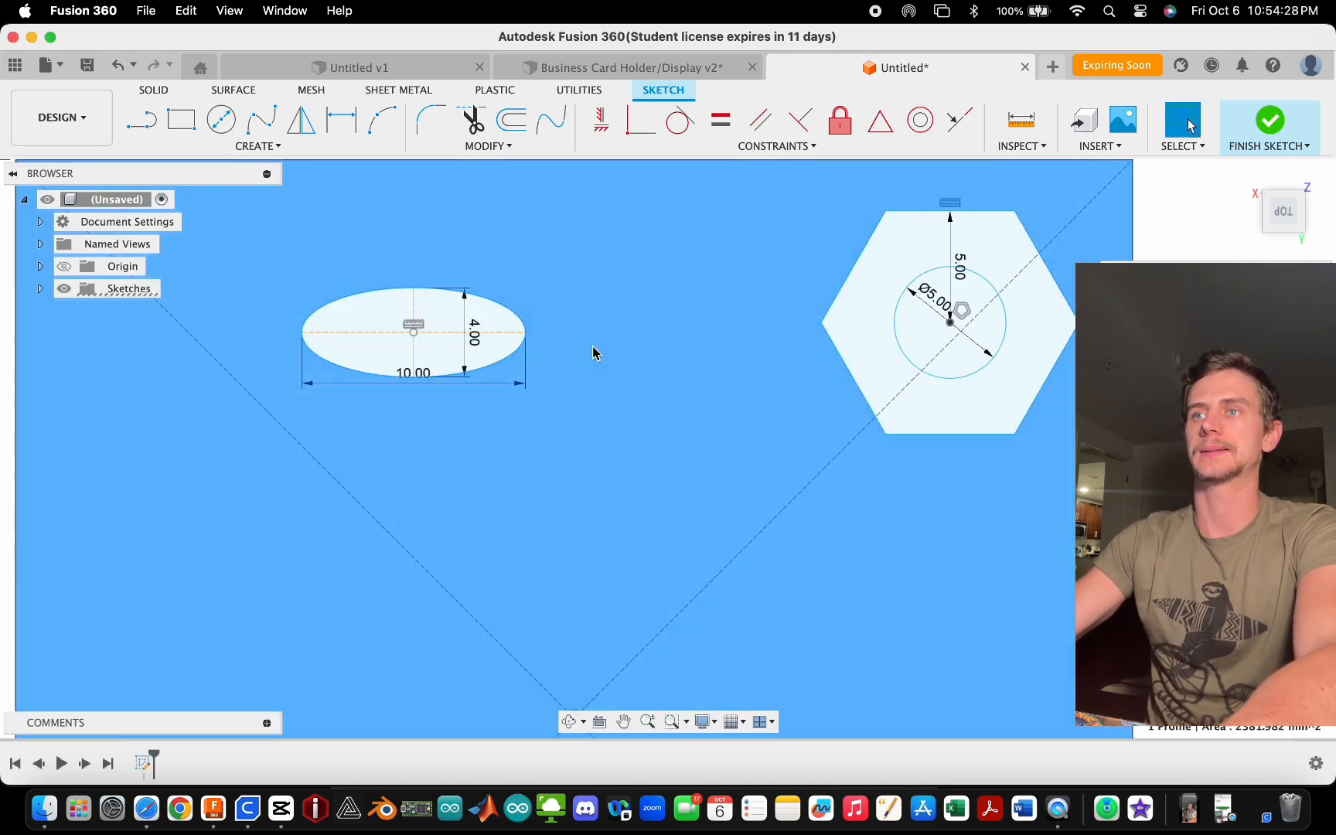
scroll(657, 385, "down", 4)
left_click(916, 369)
scroll(631, 279, "down", 4)
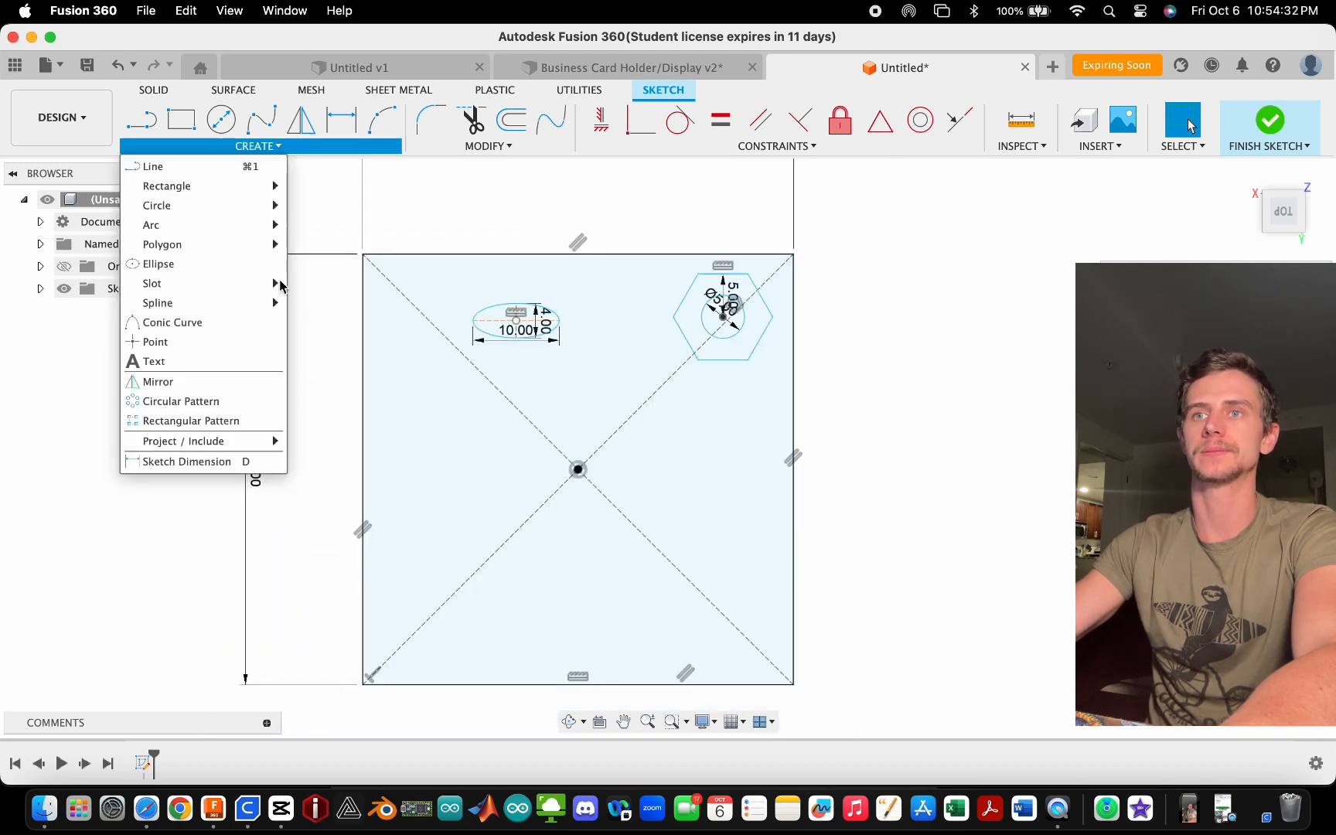
- Draw a center-to-center slot about 8 mm wide horizontally across the origin
mouse_move(263, 283)
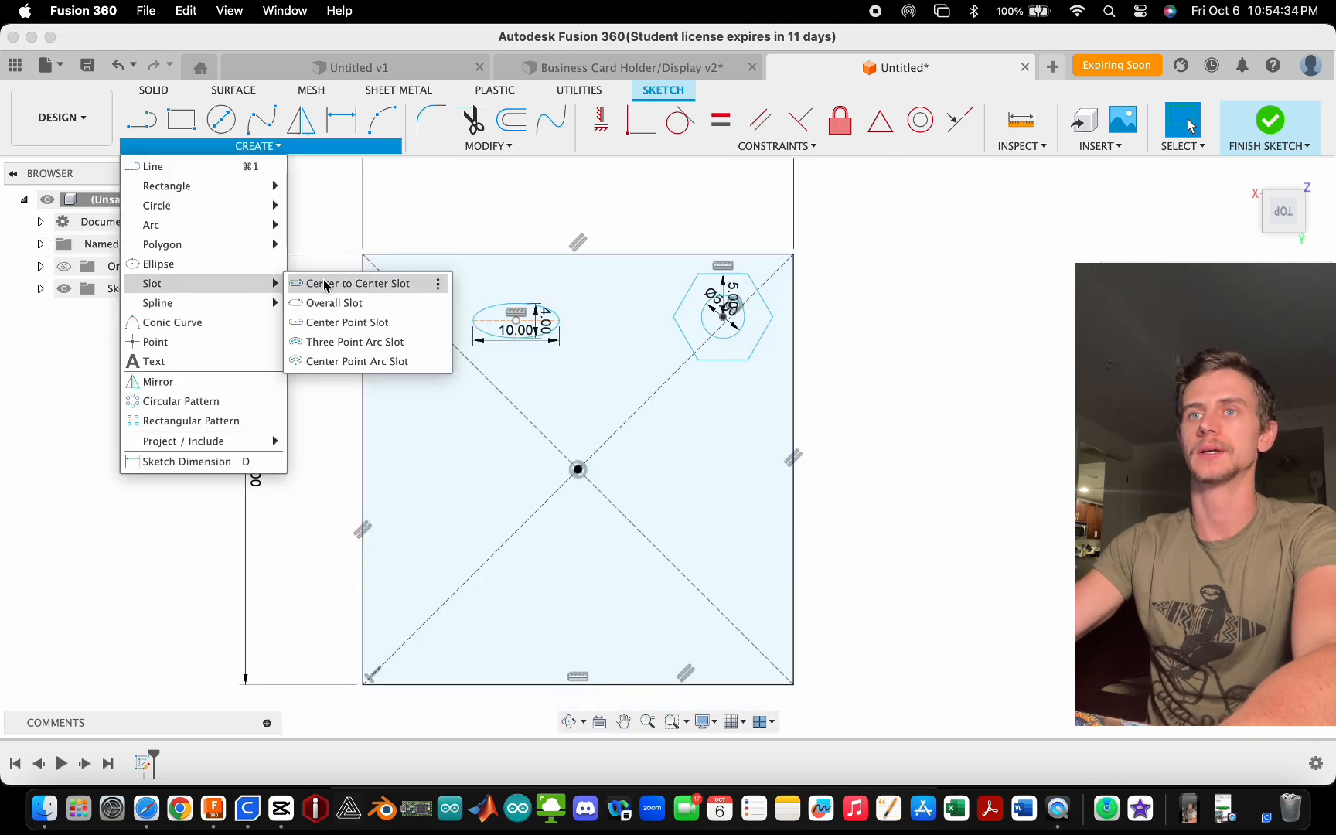
left_click(383, 286)
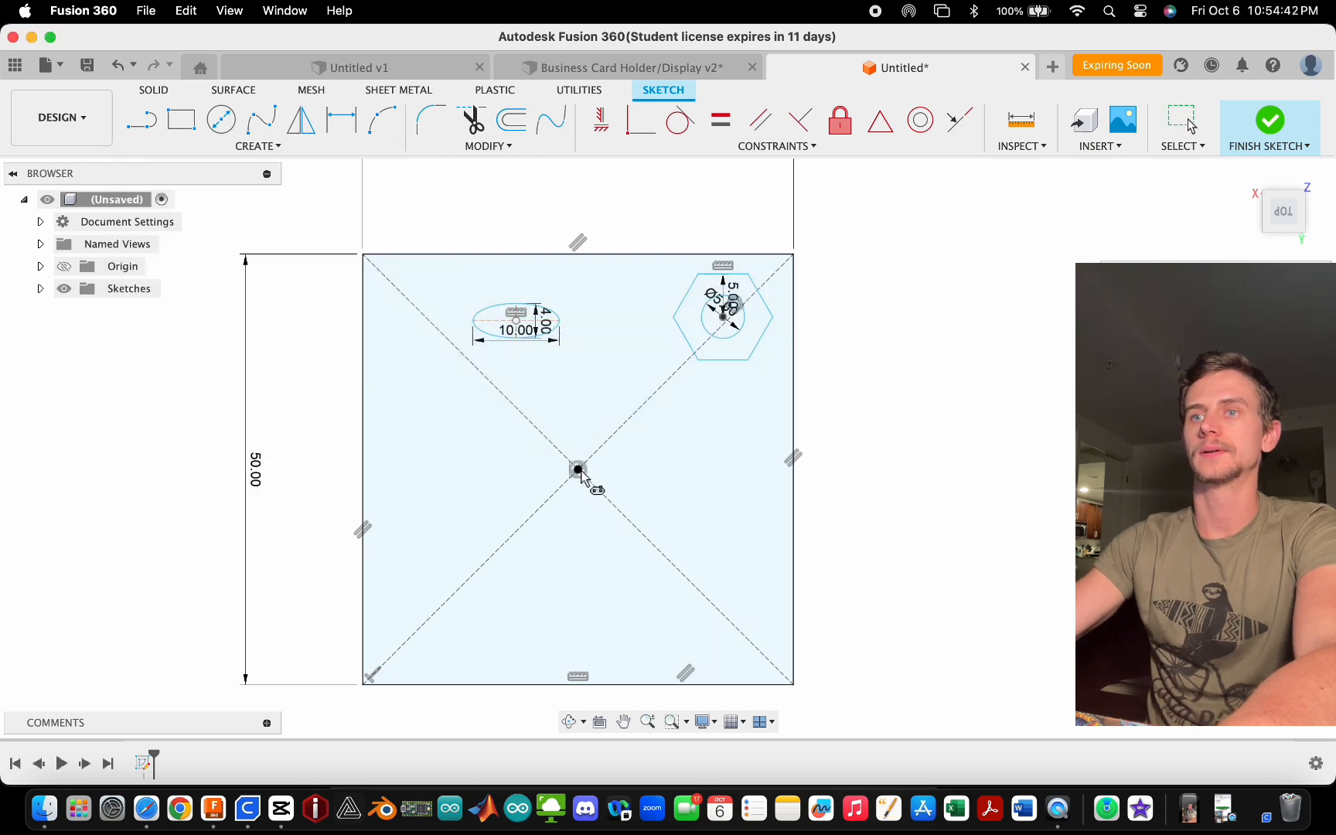
left_click(469, 469)
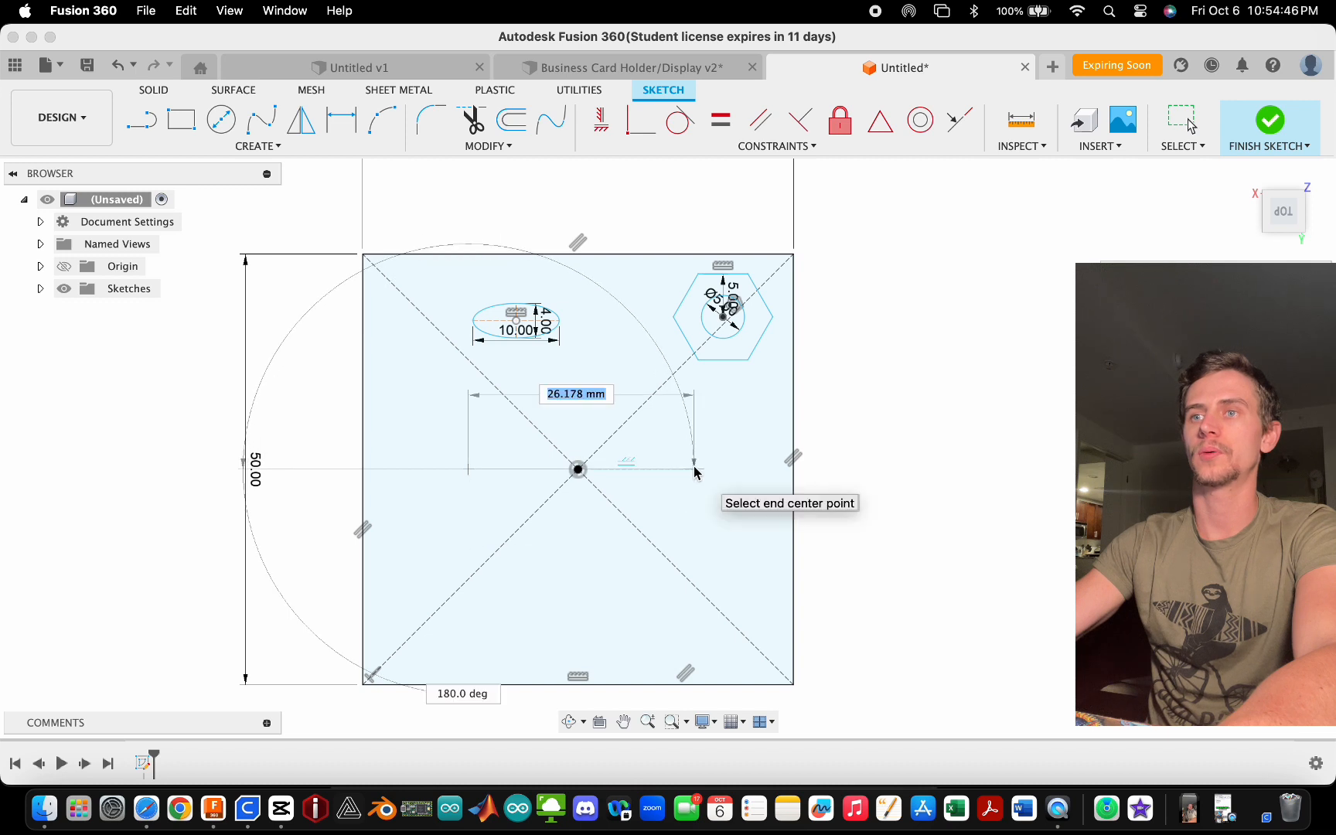
left_click(693, 469)
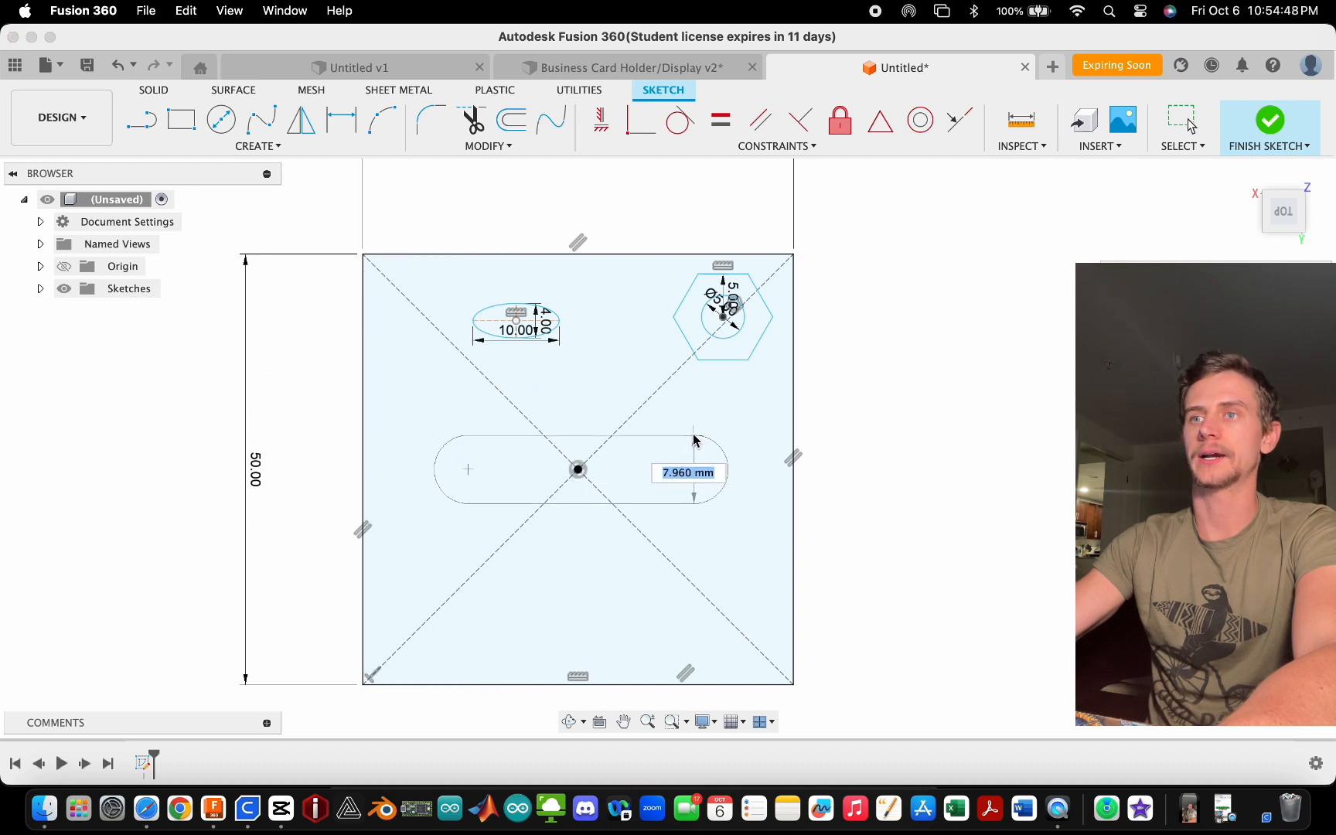
left_click(705, 439)
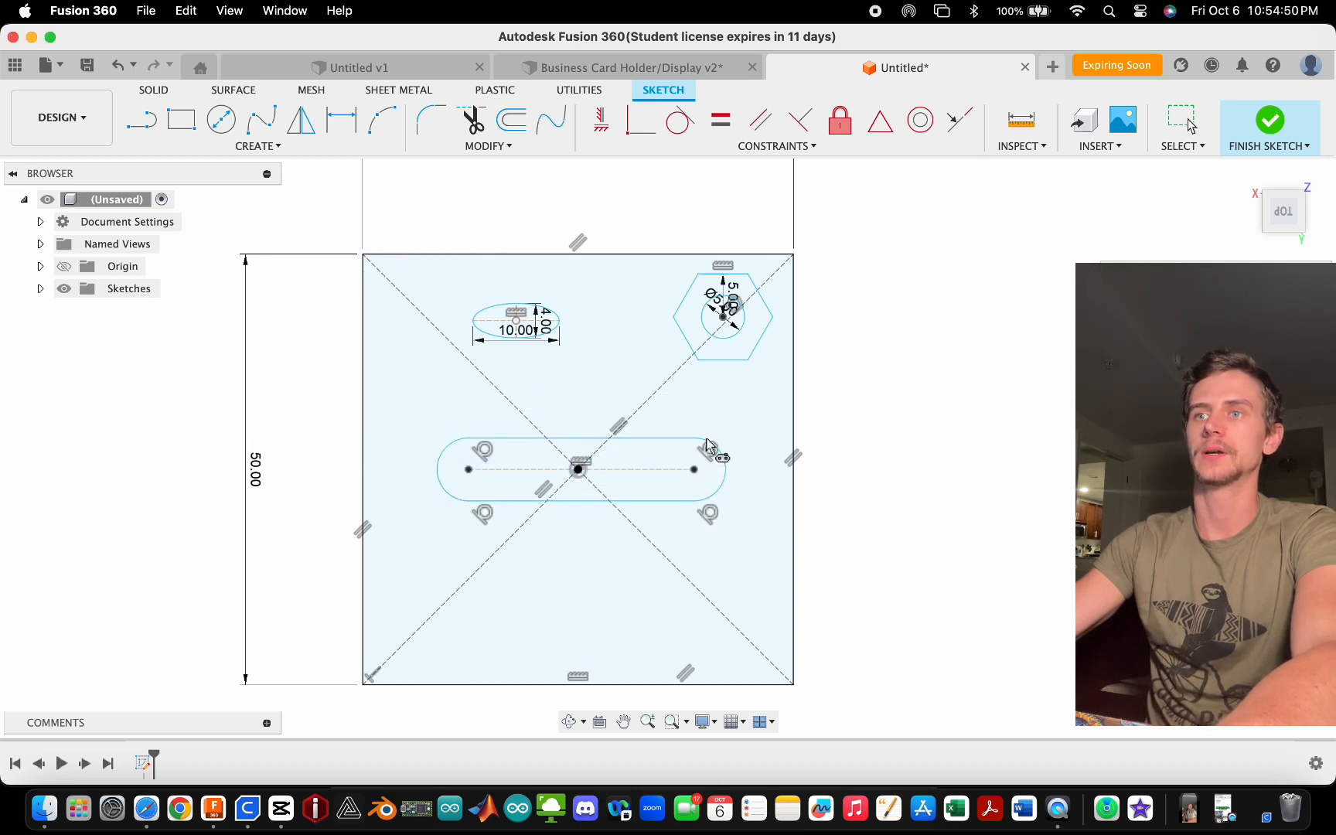
key("Escape")
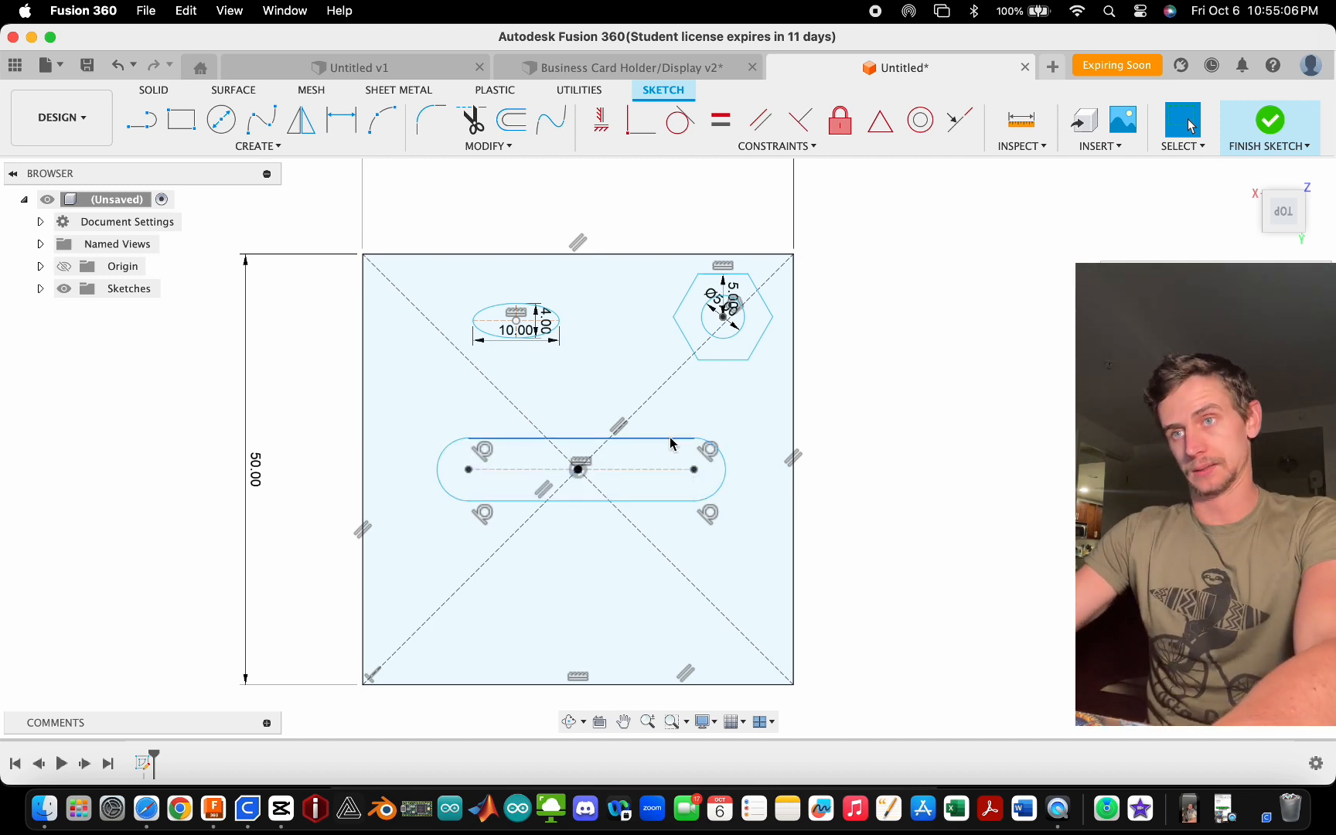
left_click(273, 151)
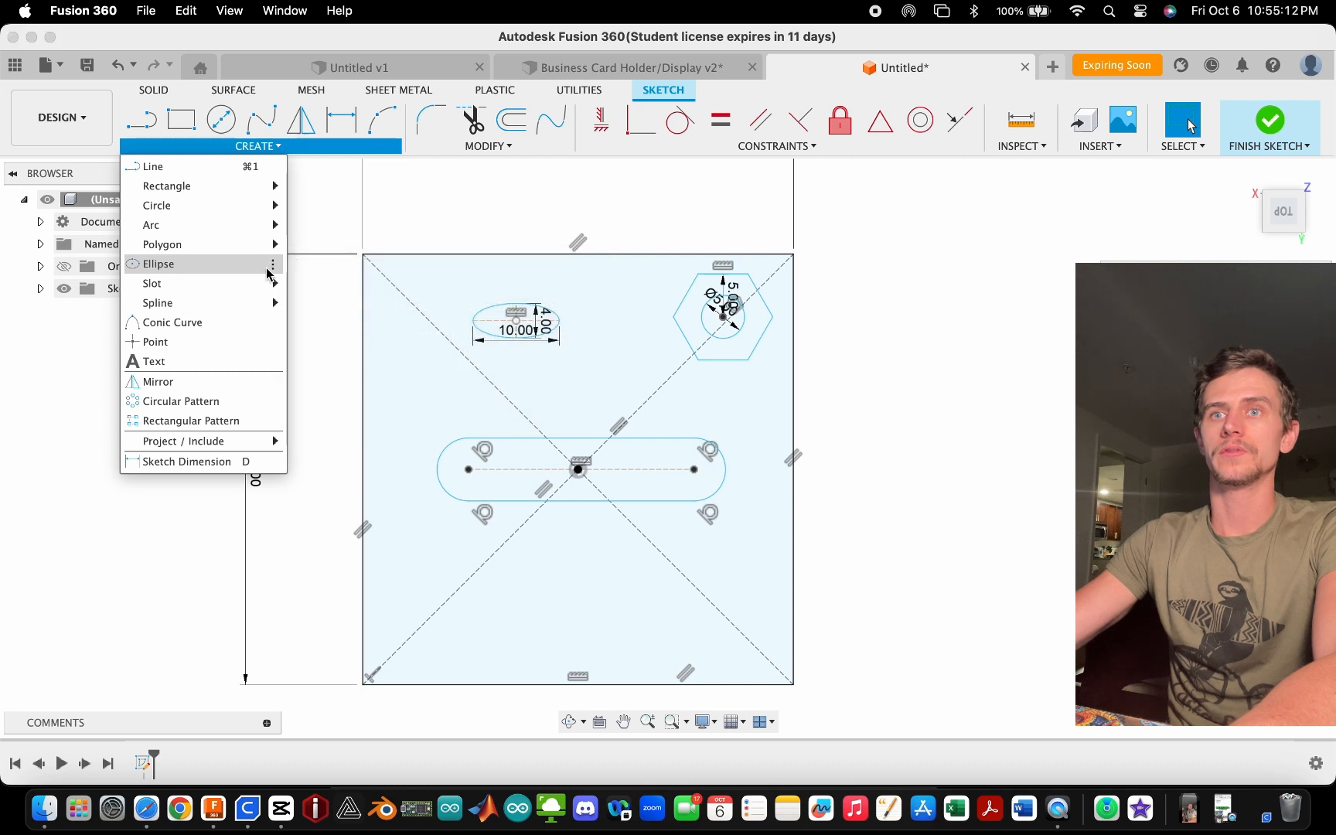
mouse_move(218, 302)
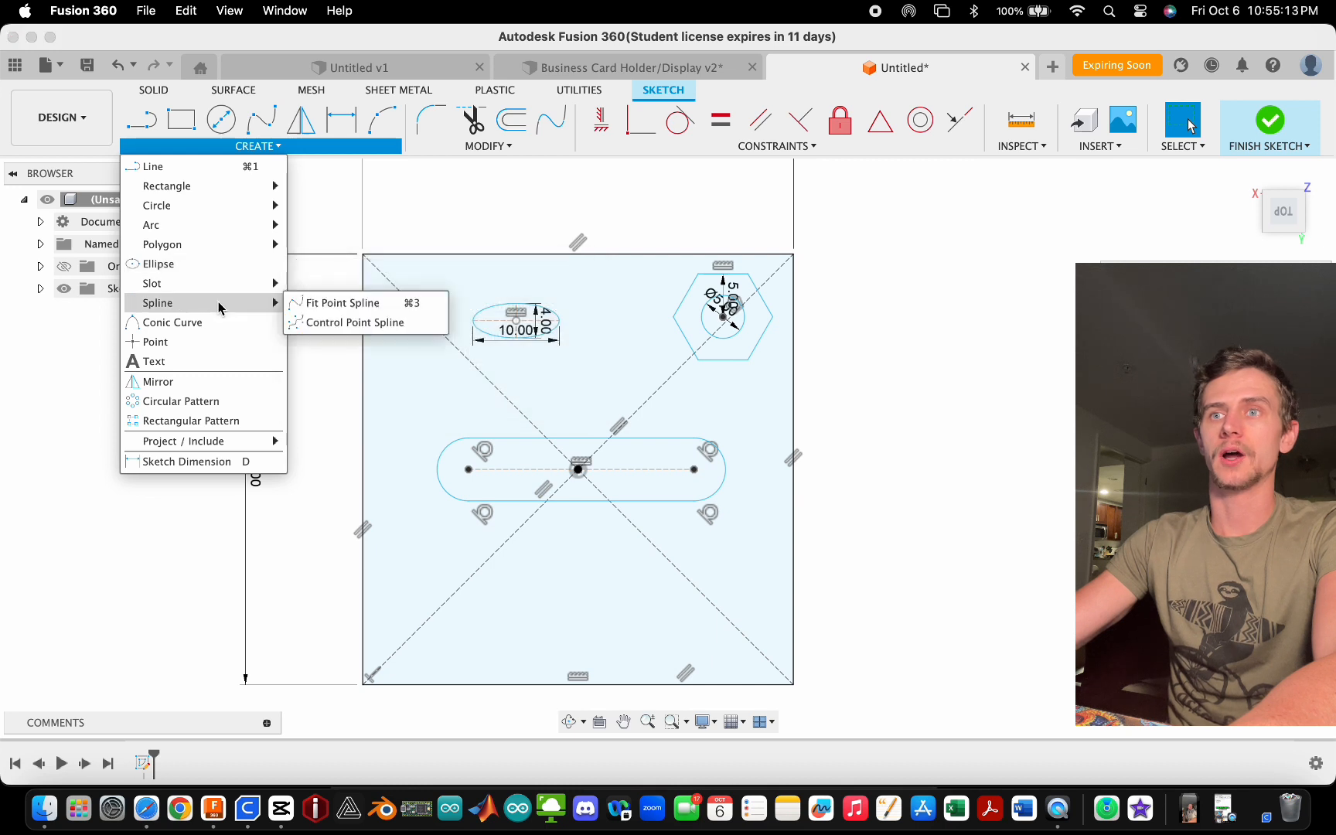
left_click(330, 307)
scroll(460, 507, "down", 5)
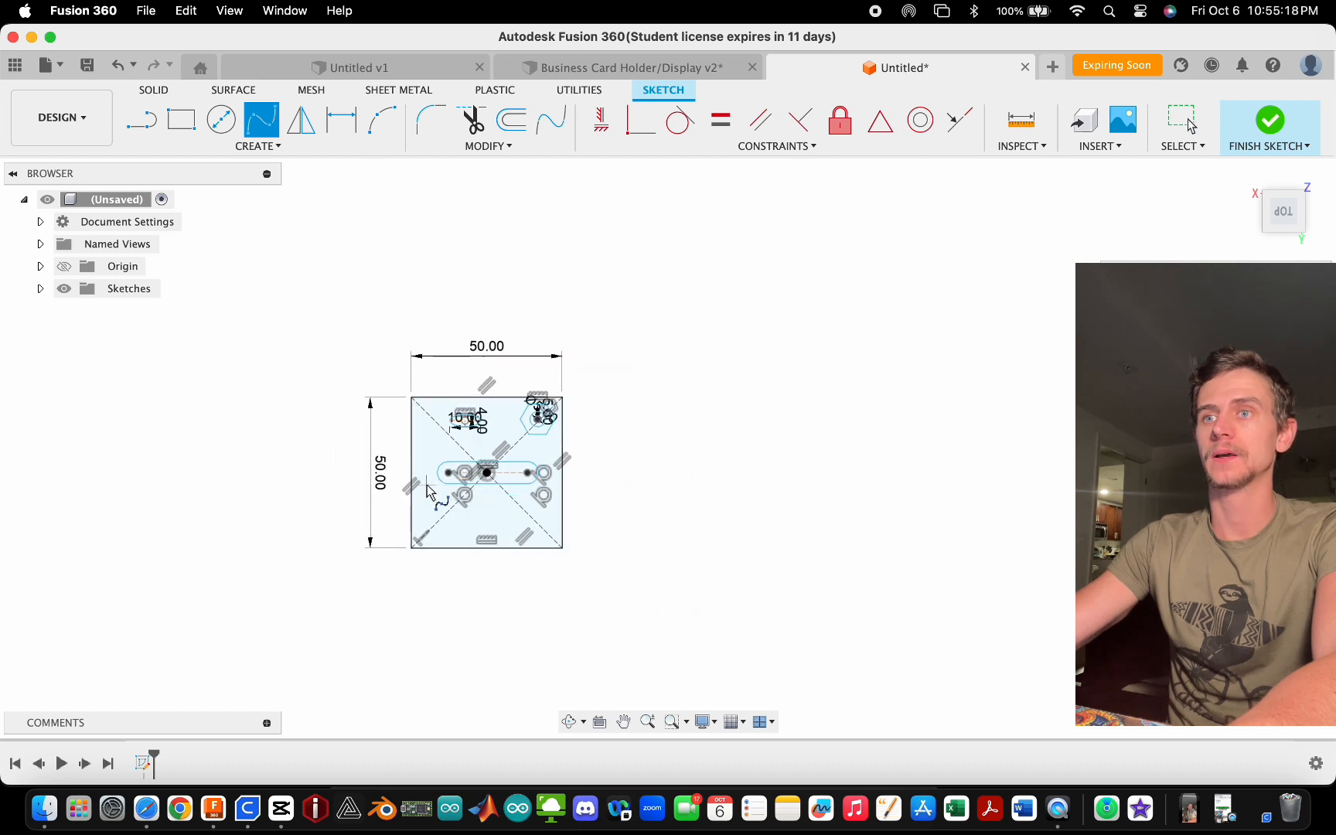
scroll(427, 485, "down", 5)
scroll(482, 461, "up", 5)
scroll(508, 504, "down", 4)
key("Escape")
scroll(425, 535, "up", 5)
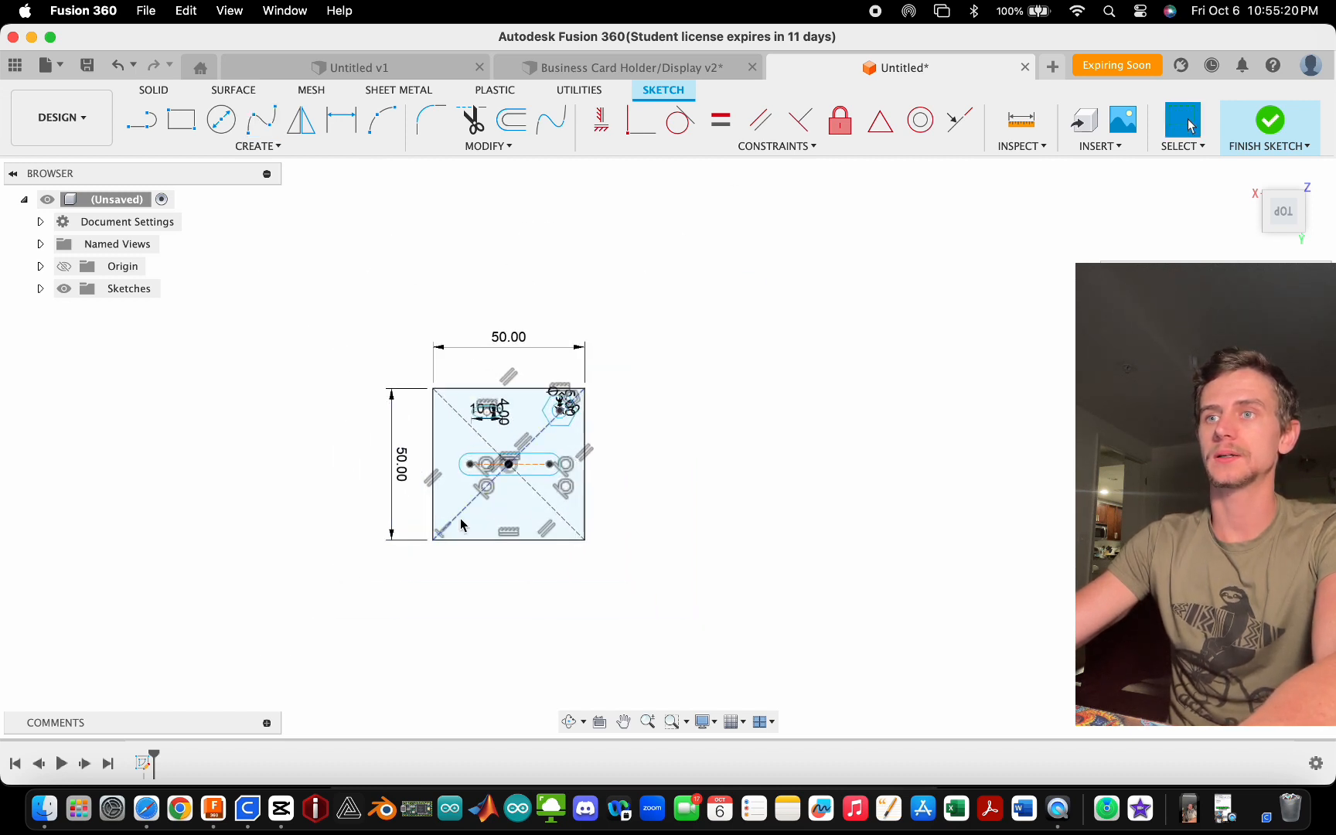
scroll(436, 479, "up", 2)
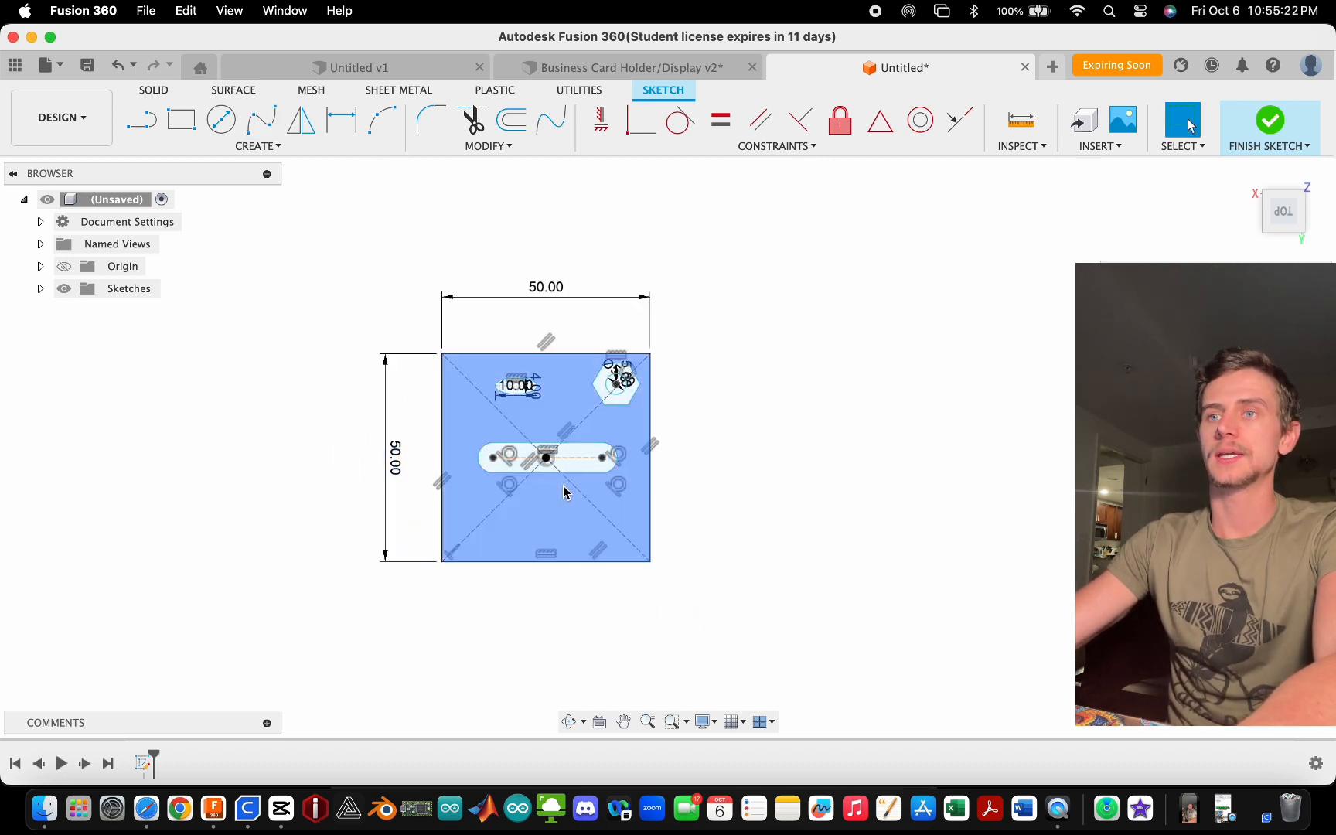
scroll(576, 486, "down", 2)
scroll(584, 503, "up", 2)
scroll(586, 483, "down", 3)
scroll(604, 478, "up", 3)
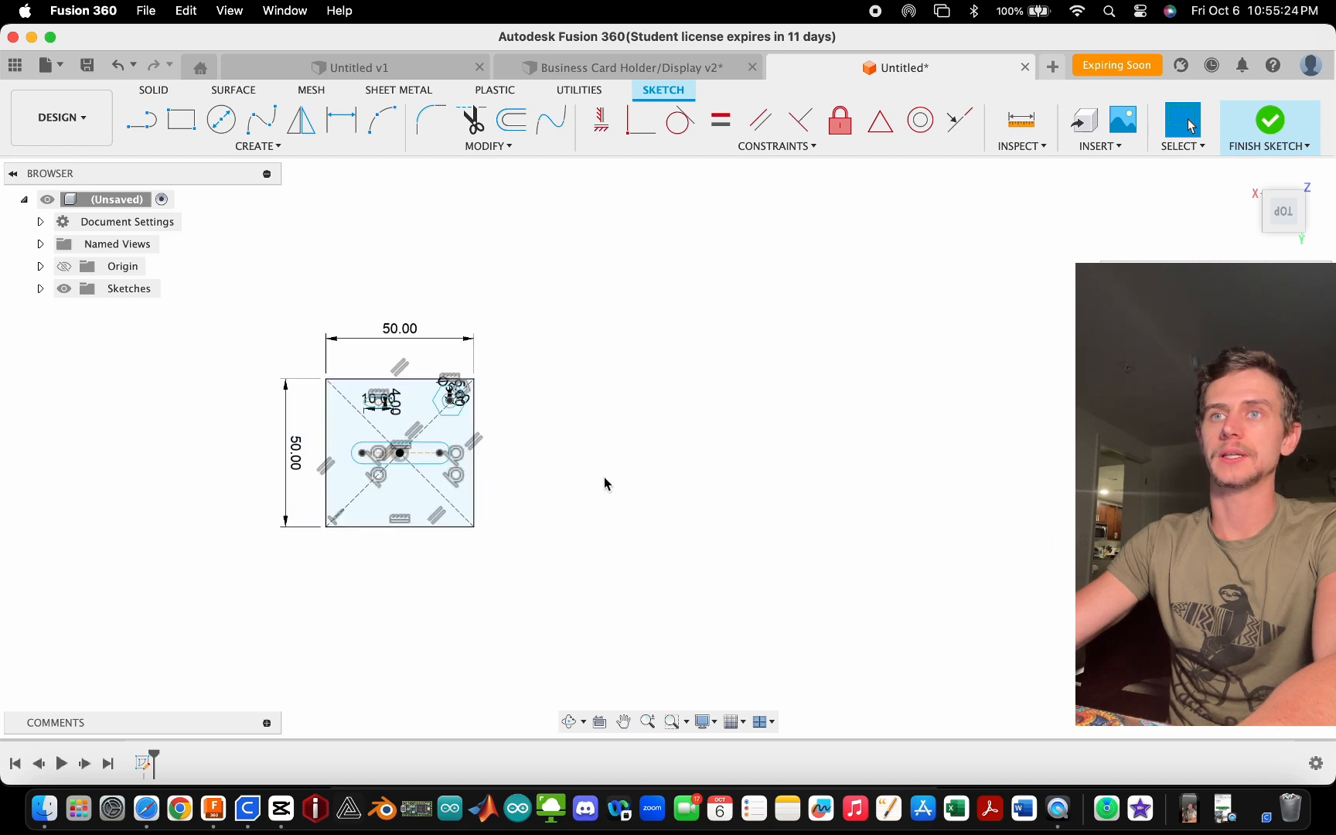
left_click(248, 145)
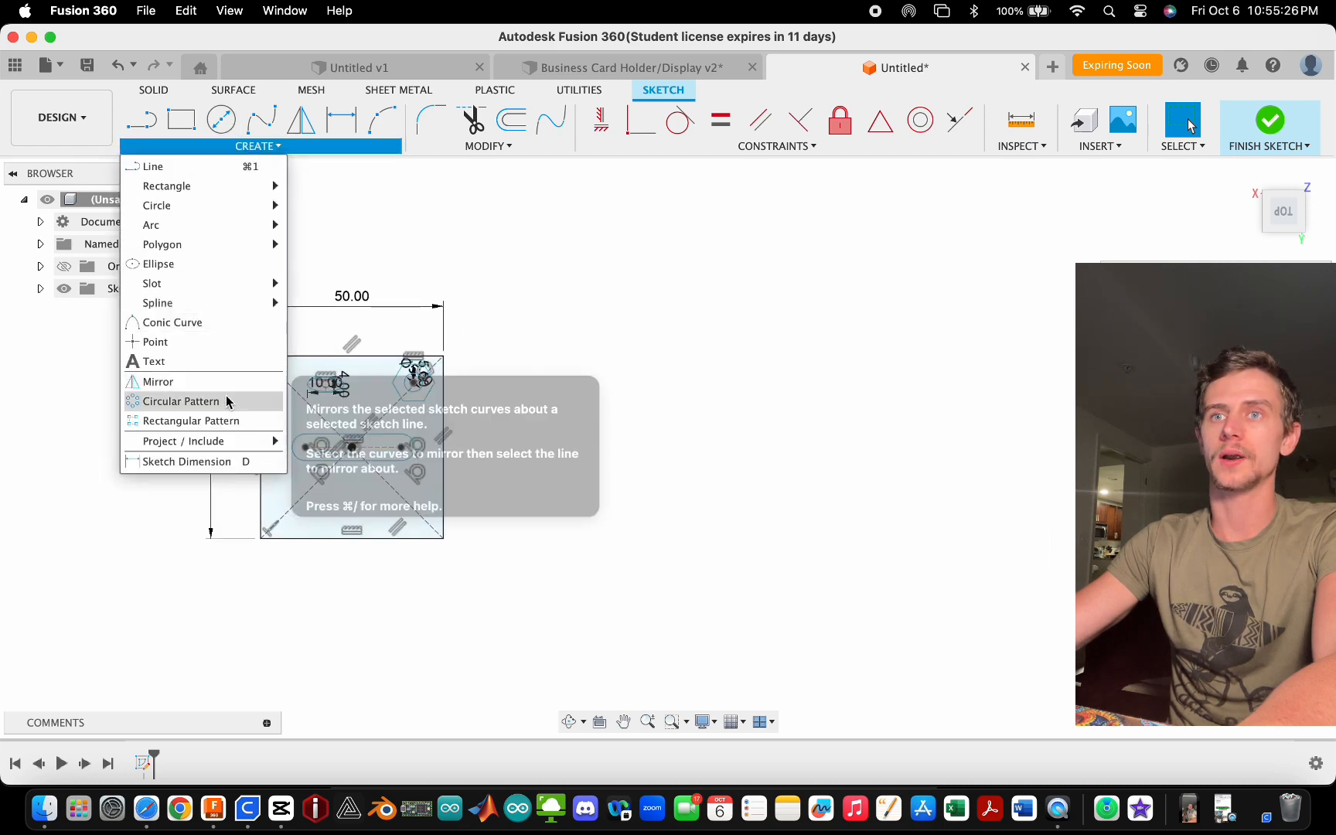
mouse_move(230, 303)
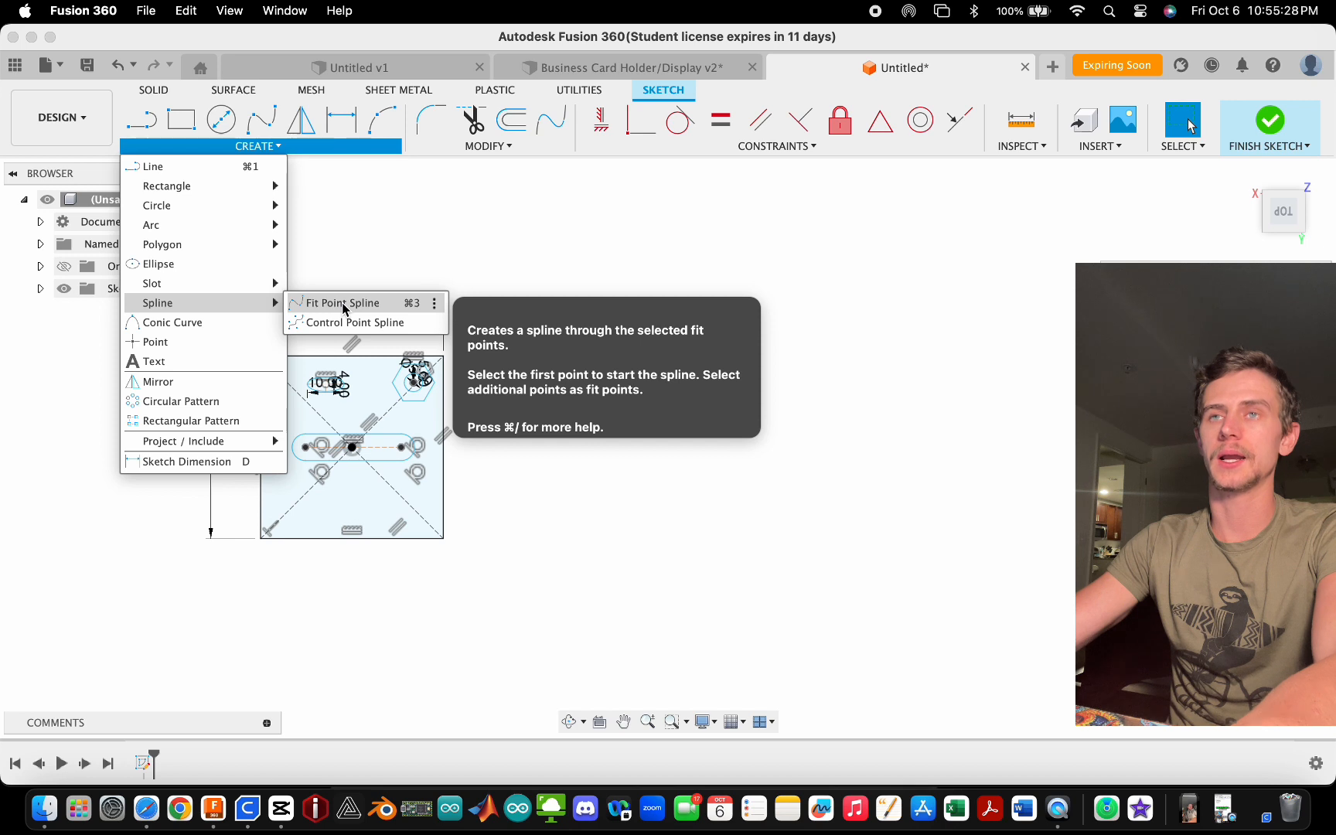
left_click(990, 288)
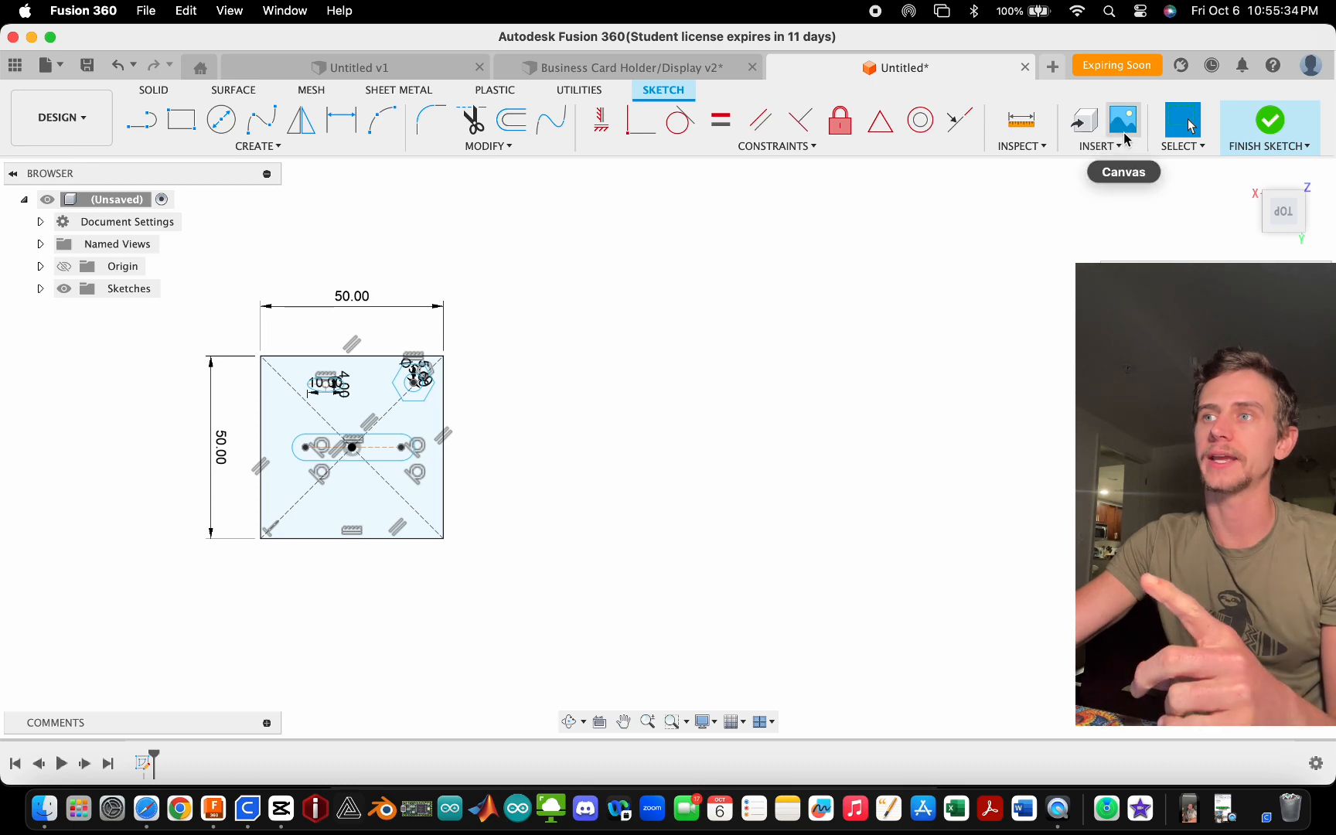
- Insert IMG_4917.JPG from the computer's Downloads folder as a canvas image
left_click(1124, 130)
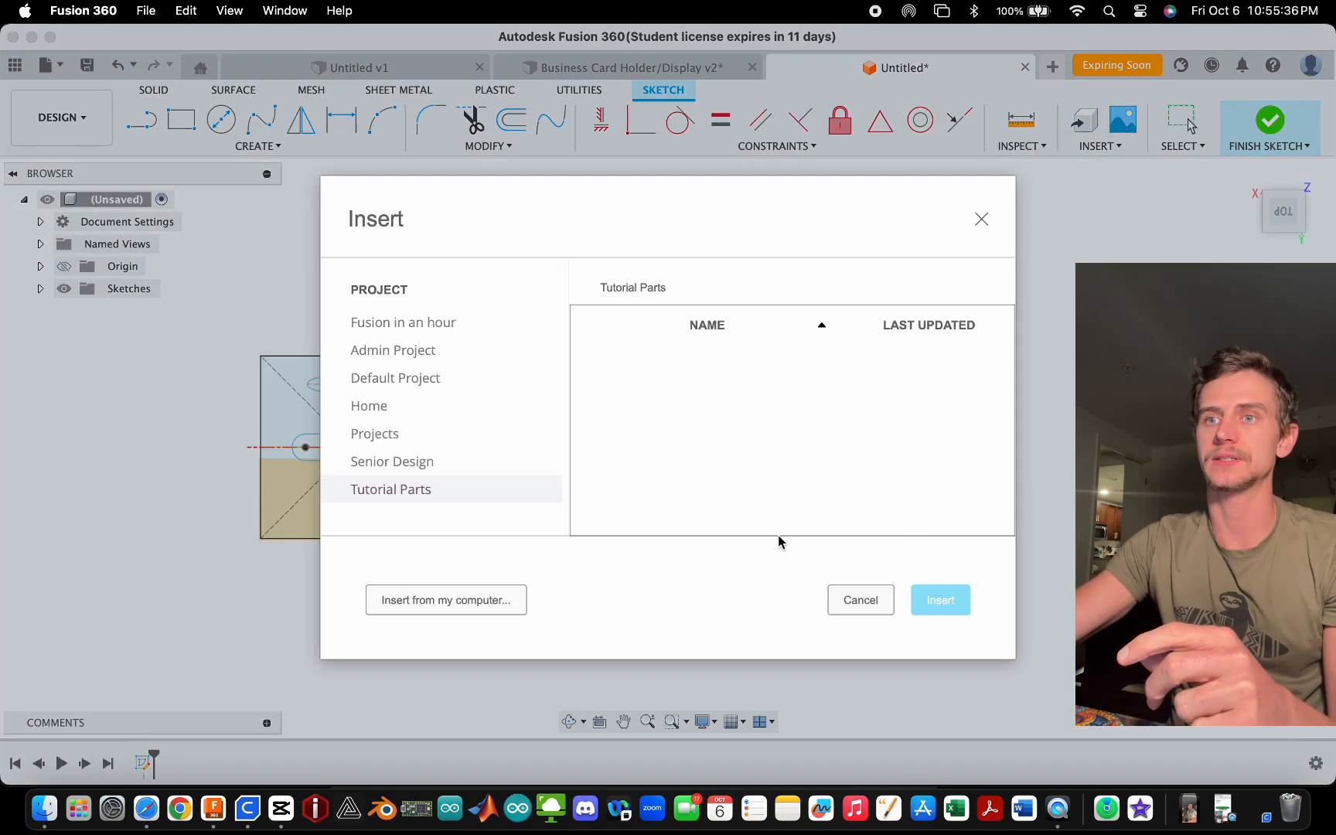
left_click(501, 603)
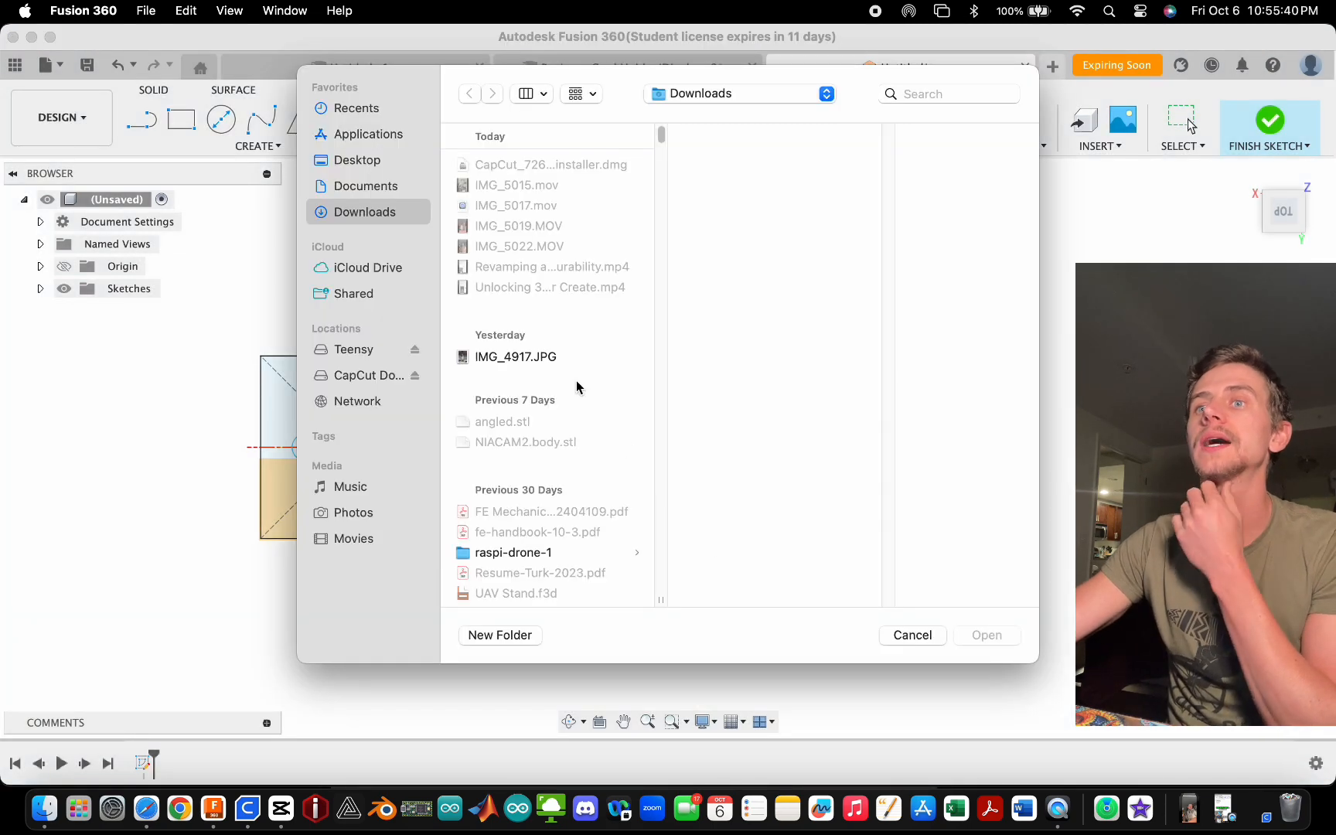
left_click(557, 362)
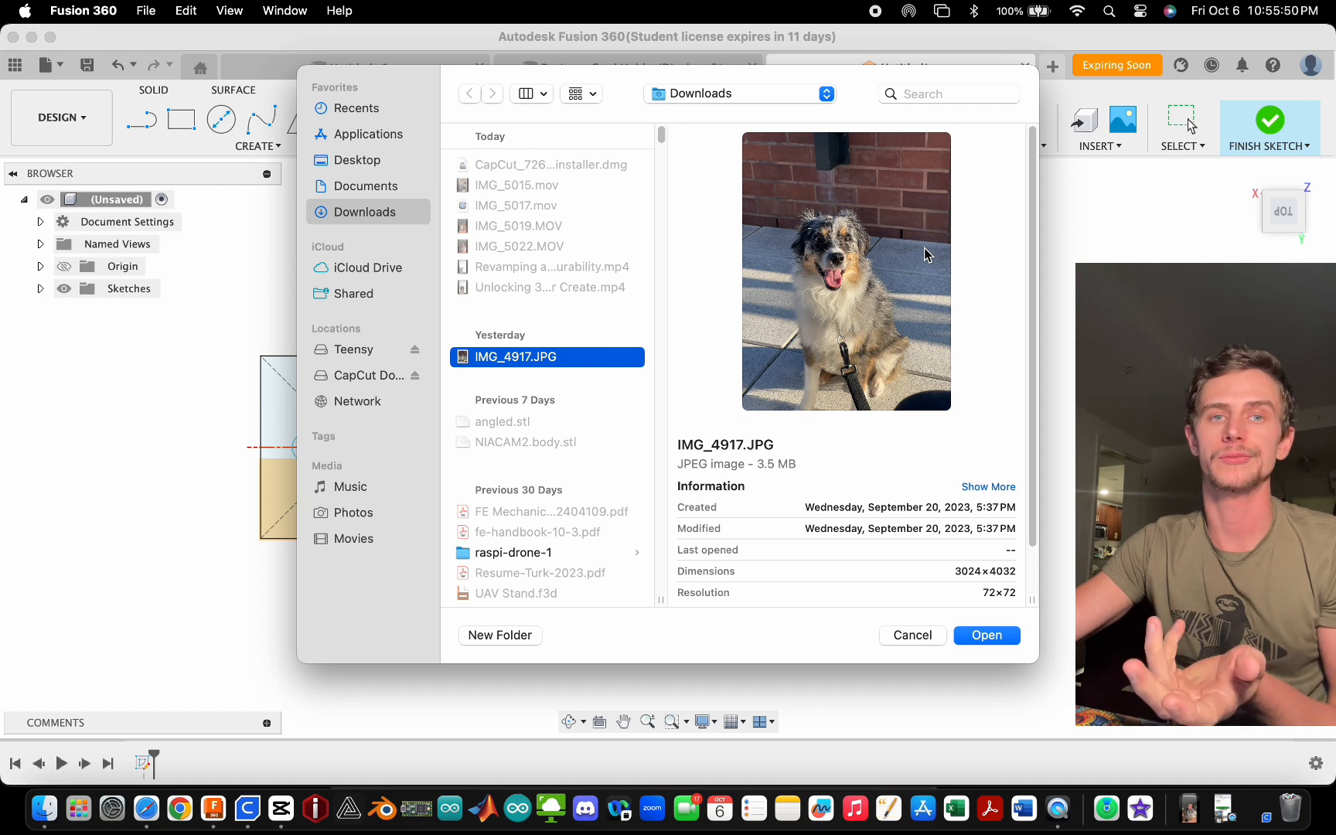
left_click(1005, 637)
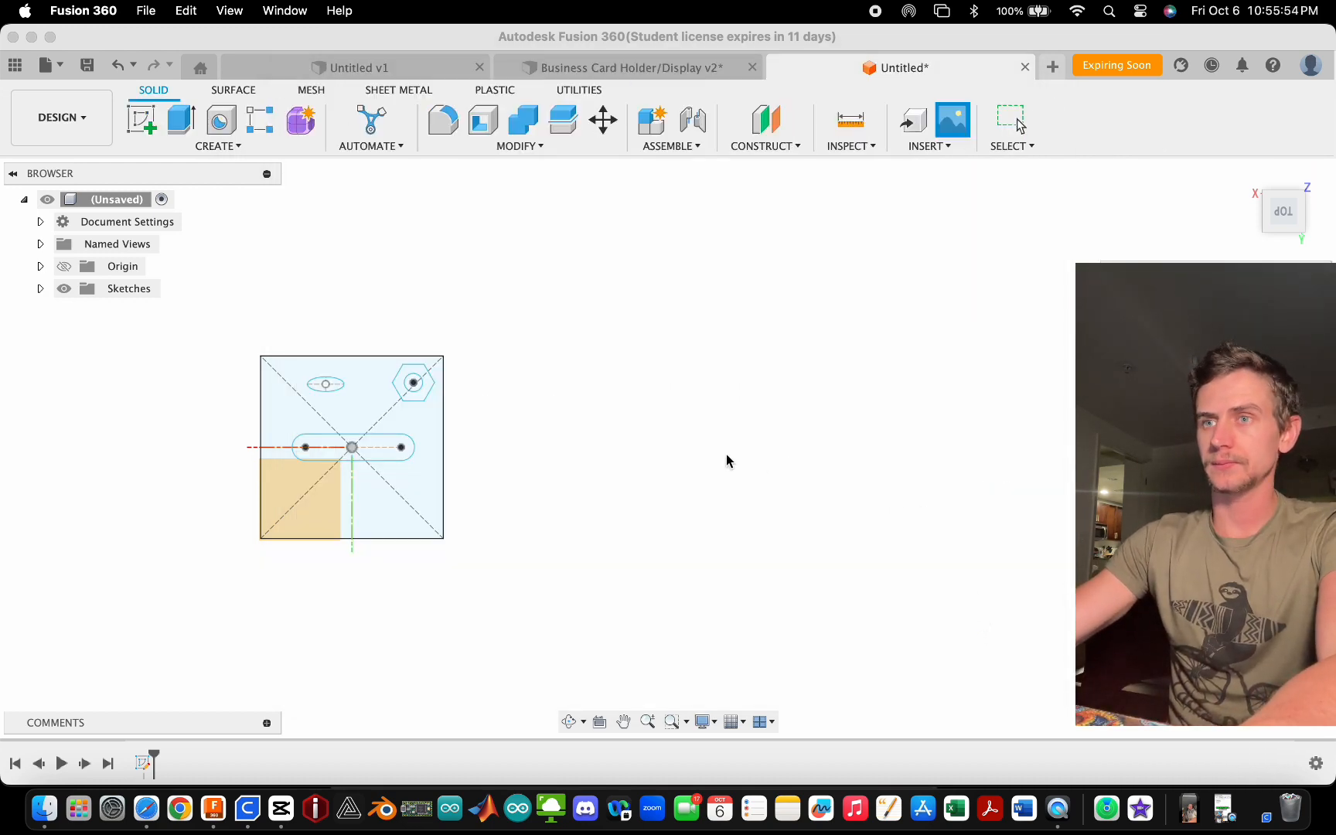
- Place the dog canvas on the plane, slide it 65 mm along X and rotate it 90°
scroll(677, 439, "down", 5)
scroll(487, 495, "up", 3)
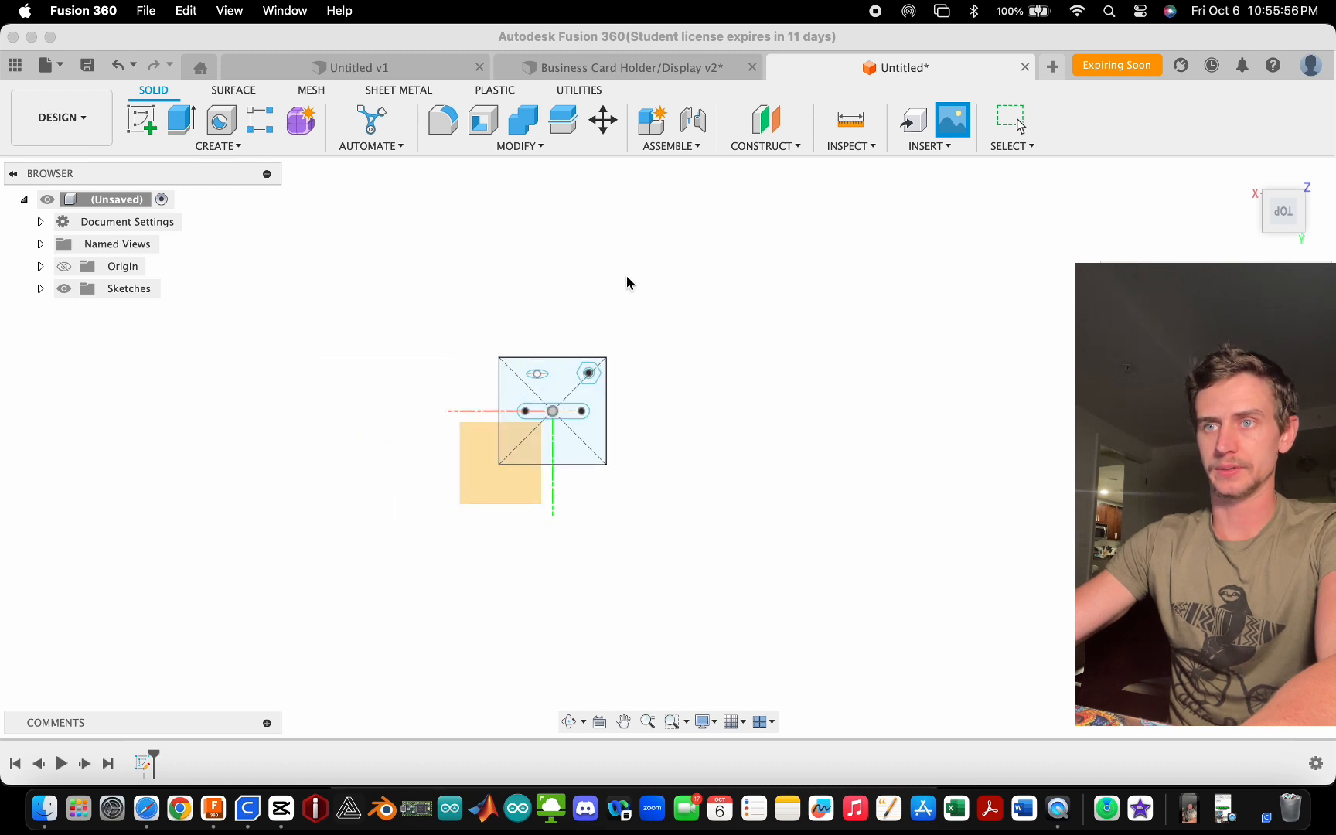
left_click(476, 482)
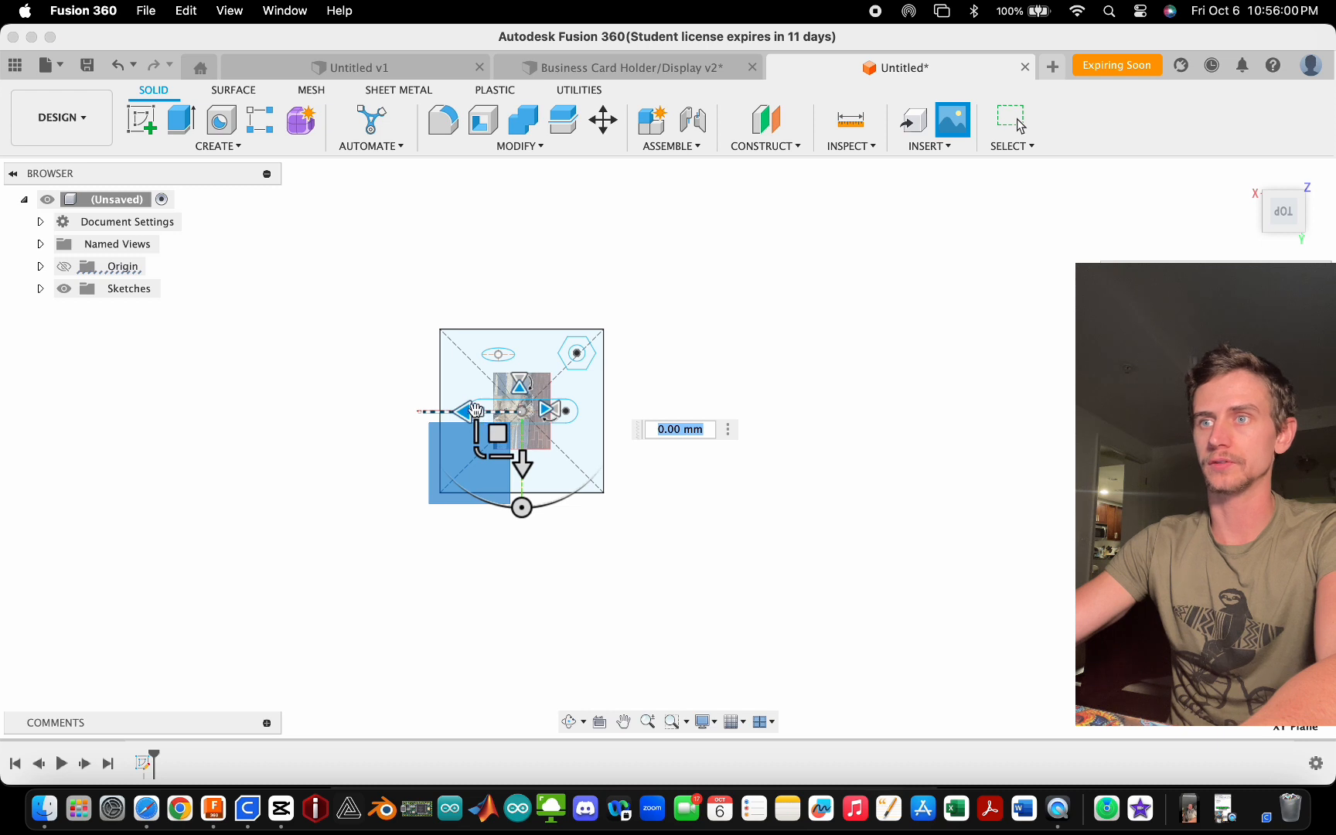
left_click_drag(475, 410, 691, 411)
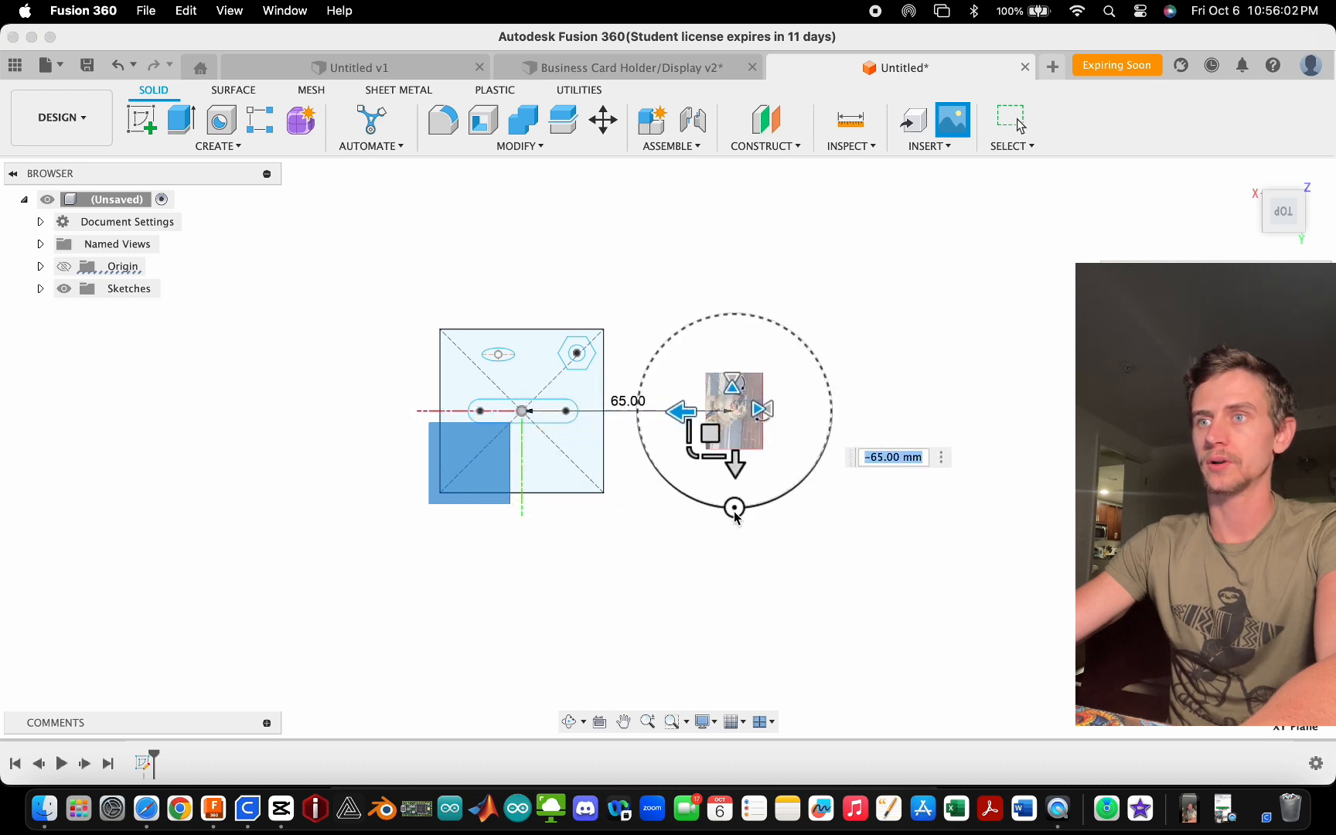
left_click_drag(734, 513, 824, 414)
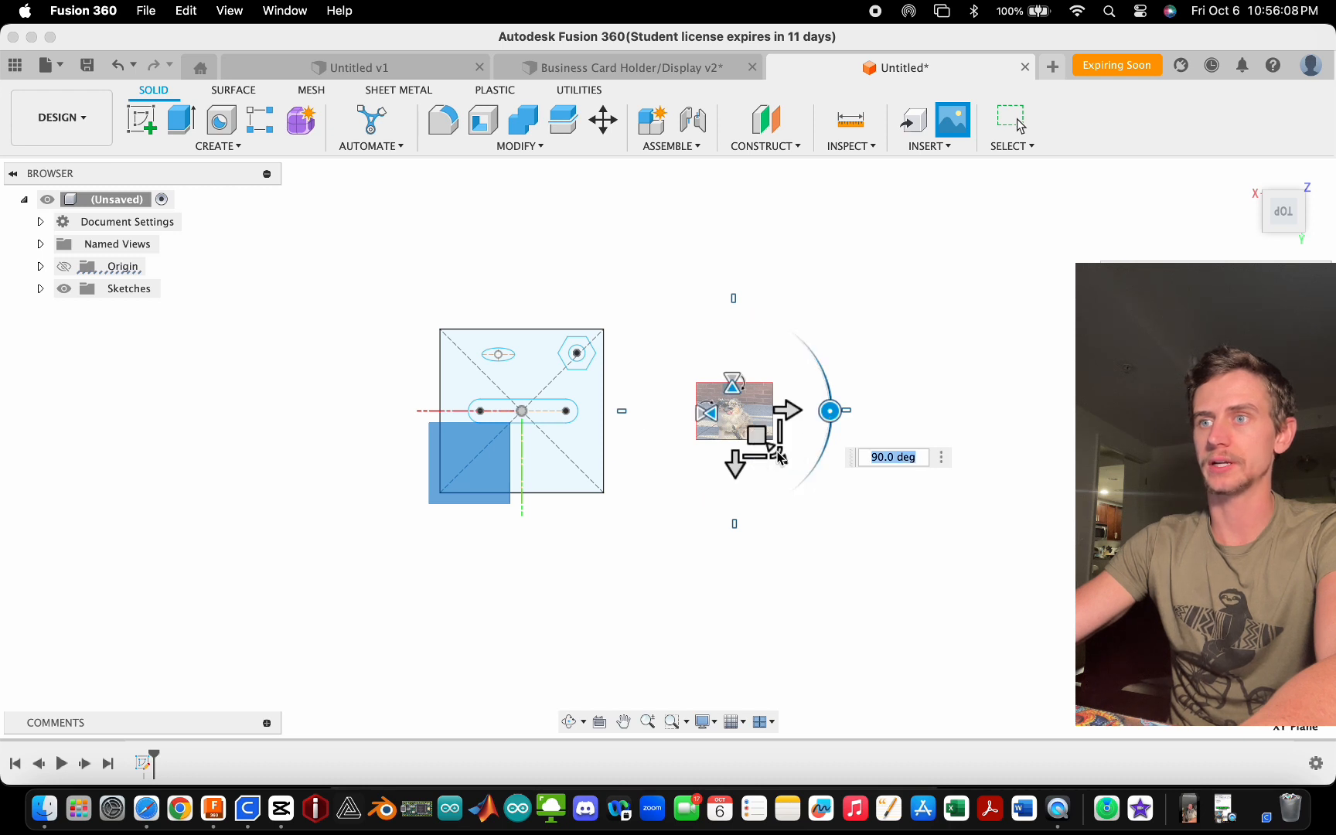
- Enlarge the dog image to scale 1.703, shift it 35 mm sideways and commit the canvas
left_click_drag(776, 458, 1024, 579)
left_click_drag(783, 421, 896, 424)
scroll(877, 457, "down", 2)
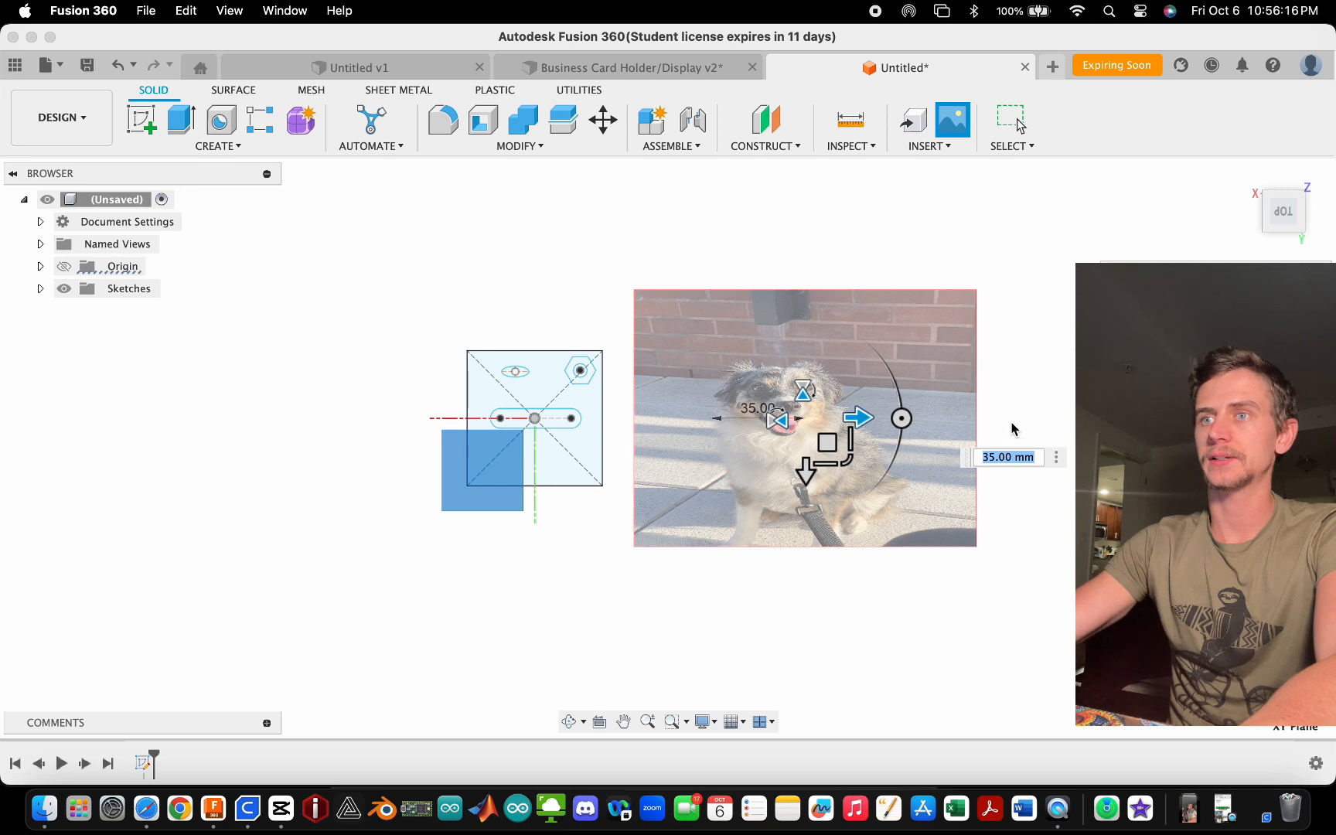
scroll(1011, 429, "up", 3)
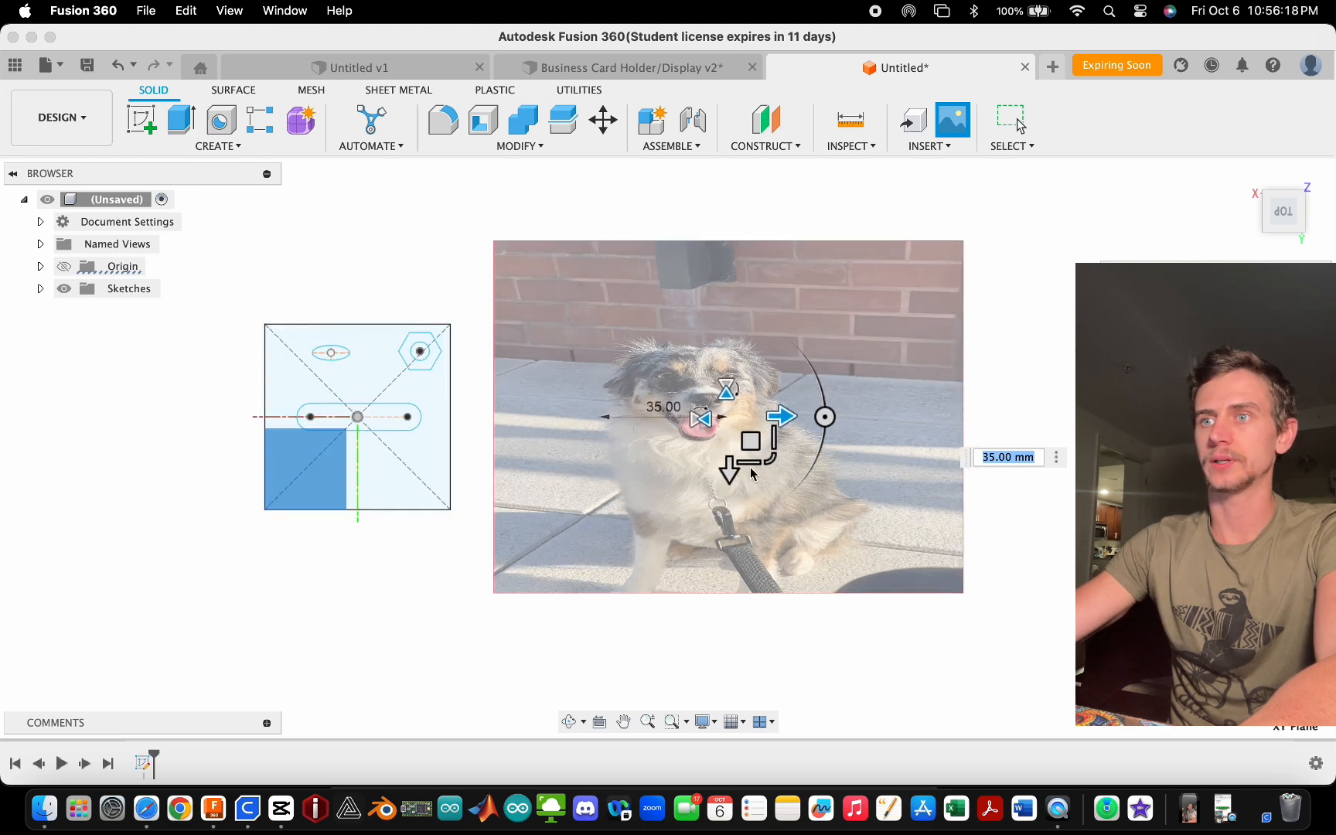
left_click_drag(749, 463, 750, 484)
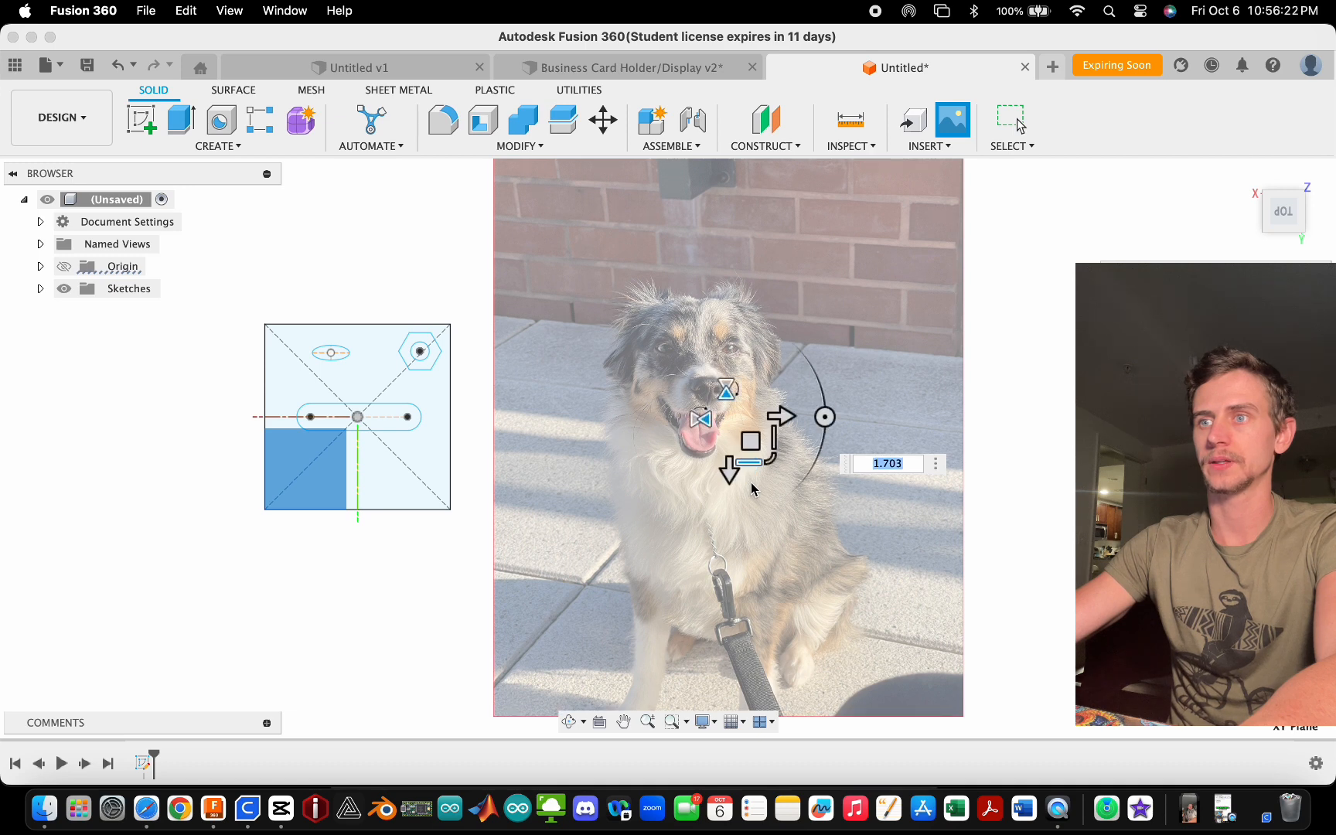
scroll(676, 474, "down", 3)
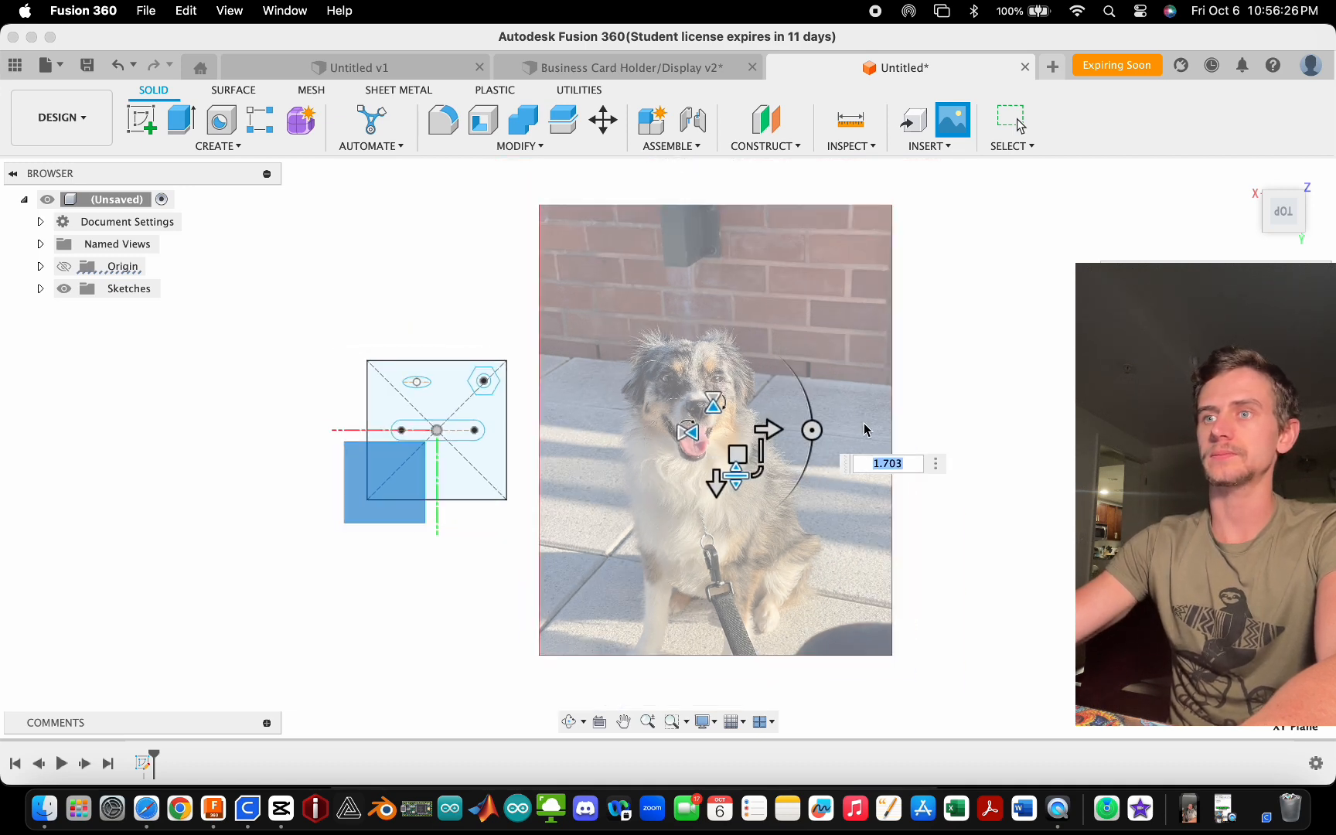
key("Return")
scroll(722, 392, "up", 5)
scroll(719, 390, "down", 5)
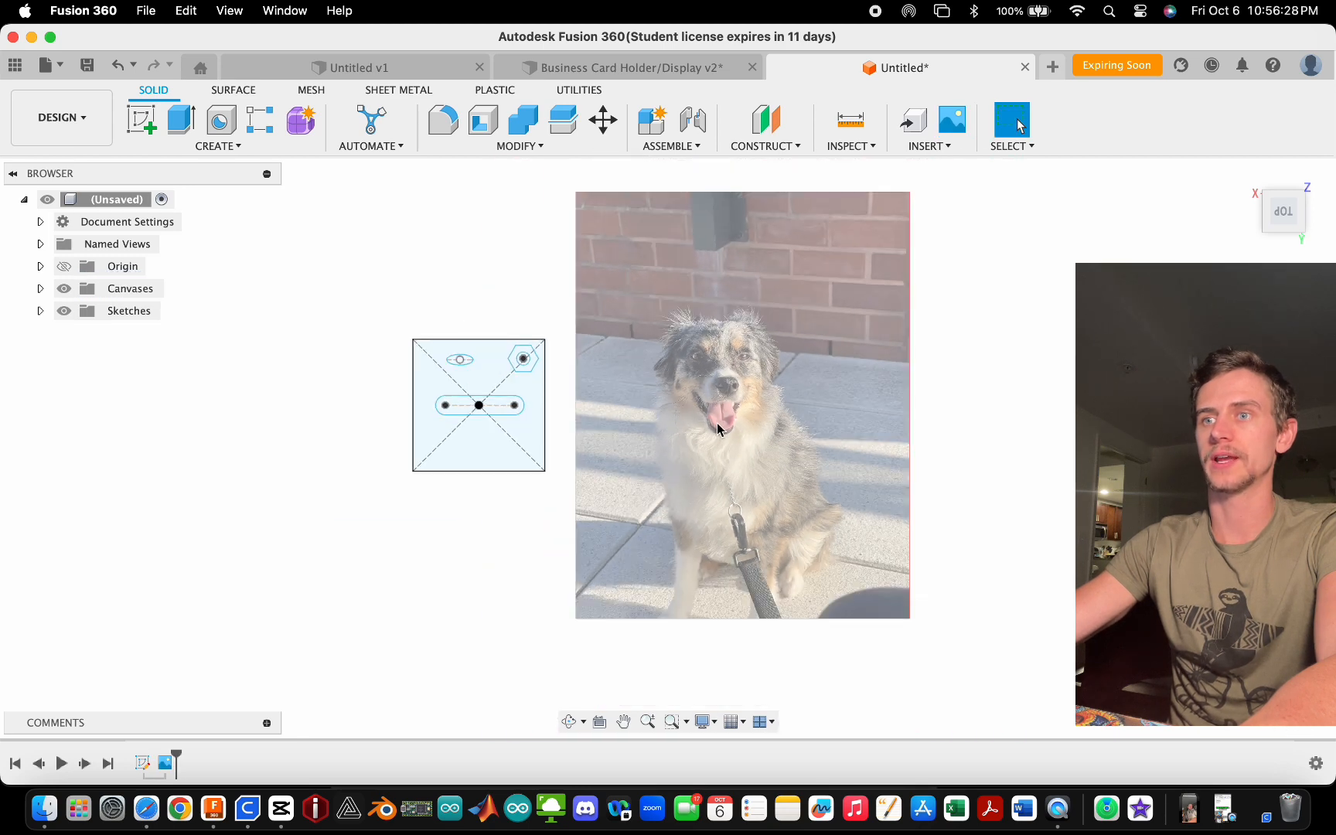
scroll(602, 578, "down", 3)
scroll(681, 541, "up", 3)
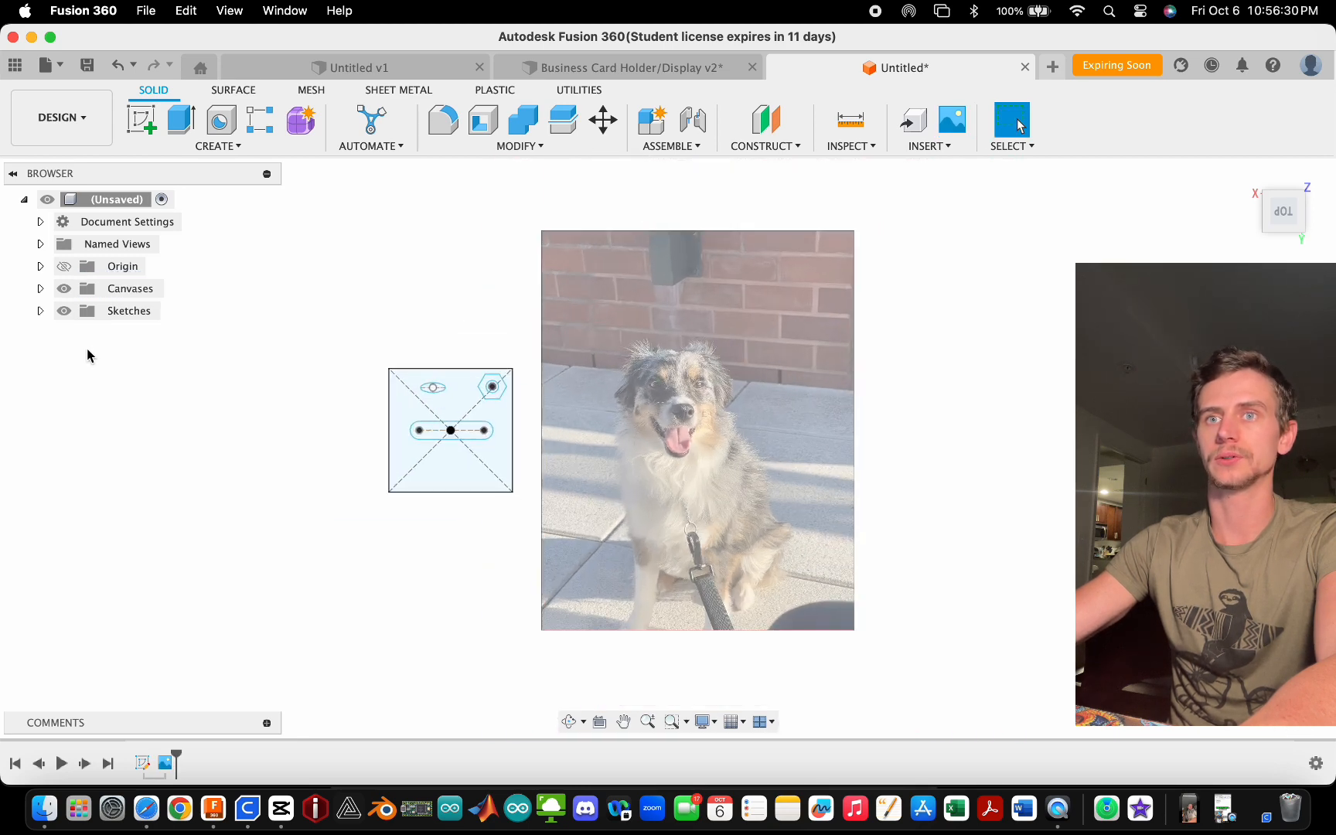
- Expand Canvases and toggle the IMG_4917 canvas's visibility, leaving it shown
left_click(40, 288)
left_click(86, 312)
left_click(85, 312)
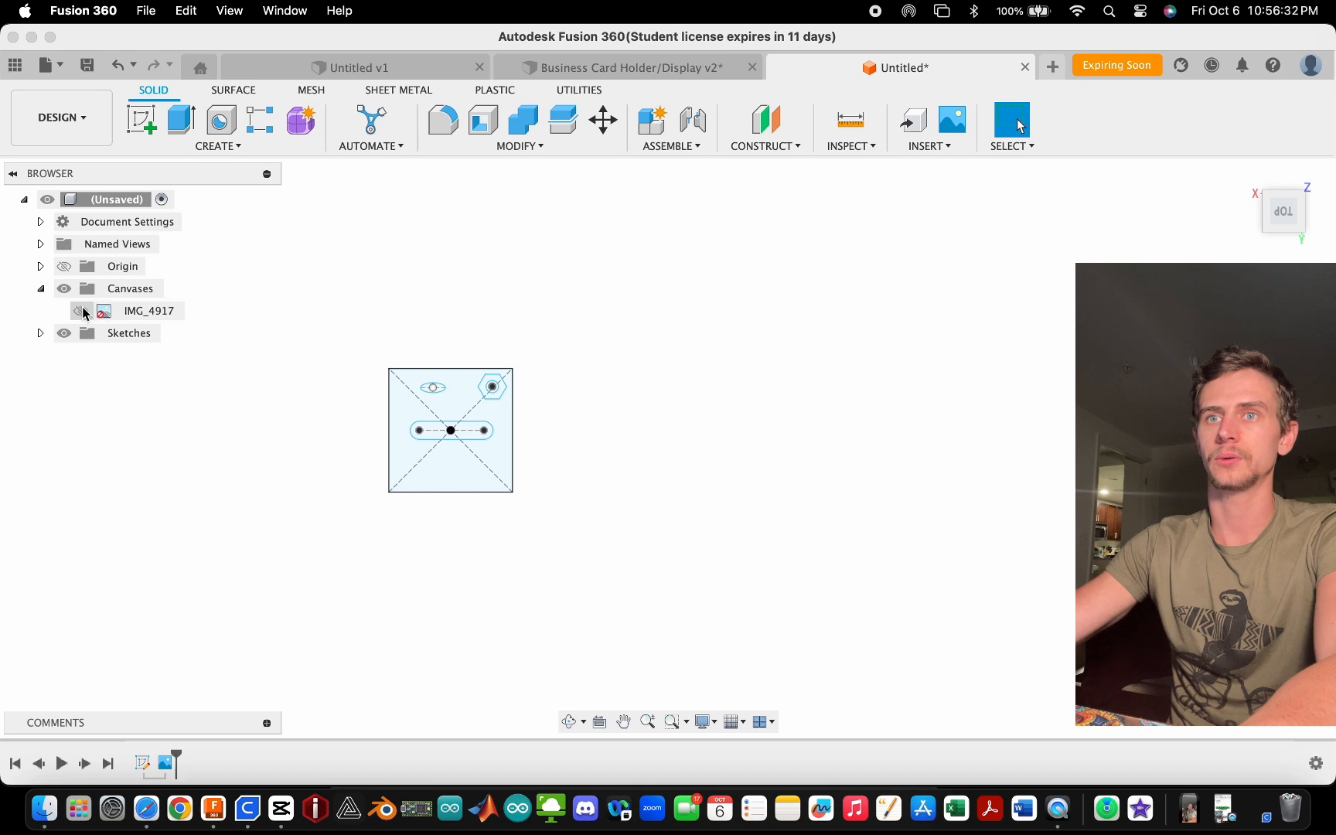
left_click(84, 311)
left_click(82, 312)
left_click(83, 312)
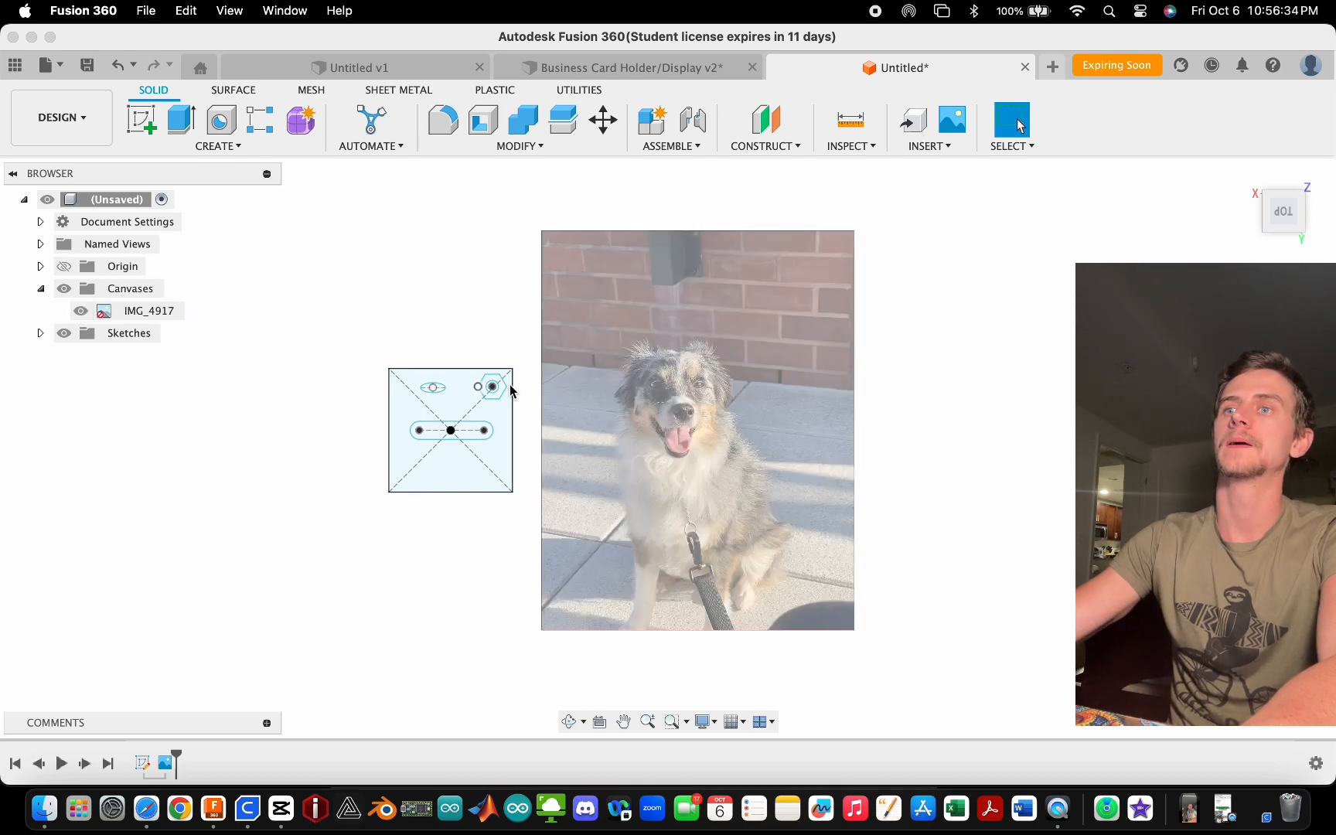
scroll(734, 415, "up", 3)
scroll(661, 418, "down", 2)
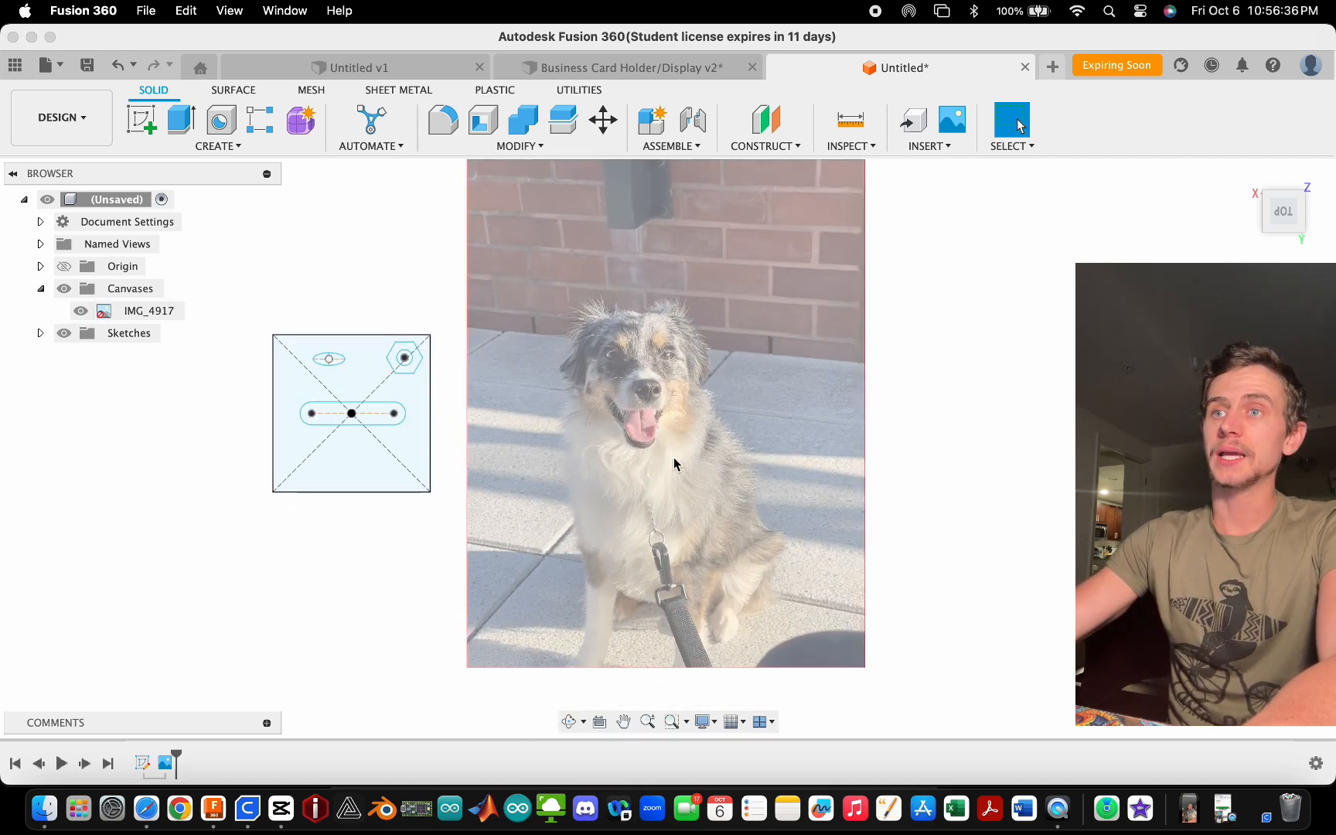
scroll(674, 462, "up", 2)
scroll(673, 463, "up", 1)
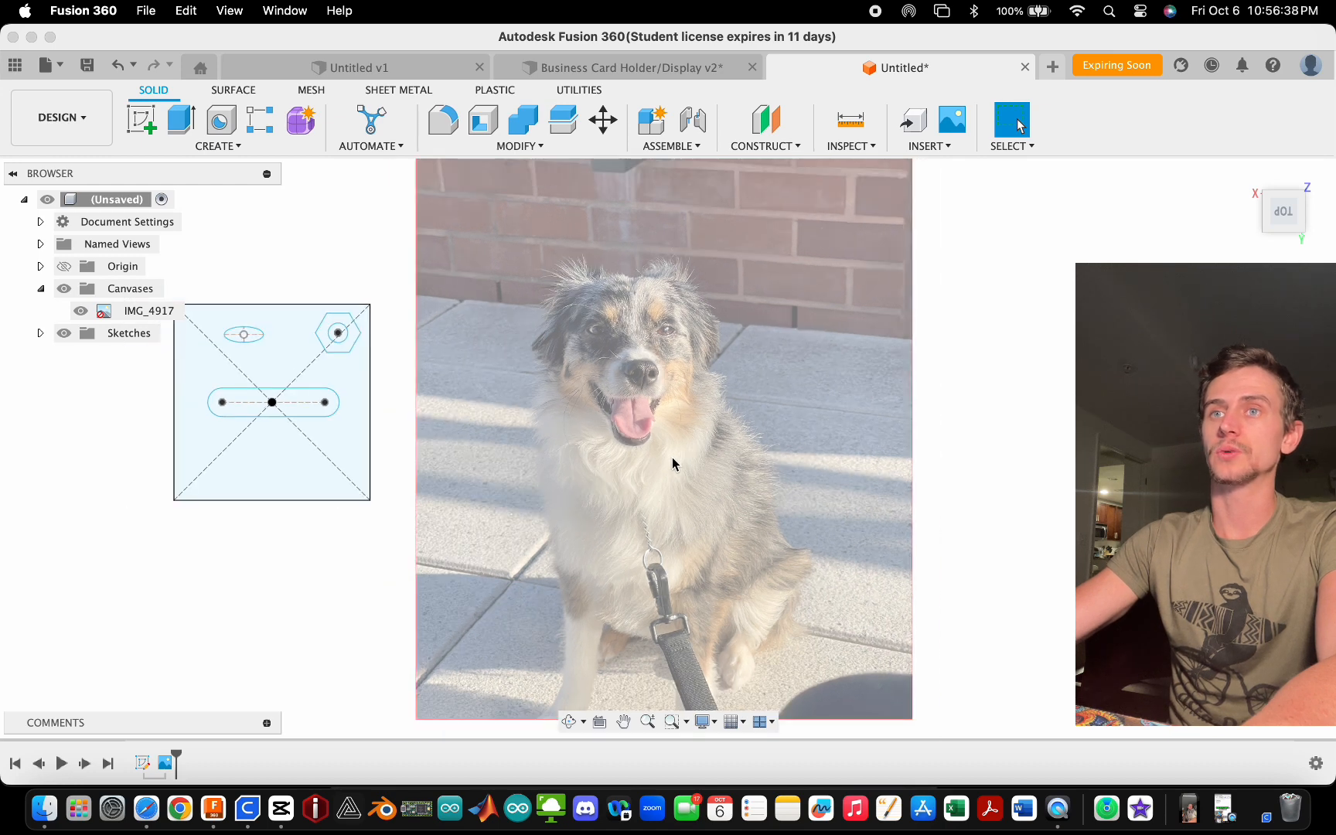
- Edit and finish Sketch2, then start a new sketch on the square profile
left_click(217, 151)
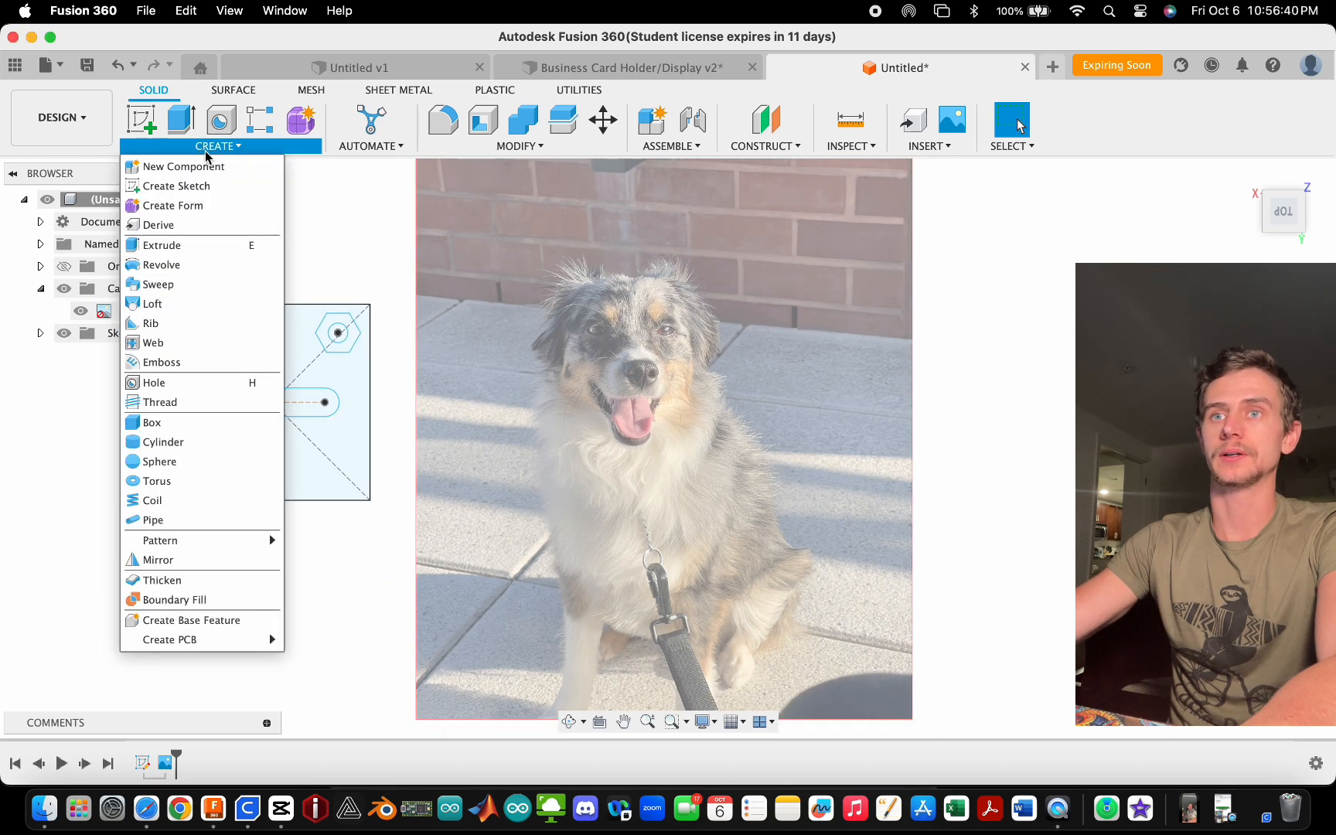
left_click(209, 155)
left_click(40, 333)
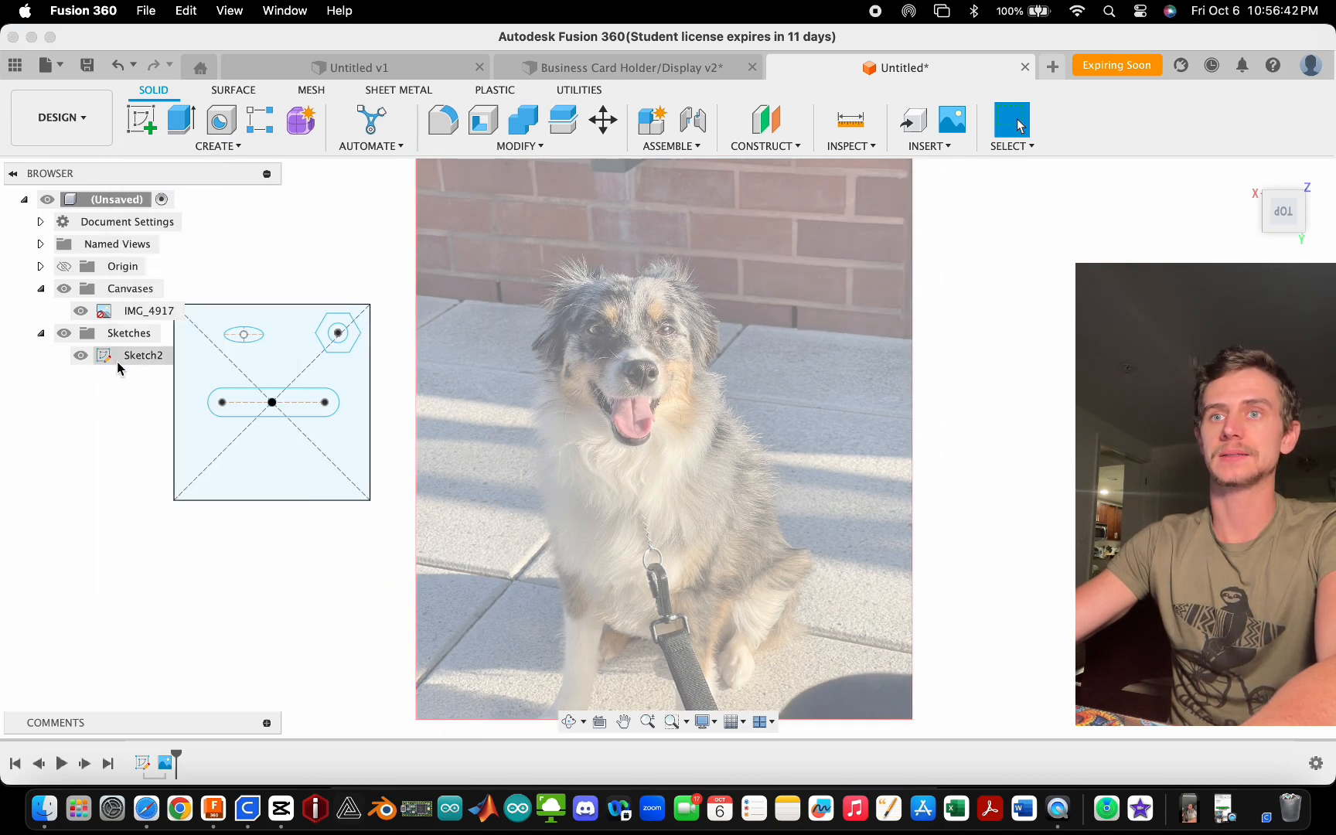
left_click(143, 357)
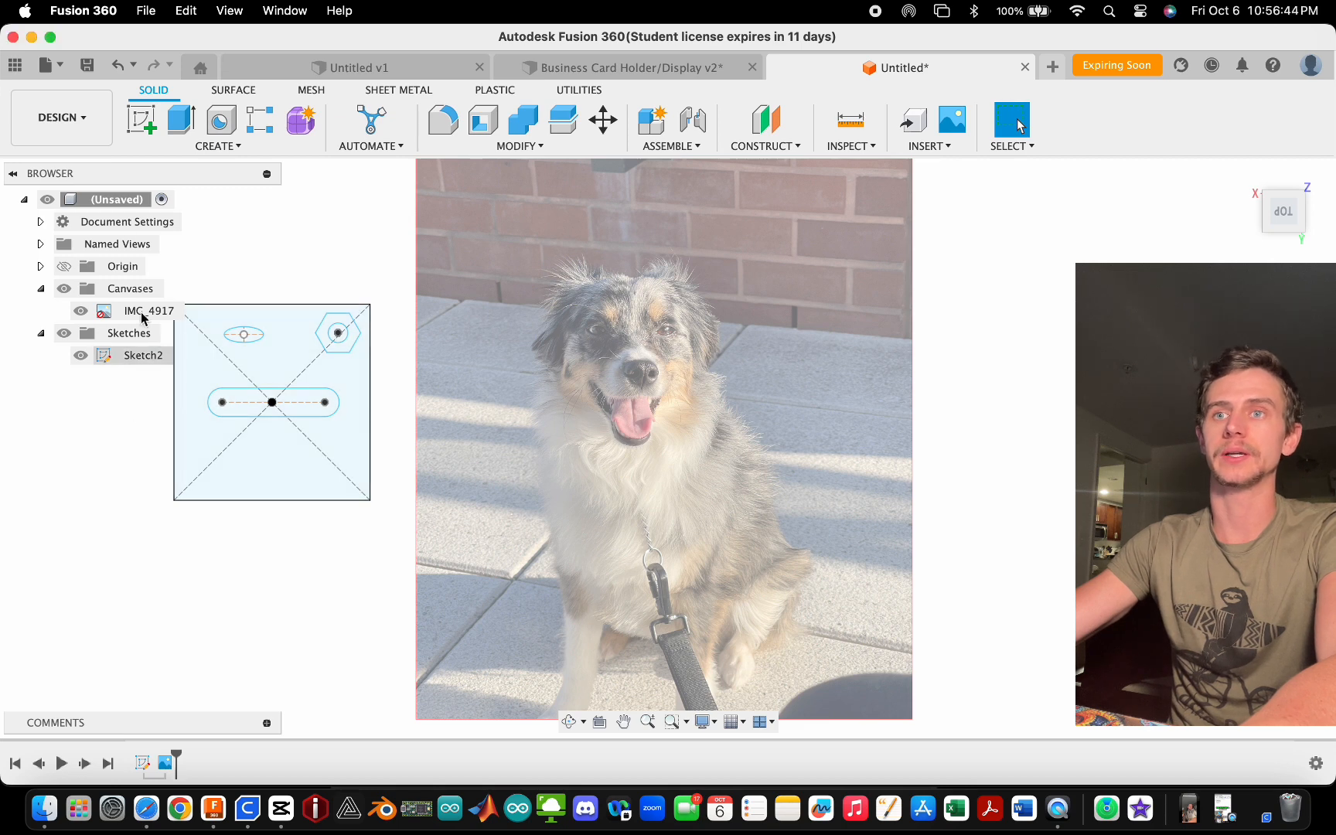
left_click(138, 122)
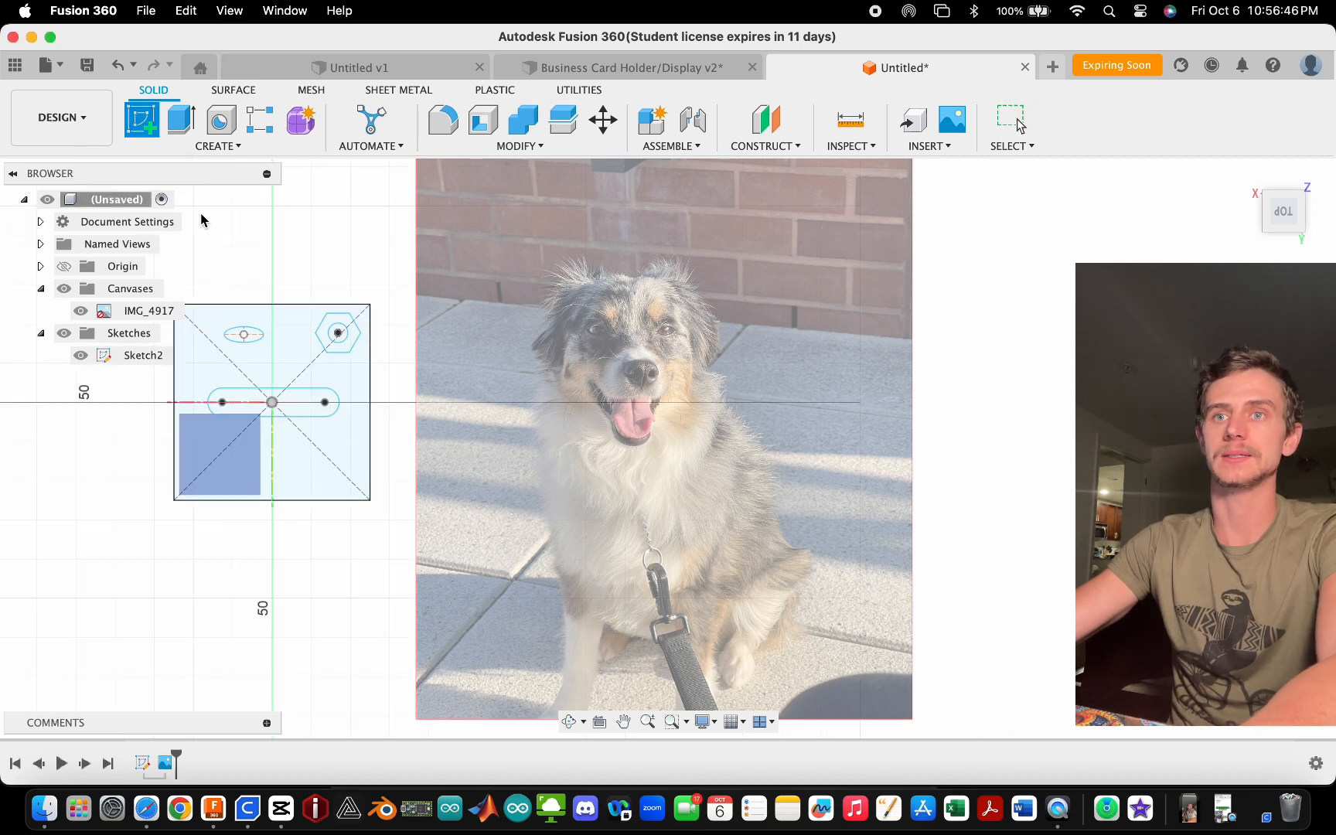
key("Escape")
double_click(141, 357)
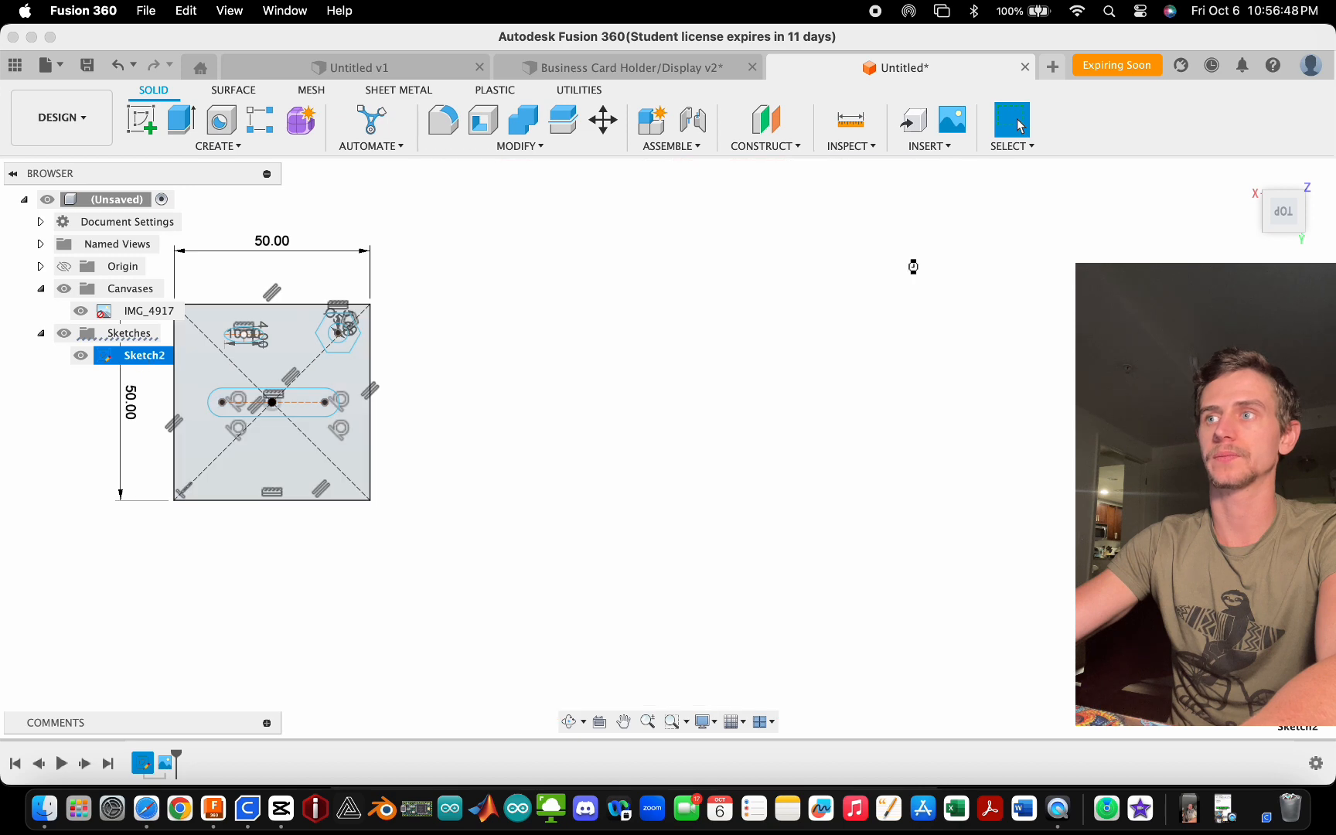
left_click(1268, 122)
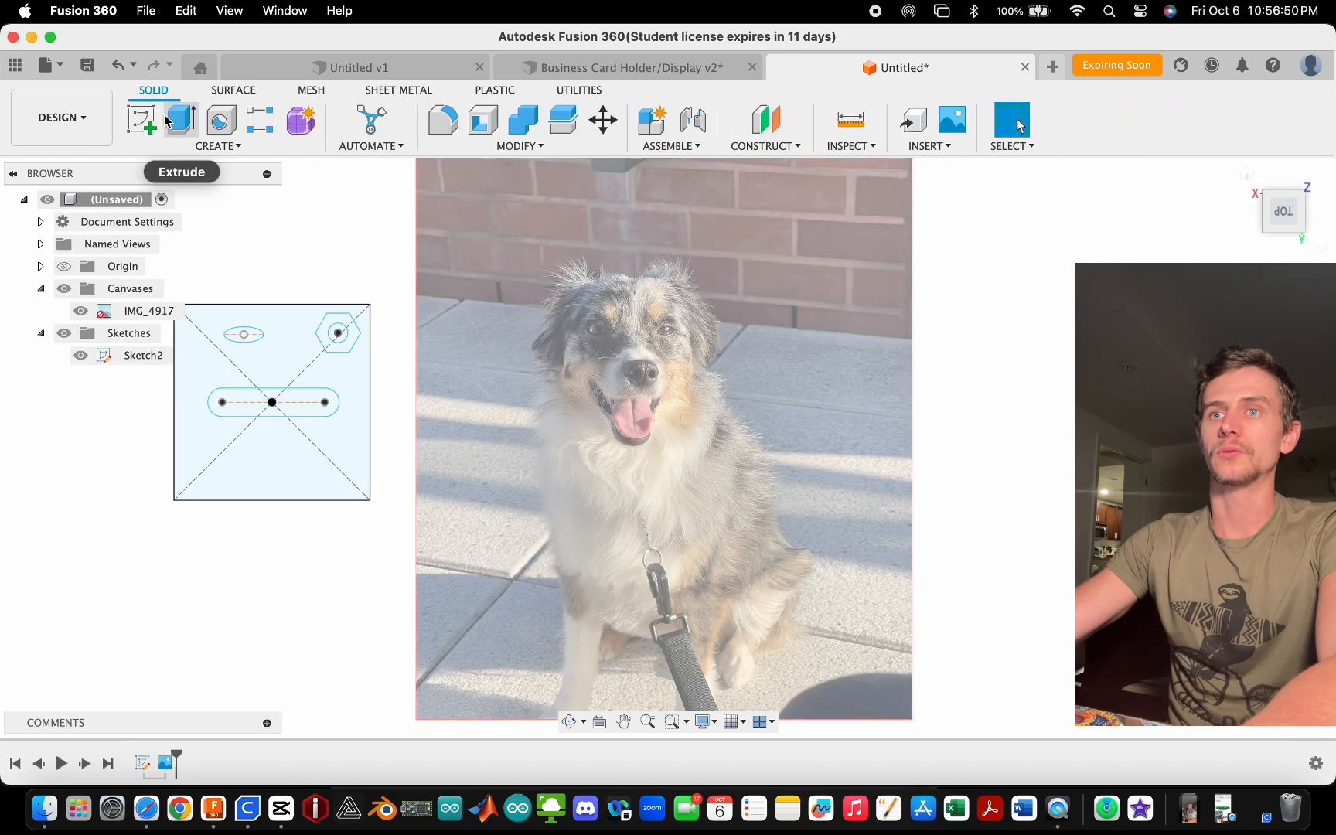
left_click(198, 478)
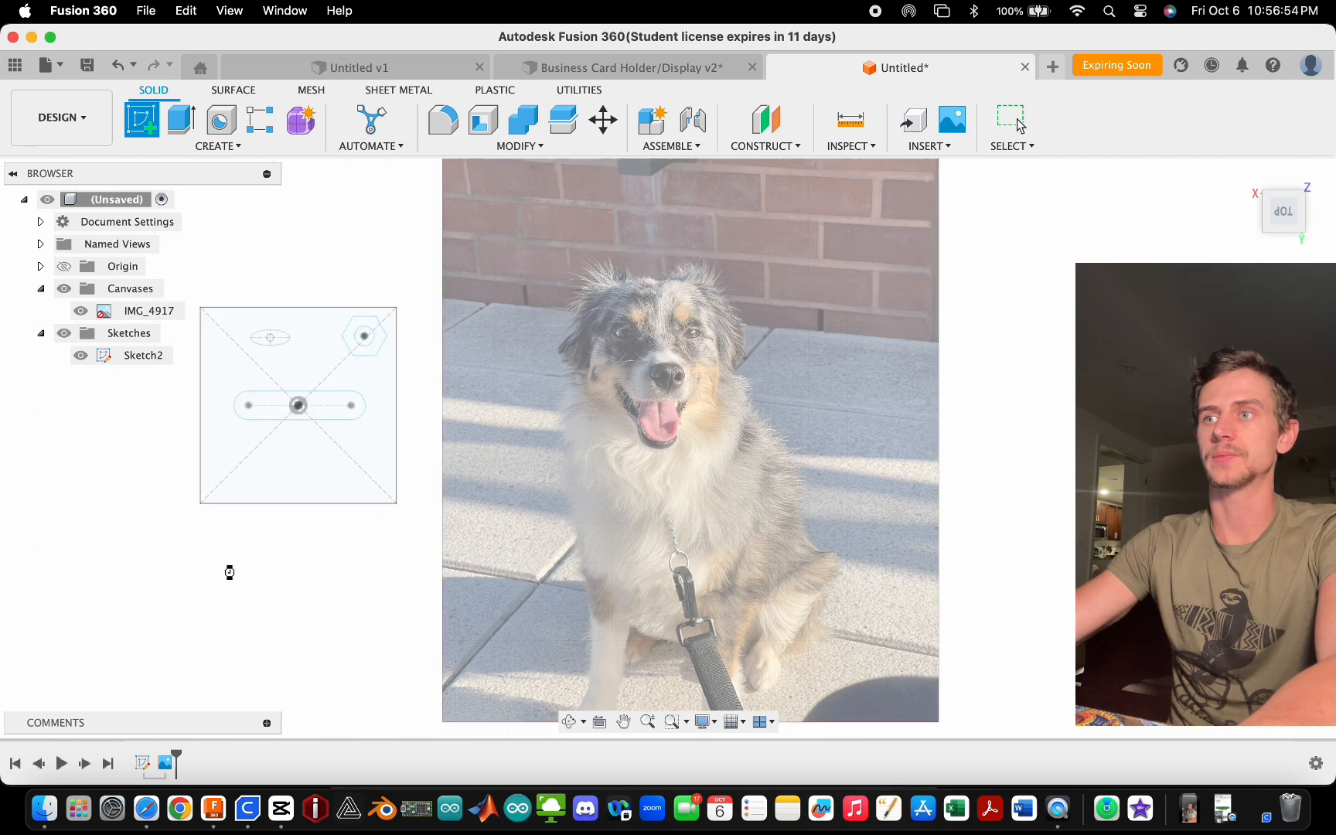
- Choose the Fit Point Spline tool and zoom in on the dog photo
scroll(224, 426, "down", 4)
scroll(889, 484, "up", 2)
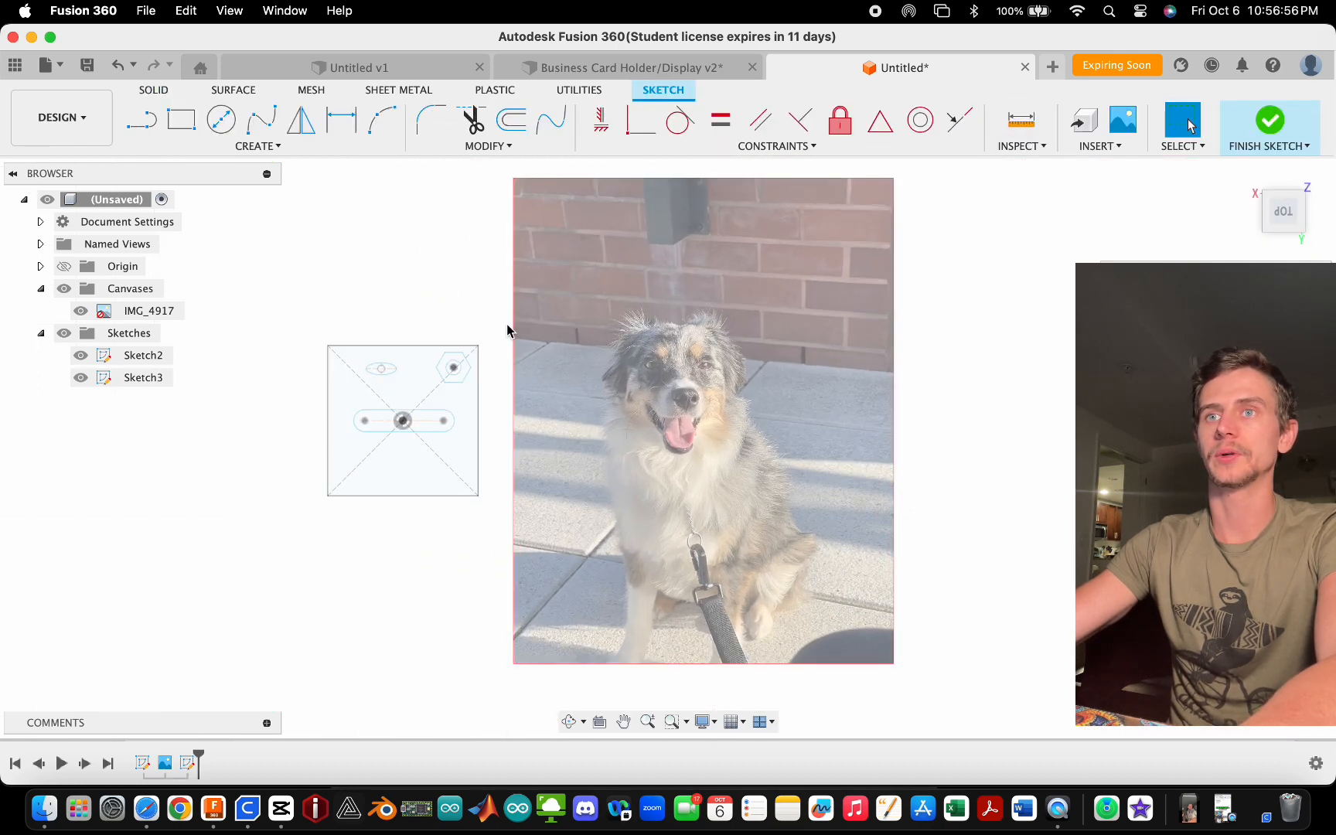
left_click(258, 146)
mouse_move(197, 302)
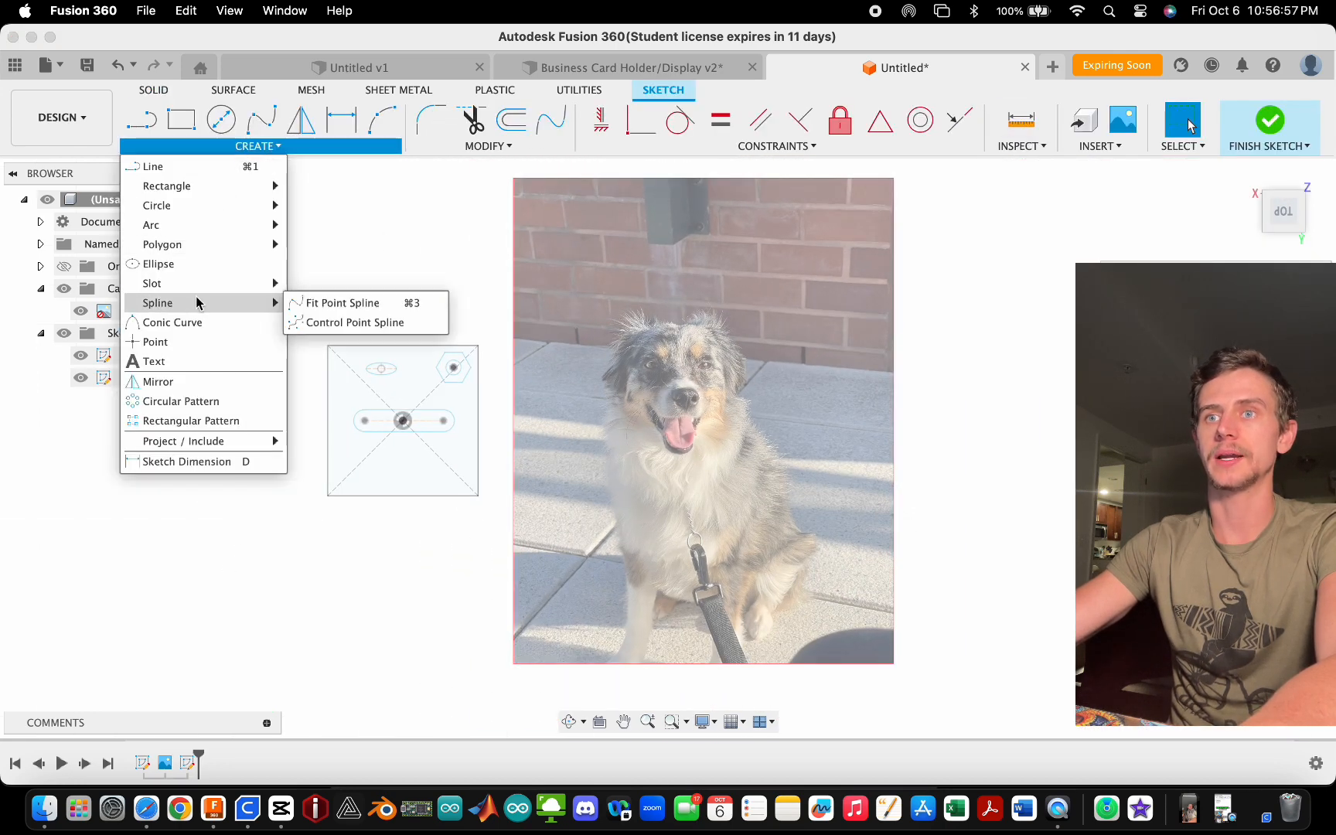
left_click(334, 303)
scroll(829, 477, "up", 2)
scroll(610, 501, "down", 2)
scroll(681, 583, "up", 2)
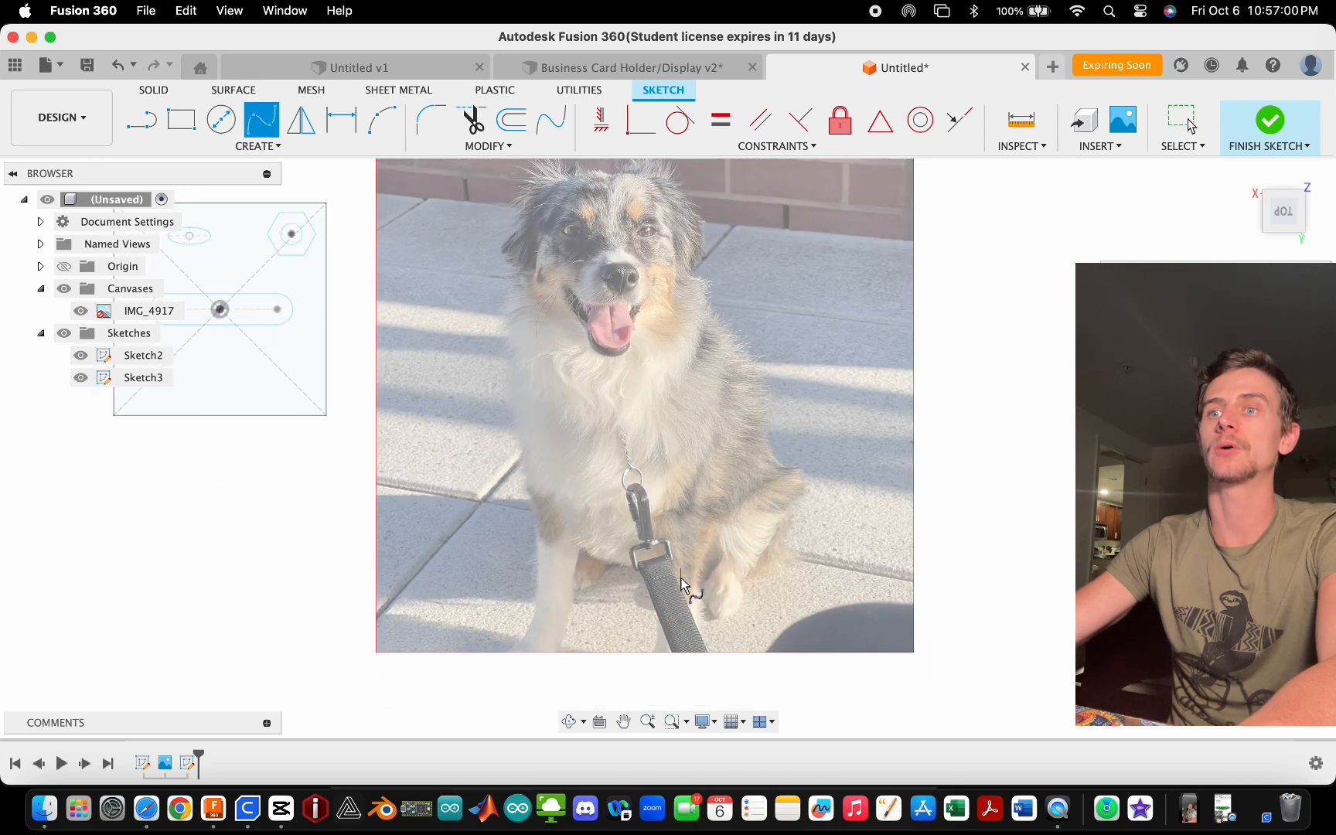
scroll(578, 652, "up", 2)
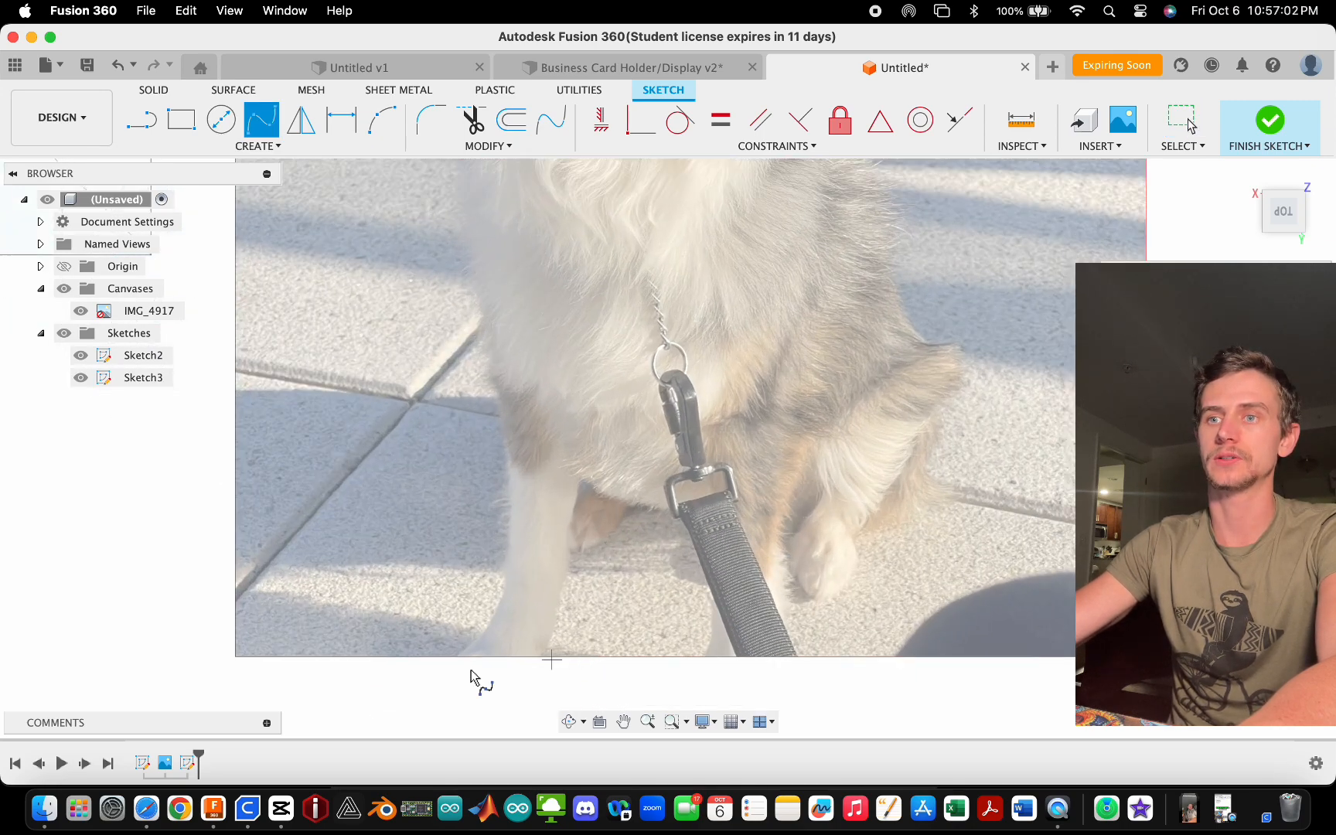
scroll(470, 668, "up", 2)
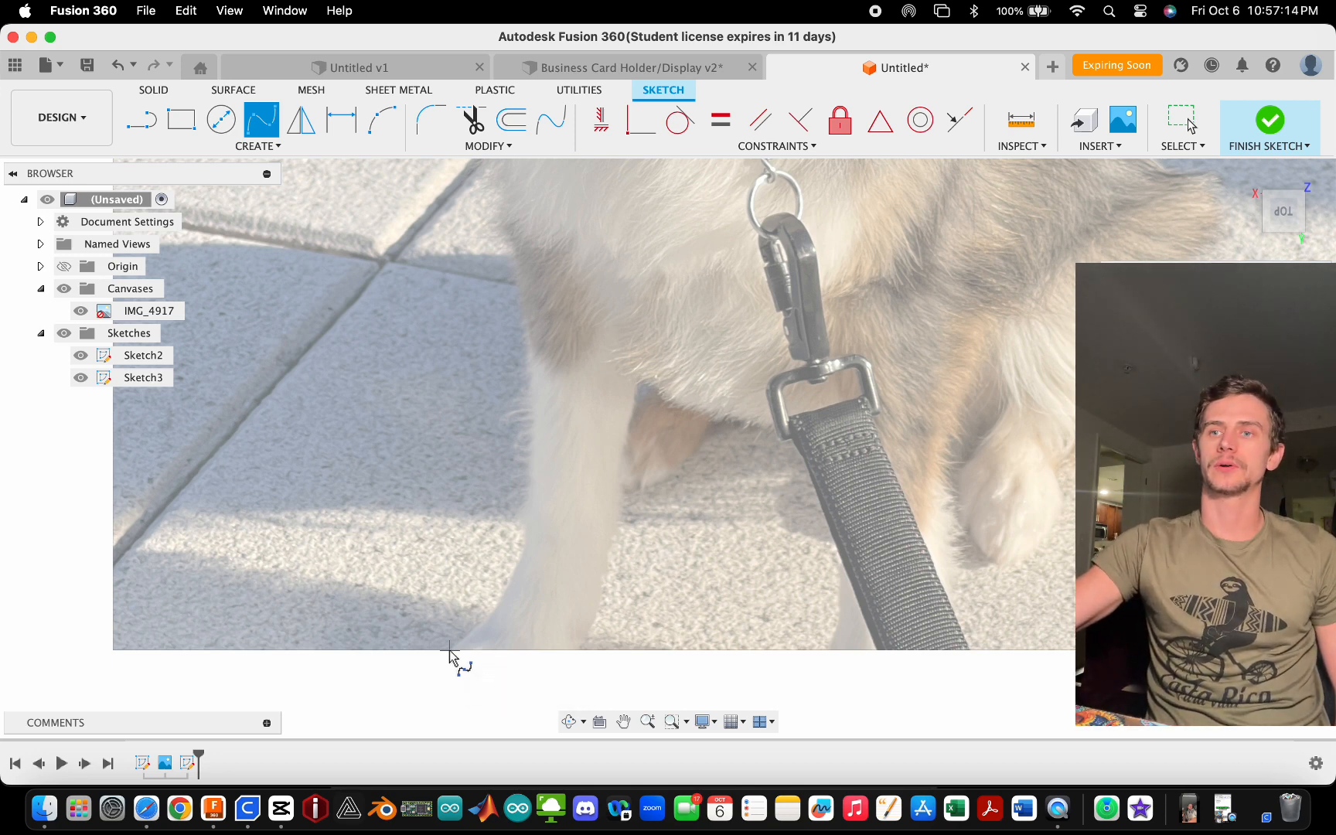
- Trace spline points from the bottom of the dog's left front leg up its left side
left_click(449, 650)
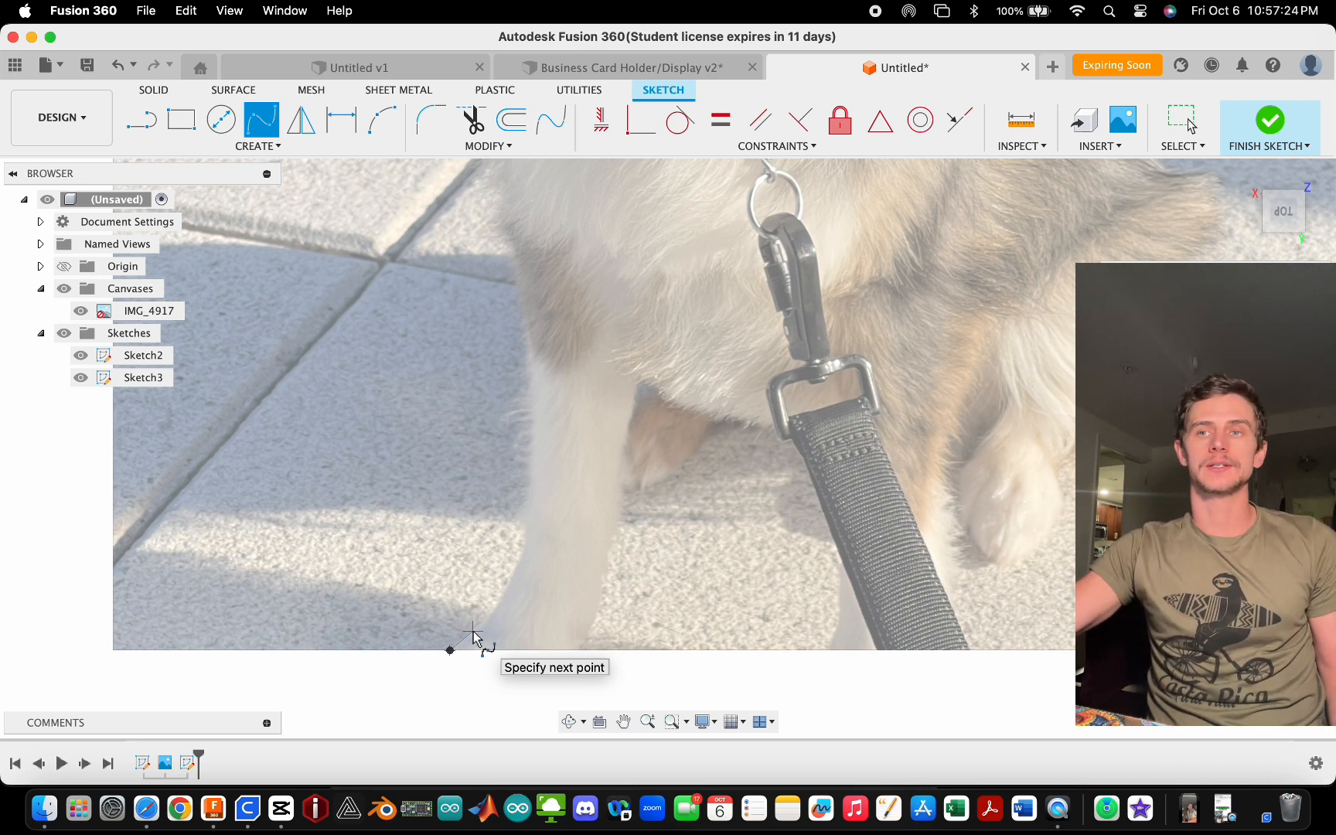
left_click(473, 630)
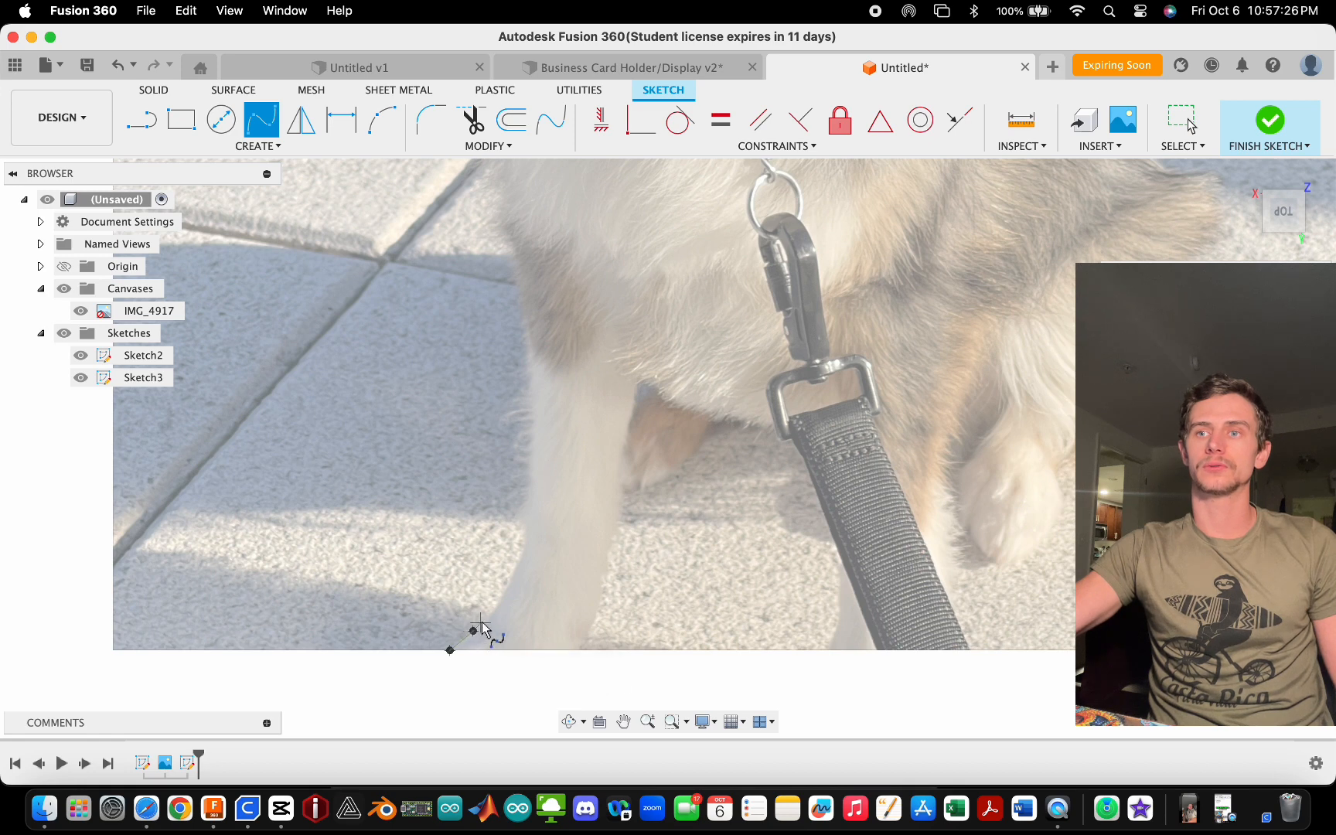
left_click(509, 588)
left_click(524, 556)
left_click(526, 512)
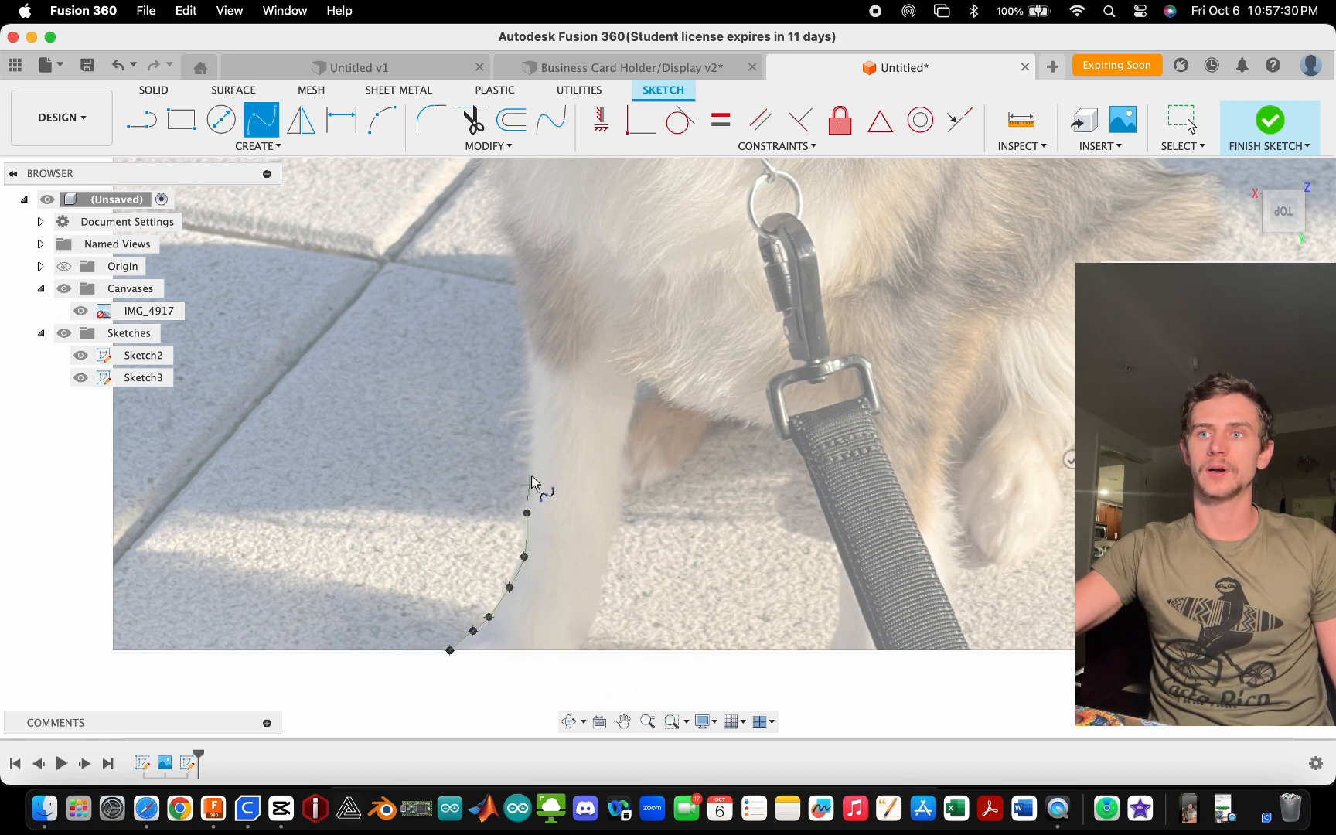
left_click(532, 454)
left_click(532, 389)
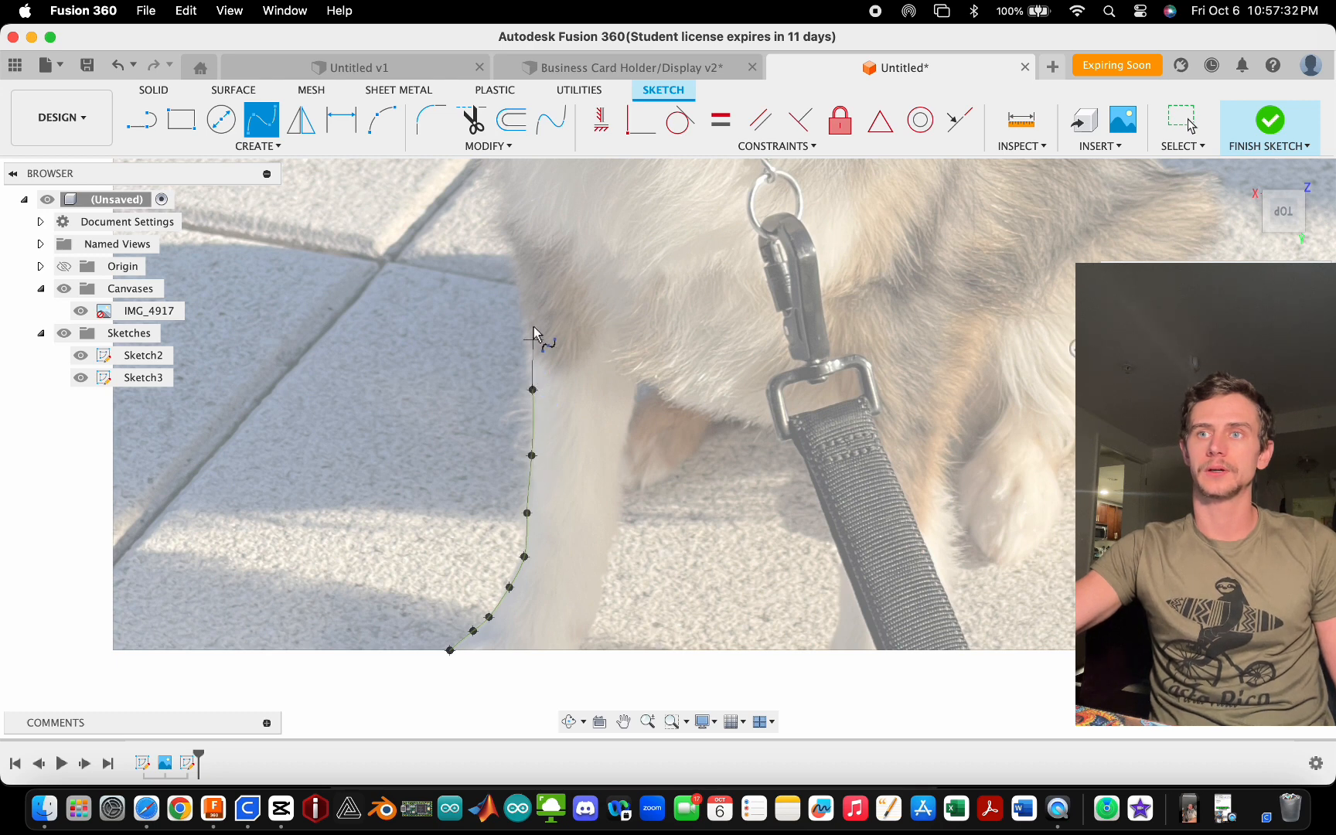
left_click(525, 297)
left_click(508, 230)
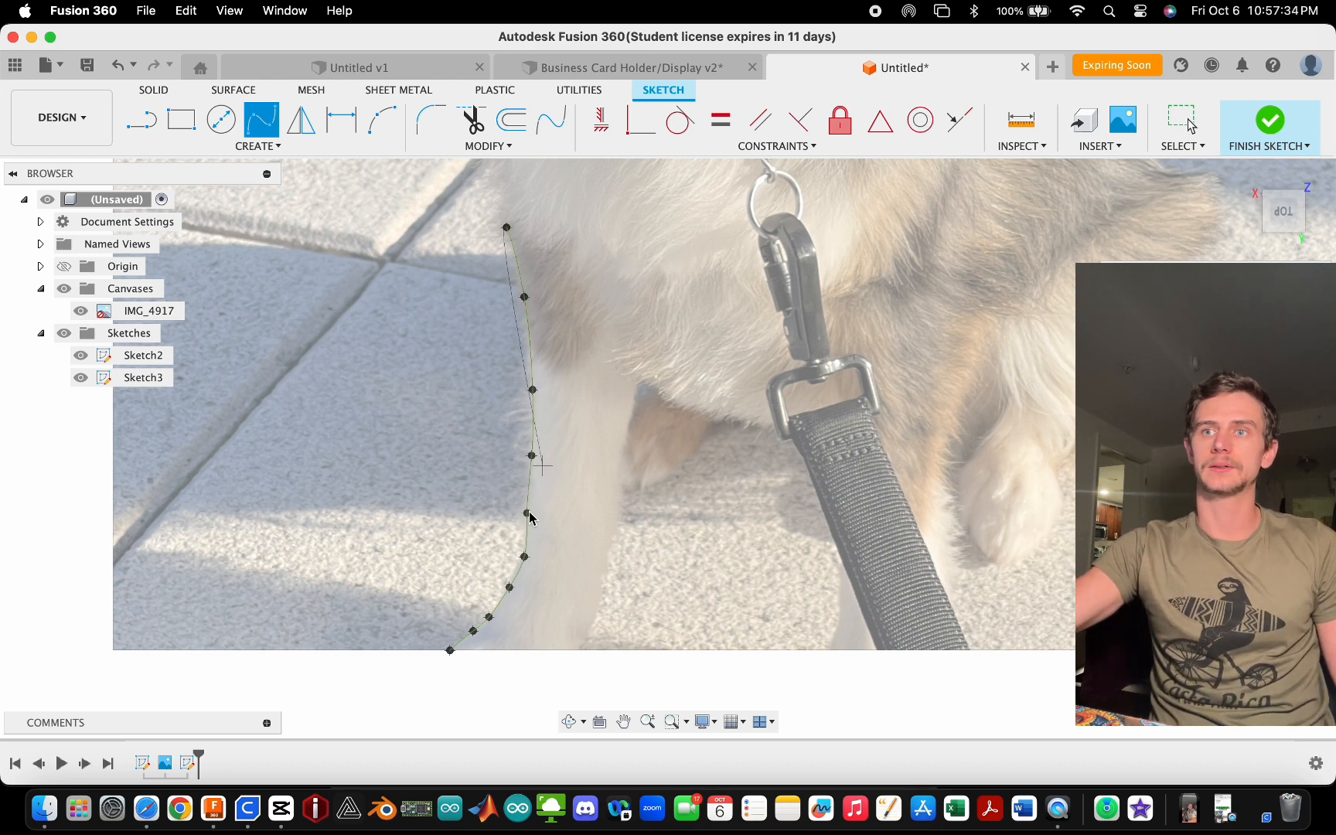
scroll(514, 658, "down", 4)
scroll(514, 657, "down", 2)
scroll(516, 463, "up", 5)
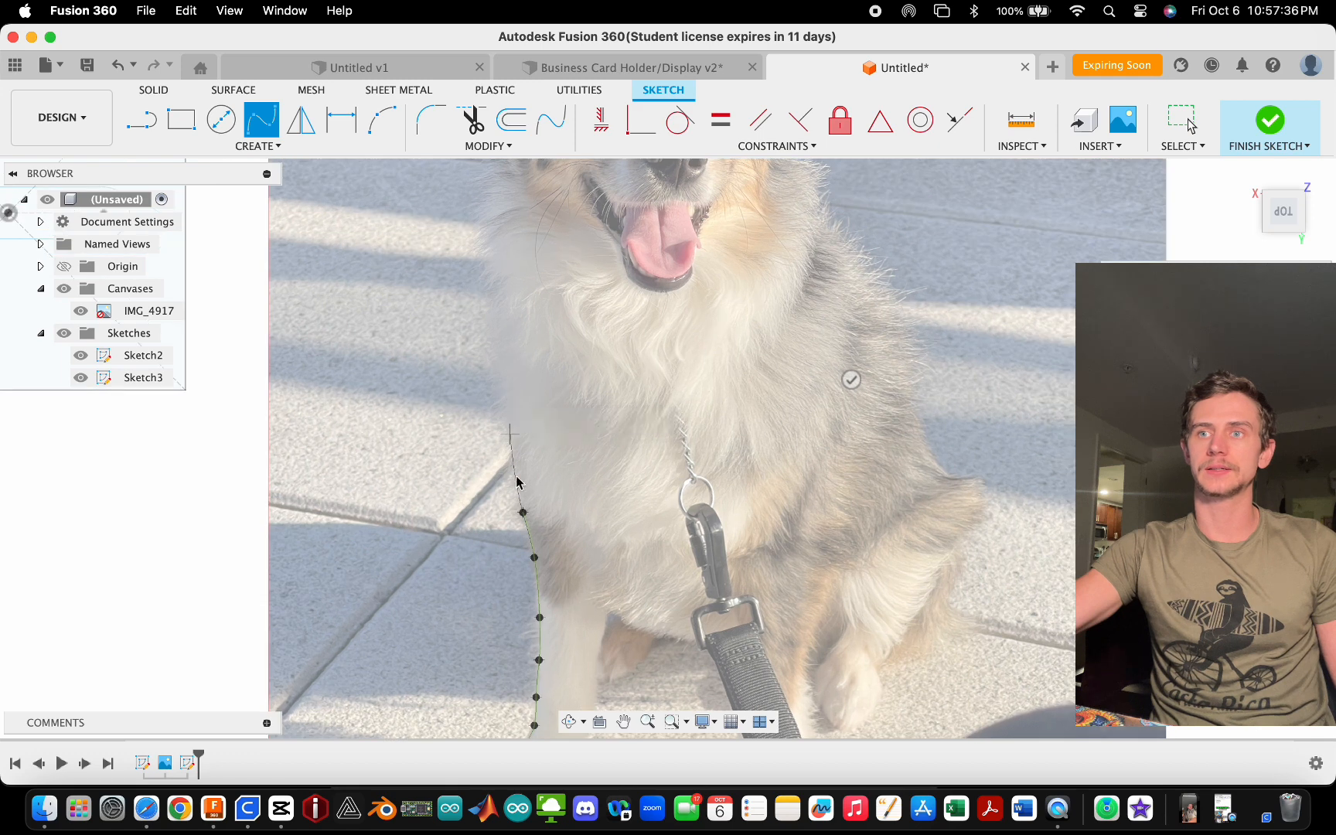
- Extend the spline up the dog's chest and left shoulder toward the head
left_click(523, 480)
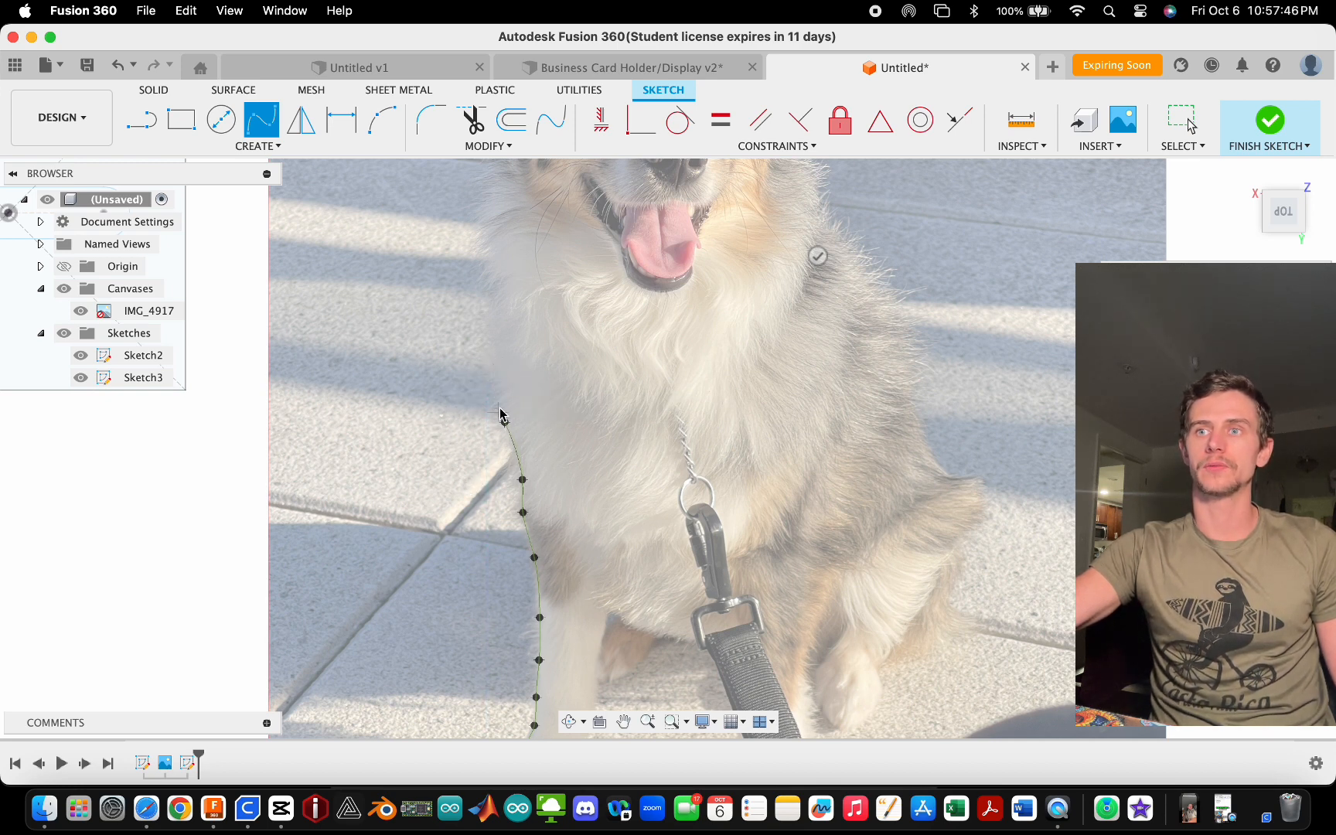
left_click(496, 364)
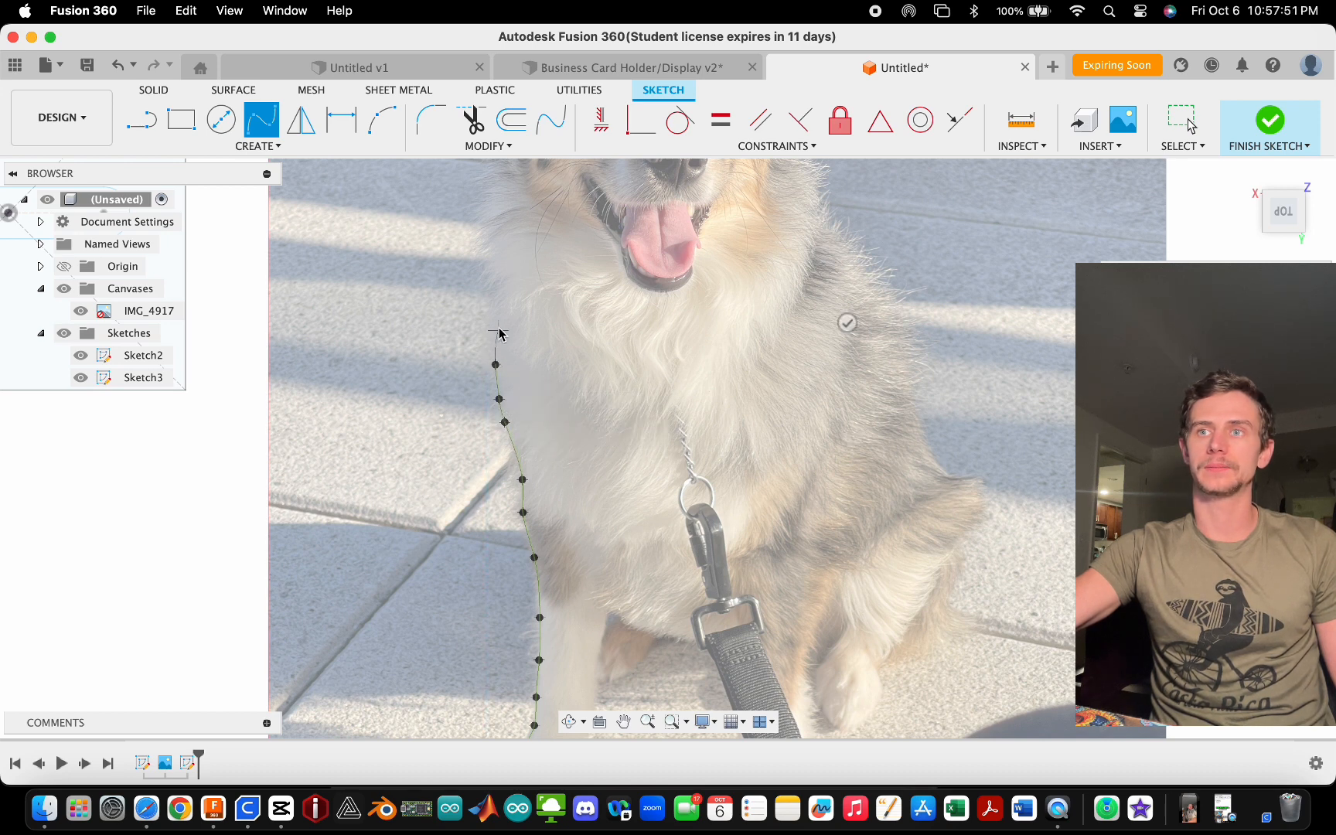
left_click(487, 218)
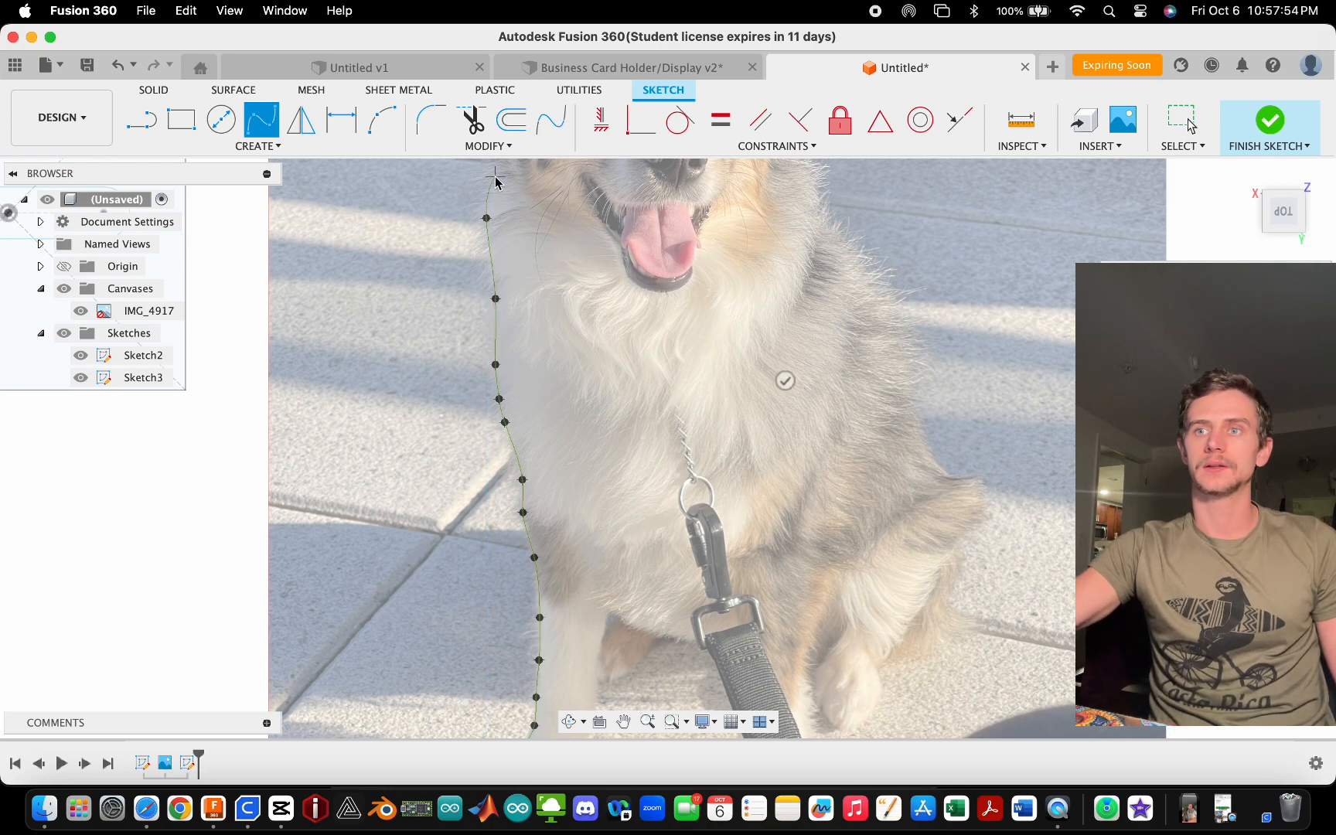
scroll(480, 526, "down", 5)
scroll(496, 347, "up", 3)
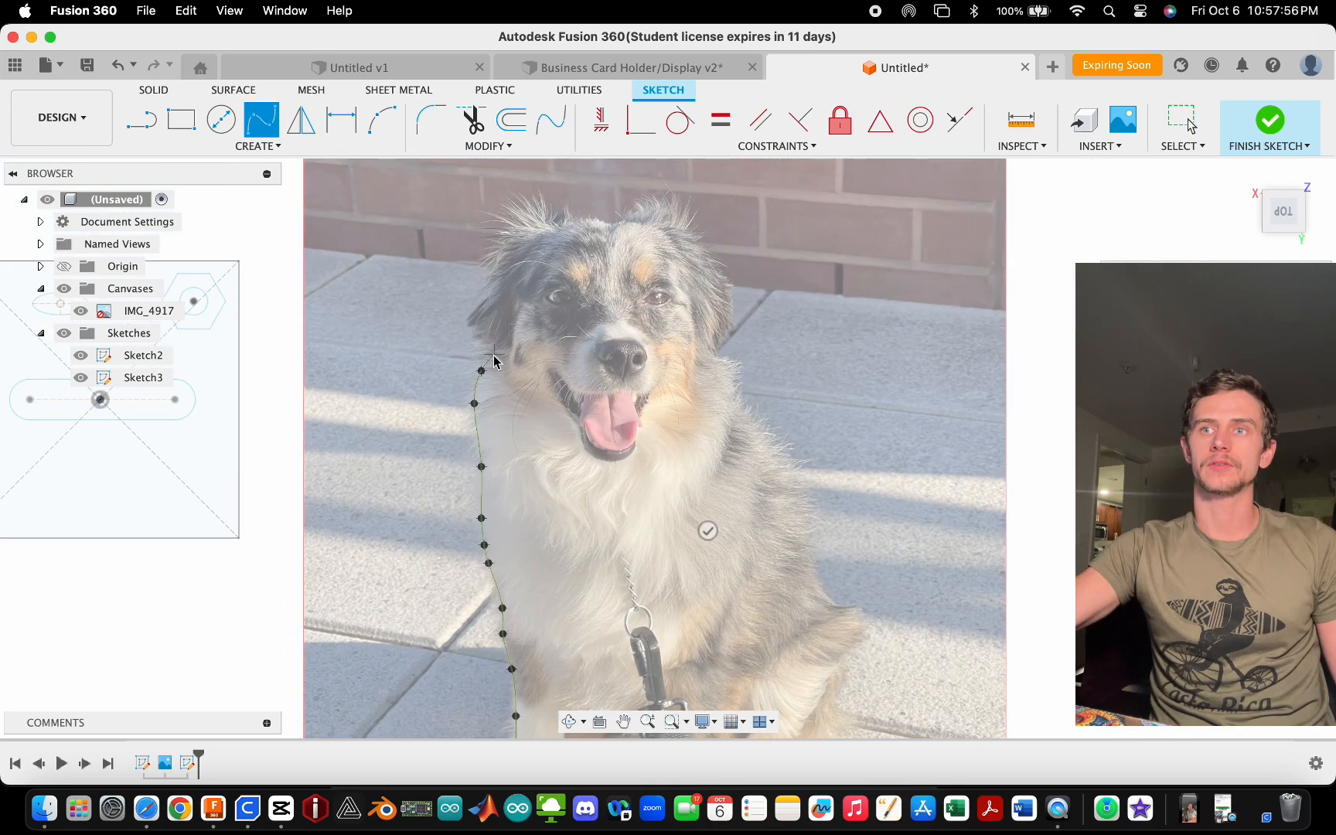
scroll(493, 360, "up", 2)
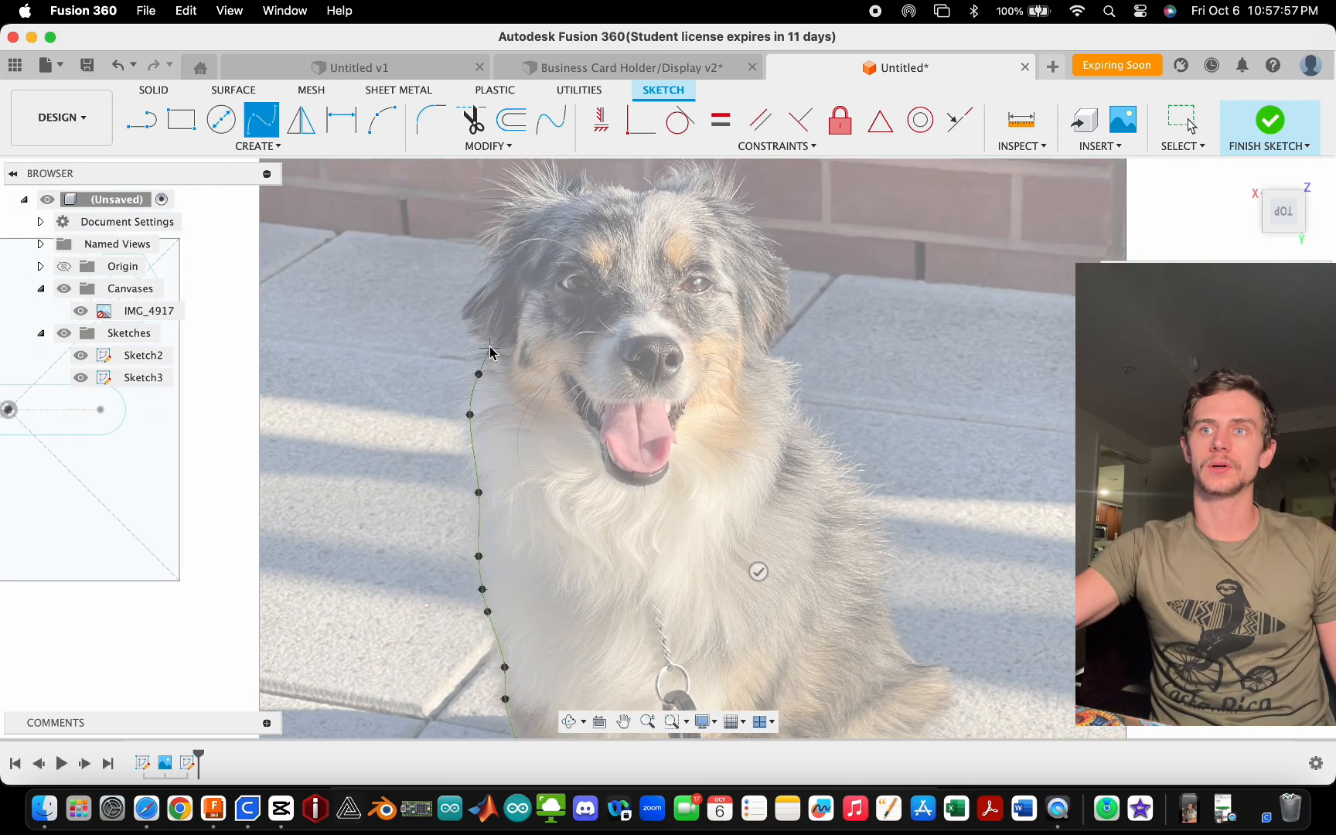
- Trace the spline around the dog's left ear and across the top of its head
left_click(475, 295)
left_click(484, 282)
left_click(498, 259)
left_click(496, 230)
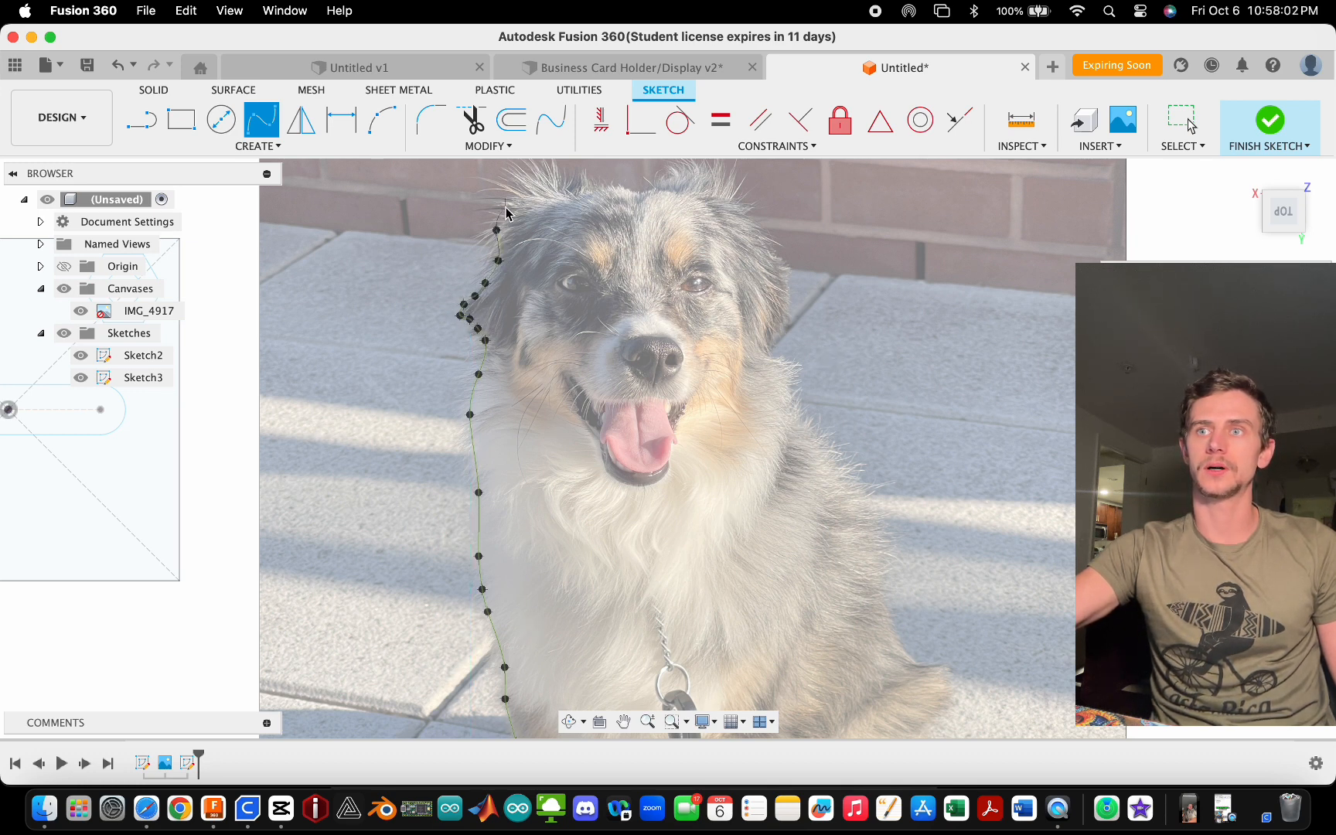
left_click(506, 207)
left_click(525, 191)
left_click(554, 189)
left_click(585, 187)
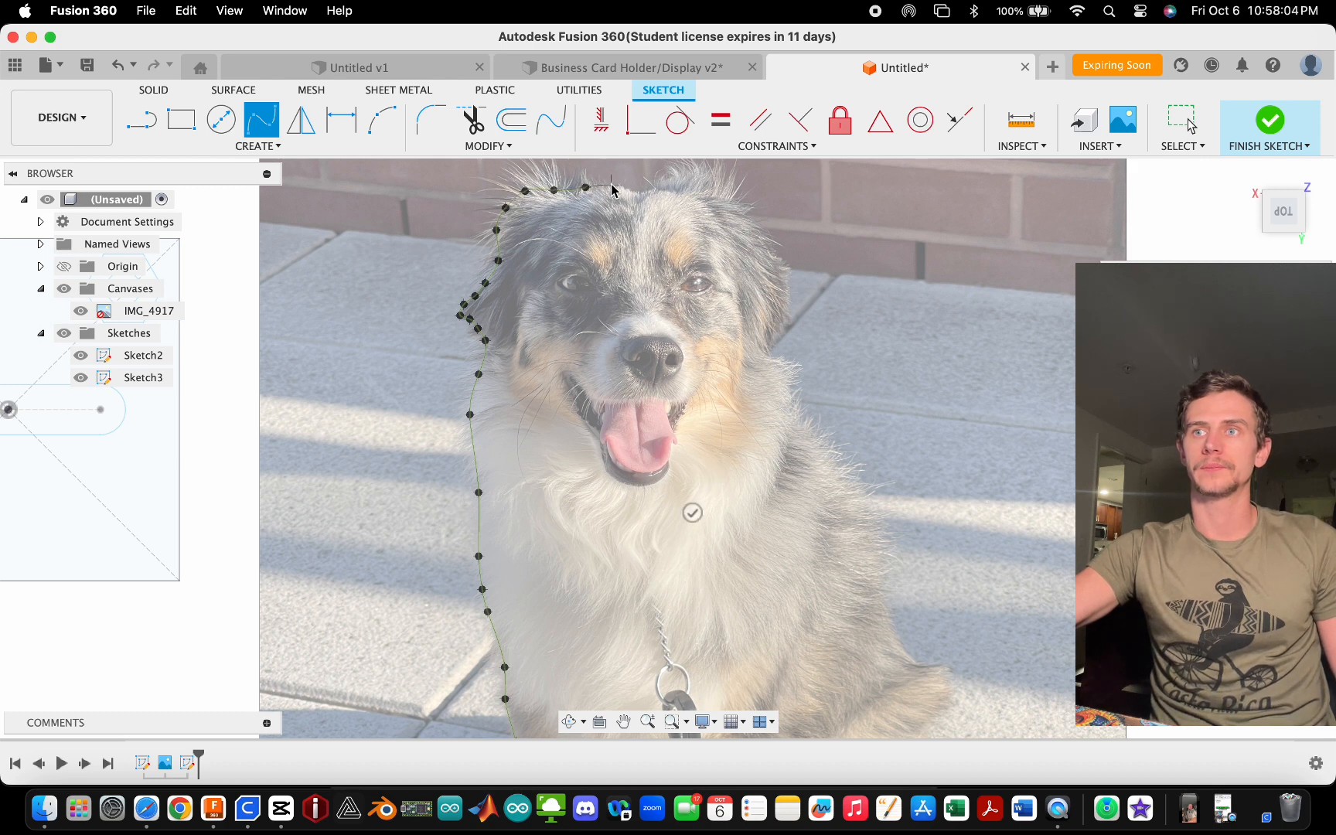
left_click(682, 184)
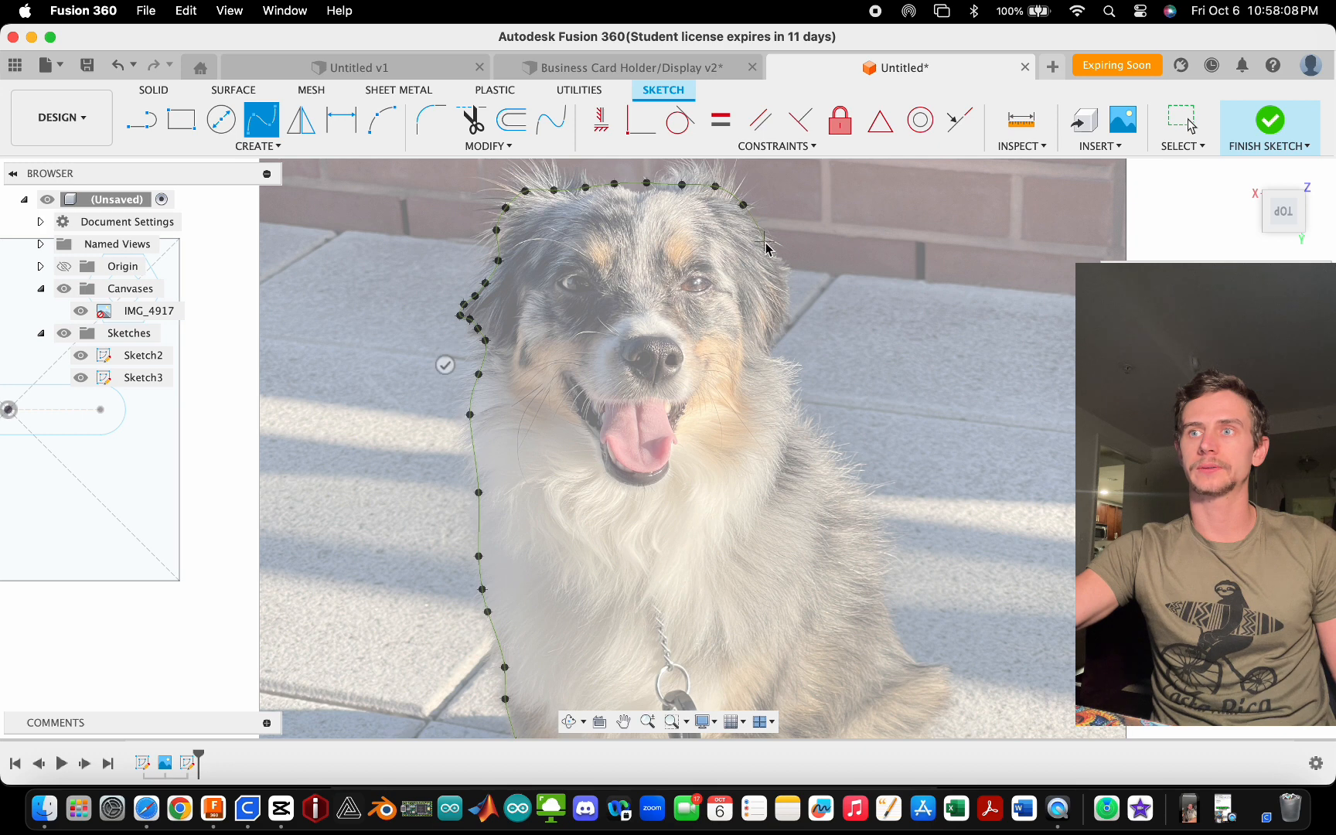
- Continue the spline down the right ear and cheek, then down the right side to the haunch
left_click(785, 274)
left_click(787, 292)
left_click(789, 306)
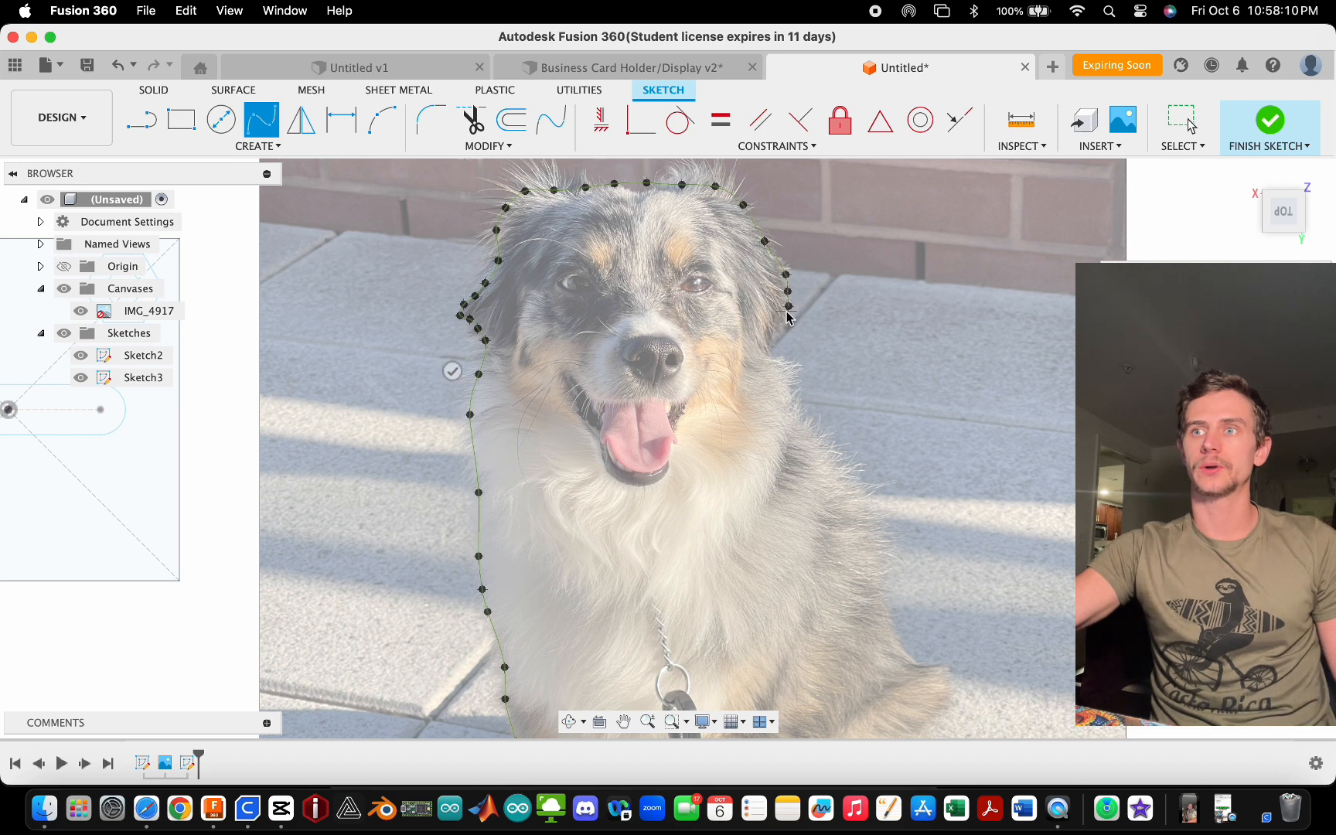
left_click(776, 356)
left_click(796, 360)
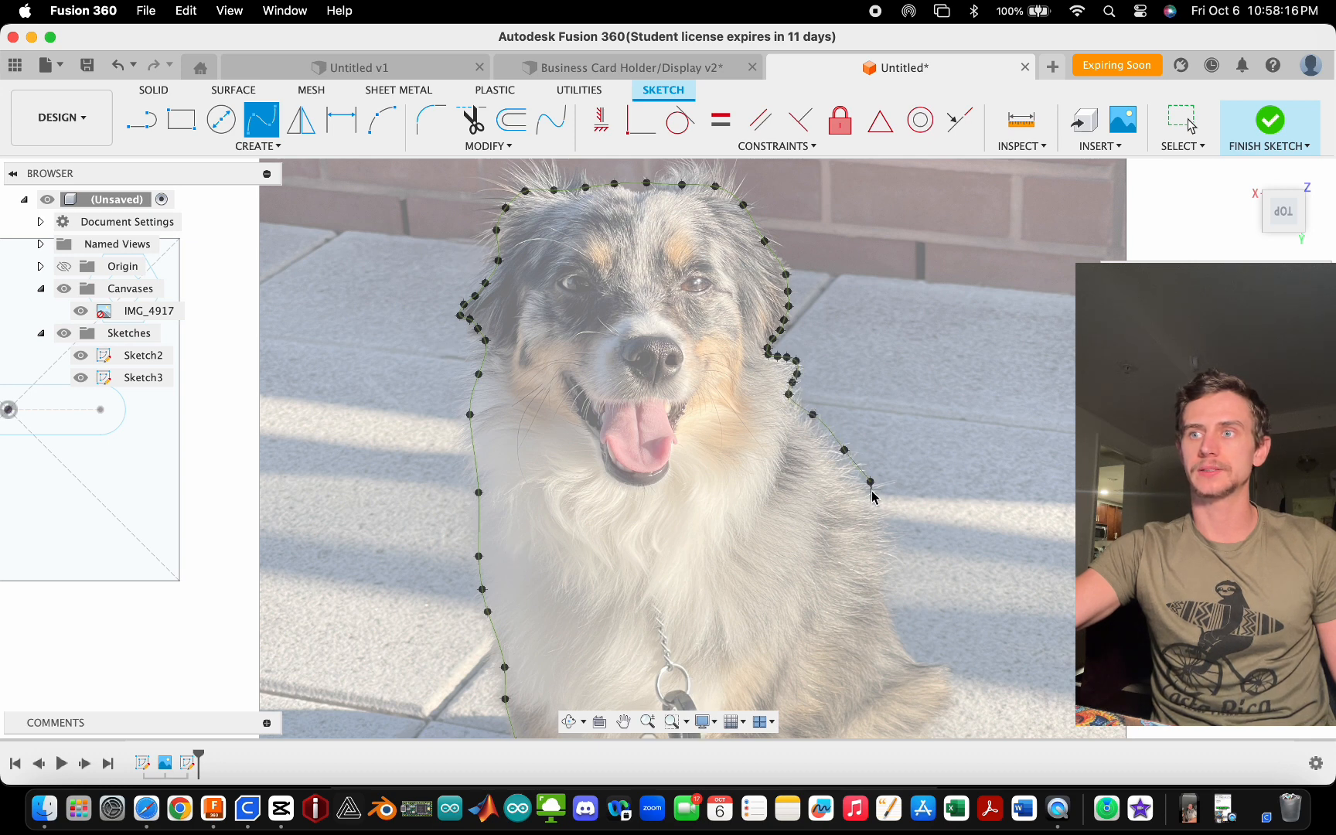
left_click(886, 597)
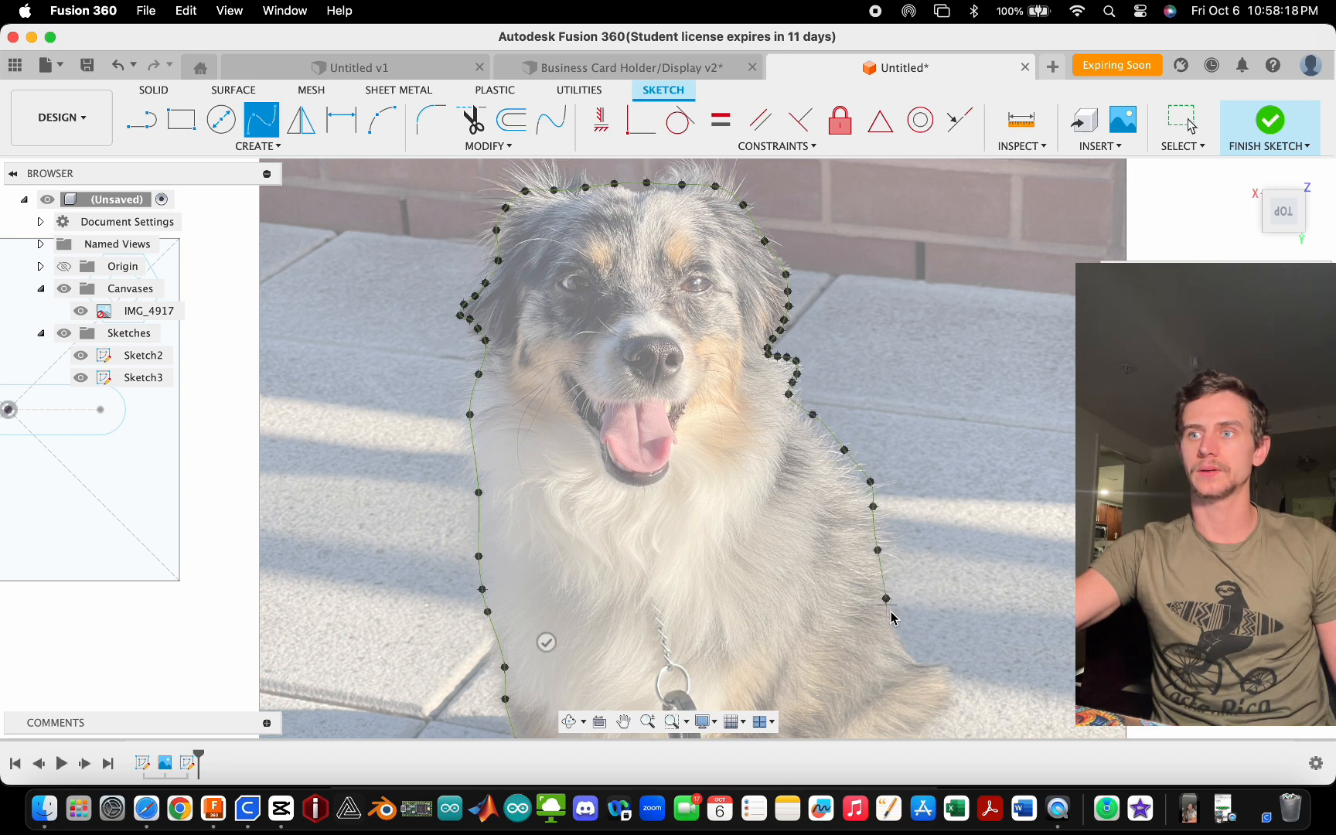
left_click(902, 629)
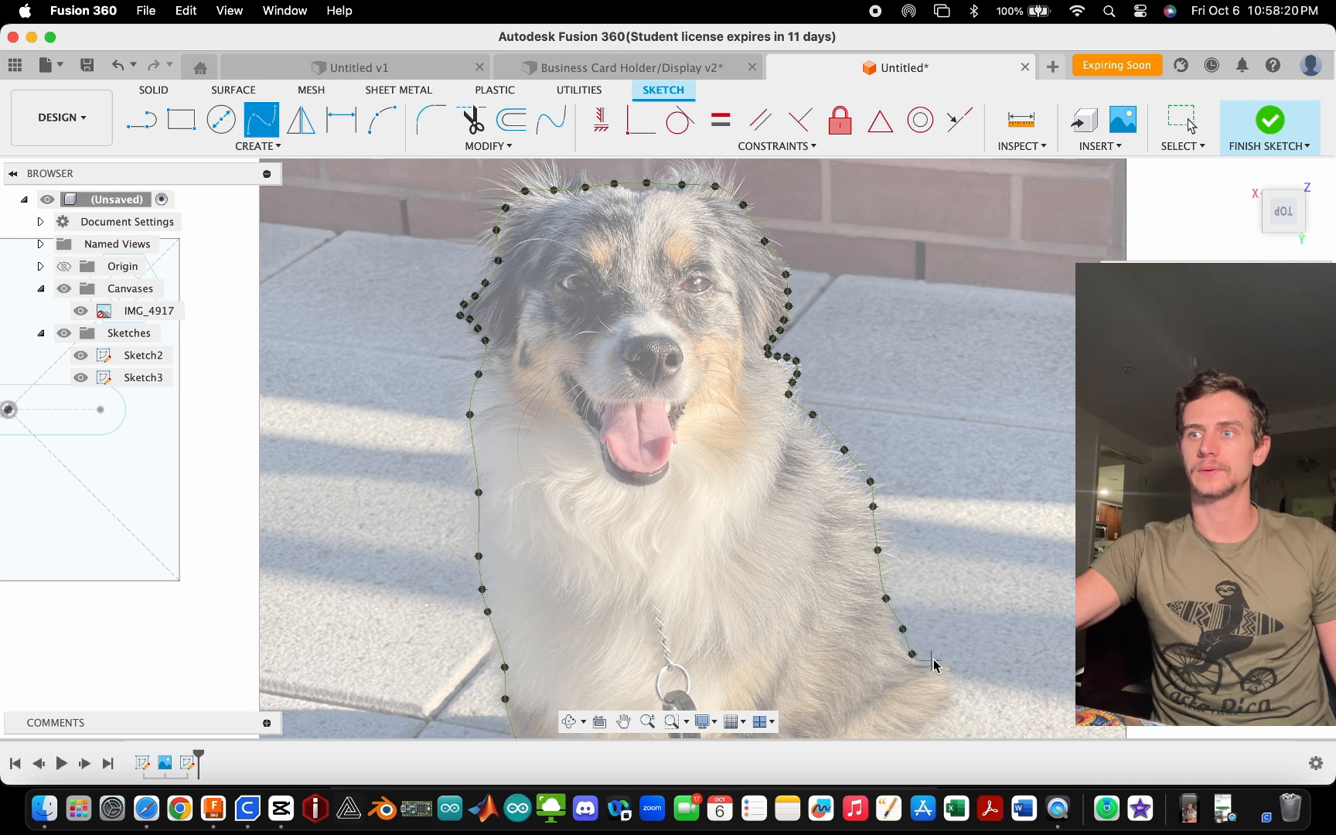
left_click(931, 661)
left_click(946, 664)
left_click(953, 681)
scroll(884, 450, "down", 4)
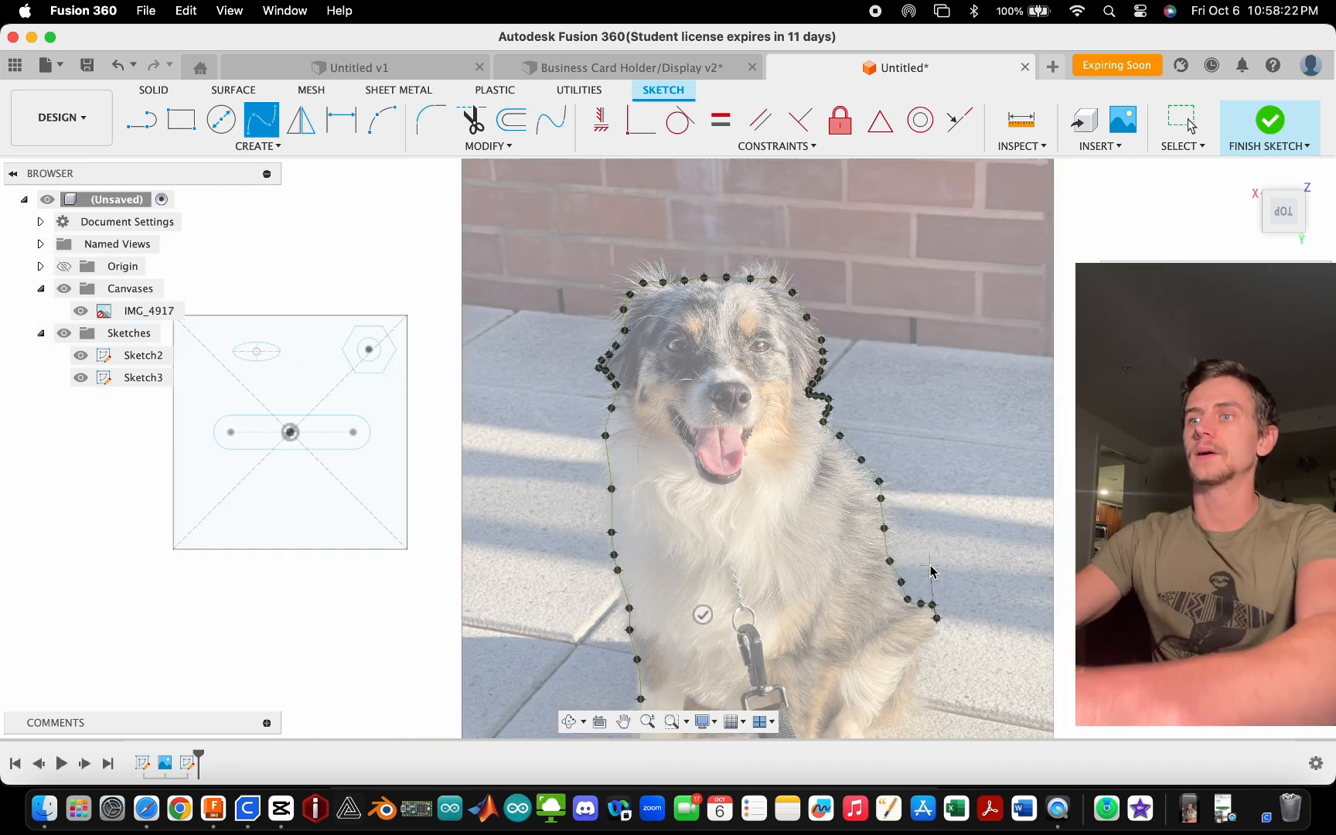
- Trace spline points down the dog's haunch, around the back foot and along its base
scroll(932, 618, "down", 3)
scroll(935, 647, "up", 4)
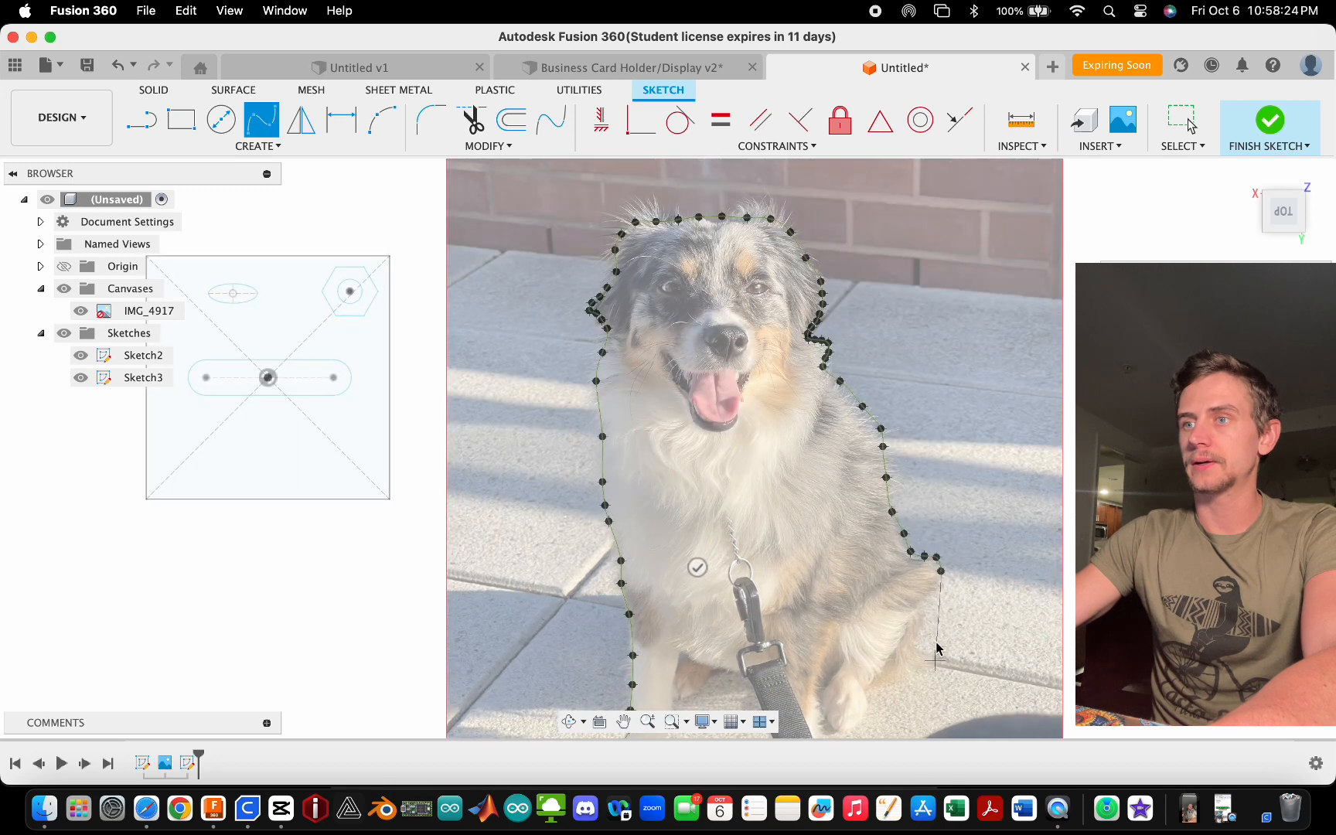
scroll(937, 619, "up", 3)
left_click(931, 578)
left_click(910, 601)
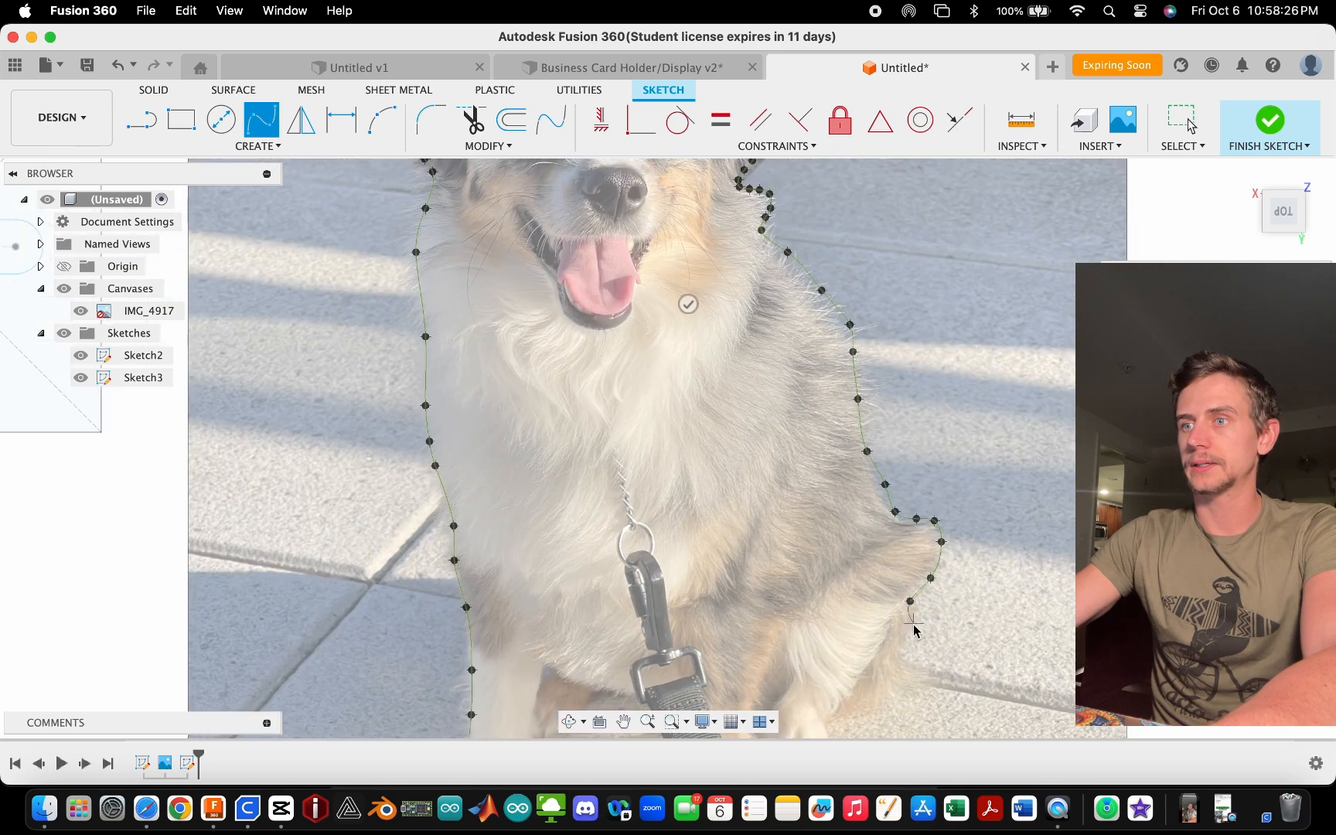
left_click(903, 656)
left_click(924, 669)
left_click(931, 684)
left_click(928, 691)
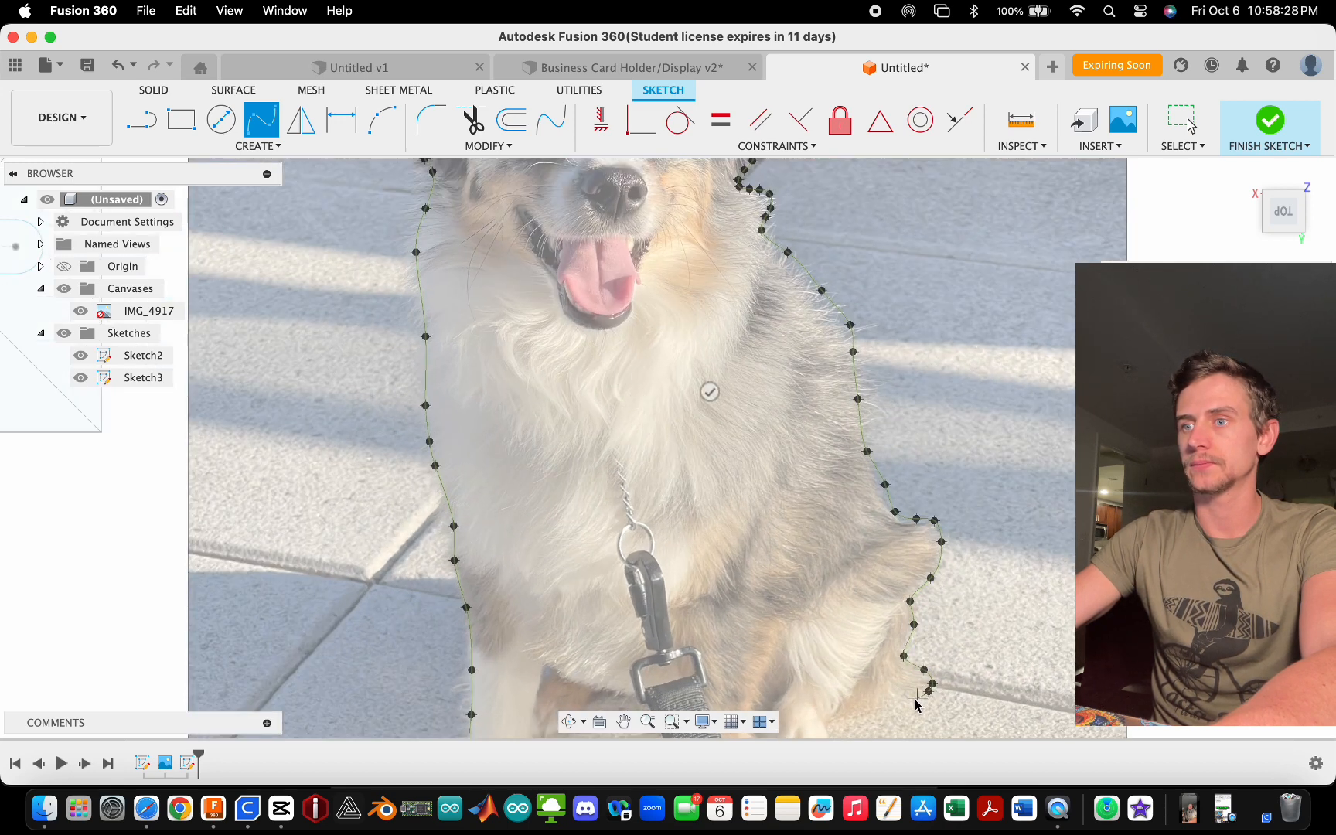
left_click(916, 698)
left_click(897, 705)
left_click(860, 715)
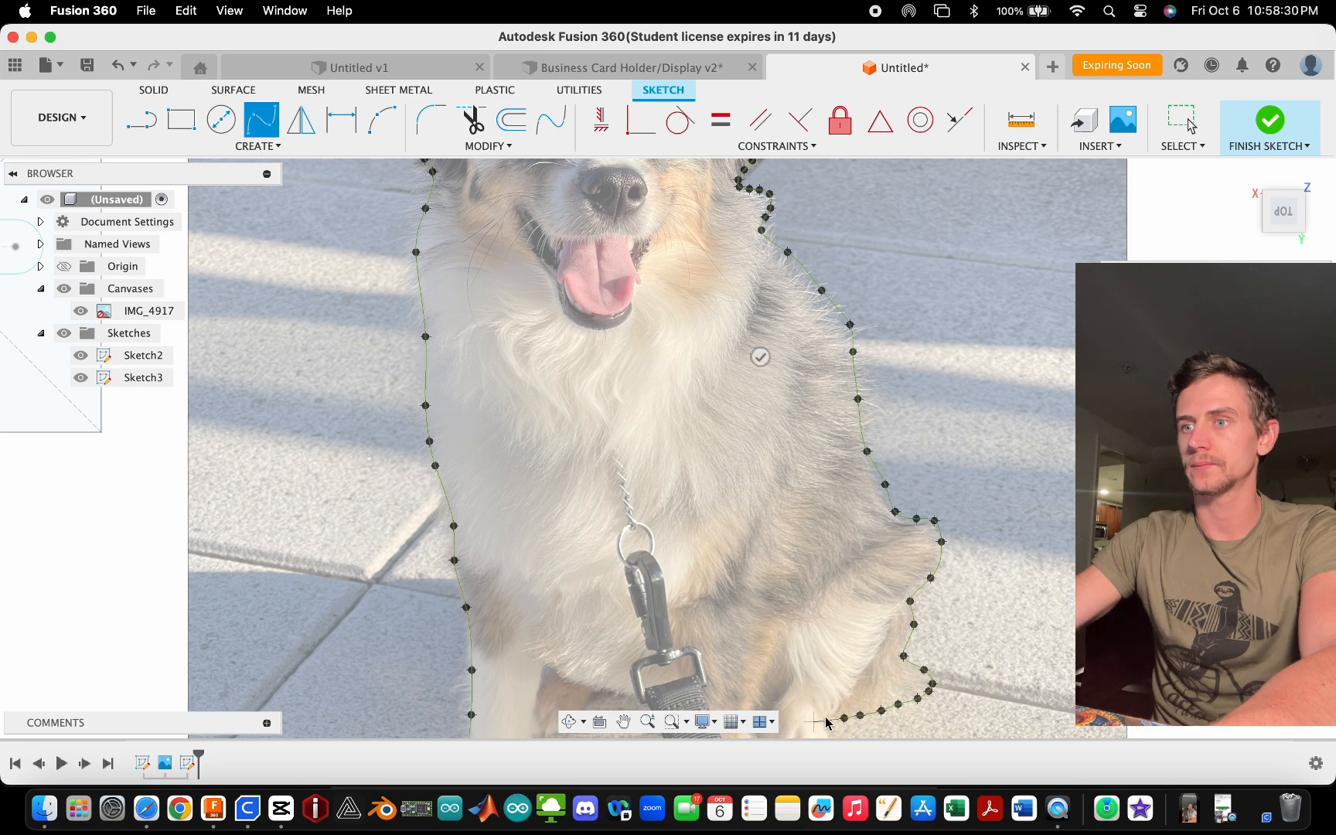
left_click(829, 718)
- Continue the spline down the front paw, around its bottom and up its inside edge
scroll(781, 486, "down", 5)
scroll(790, 605, "up", 5)
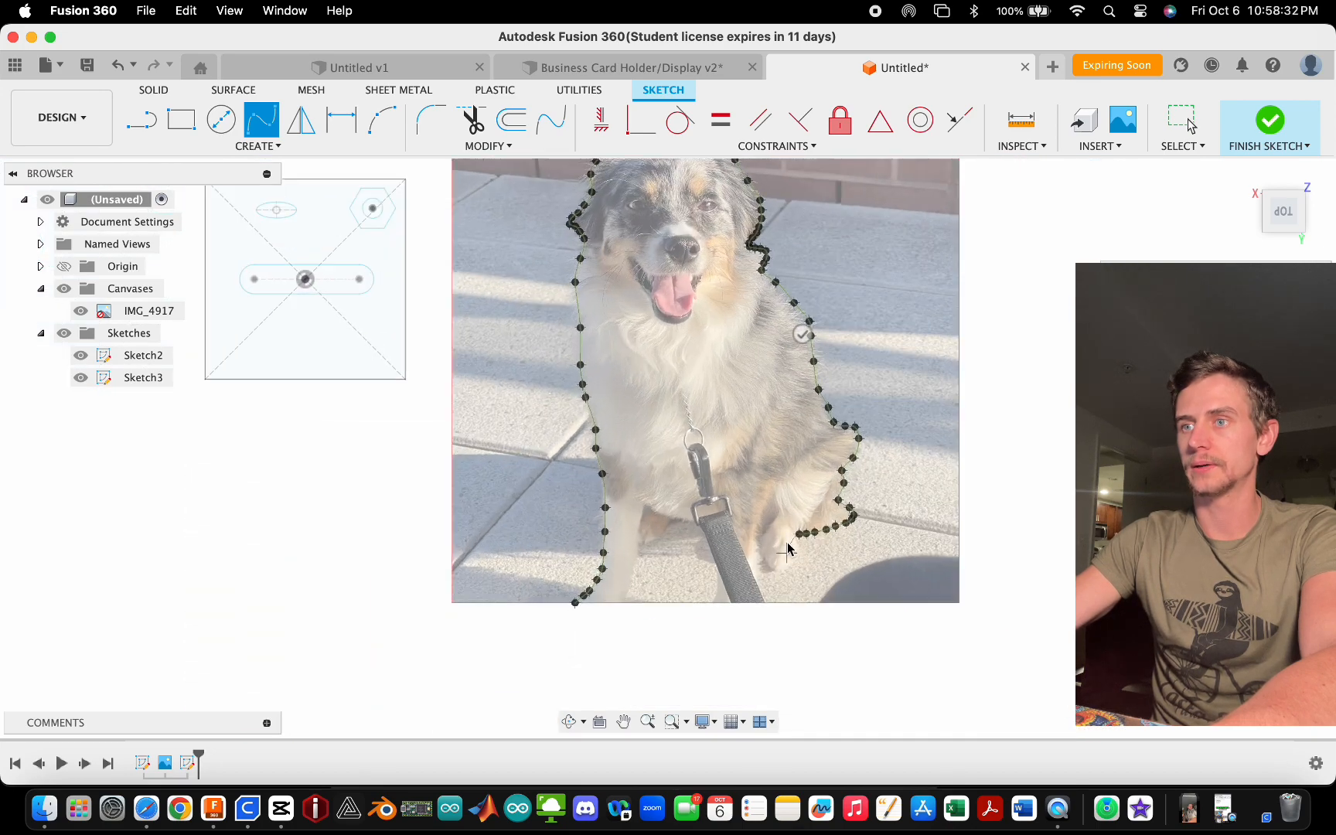
scroll(816, 553, "up", 2)
left_click(804, 563)
left_click(795, 584)
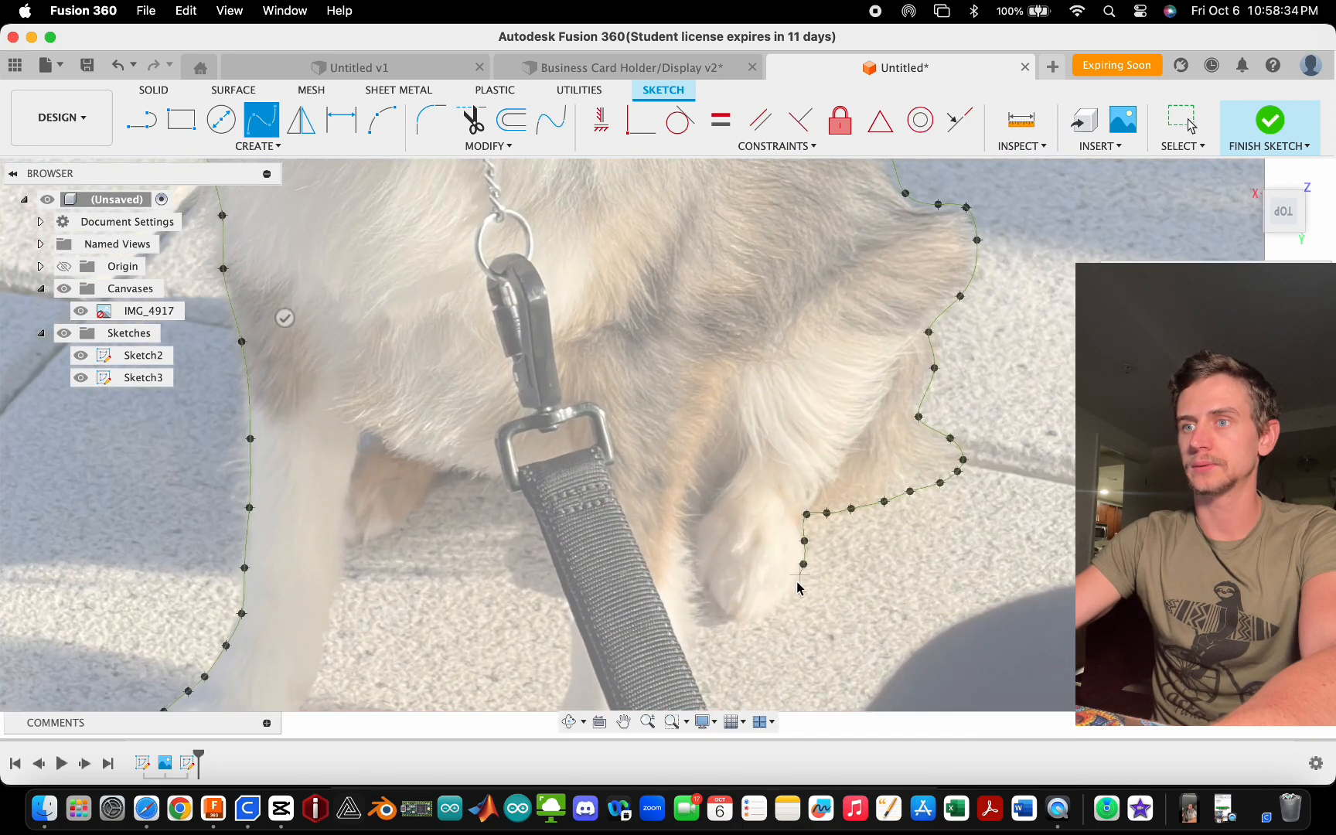
left_click(734, 621)
left_click(718, 607)
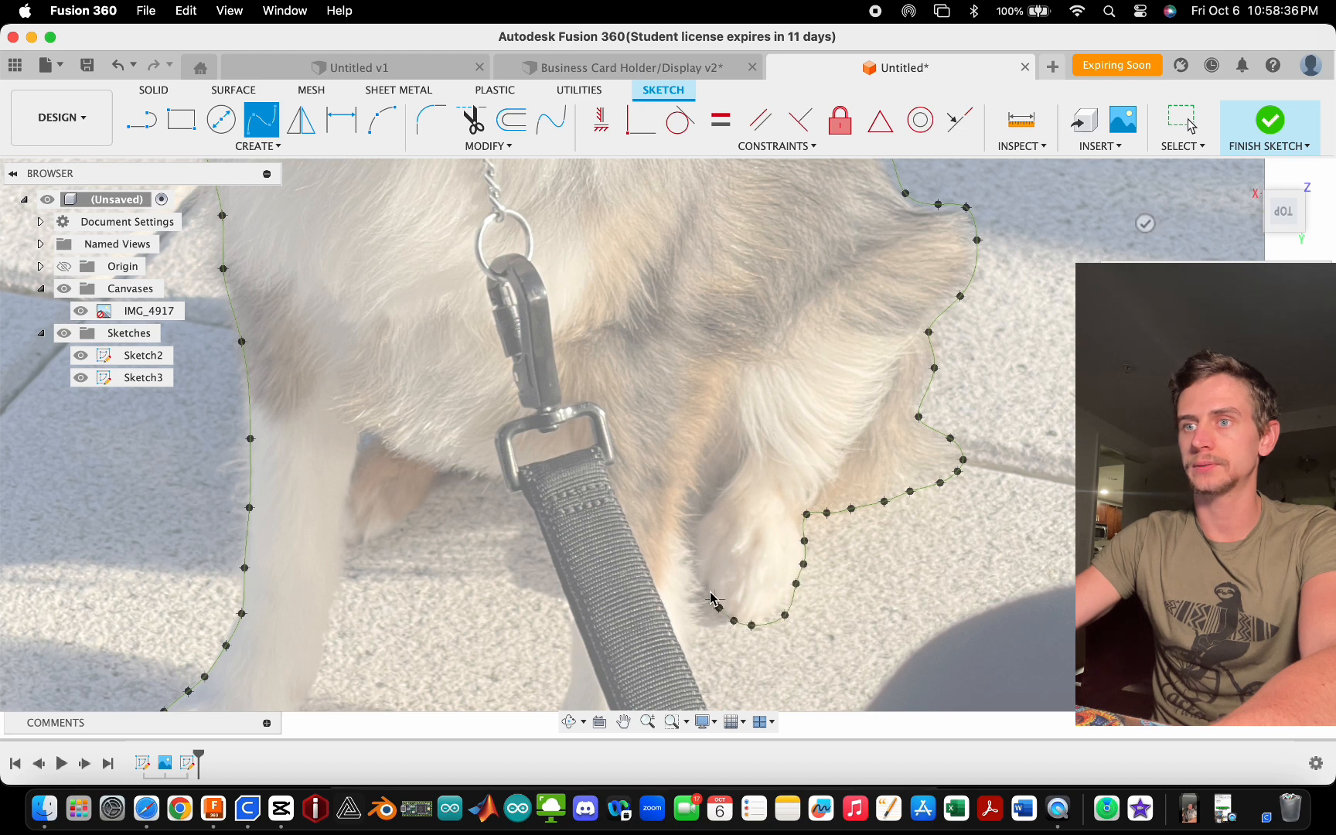
left_click(703, 582)
left_click(692, 545)
left_click(687, 525)
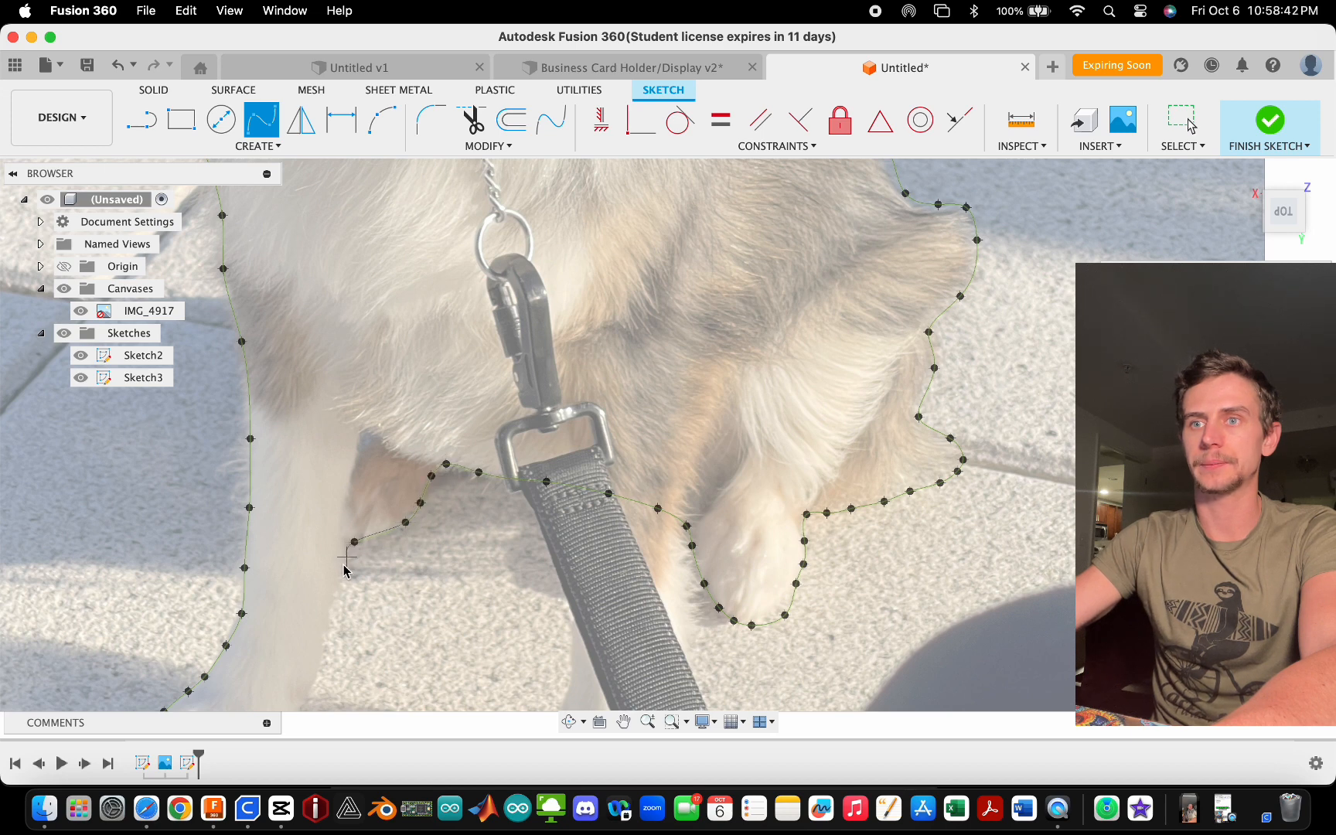
- Run the spline along the photo's bottom edge and close it on the starting point
scroll(609, 344, "down", 5)
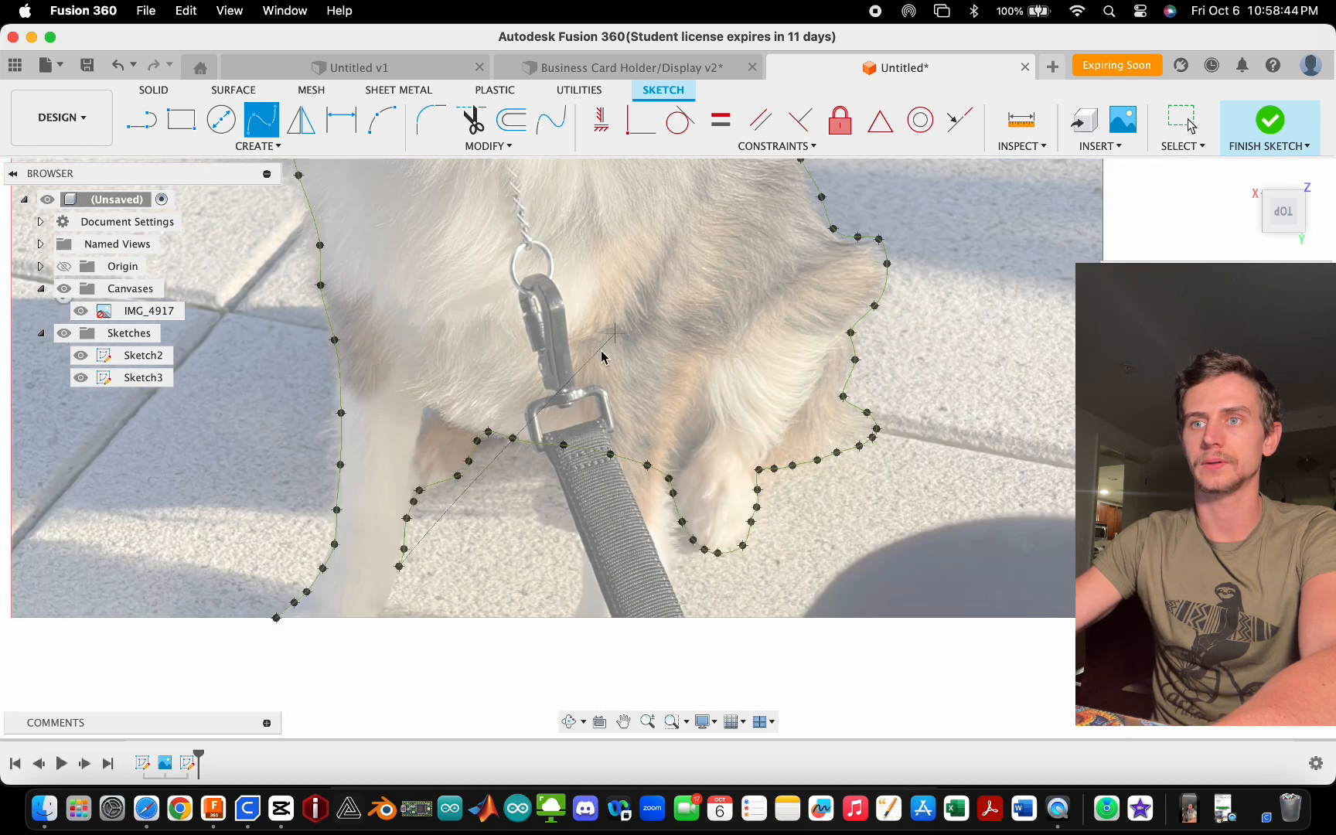
scroll(410, 581, "up", 5)
scroll(386, 558, "up", 2)
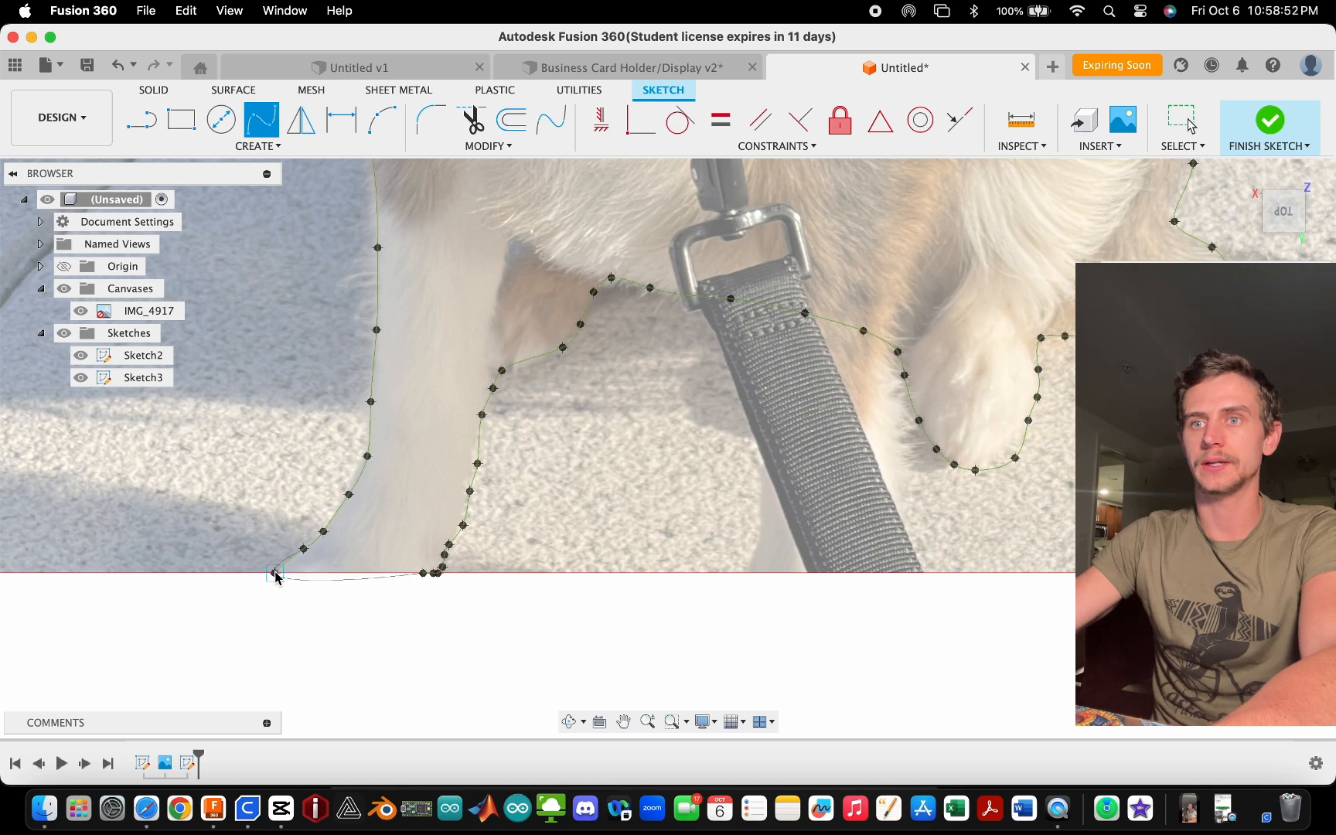
scroll(277, 576, "up", 5)
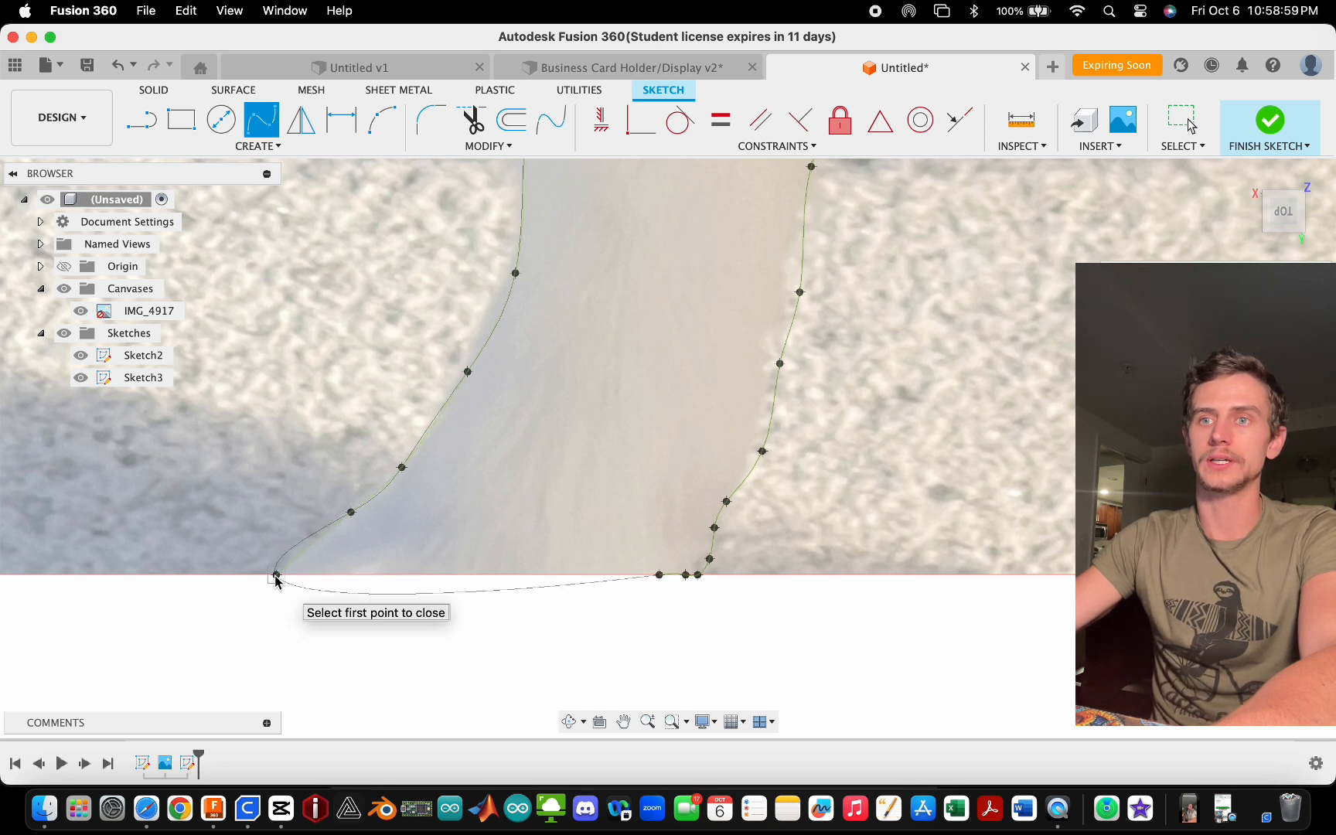
left_click(348, 575)
left_click(309, 576)
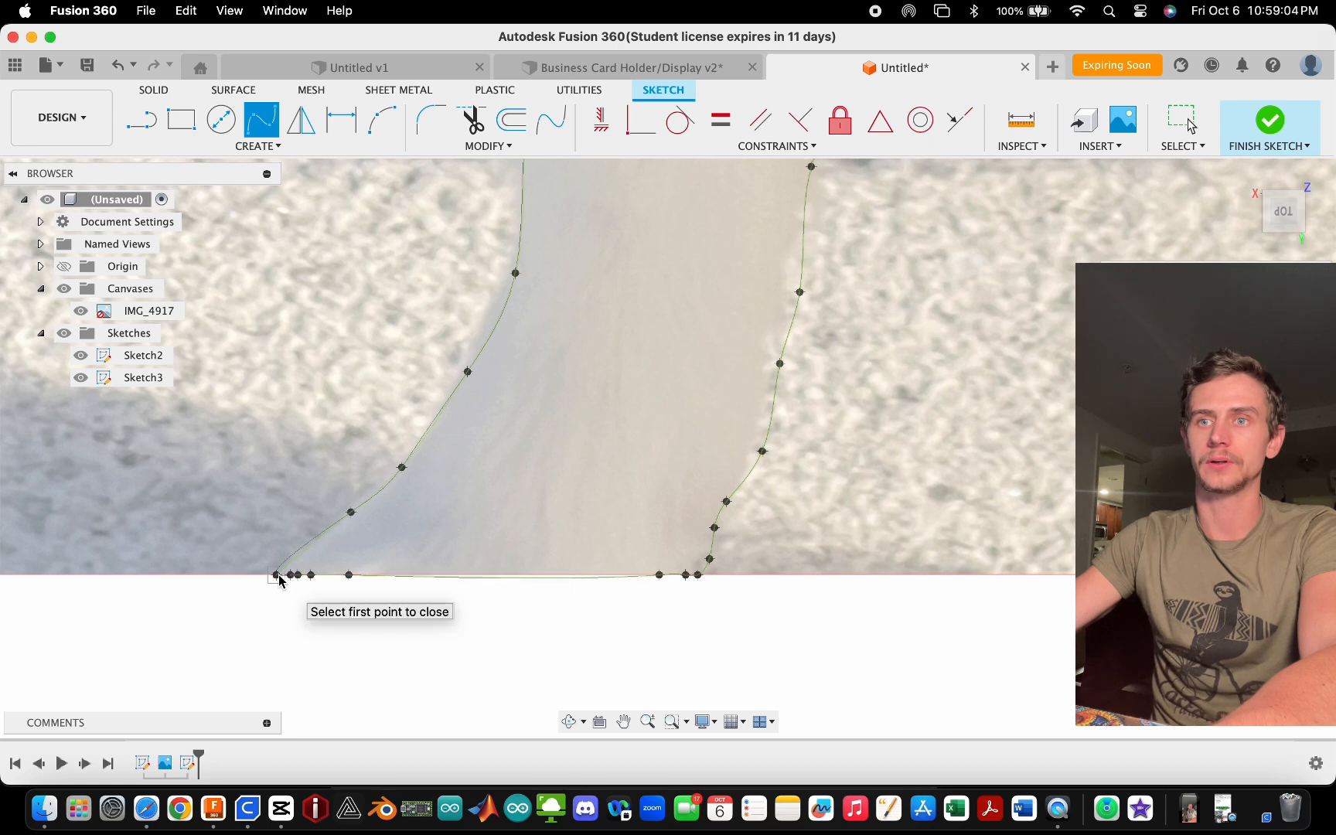
scroll(278, 580, "up", 3)
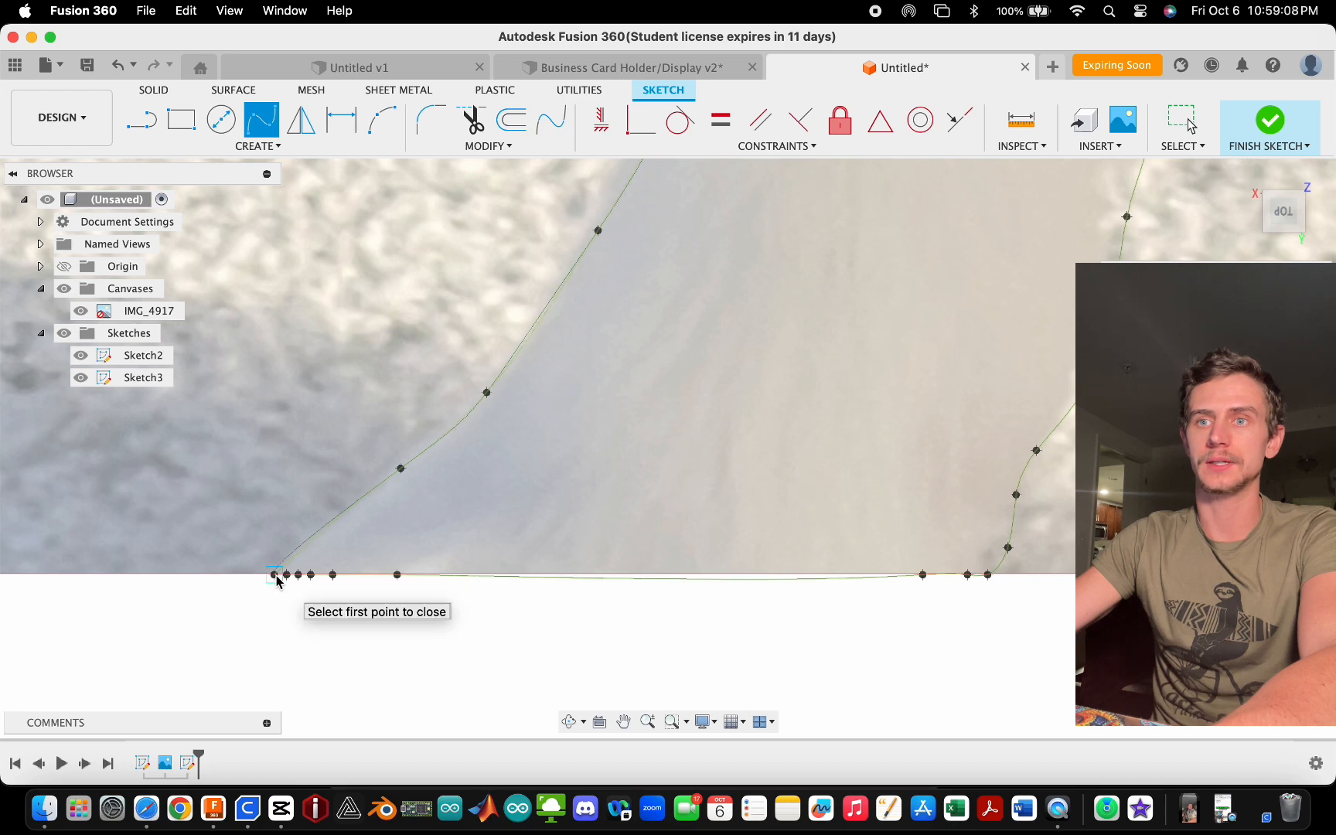
scroll(280, 580, "up", 3)
left_click(285, 577)
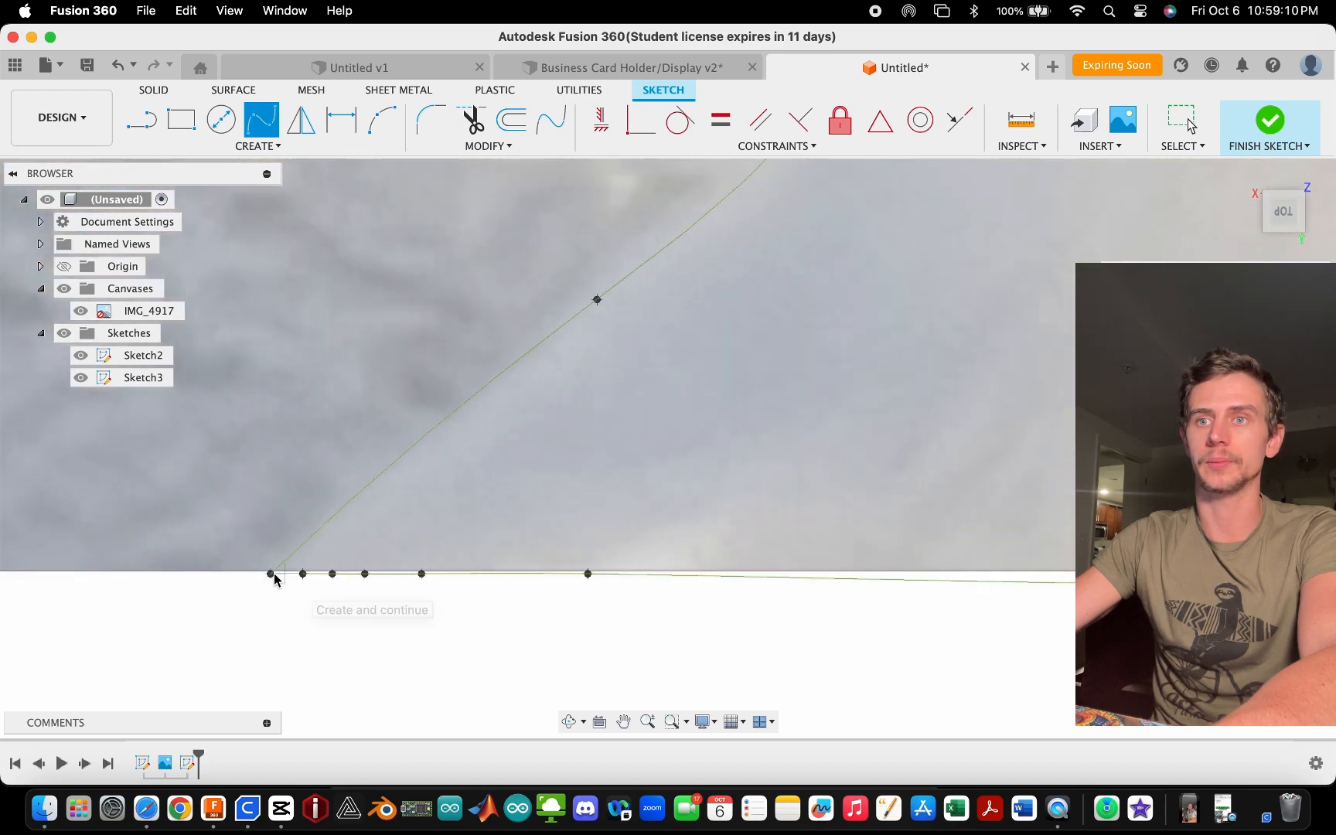
left_click(270, 573)
scroll(270, 573, "down", 10)
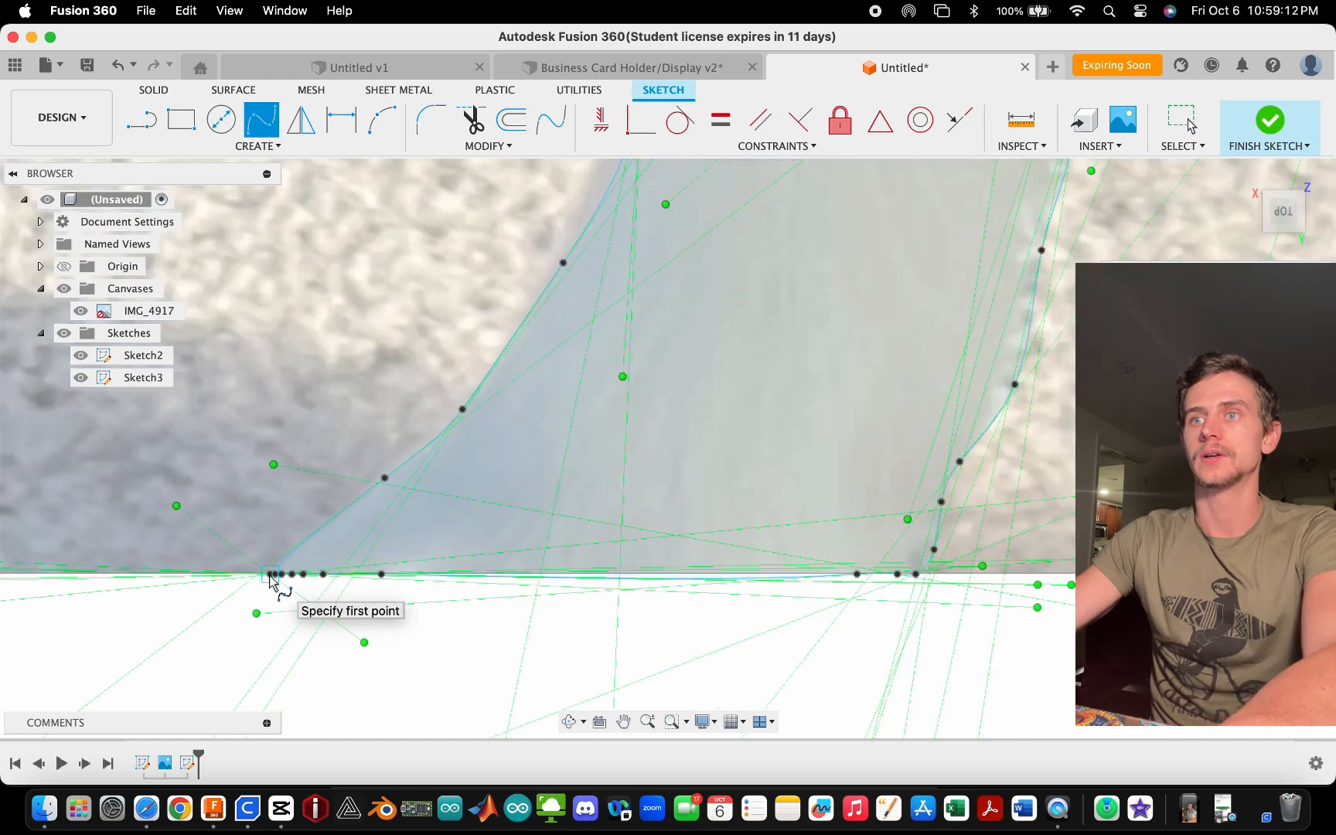
- Exit the spline tool and hide the IMG_4917 reference photo in the Browser
scroll(448, 673, "down", 5)
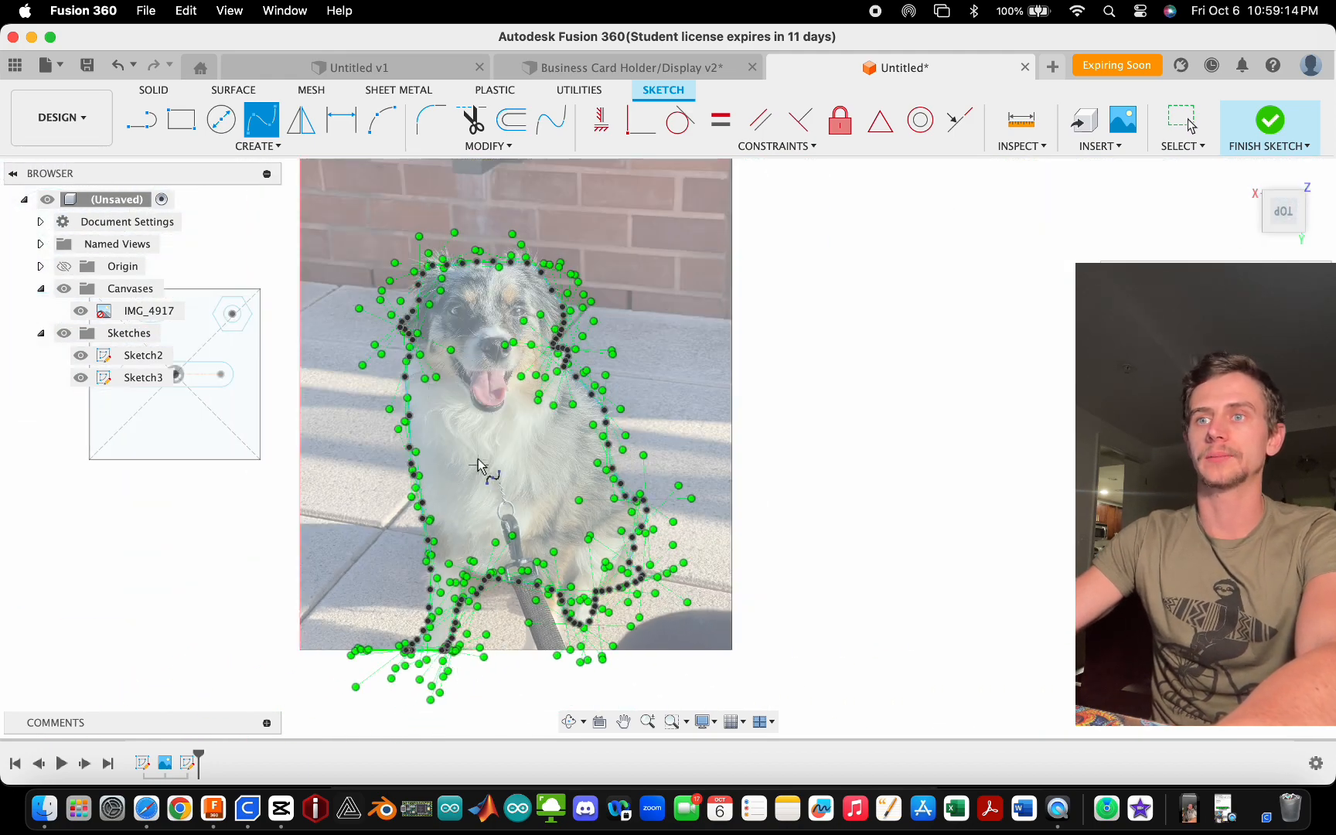
scroll(477, 458, "up", 1)
scroll(477, 458, "down", 3)
scroll(459, 470, "up", 2)
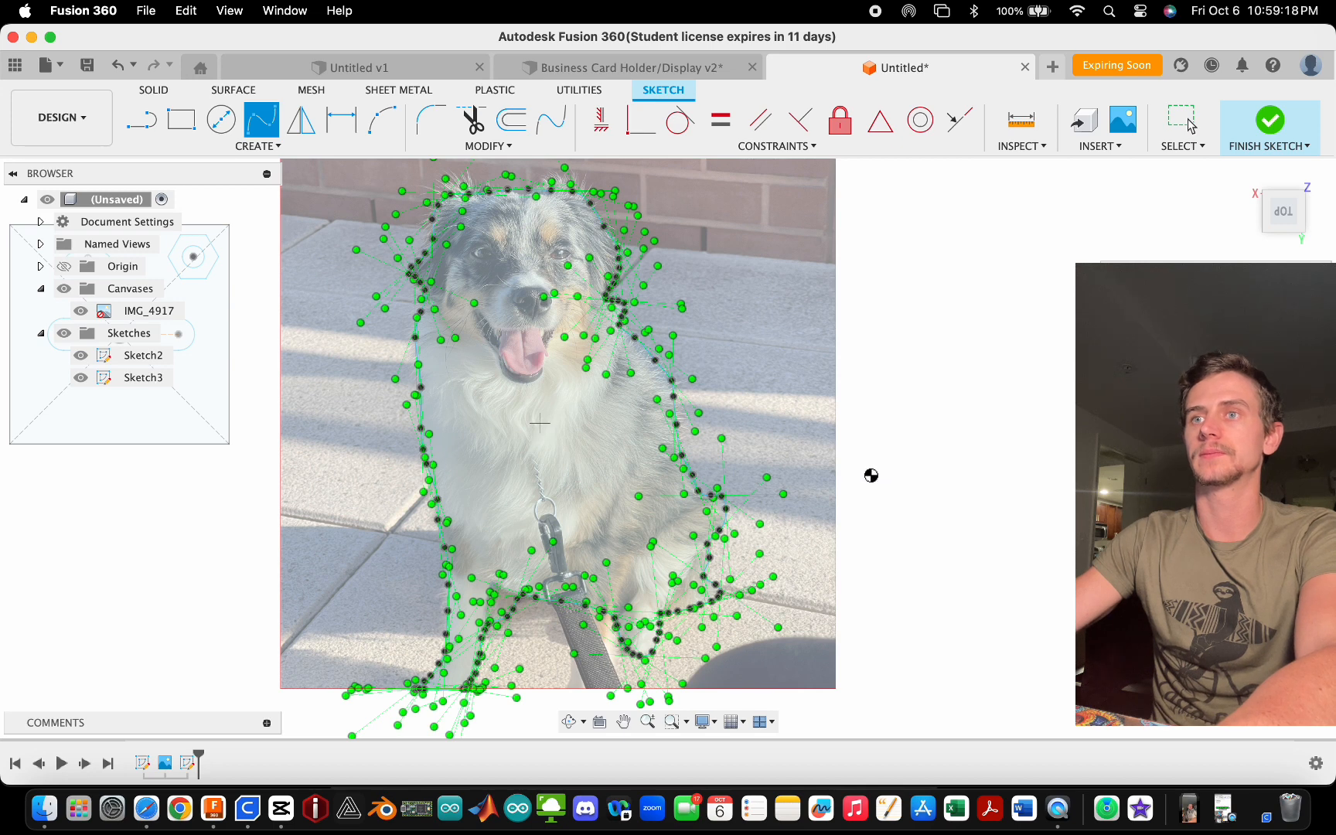
key("Escape")
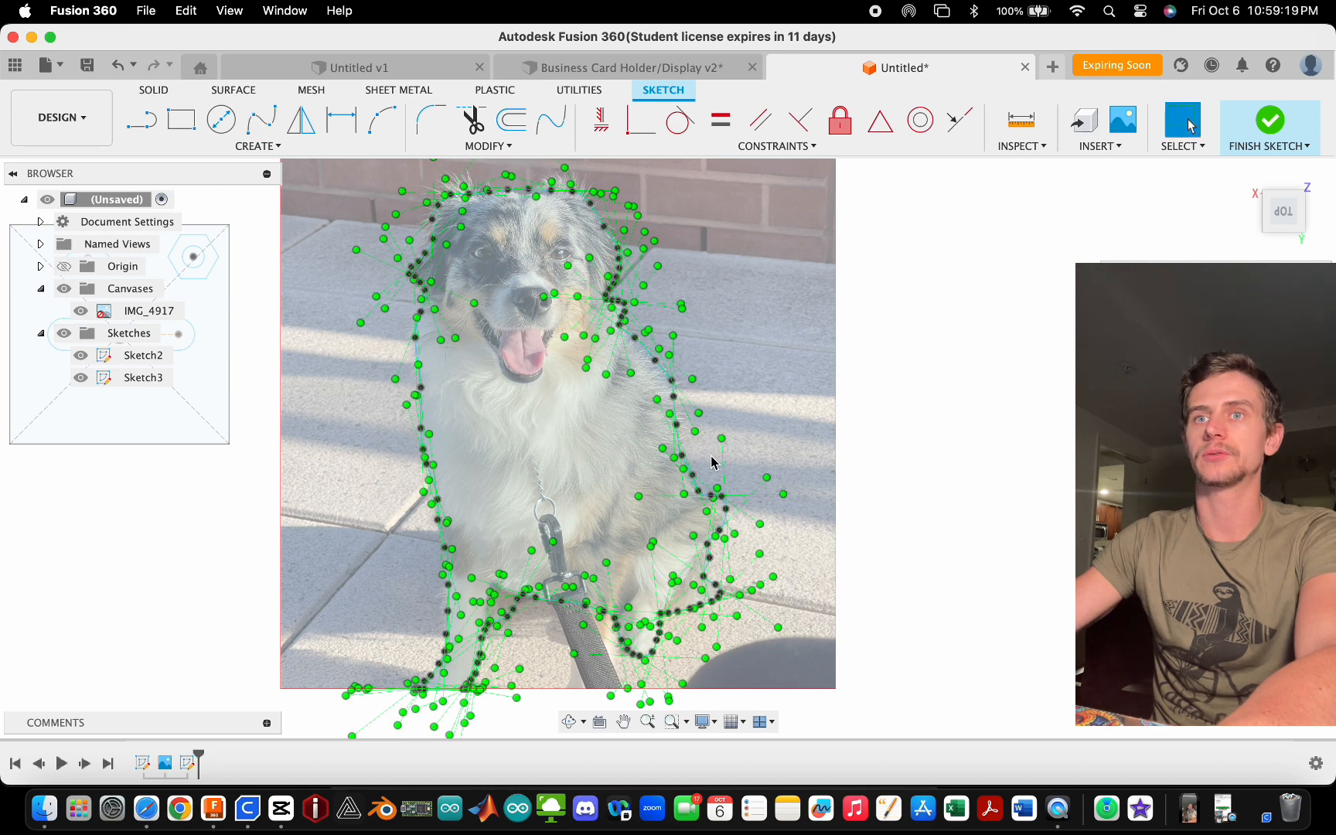
left_click(81, 310)
- Select inside the outline to confirm it forms one closed profile, then clear the selection
scroll(760, 417, "down", 3)
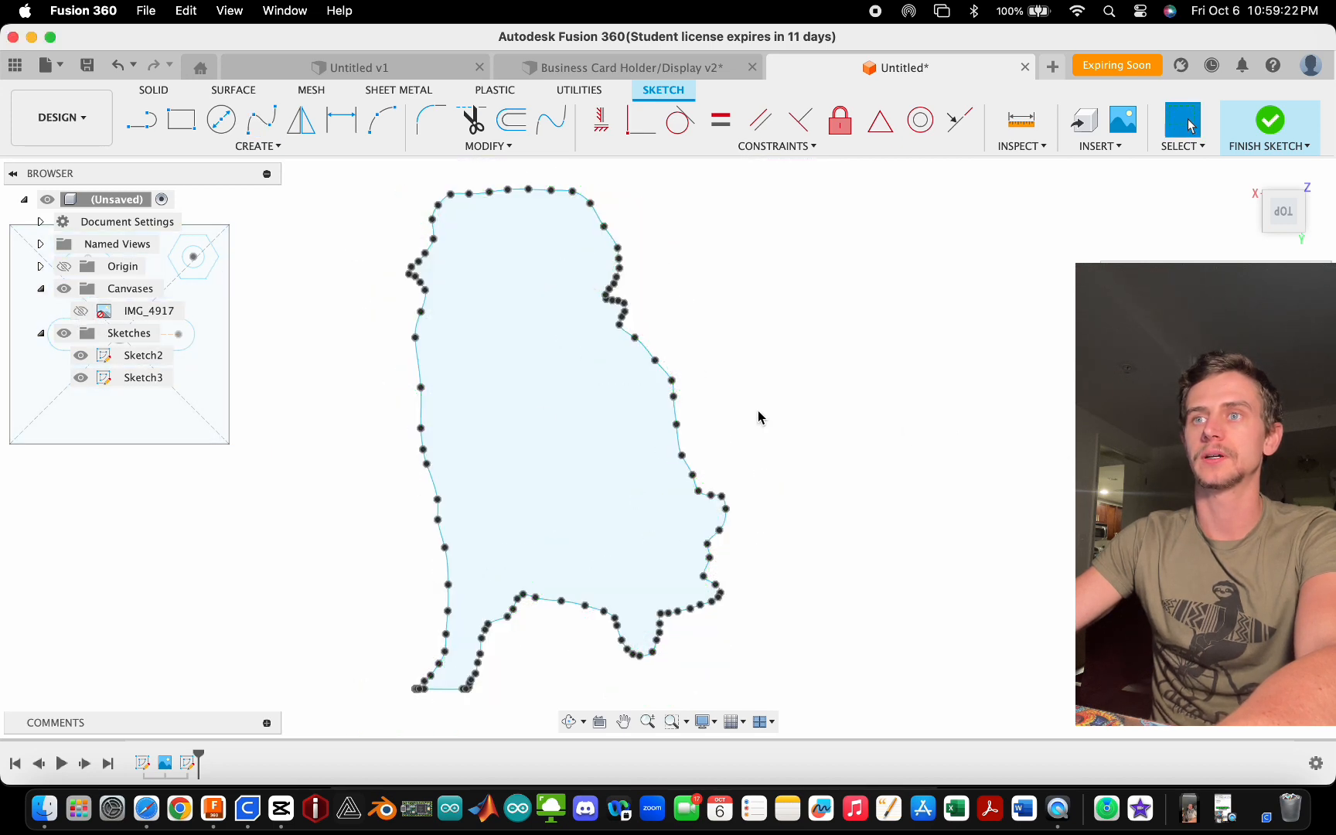
left_click(613, 421)
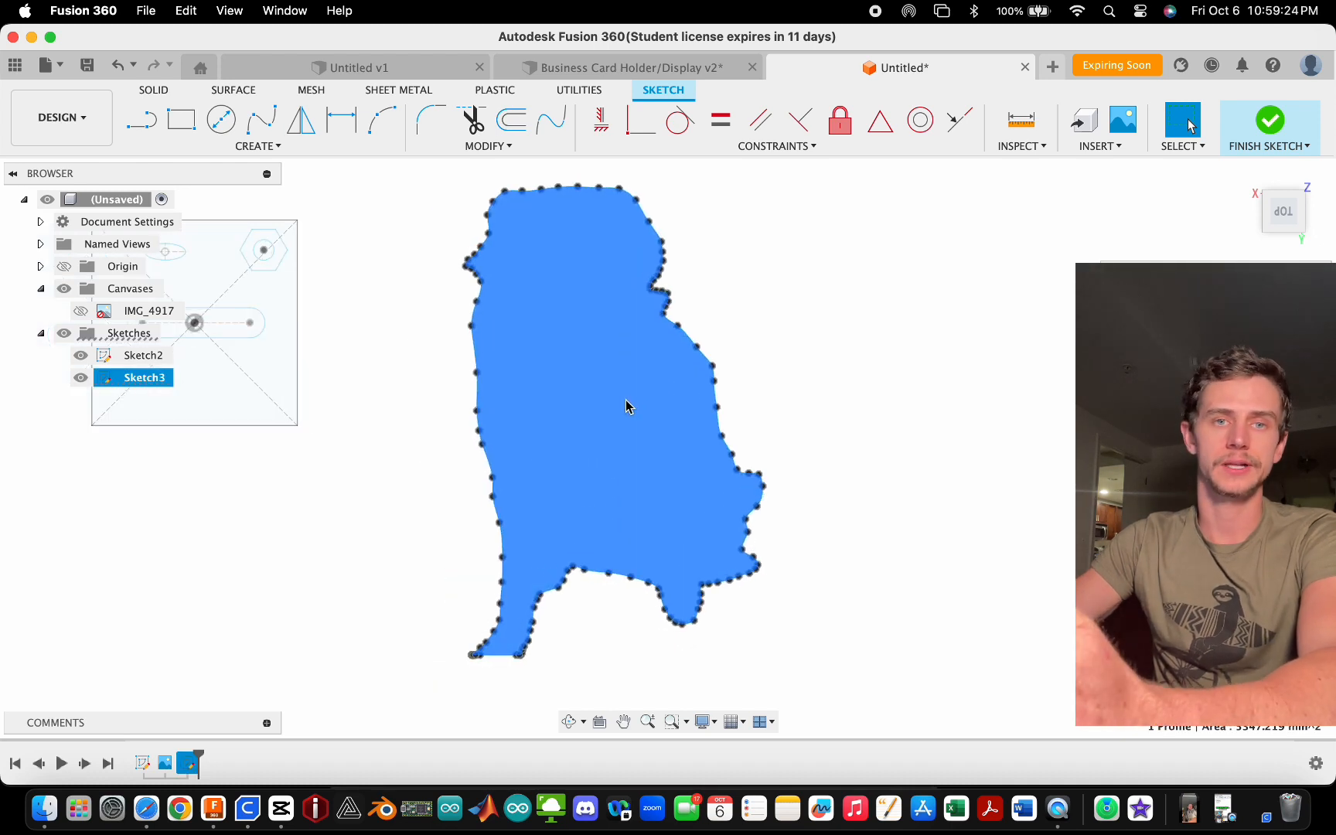
scroll(626, 402, "up", 2)
left_click(936, 396)
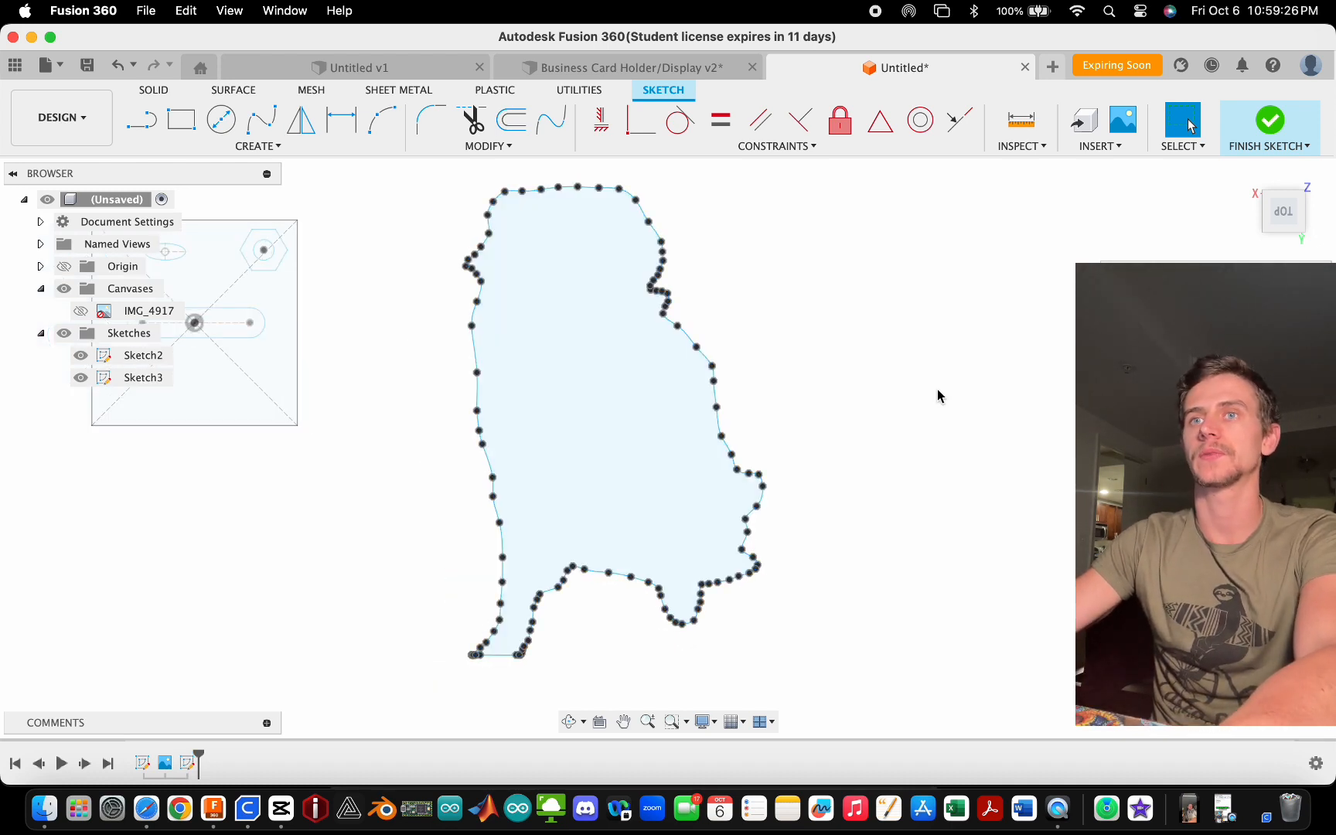
scroll(906, 473, "down", 3)
scroll(681, 395, "up", 2)
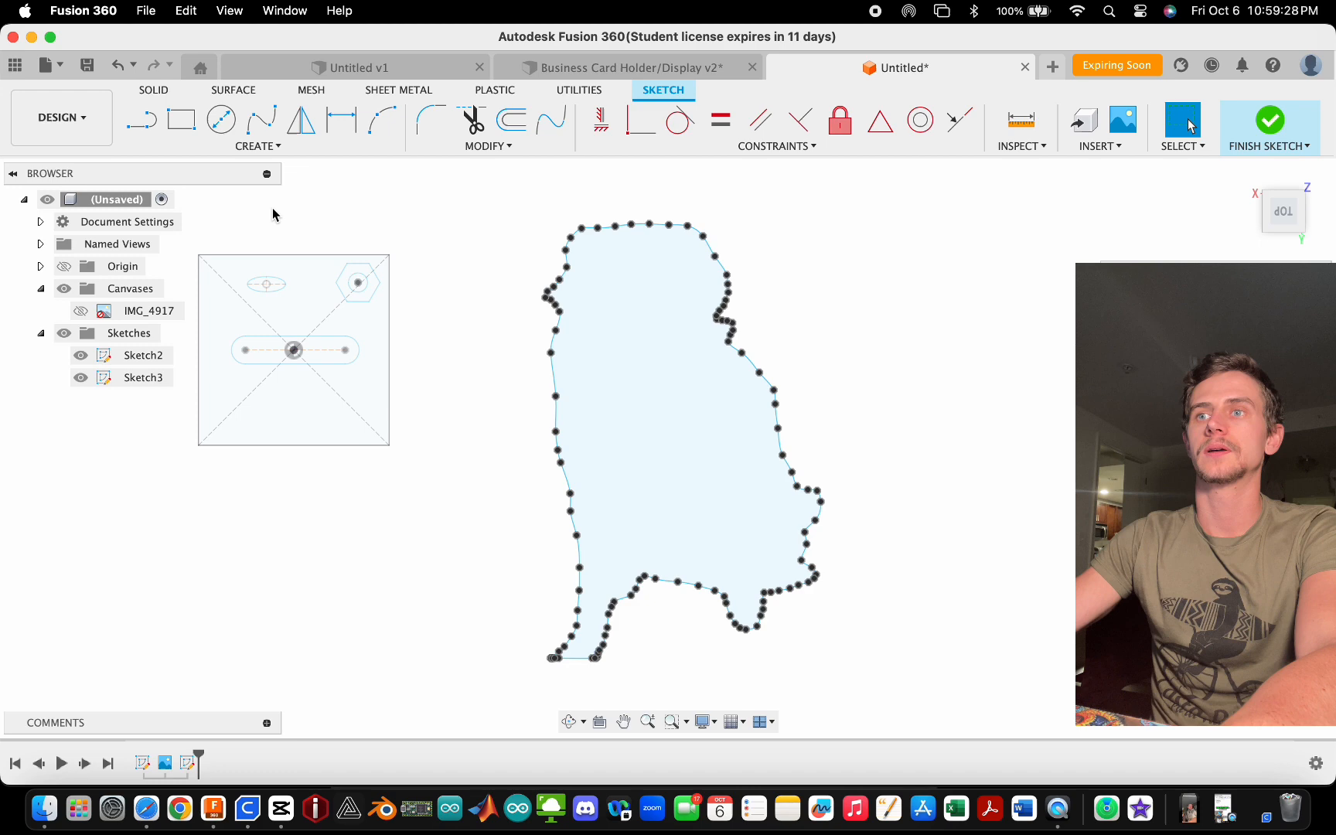
- Pick Text from the Sketch toolbar's CREATE menu to begin a text frame in Sketch3
left_click(258, 146)
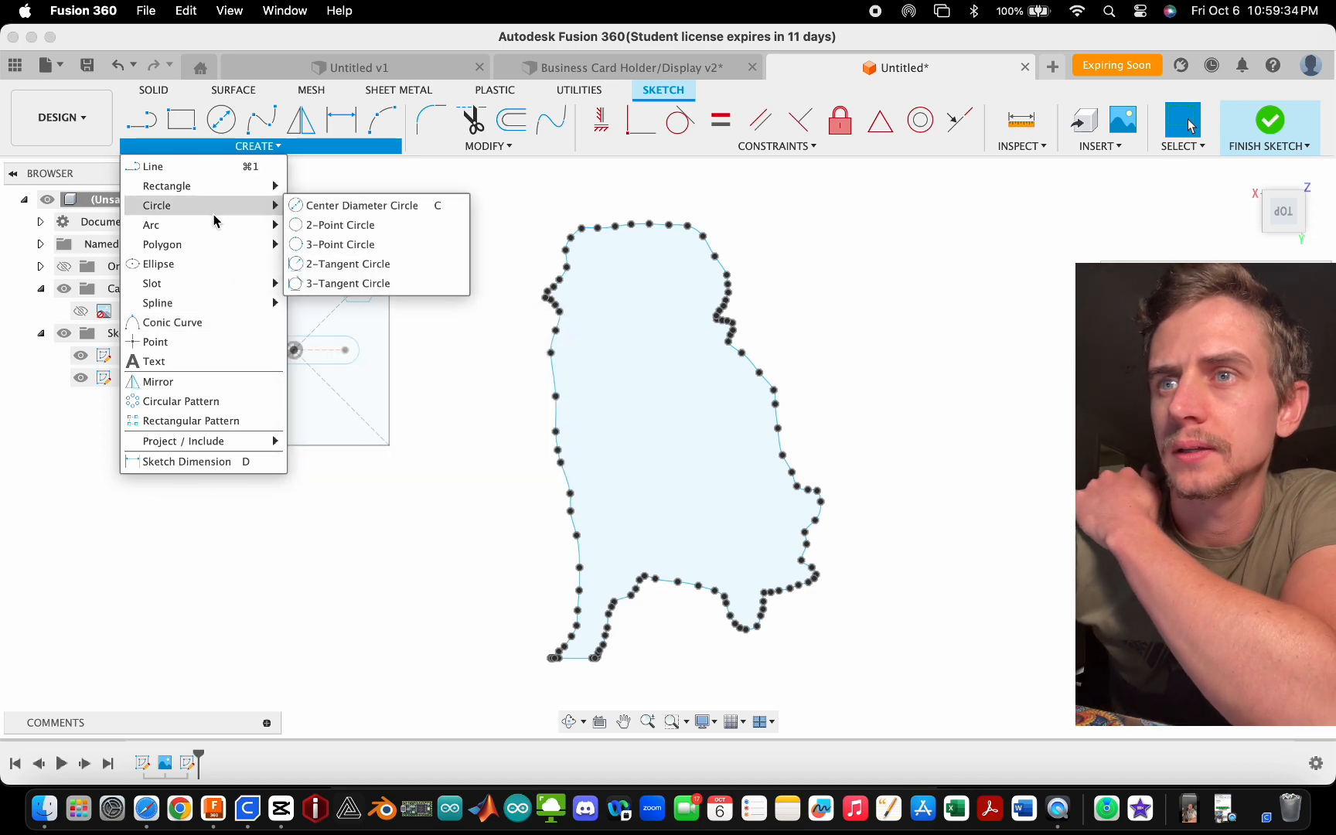
mouse_move(210, 225)
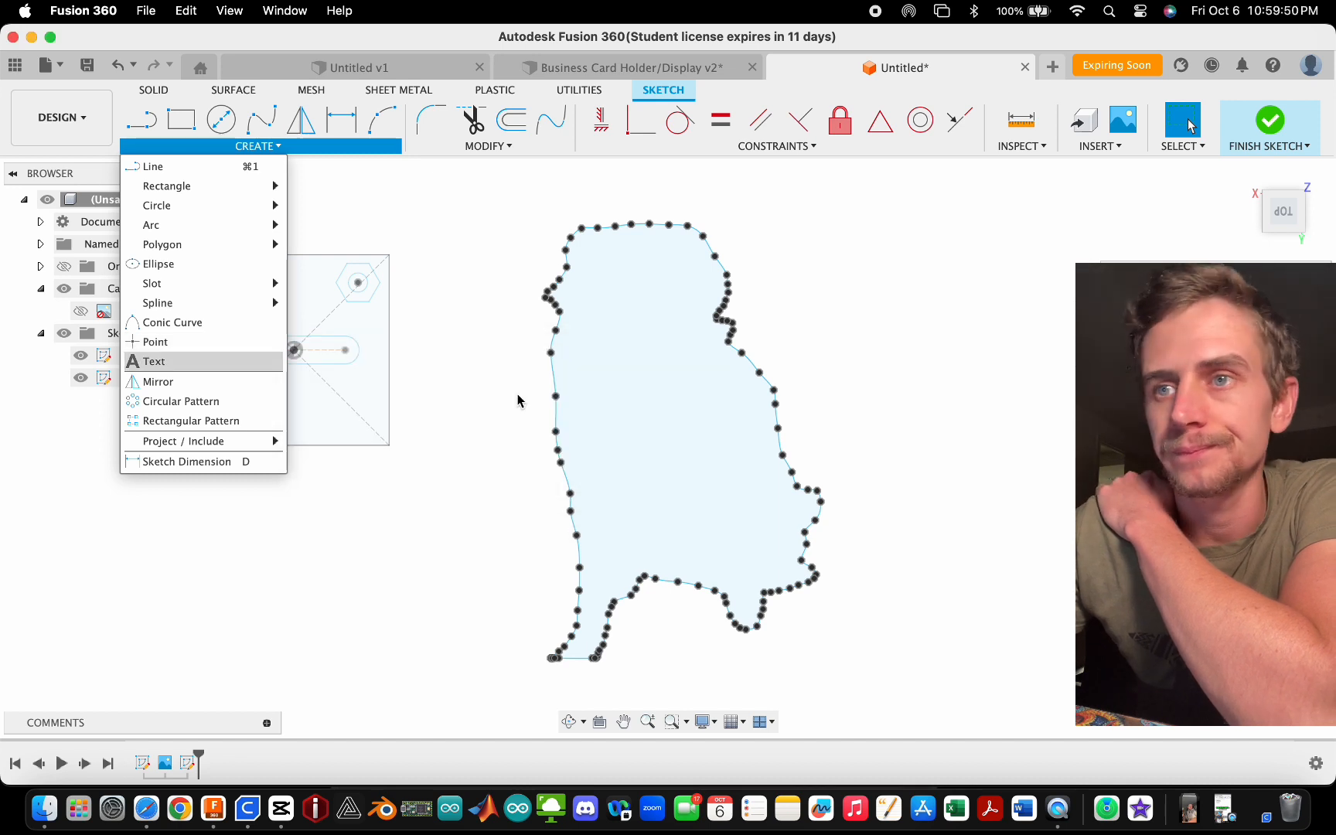
scroll(503, 380, "down", 1)
scroll(503, 380, "down", 2)
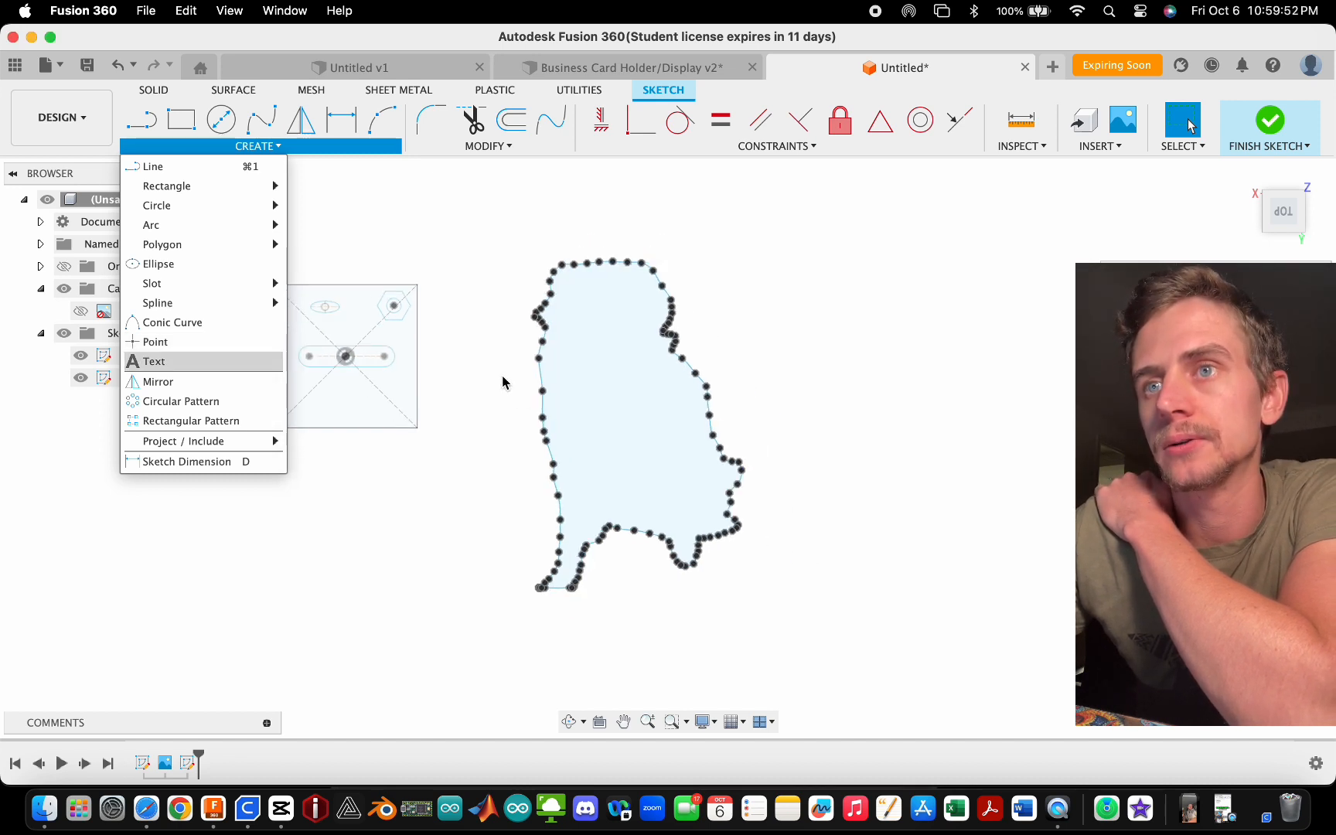
scroll(546, 475, "down", 1)
scroll(299, 310, "up", 1)
scroll(313, 329, "up", 1)
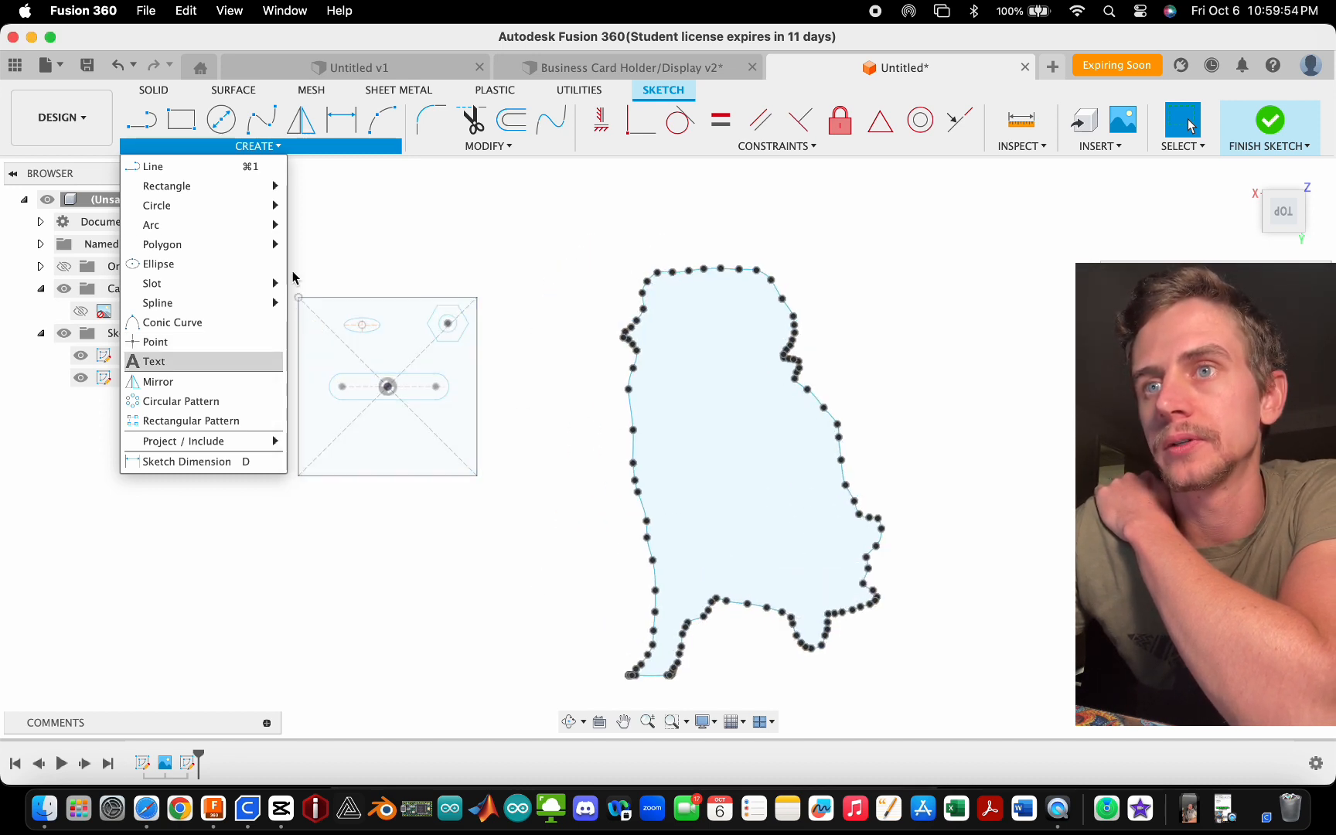
mouse_move(194, 182)
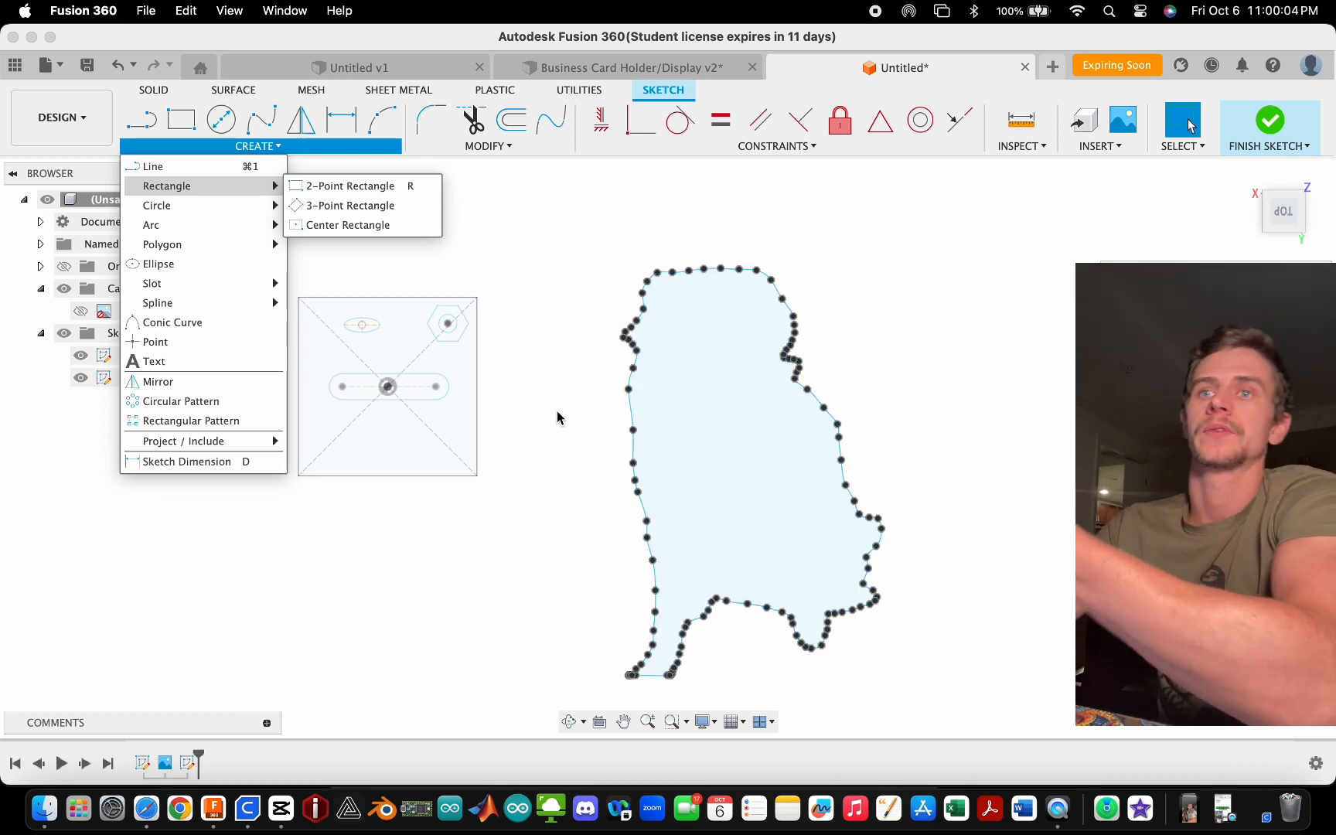
scroll(555, 412, "down", 1)
scroll(552, 421, "up", 1)
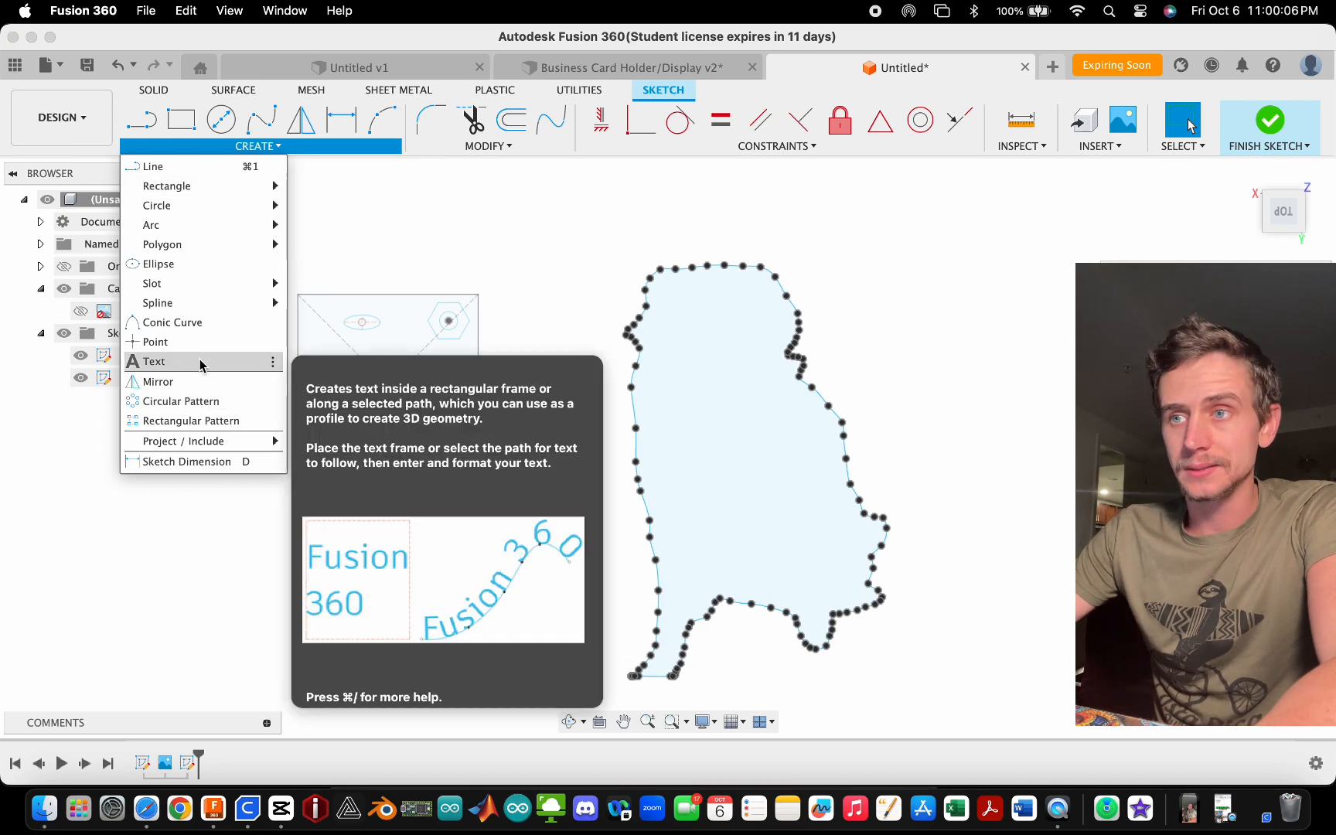
left_click(154, 361)
scroll(708, 441, "down", 3)
scroll(528, 502, "up", 4)
scroll(384, 476, "down", 3)
scroll(370, 363, "up", 6)
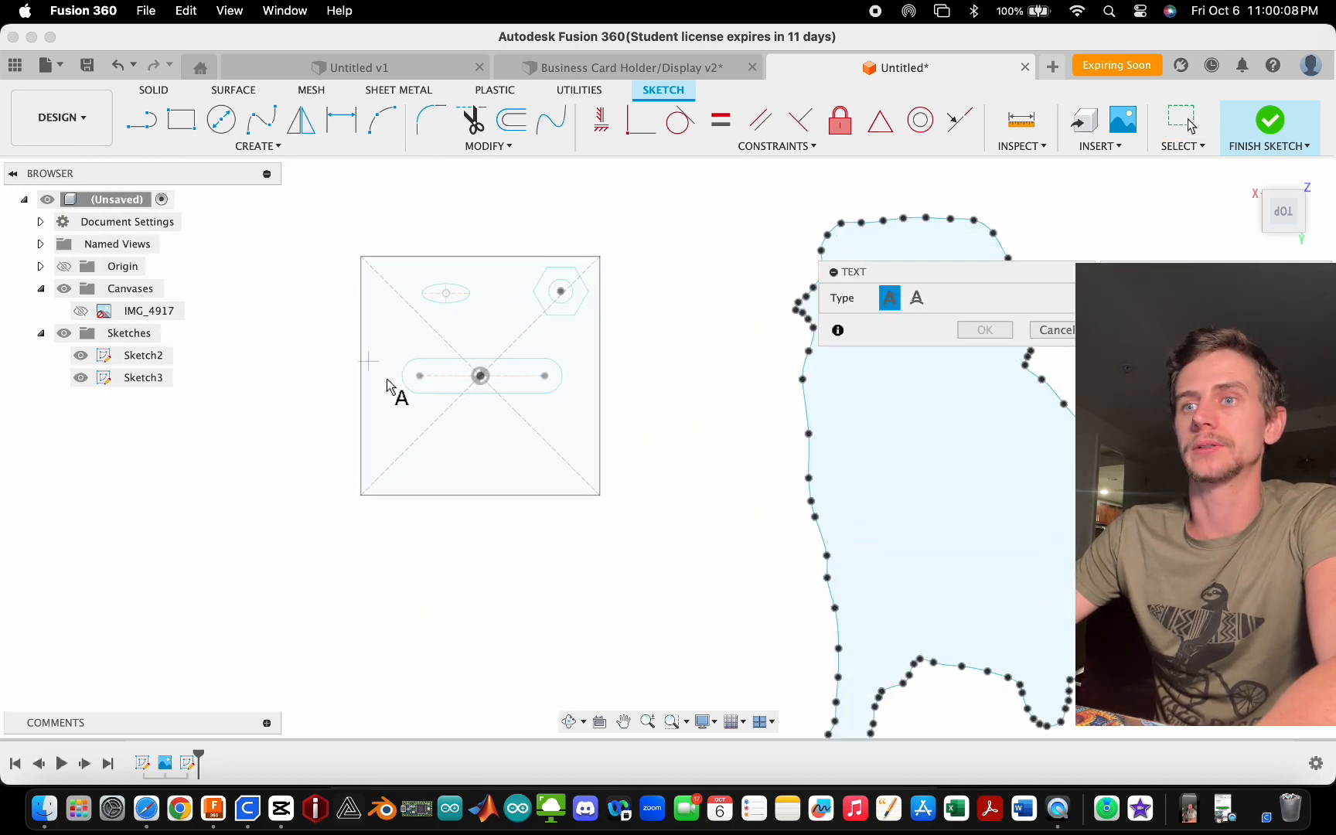
- Draw the text frame inside the dog outline by placing its two opposite corners
scroll(303, 494, "down", 3)
scroll(707, 501, "up", 2)
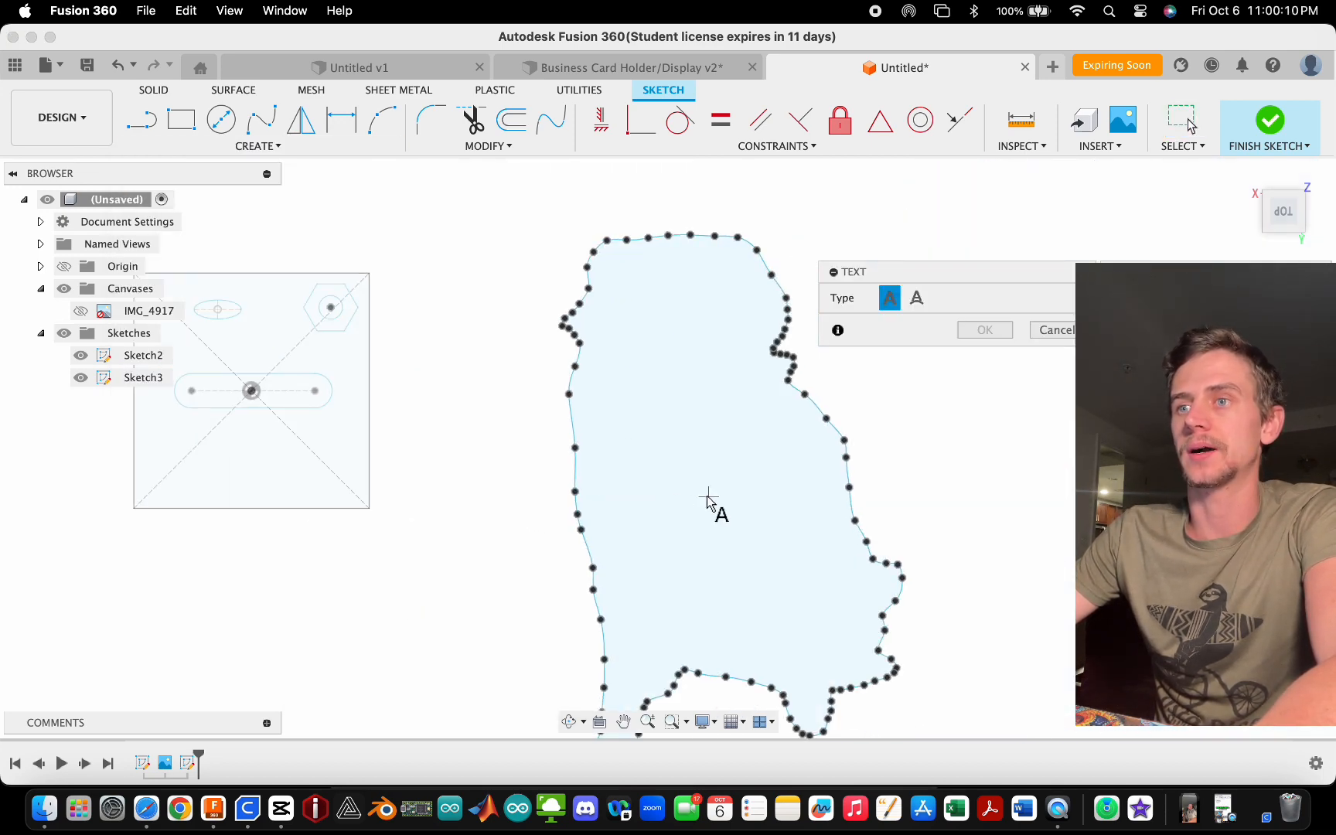
left_click(625, 491)
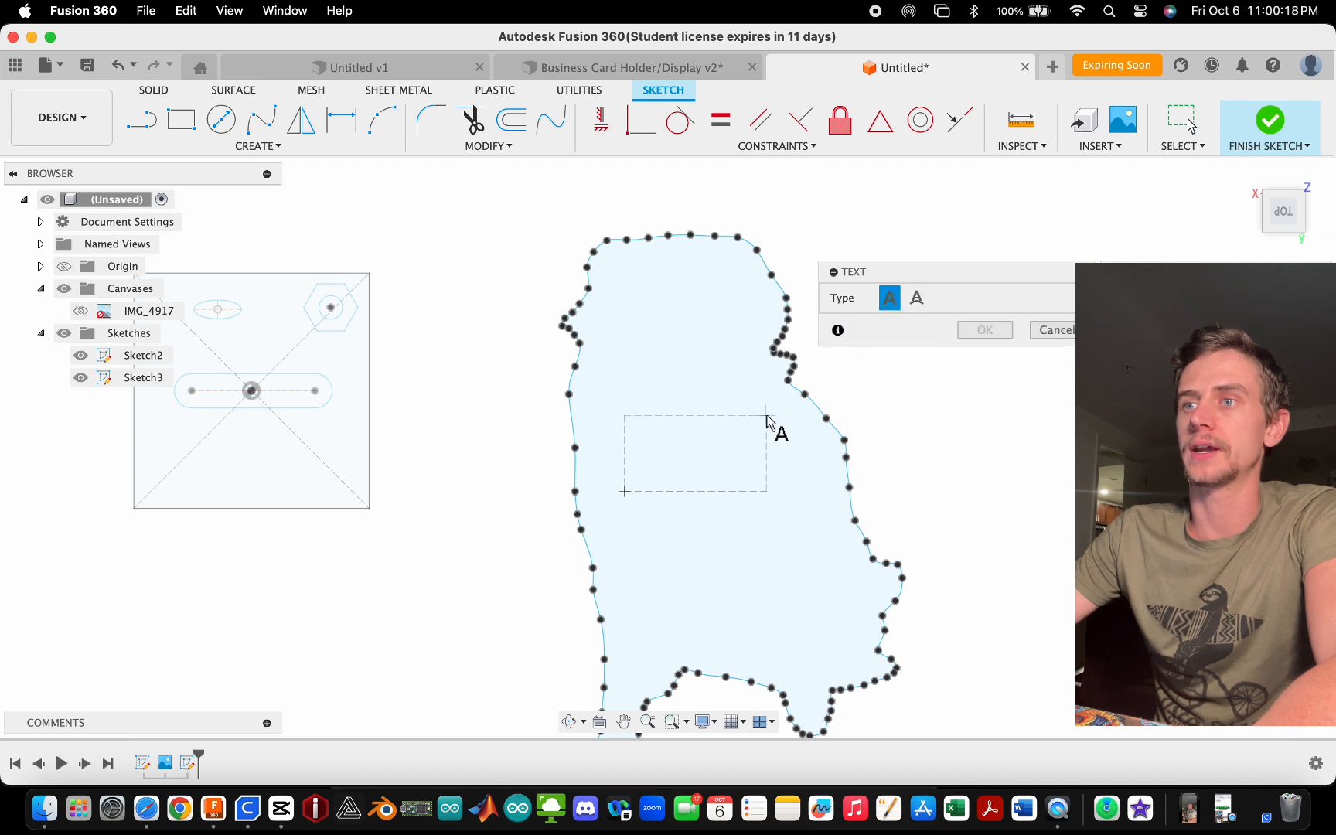
left_click(807, 435)
- Change the text Height from 15.00 mm to 5.00 mm
scroll(471, 421, "down", 5)
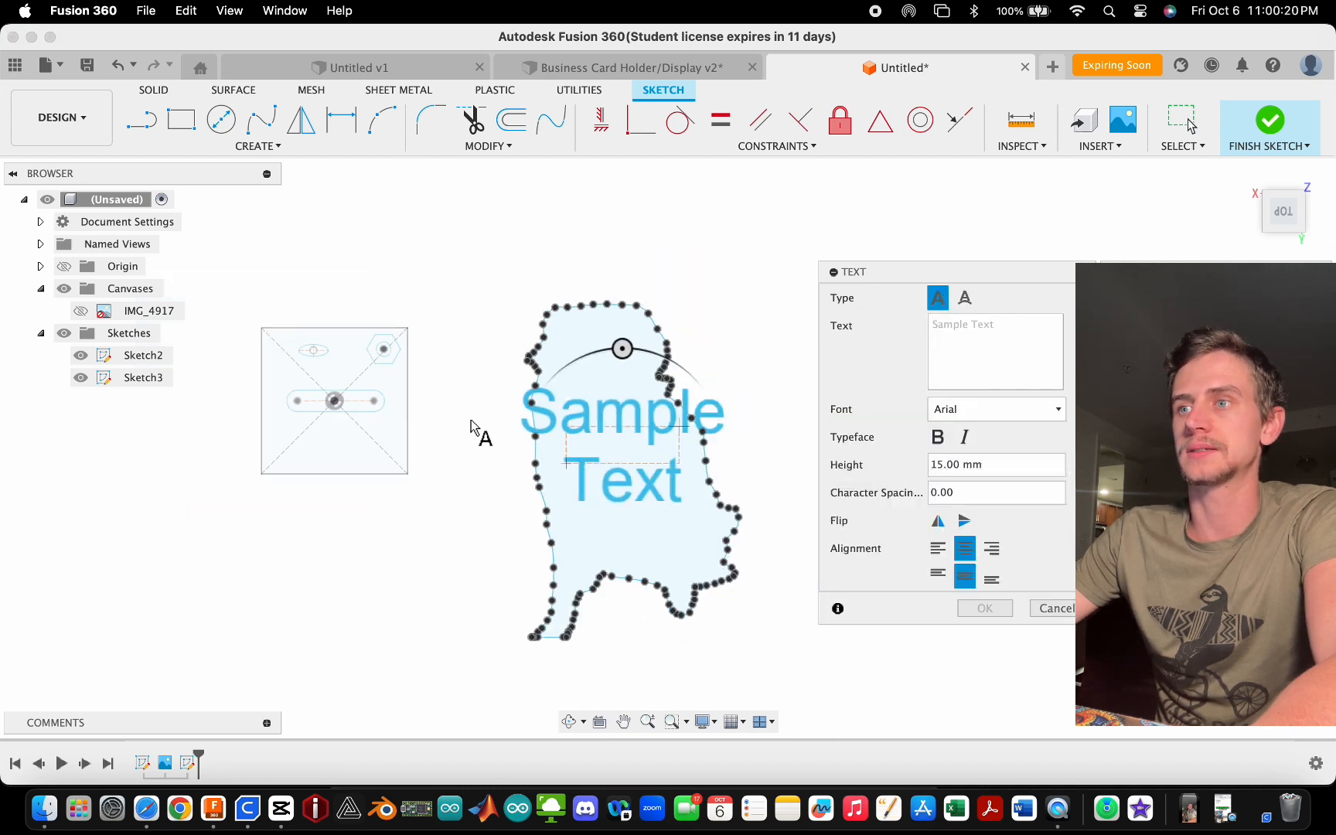
scroll(638, 459, "up", 4)
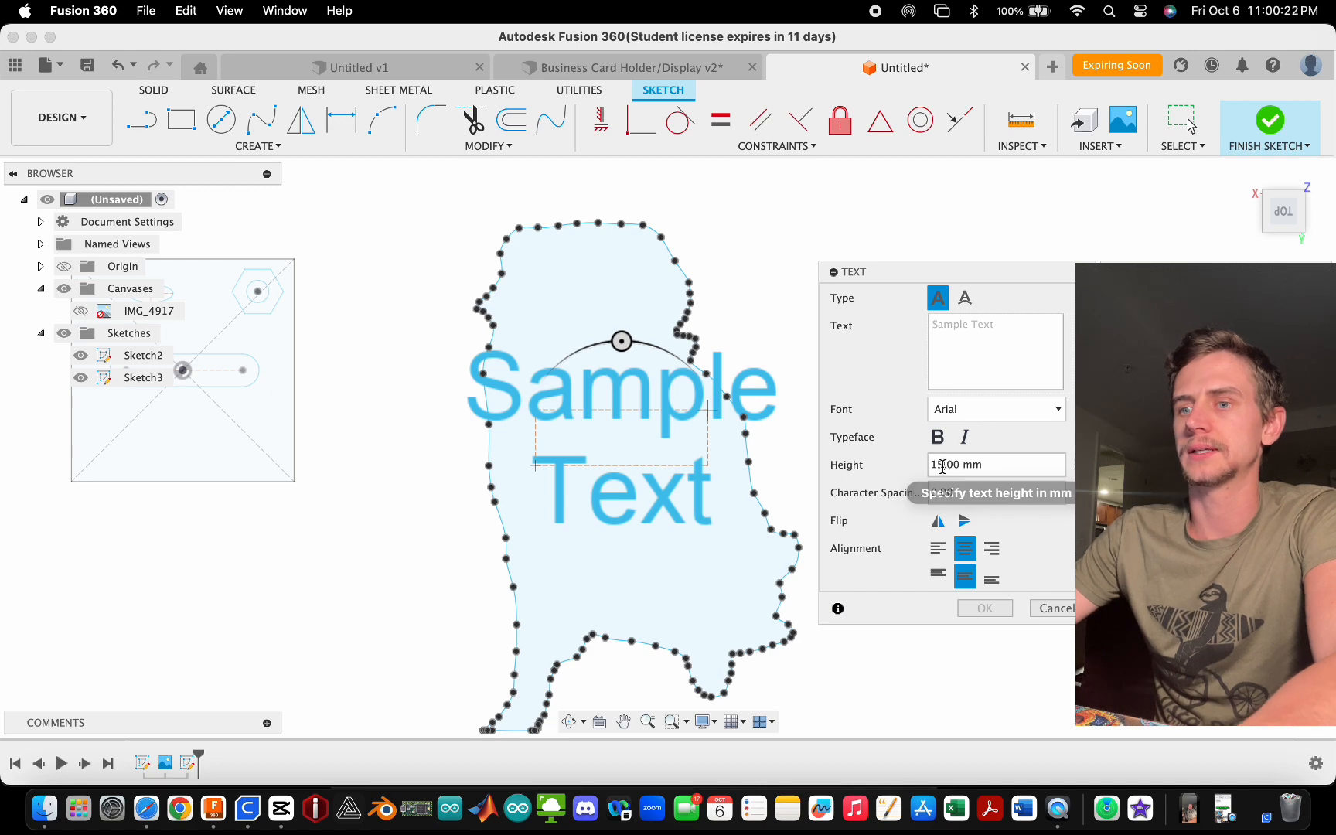
left_click_drag(943, 465, 936, 464)
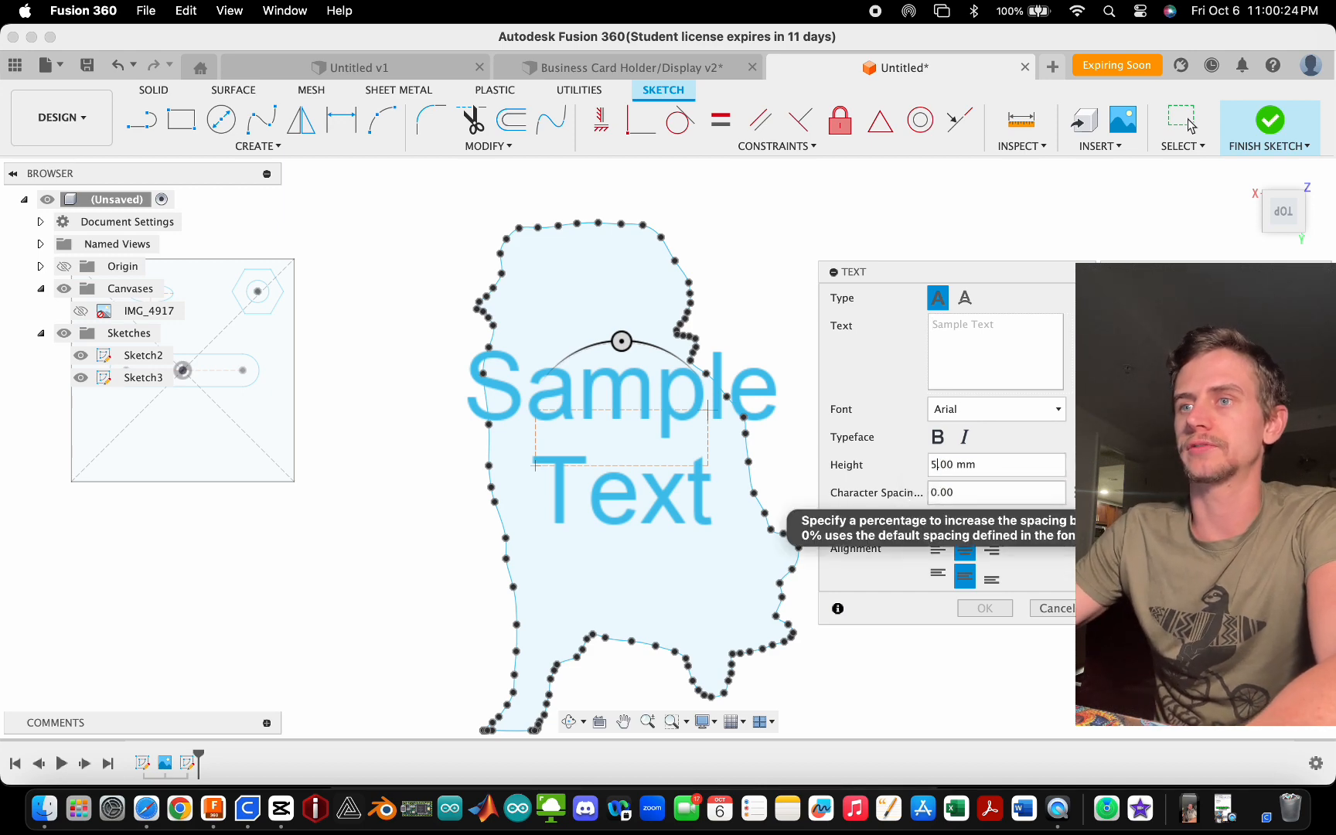
key("BackSpace")
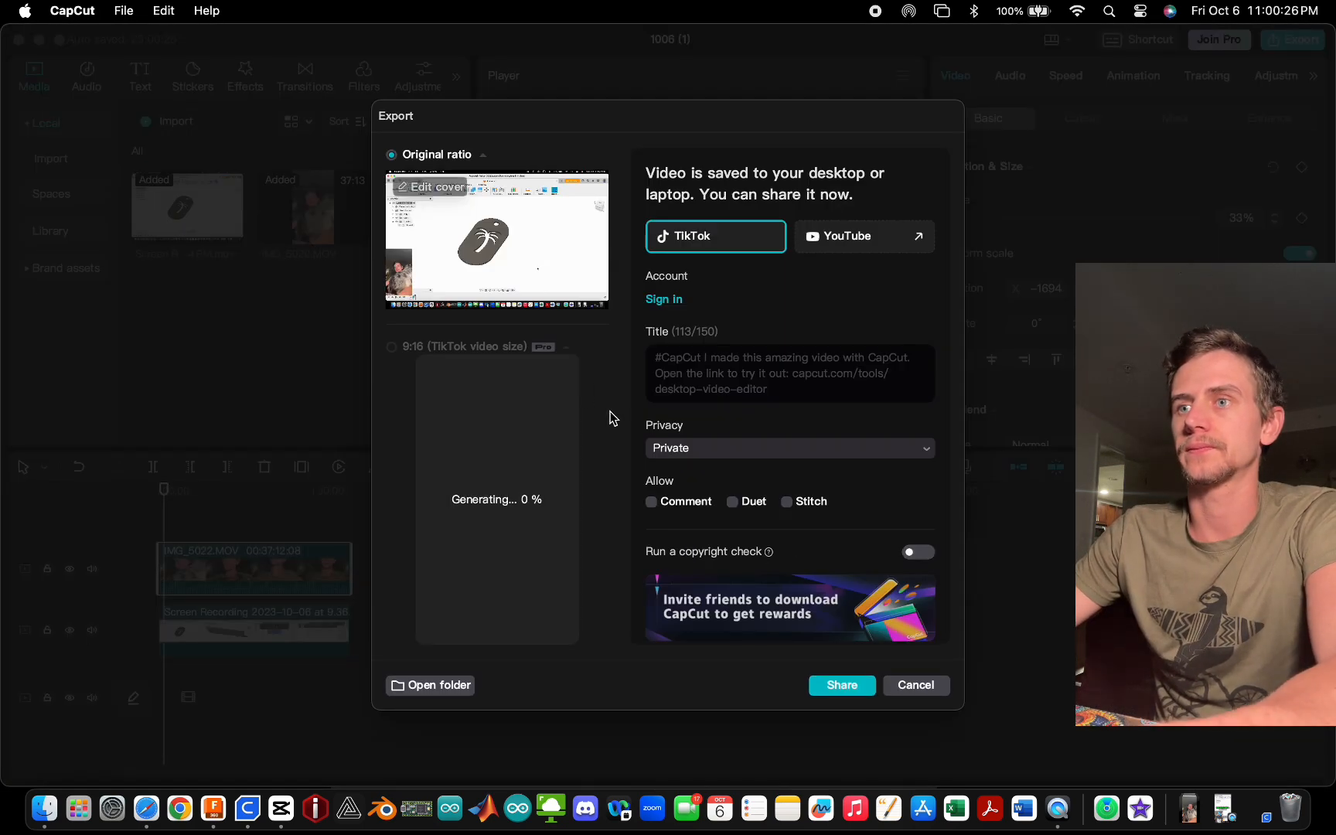
mouse_move(510, 246)
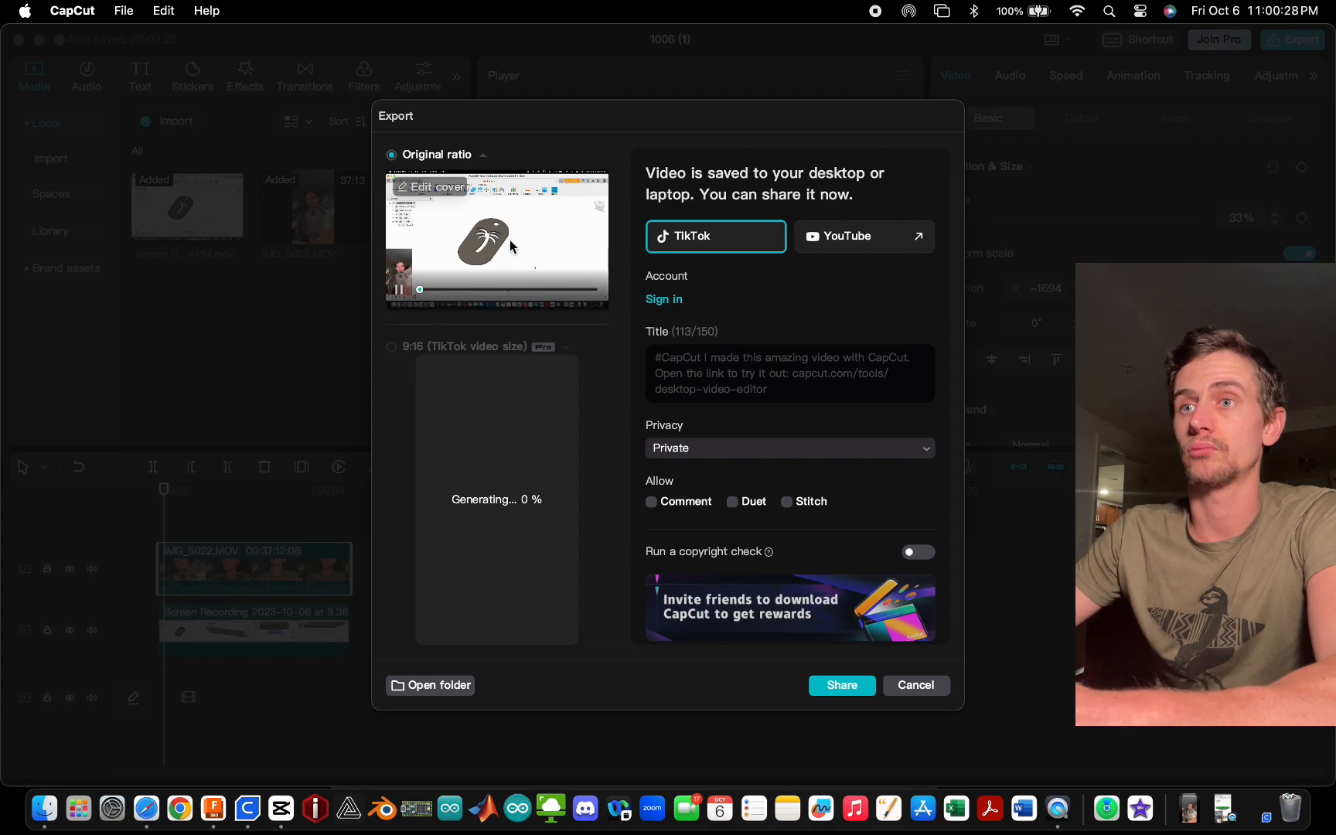
key("ctrl+Up")
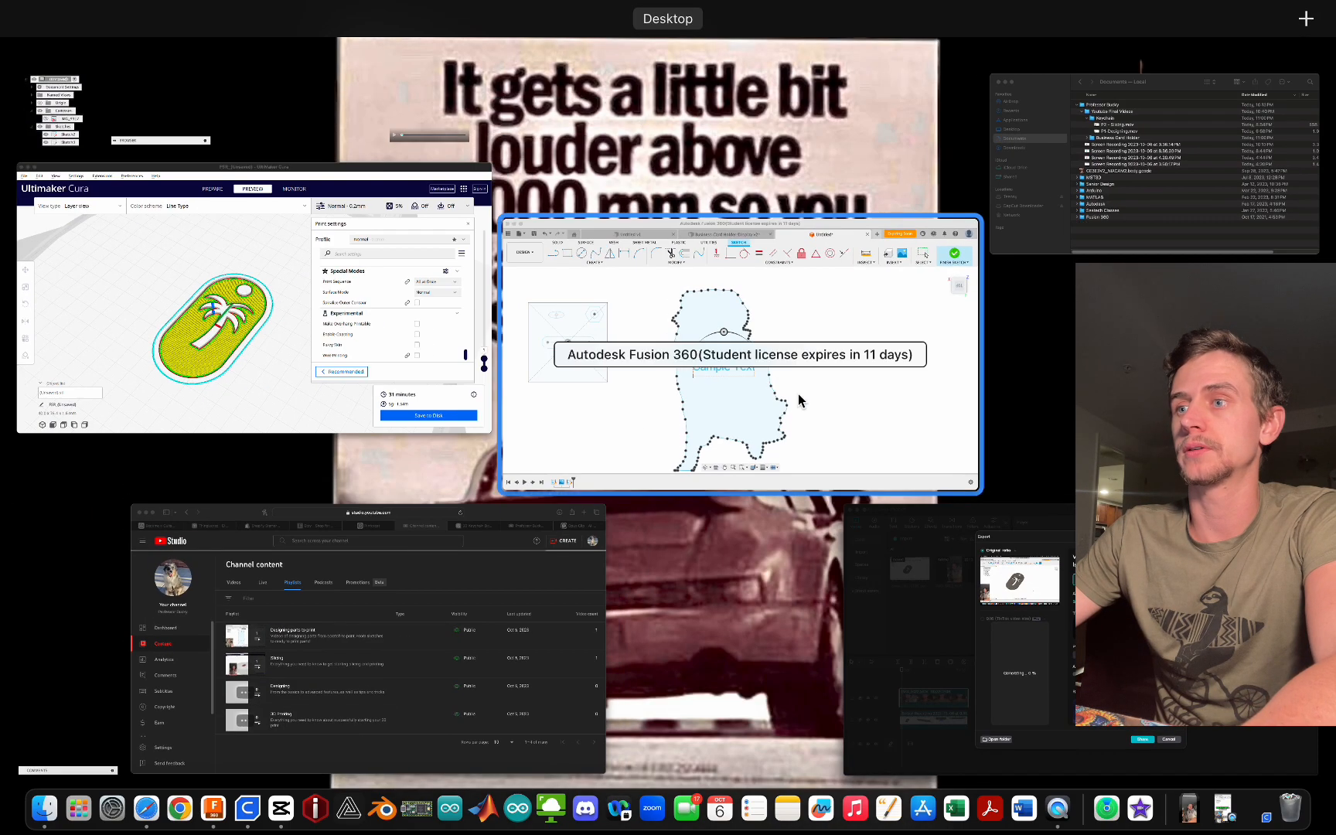
left_click(797, 393)
- Enter 'Bucky' as the label text
scroll(650, 487, "up", 5)
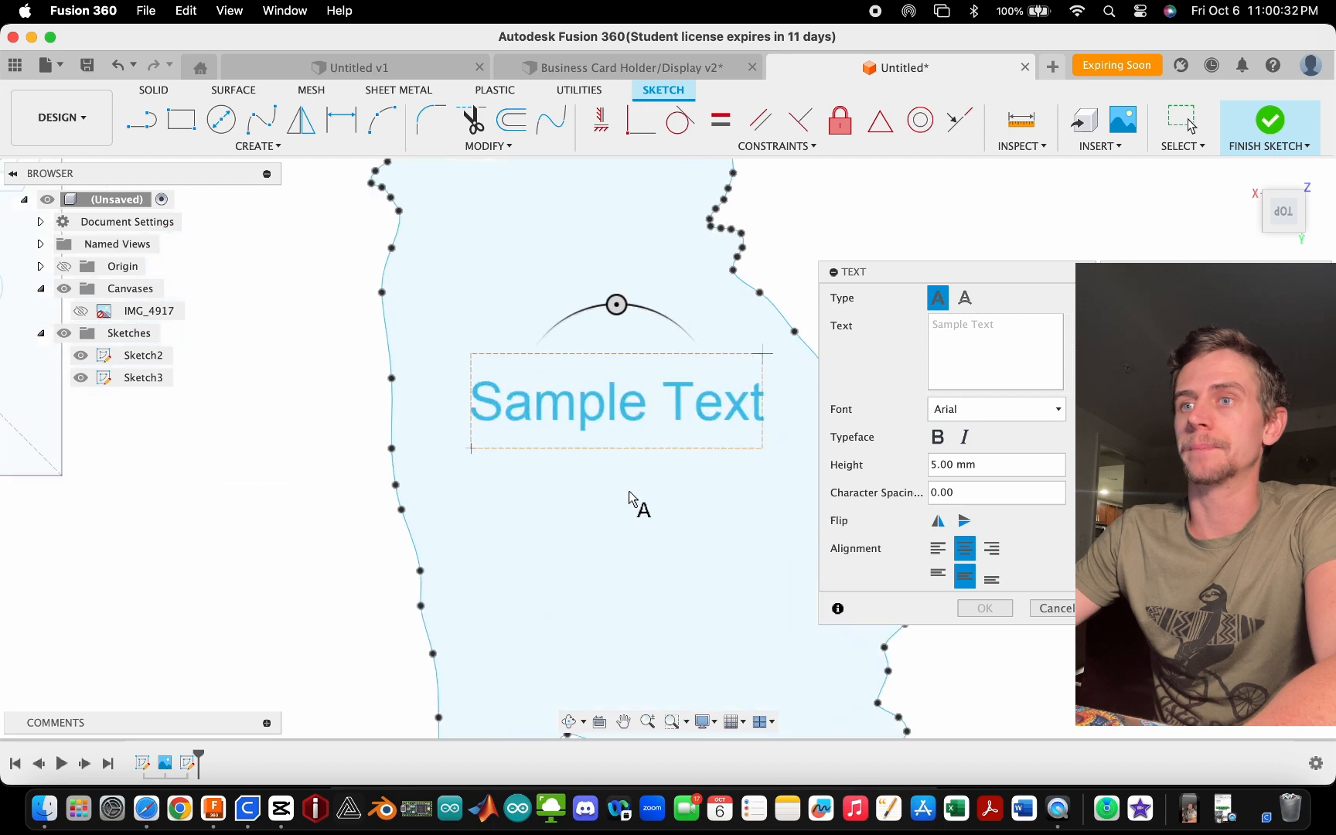
scroll(648, 473, "down", 2)
scroll(599, 375, "up", 3)
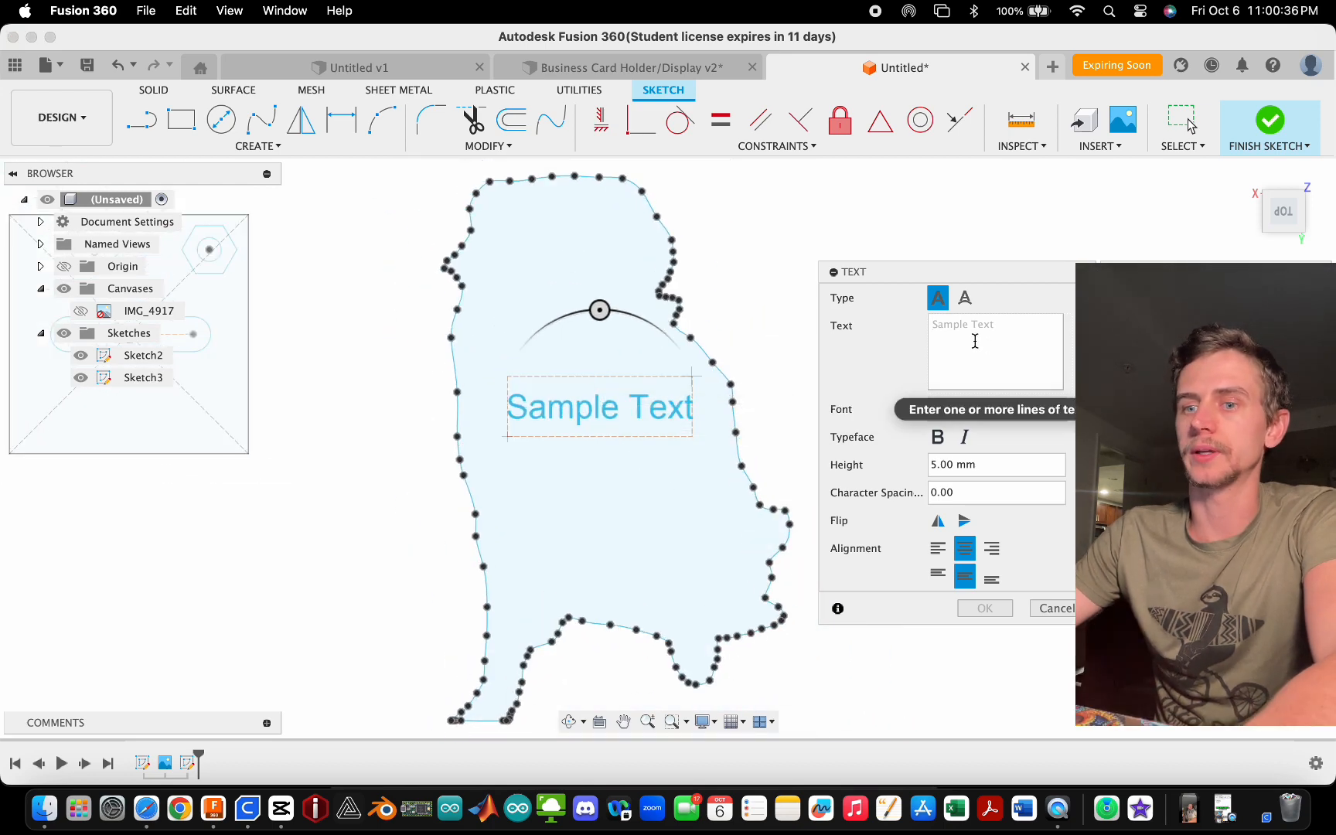
type("Bucky")
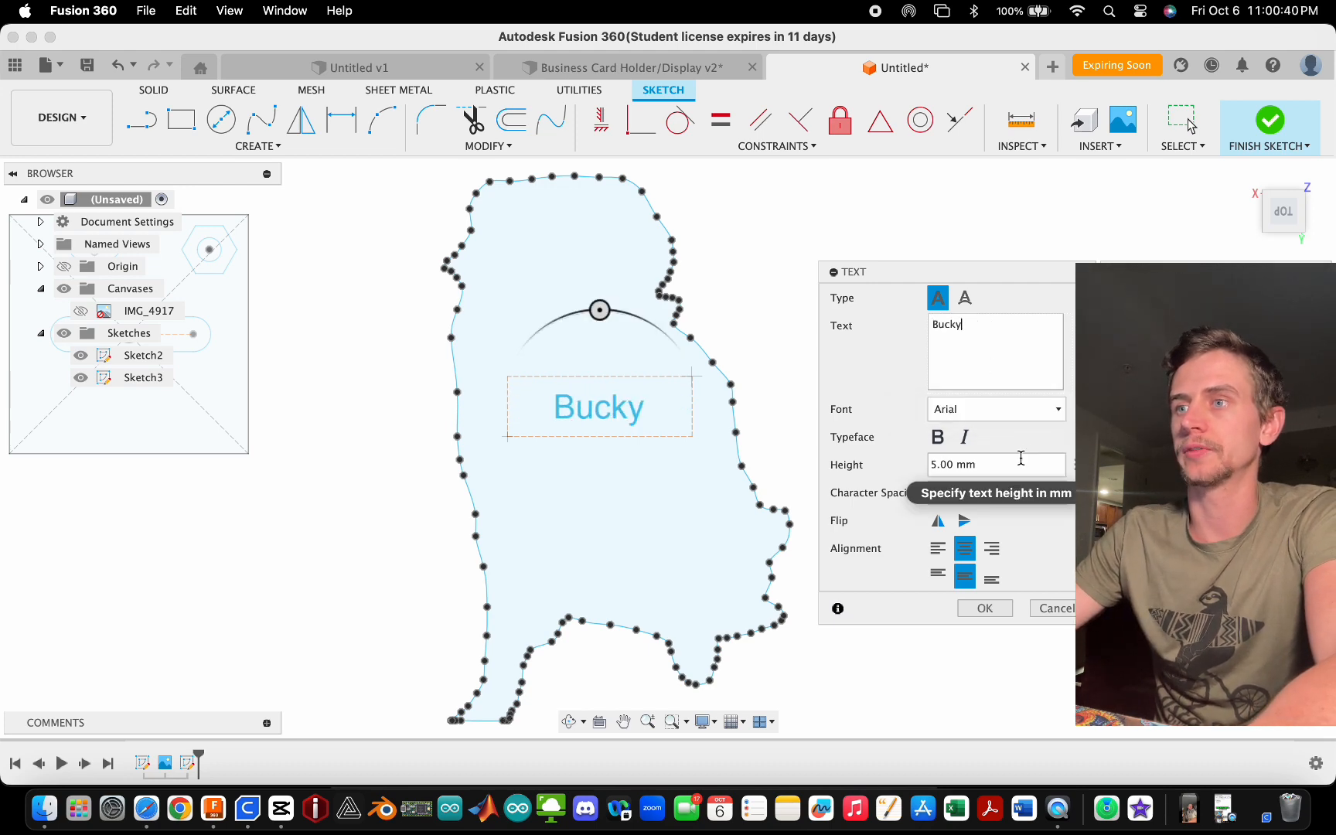
- Switch the label font to Phosphate and try out the Bold and Italic styles
left_click(1022, 409)
scroll(1005, 520, "down", 6)
scroll(1005, 519, "down", 15)
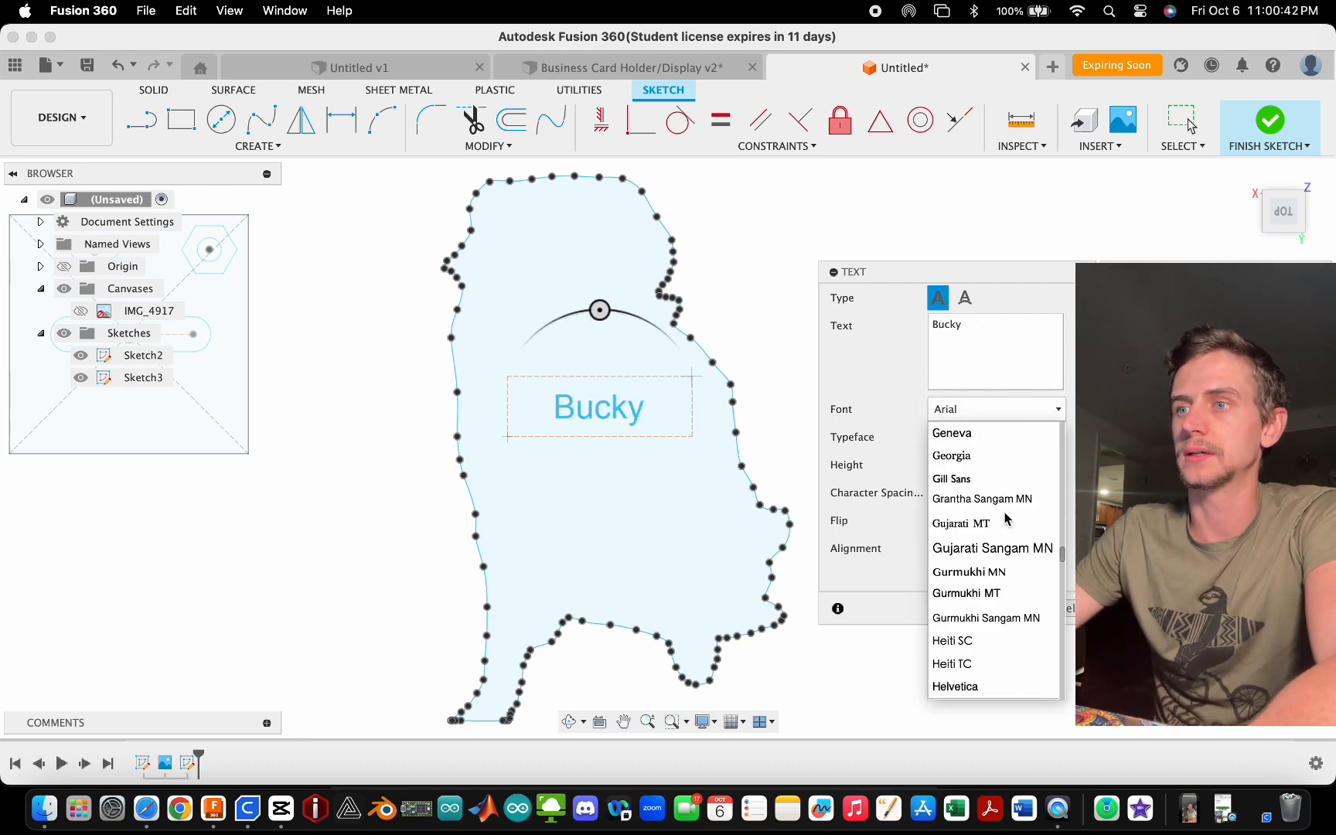
scroll(1005, 522, "down", 3)
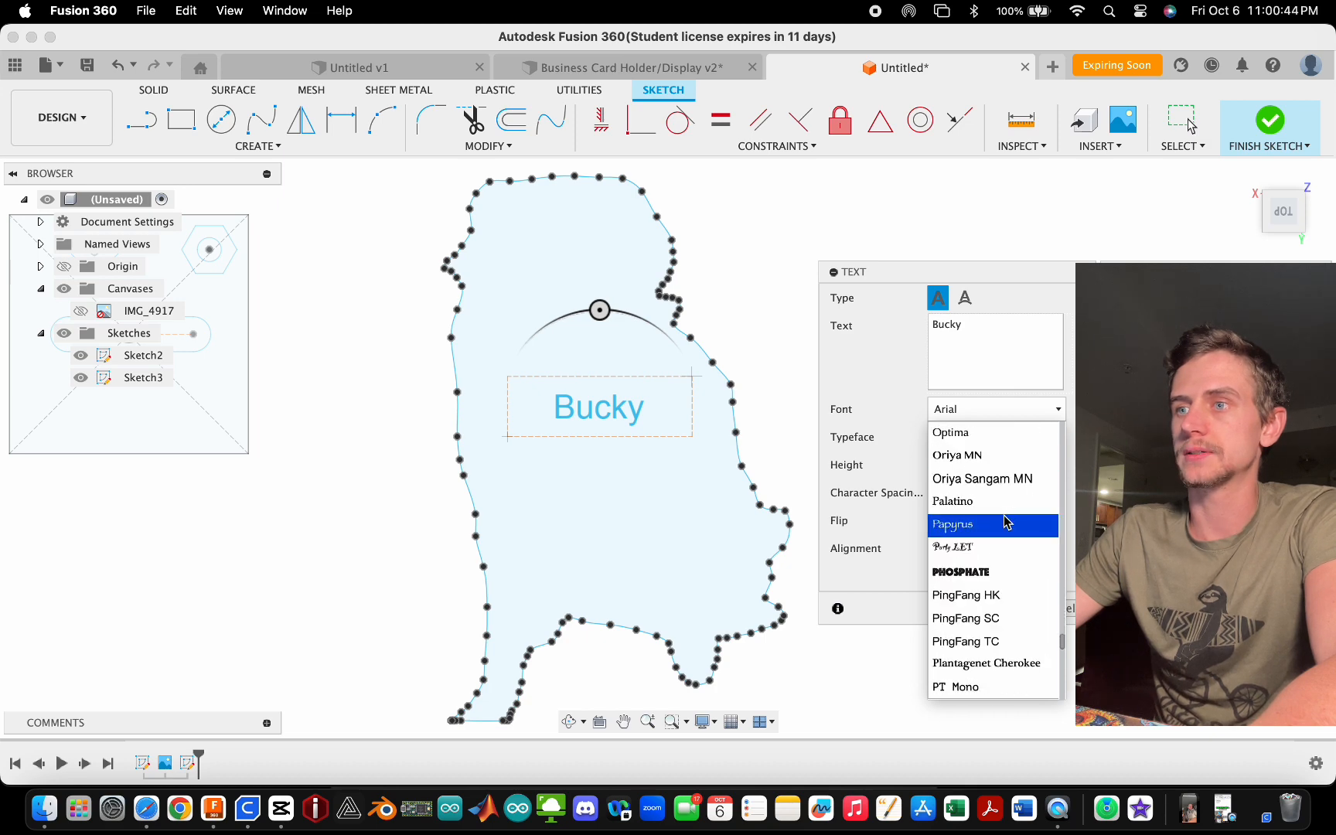
left_click(993, 503)
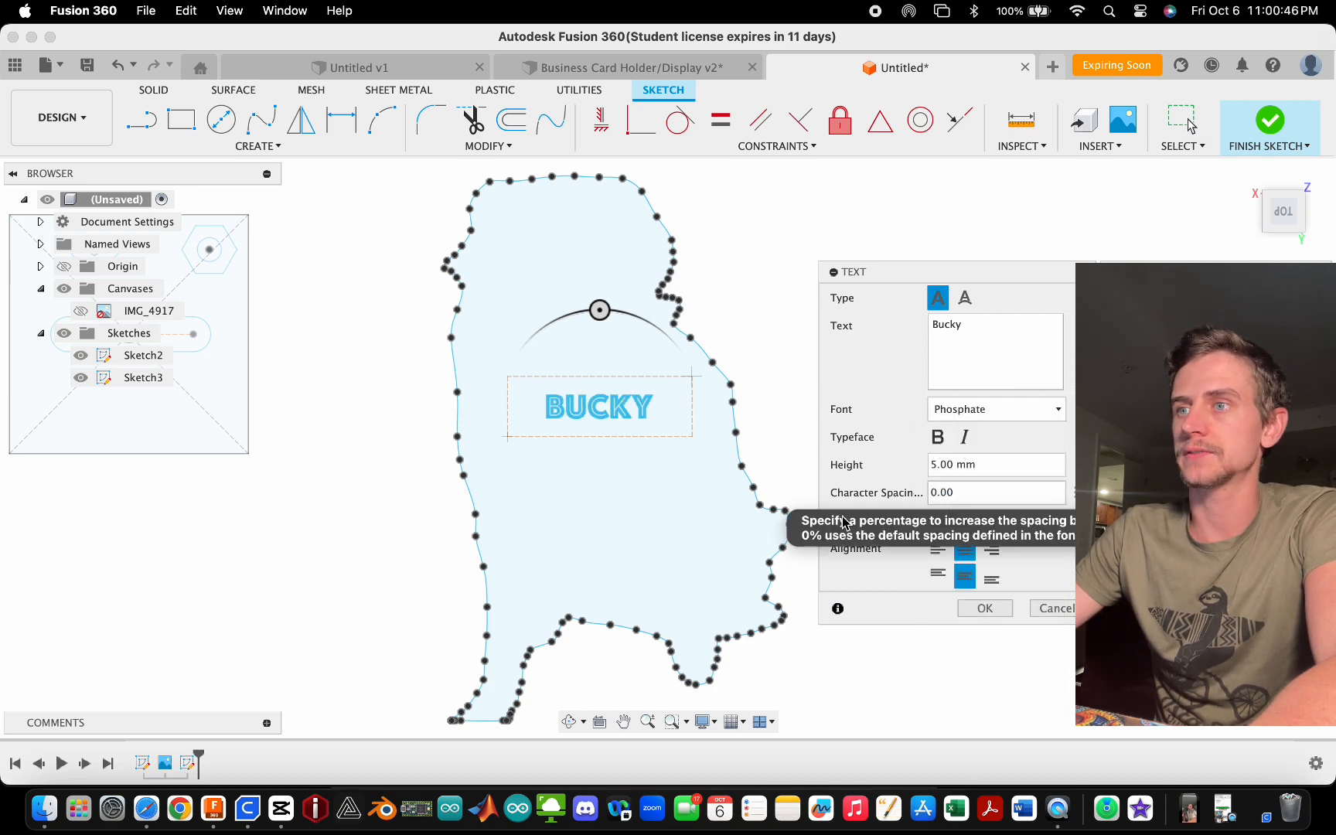
left_click(965, 439)
left_click(965, 439)
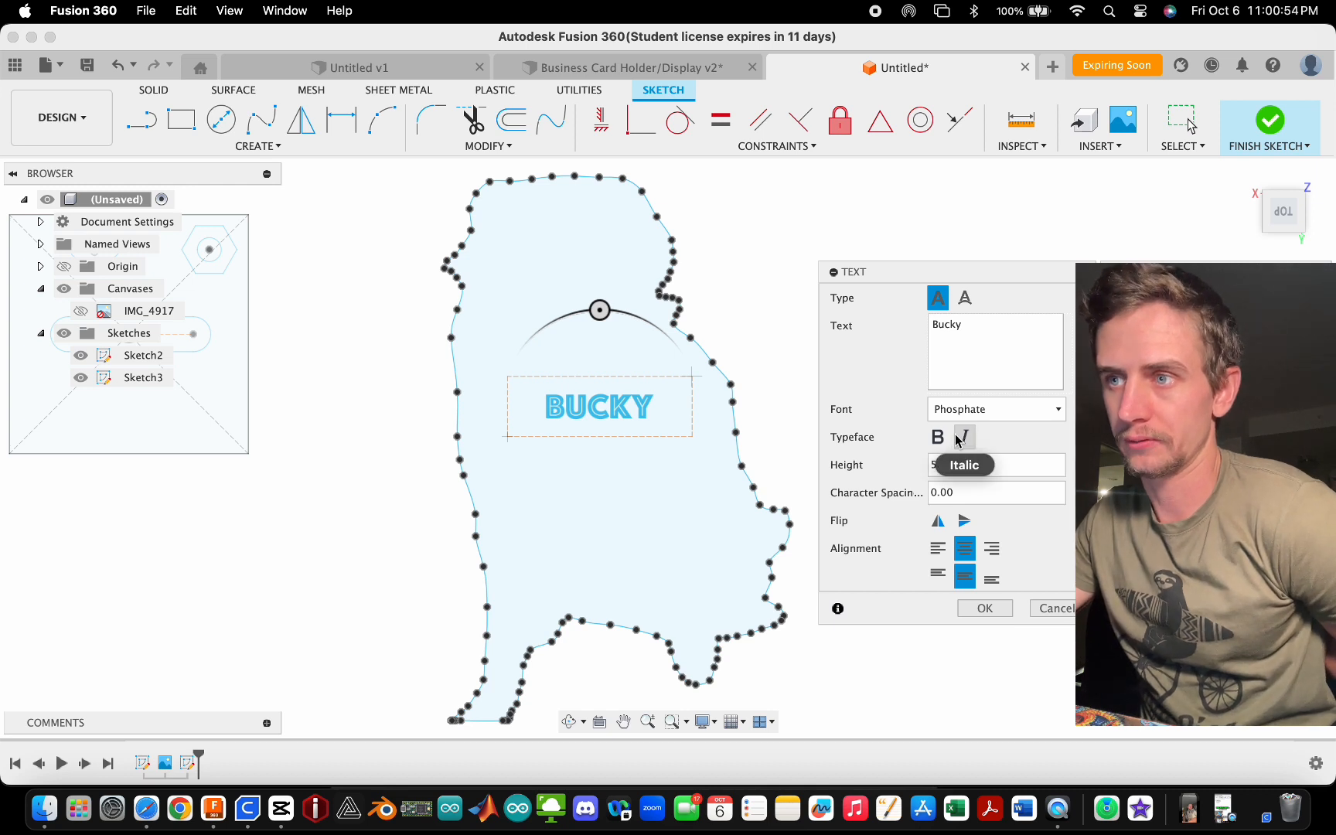
left_click(937, 438)
left_click(965, 440)
left_click(965, 439)
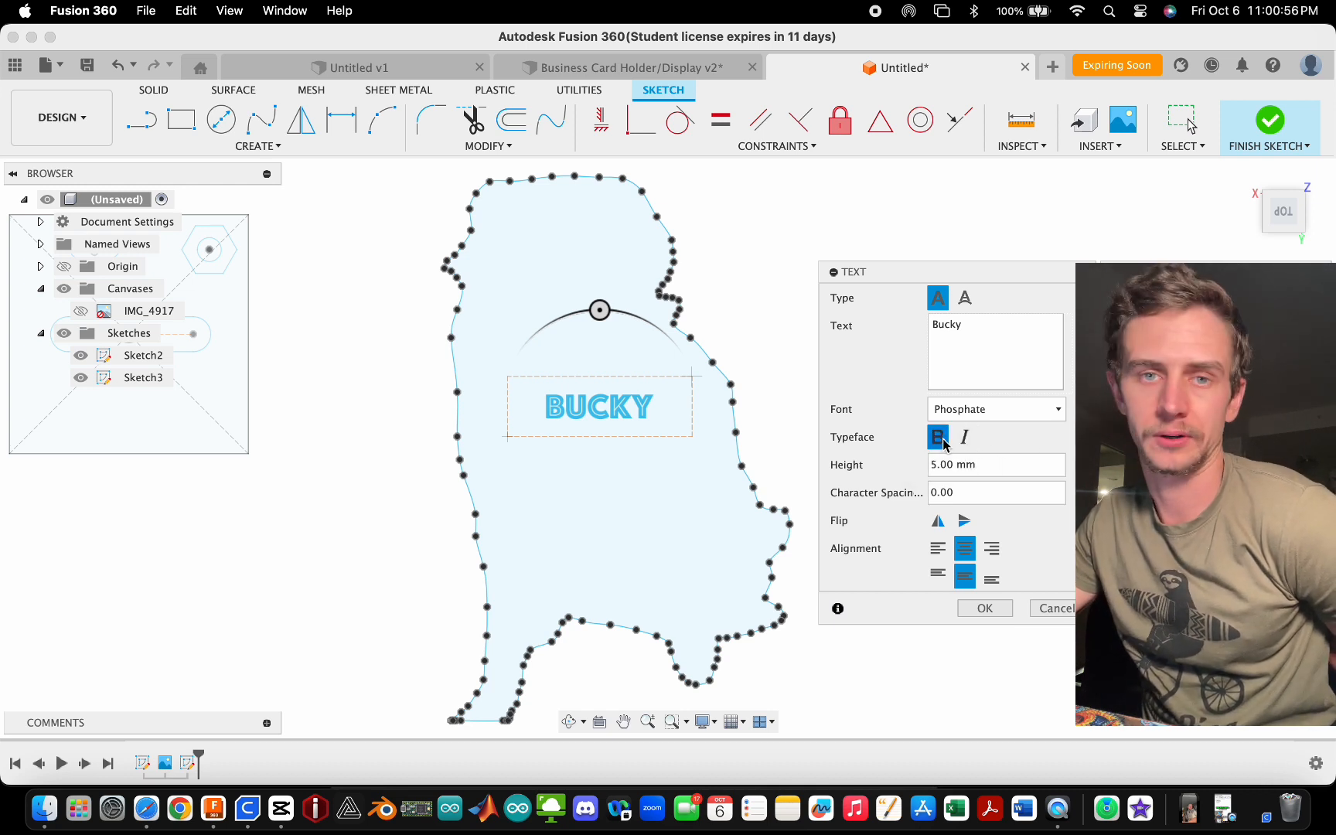
- Keep the BUCKY text plain and unflipped after testing the flip options
left_click(938, 438)
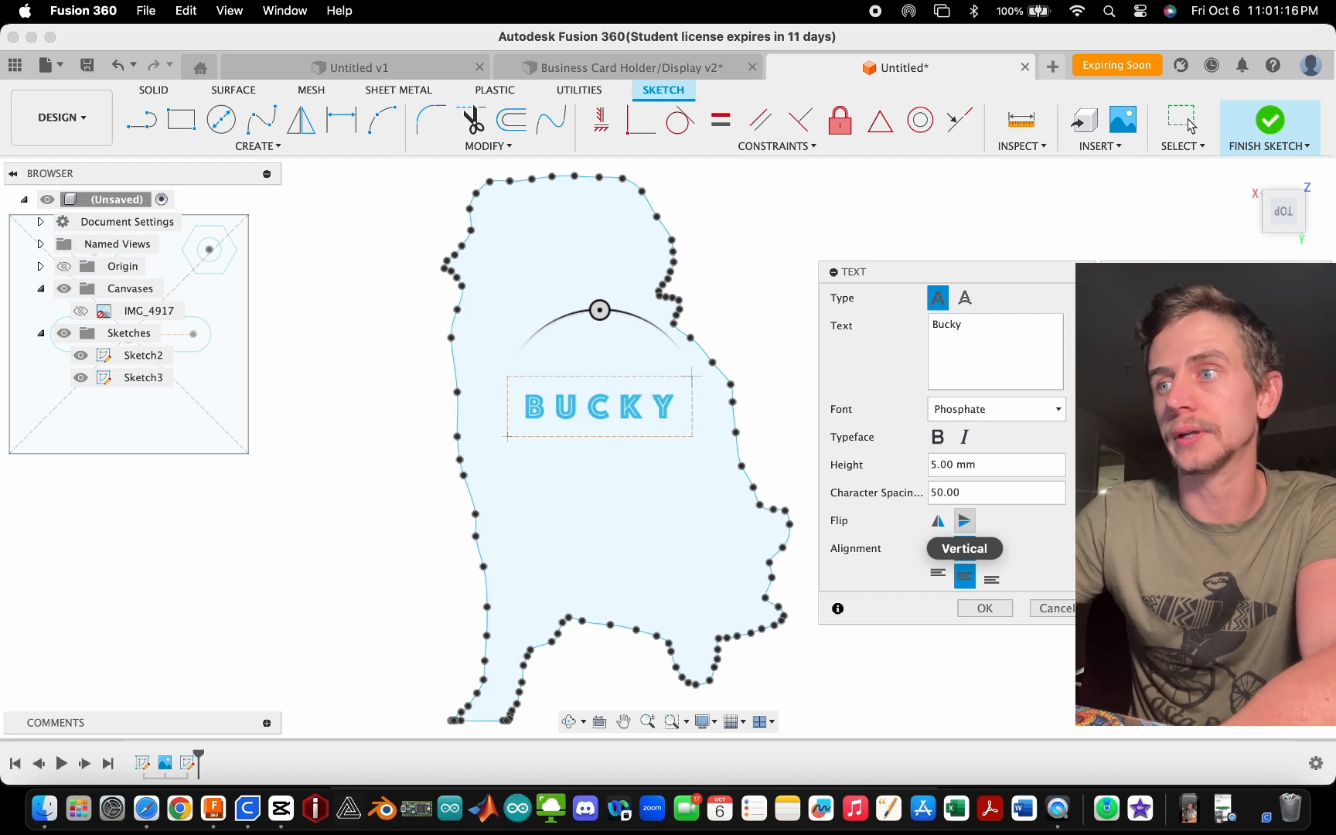
left_click(965, 522)
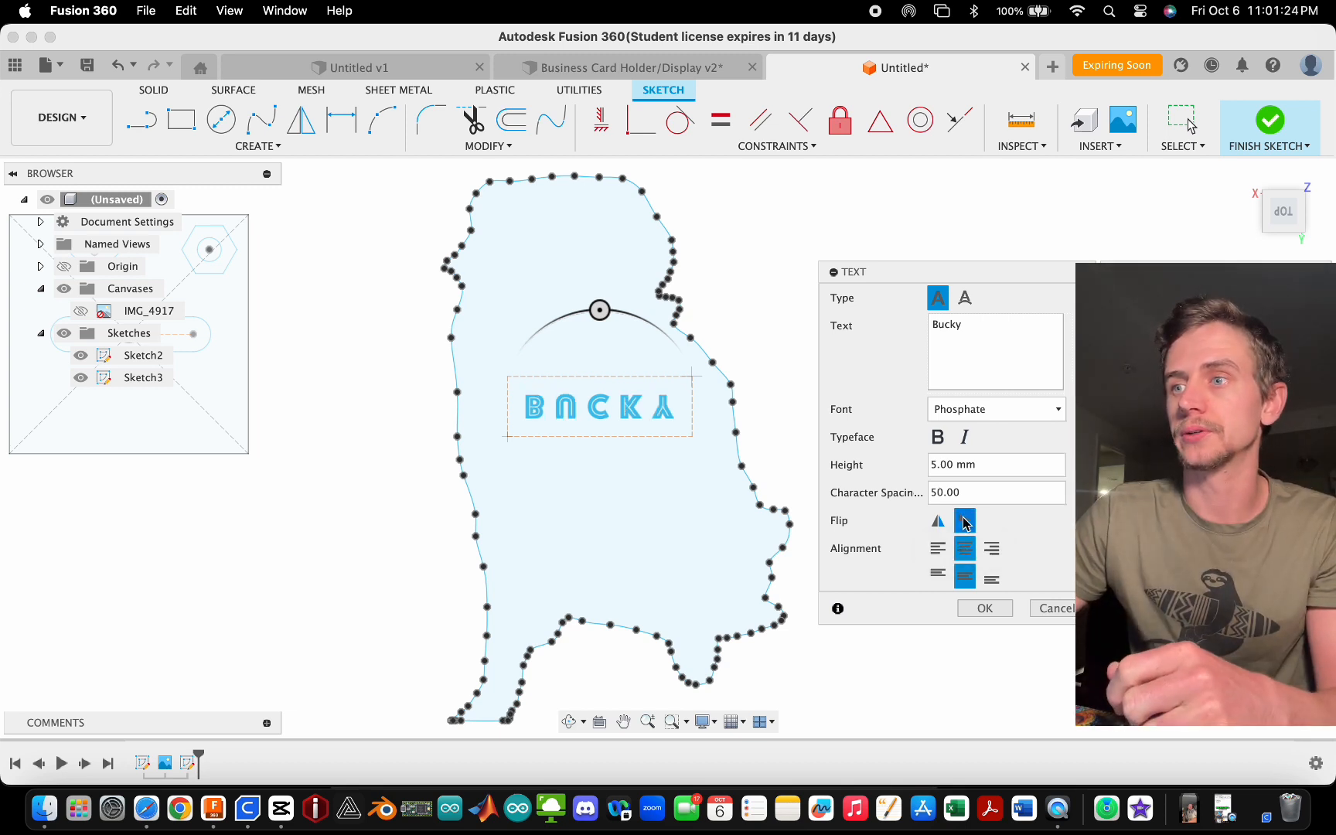
left_click(936, 524)
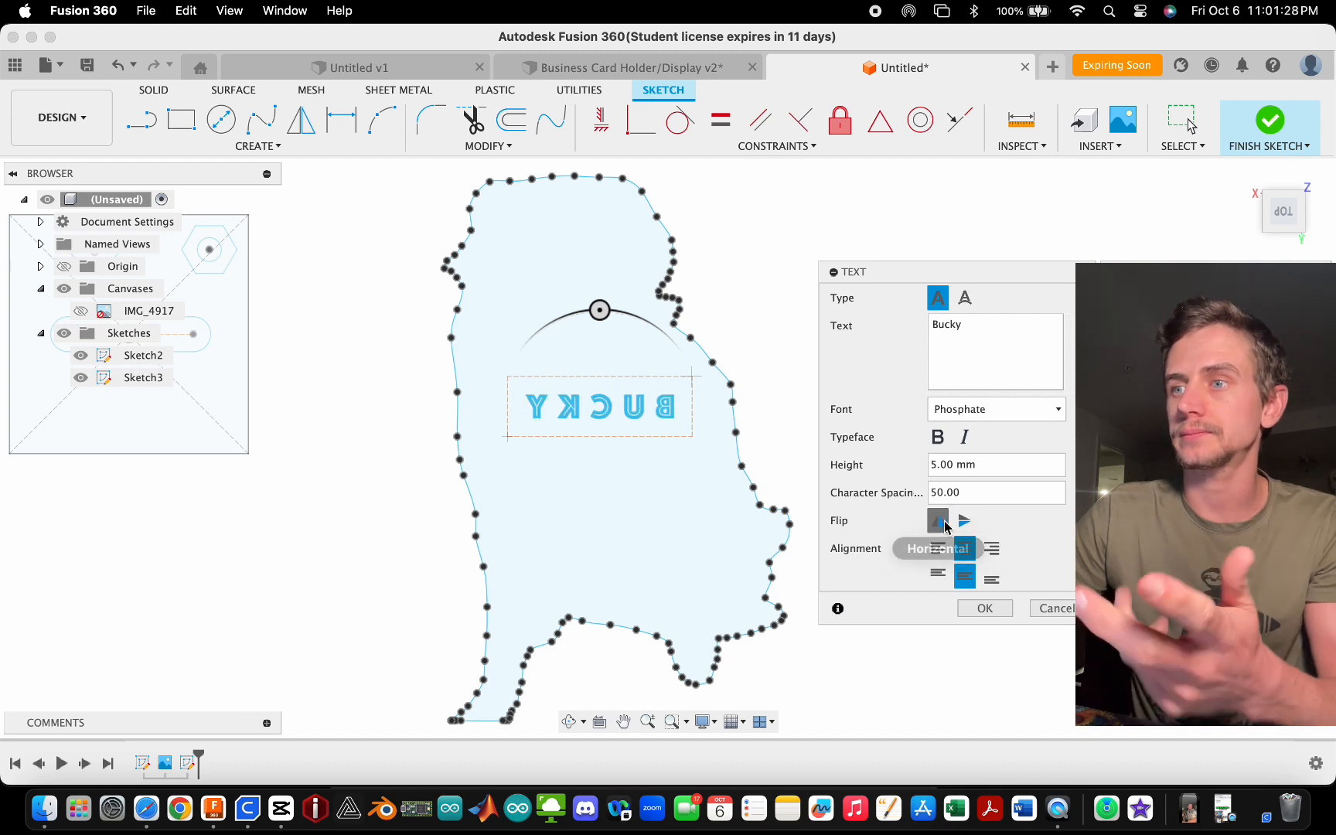
left_click(945, 524)
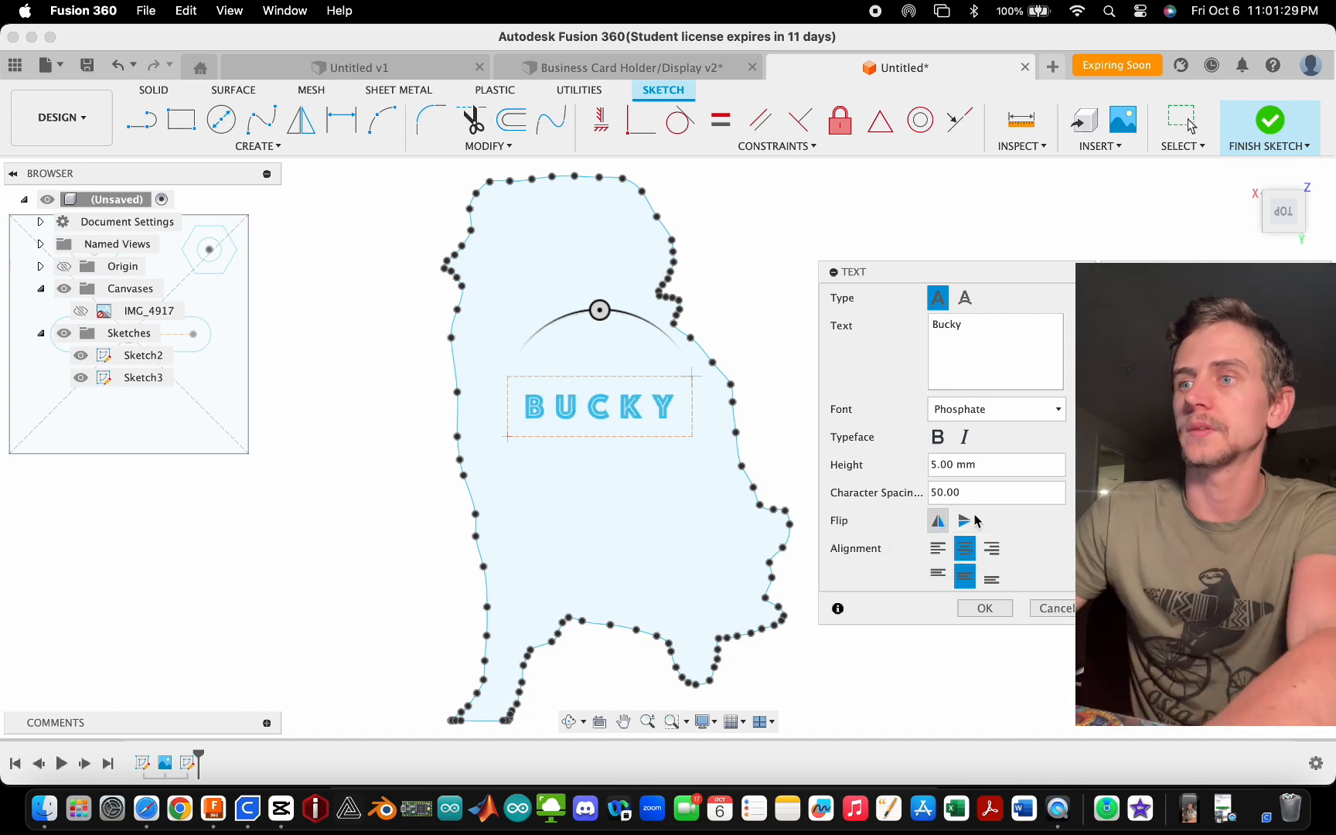
- Centre the text horizontally and vertically in its box and confirm the label
left_click(939, 549)
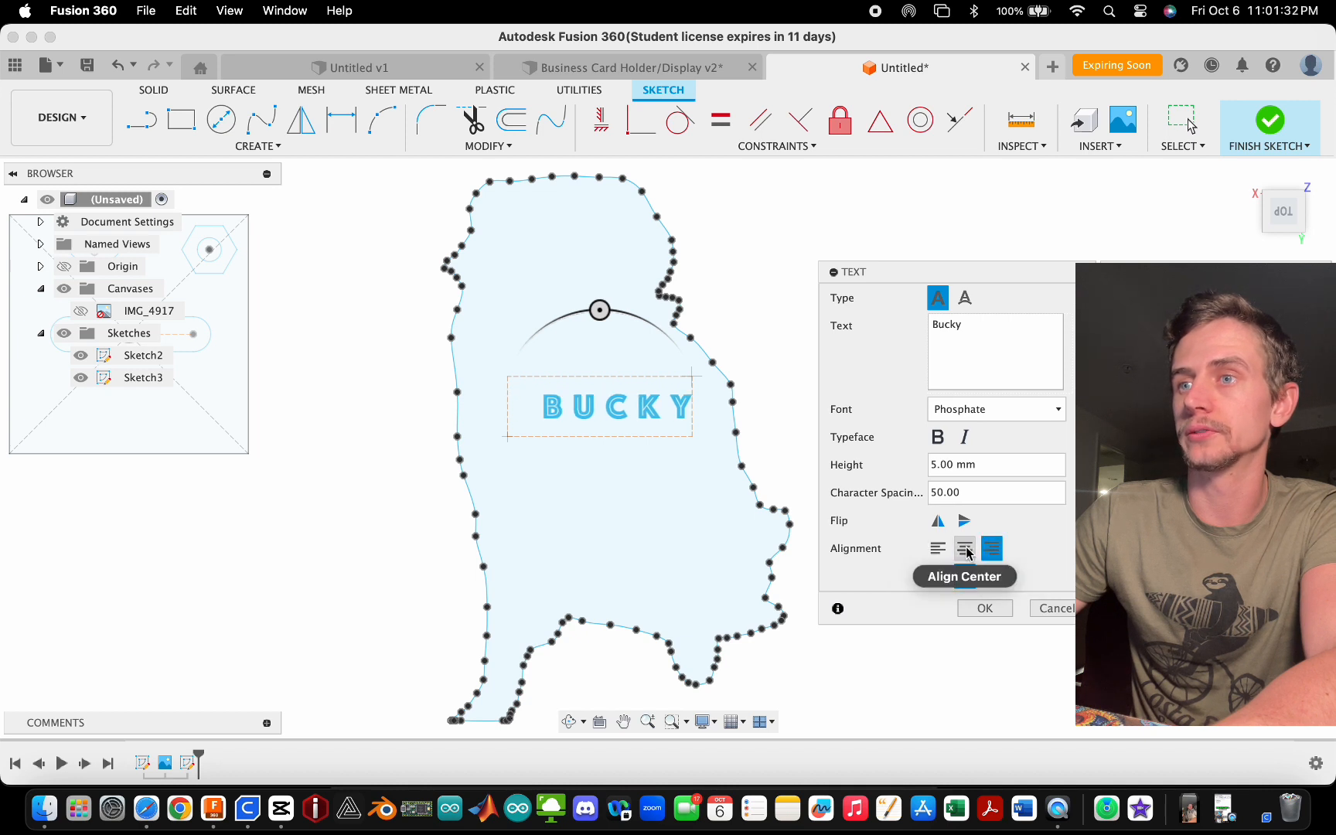
left_click(965, 548)
left_click(993, 576)
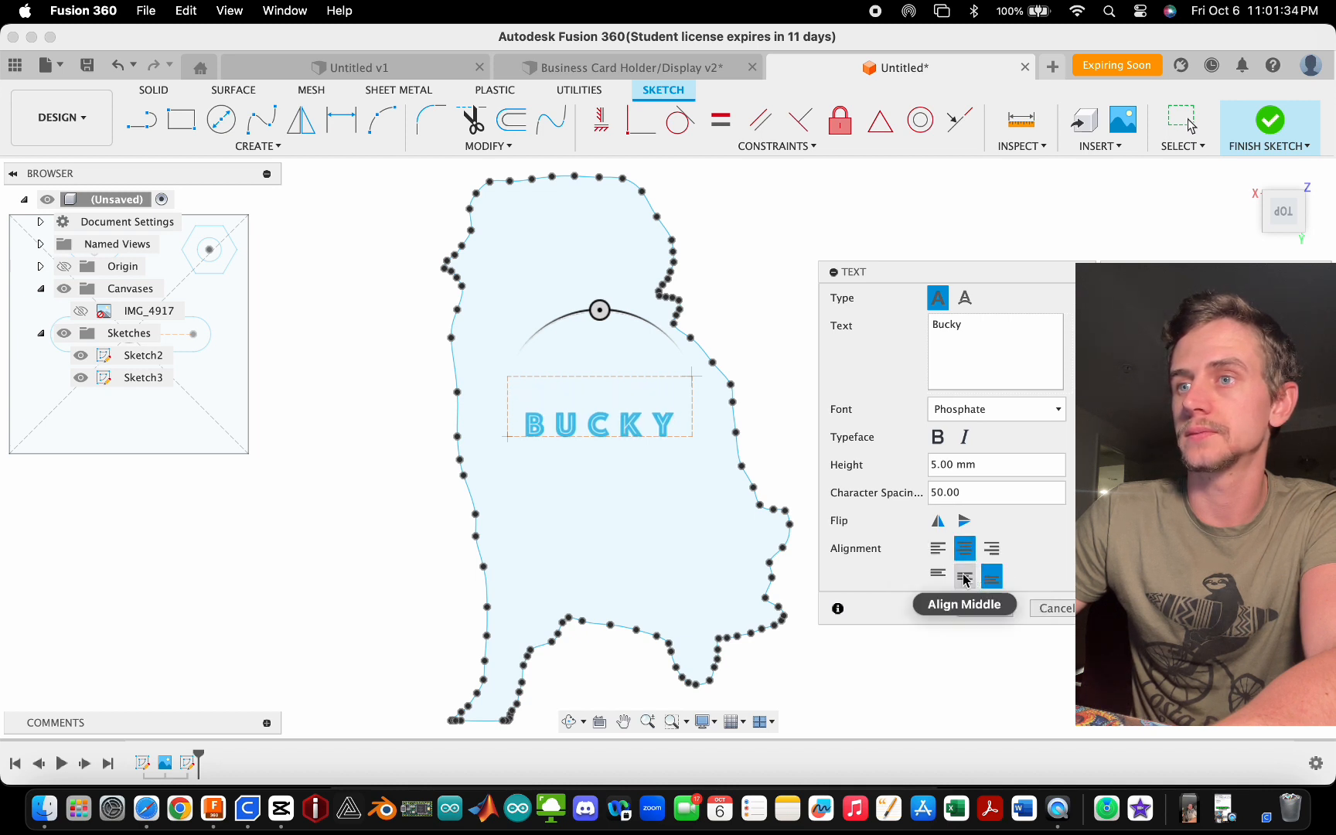
left_click(938, 574)
left_click(940, 549)
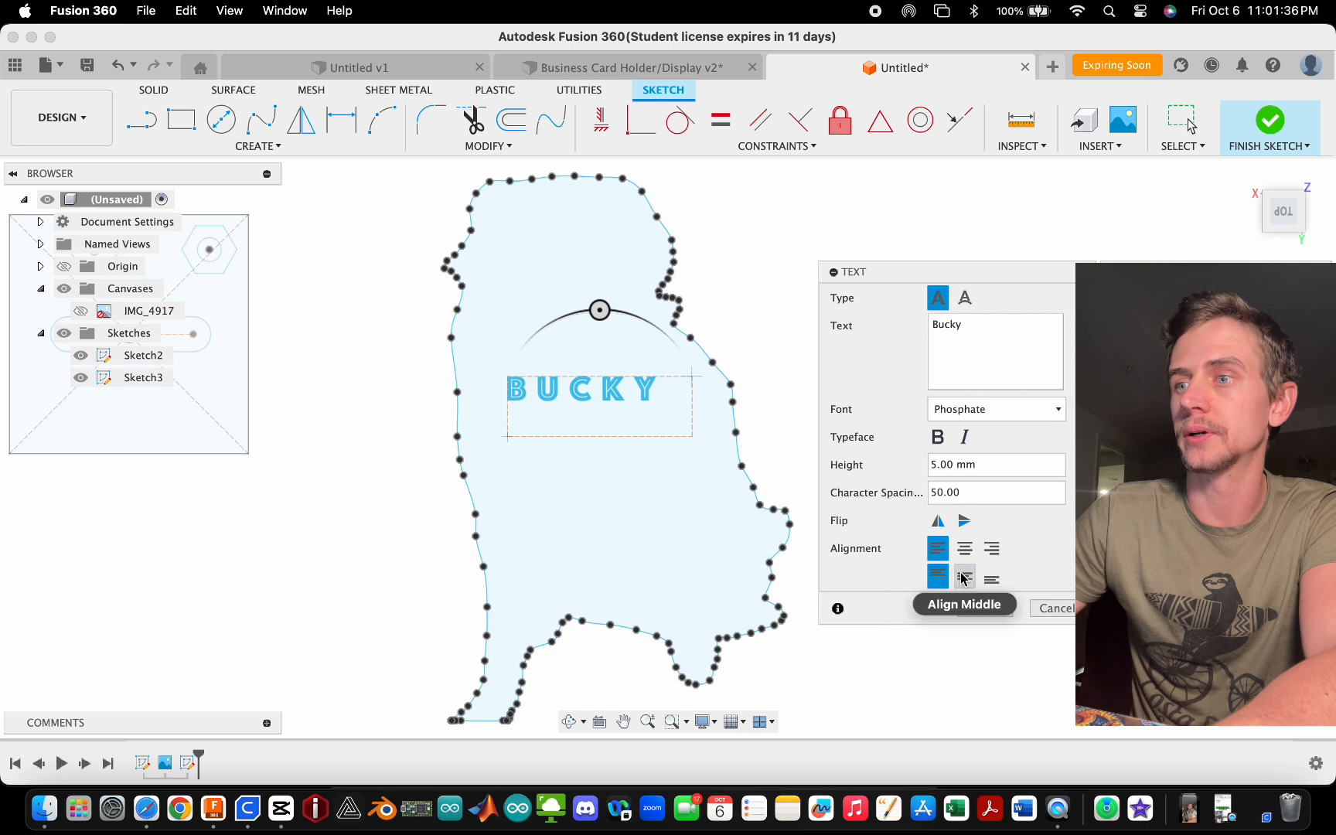
left_click(963, 575)
left_click(964, 550)
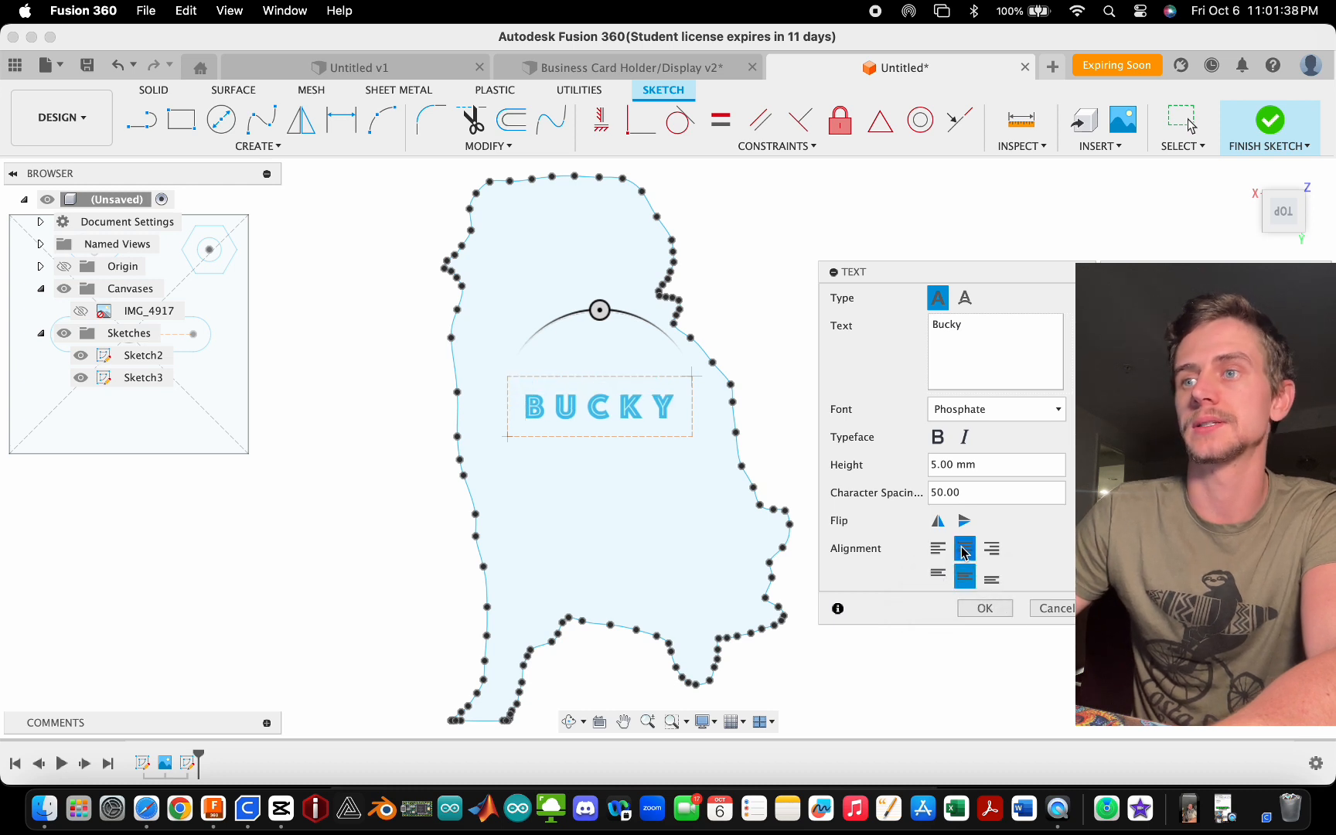
left_click(985, 609)
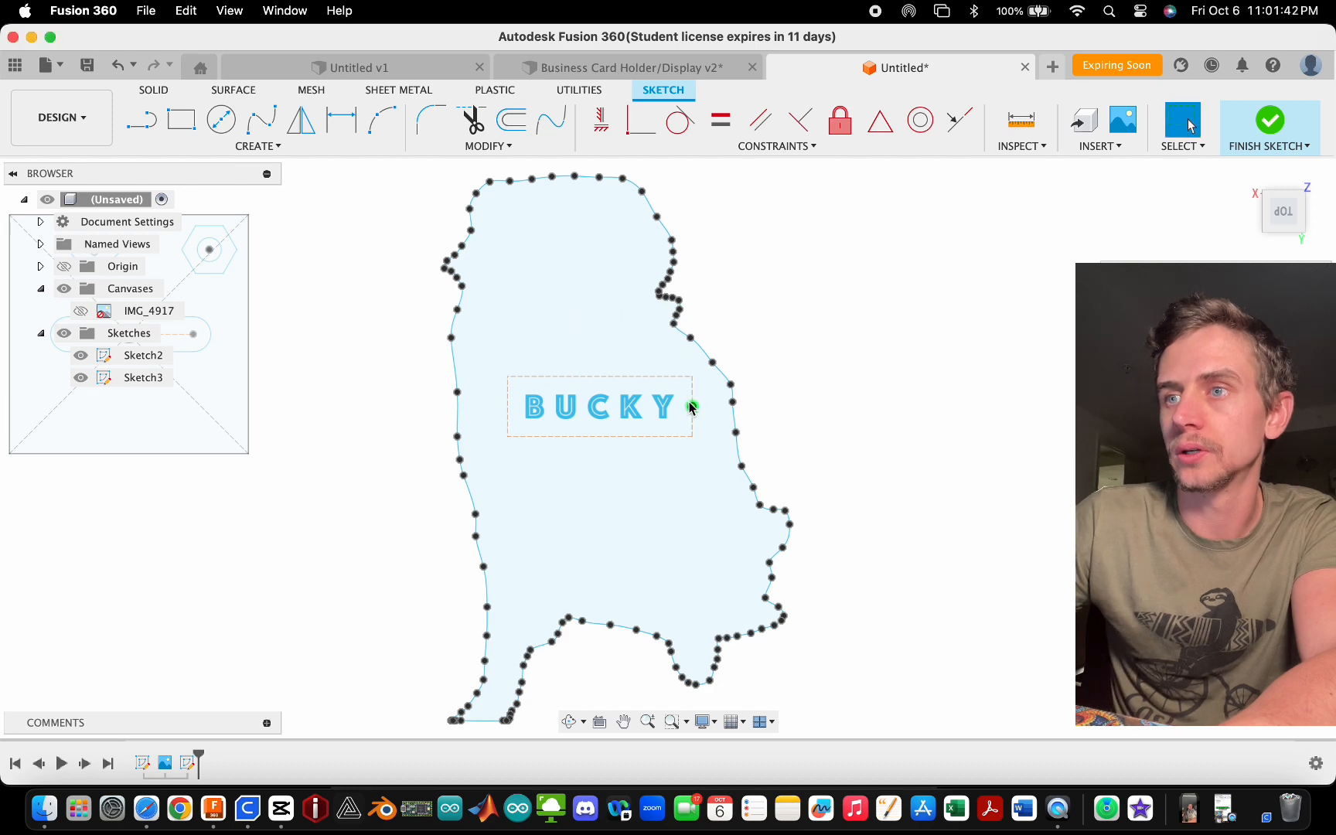
- Tighten the BUCKY text box from its top and right edges, then pick 3-Point Arc
left_click(690, 404)
scroll(591, 410, "up", 2)
scroll(586, 407, "up", 1)
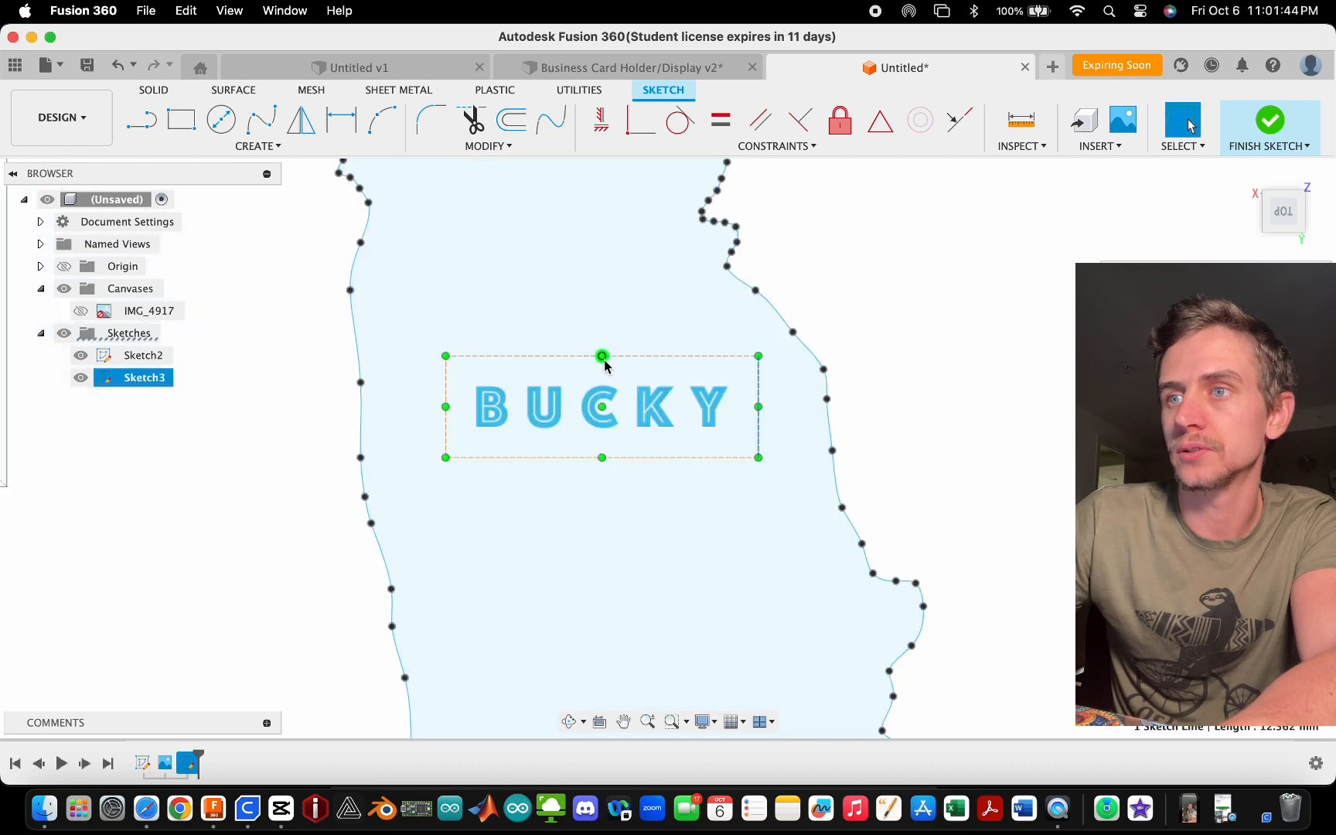
mouse_move(601, 357)
left_mouse_down()
mouse_move(608, 426)
mouse_move(602, 269)
mouse_move(554, 286)
mouse_move(588, 375)
mouse_move(599, 370)
left_mouse_up()
mouse_move(755, 408)
left_mouse_down()
mouse_move(573, 416)
mouse_move(749, 423)
mouse_move(755, 402)
mouse_move(761, 419)
left_mouse_up()
scroll(670, 386, "down", 6)
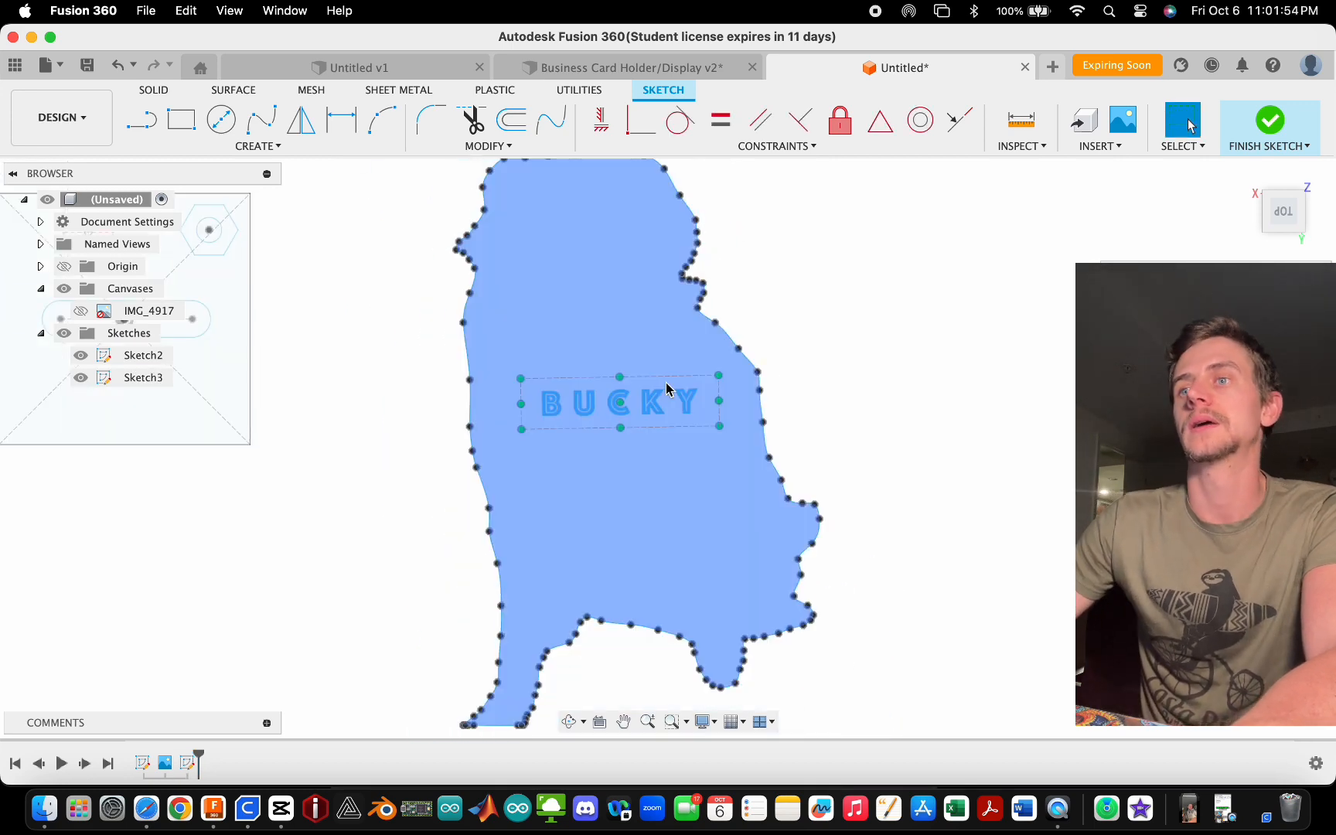
scroll(646, 407, "up", 3)
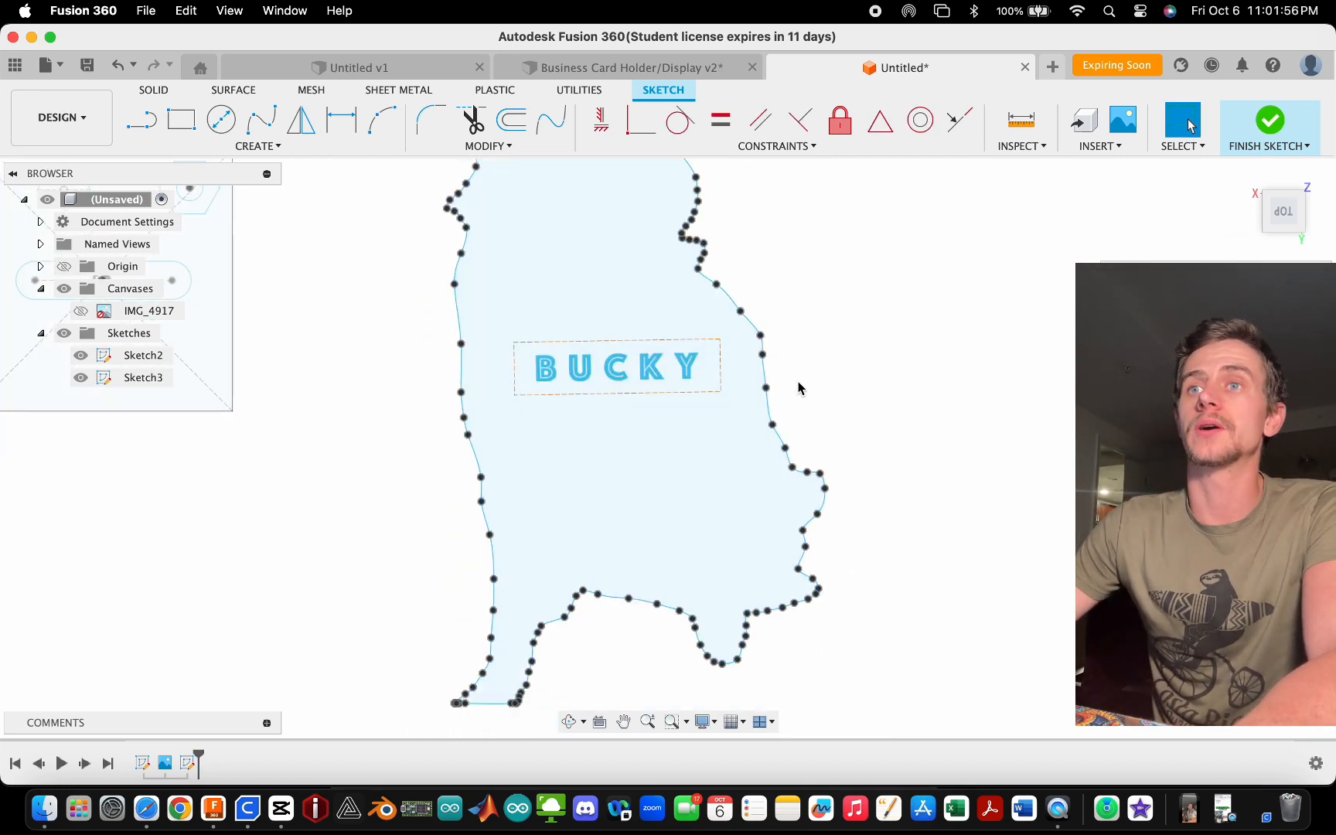
left_click(378, 120)
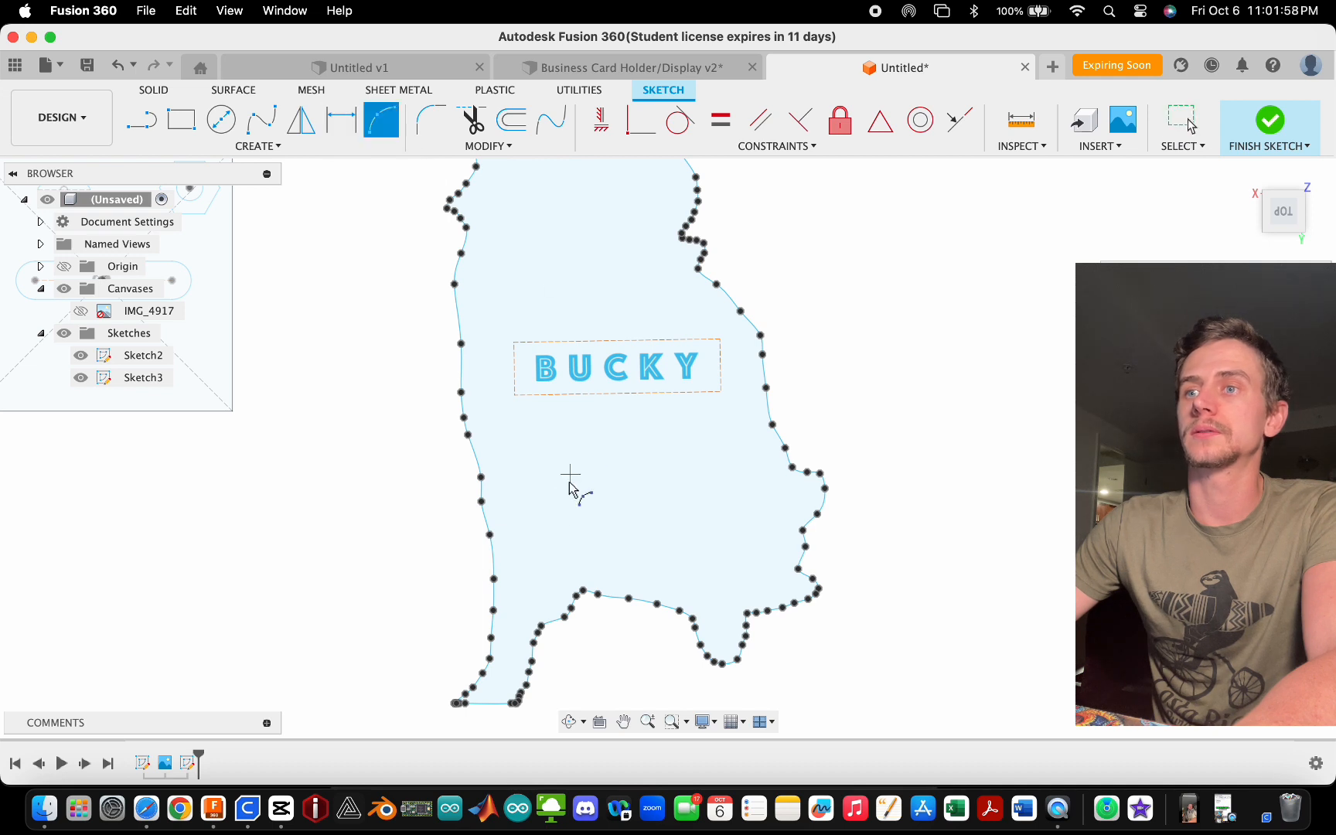
- Finish the arc and start Text on Path using the new arc as its path
left_click(630, 483)
key("Escape")
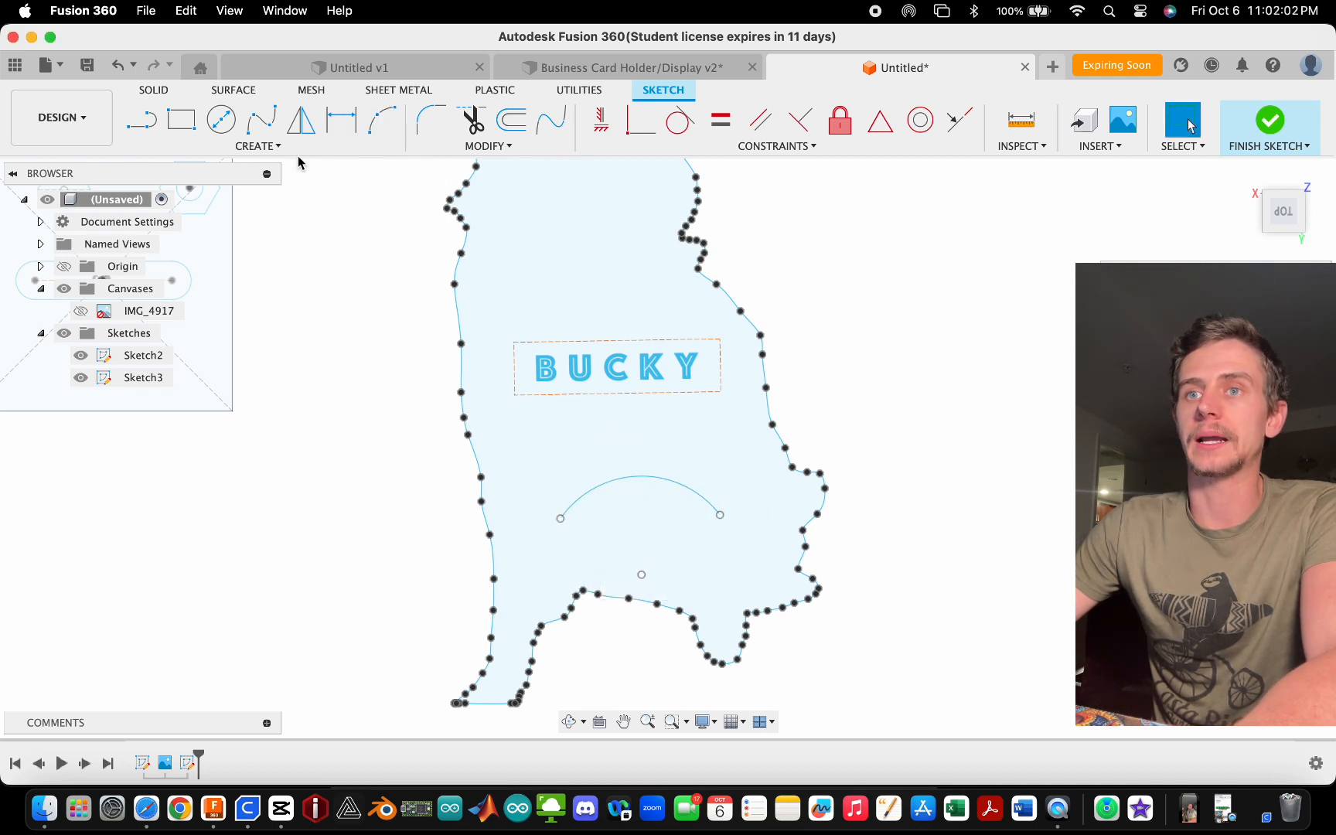
left_click(258, 146)
left_click(247, 441)
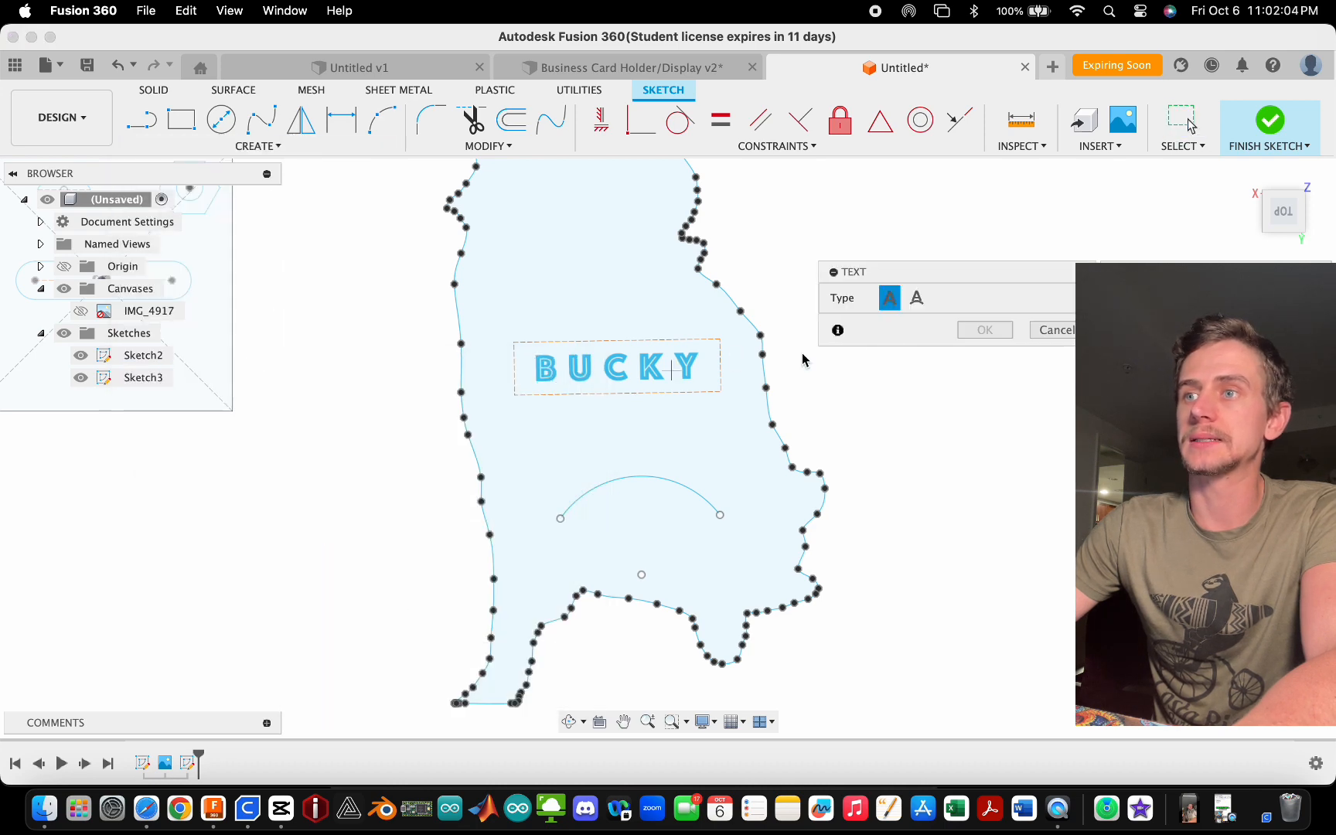
left_click(914, 303)
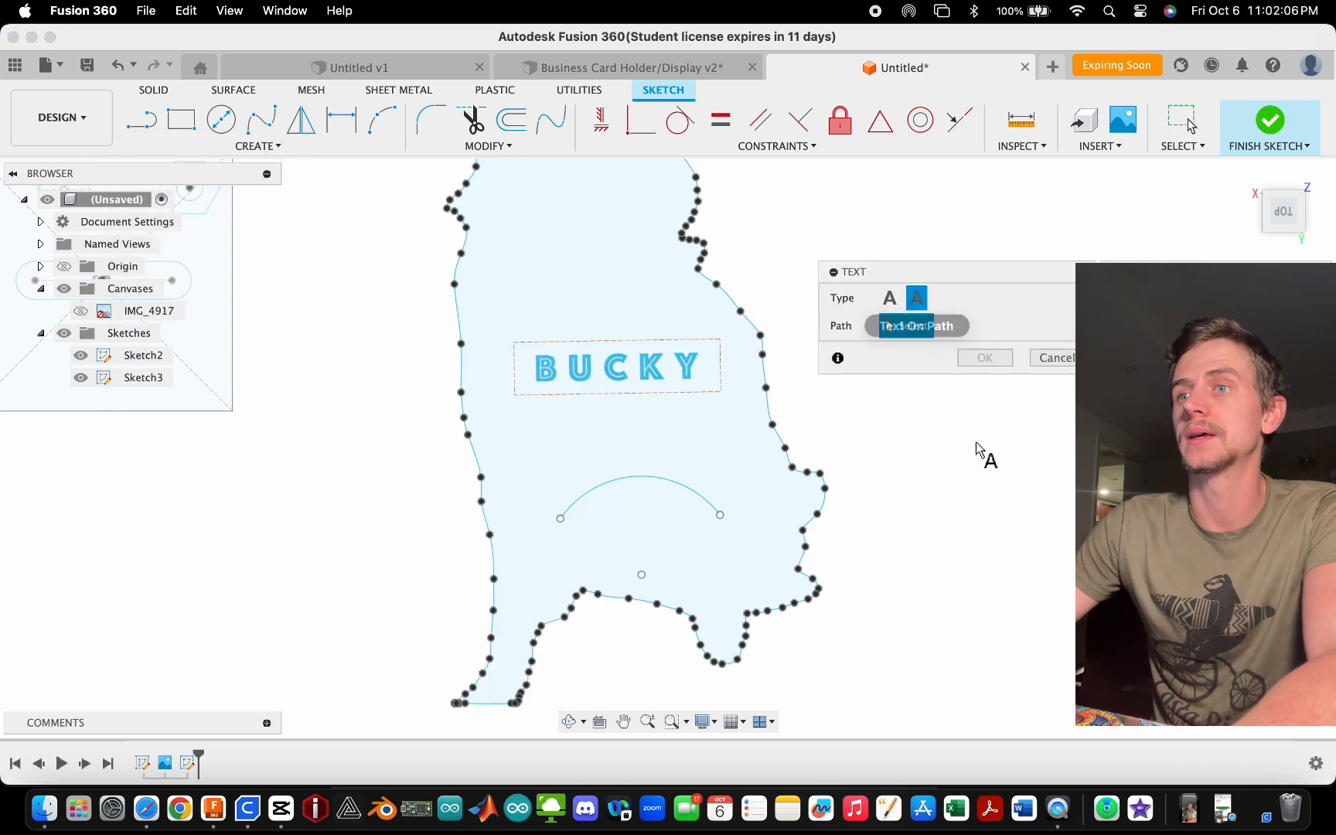
left_click(673, 483)
- Enter BUCKY in capital letters as the arc text
type("b")
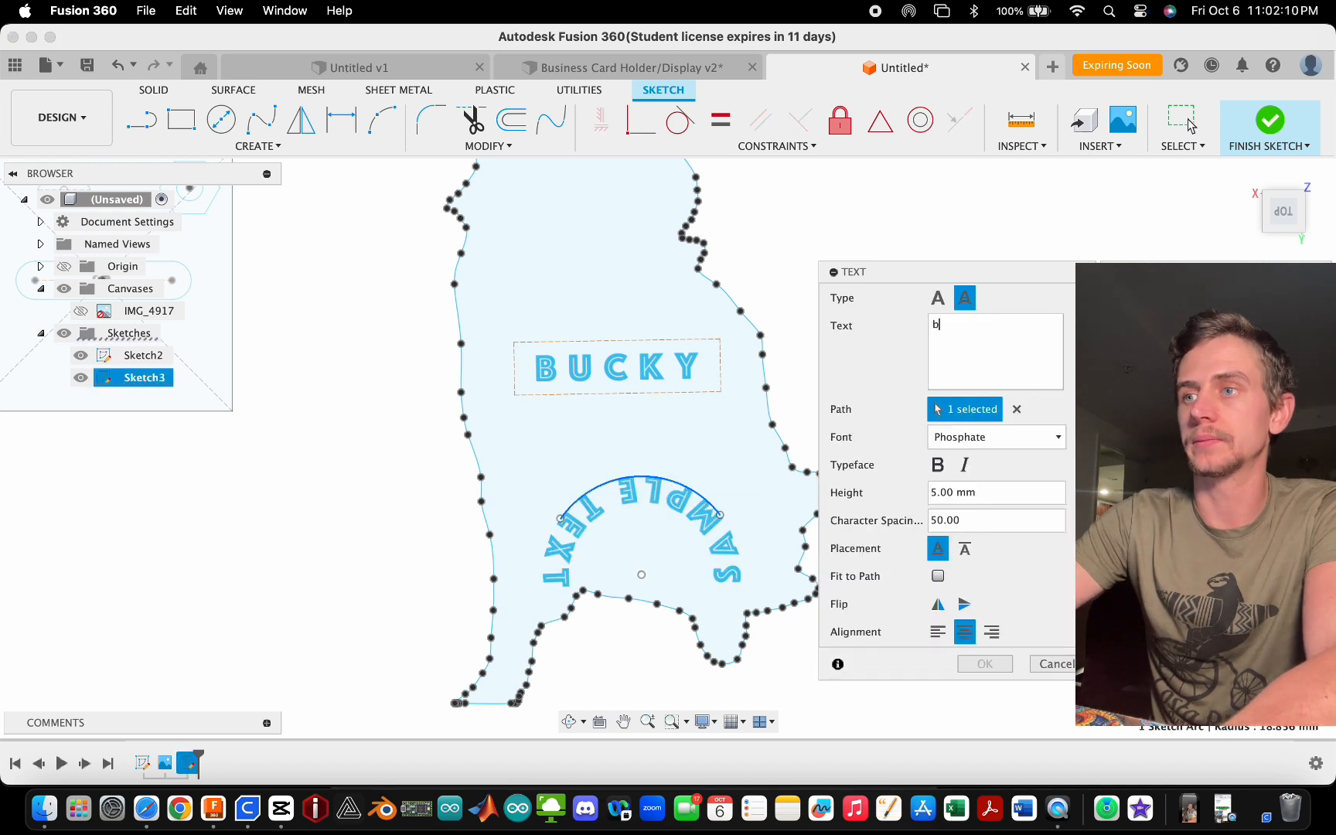
type("u")
key("BackSpace")
key("BackSpace")
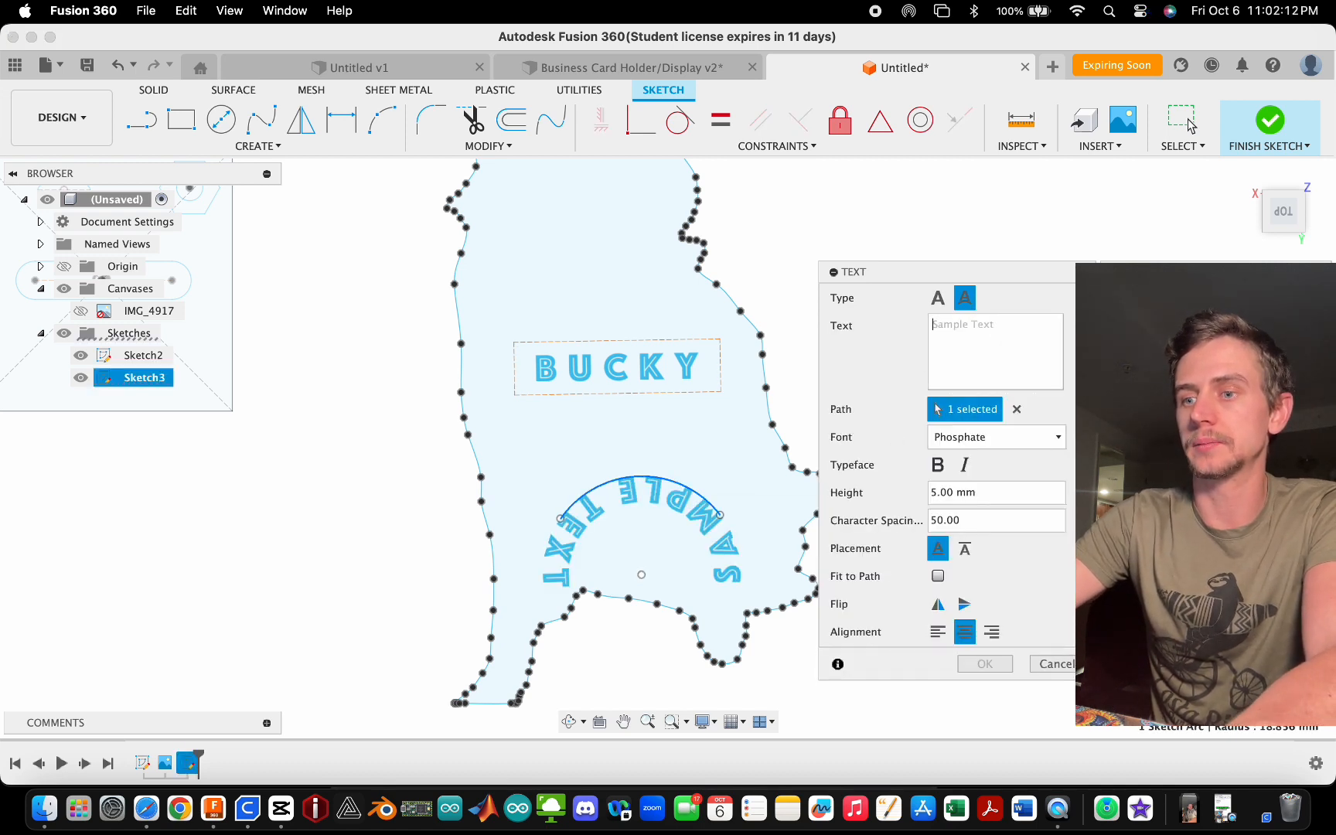
key("Caps_Lock")
type("BUCKY")
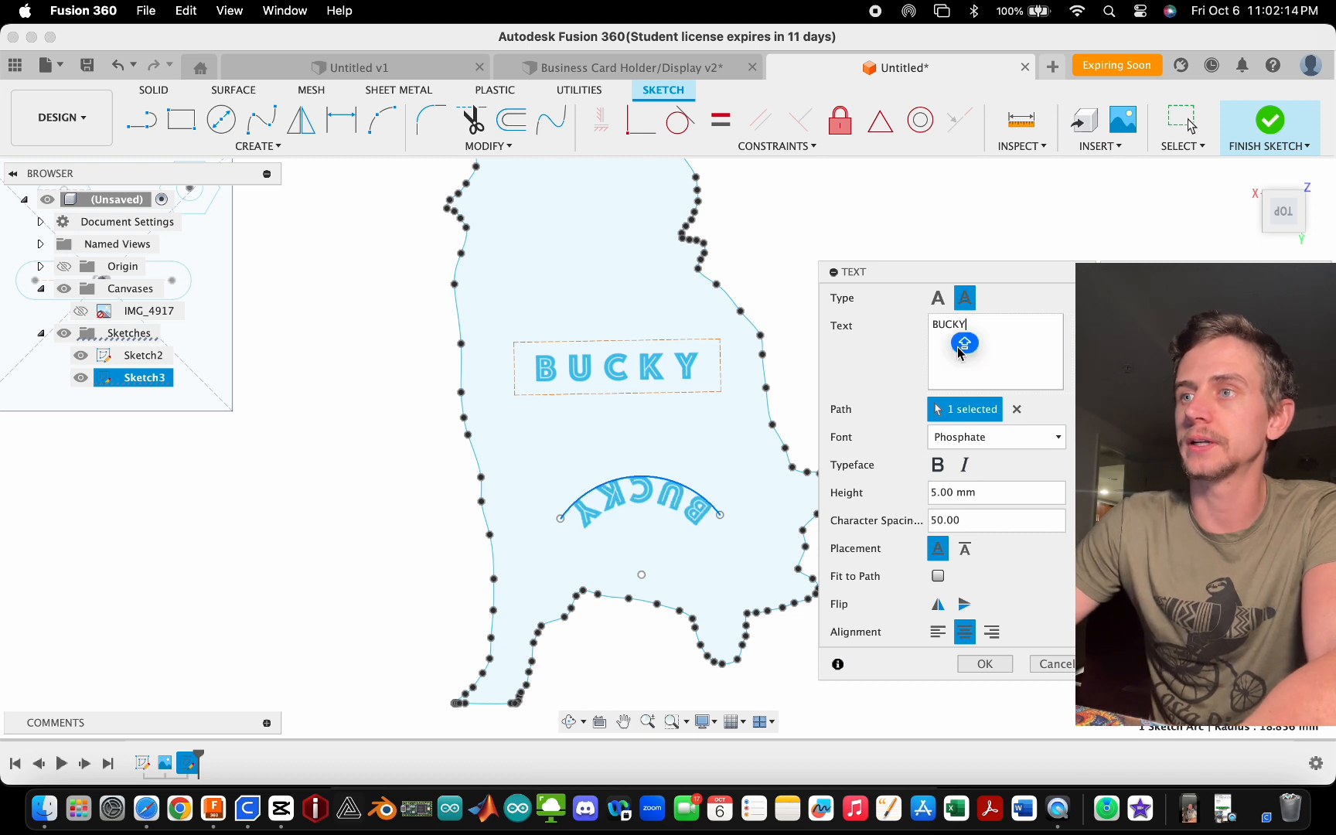
key("Caps_Lock")
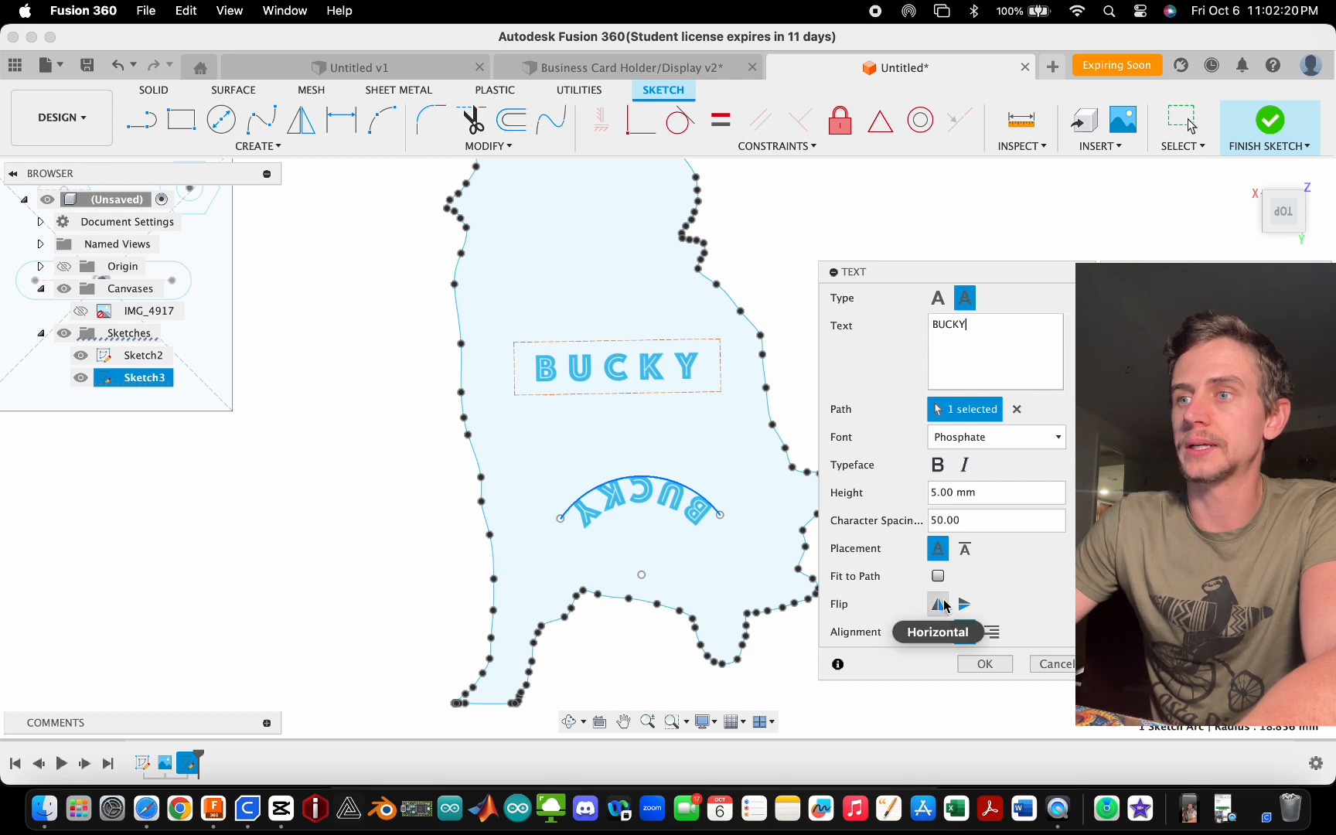
- Place the text below the path and enable both flips so BUCKY reads upright
left_click(965, 549)
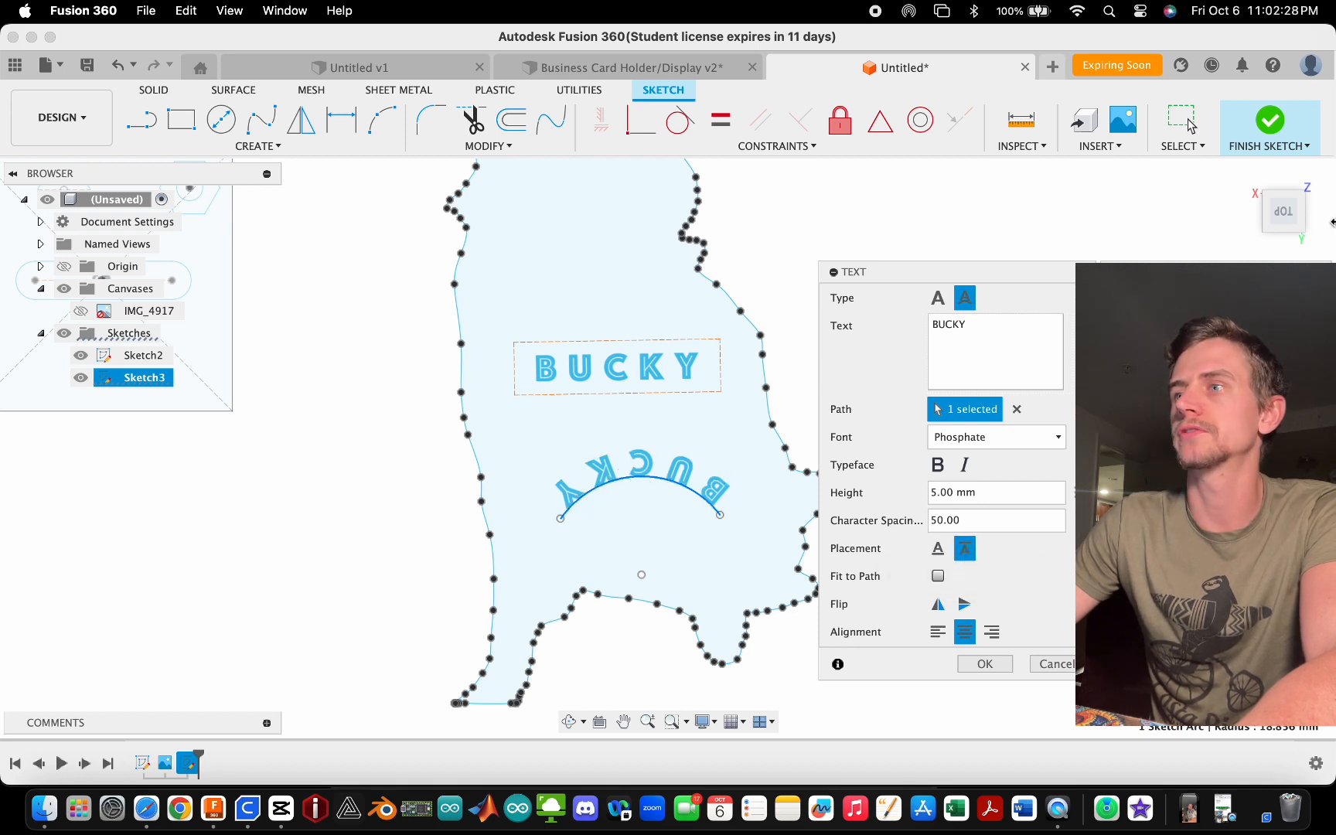
left_click(1301, 177)
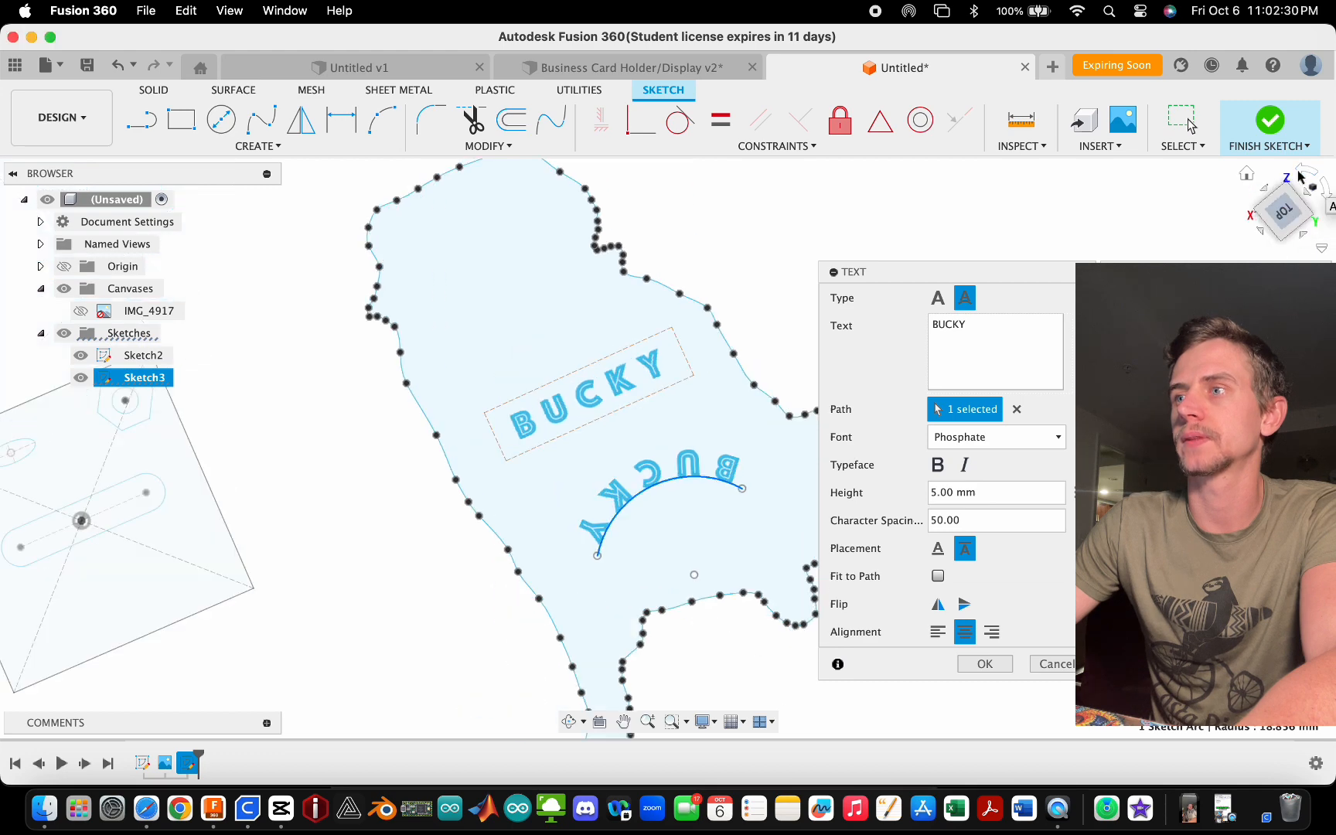
left_click(1301, 177)
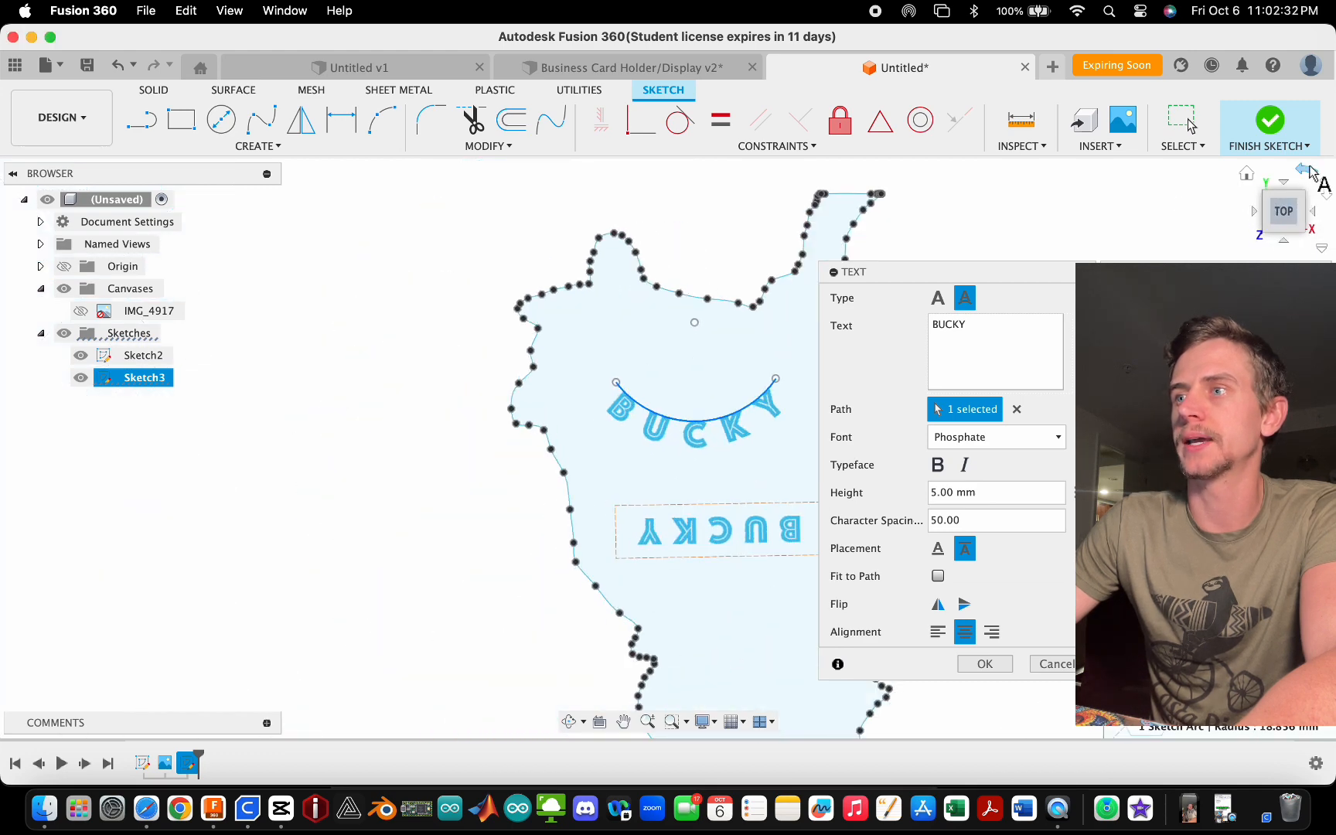
left_click(1322, 185)
left_click(1323, 185)
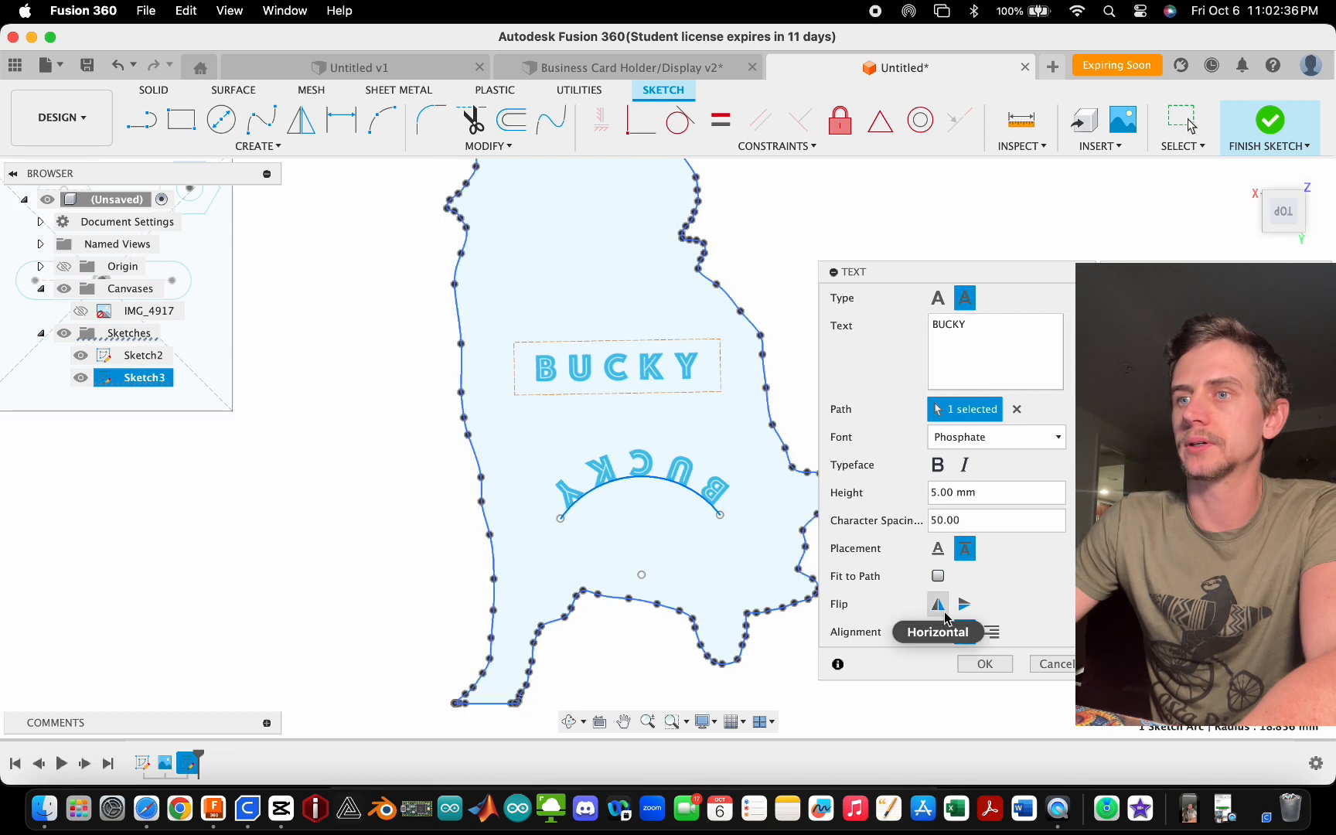
left_click(943, 610)
left_click(957, 612)
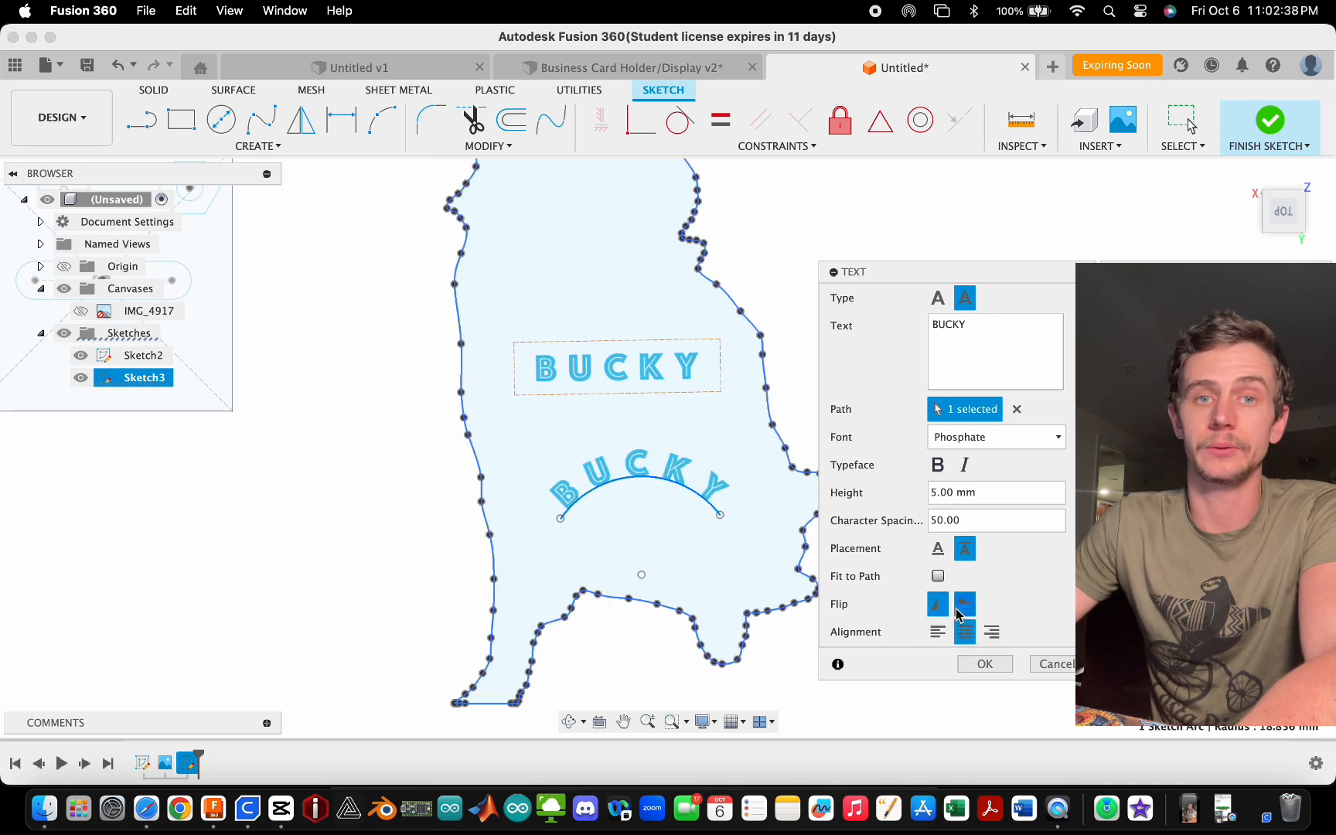
left_click(943, 606)
left_click(943, 606)
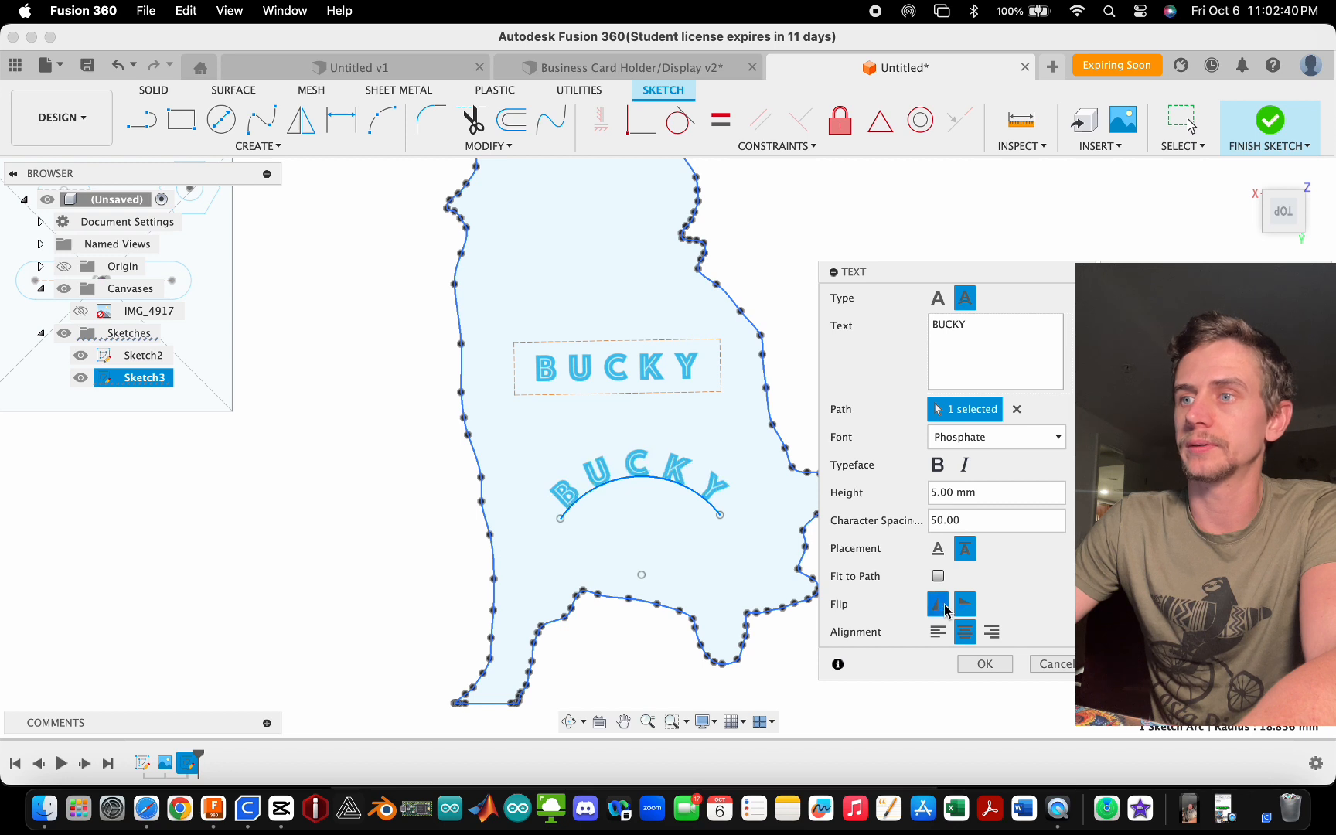
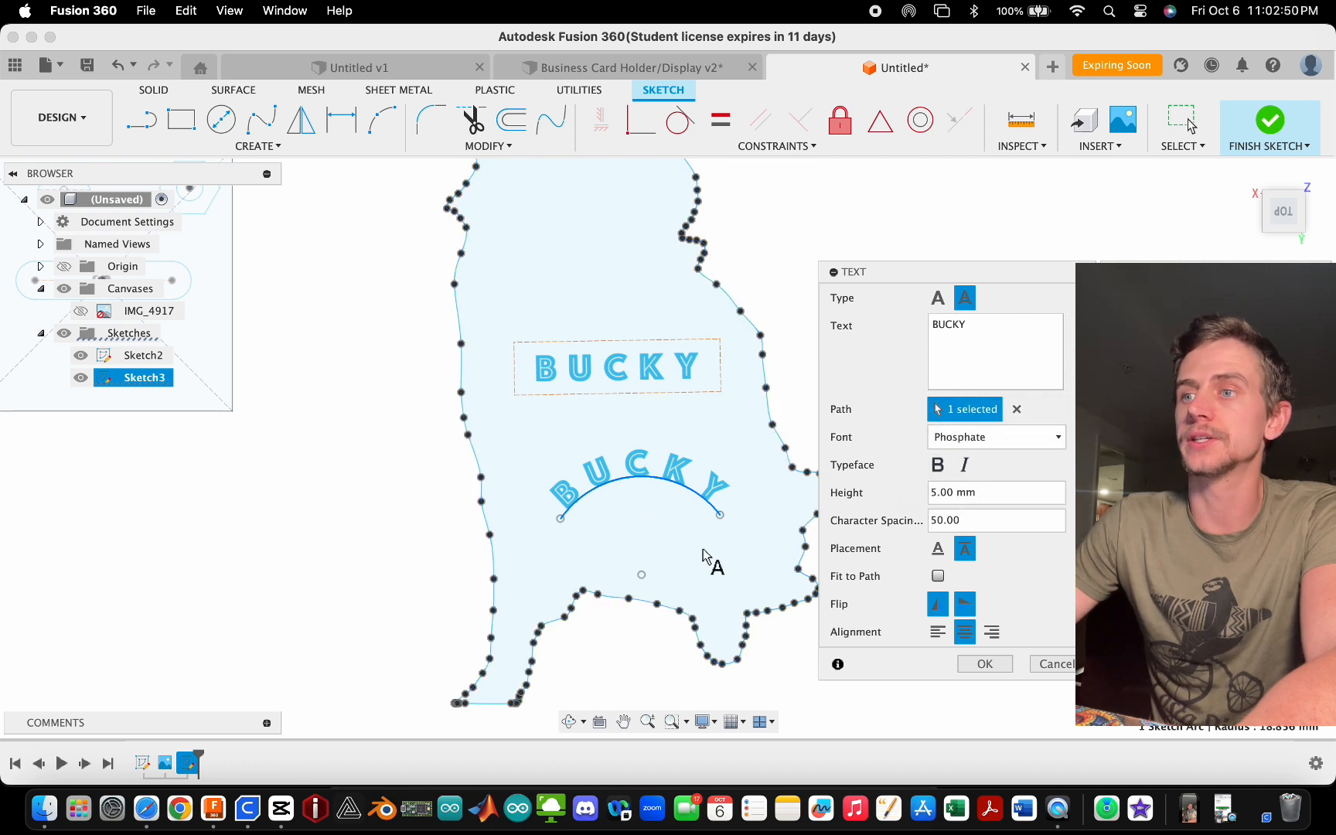
- Turn on Fit to Path so BUCKY spreads evenly along the arc, and confirm the text
left_click(938, 577)
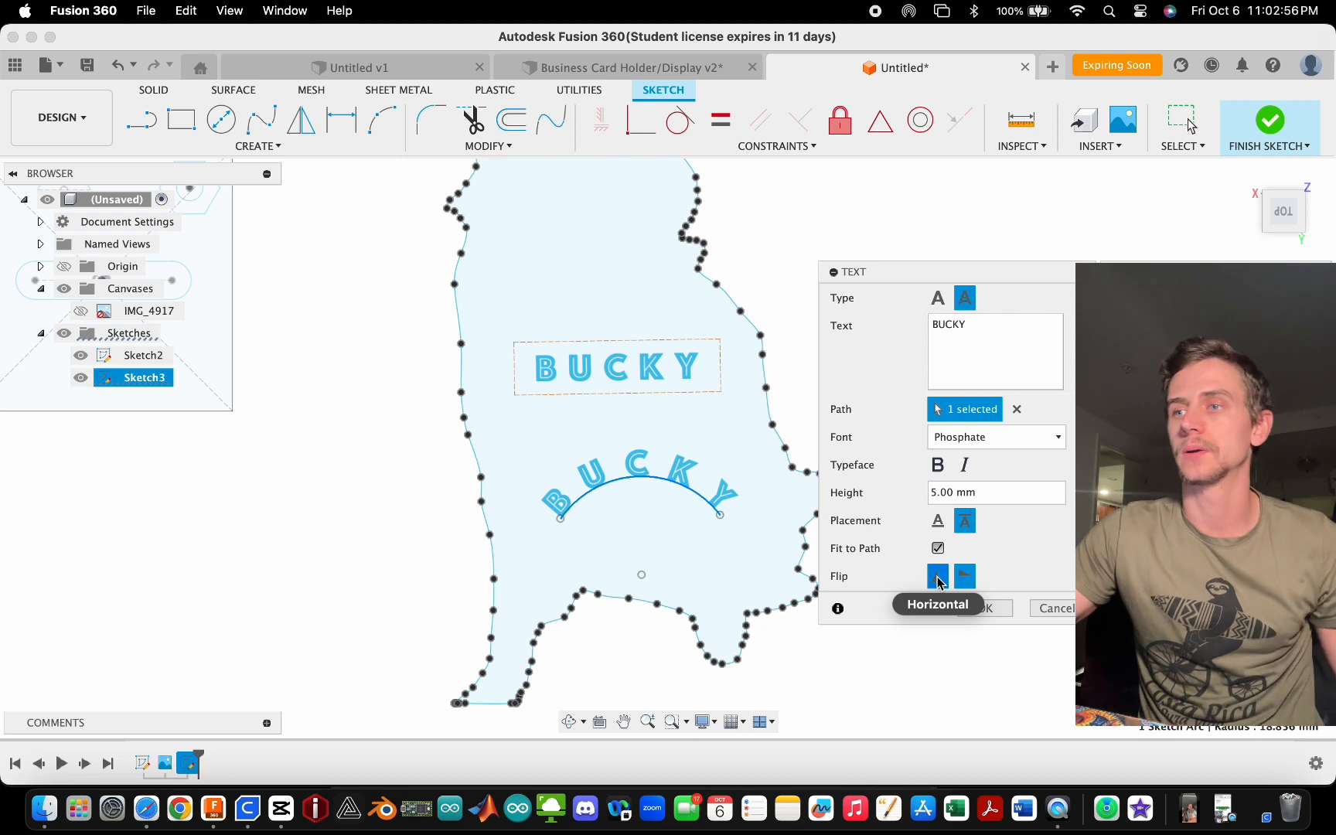
left_click(1006, 613)
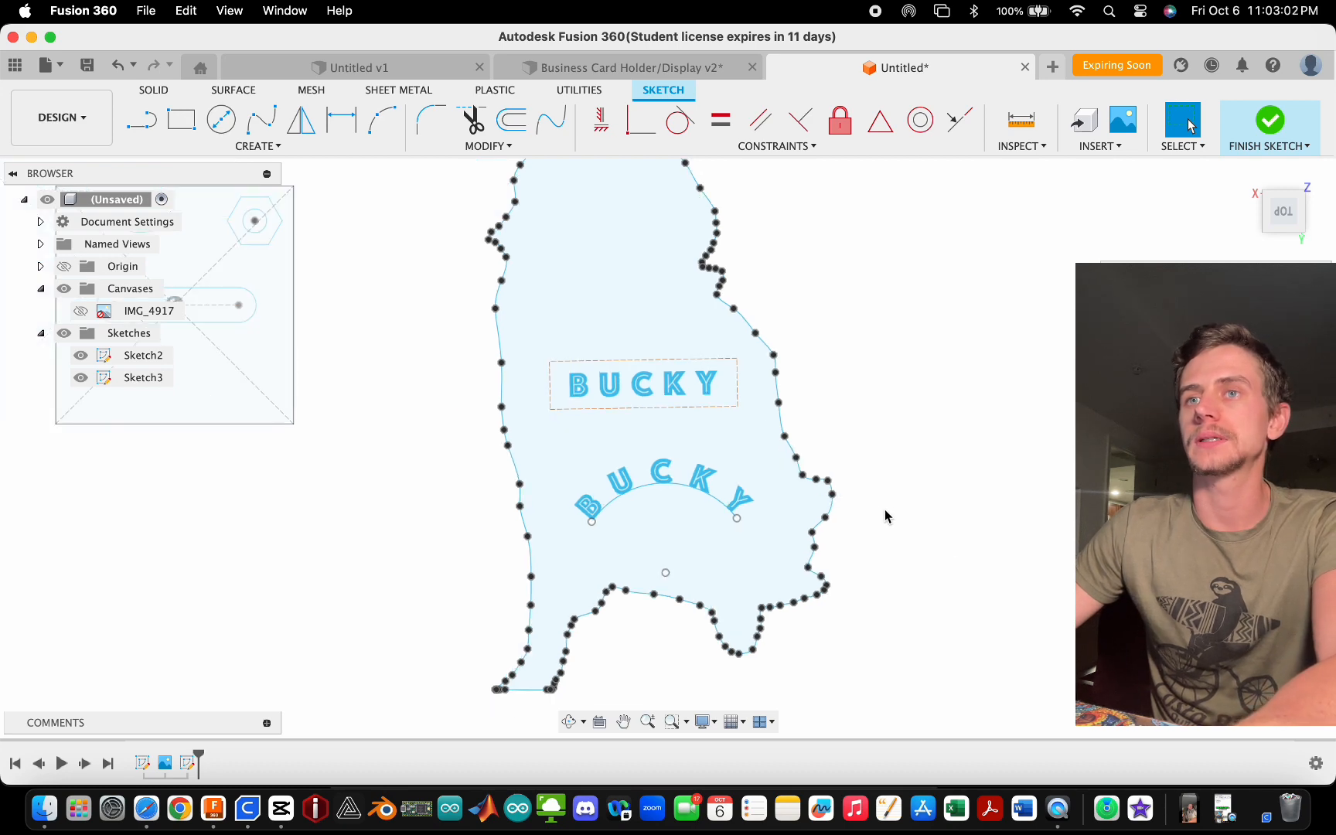
scroll(822, 523, "down", 3)
- Draw a vertical line about 100 mm long beside the outline and nudge it closer
left_click(261, 147)
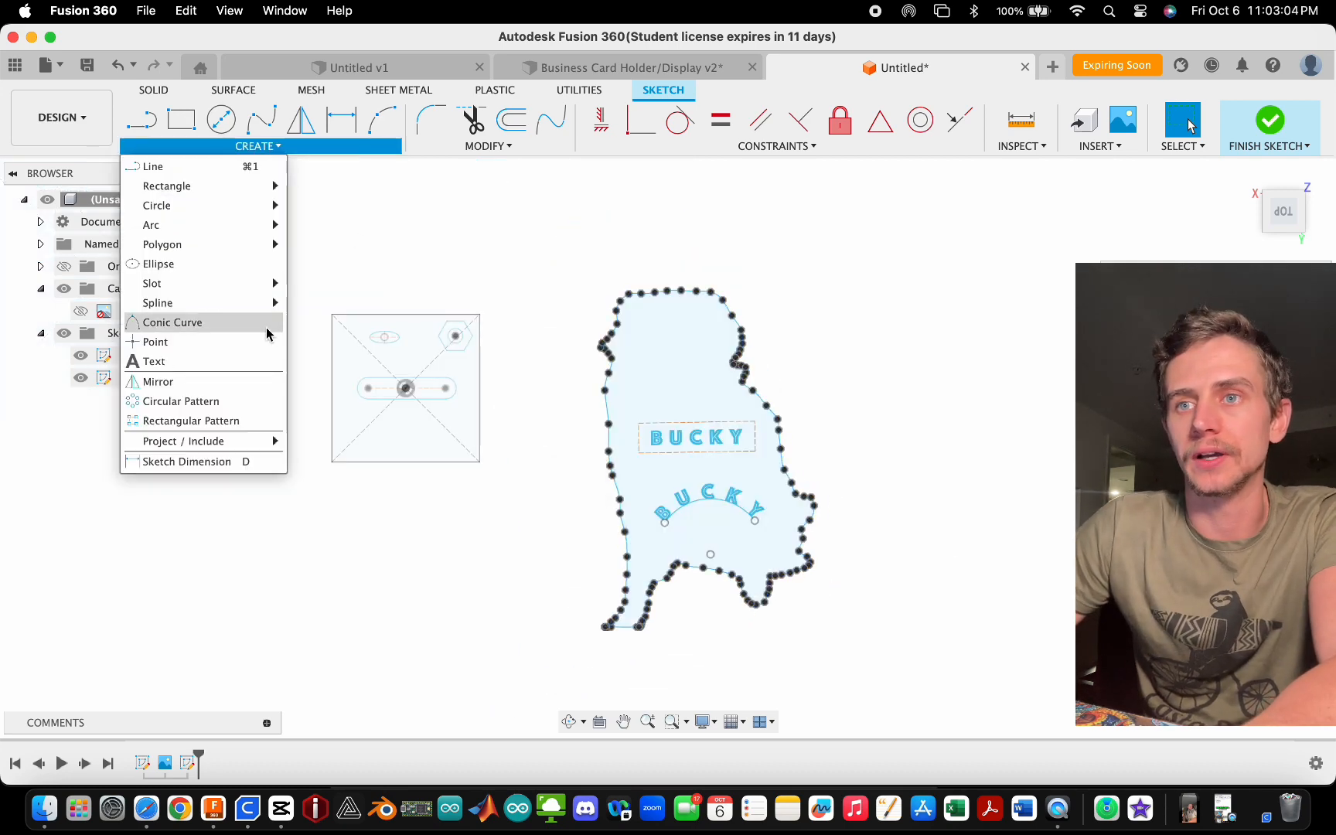
left_click(522, 446)
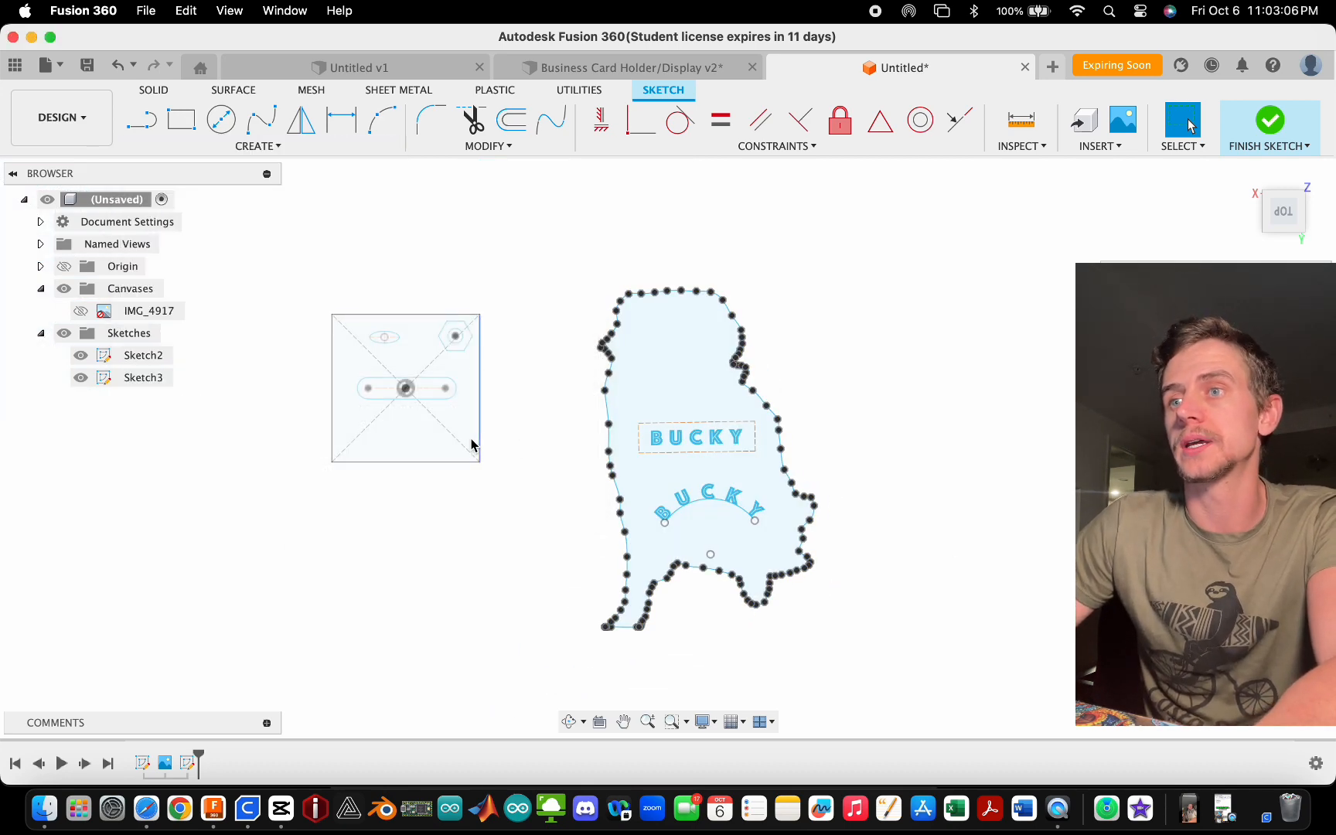
scroll(545, 438, "down", 2)
key("l")
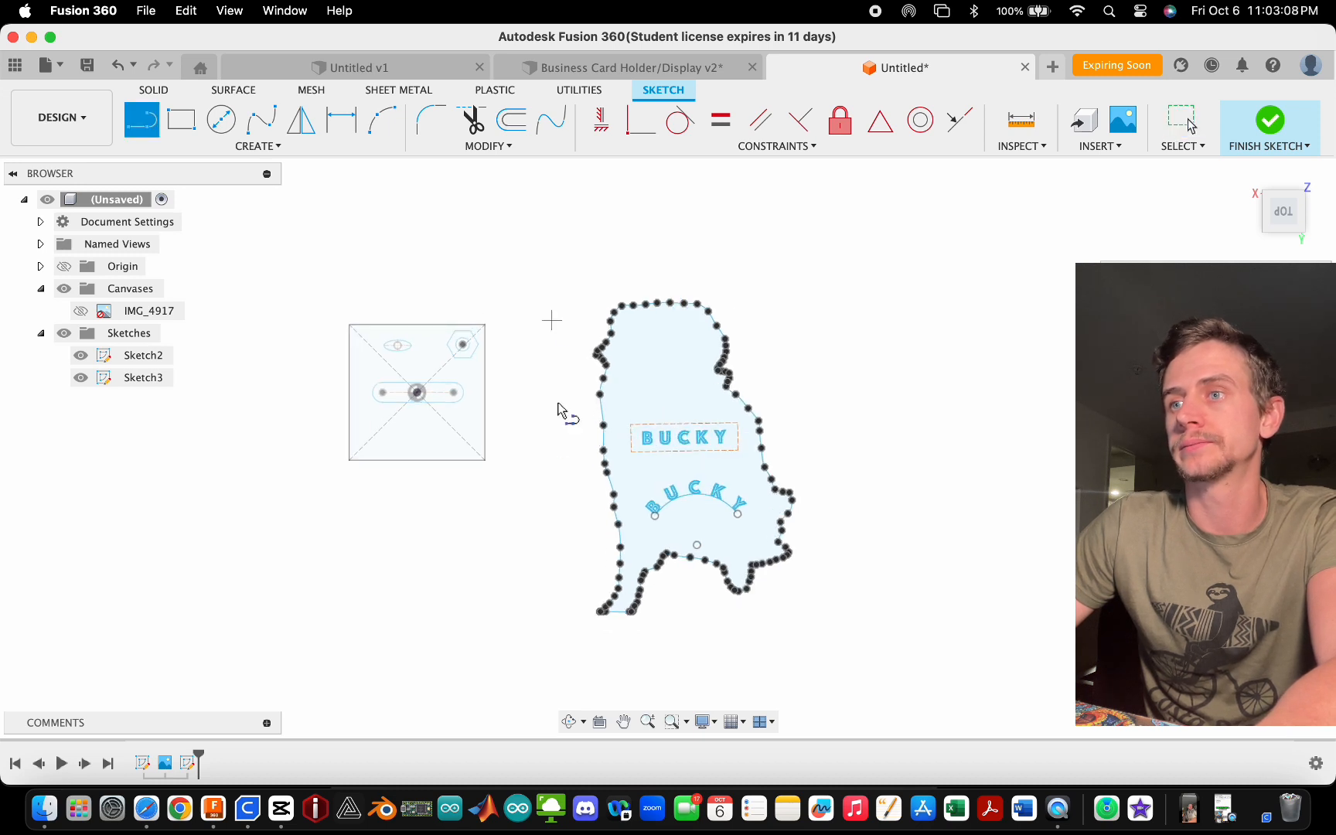
scroll(566, 411, "down", 2)
scroll(725, 460, "up", 2)
left_click(762, 313)
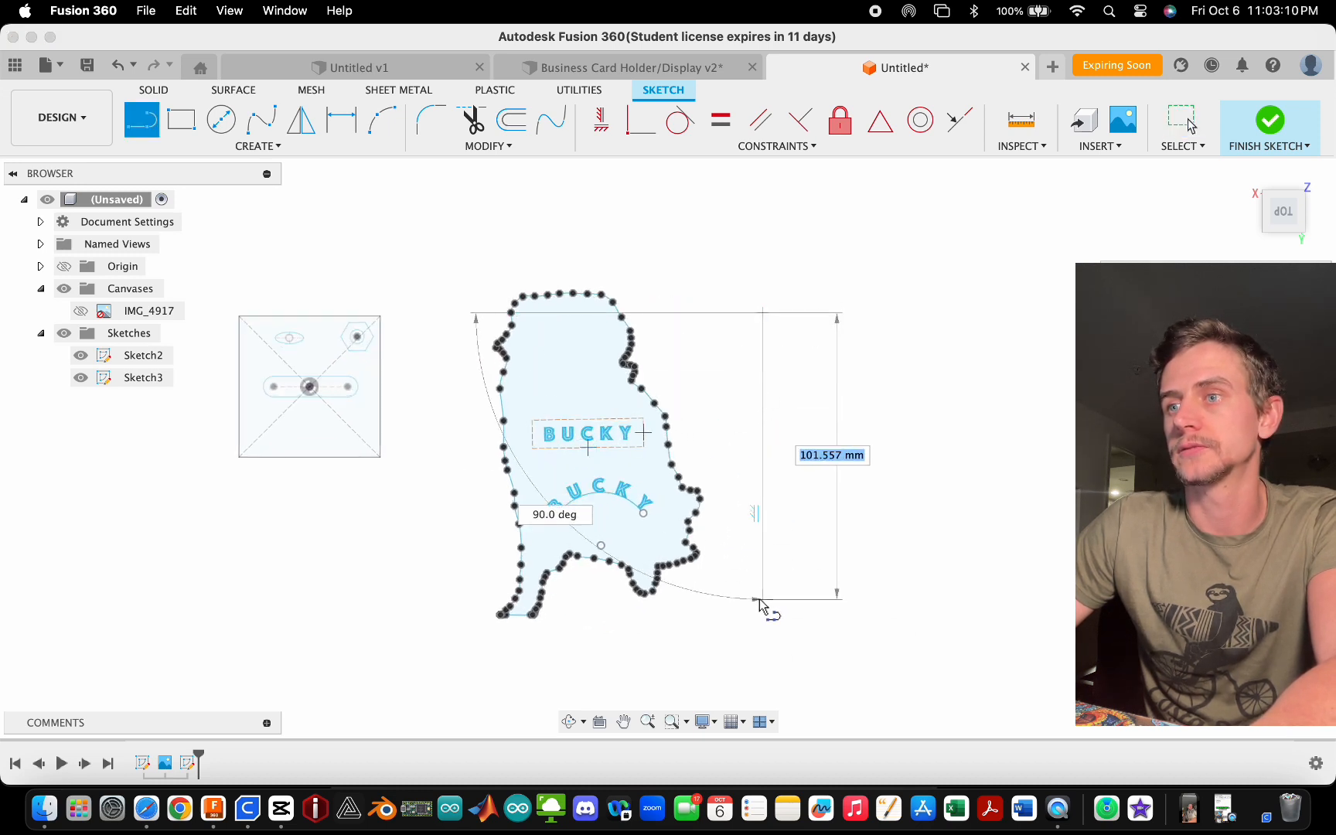
left_click(762, 600)
key("Escape")
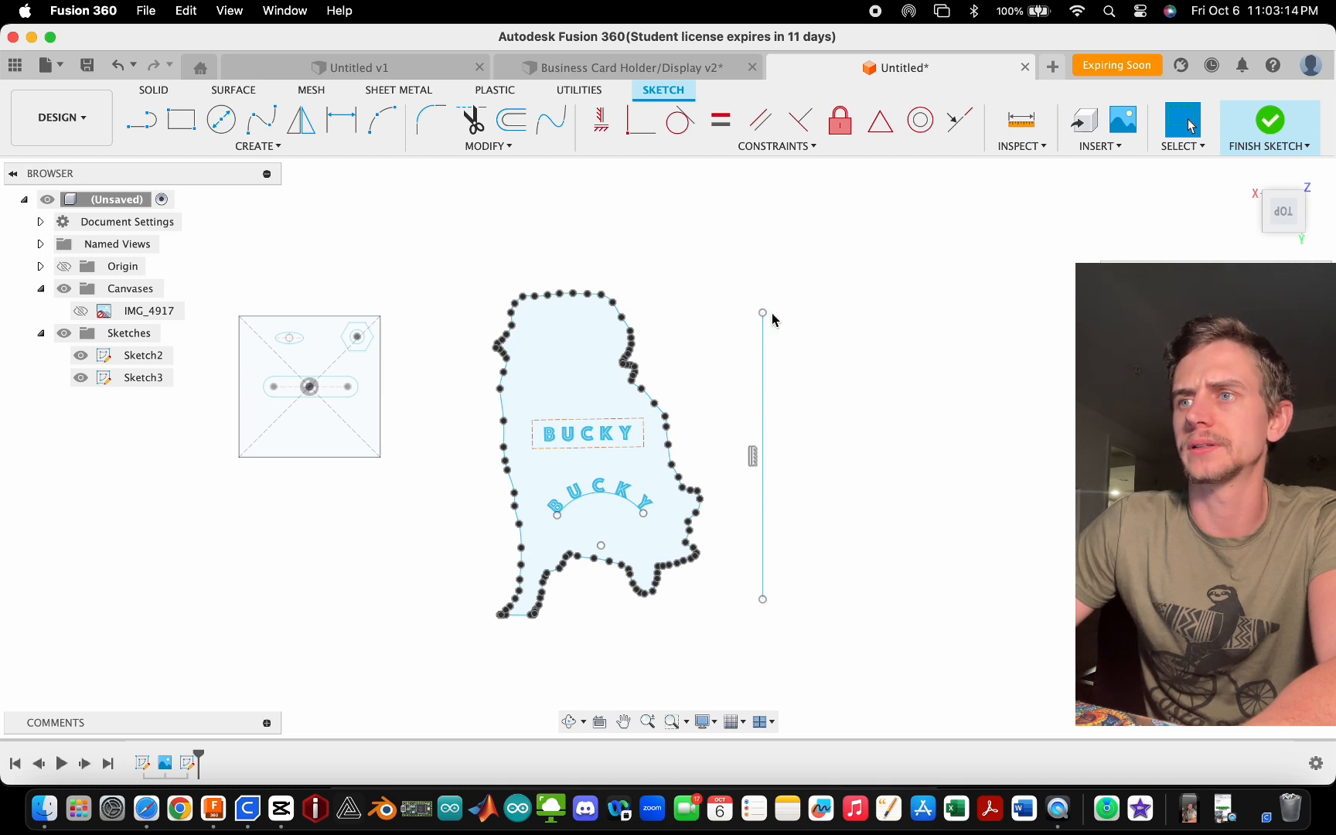
mouse_move(773, 319)
left_mouse_down()
mouse_move(843, 320)
mouse_move(713, 299)
mouse_move(745, 298)
left_mouse_up()
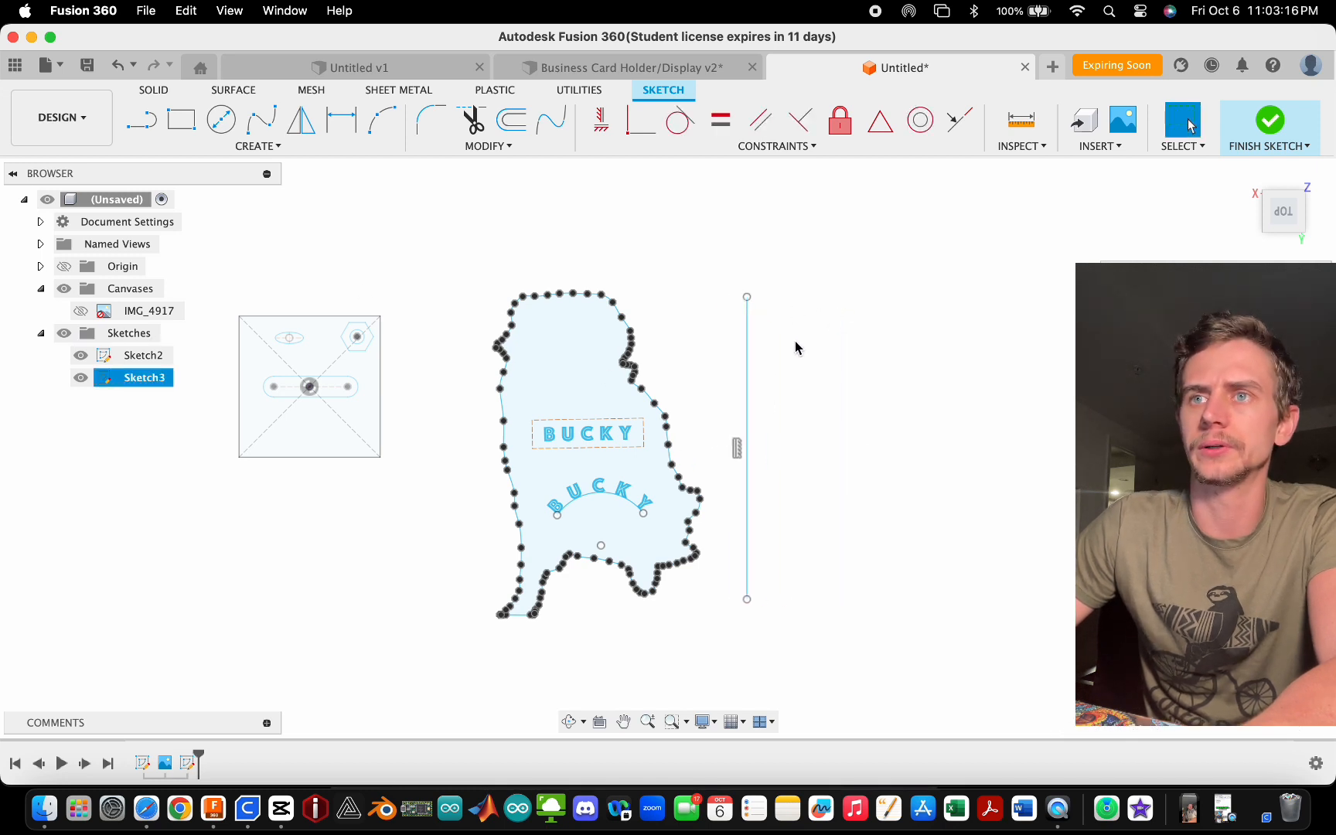
- Mirror the traced outline across the vertical line
left_click(260, 145)
left_click(230, 384)
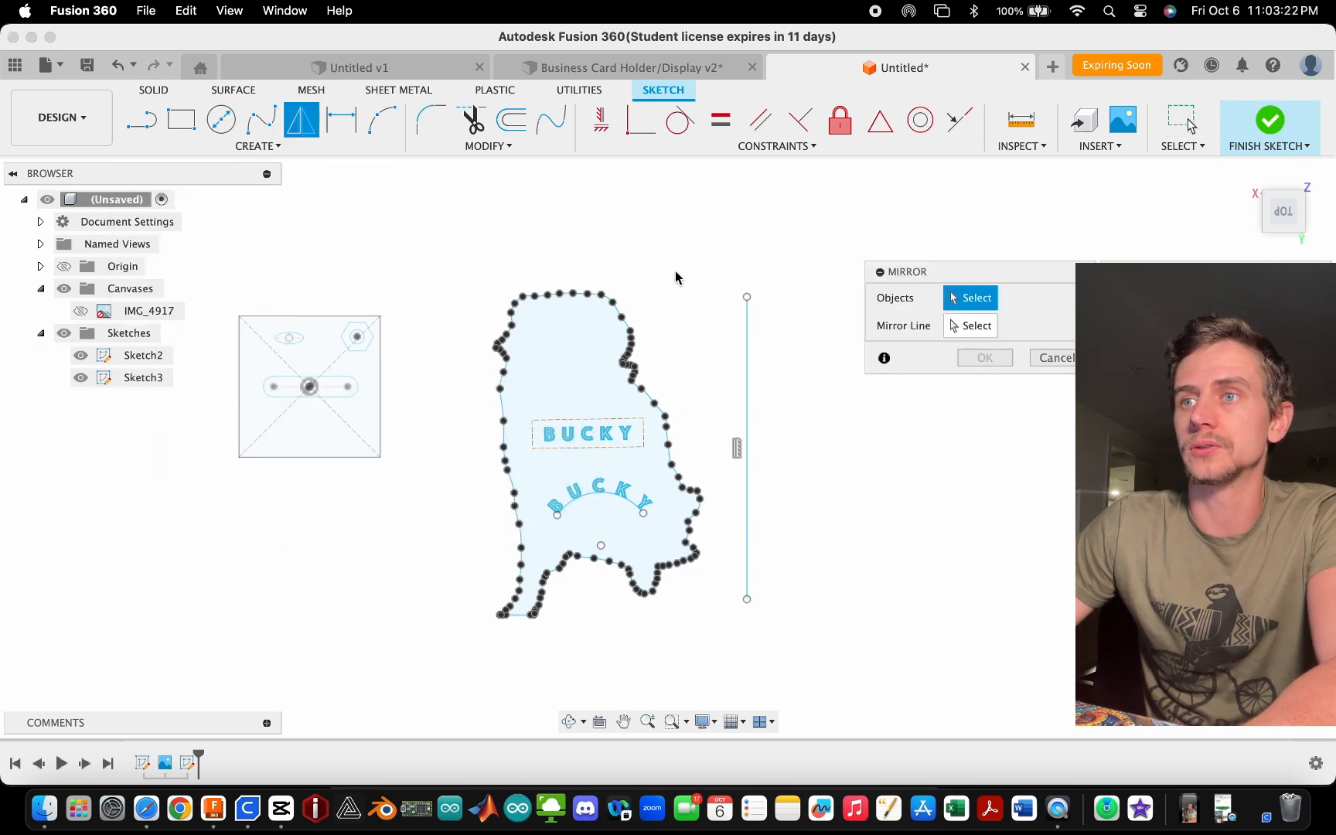
left_click(616, 310)
scroll(619, 310, "up", 5)
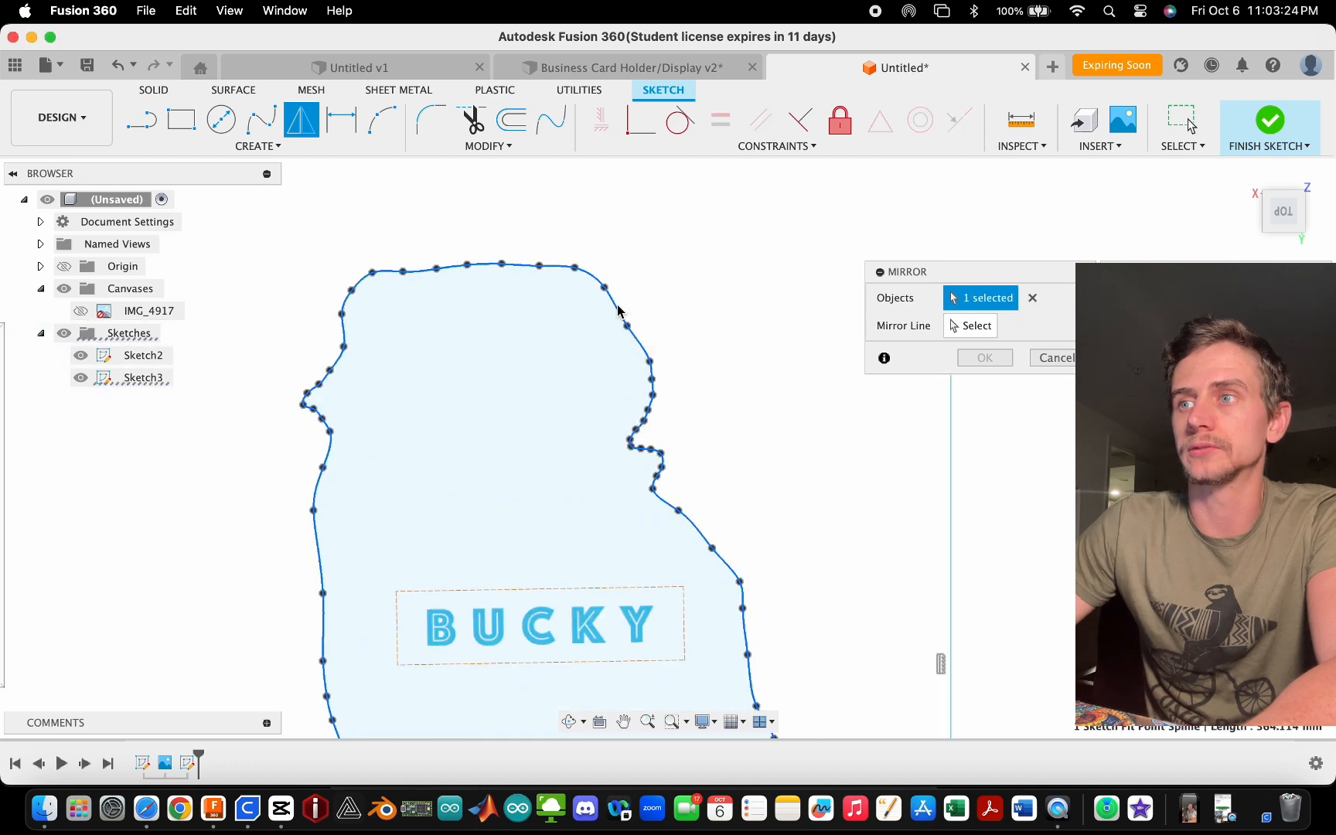
scroll(494, 310, "down", 5)
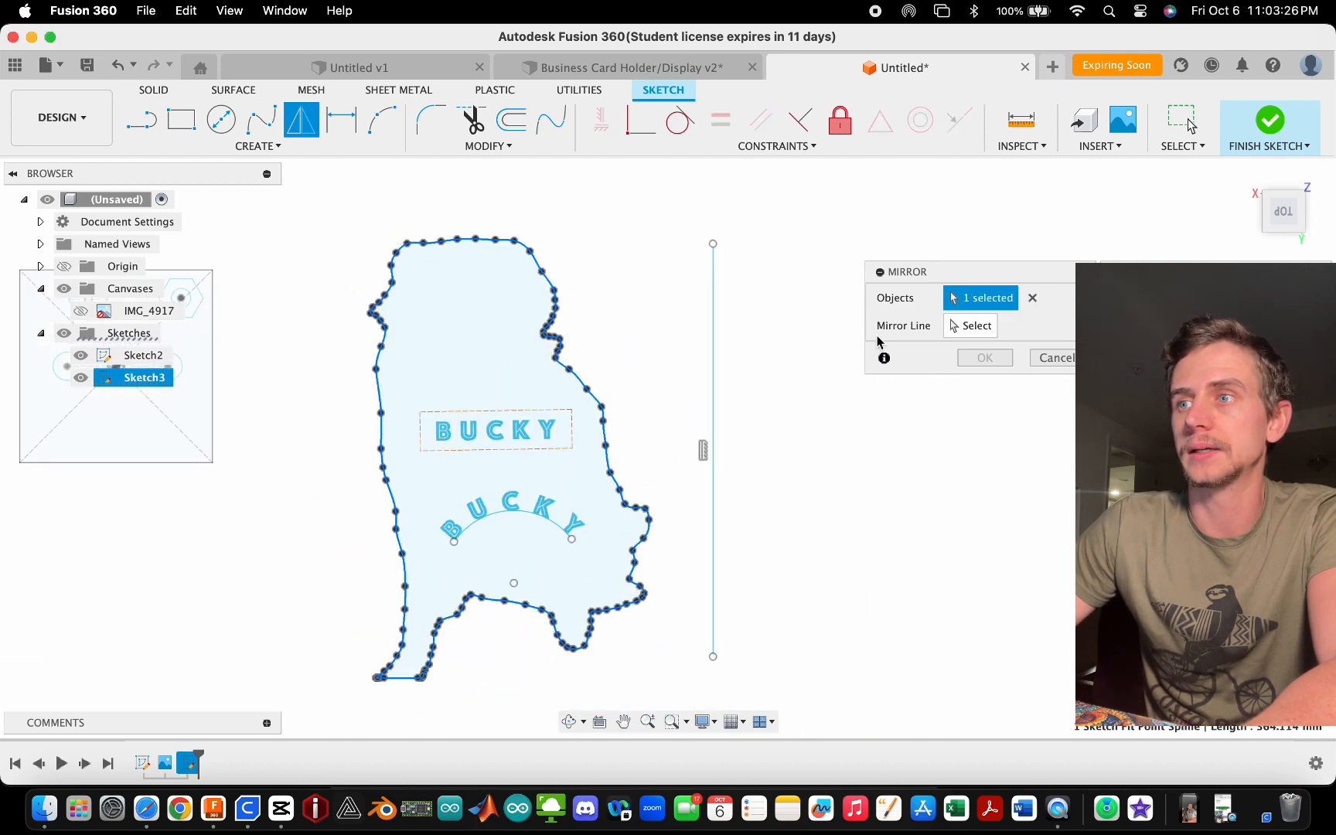
left_click(972, 328)
left_click(710, 344)
scroll(696, 422, "down", 3)
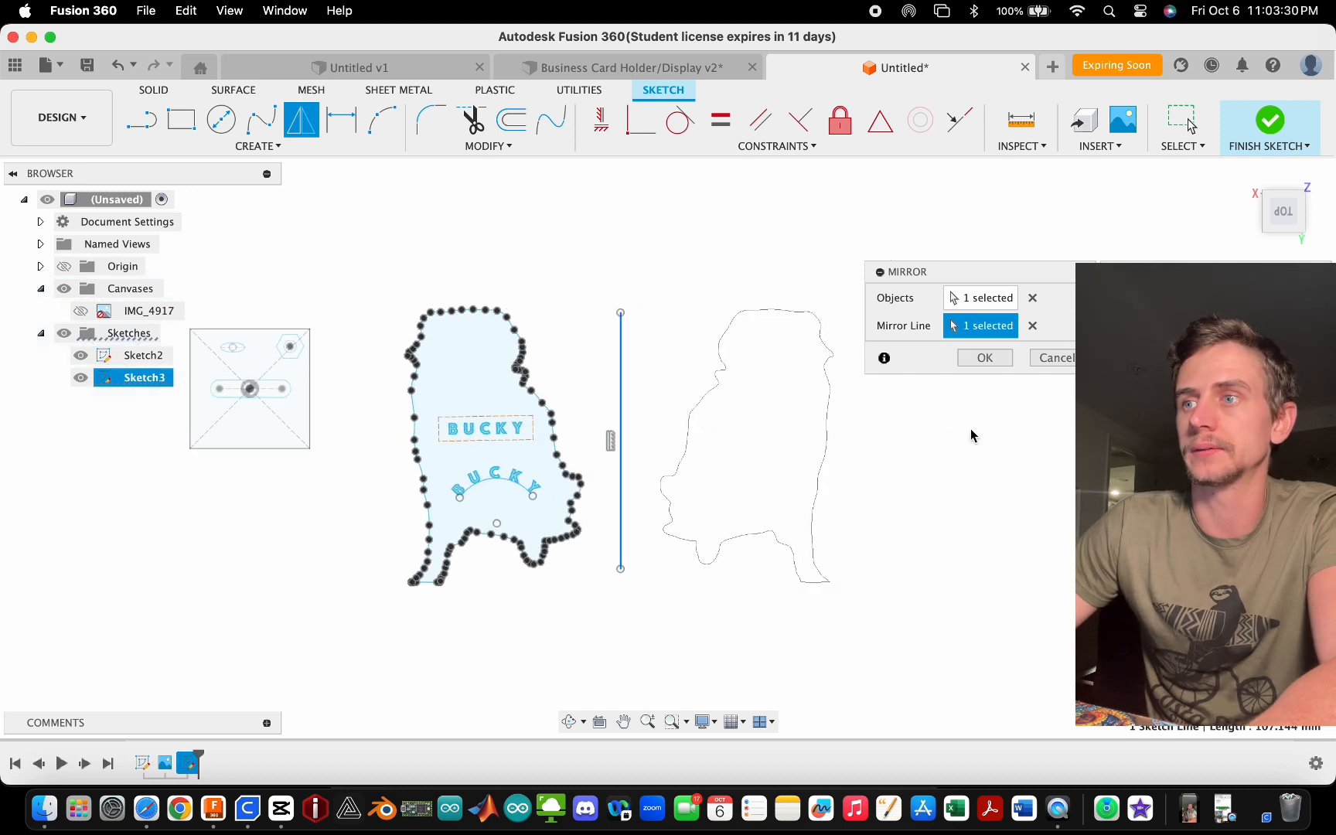
left_click(983, 357)
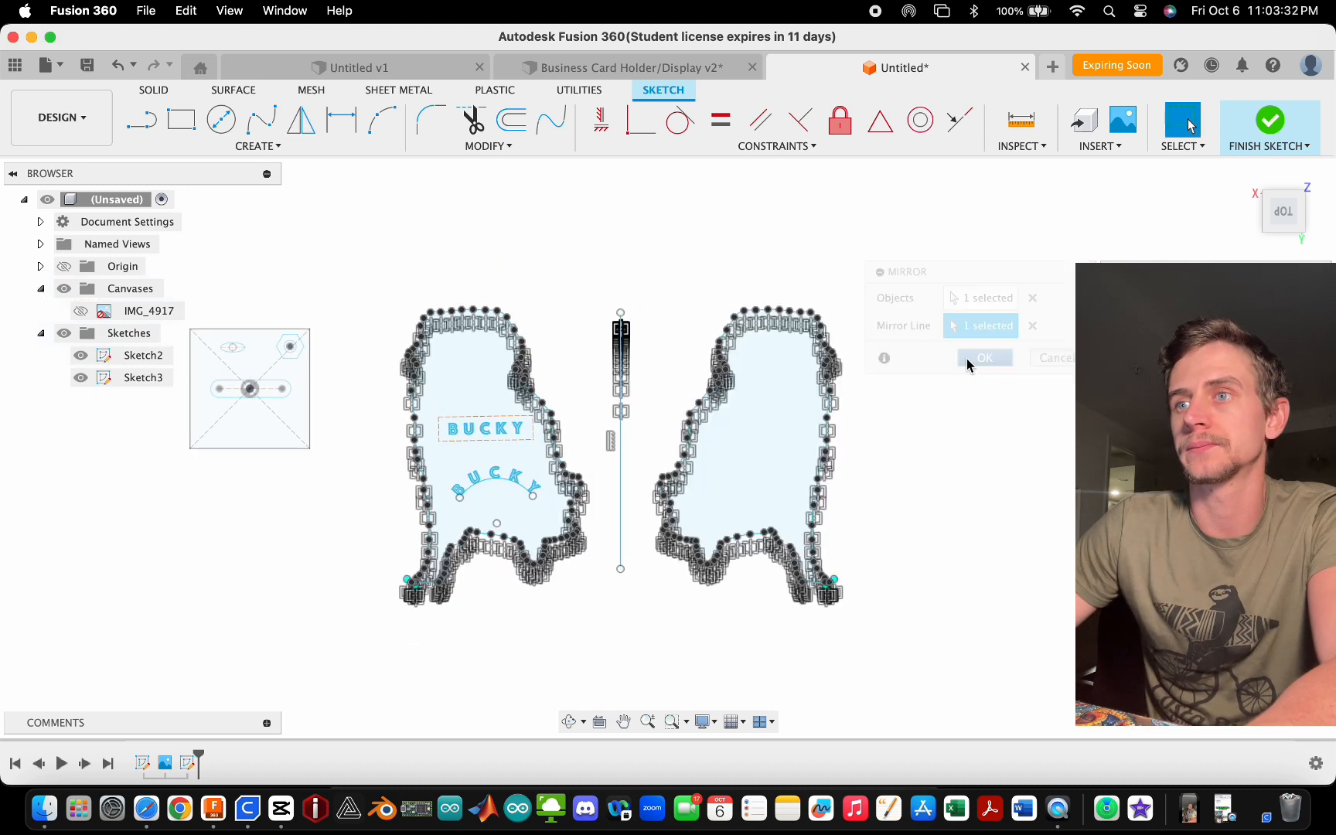
scroll(617, 558, "up", 3)
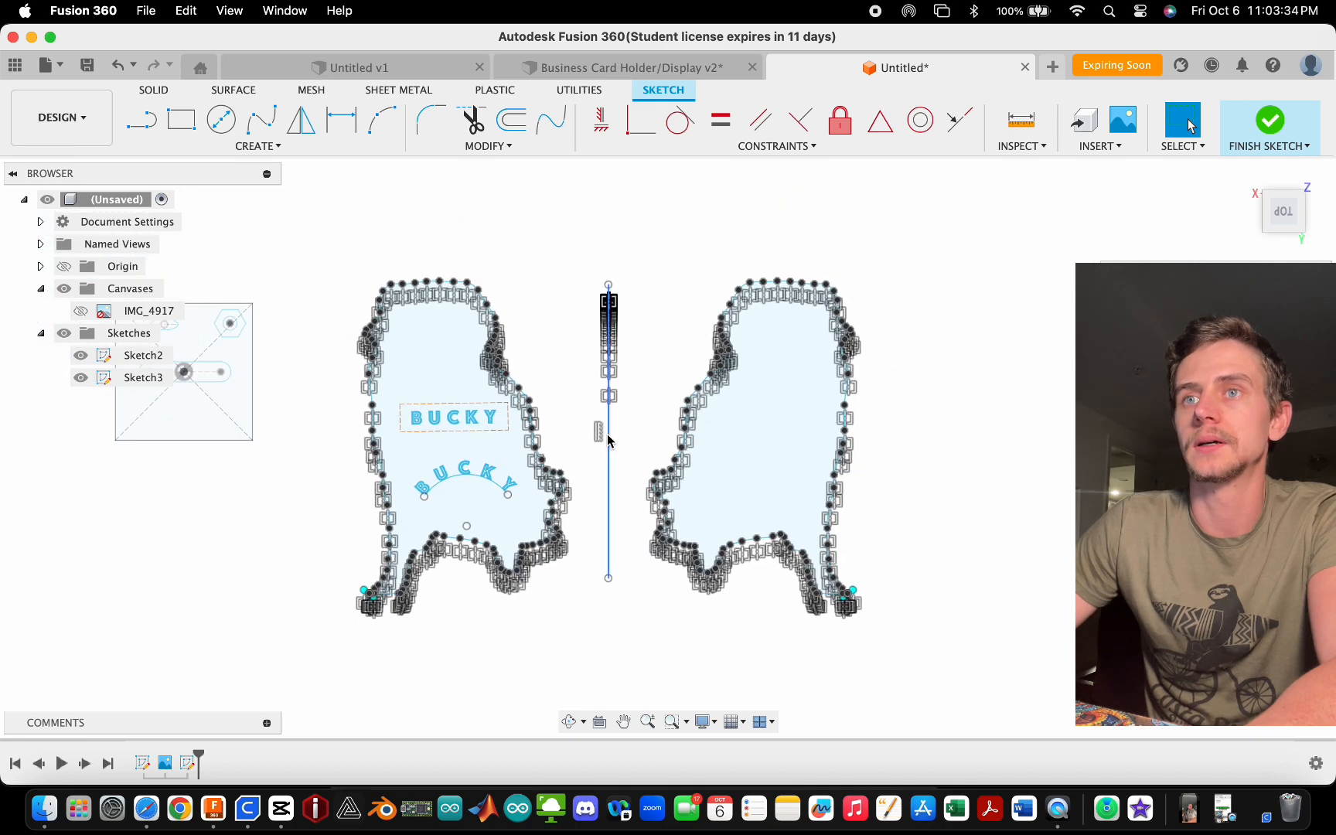
- Finish the outline sketch
left_click(258, 147)
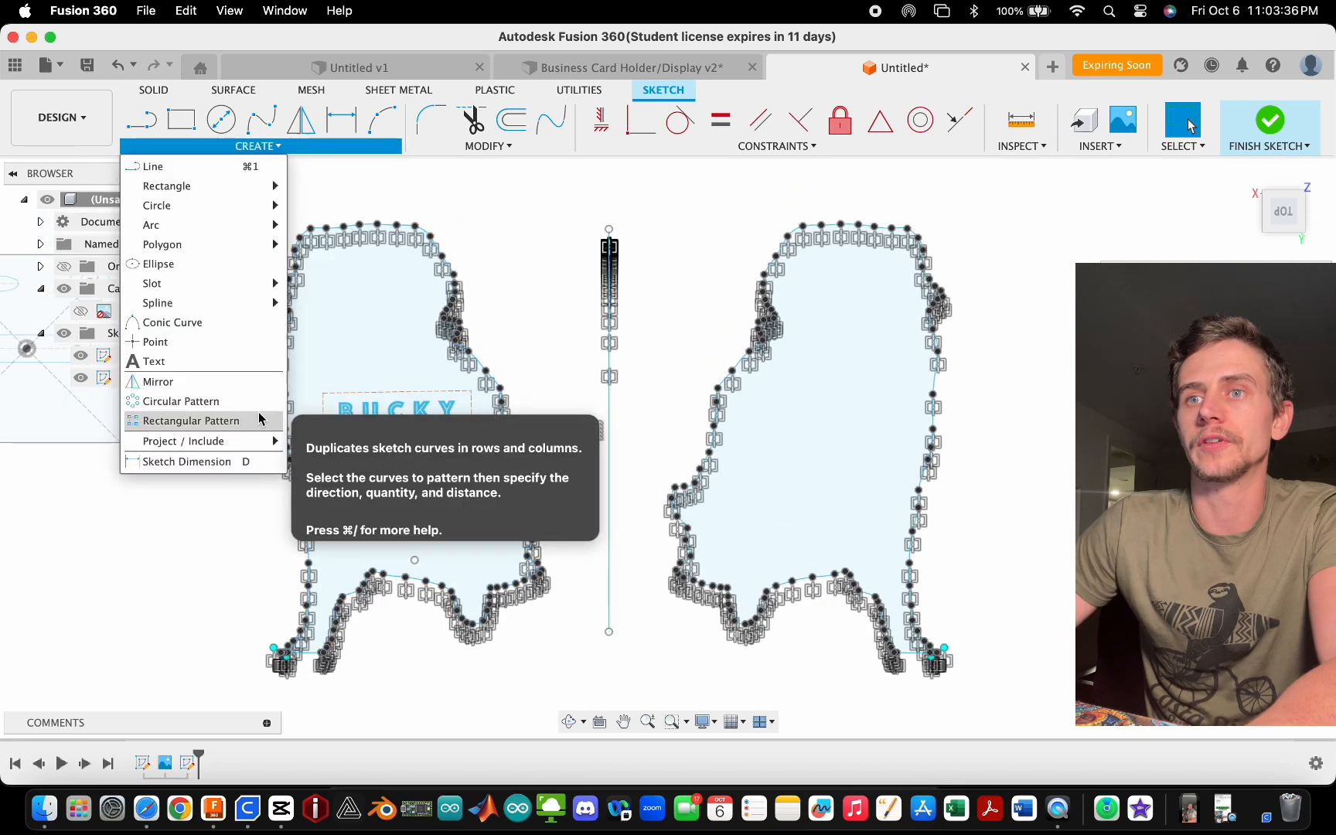
scroll(781, 427, "down", 3)
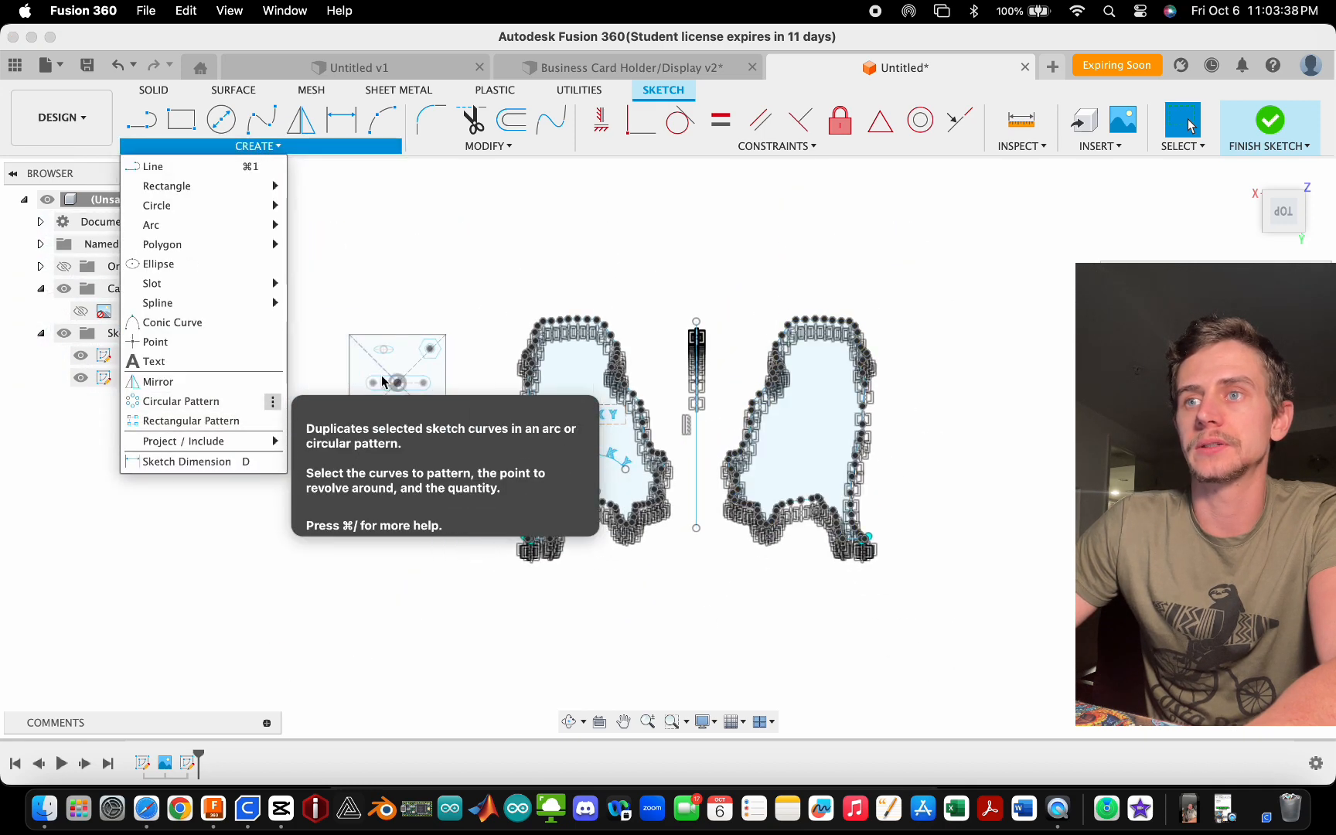
scroll(382, 378, "up", 5)
scroll(631, 325, "down", 2)
left_click(705, 410)
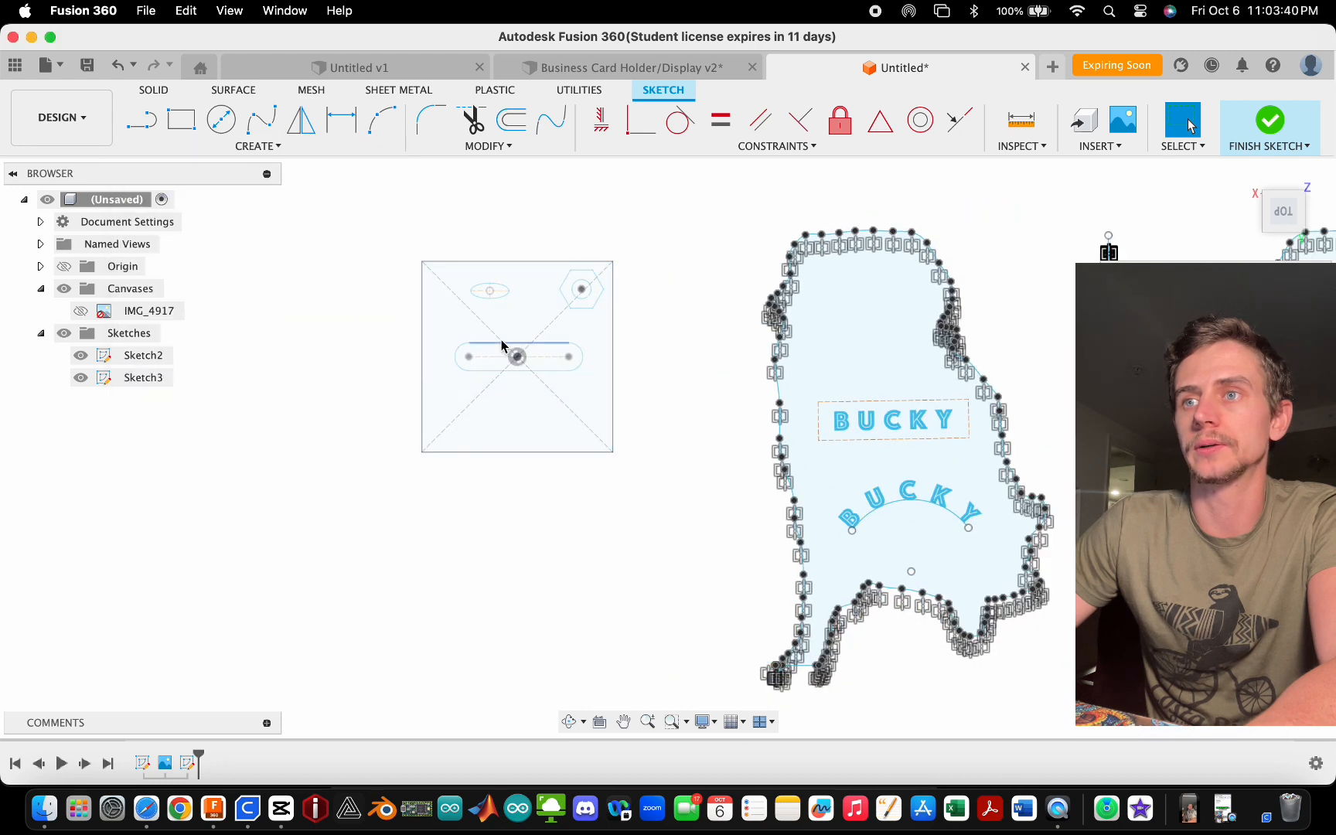
scroll(483, 254, "up", 5)
scroll(575, 435, "down", 2)
scroll(460, 340, "up", 2)
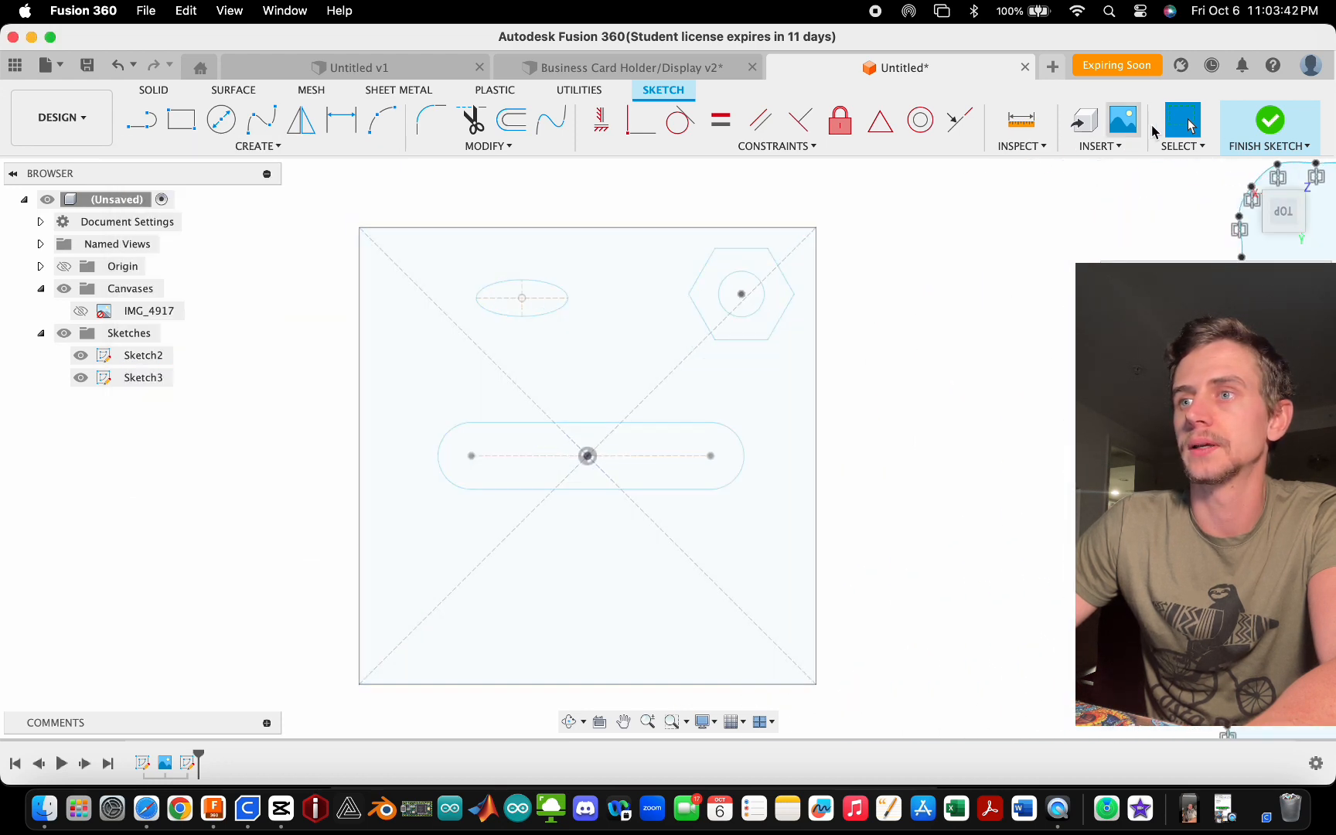
left_click(1269, 123)
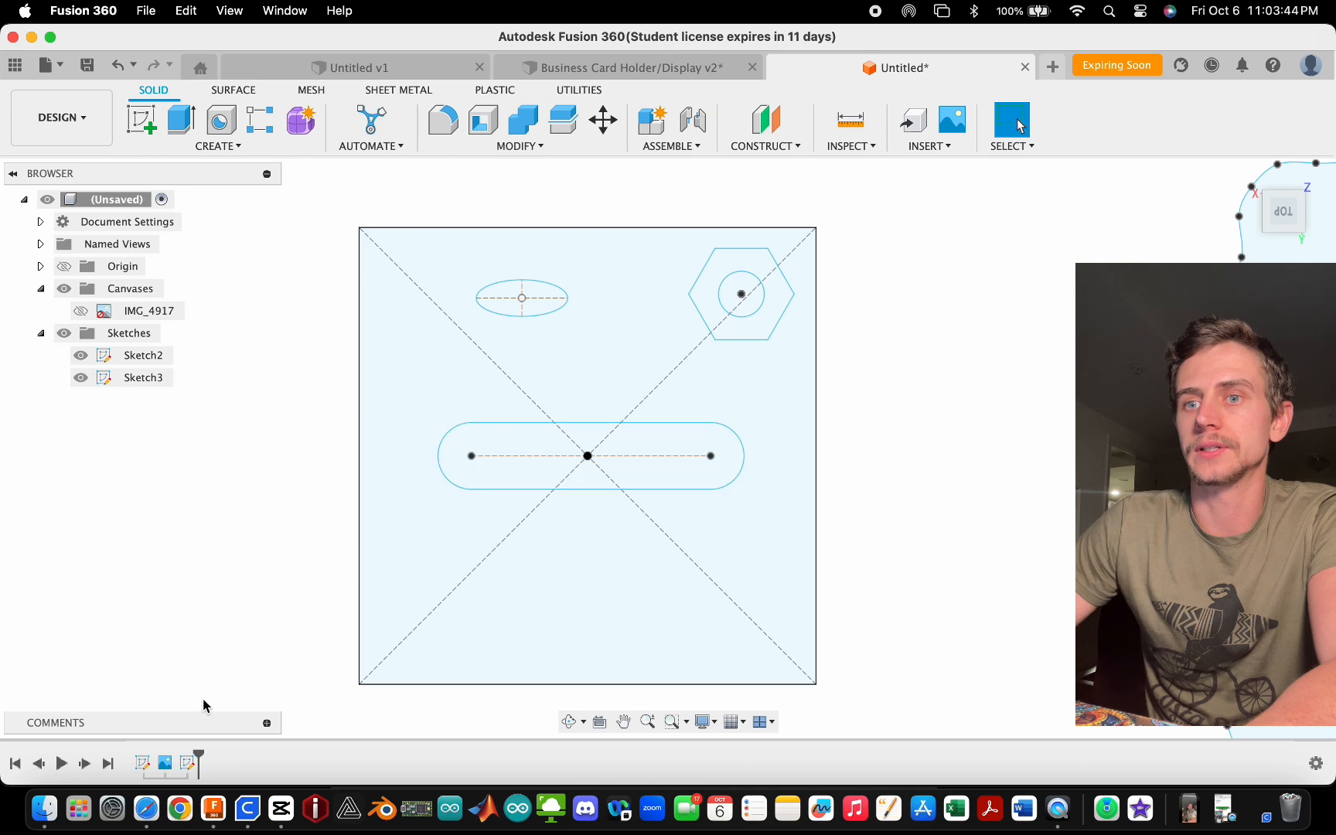
- Reopen Sketch2, the 50 mm square with slot, hexagon and ellipse, for editing
double_click(141, 764)
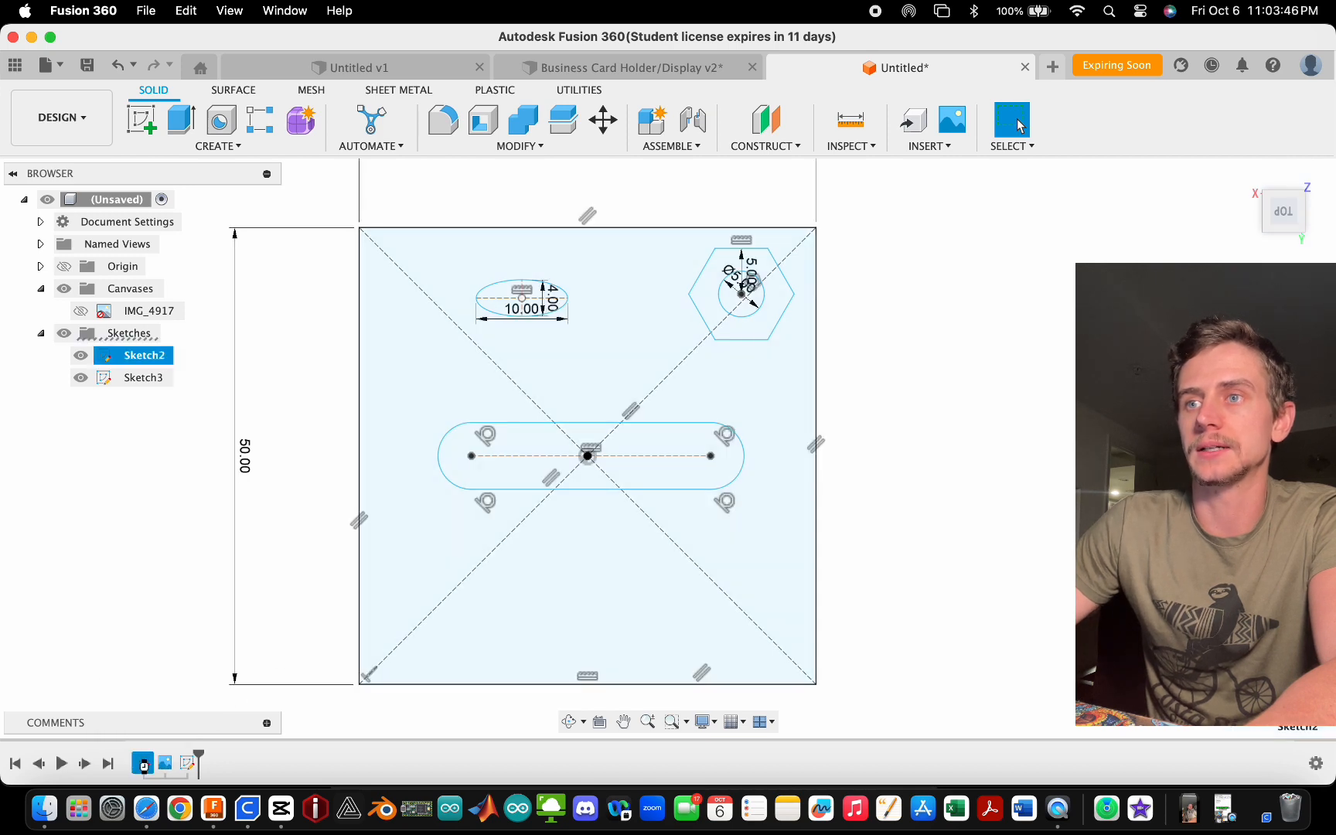
scroll(302, 462, "down", 5)
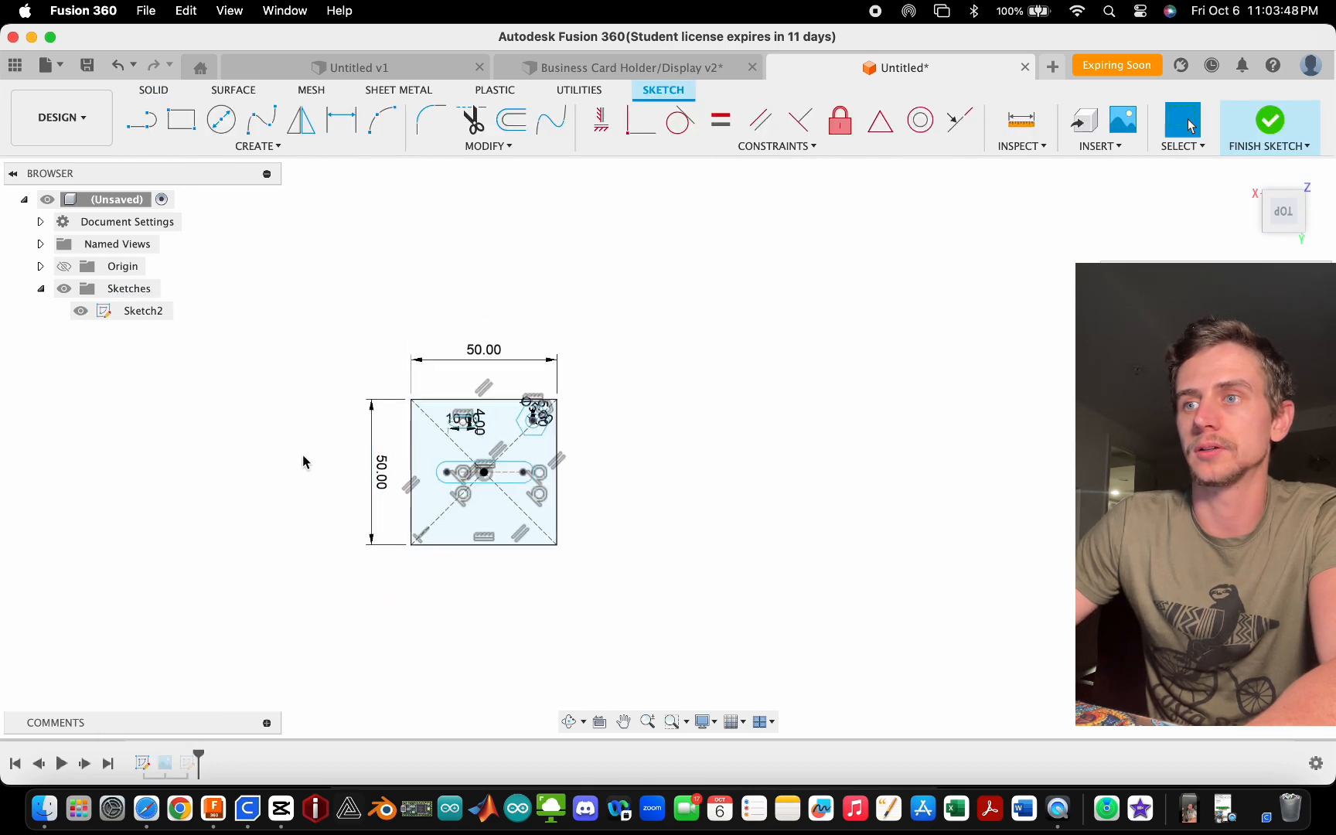
scroll(363, 617, "up", 3)
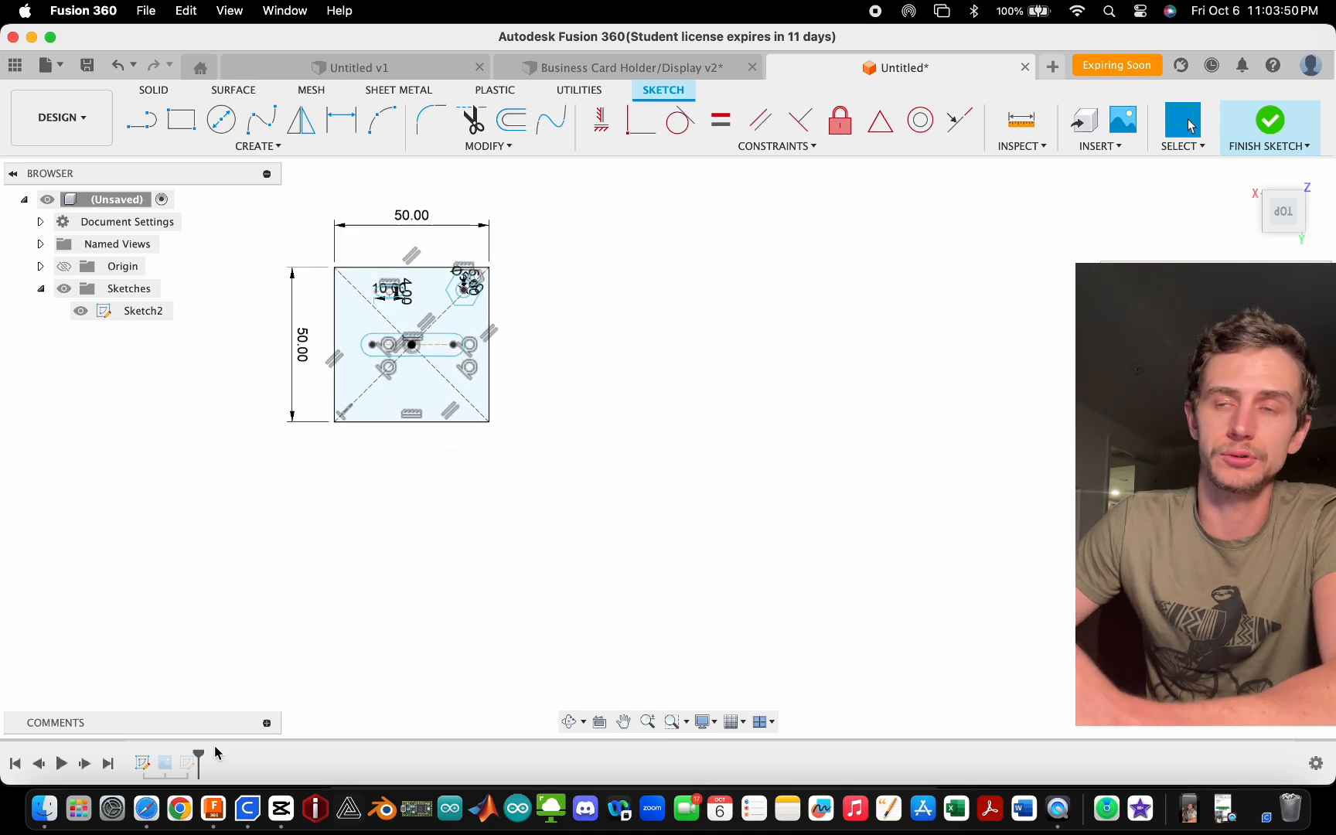
scroll(322, 270, "up", 5)
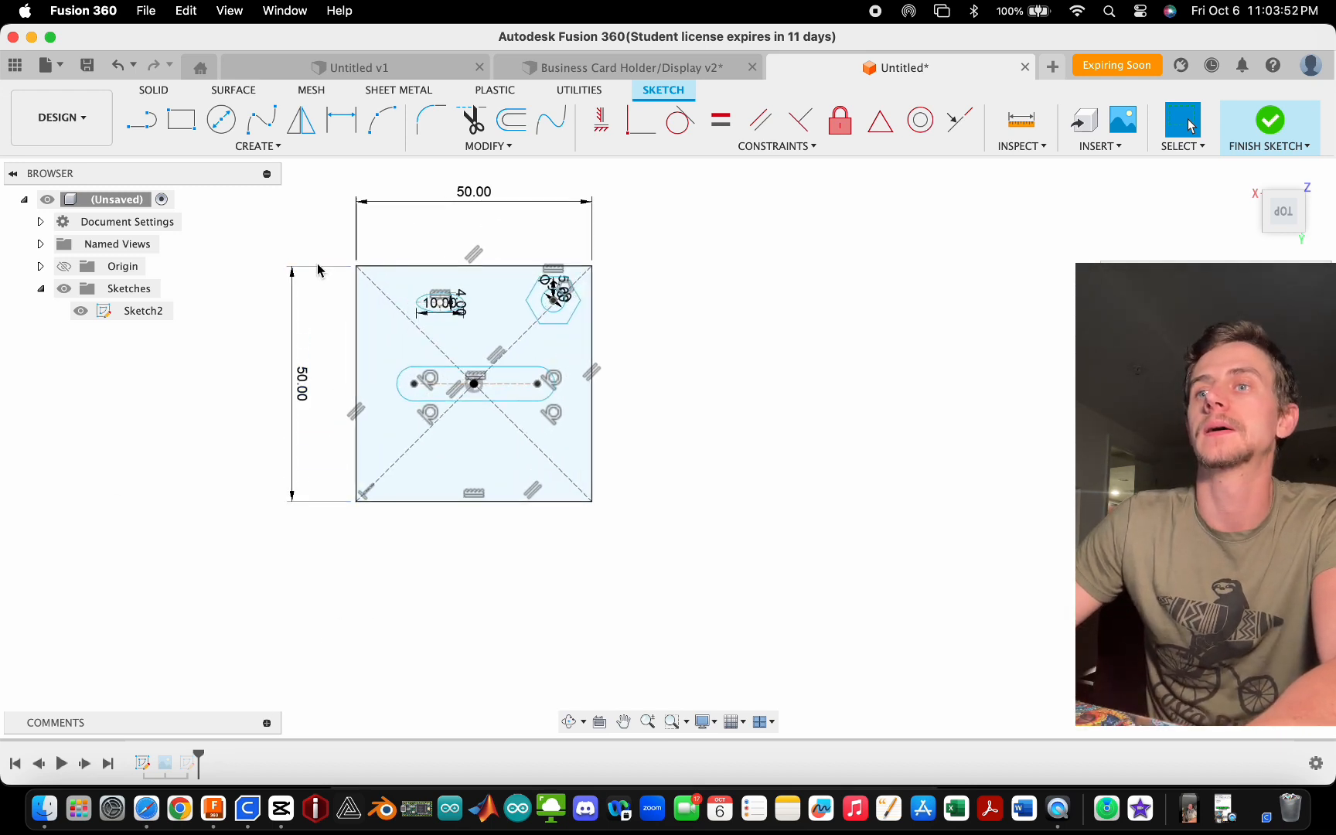
scroll(542, 529, "down", 3)
scroll(510, 530, "up", 2)
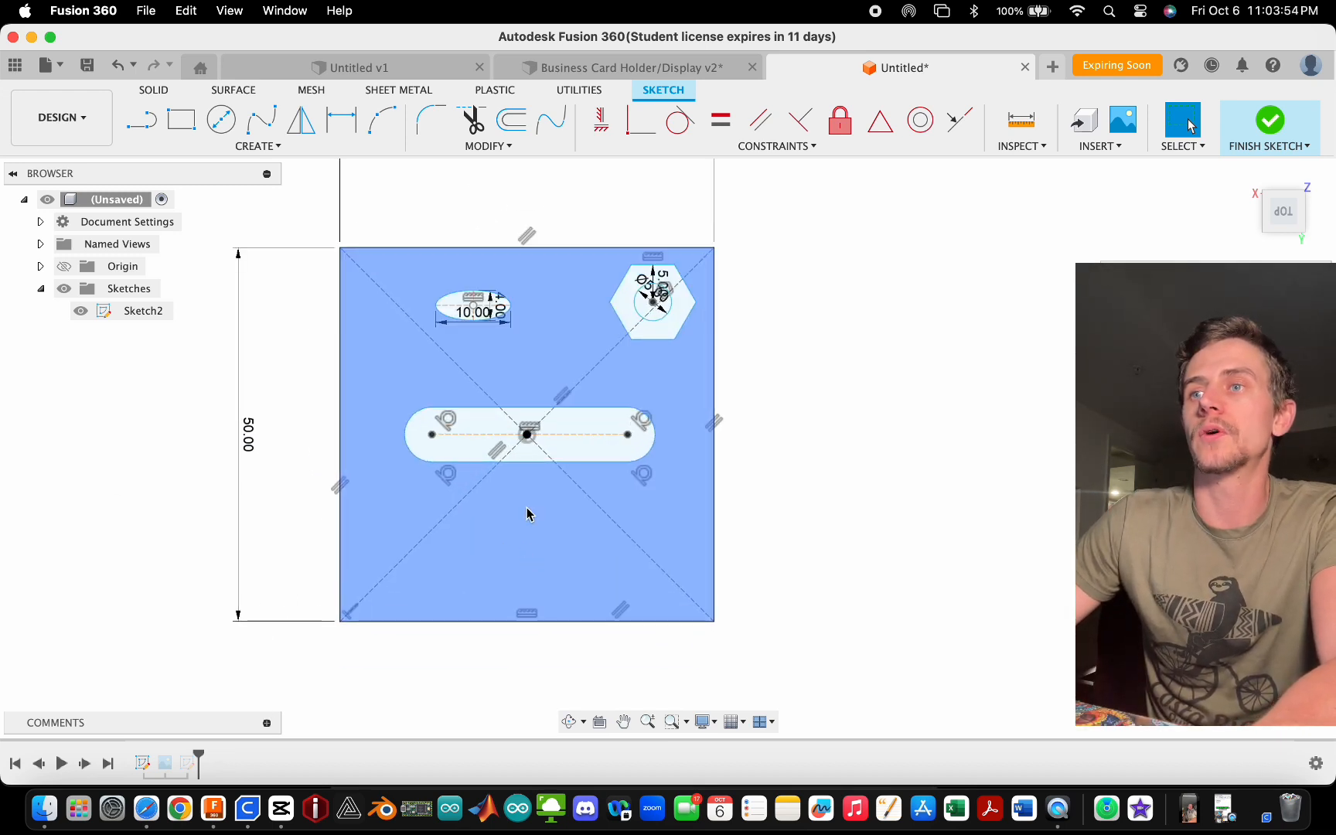
scroll(528, 512, "down", 1)
scroll(474, 377, "up", 2)
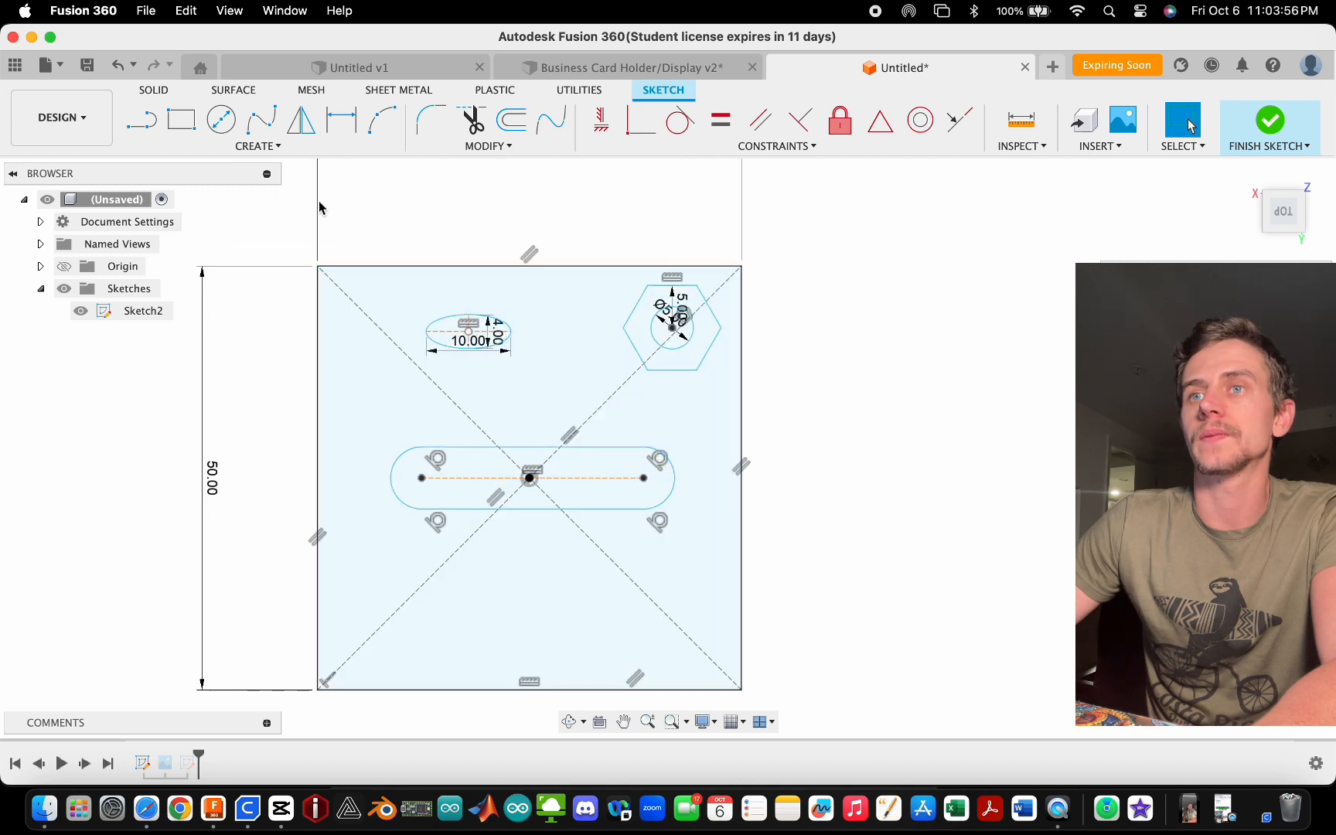
left_click(238, 147)
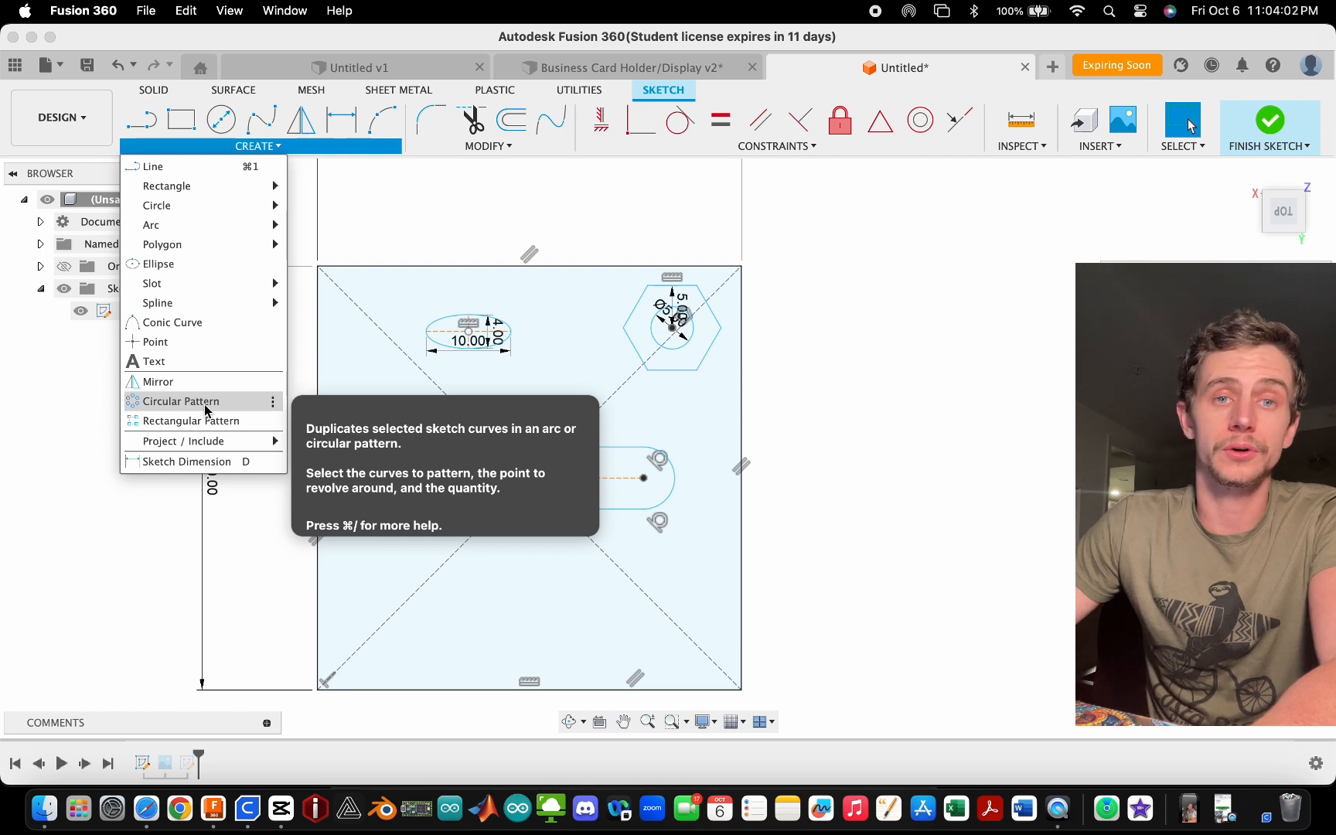
left_click(820, 421)
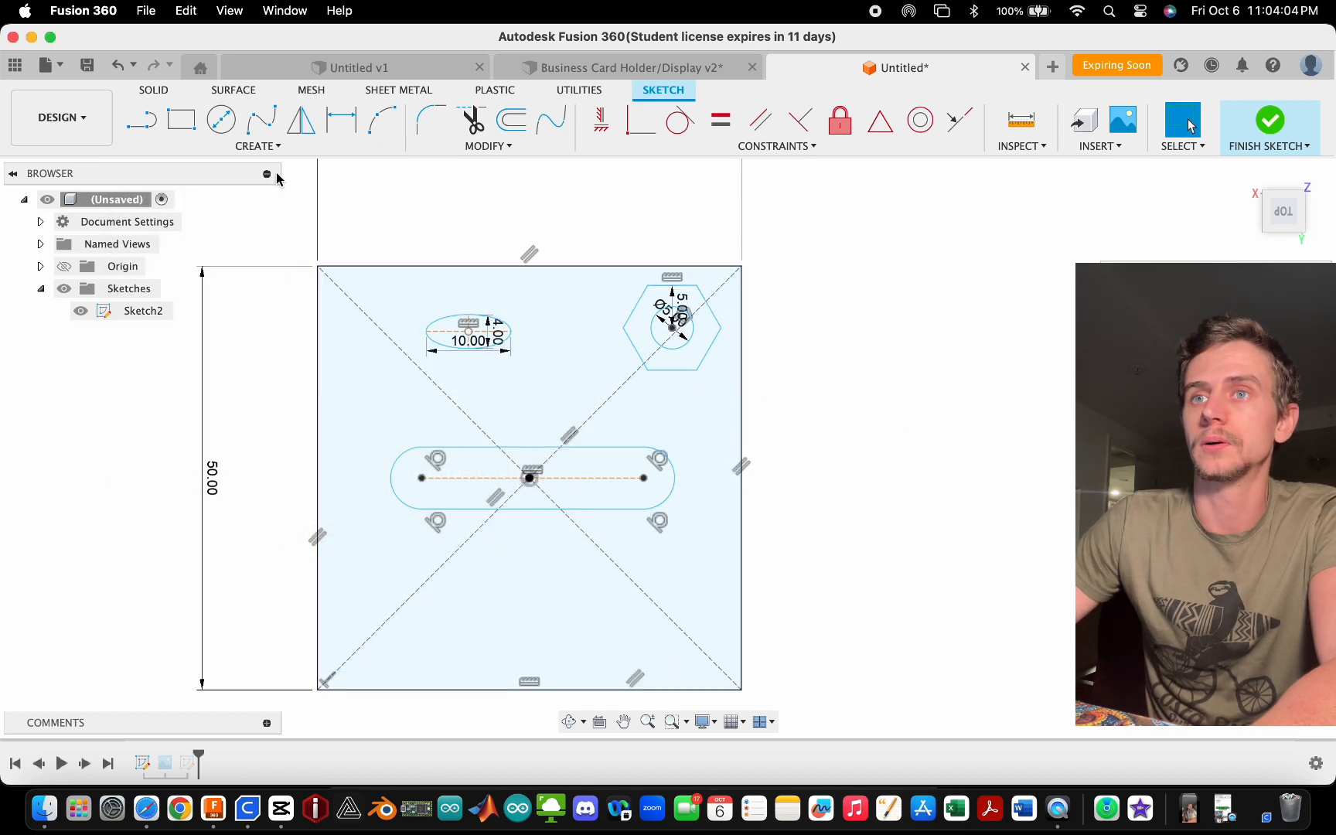
- Draw a large circle centred on the slot's midpoint
left_click(220, 120)
scroll(533, 417, "up", 3)
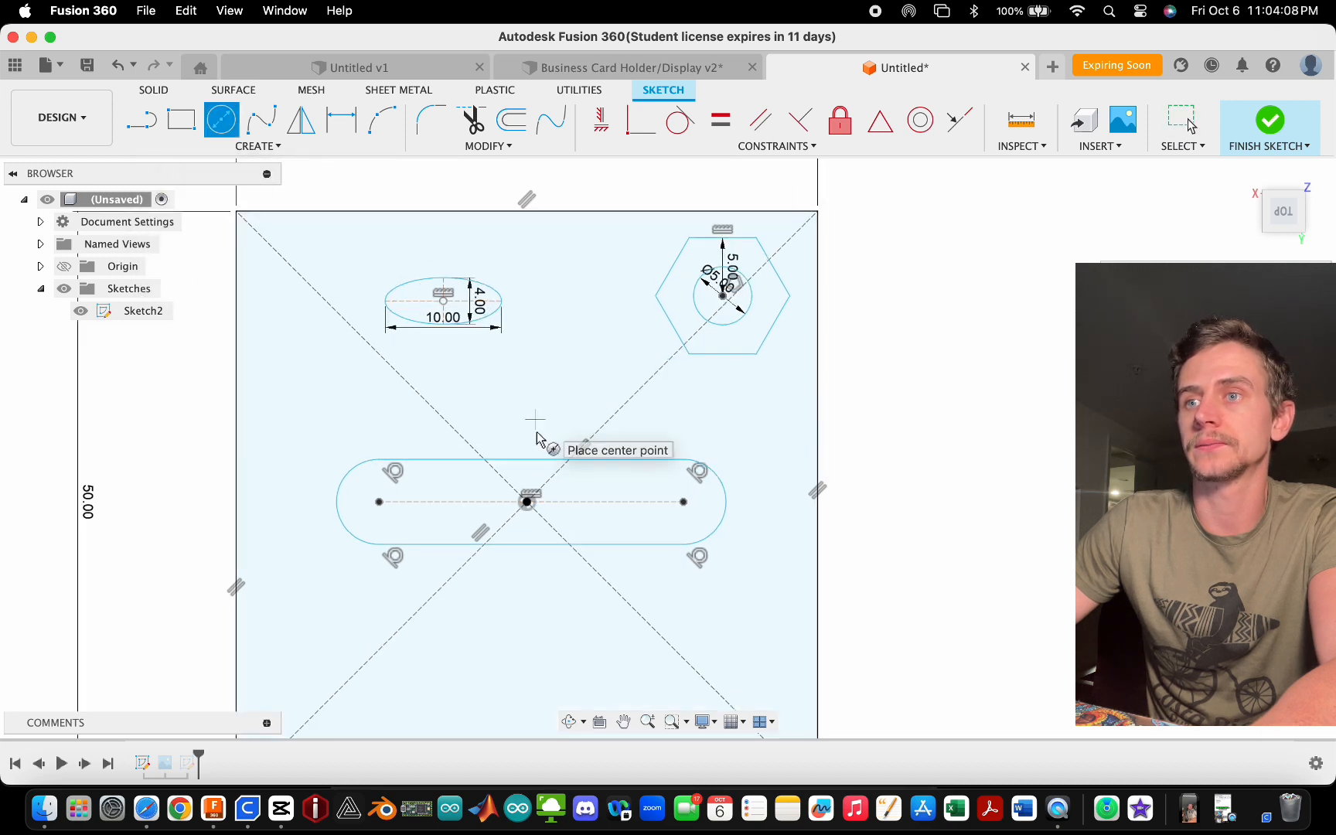
left_click(527, 502)
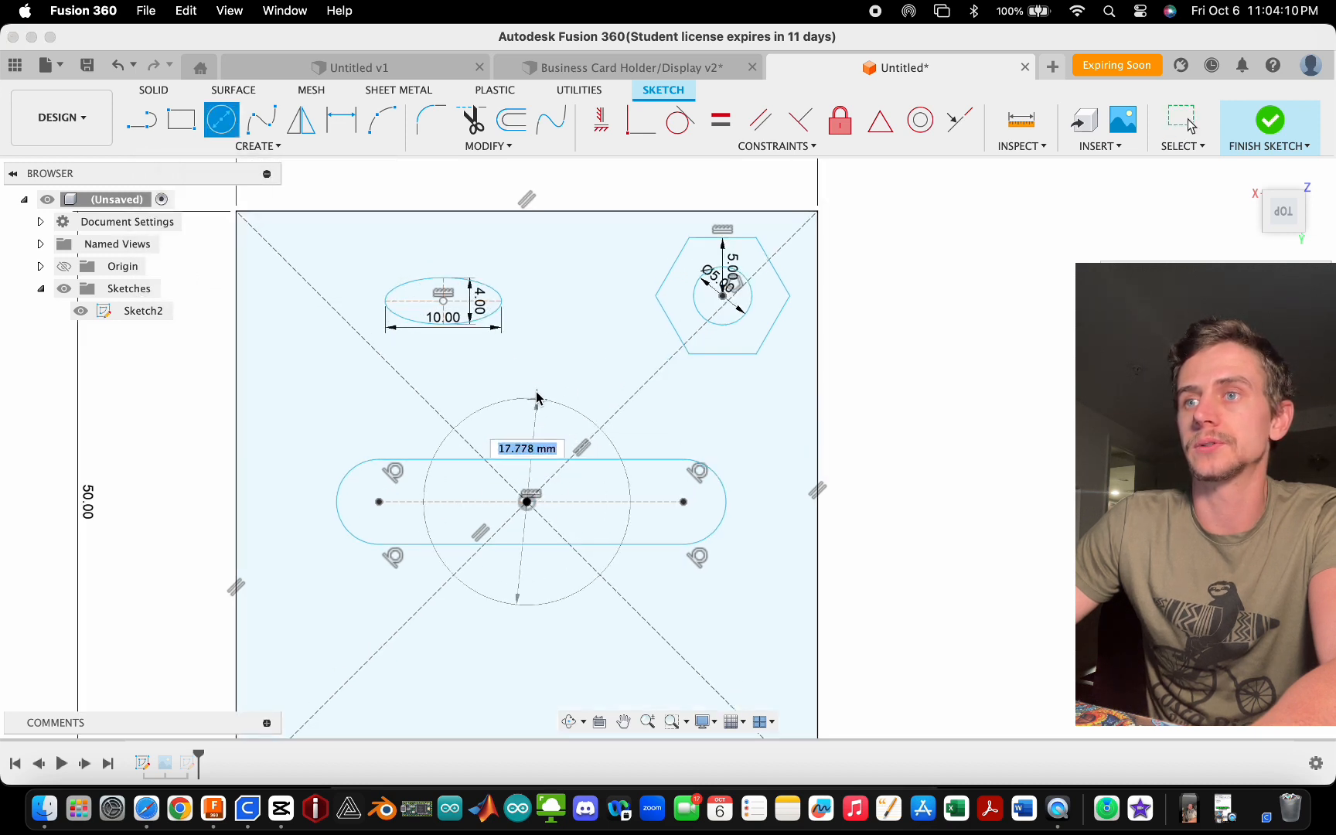
left_click(552, 368)
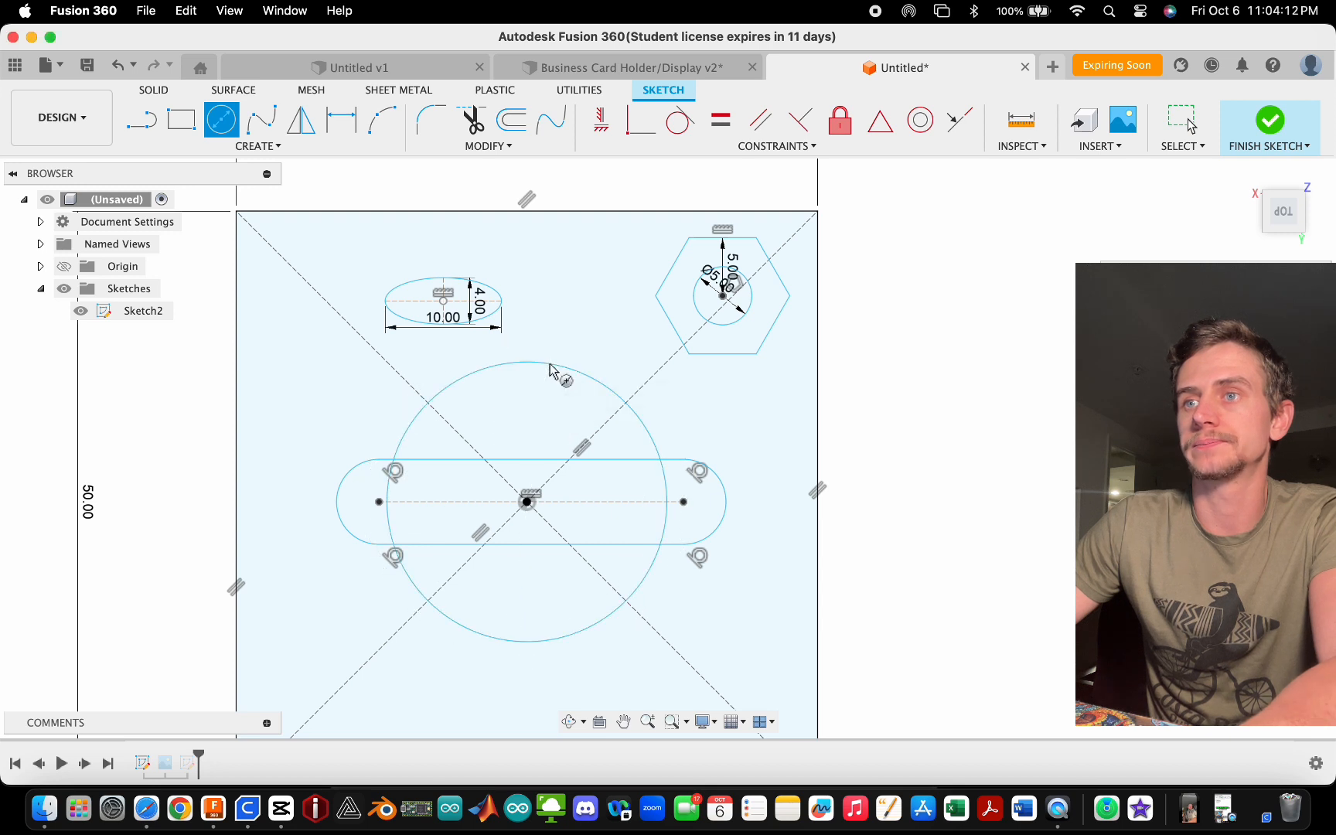
key("Escape")
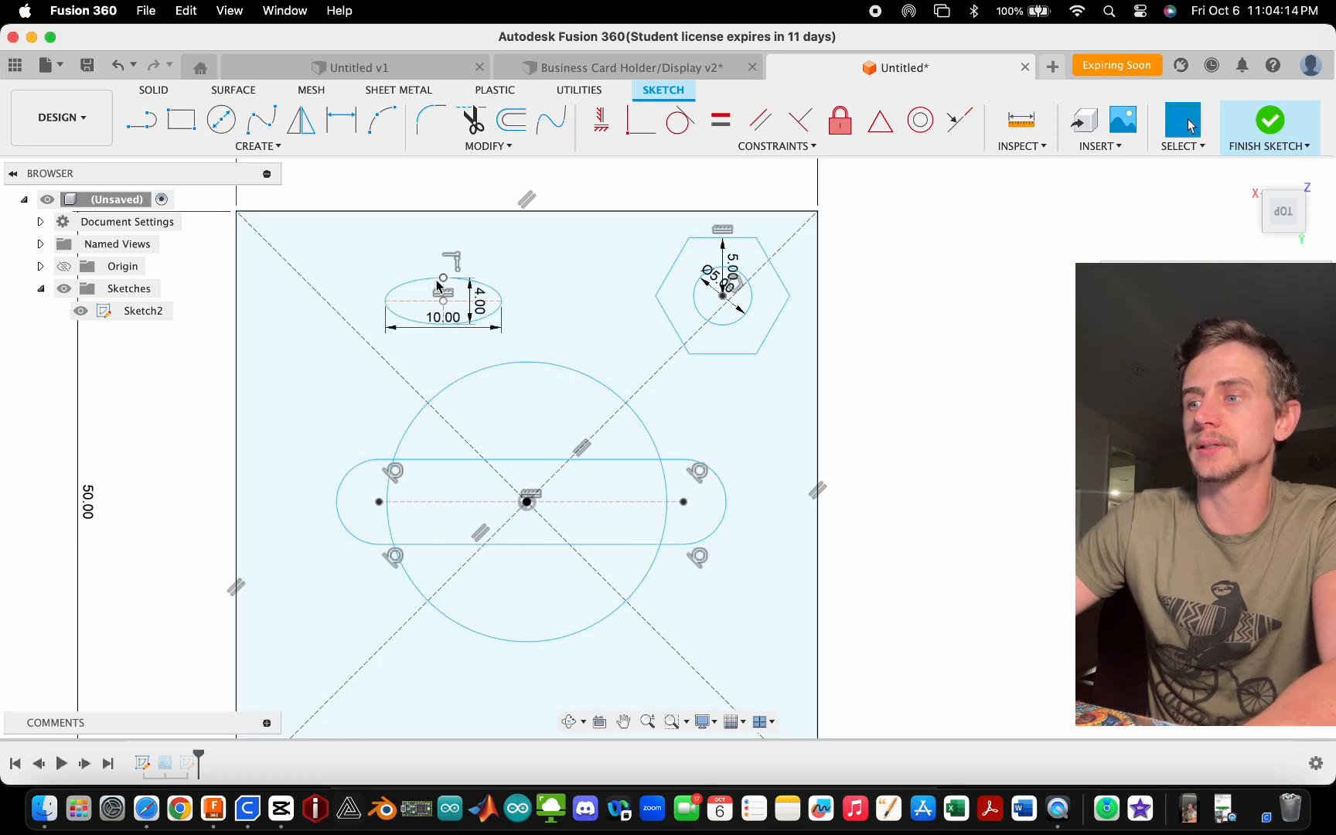
- Delete the ellipse, the slot outline and the 5 mm circle inside the hexagon
left_click(413, 283)
key("Delete")
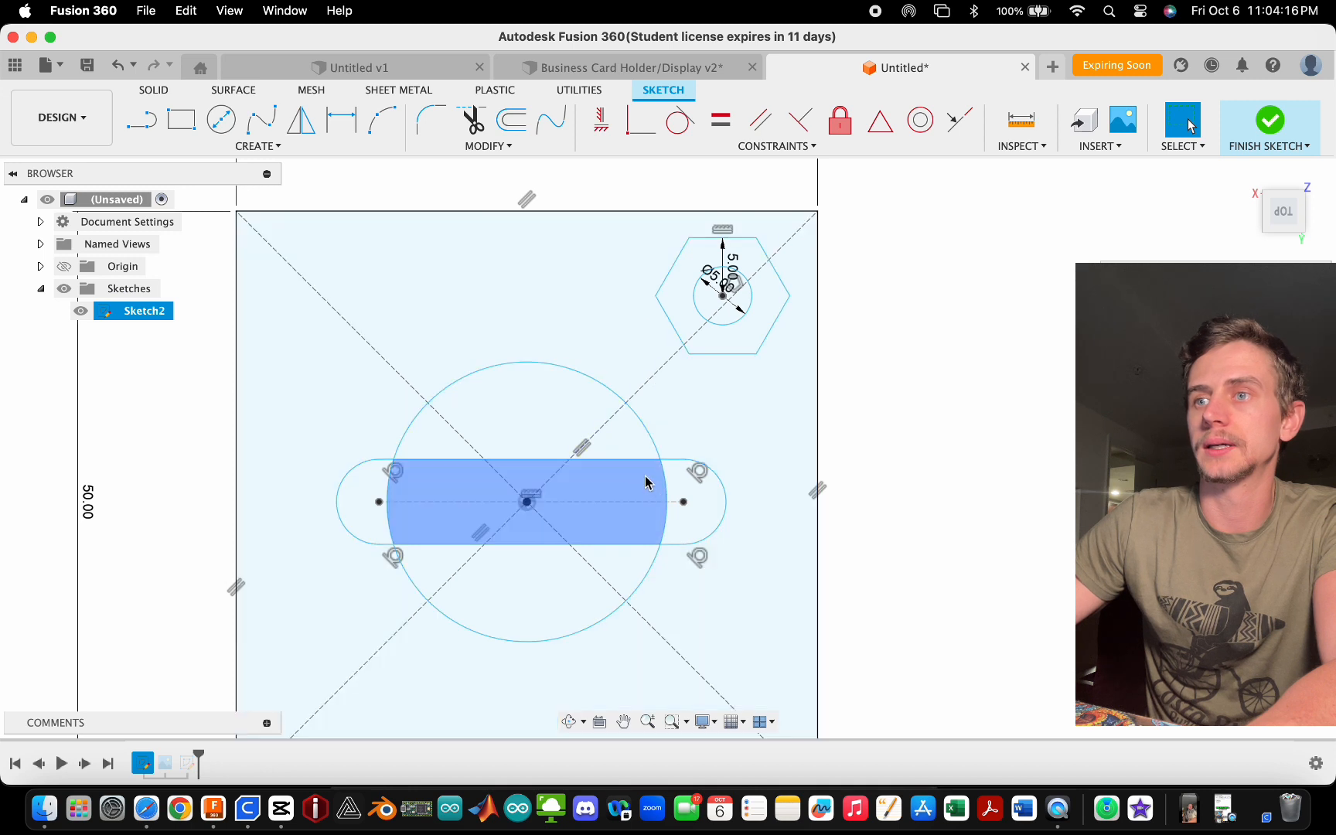
left_click(624, 460)
double_click(624, 460)
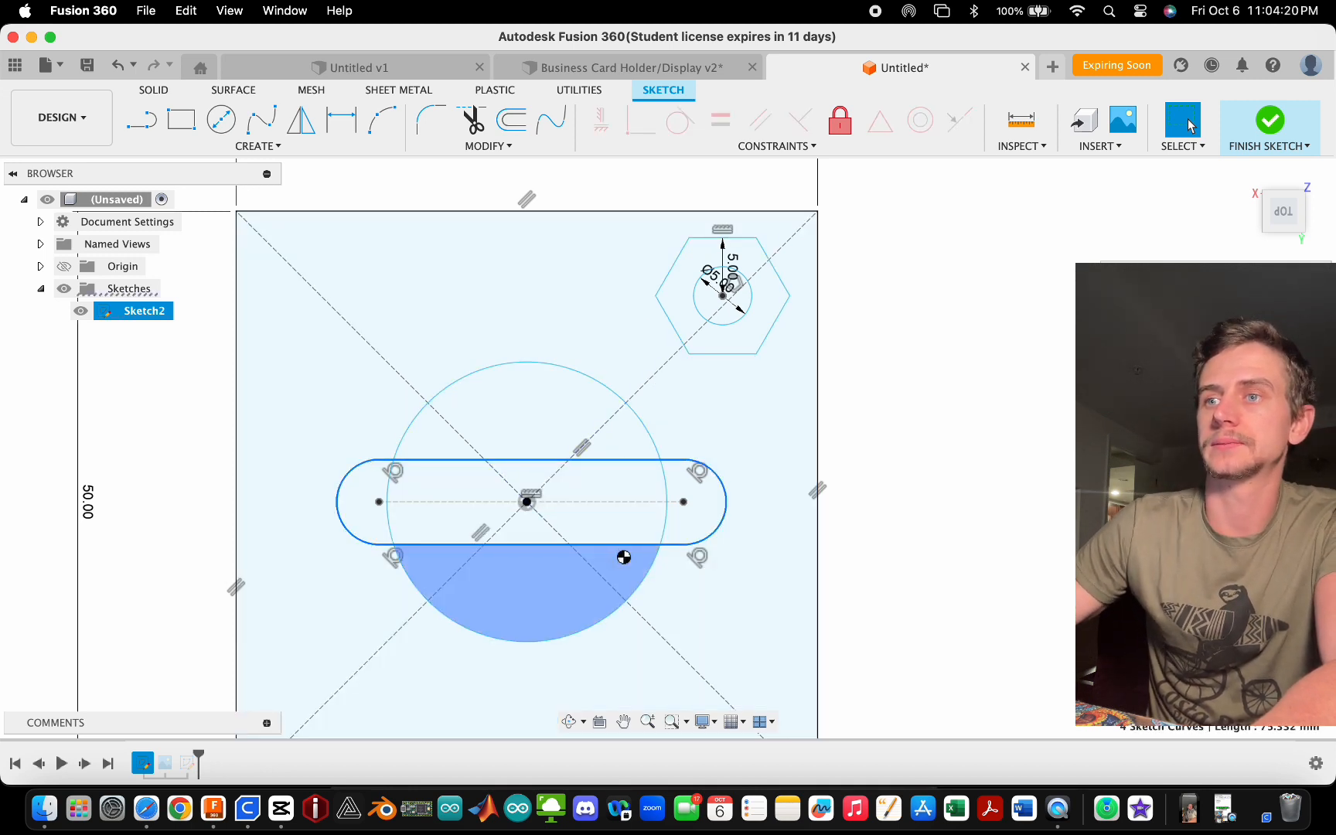
key("Delete")
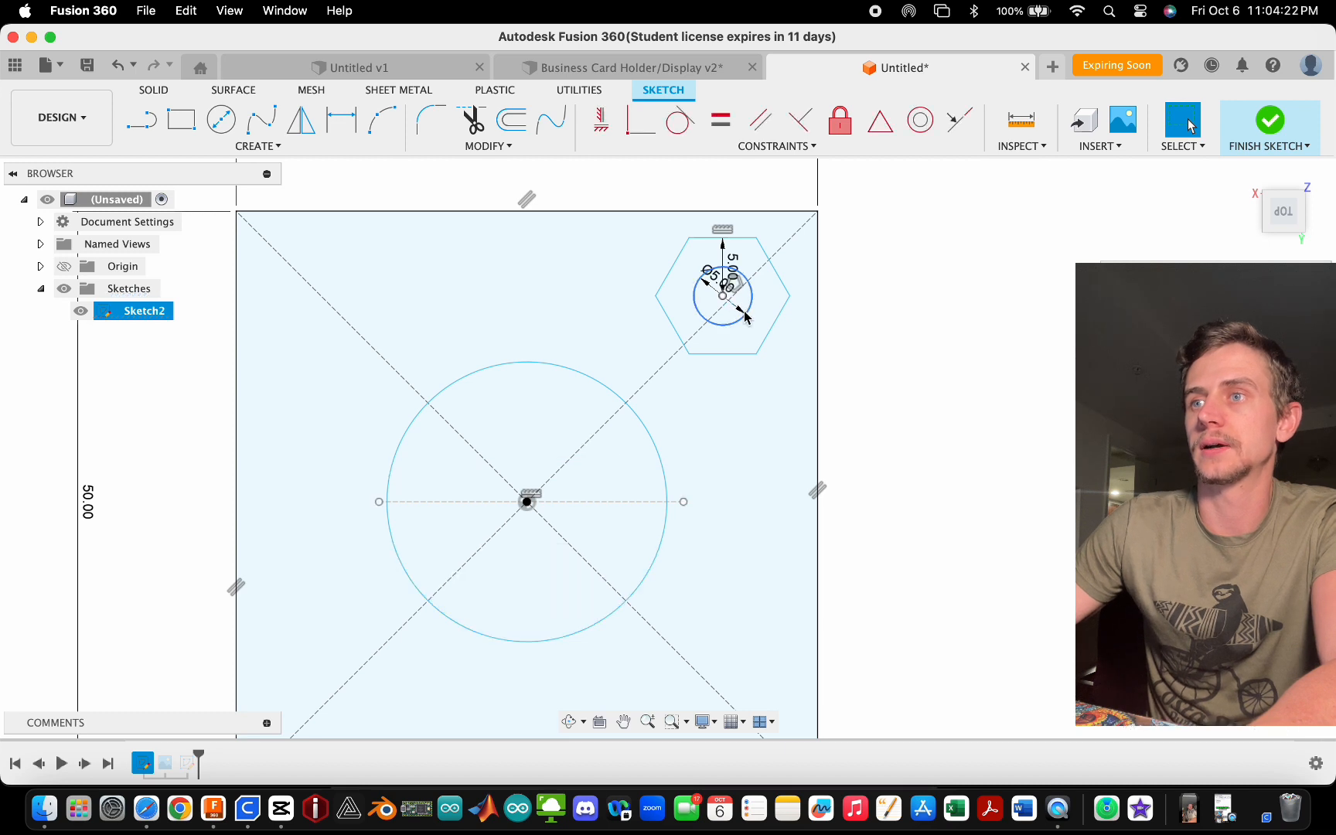
left_click(750, 305)
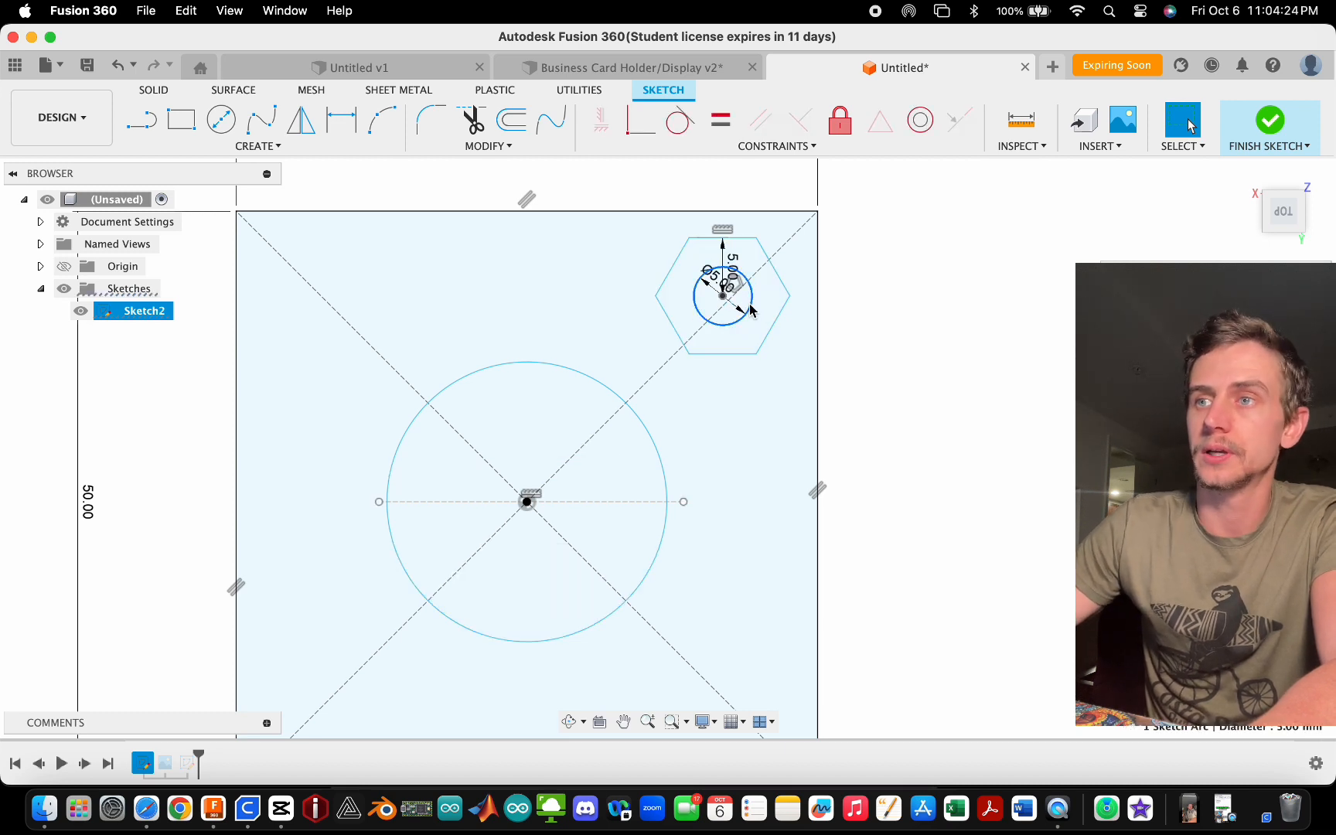
key("Delete")
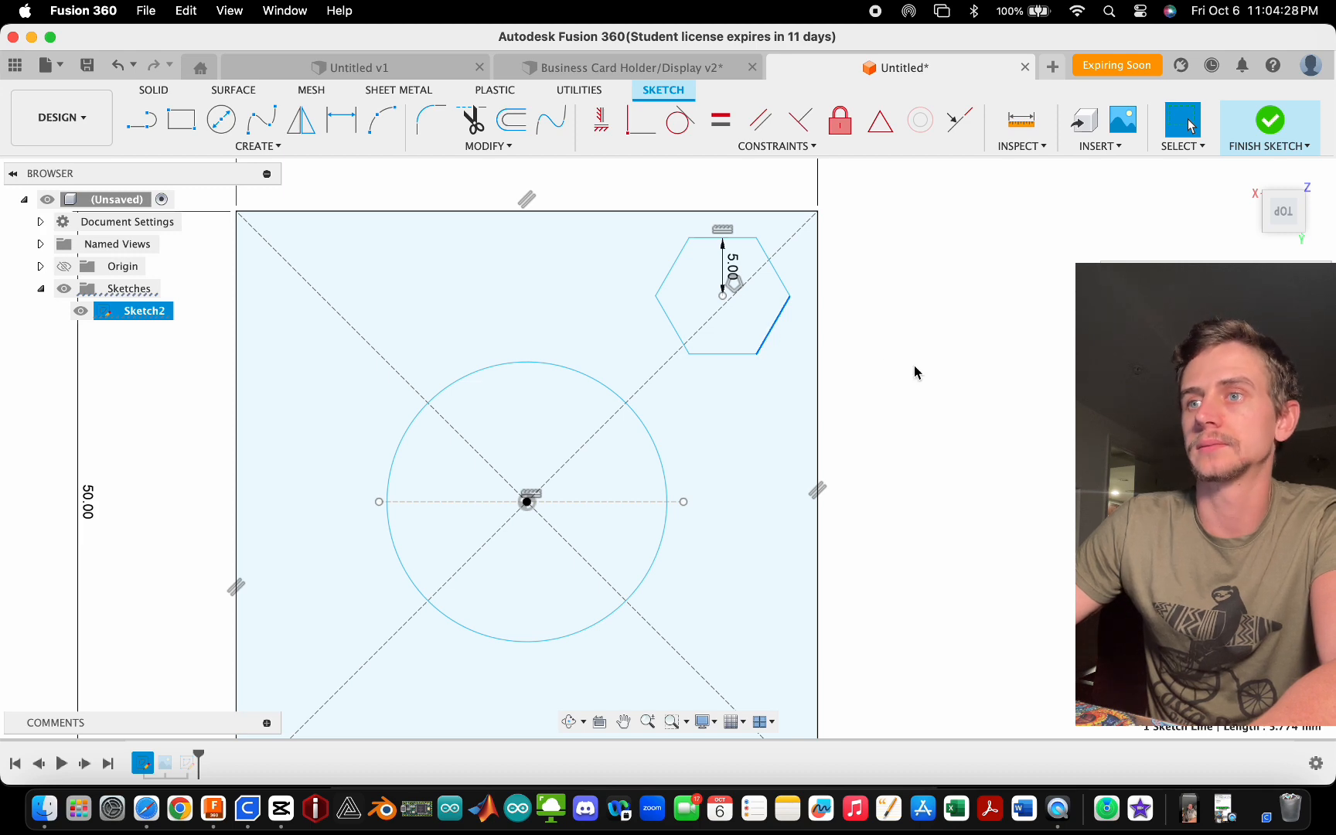
scroll(578, 251, "down", 2)
scroll(429, 271, "up", 1)
- Start a circular pattern of the hexagon's edges around the sketch centre
left_click(272, 149)
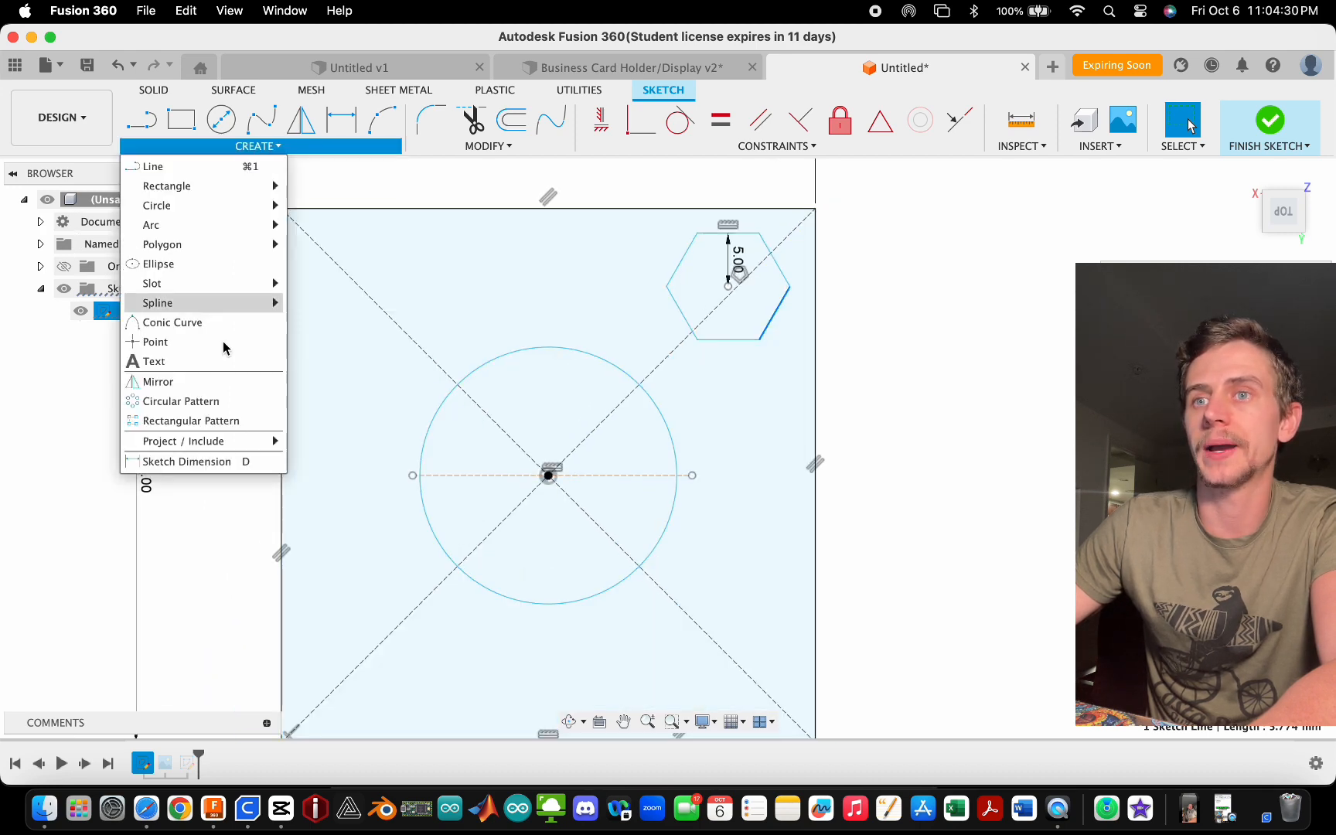
left_click(182, 401)
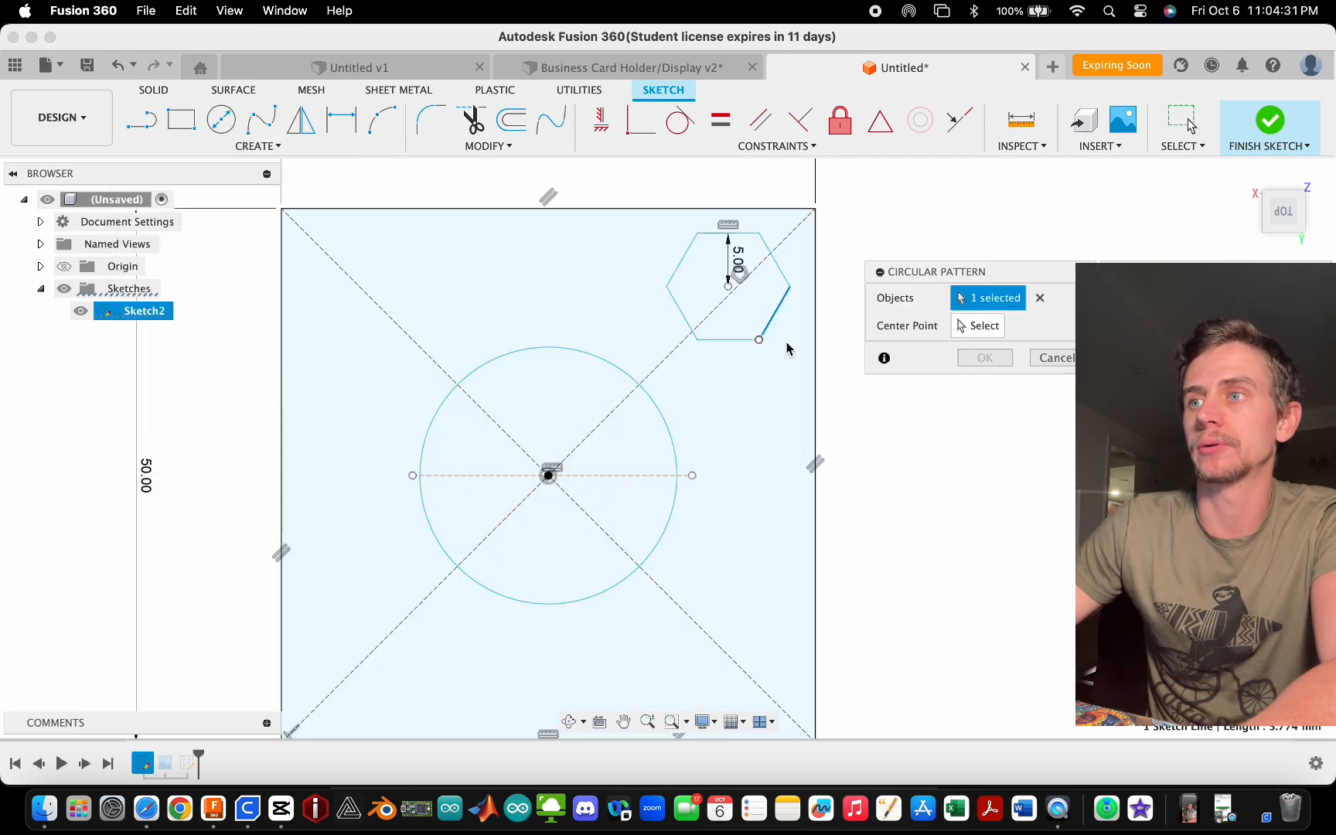
double_click(782, 277)
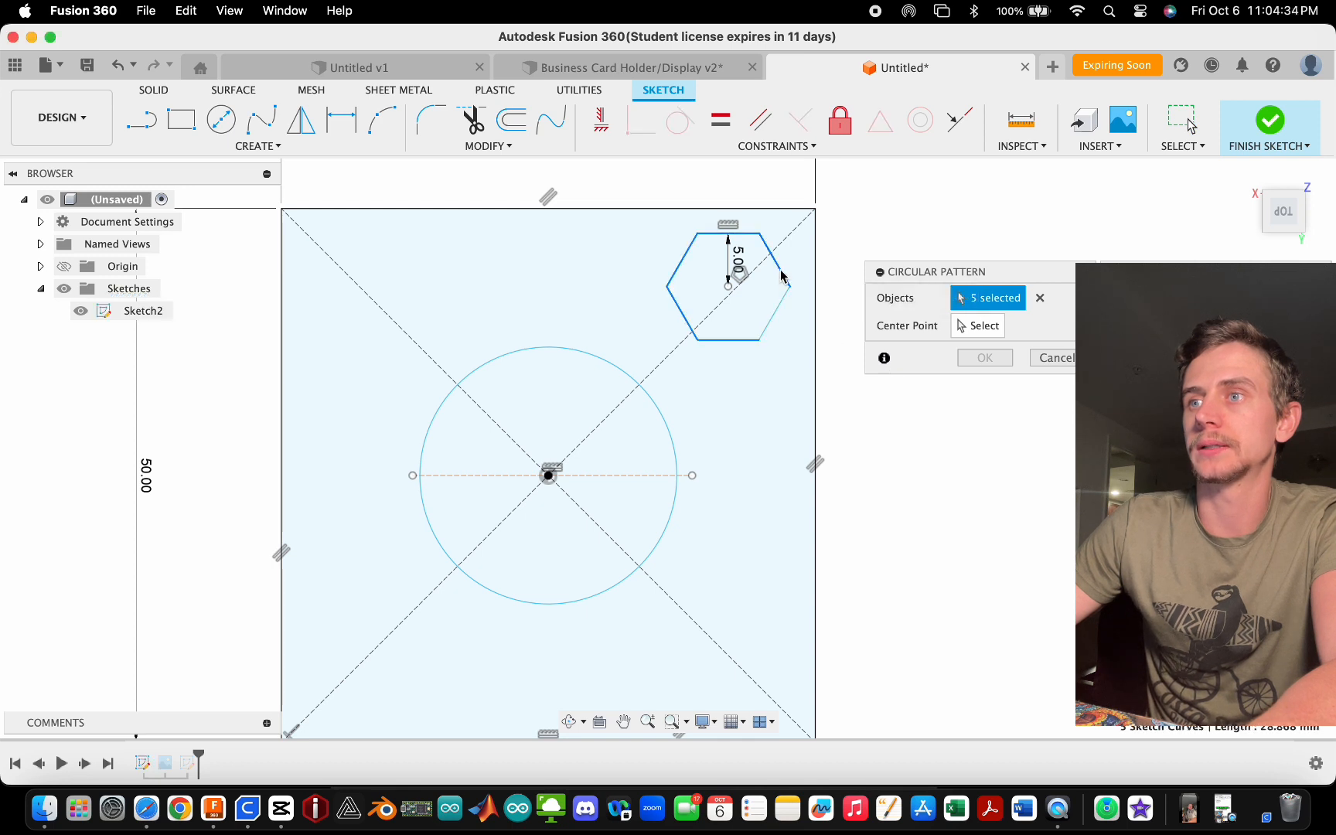
left_click(778, 323)
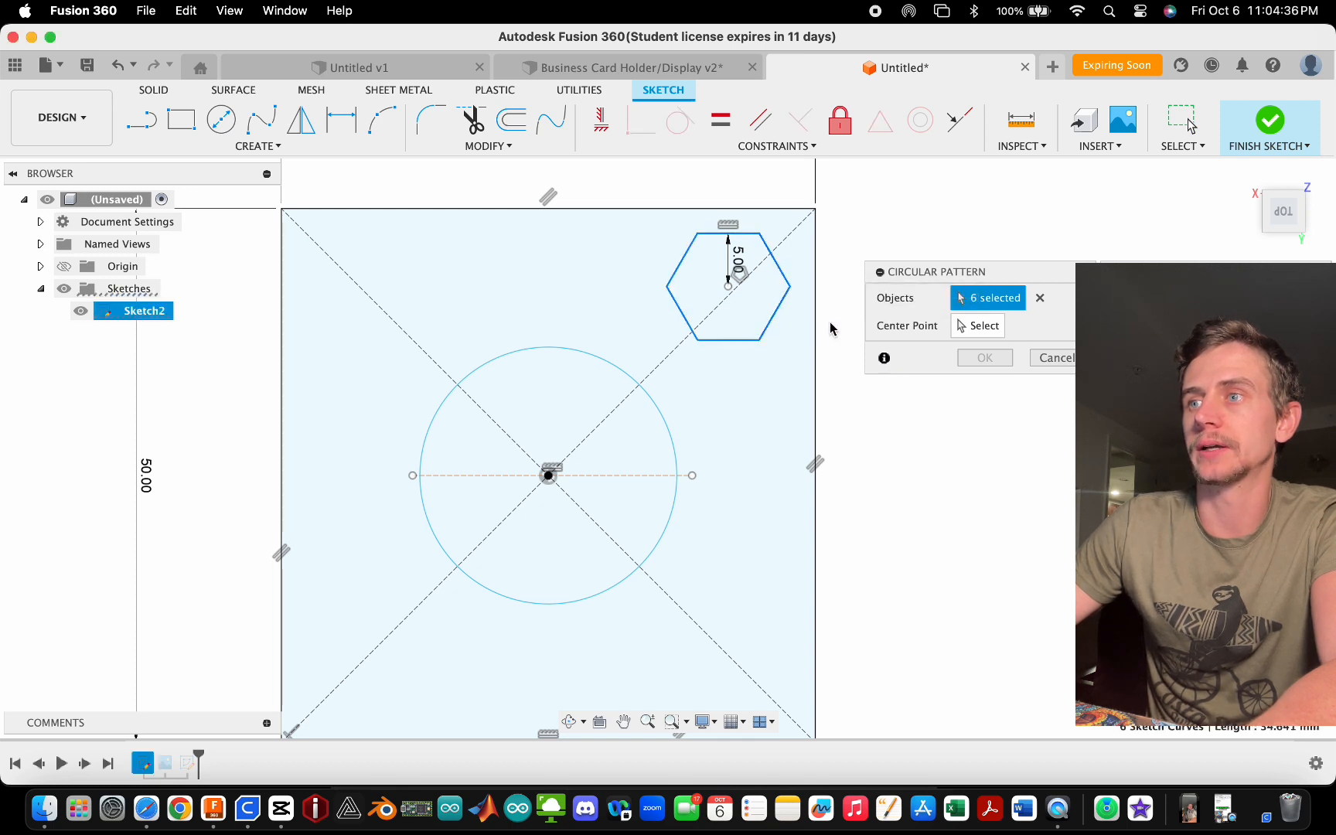
left_click(977, 331)
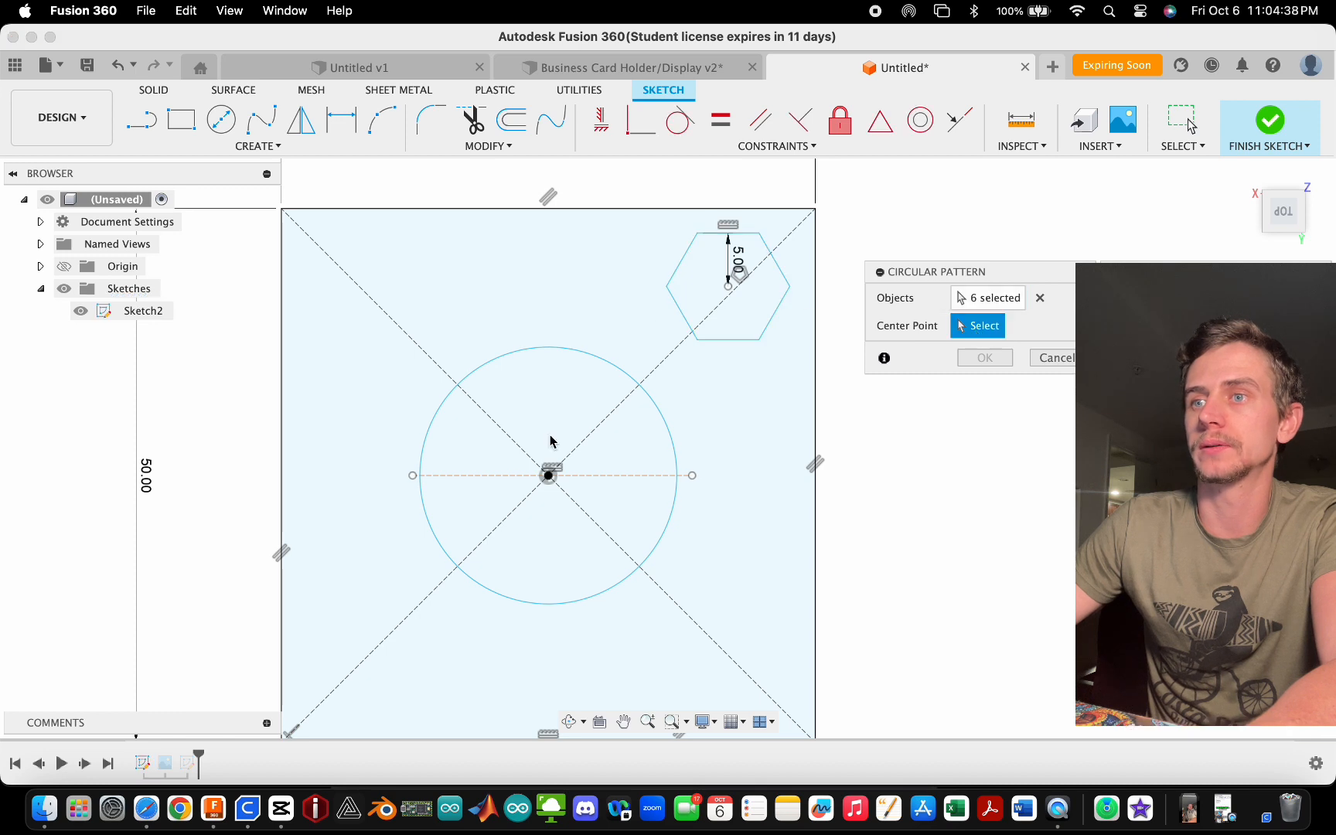
left_click(547, 476)
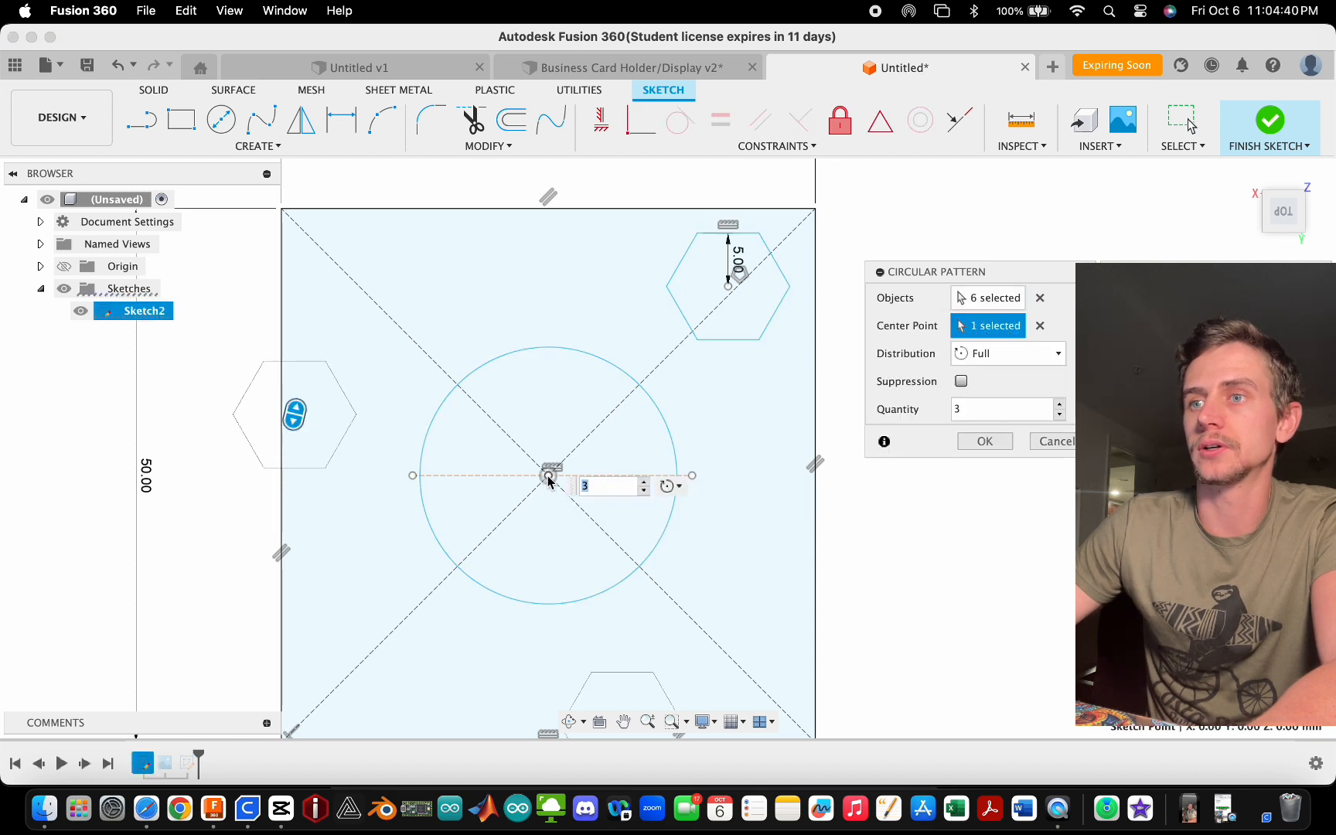
scroll(563, 317, "down", 1)
scroll(563, 317, "down", 2)
scroll(589, 615, "up", 2)
scroll(595, 535, "down", 1)
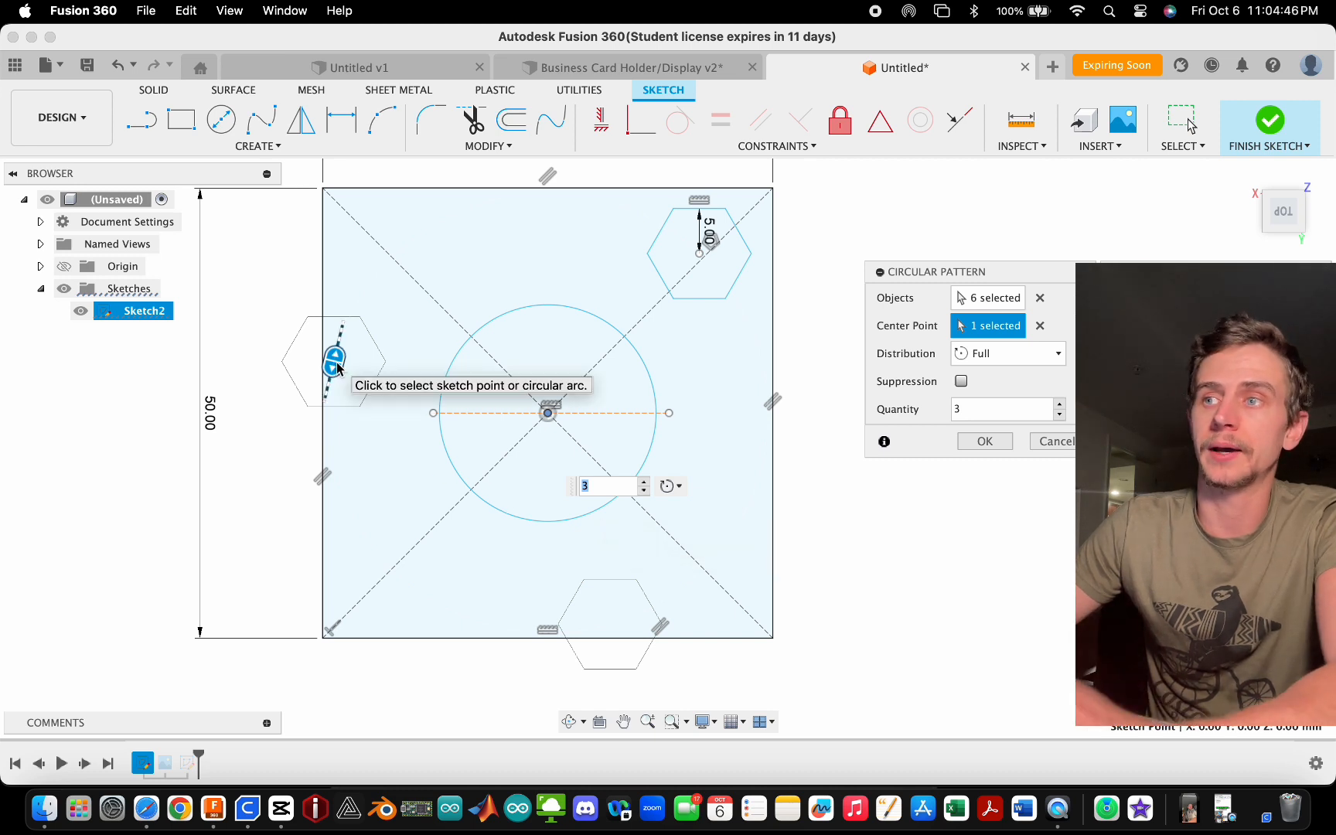
- Try partial and symmetric distributions, then set the distribution to Full
left_click(993, 355)
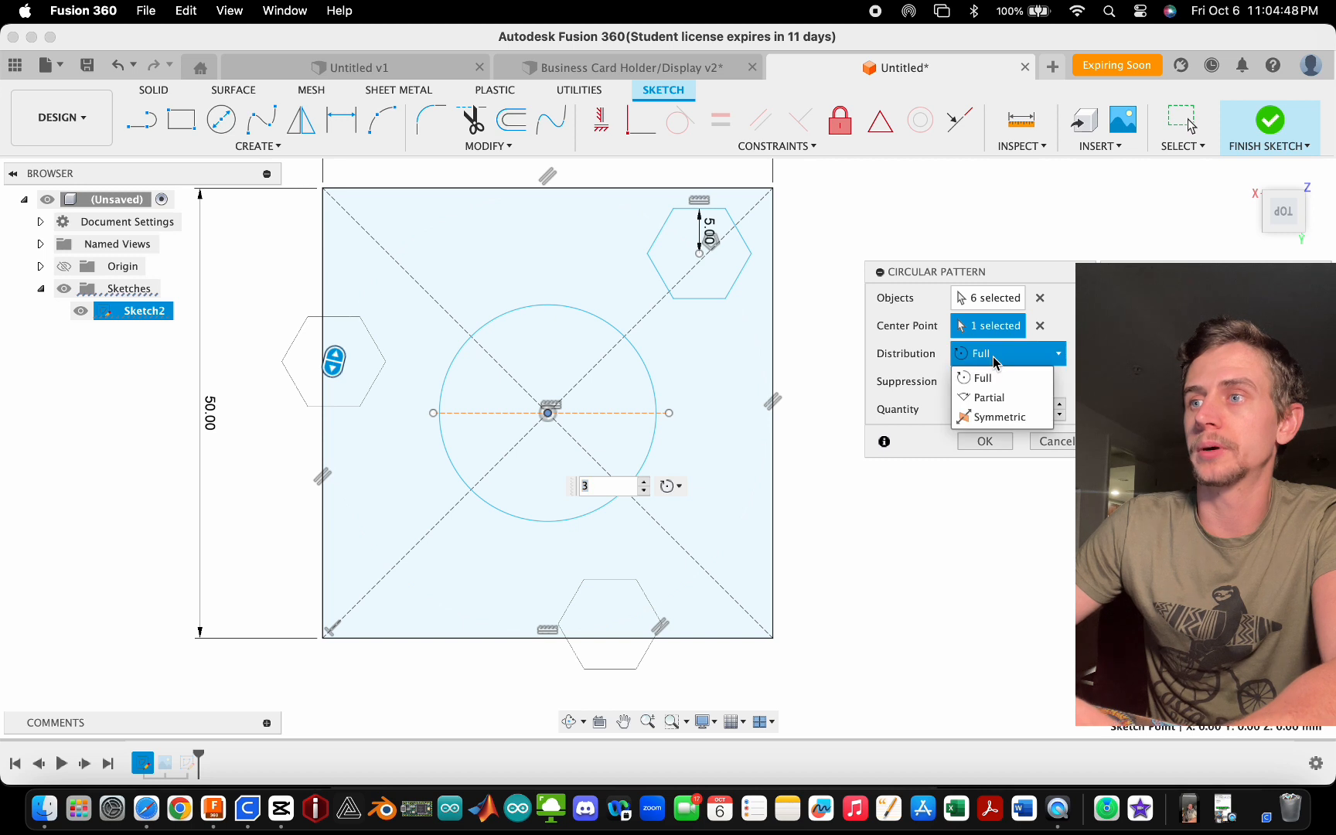
left_click(1007, 402)
scroll(805, 532, "down", 2)
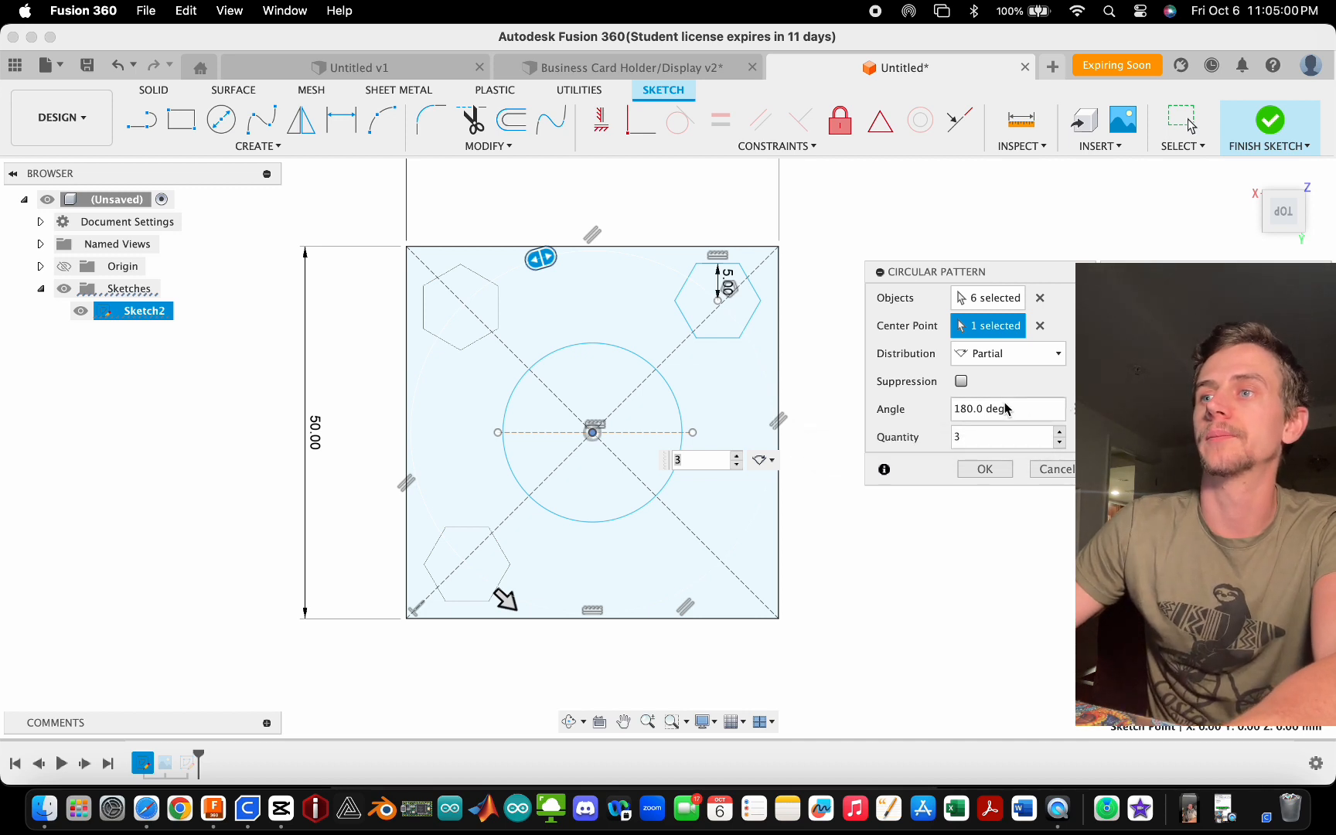
left_click(1005, 353)
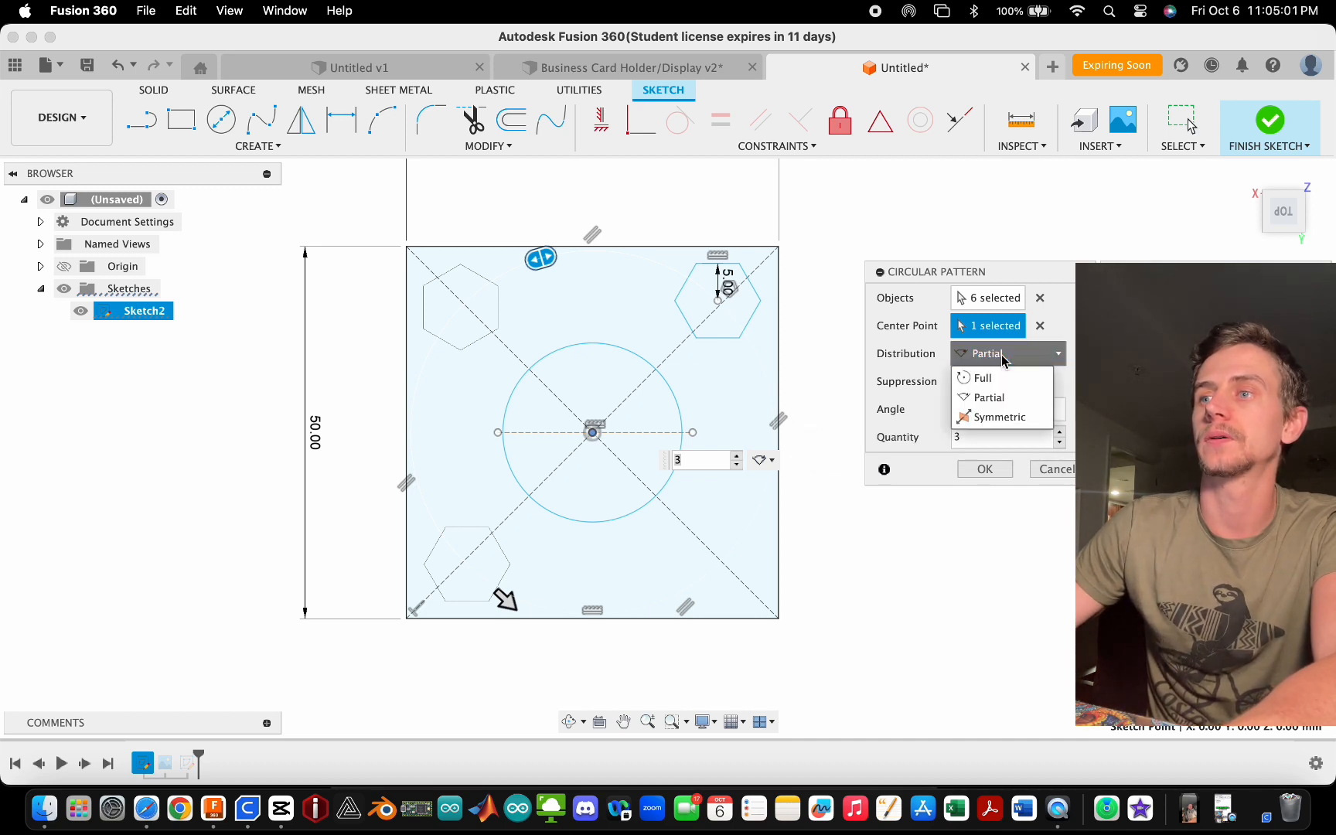
left_click(1005, 415)
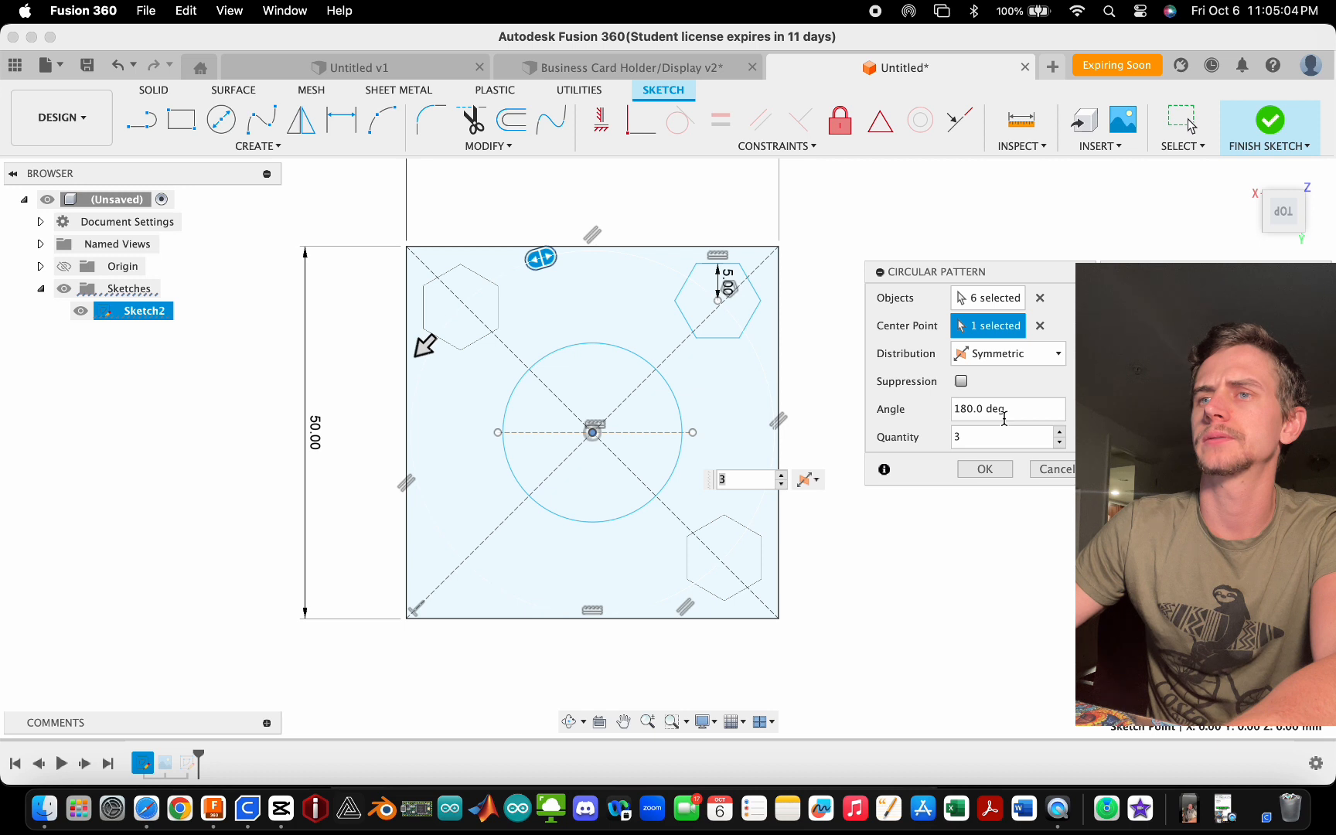
left_click_drag(425, 346, 408, 596)
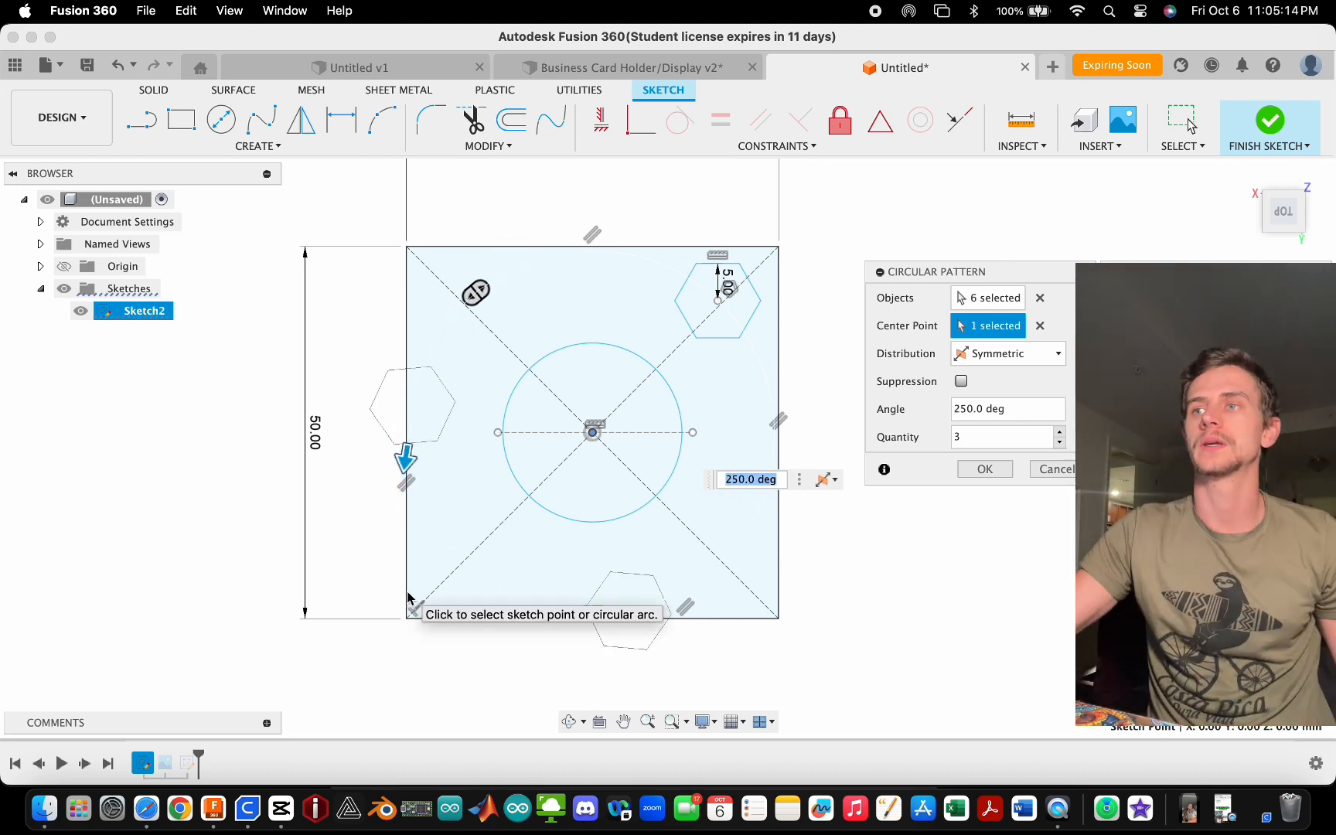
left_click(1013, 354)
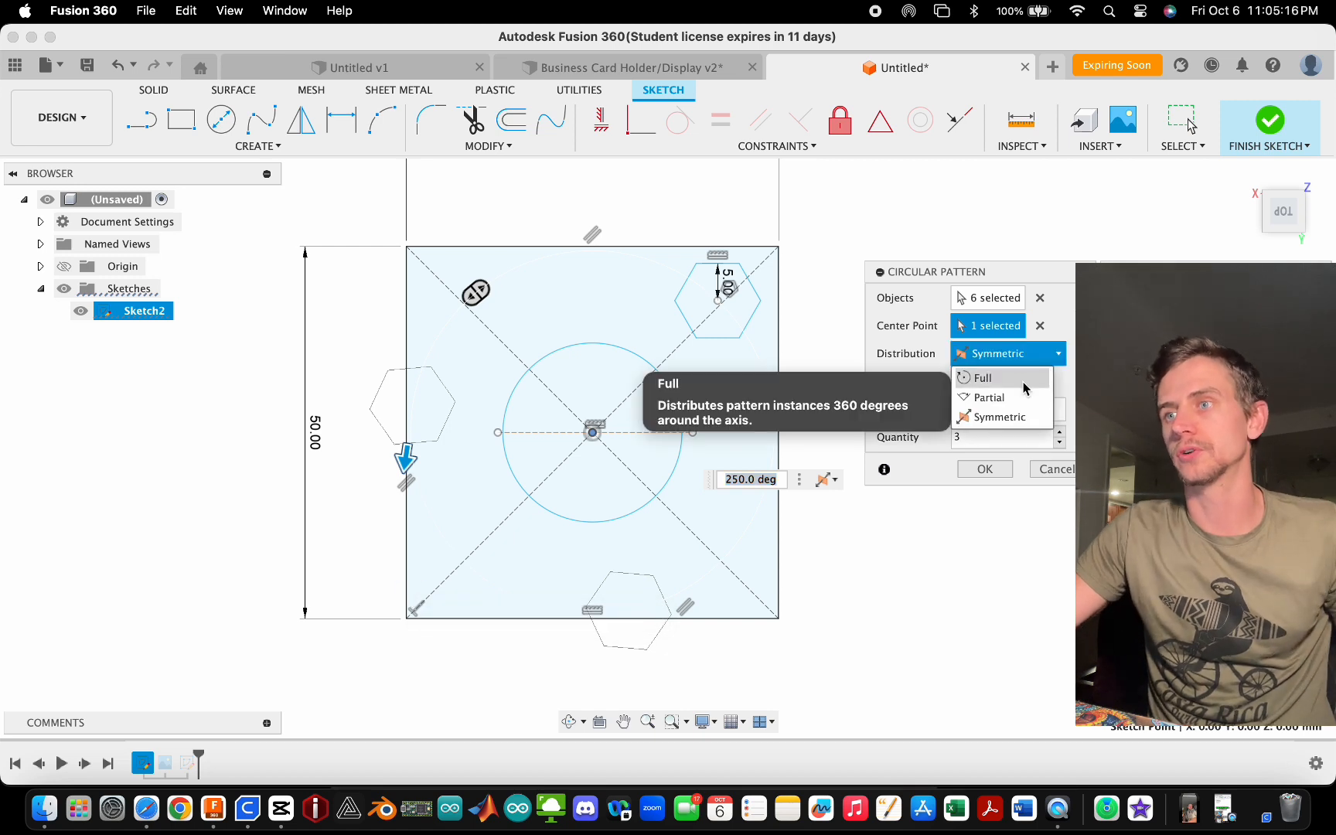
left_click(981, 376)
- Set the pattern quantity to 4 and create the four corner hexagons
left_click(1017, 410)
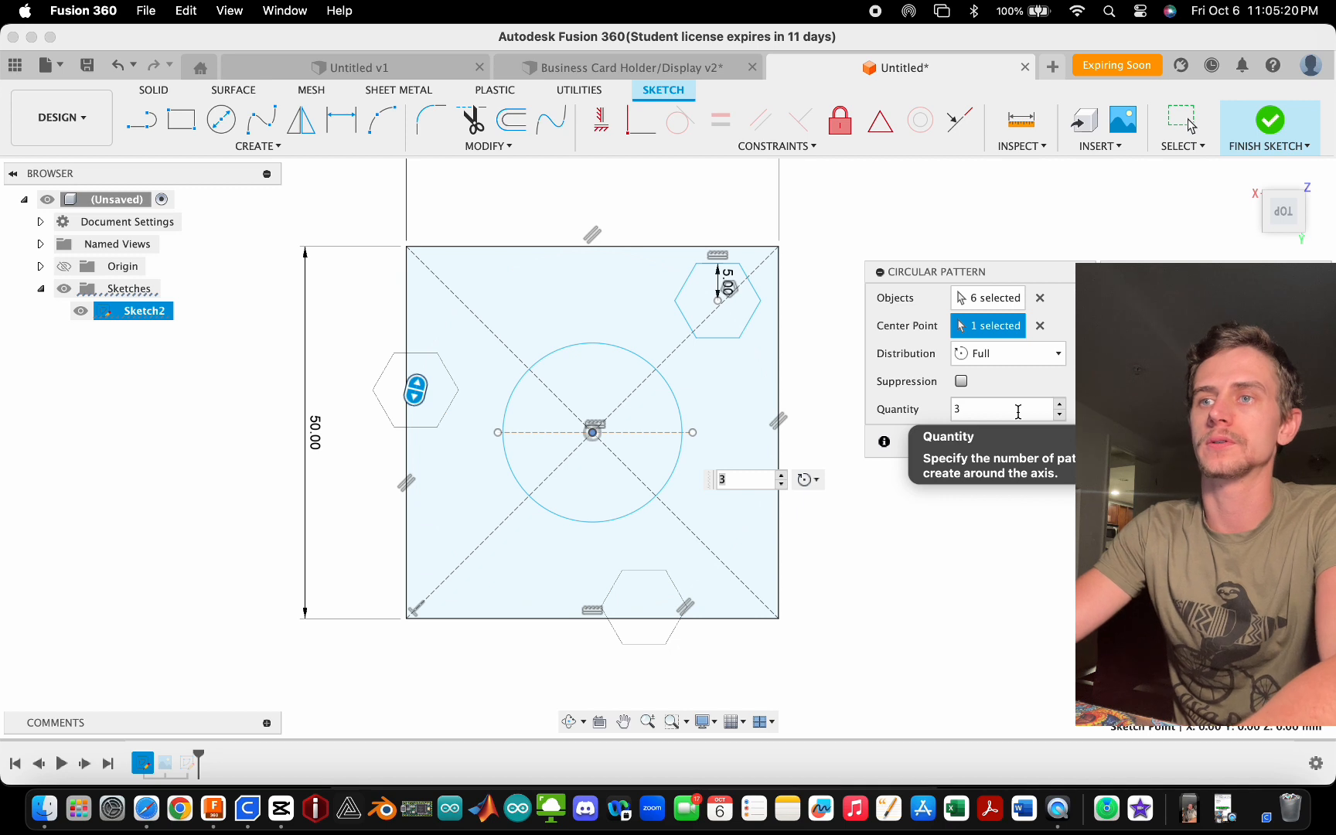
type("4")
key("Return")
key("BackSpace")
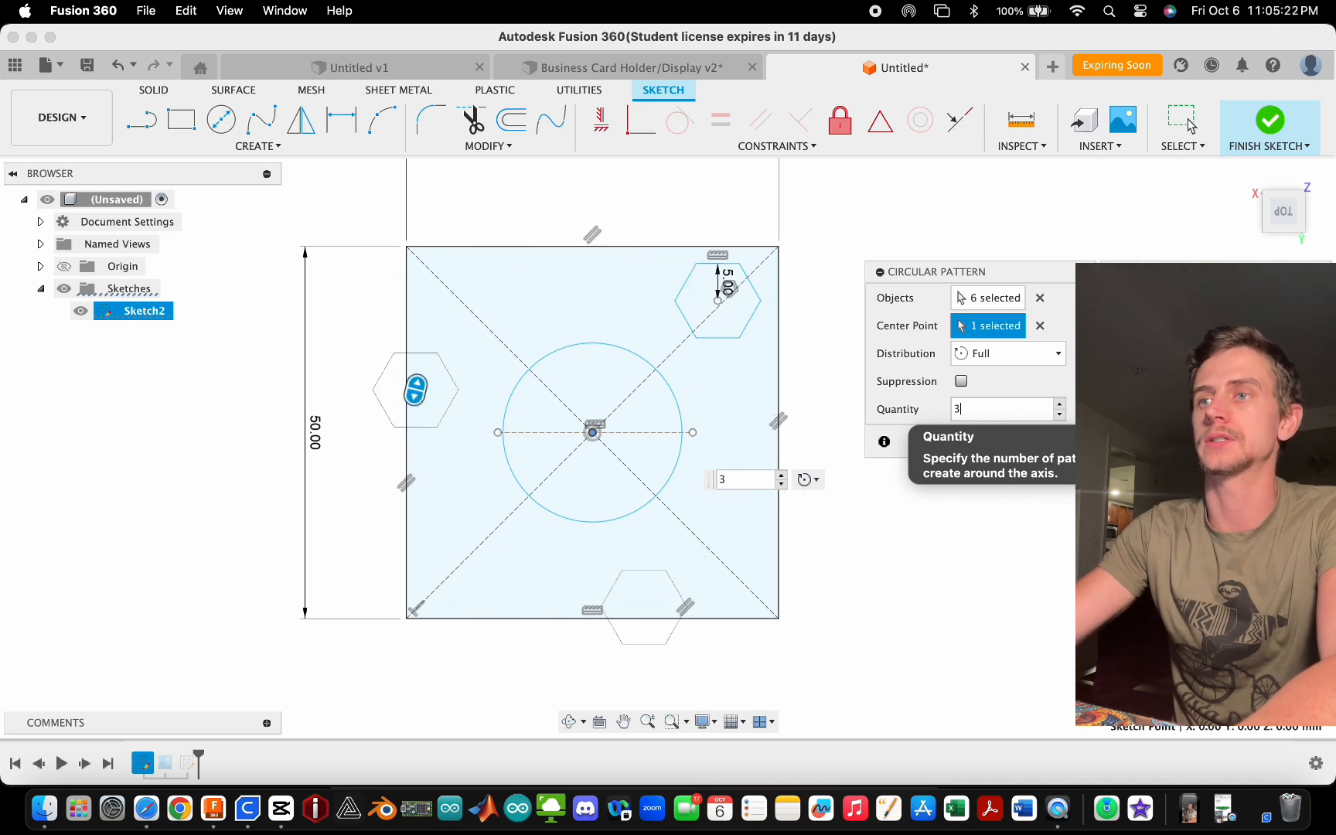
type("4")
key("Return")
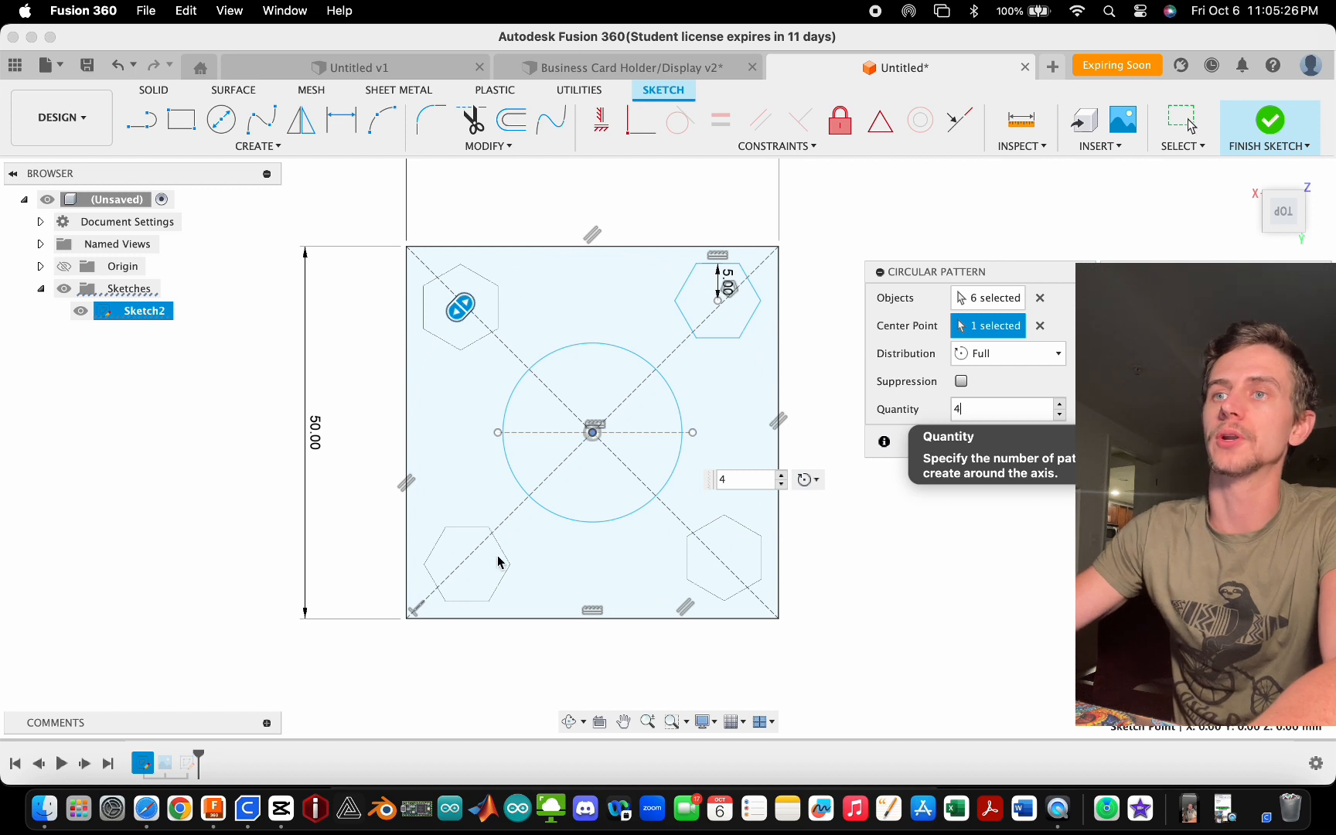
scroll(725, 288, "up", 3)
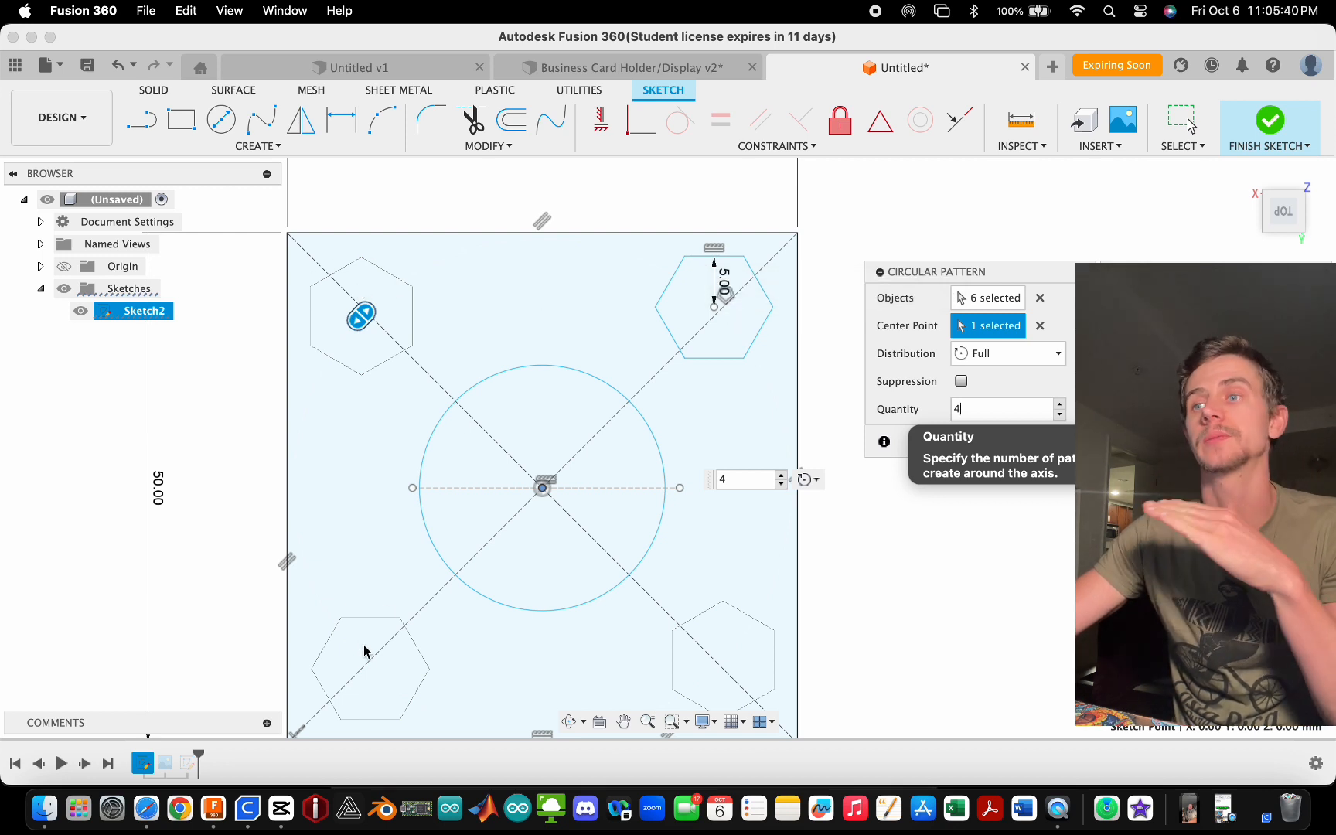
scroll(775, 434, "down", 2)
scroll(712, 562, "up", 1)
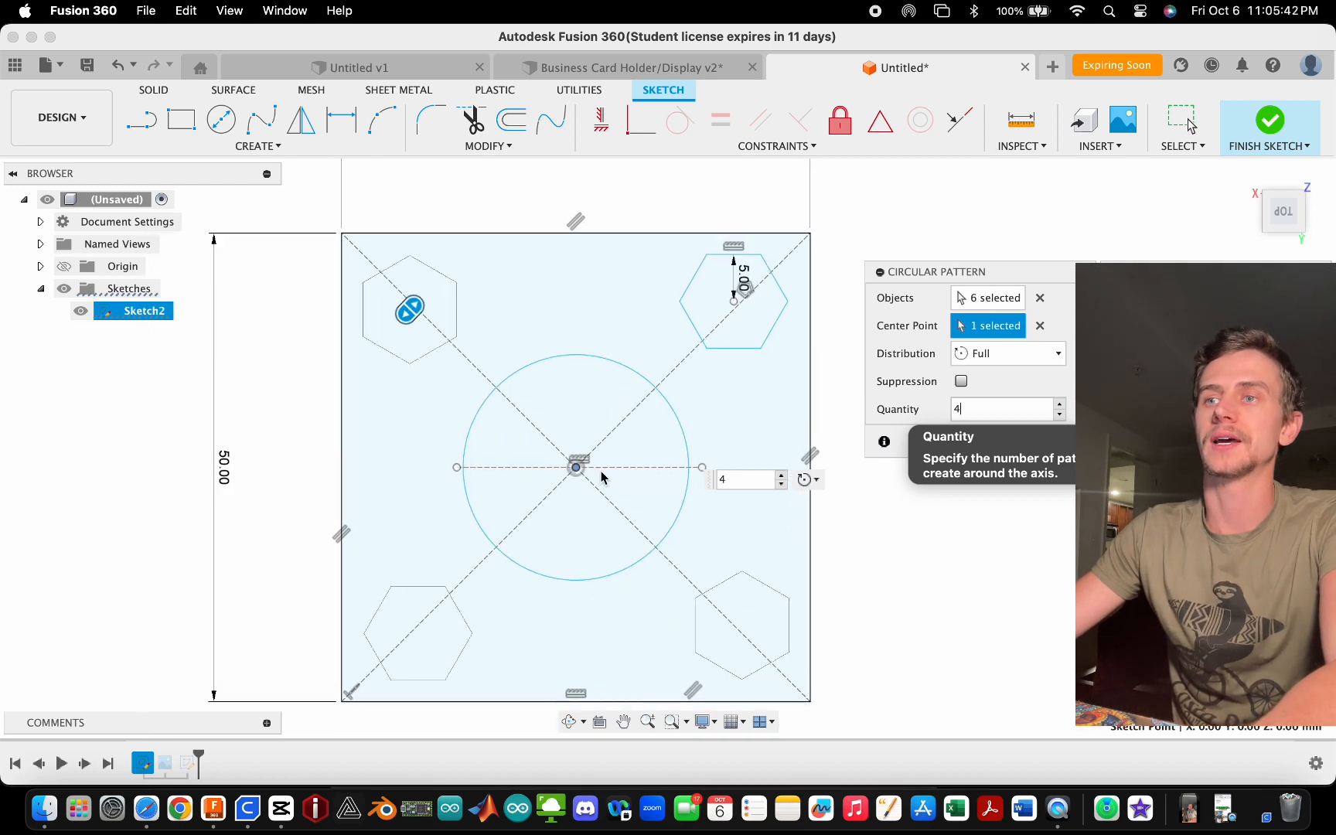
scroll(602, 477, "down", 2)
scroll(641, 516, "up", 1)
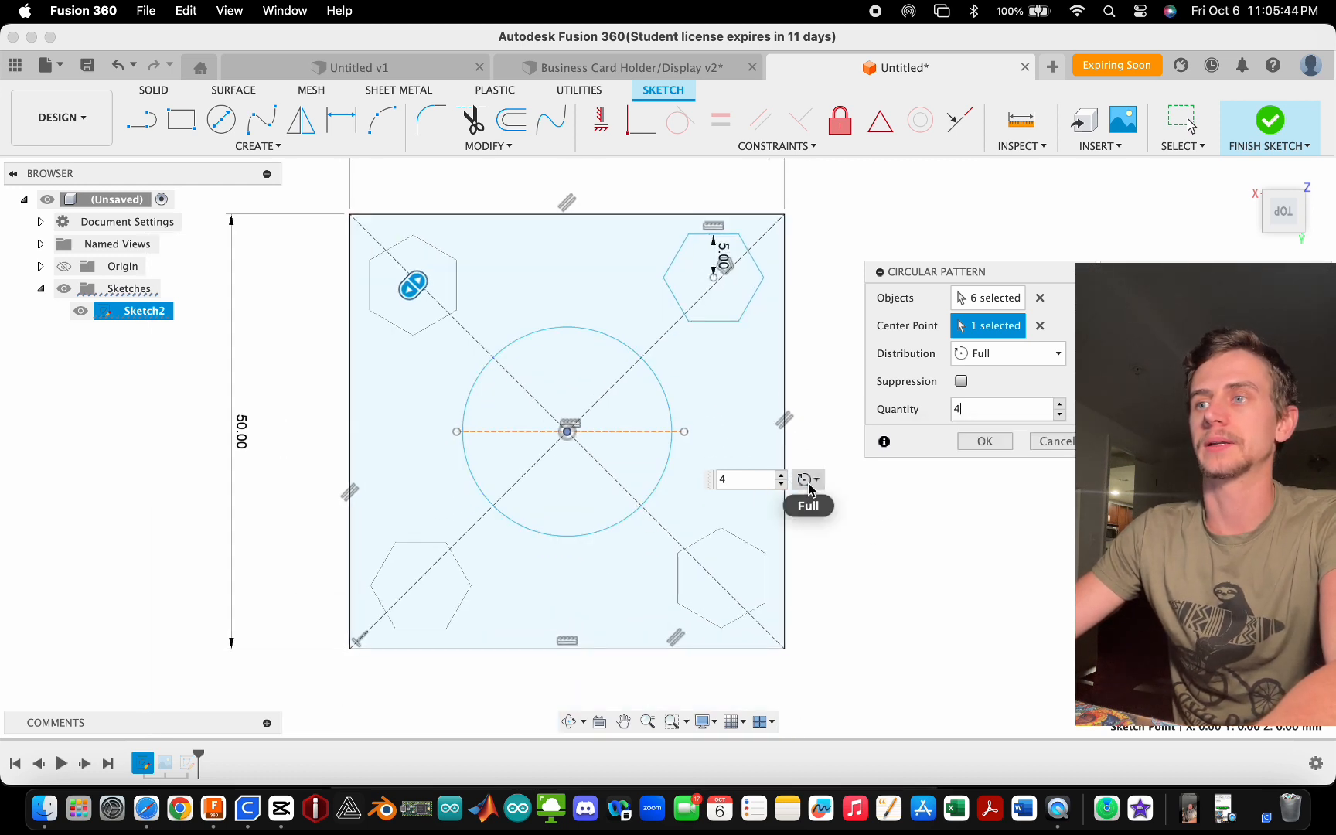
left_click(1017, 411)
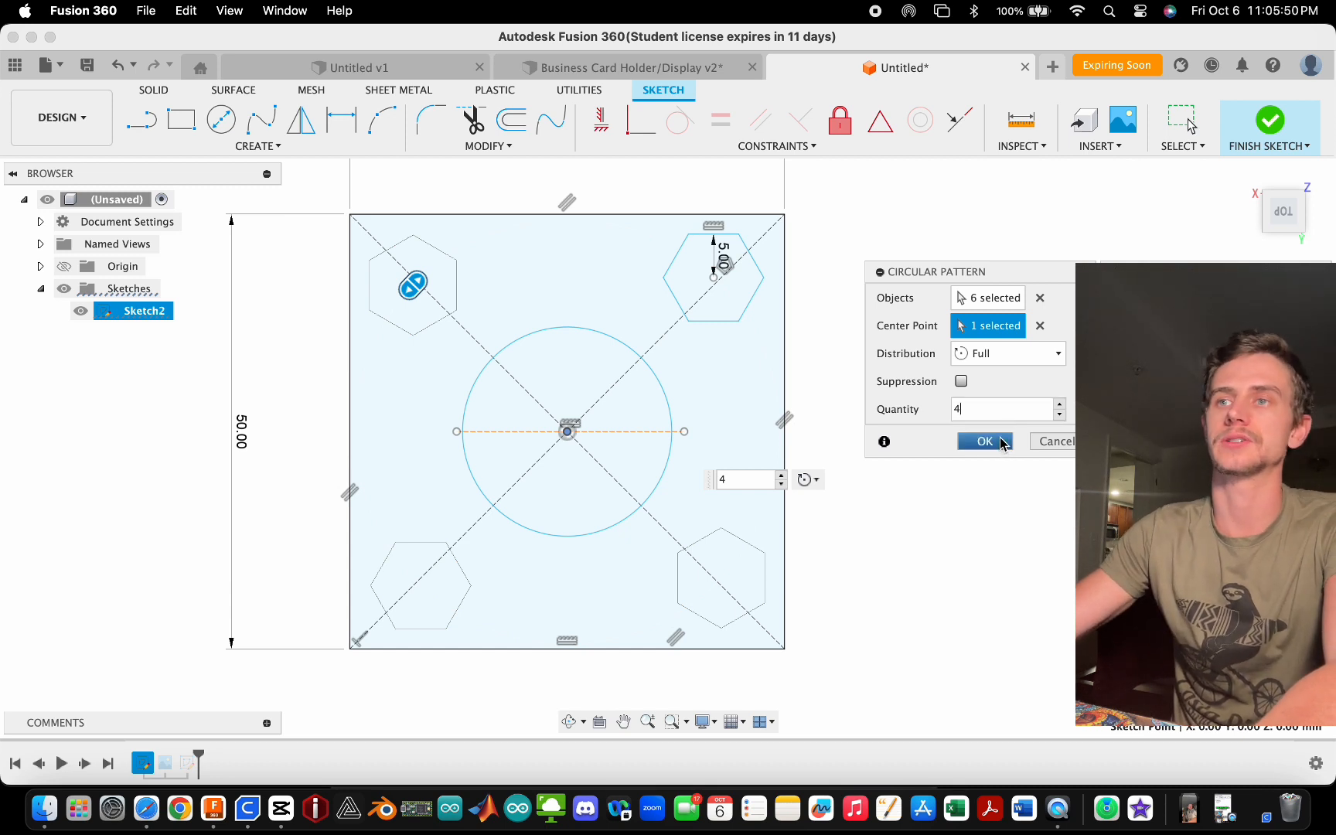
left_click(1002, 443)
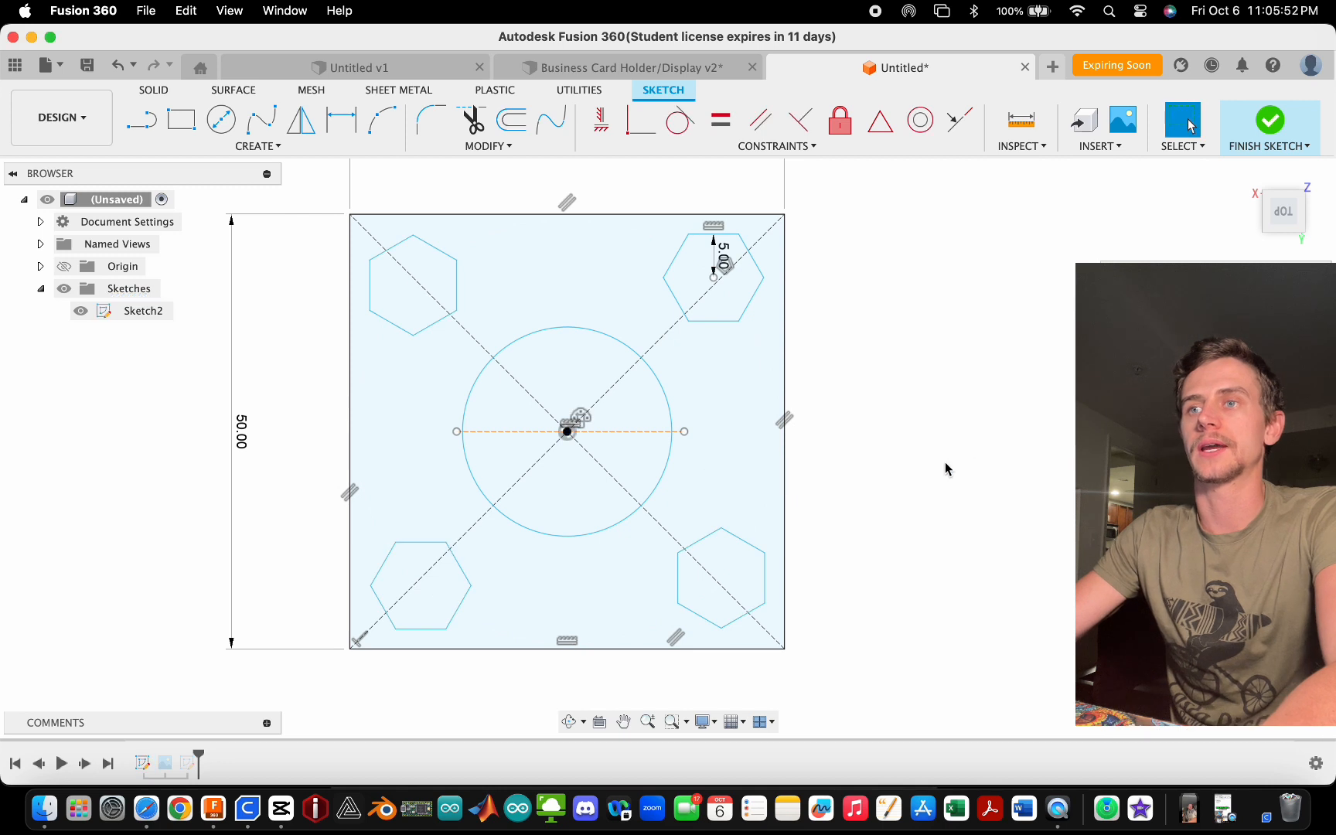
- Draw a roughly 240 × 151 mm rectangle from the square's centre, then start a Rectangular Pattern
scroll(593, 445, "down", 2)
scroll(595, 449, "down", 4)
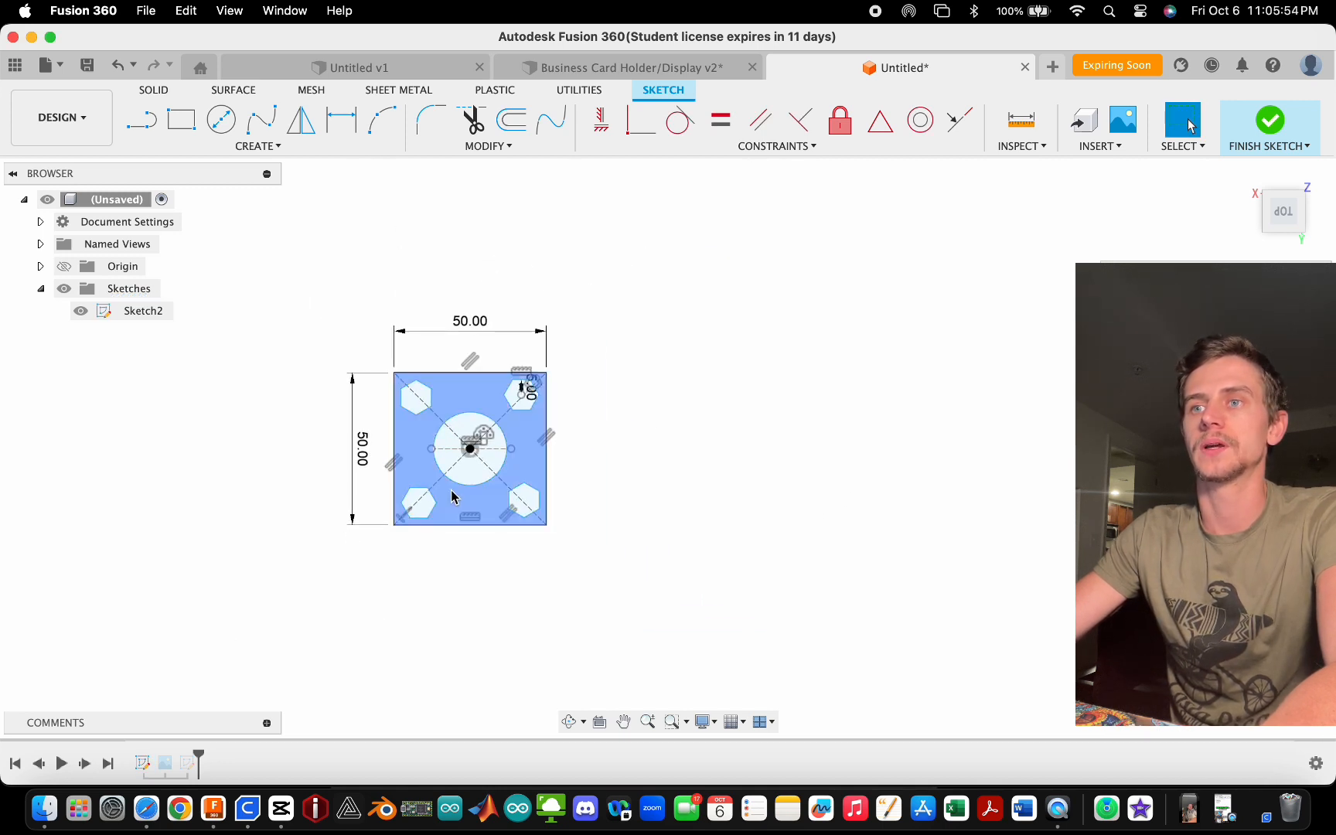
scroll(524, 487, "up", 1)
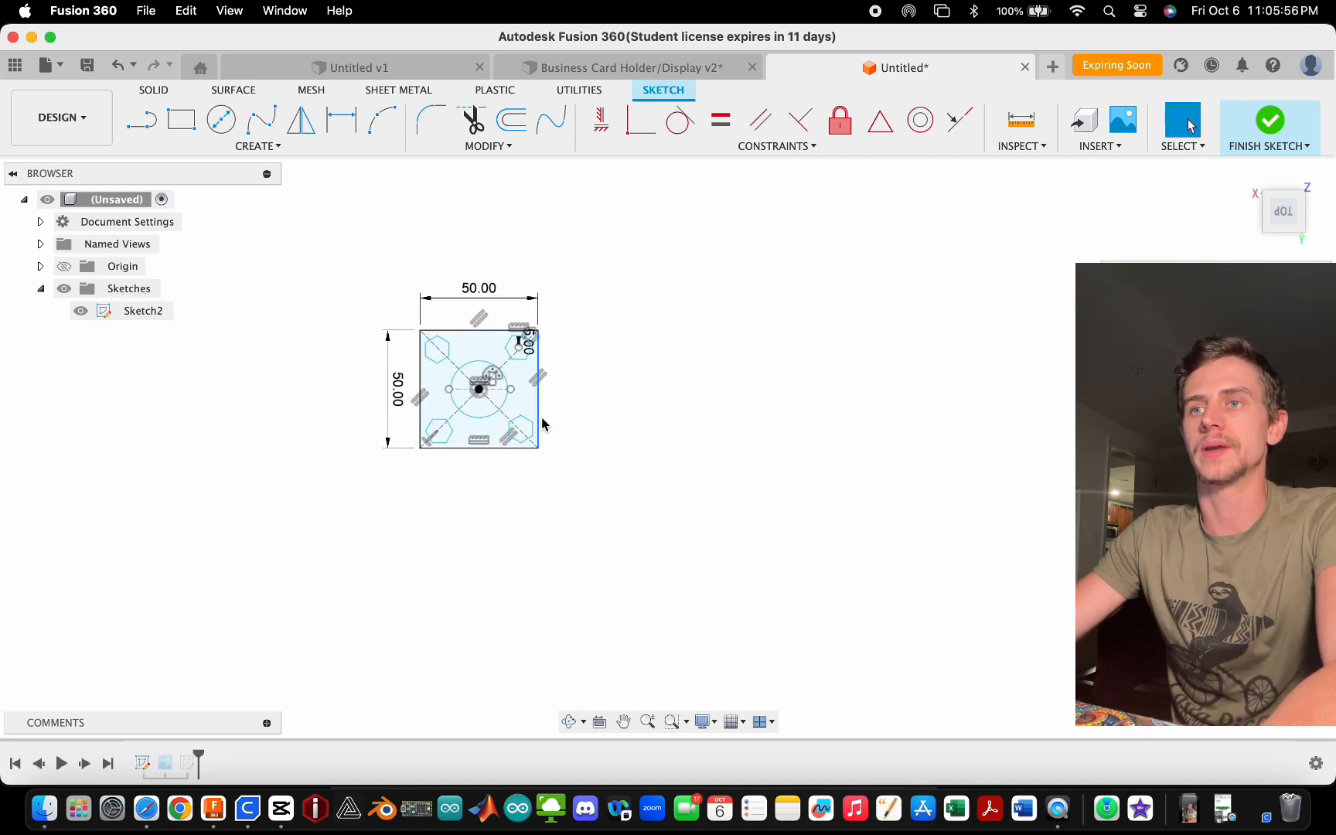
key("r")
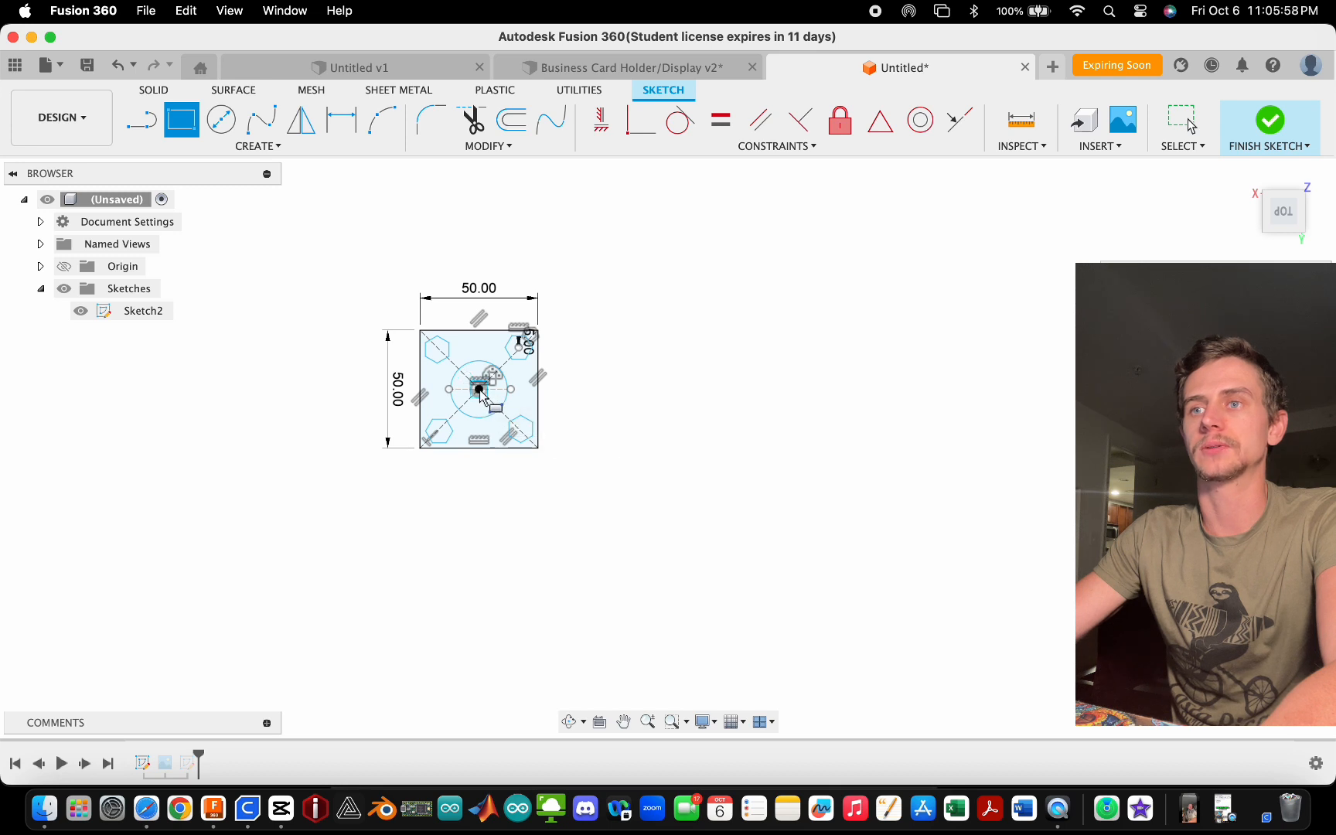
left_click(478, 389)
scroll(335, 369, "down", 2)
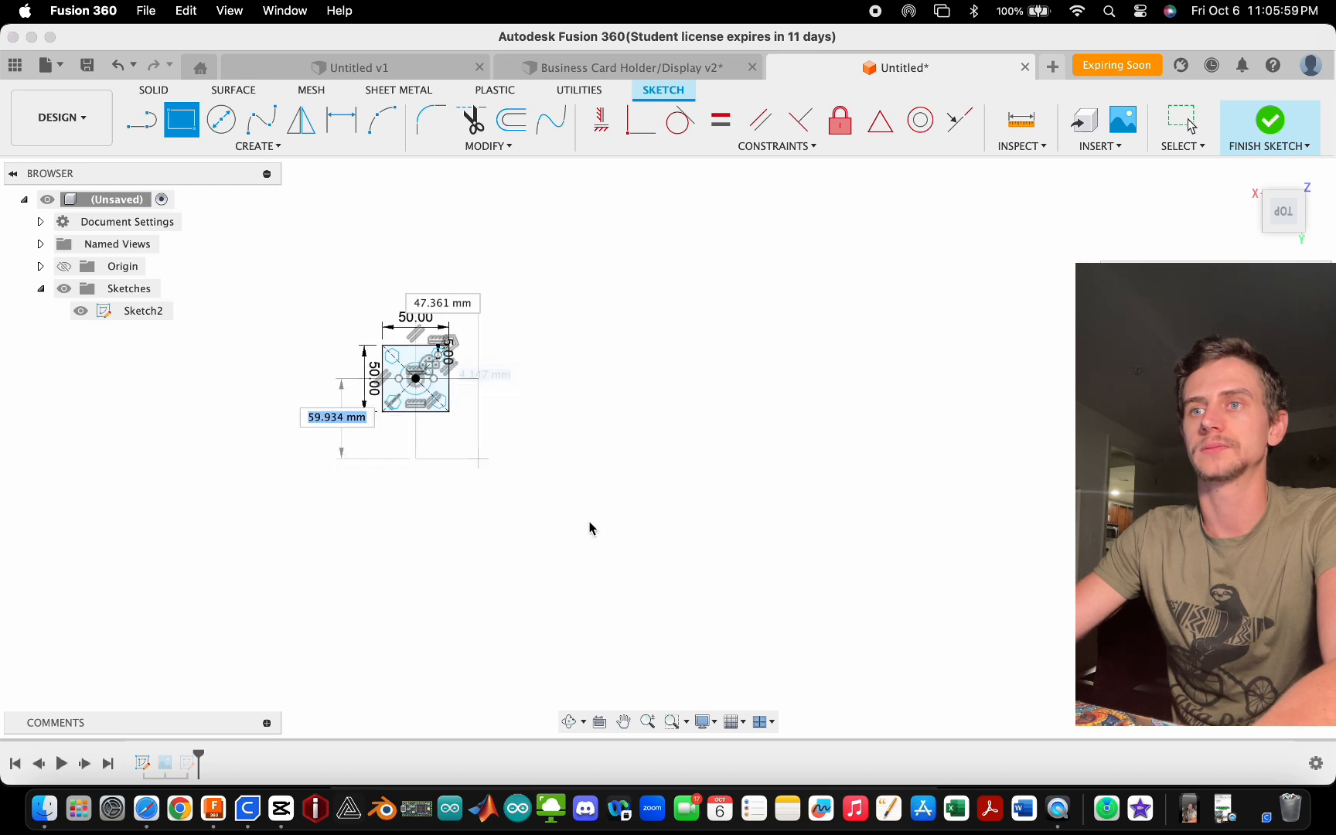
left_click(733, 584)
key("Escape")
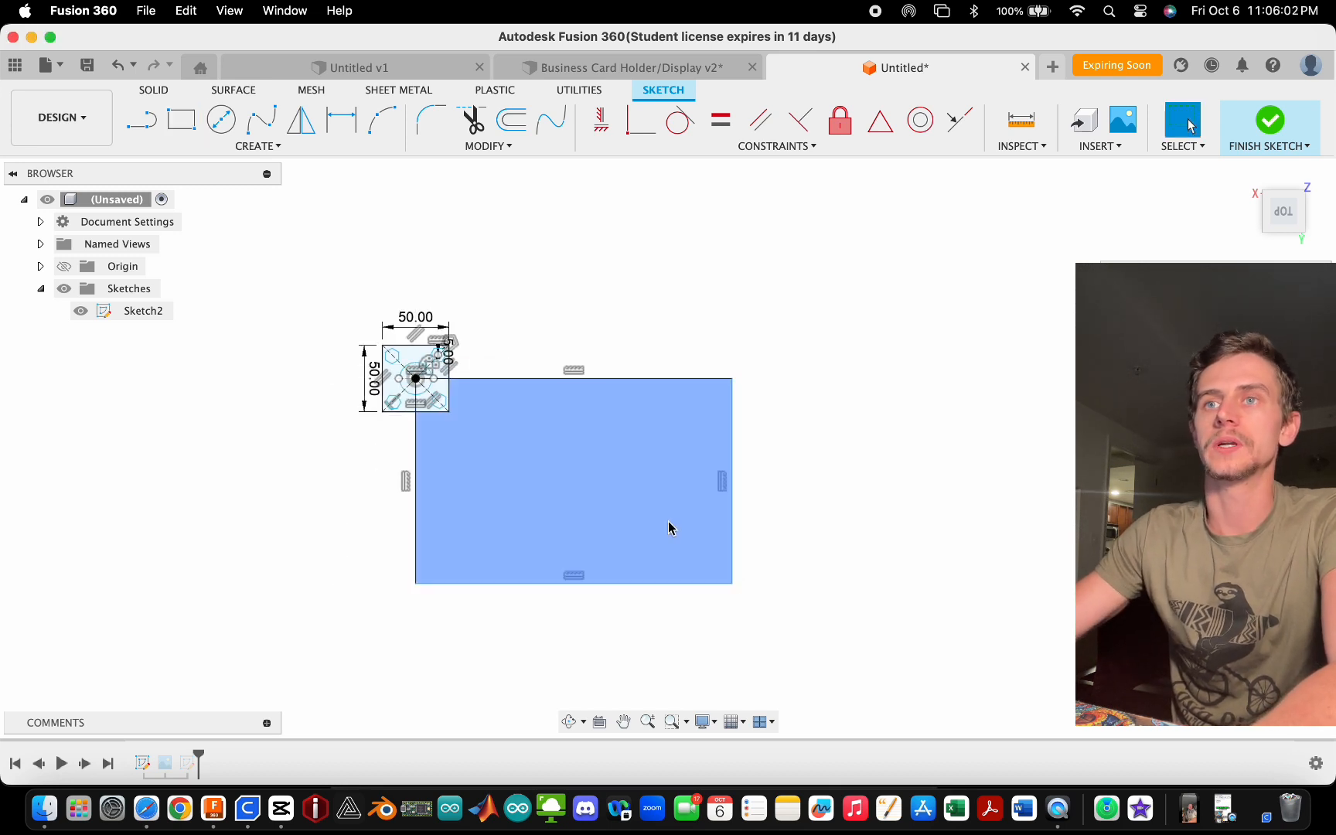
left_click(263, 146)
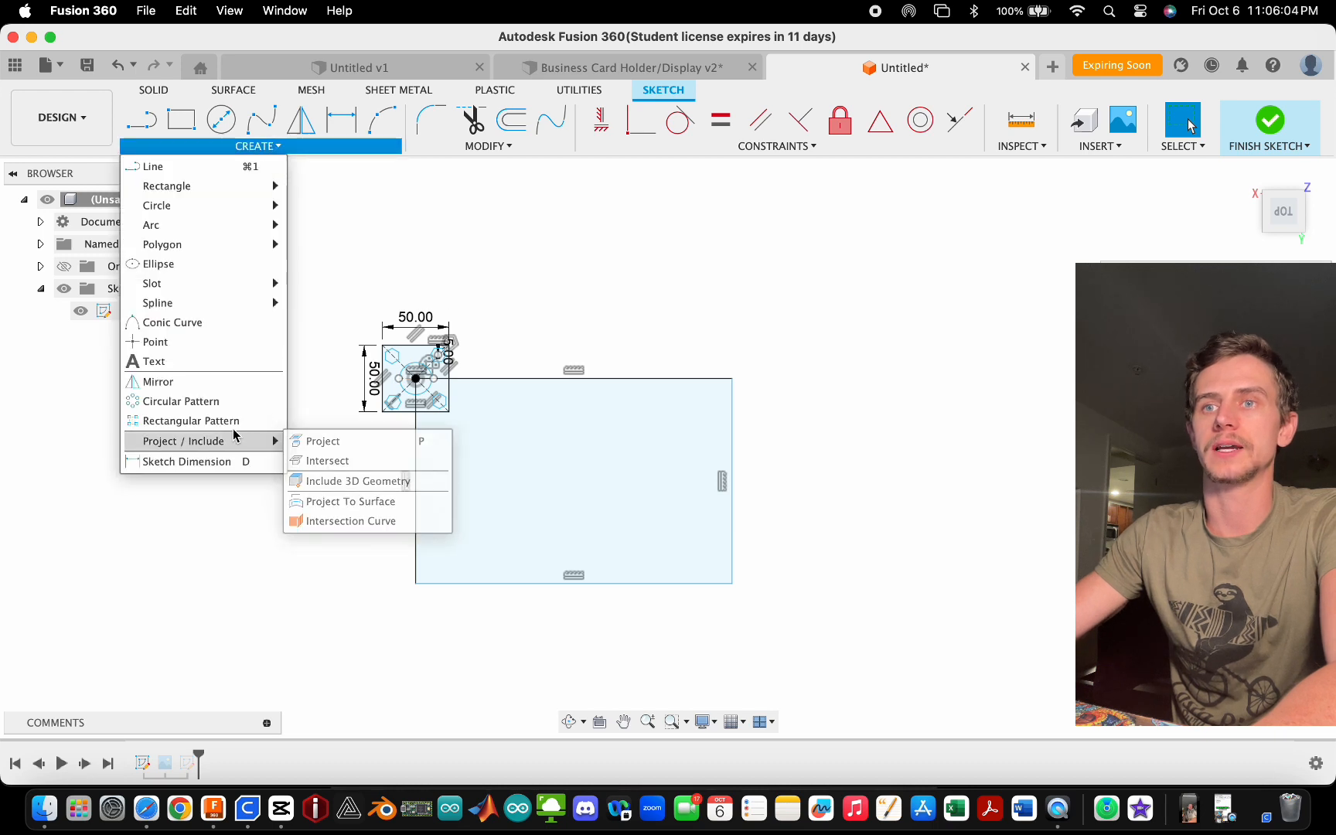
left_click(195, 429)
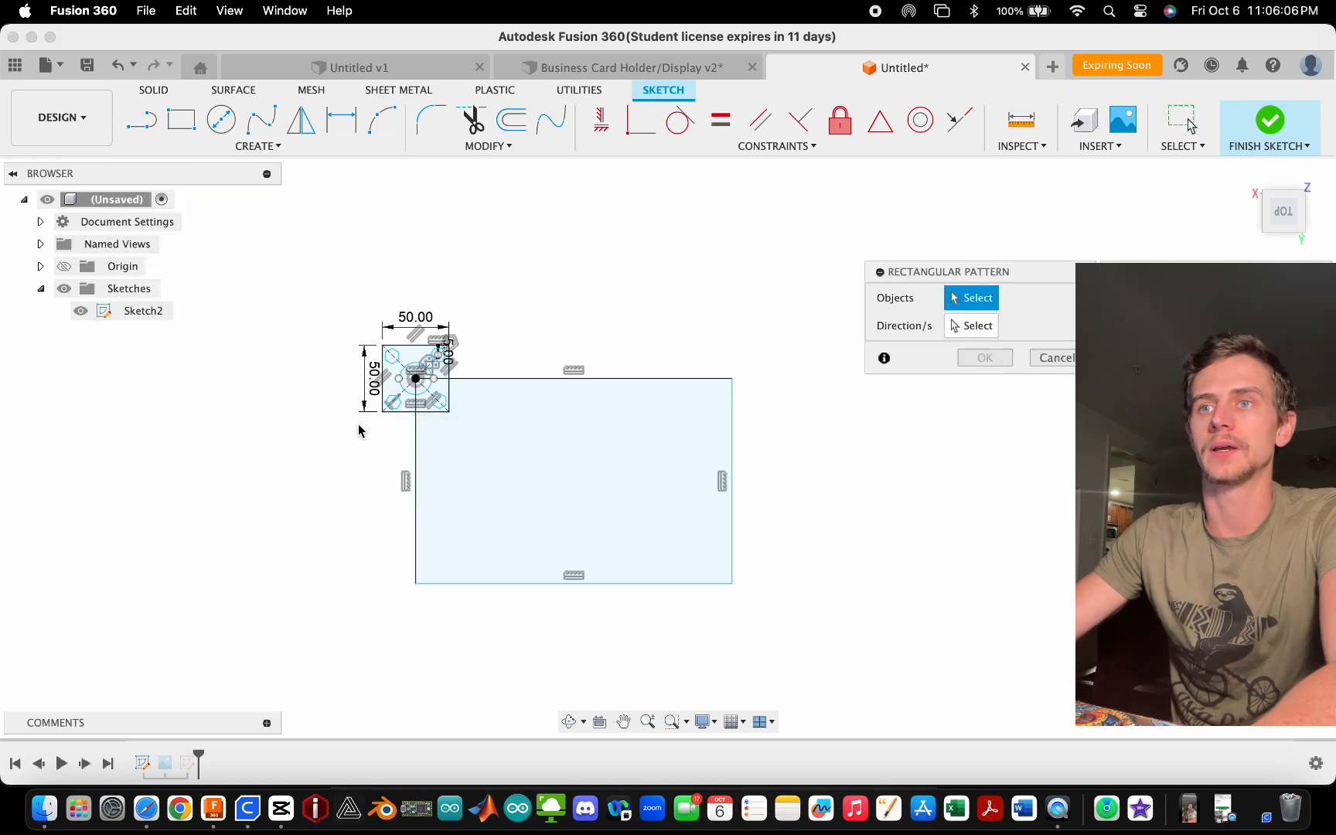
- Box-select the square tile, drop the stray horizontal line, and cancel the pattern
scroll(379, 387, "up", 5)
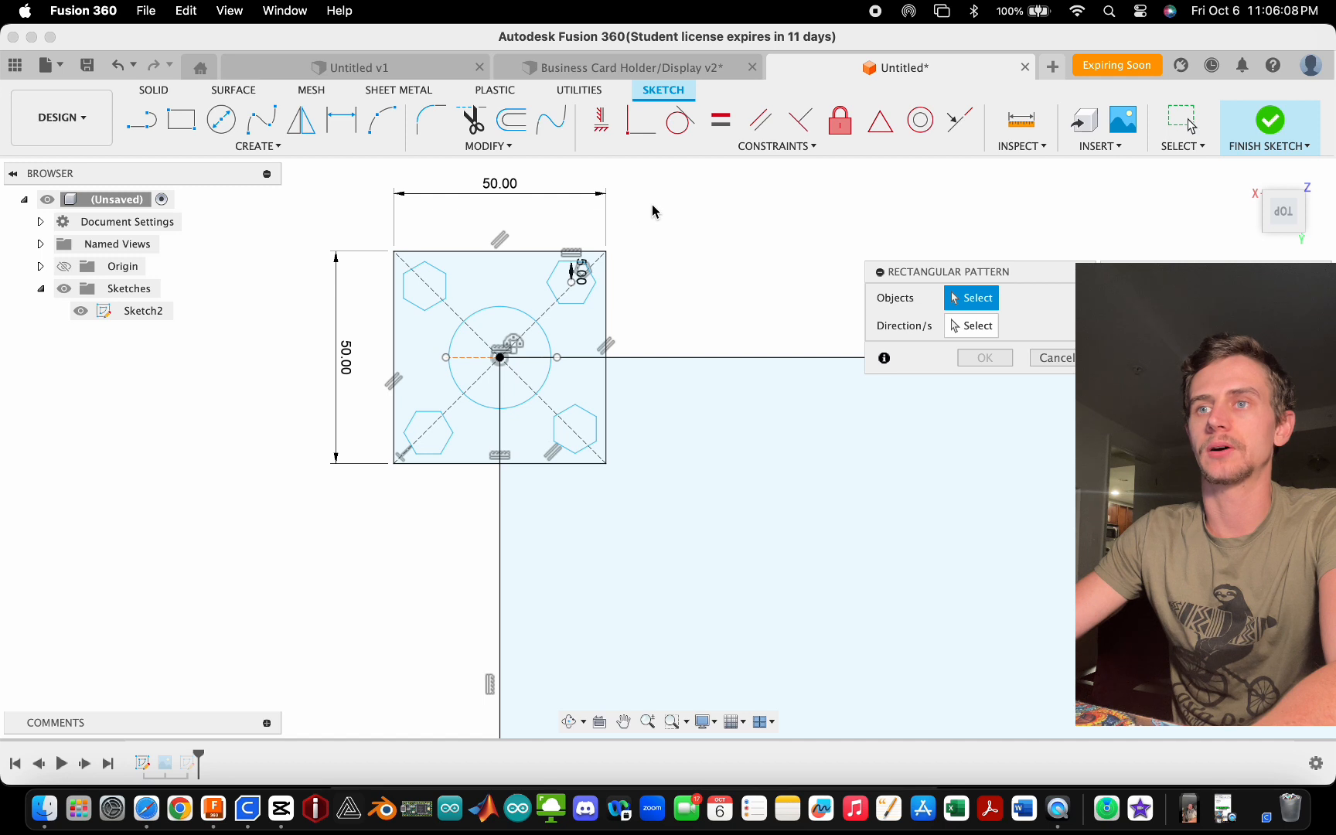
left_click_drag(405, 474, 345, 533)
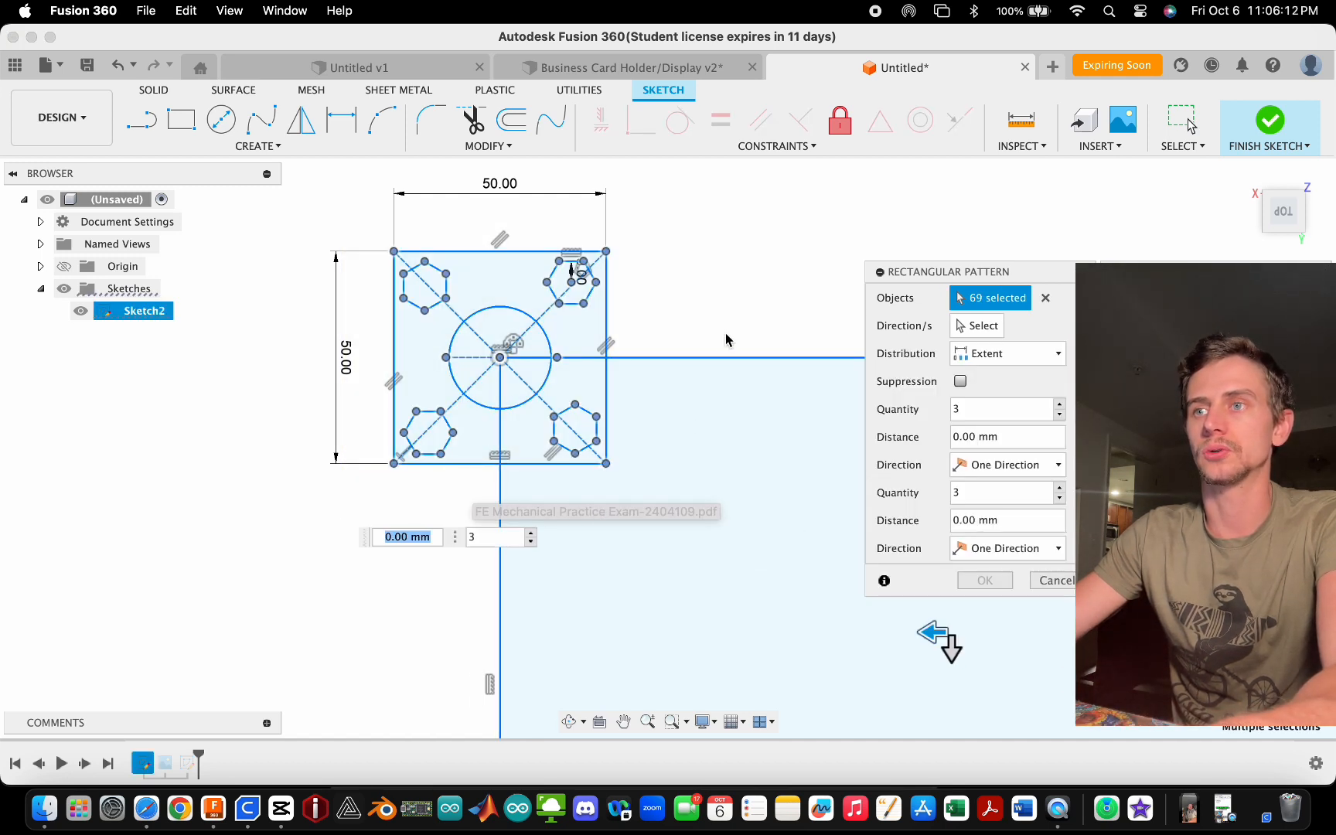
right_click(725, 364)
key("Escape")
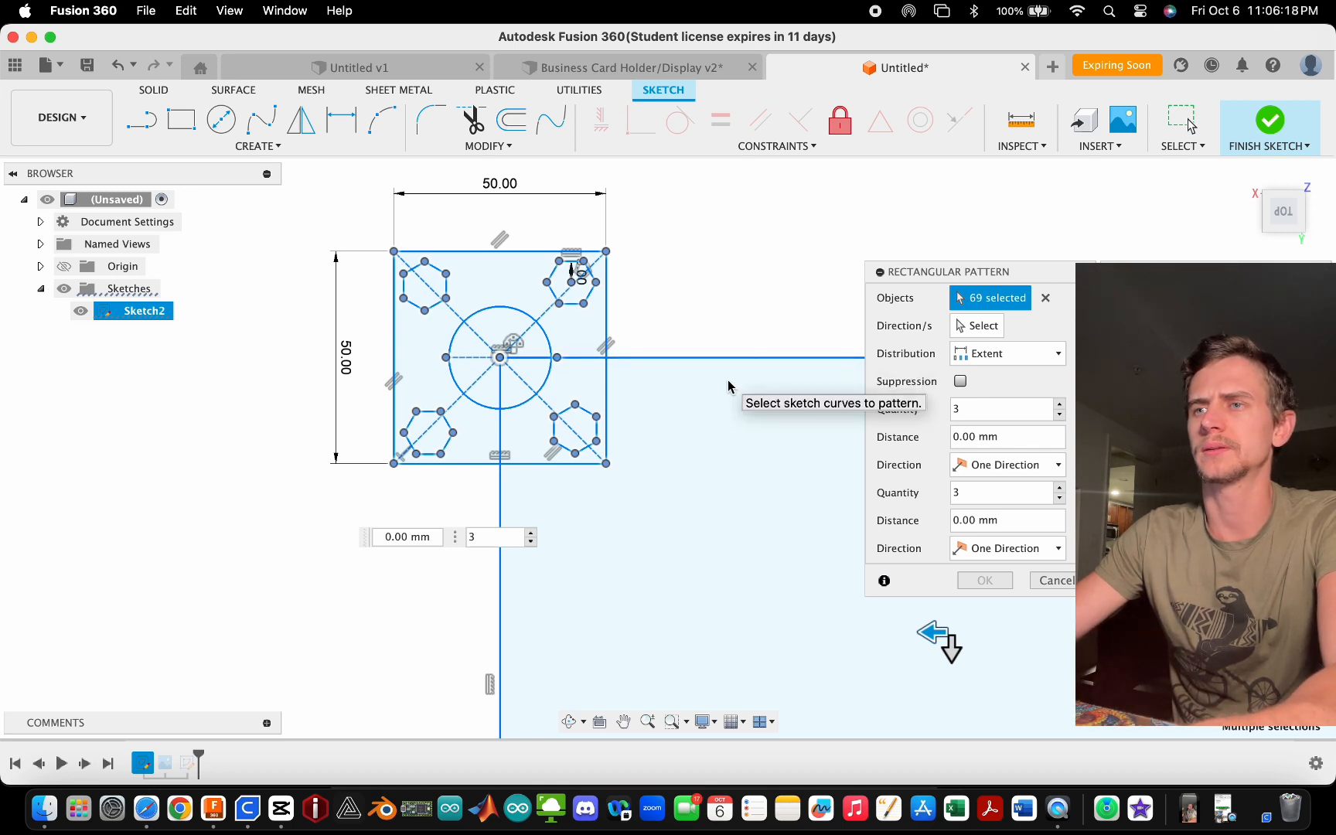
left_click(725, 358)
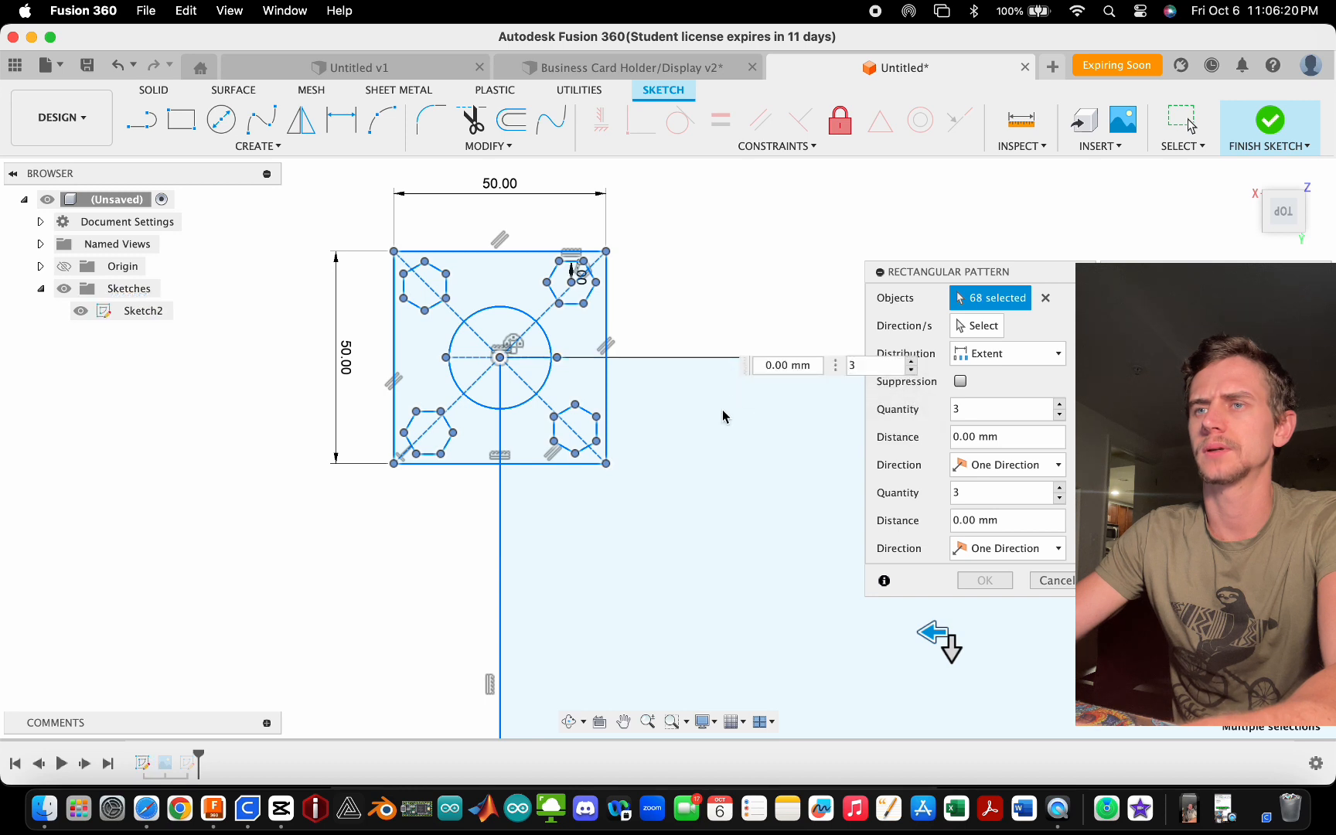
key("Escape")
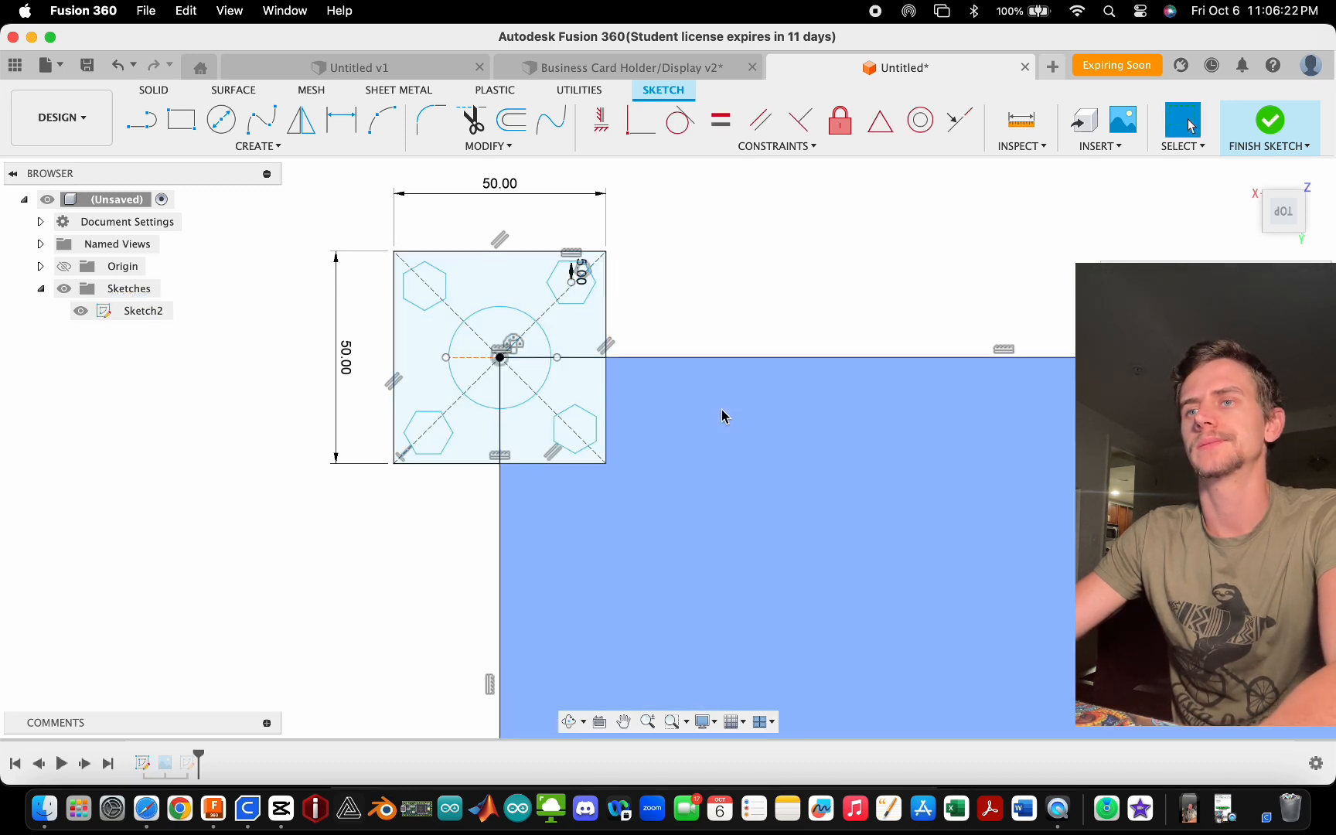
scroll(460, 369, "down", 5)
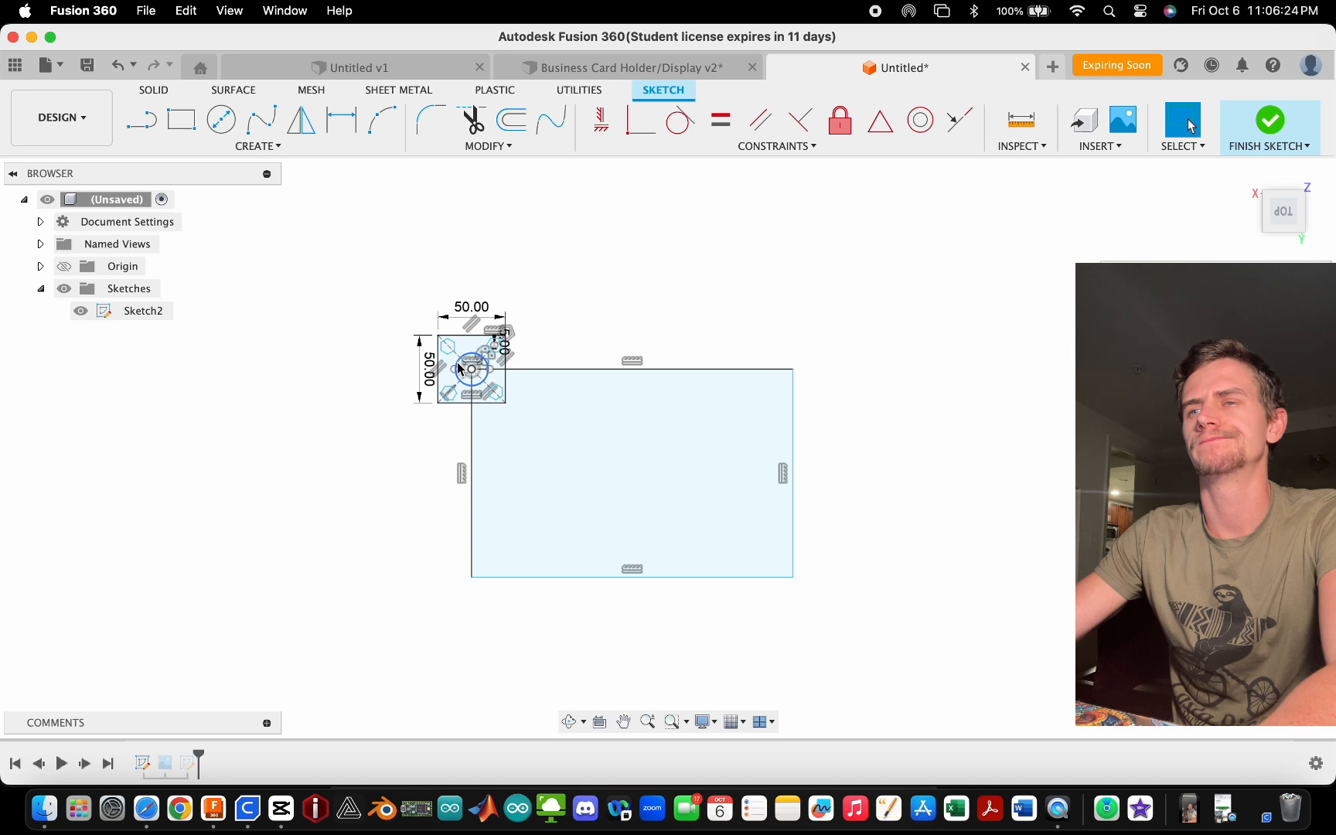
scroll(460, 369, "up", 5)
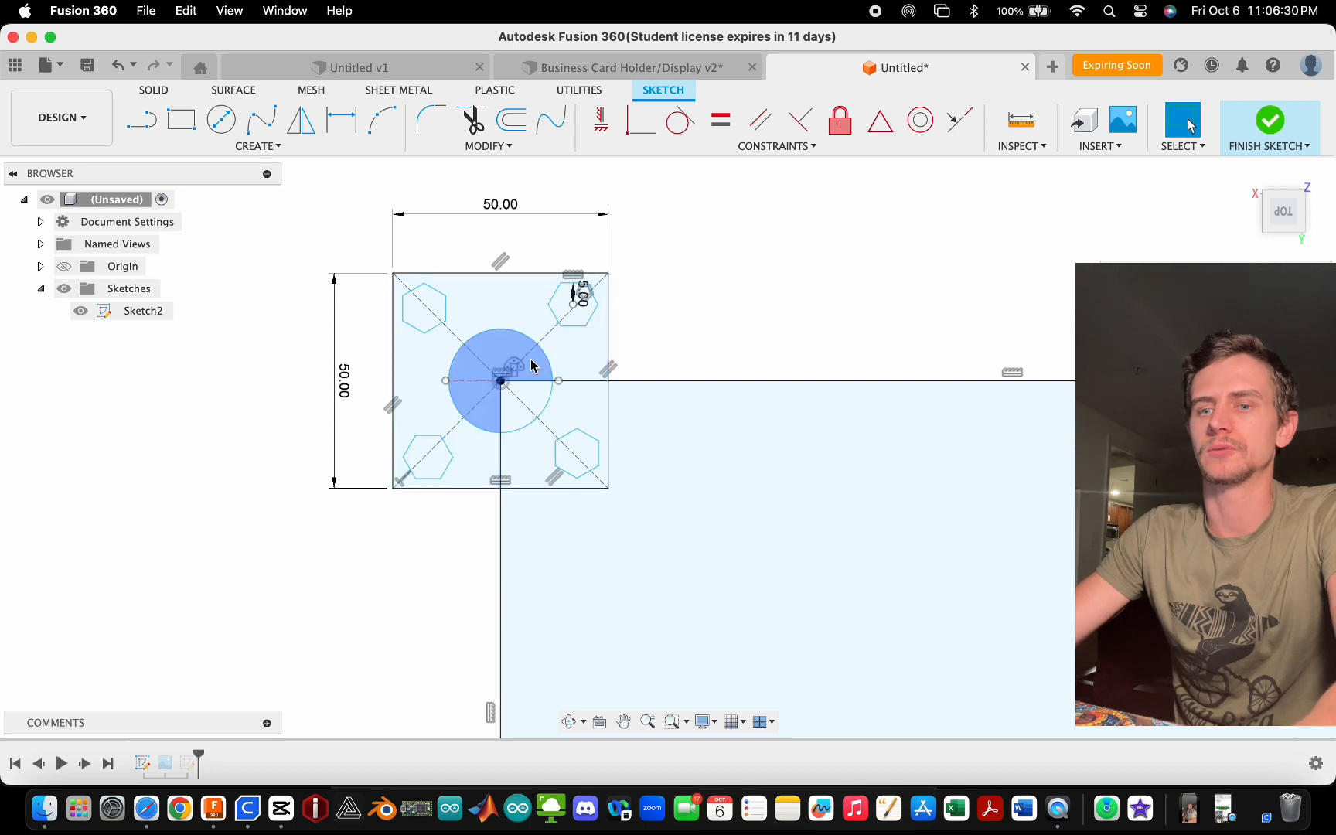
- Select the centre circle, the square outline and all four hexagons
left_click(503, 331)
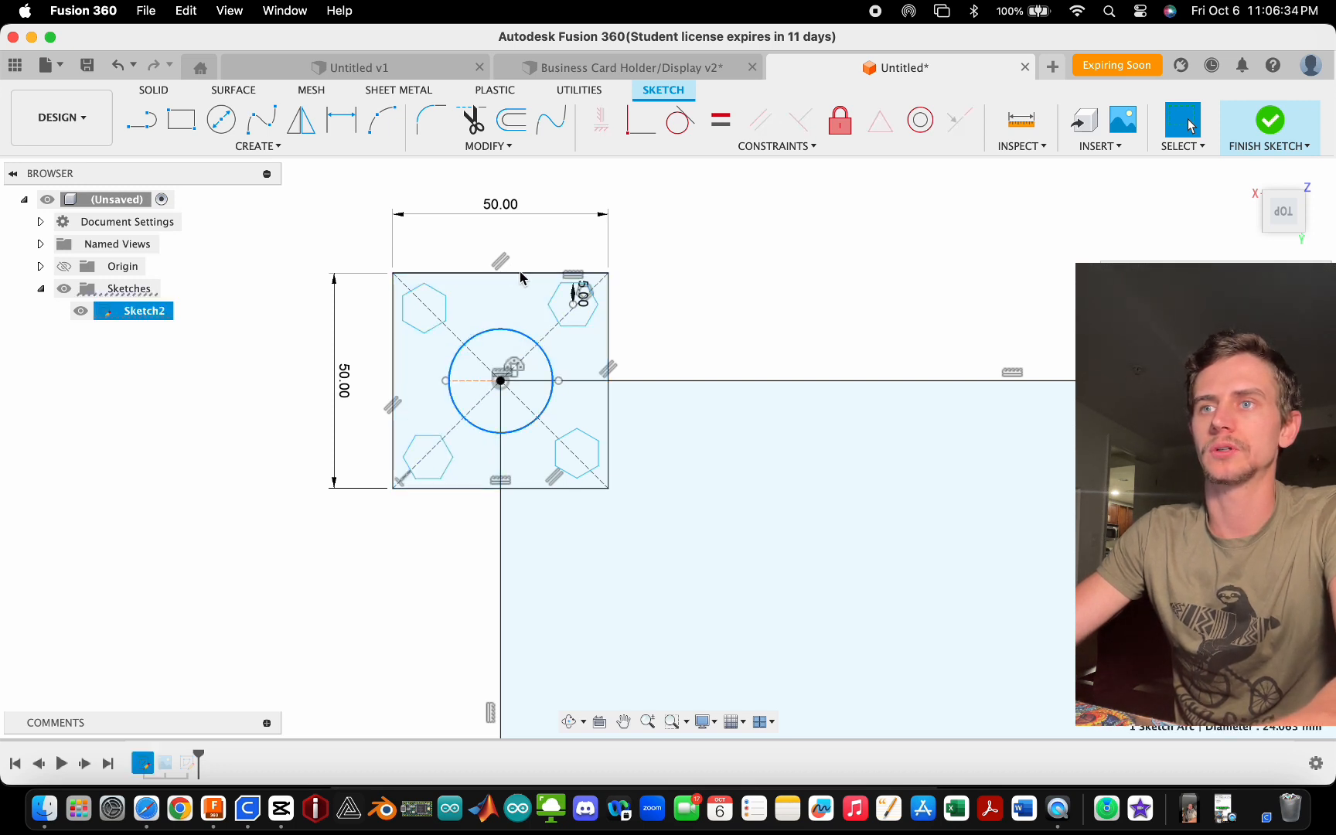
double_click(520, 273, "shift")
scroll(533, 338, "up", 3)
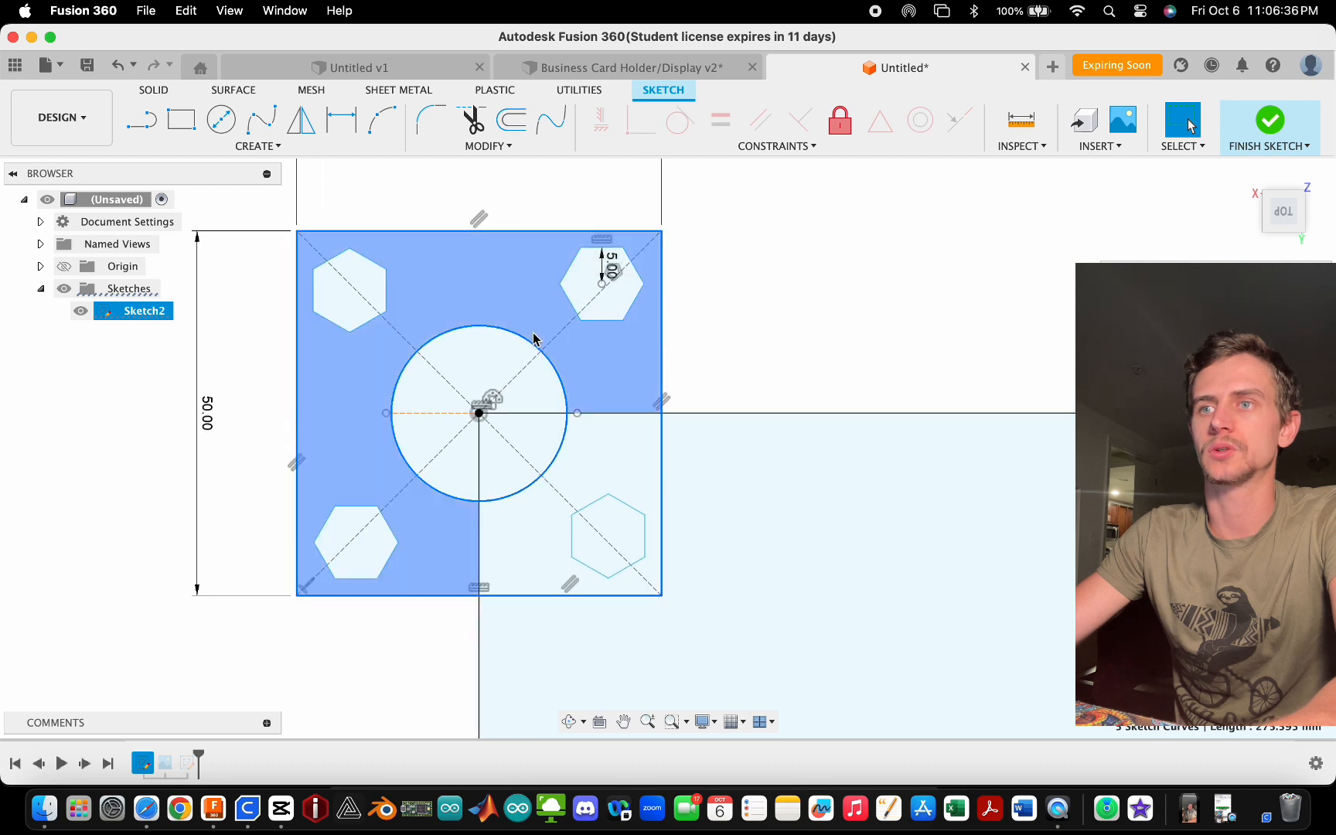
double_click(610, 320, "shift")
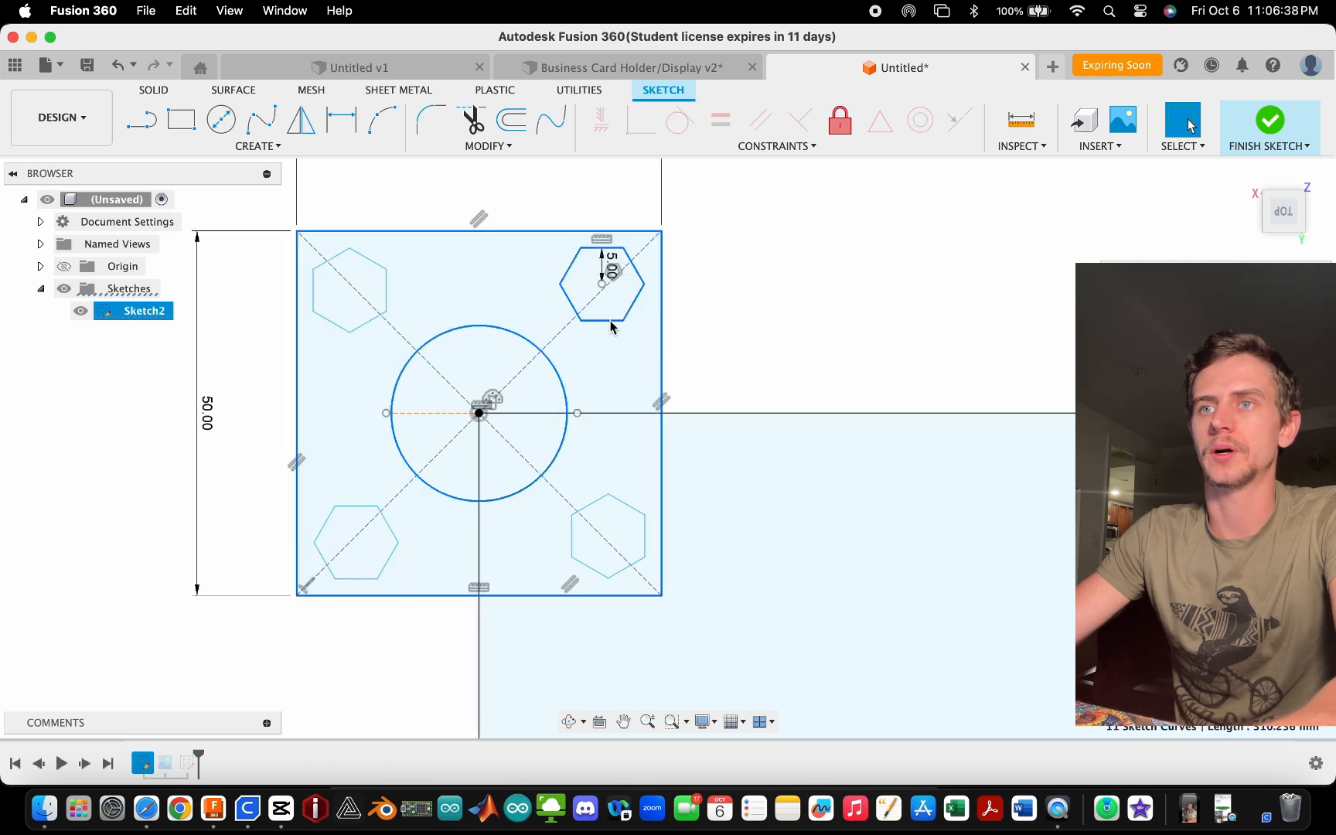
double_click(386, 301, "shift")
double_click(364, 506, "shift")
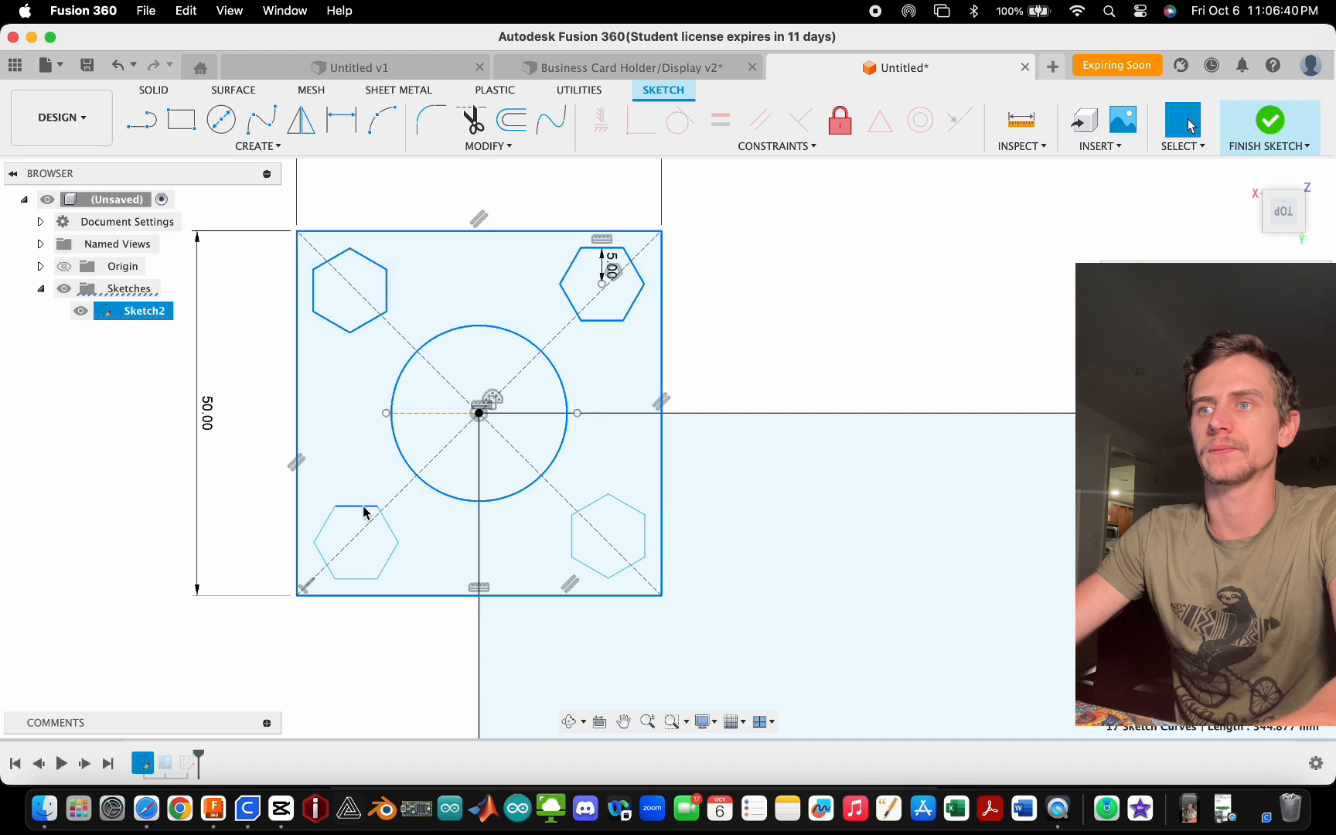
double_click(625, 510, "shift")
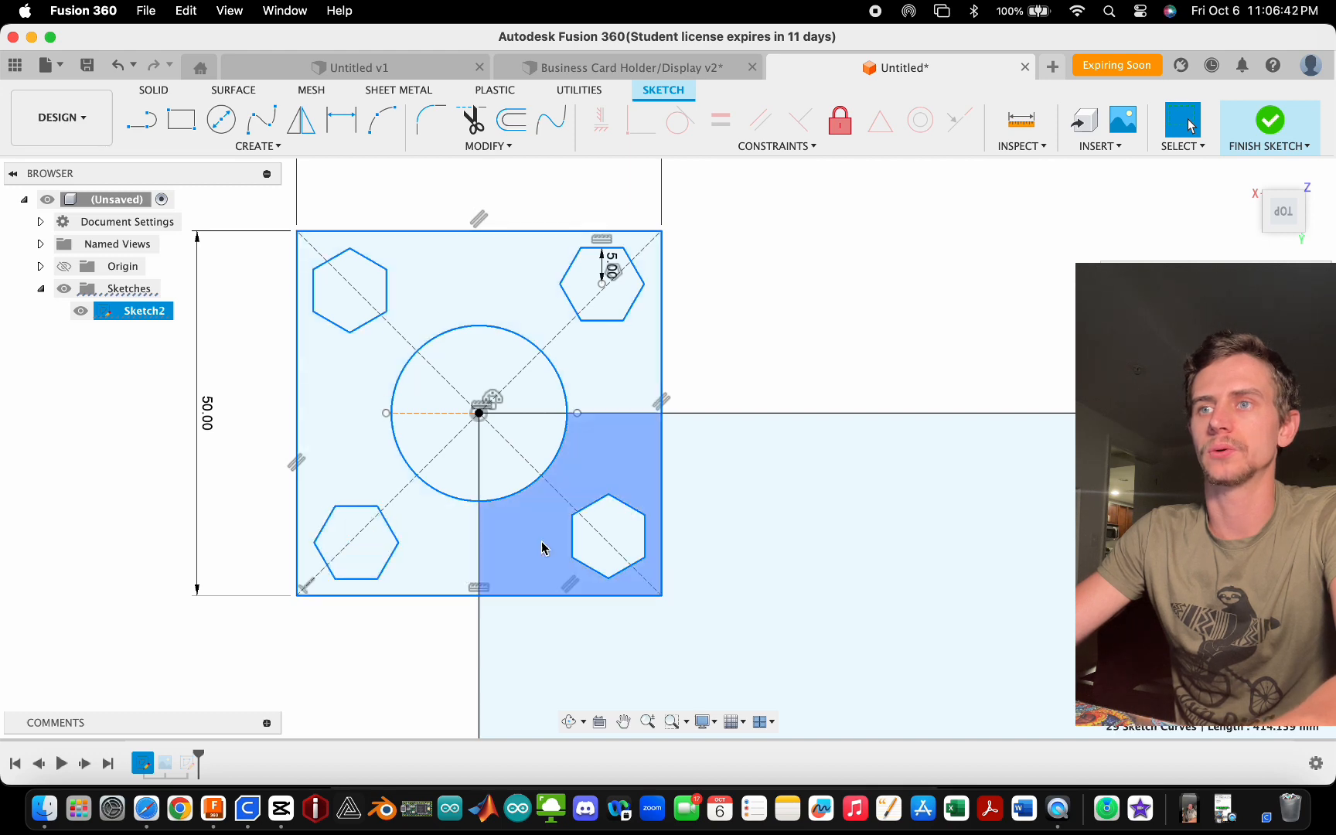
scroll(317, 301, "down", 5)
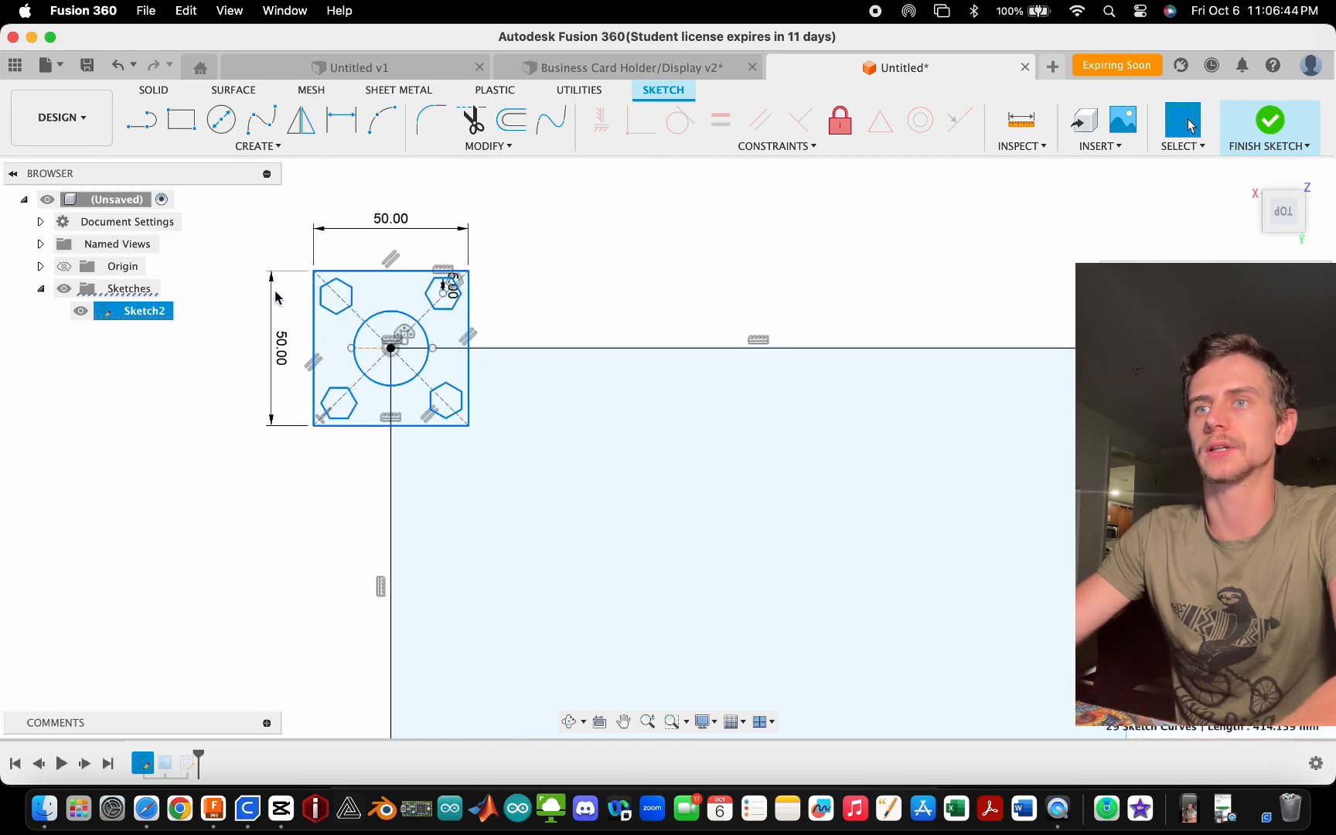
- Start a rectangular pattern of the tile, spreading copies rightward and about 150 mm down
left_click(259, 147)
left_click(221, 424)
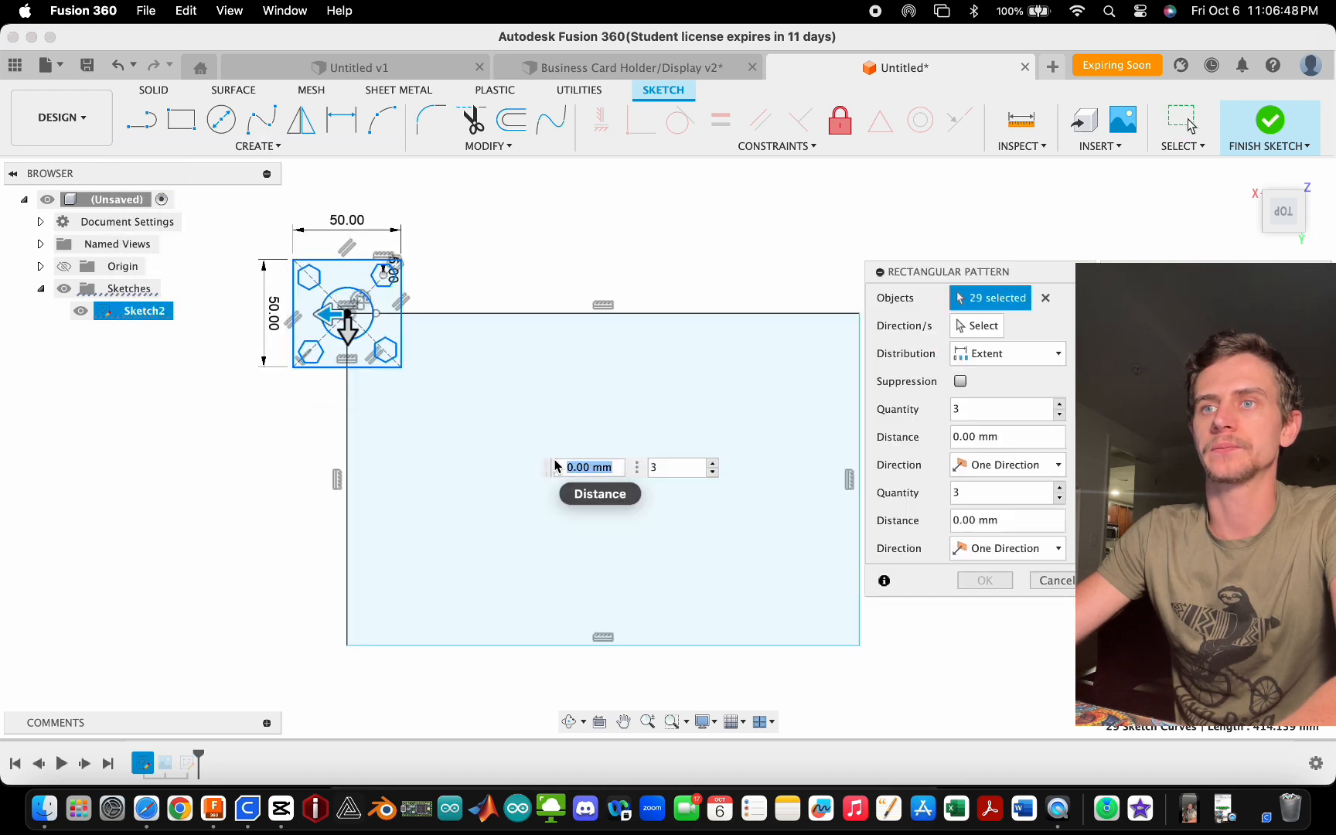
scroll(560, 399, "down", 3)
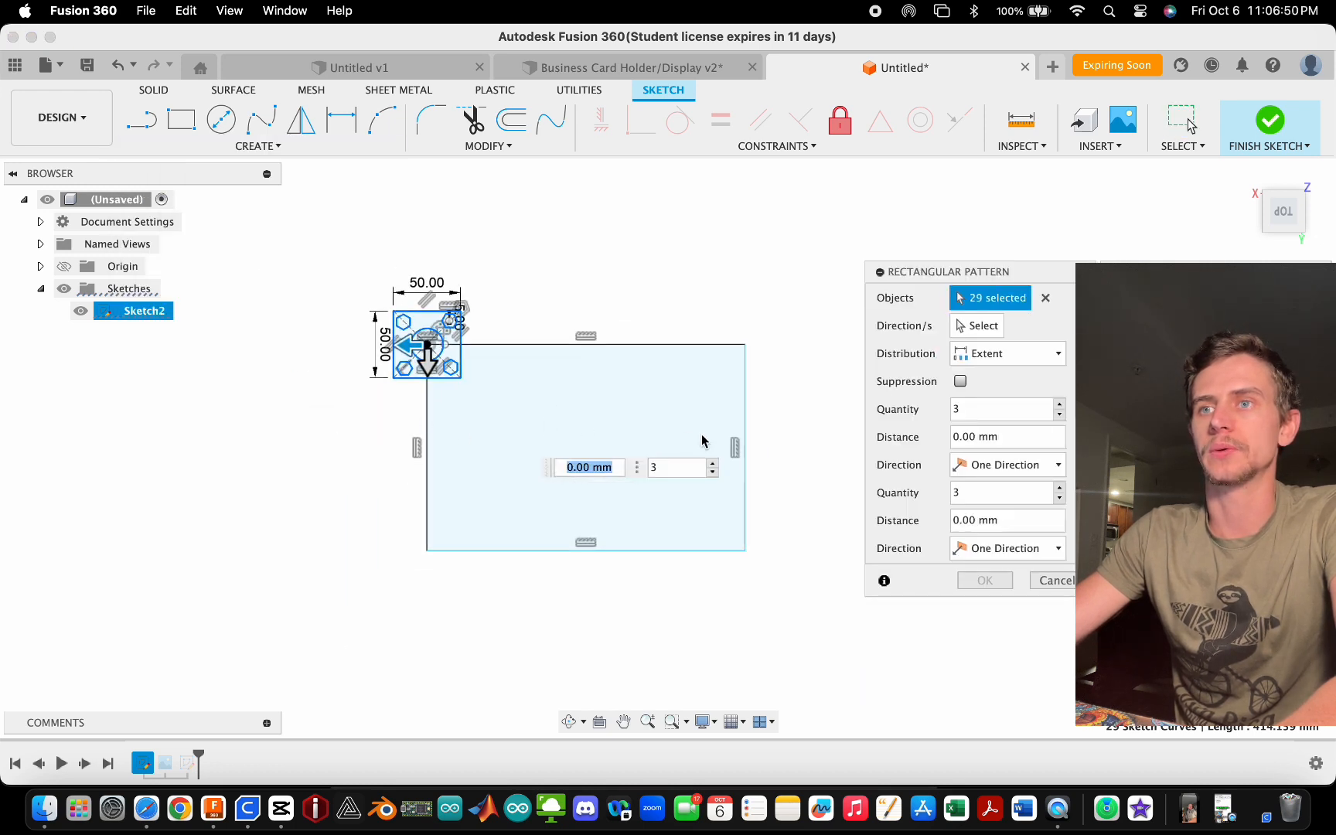
scroll(701, 441, "up", 1)
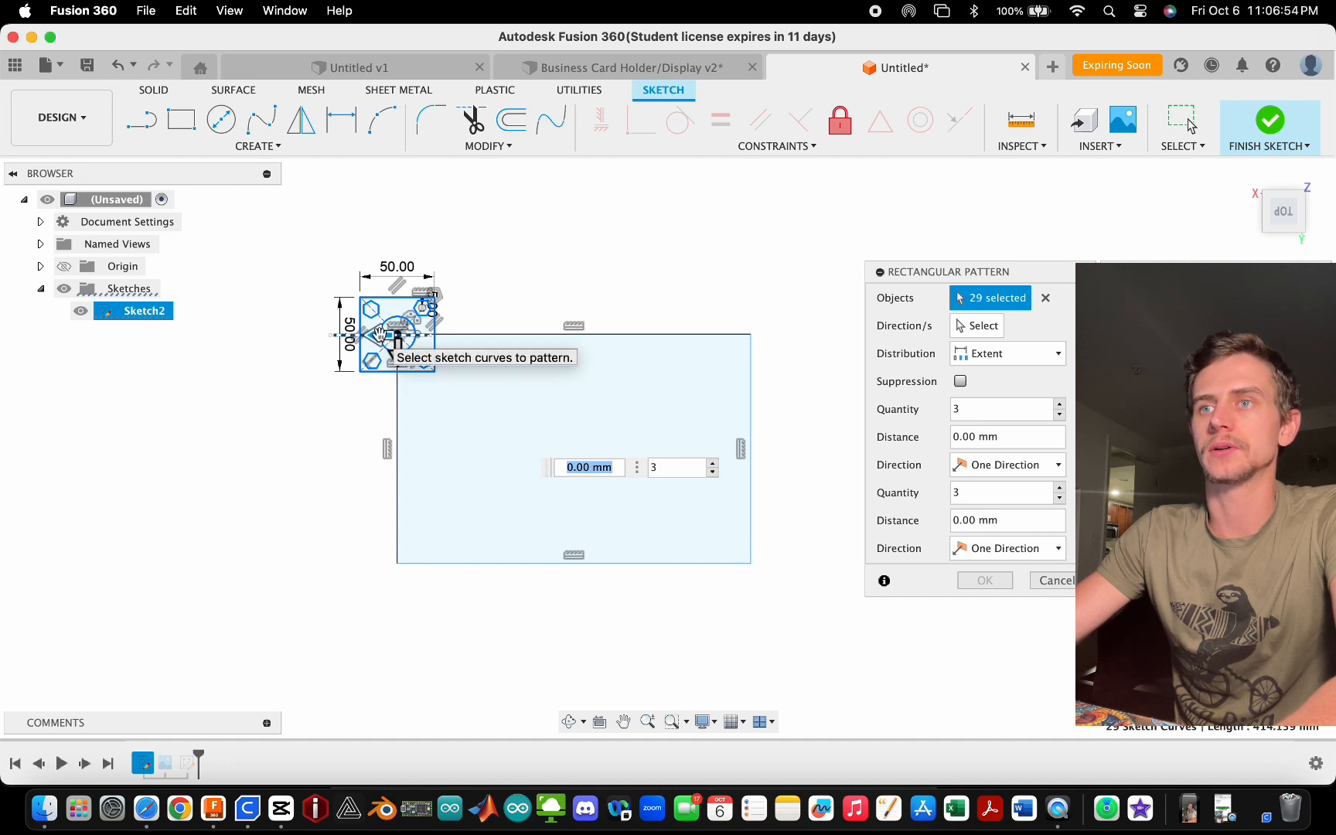
left_click_drag(382, 337, 752, 388)
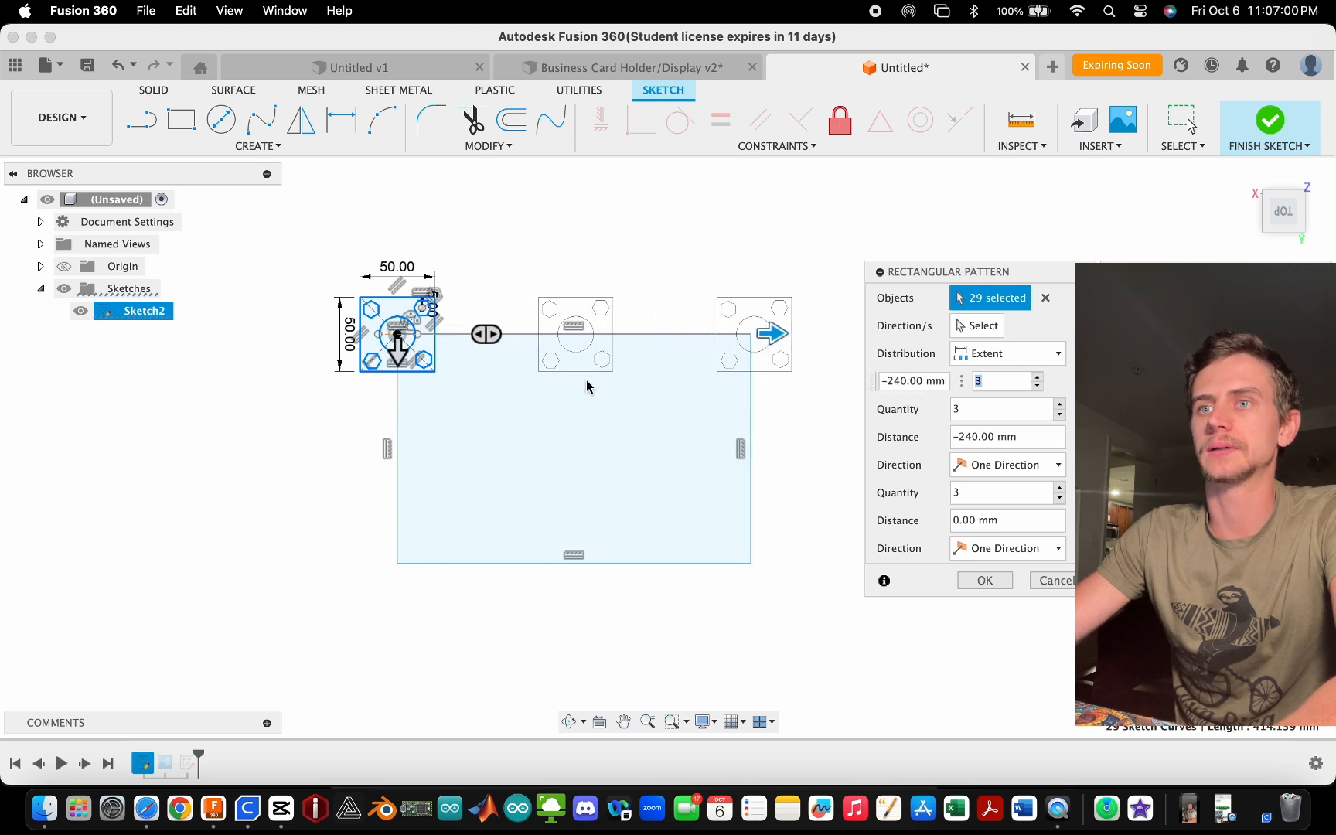
left_click_drag(398, 347, 405, 588)
- Set 2 rows and 2 columns with 240 mm column spacing
key("Tab")
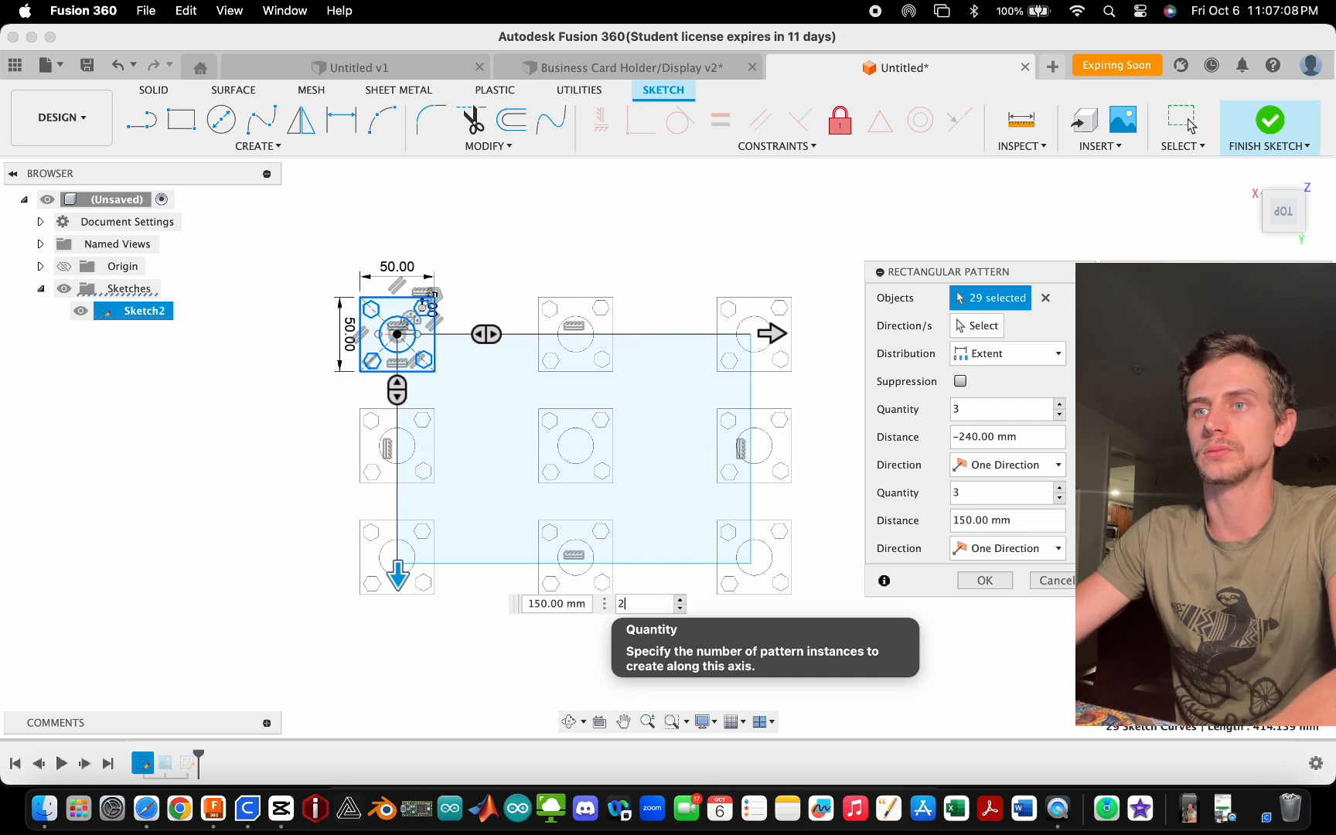
type("2")
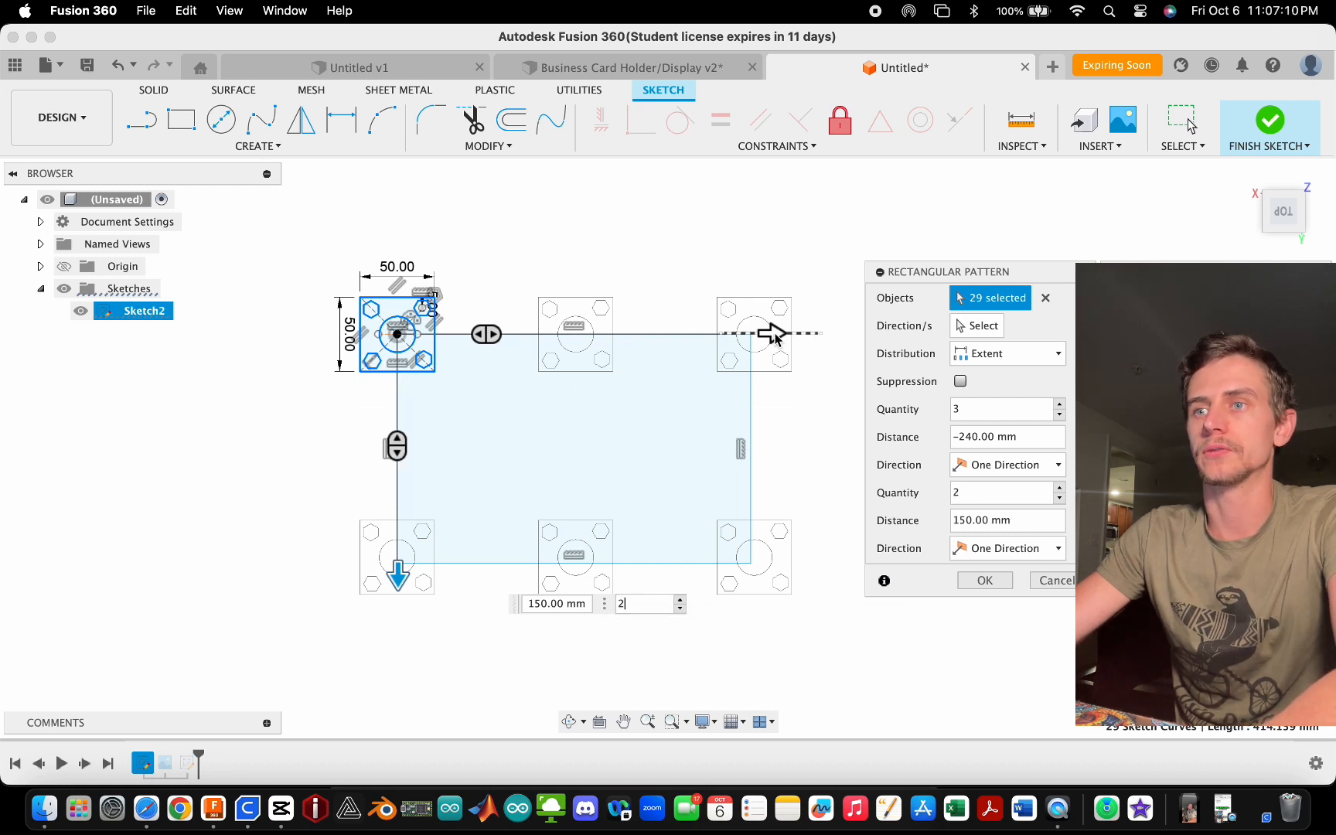
left_click(773, 334)
type("2")
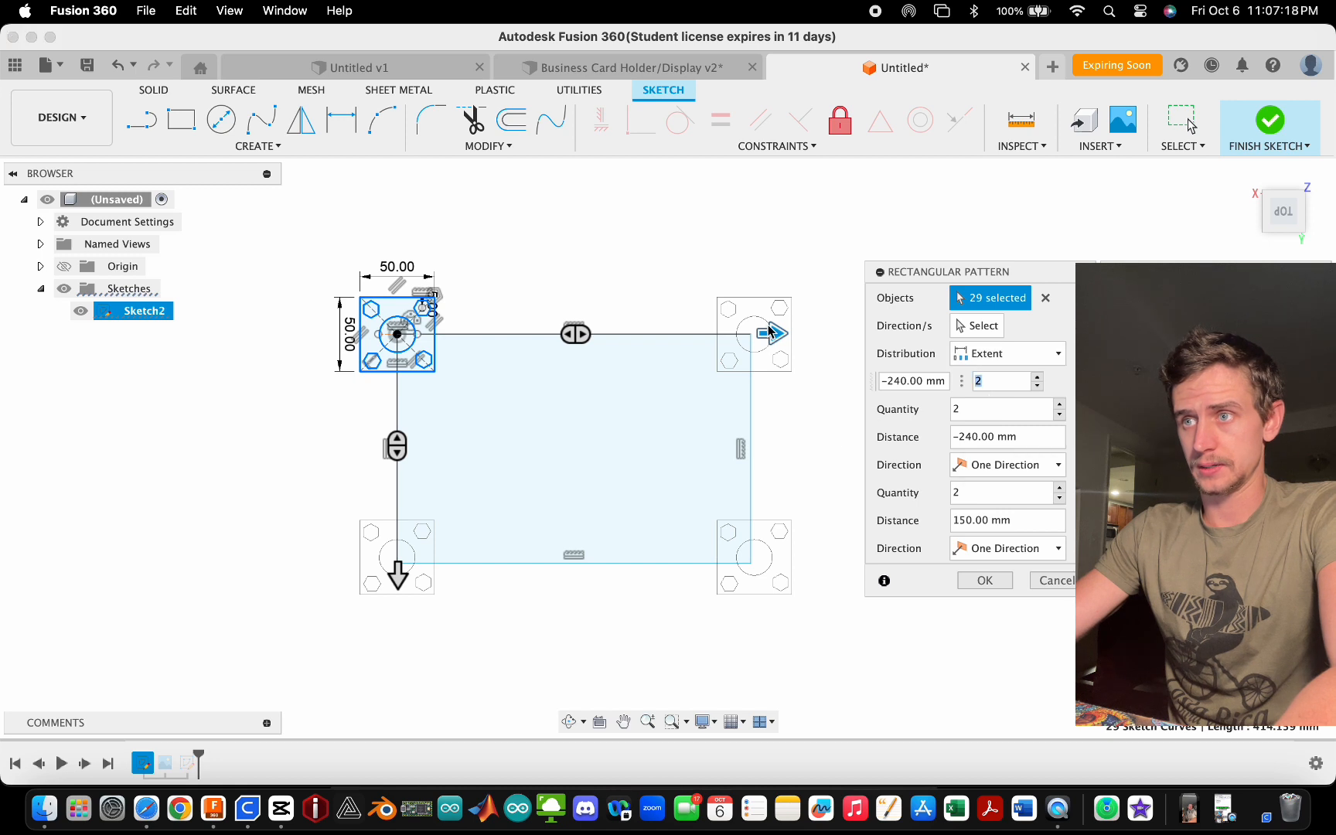
left_click_drag(769, 334, 543, 344)
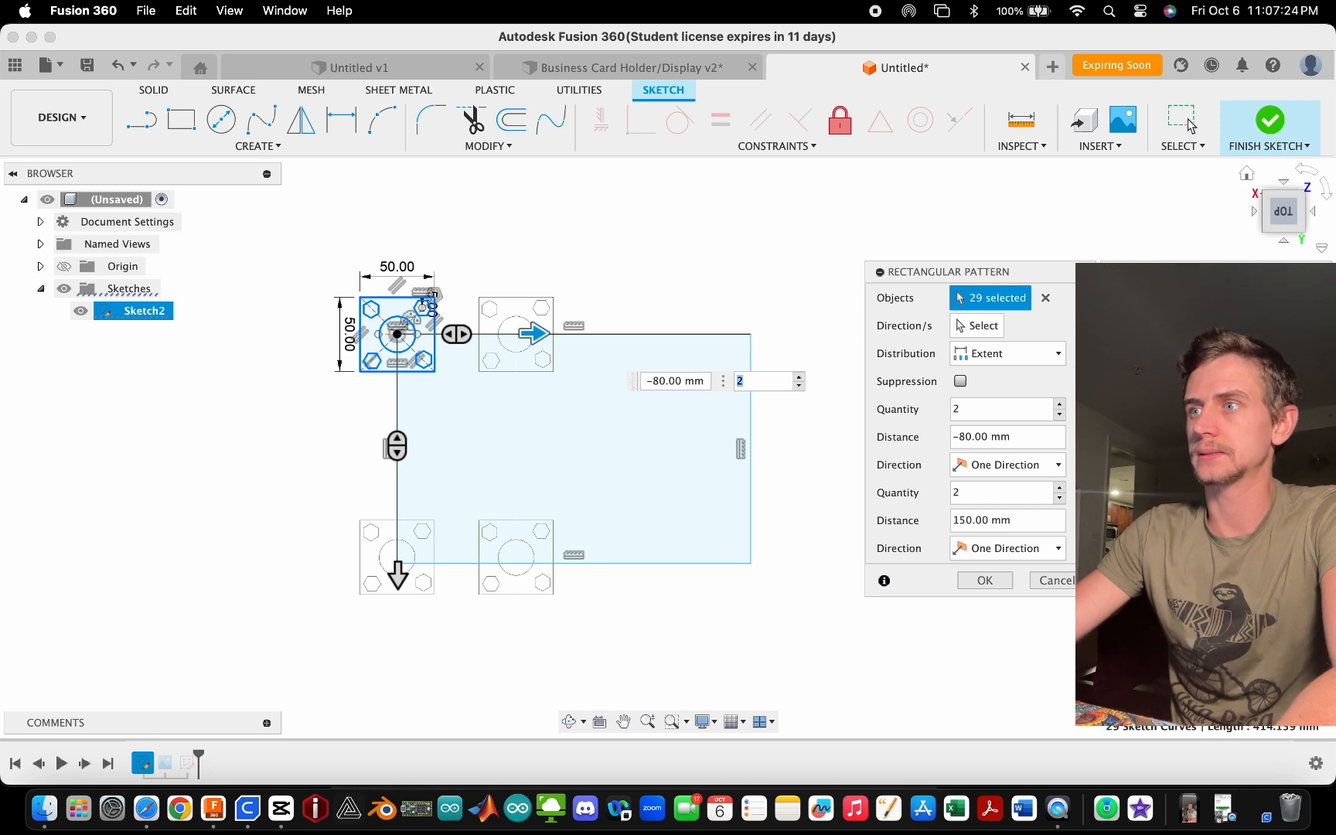
left_click(1321, 272)
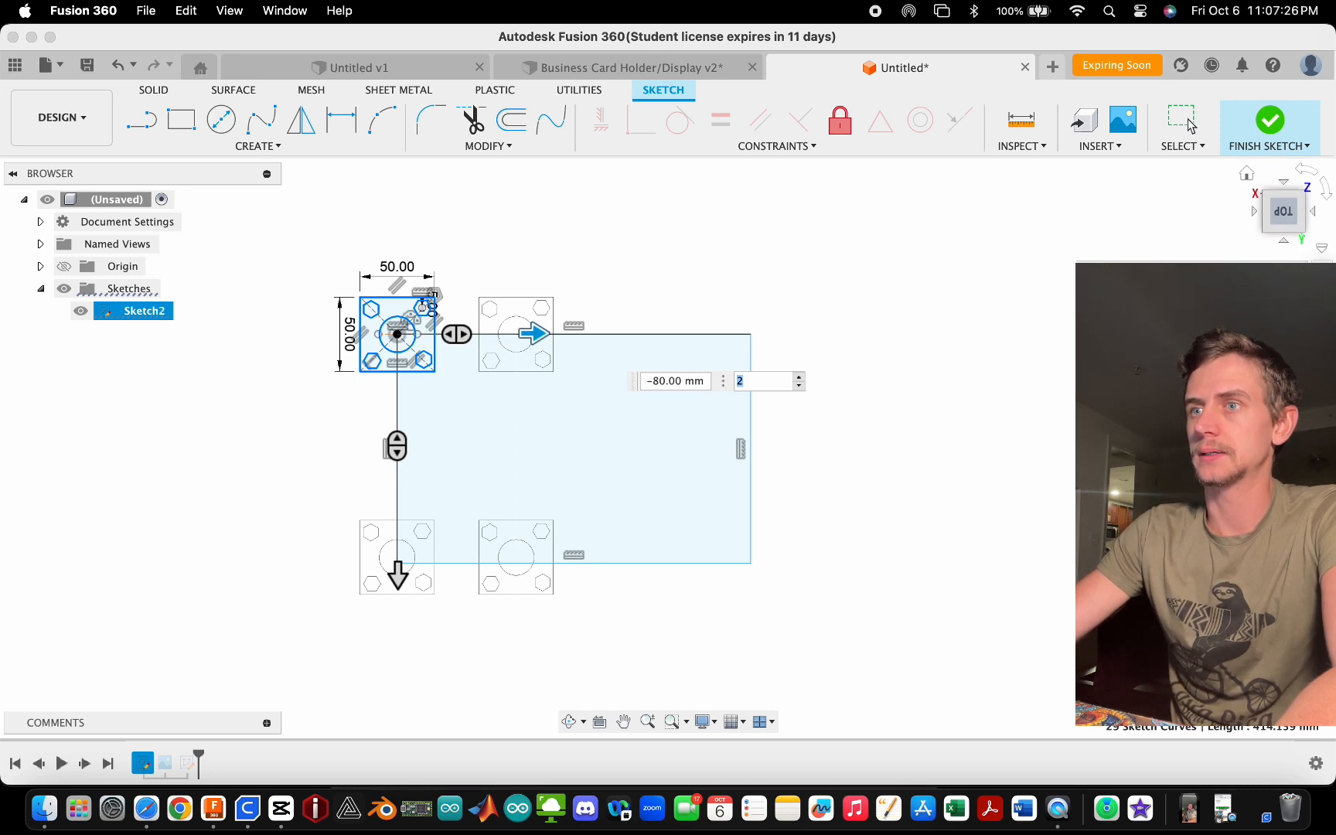
left_click_drag(531, 334, 769, 348)
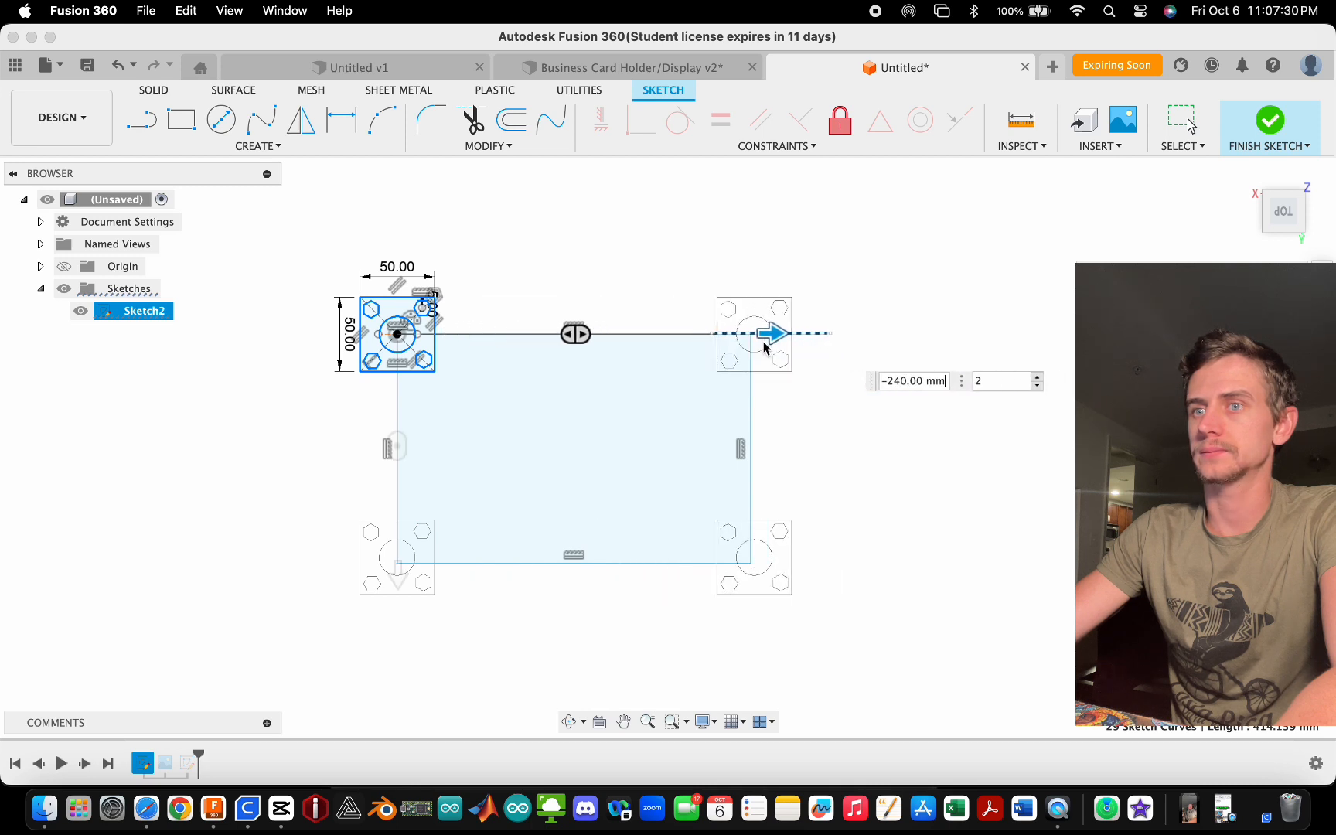
key("Tab")
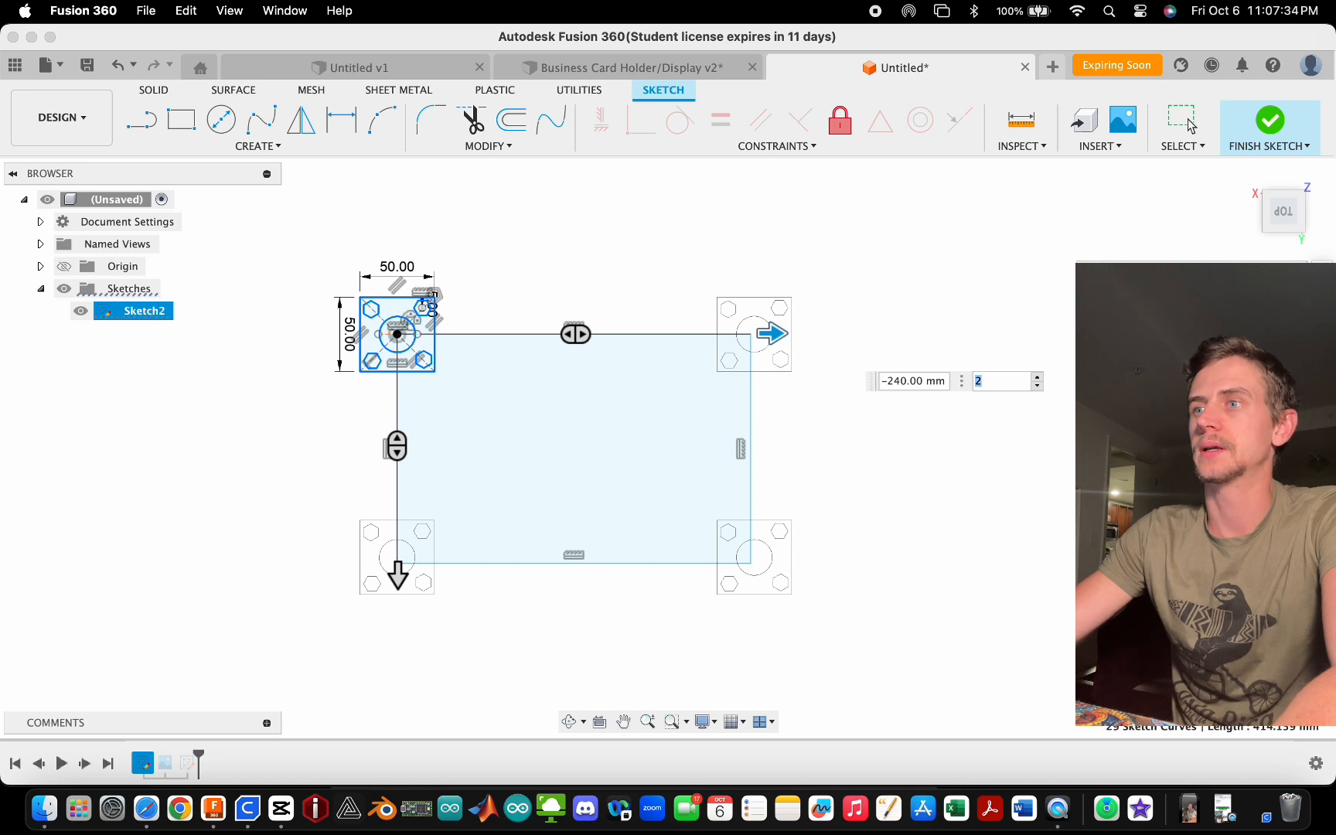
- Discard the trial corner-square pattern, keeping only the original square
key("Return")
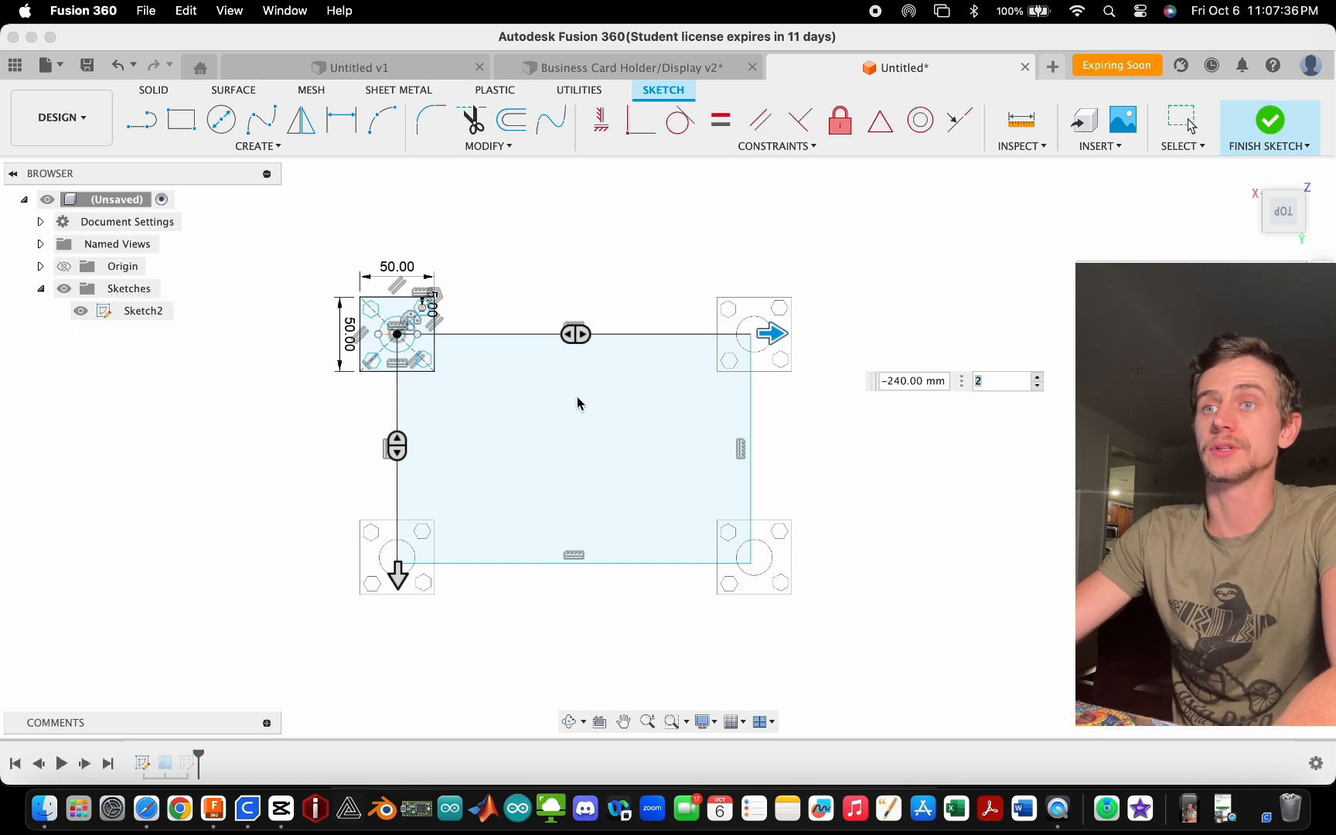
scroll(533, 403, "up", 3)
scroll(653, 369, "down", 3)
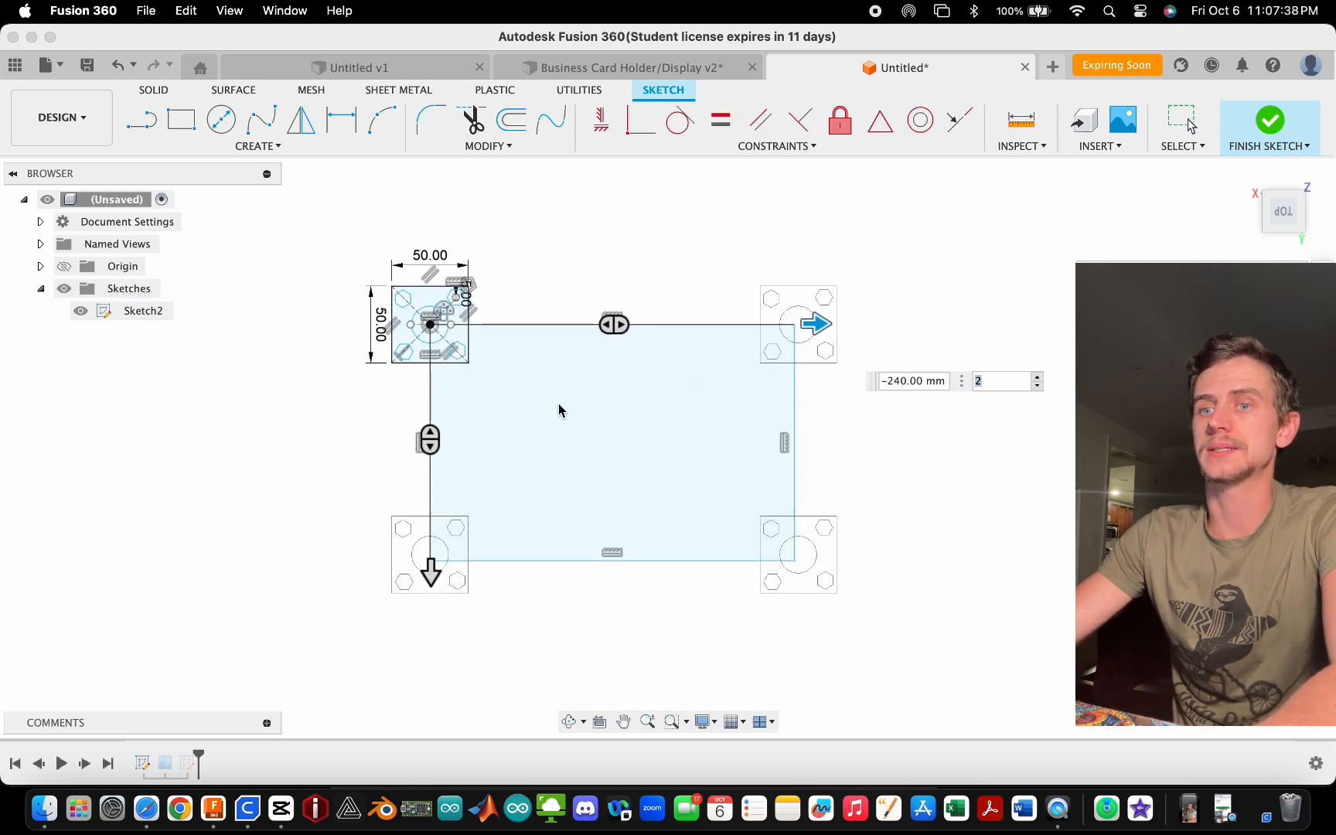
scroll(558, 404, "up", 2)
scroll(560, 397, "down", 2)
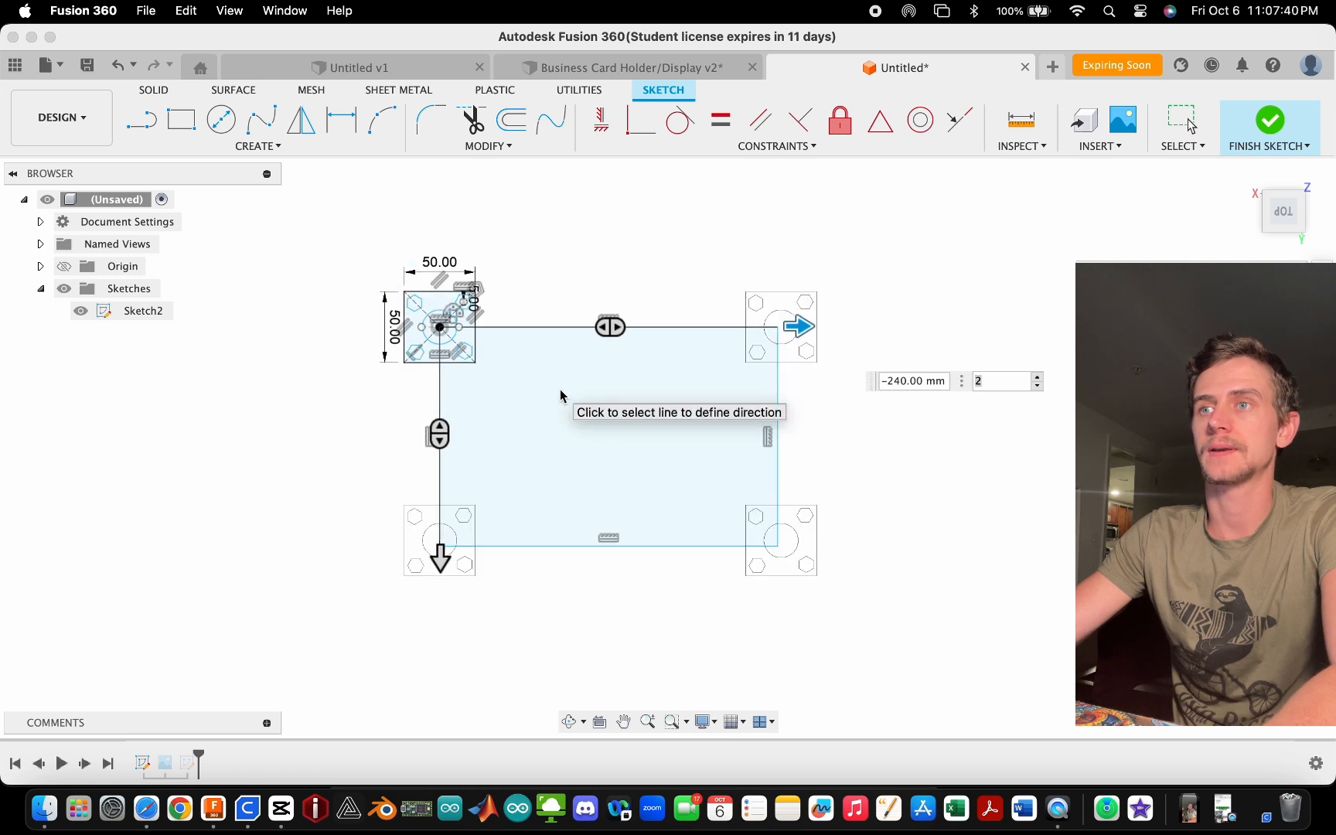
scroll(603, 438, "up", 1)
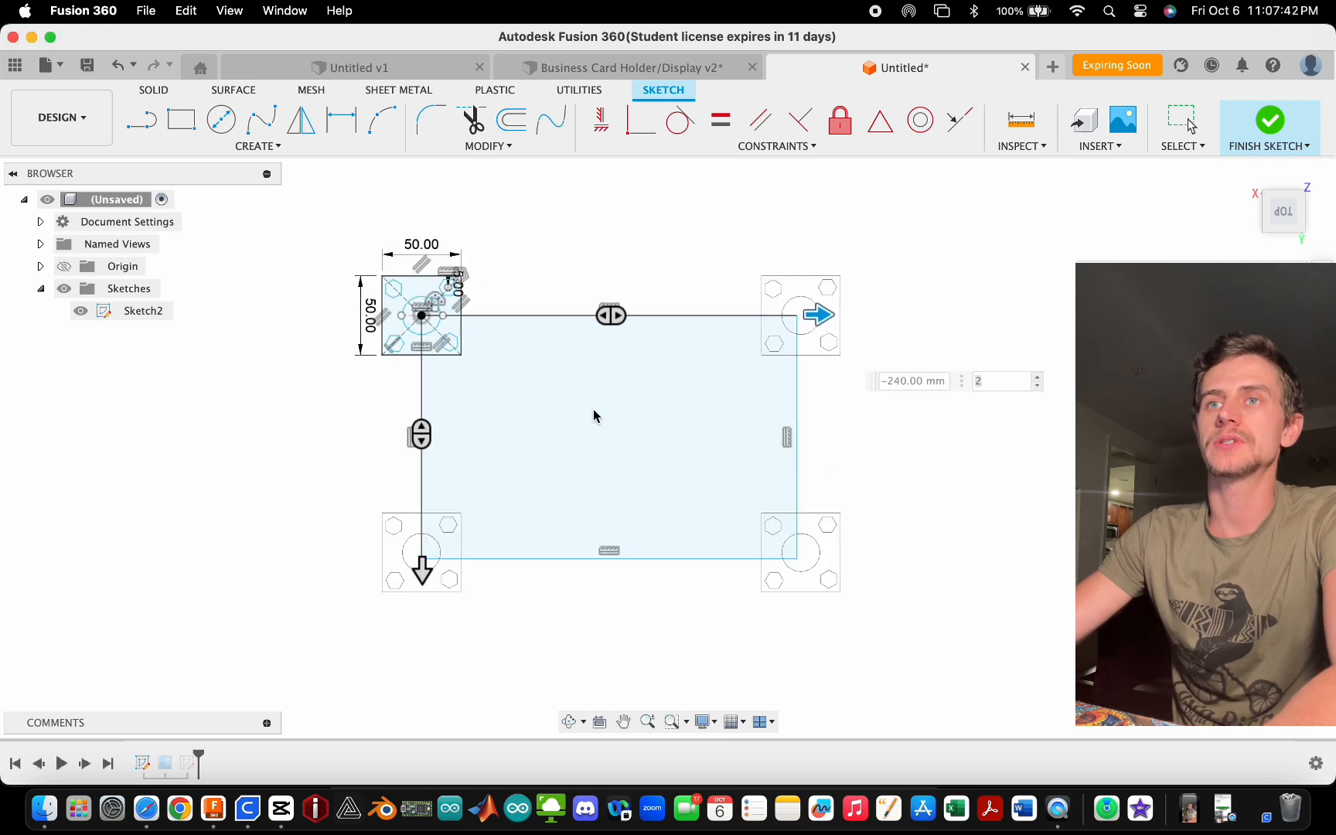
key("Escape")
- Add a 10 mm six-sided circumscribed polygon centred near the rectangle's top-right corner
left_click(228, 150)
mouse_move(194, 223)
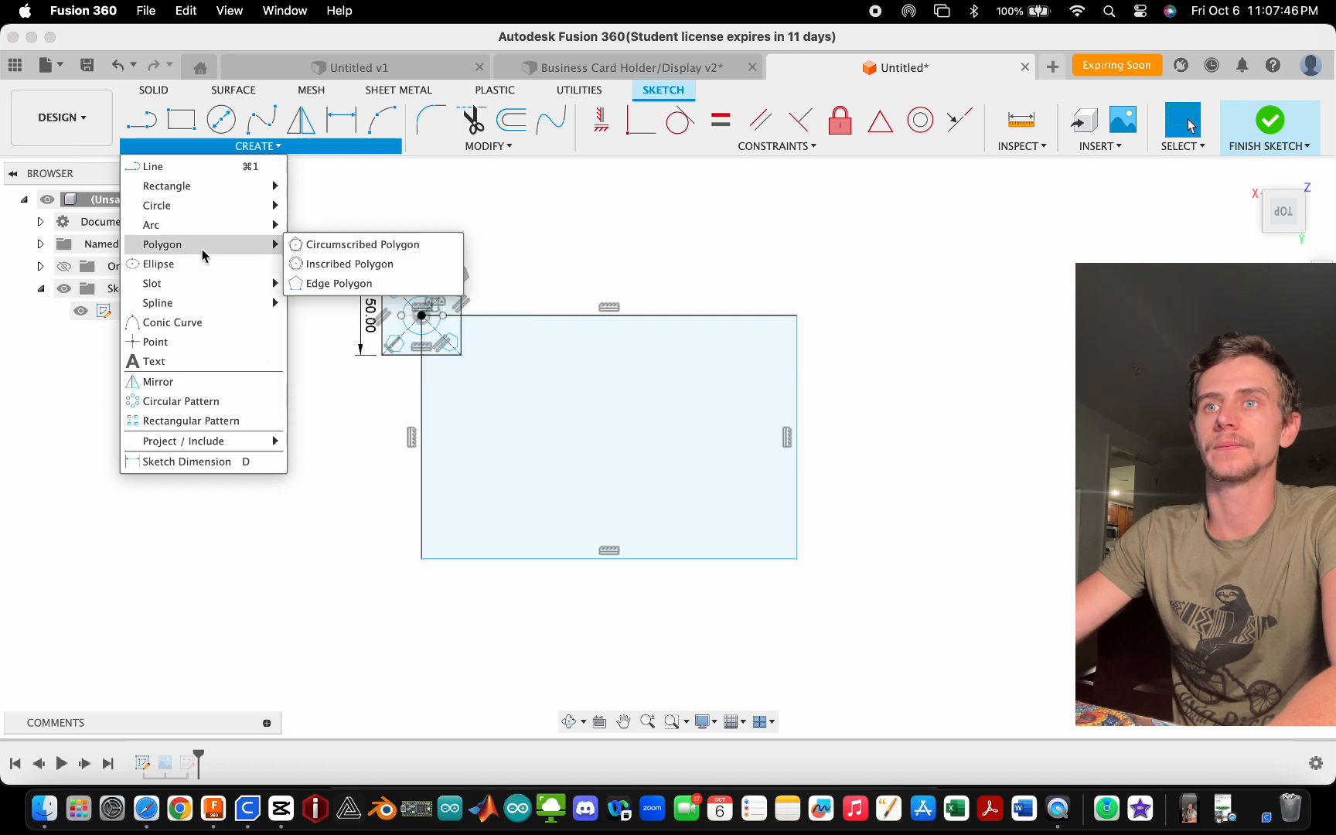
left_click(362, 249)
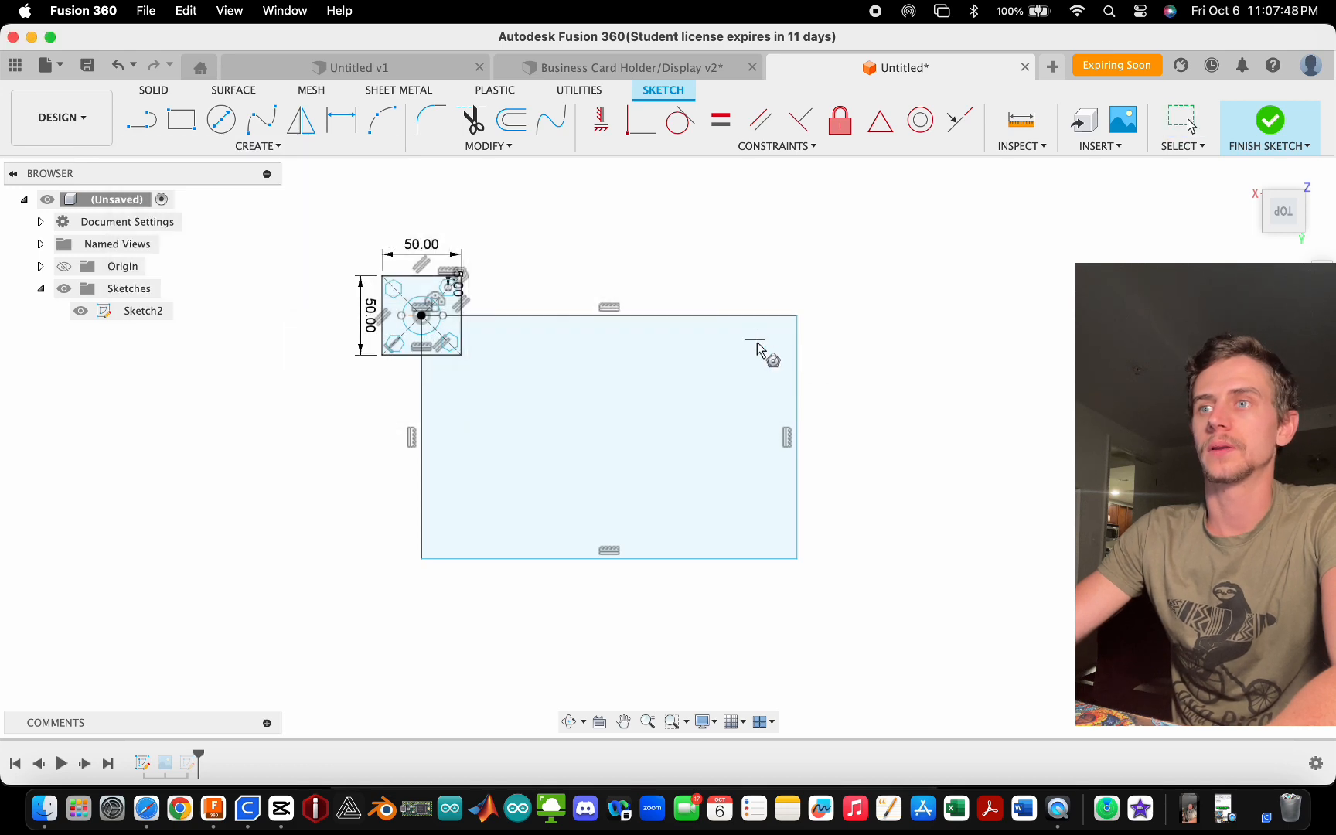
scroll(756, 343, "up", 3)
scroll(763, 338, "up", 2)
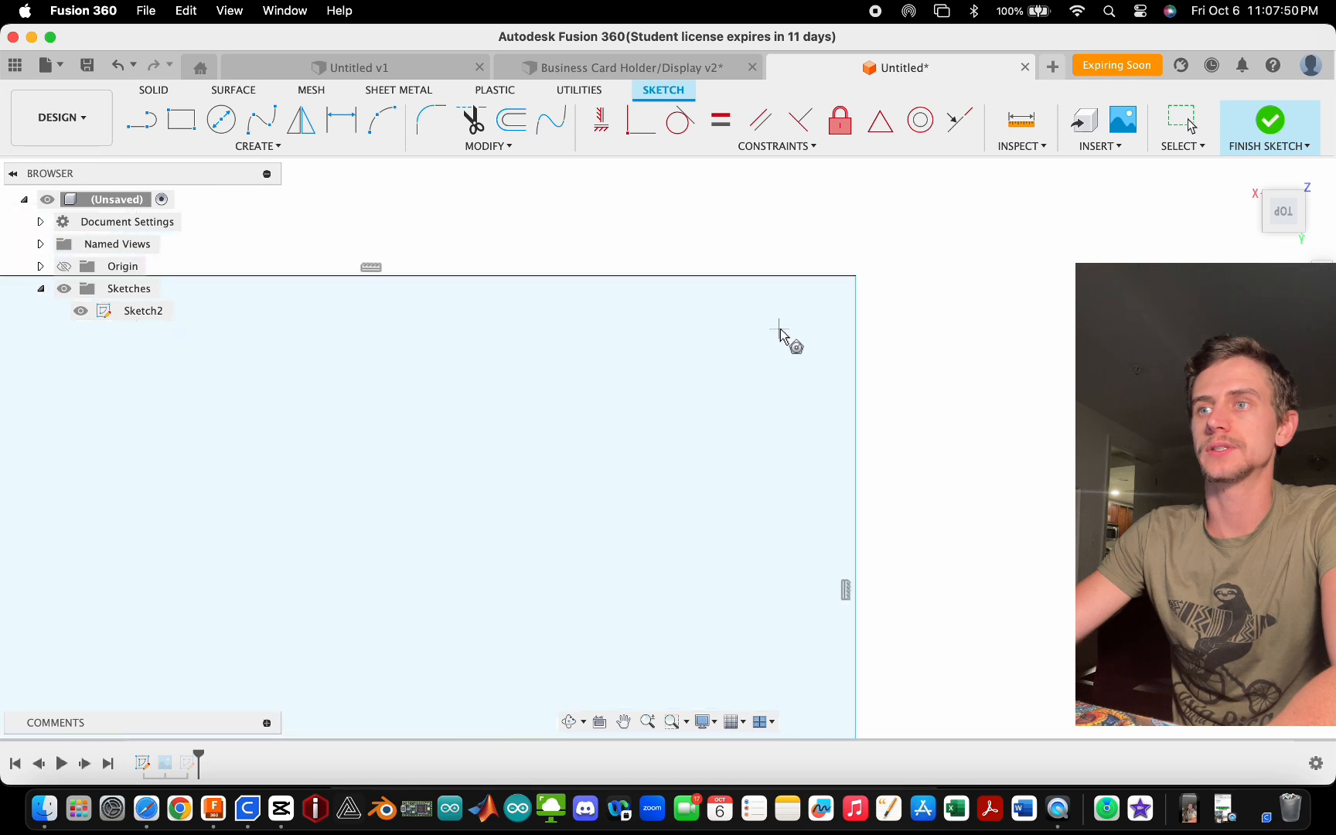
left_click(763, 356)
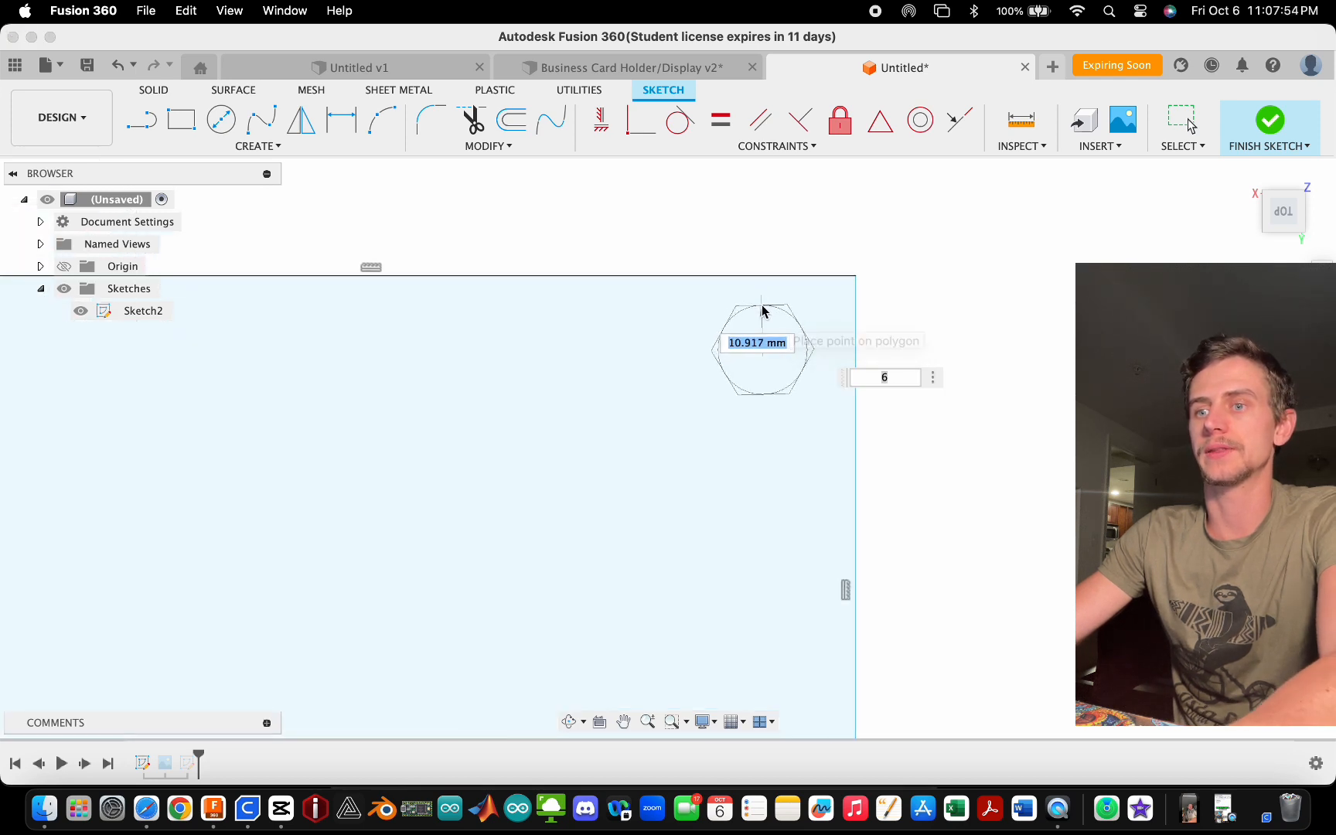
type("10")
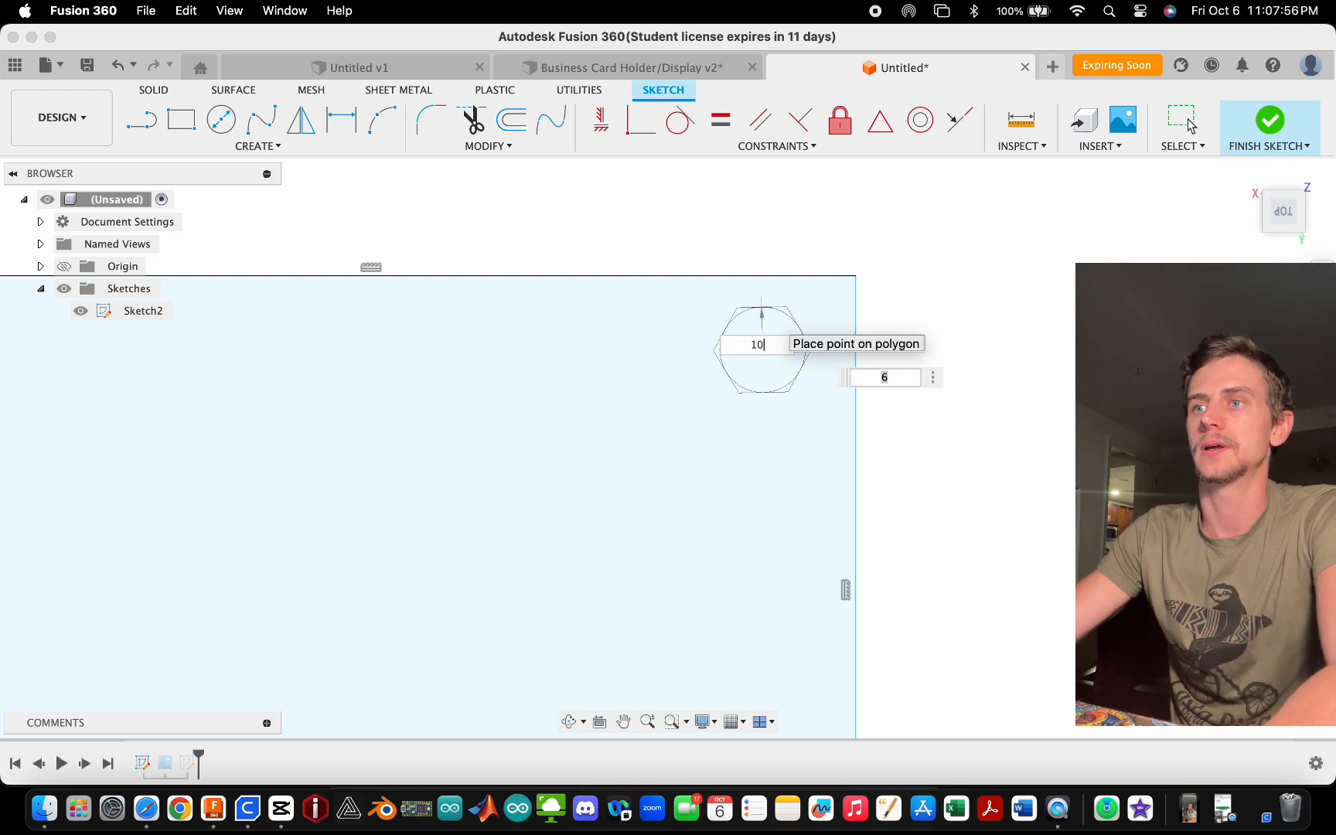
key("Return")
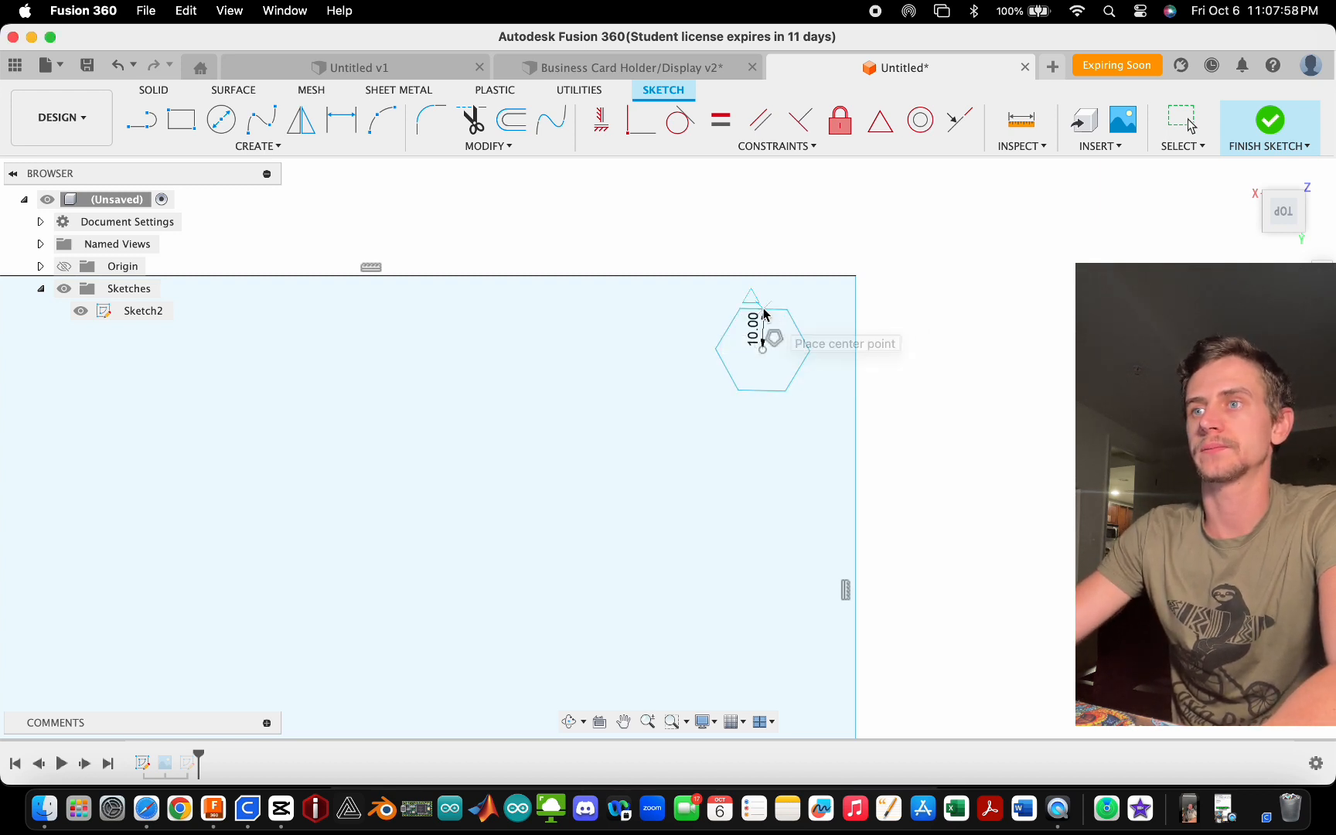
left_click(600, 120)
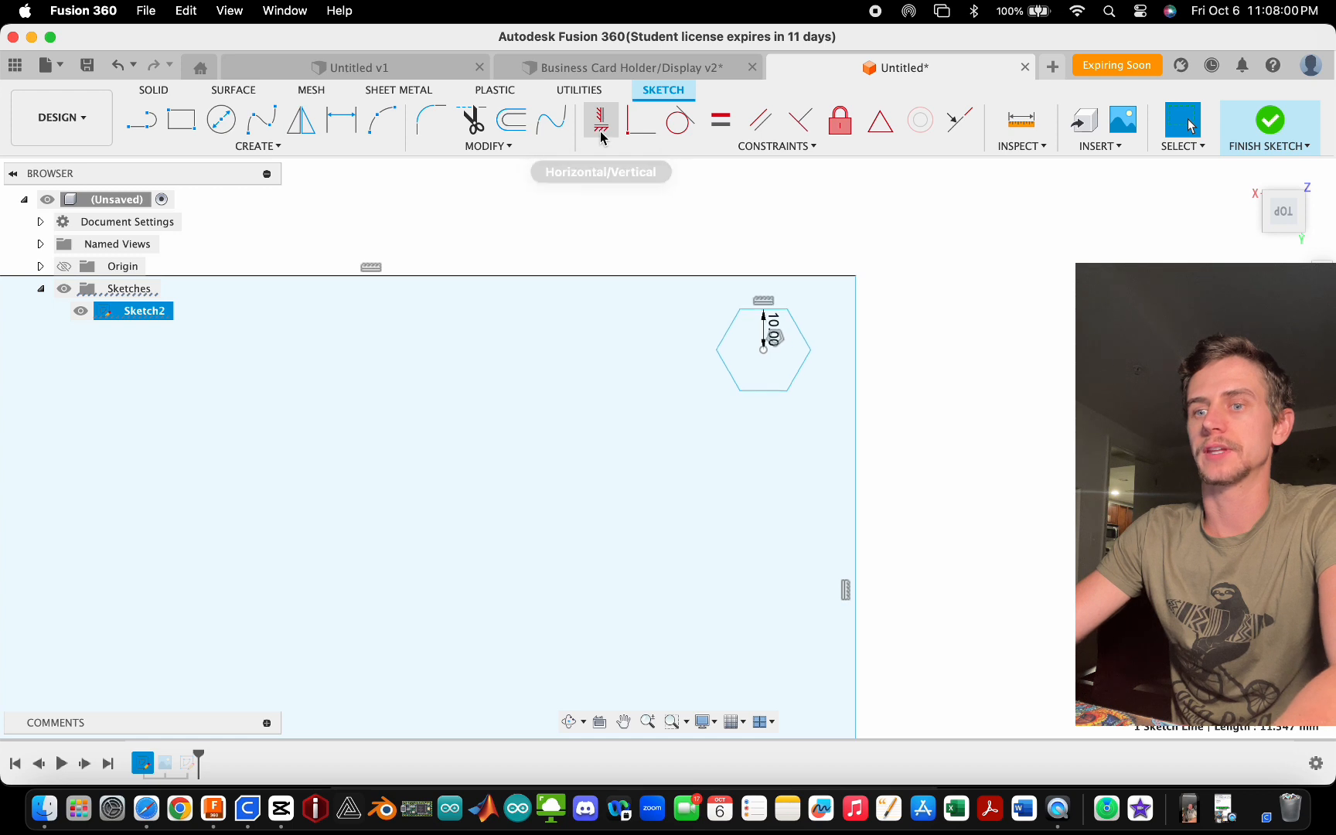
- Draw a 10 mm line at 30° from the hexagon's centre to its lower-left vertex
scroll(783, 417, "up", 2)
left_click(141, 120)
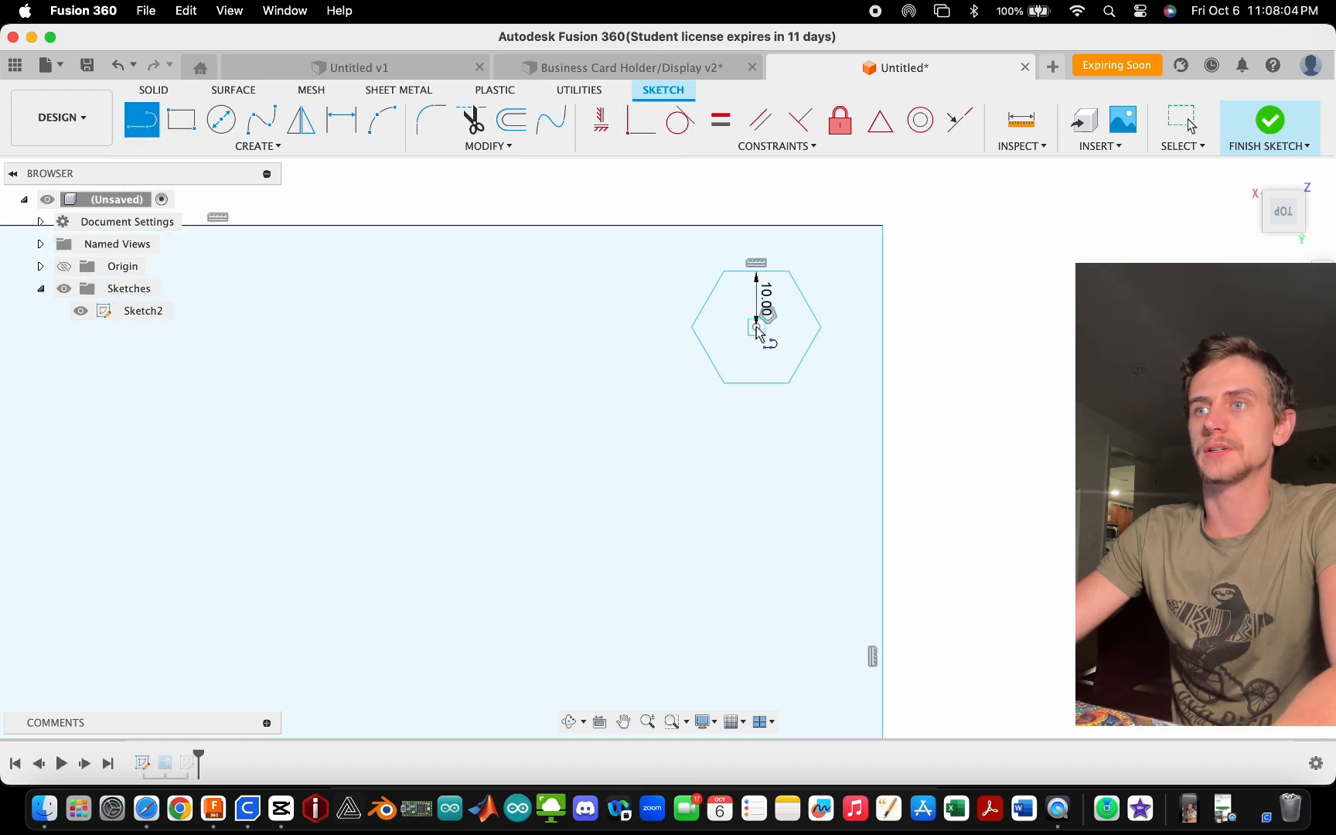
left_click(756, 328)
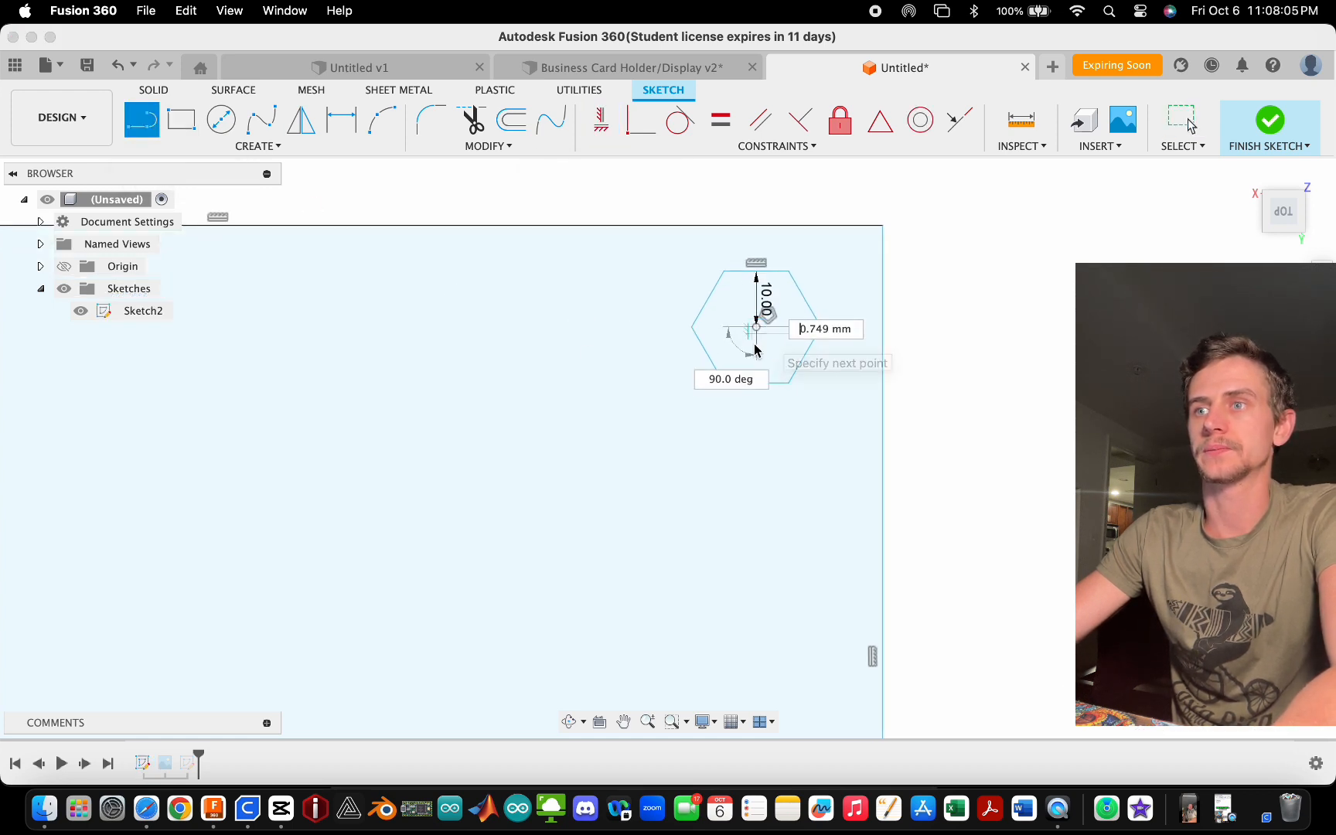
left_click(708, 355)
key("Escape")
key("Escape")
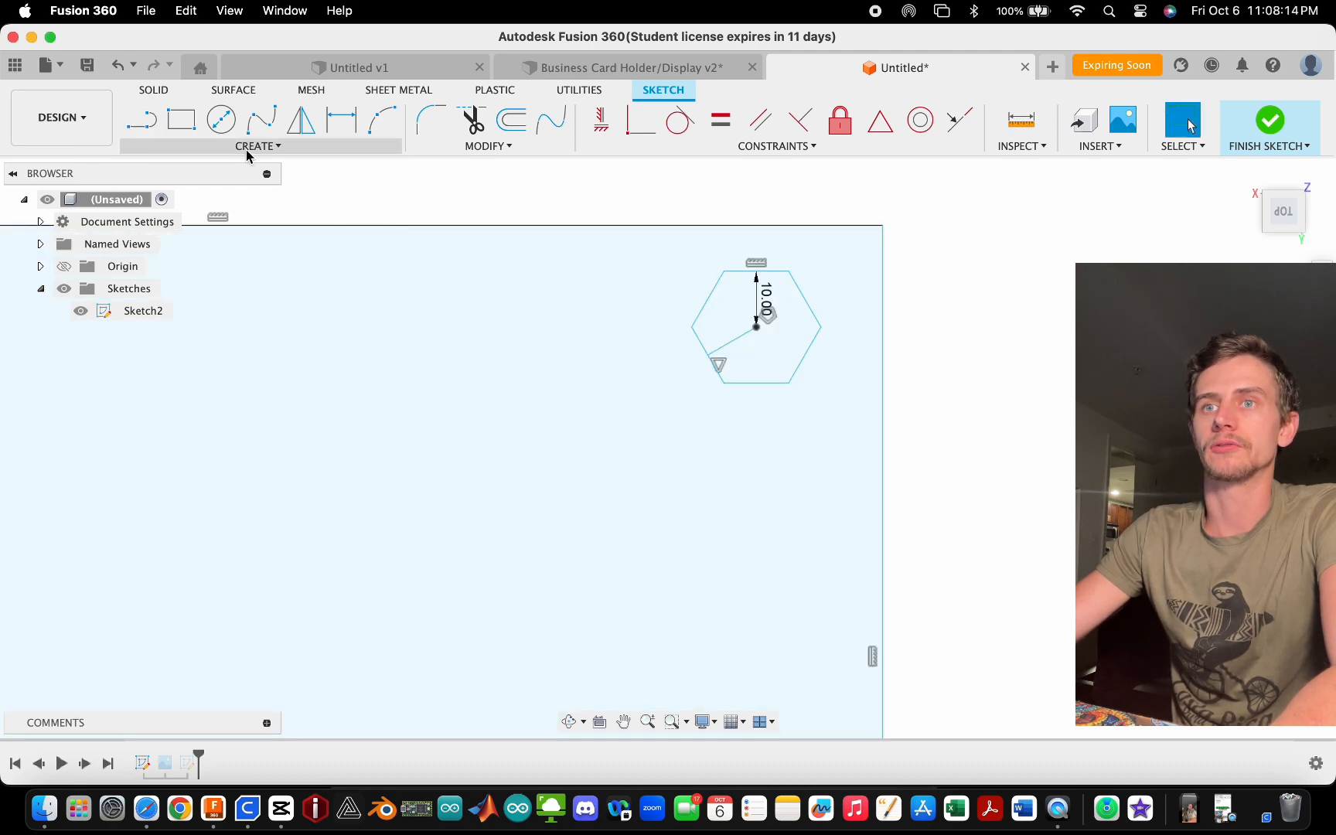
left_click(255, 146)
left_click(231, 418)
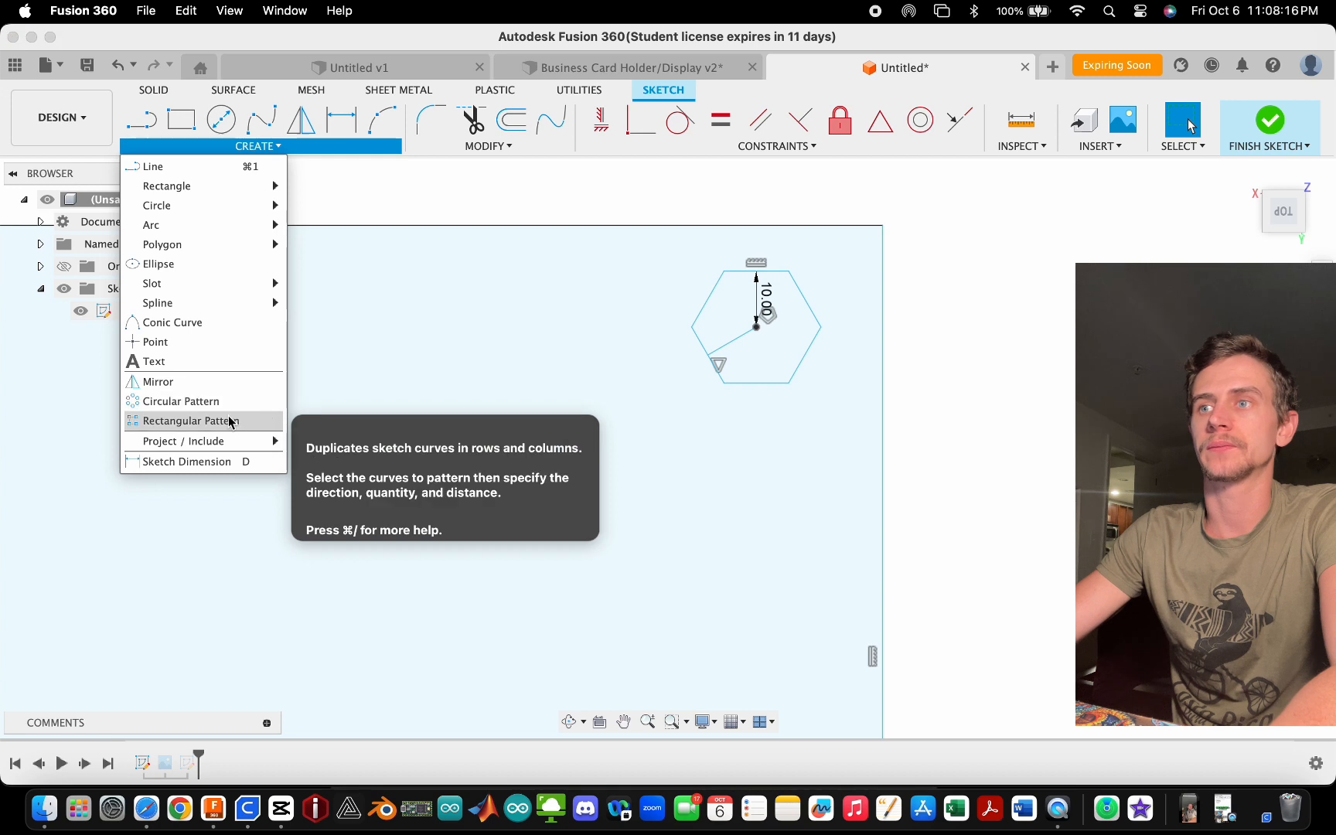
double_click(769, 384)
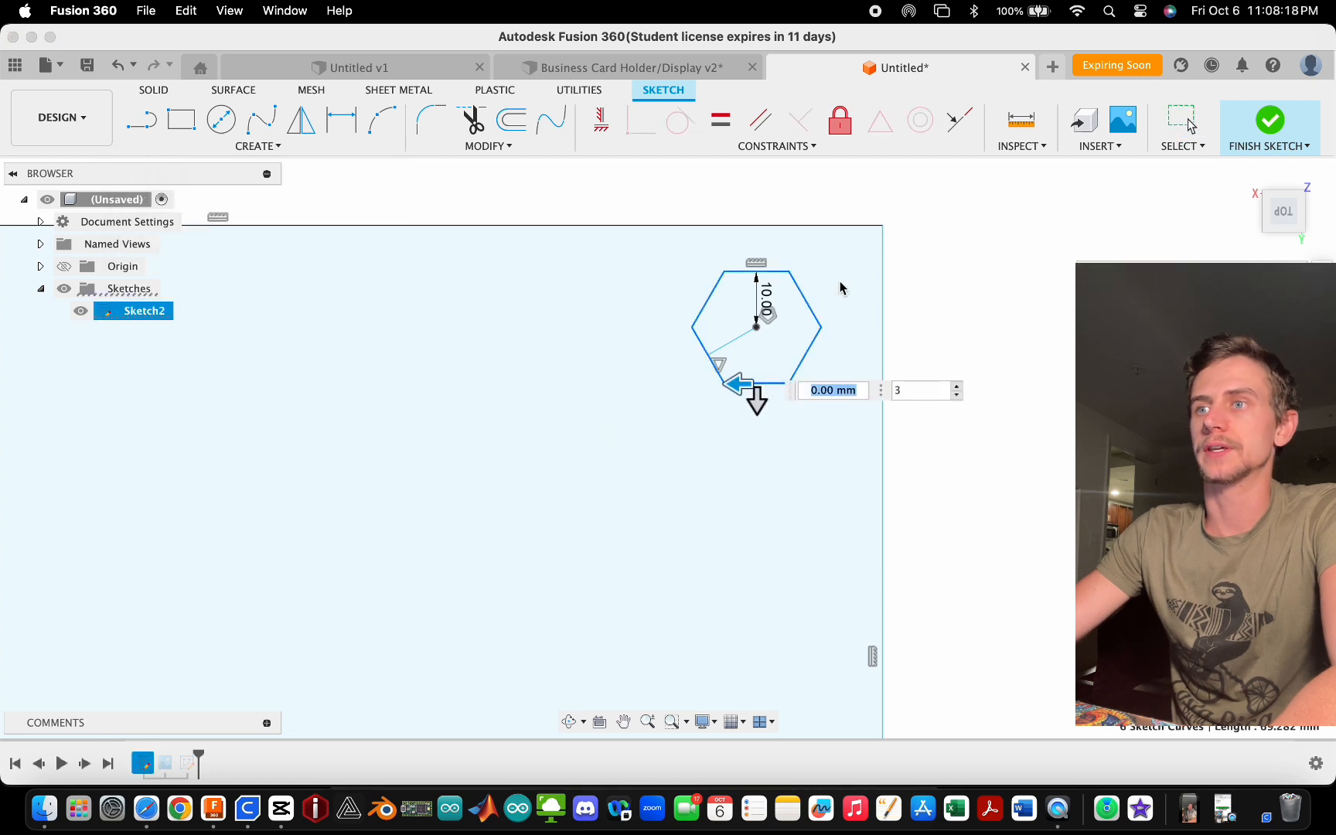
scroll(842, 288, "down", 5)
scroll(806, 350, "up", 2)
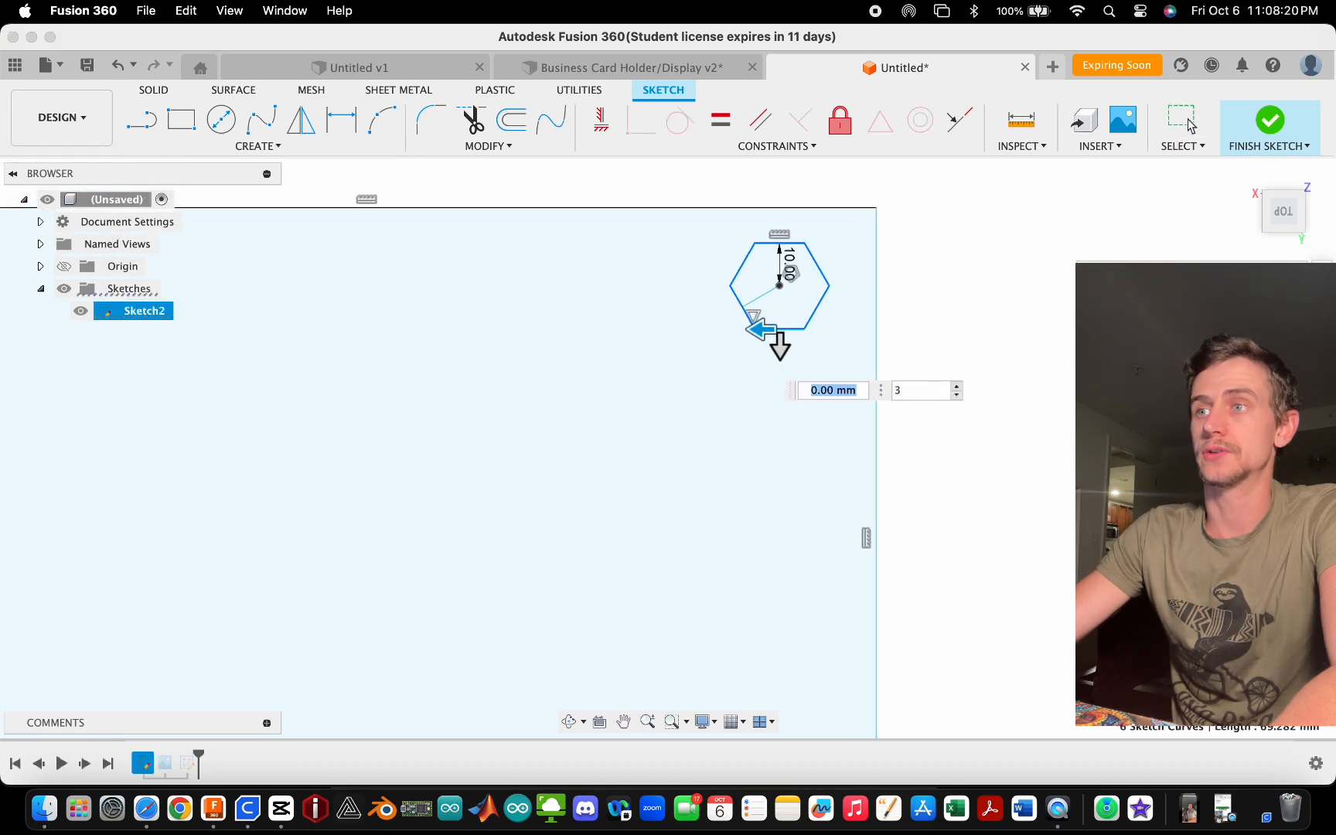
left_click(766, 298)
left_click_drag(779, 302, 597, 388)
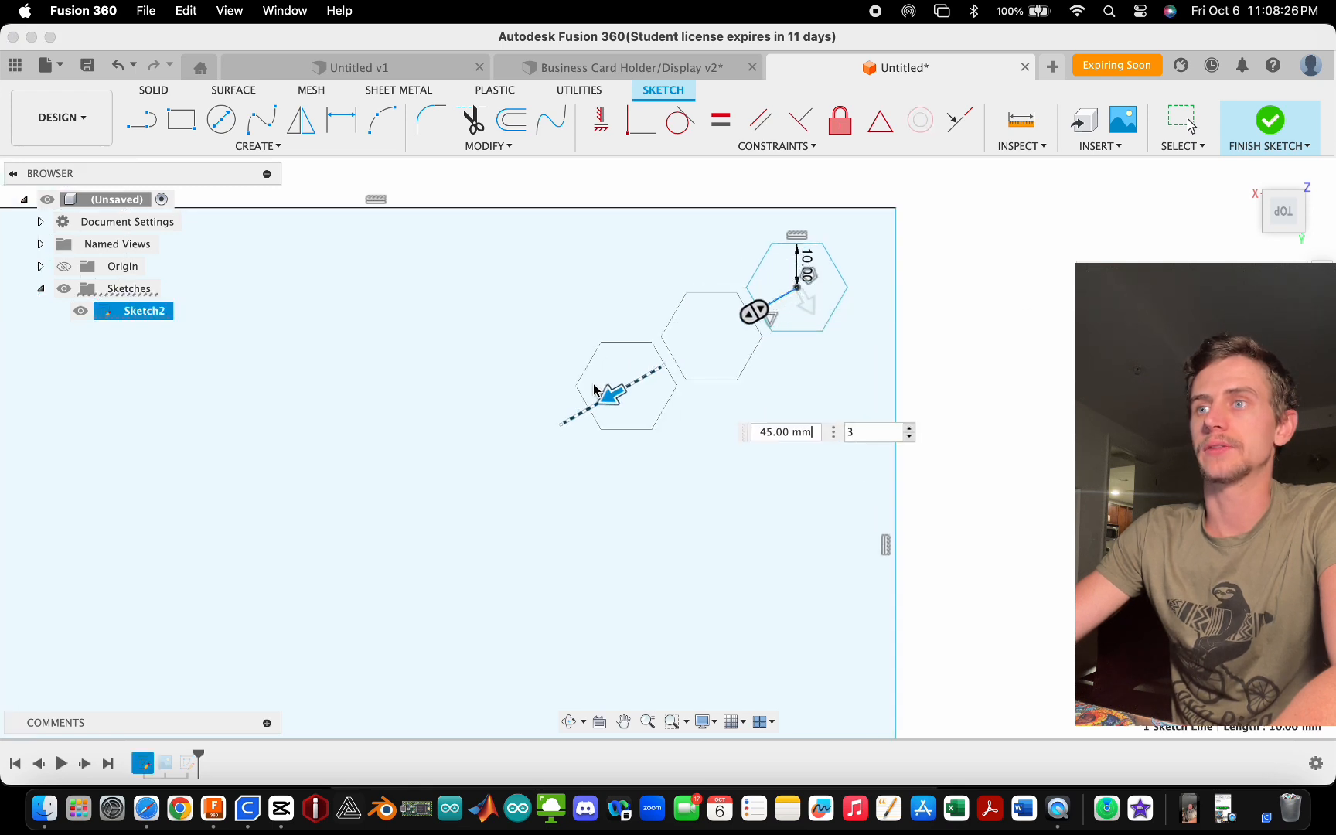
scroll(810, 313, "up", 4)
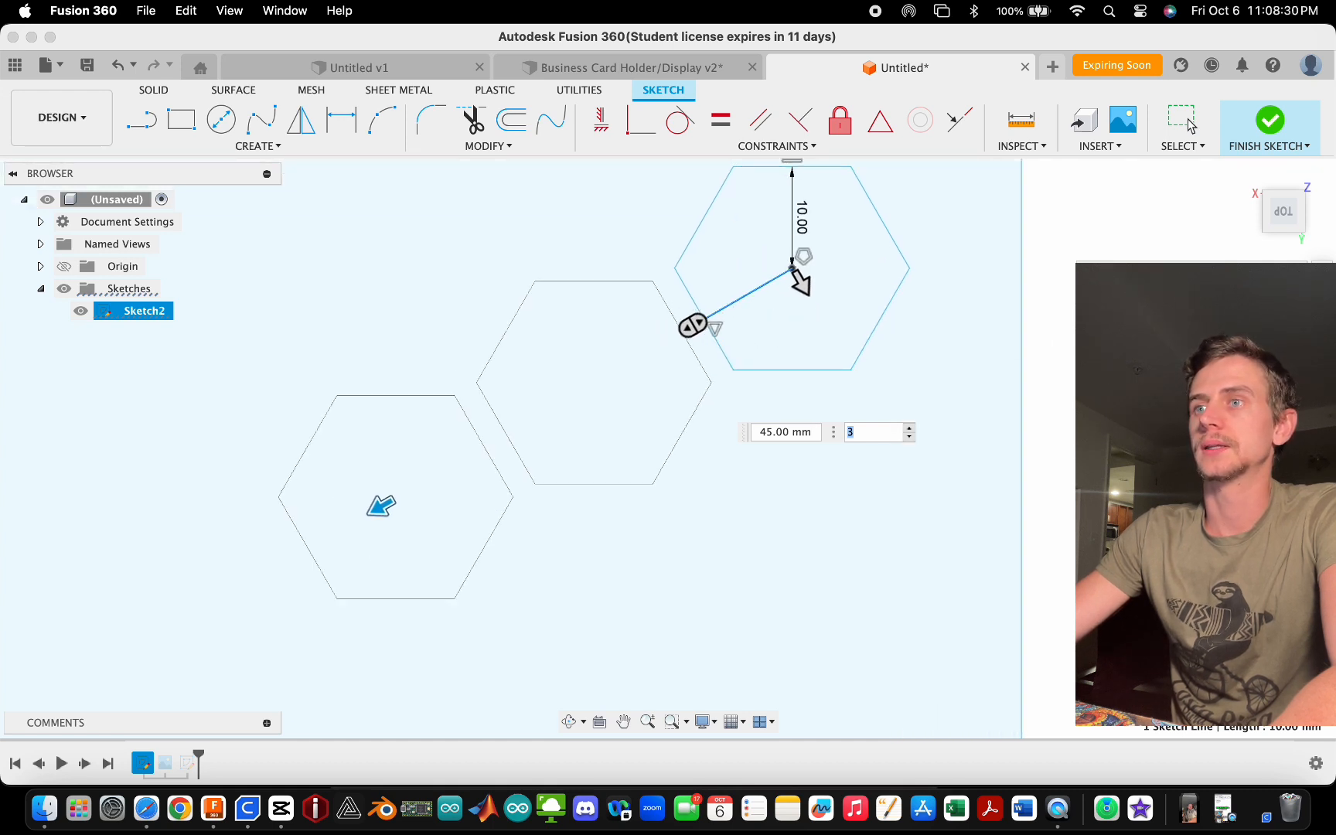
left_click_drag(802, 285, 1009, 511)
key("Escape")
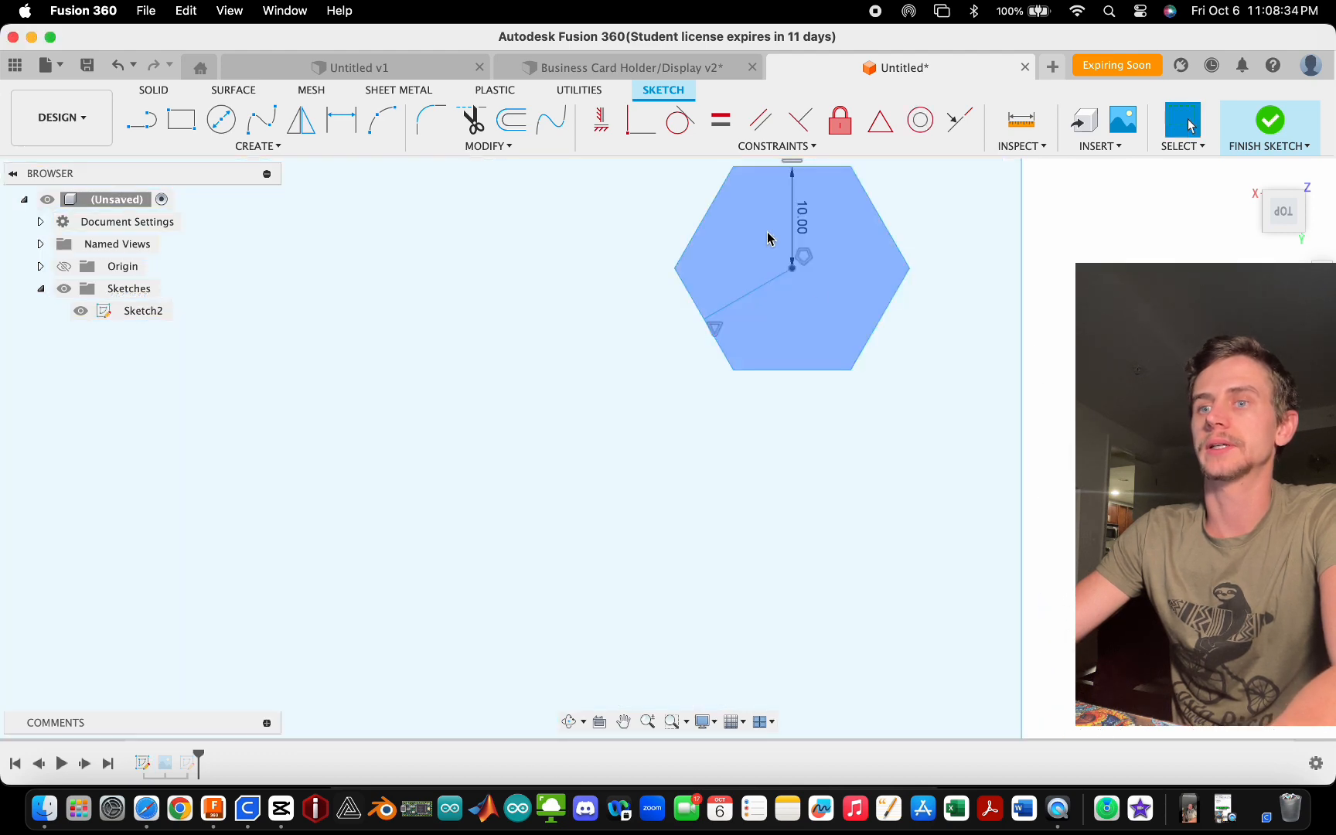
left_click(142, 119)
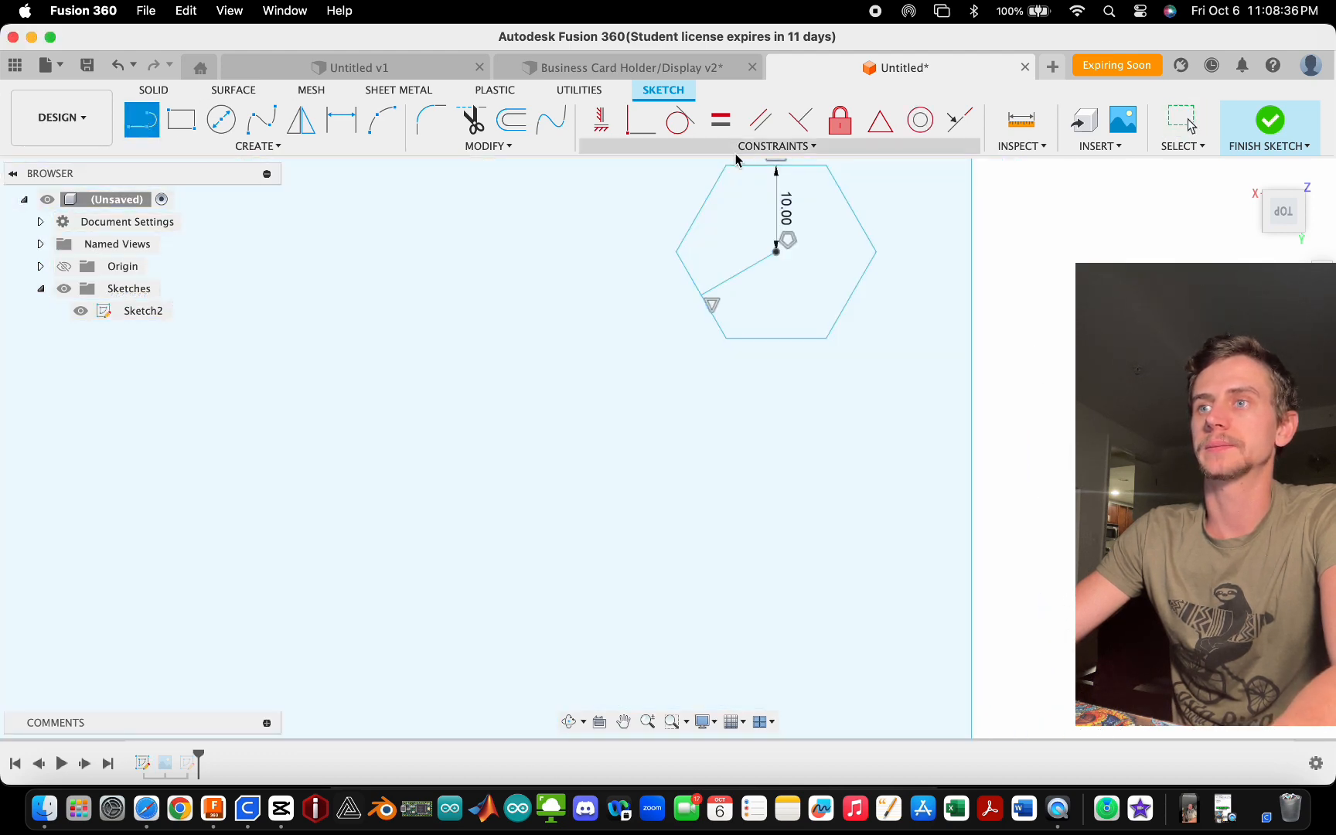
- Add a vertical centre-to-bottom line, then rectangular-pattern the hexagon along the diagonal and vertical lines
left_click(776, 252)
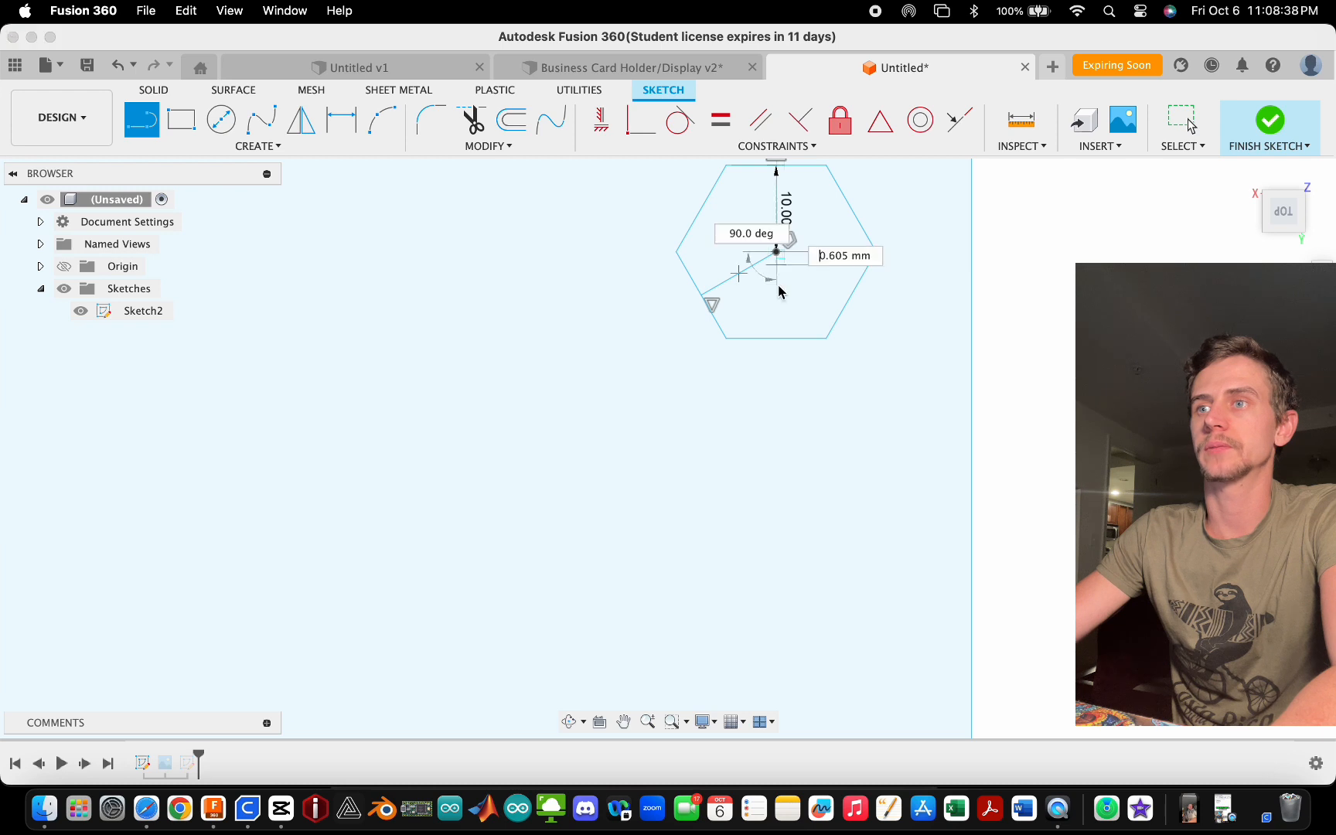
left_click(776, 338)
key("Escape")
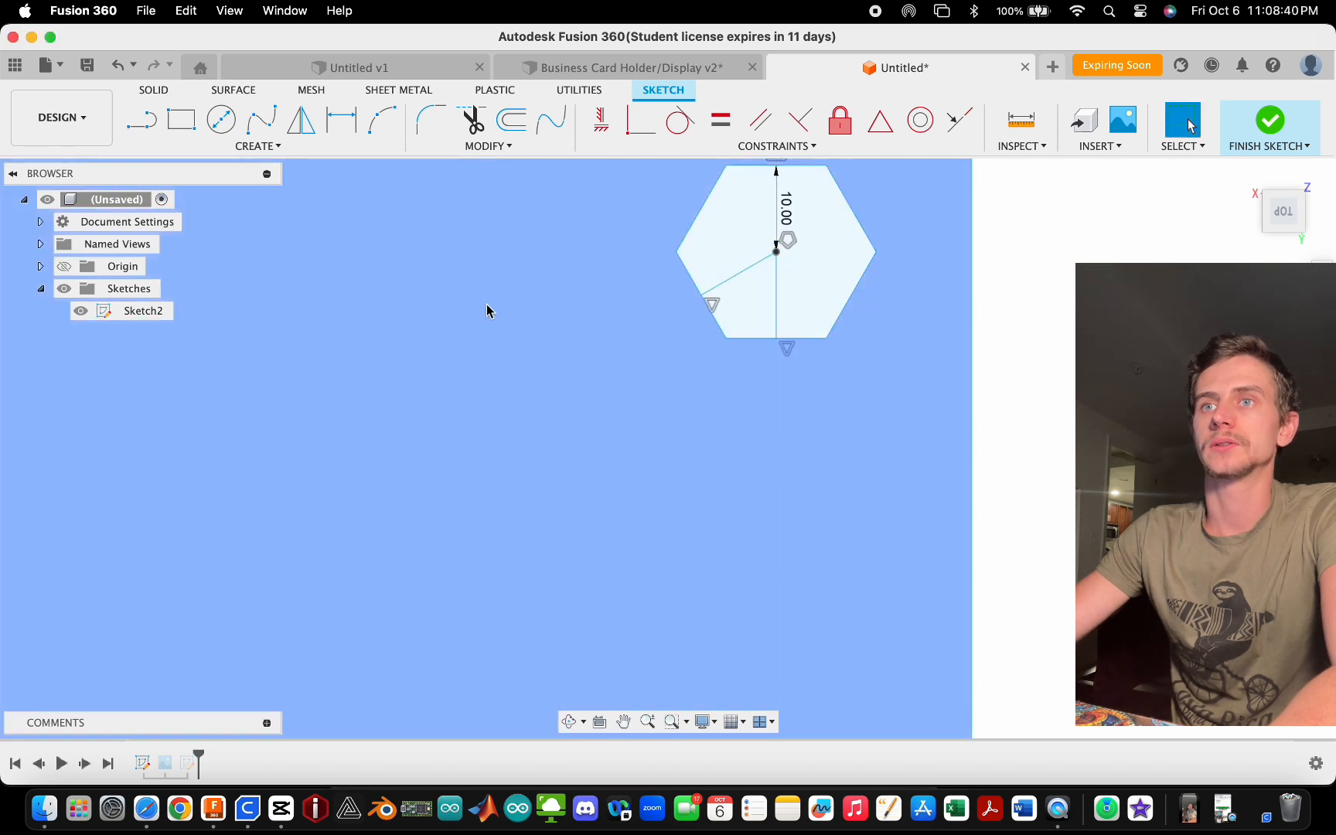
left_click(263, 147)
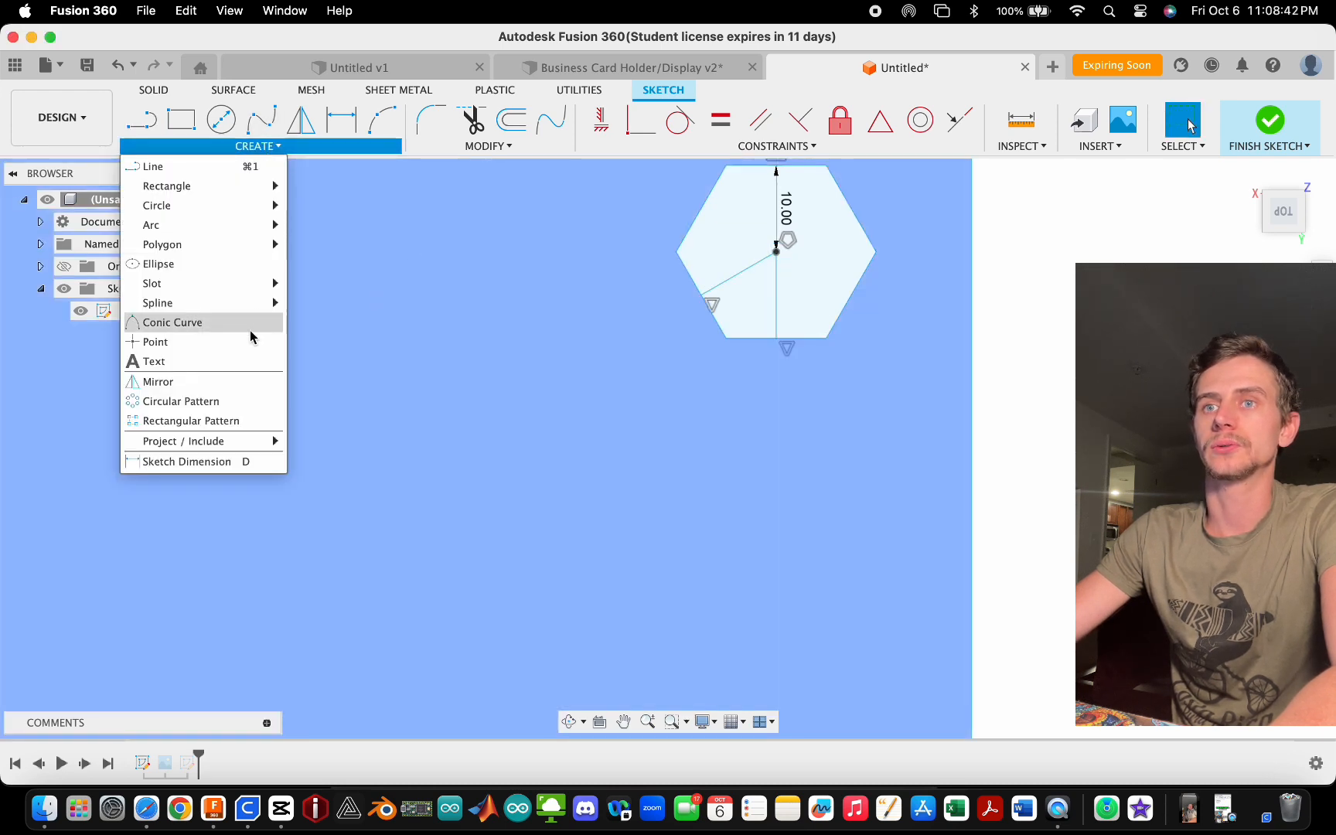
left_click(206, 415)
left_click(843, 310)
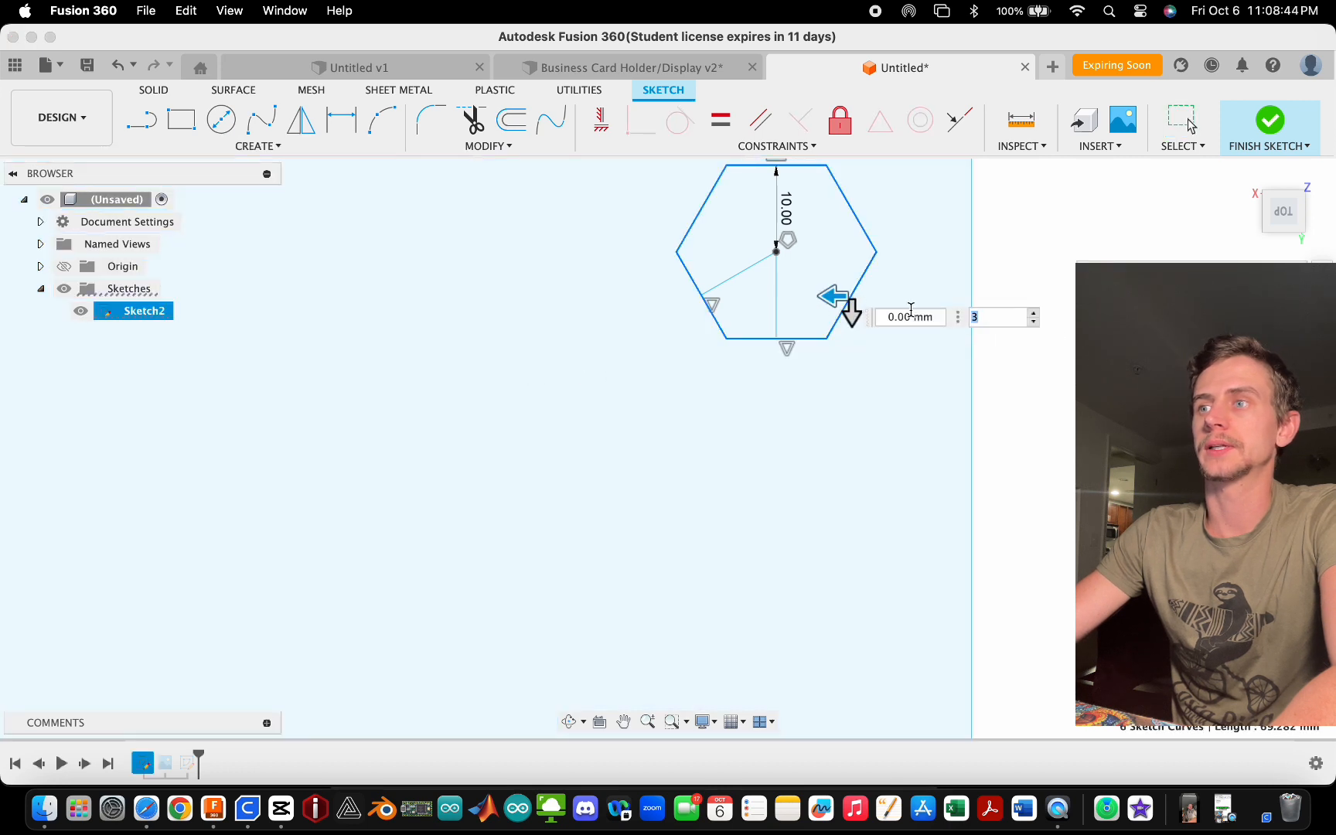
left_click(1230, 319)
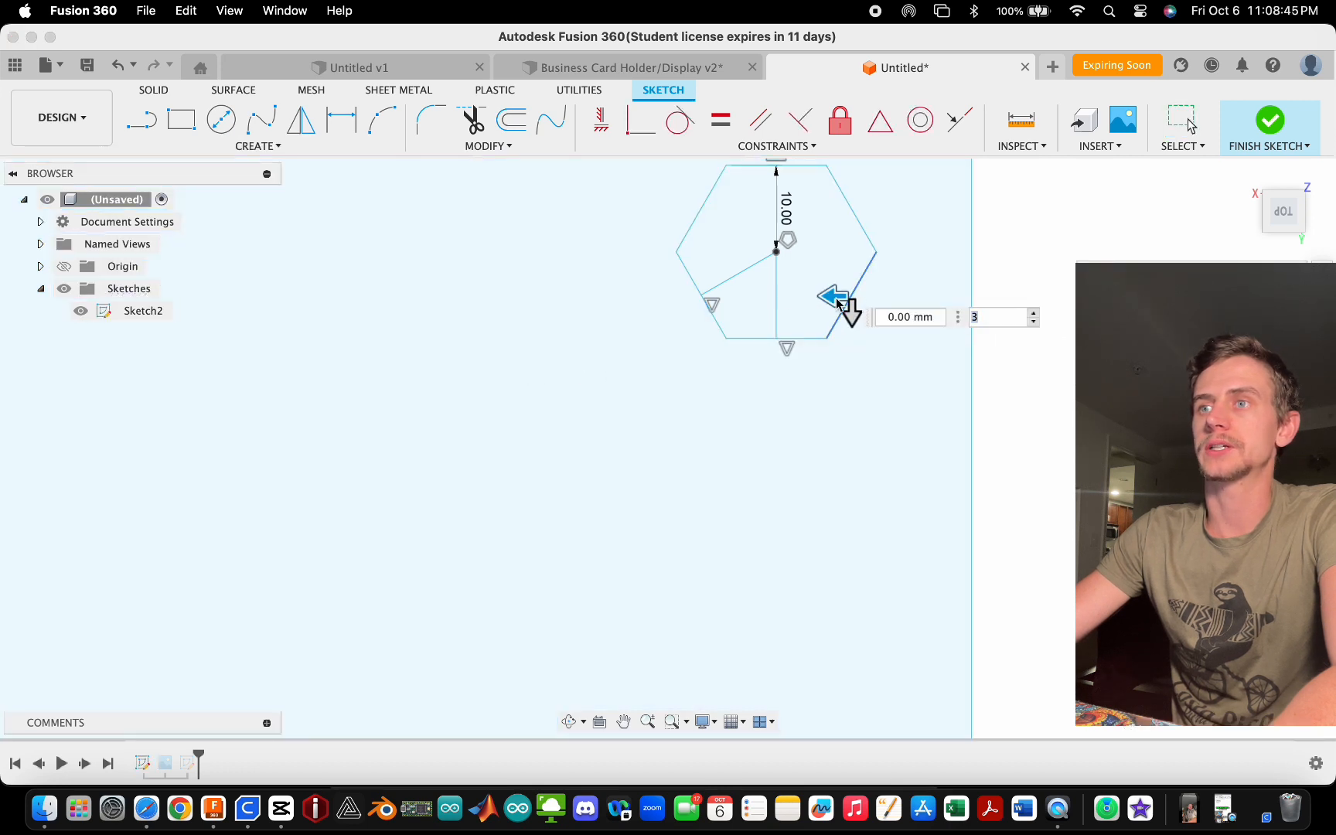
left_click(746, 272)
left_click(777, 291)
- Spread the hexagon copies downward, 22 mm apart between neighbours, with a quantity of 6
scroll(811, 270, "down", 5)
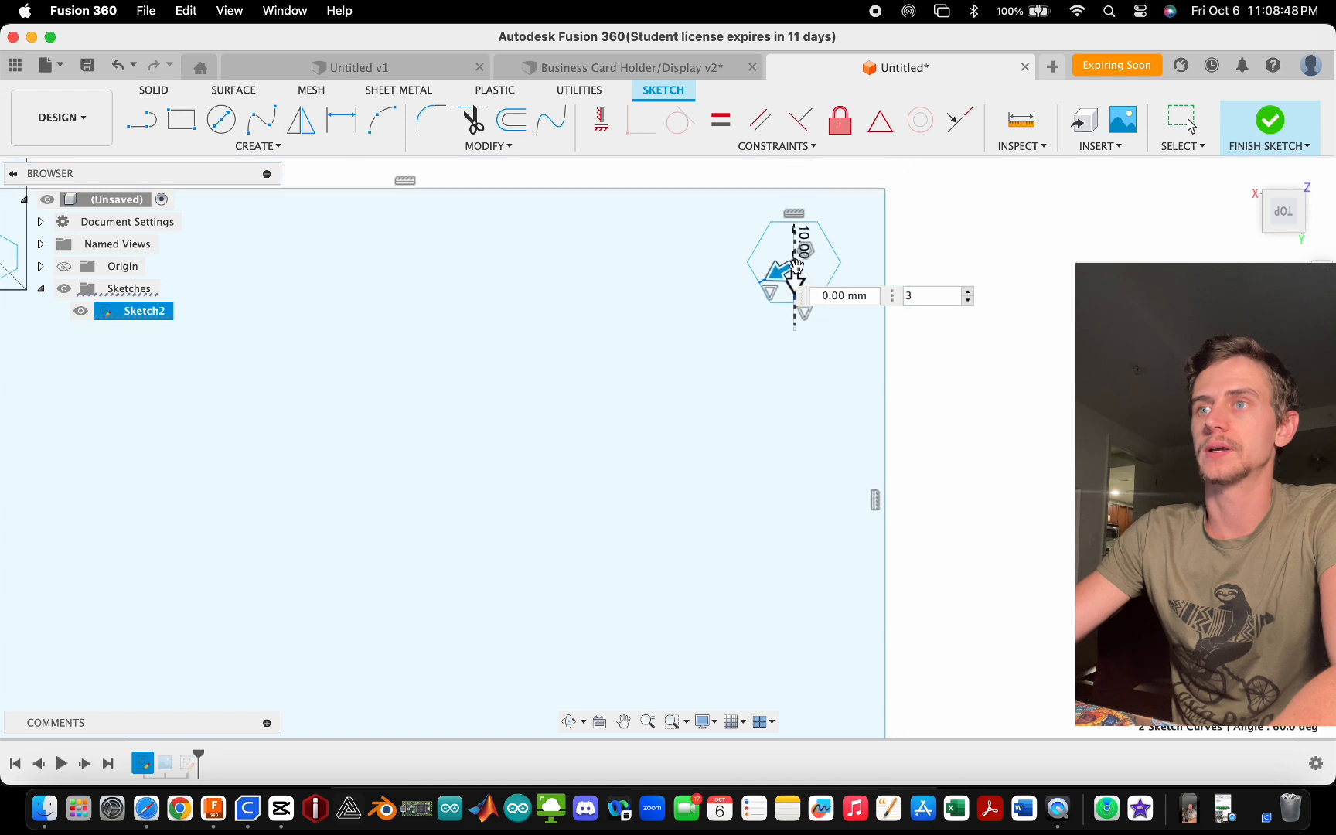
scroll(790, 263, "down", 3)
mouse_move(790, 253)
left_mouse_down()
mouse_move(777, 320)
mouse_move(786, 390)
mouse_move(784, 355)
mouse_move(786, 379)
left_mouse_up()
key("Tab")
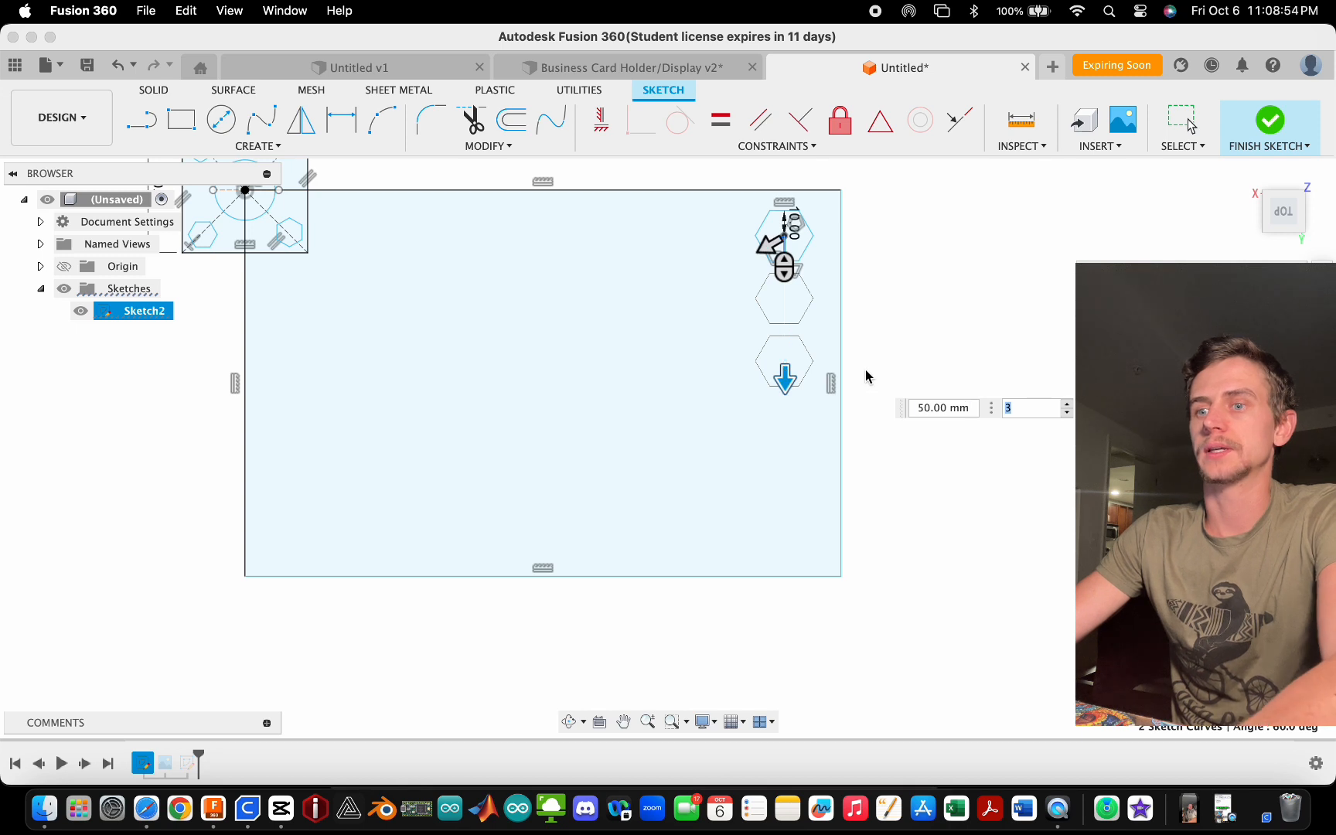
type("5")
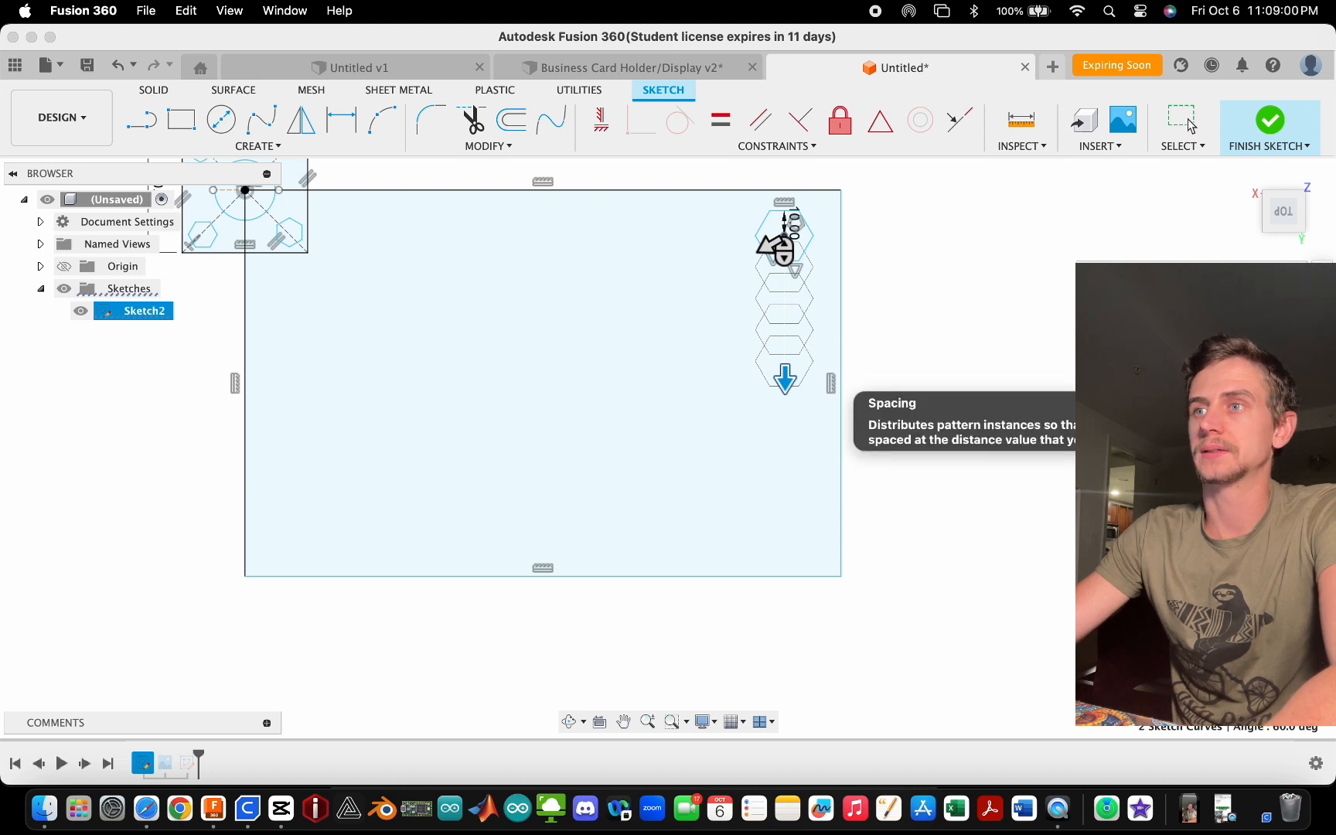
left_click(1245, 395)
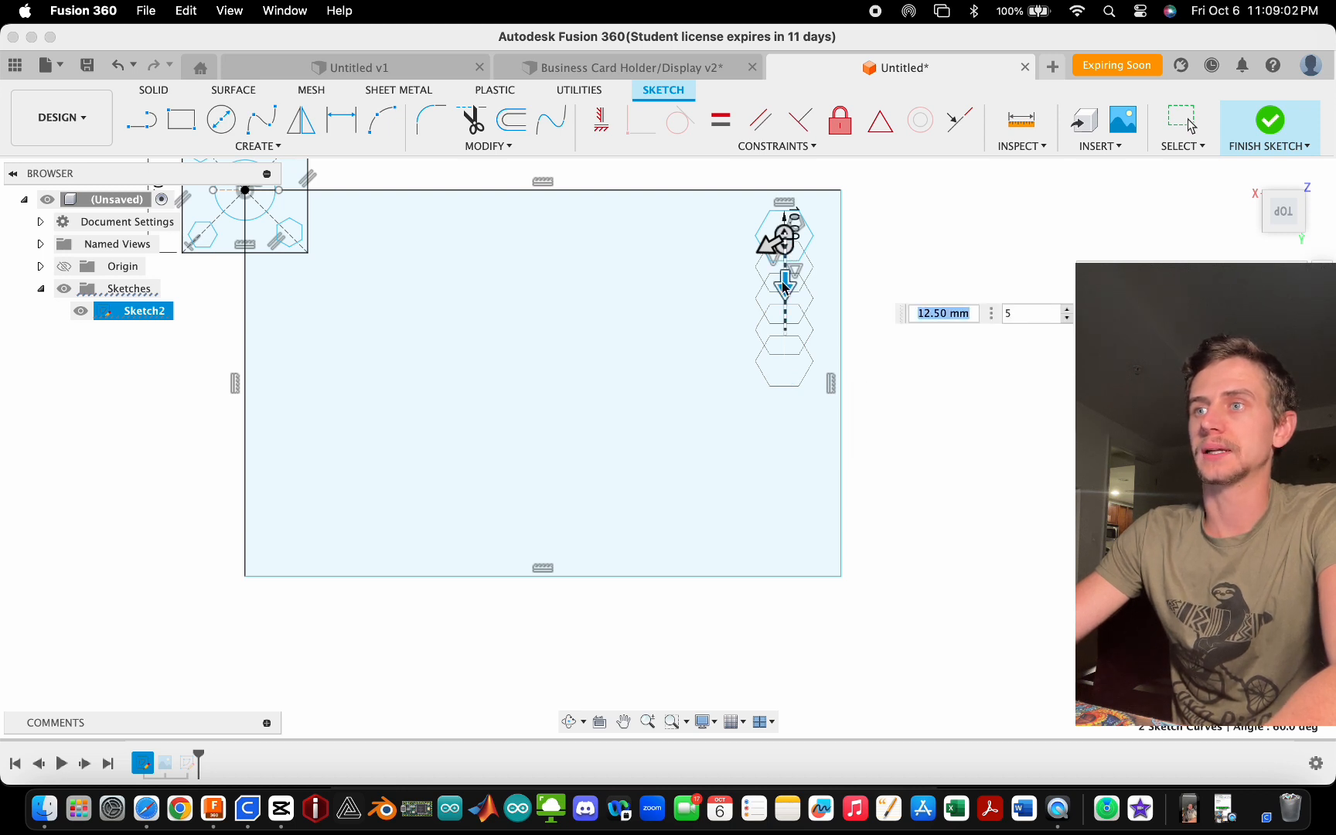
left_click_drag(783, 286, 783, 314)
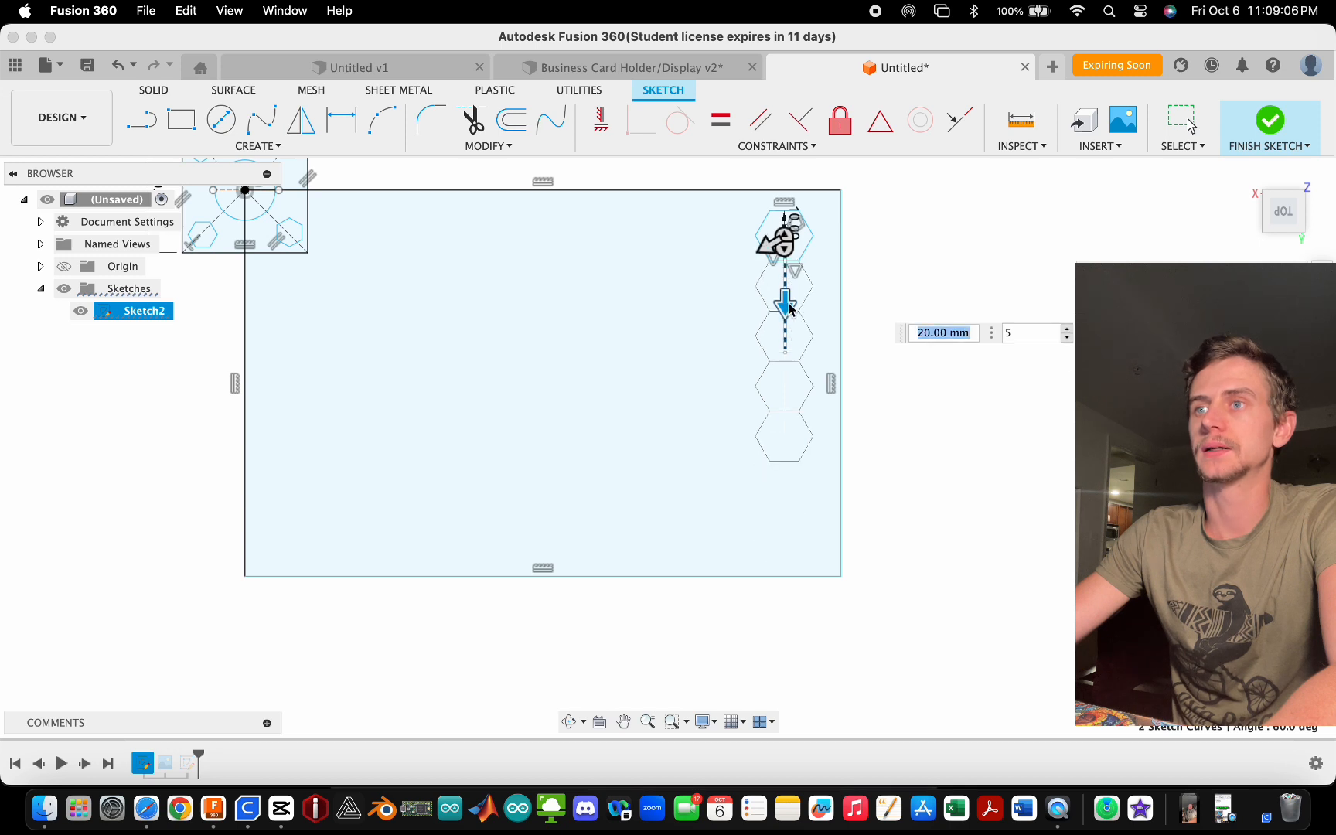
scroll(788, 309, "up", 10)
key("Tab")
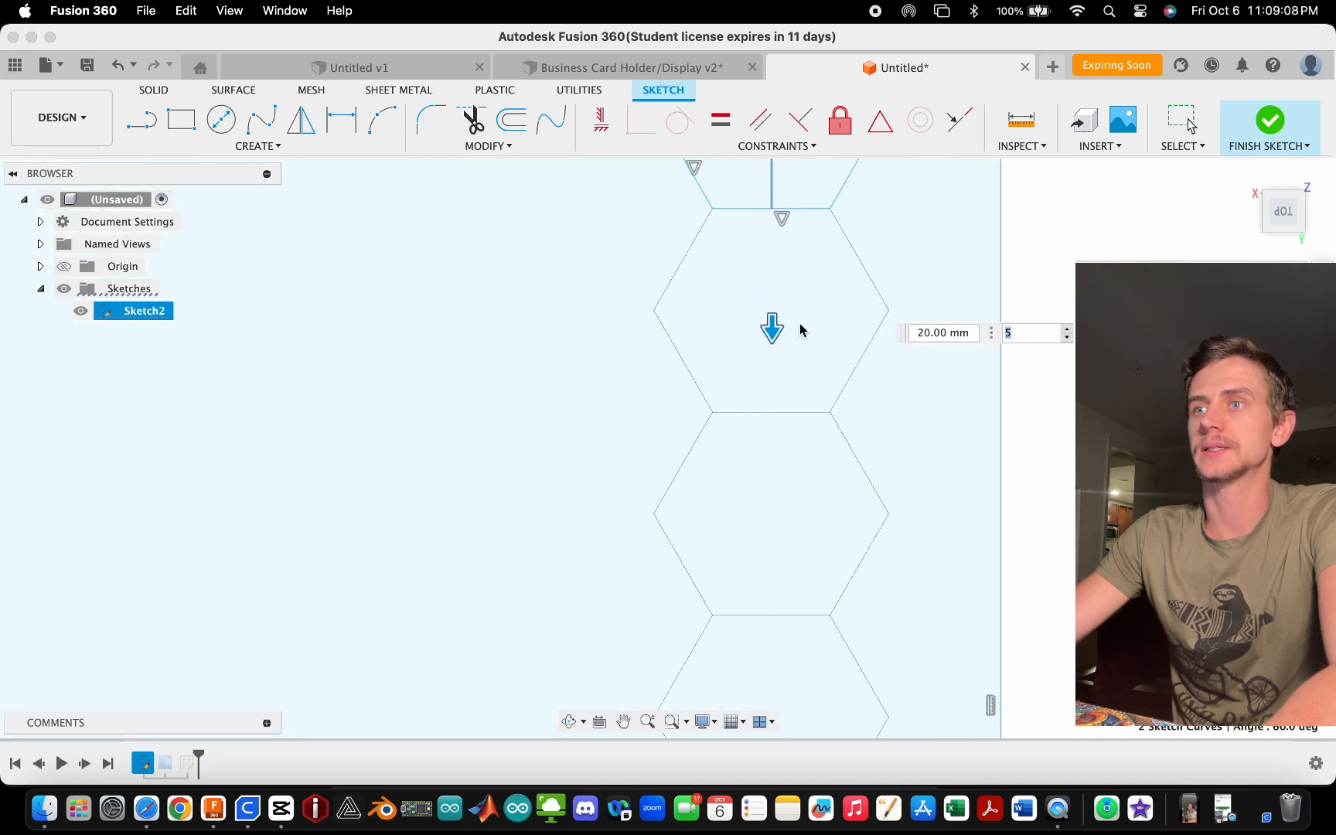
left_click_drag(779, 332, 776, 351)
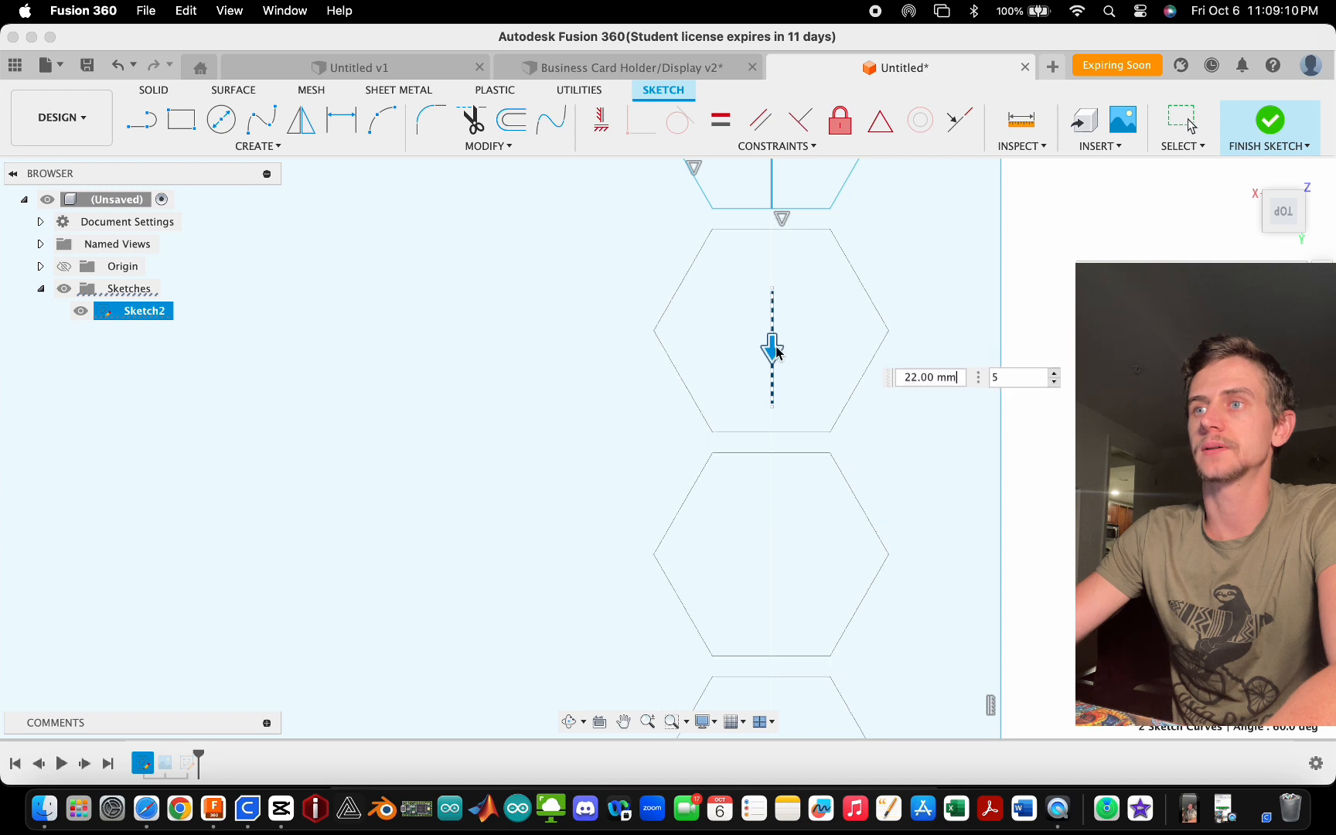
scroll(721, 416, "down", 2)
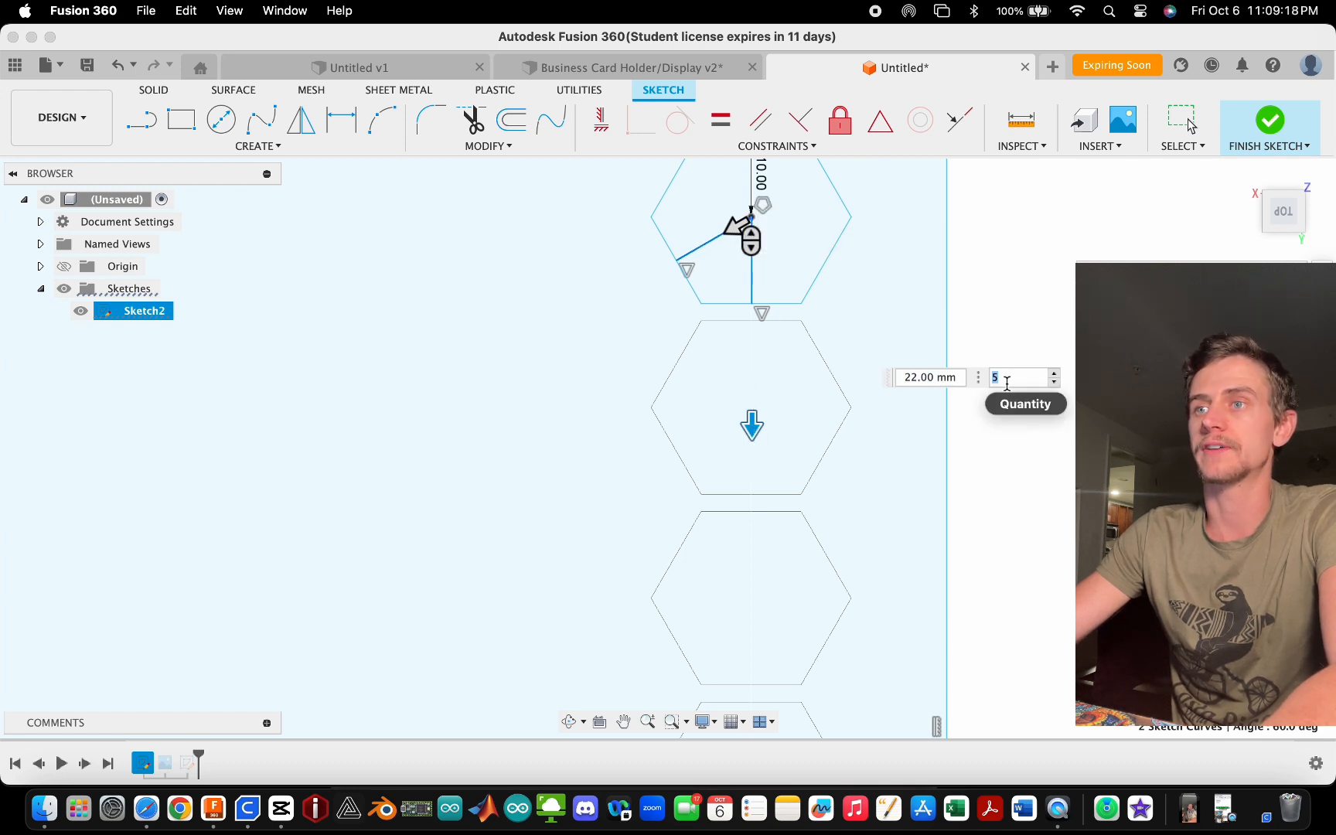
scroll(671, 411, "down", 5)
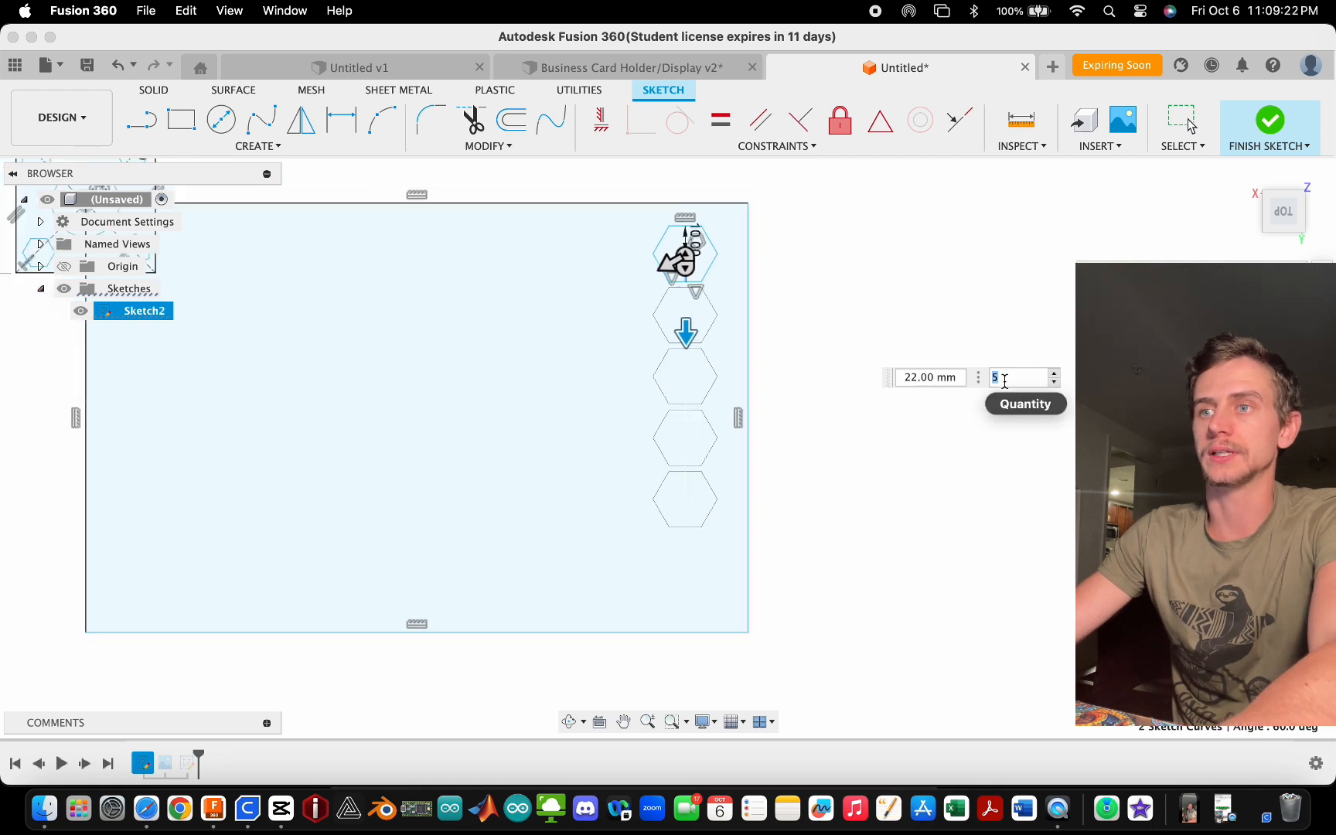
type("6")
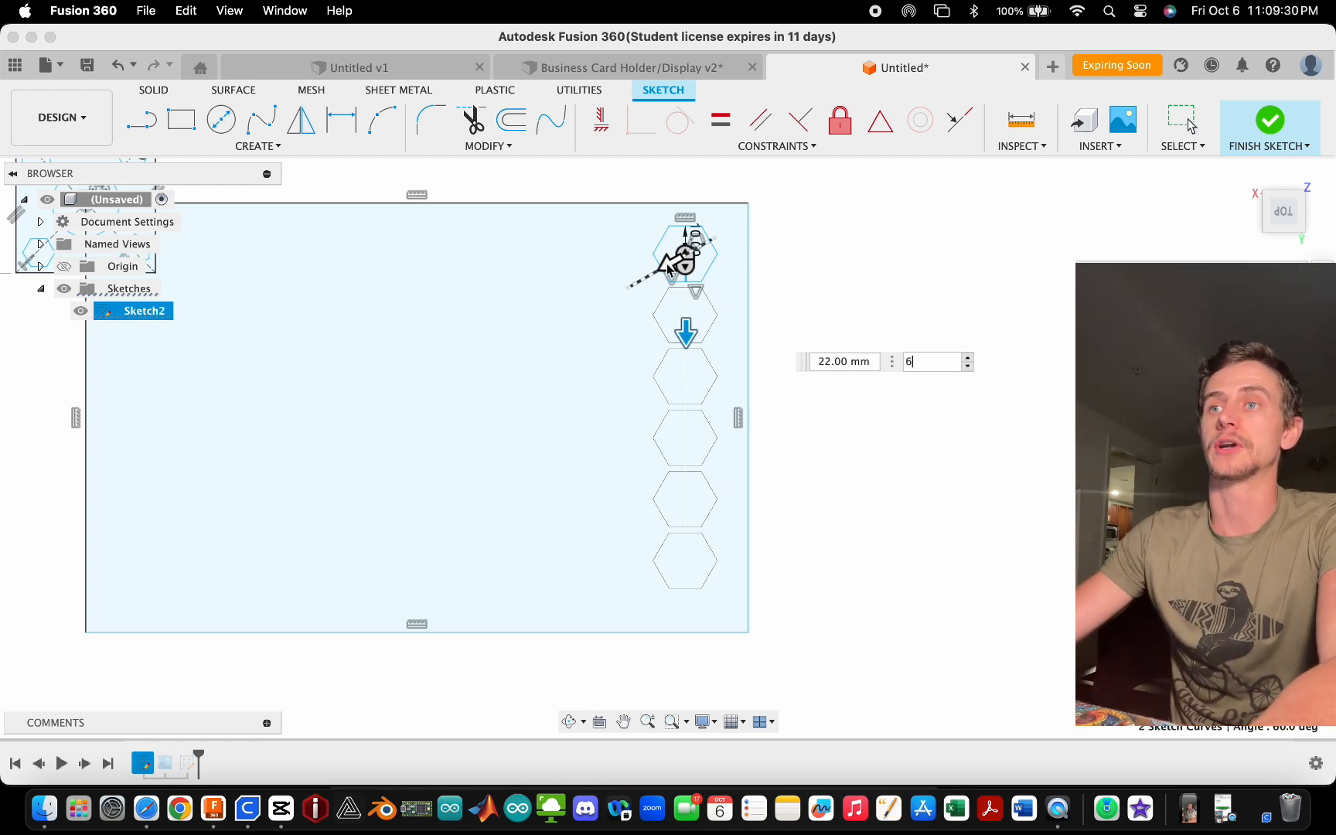
- Use the diagonal line as the second pattern direction, spacing the copies about 24 mm
left_click(668, 266)
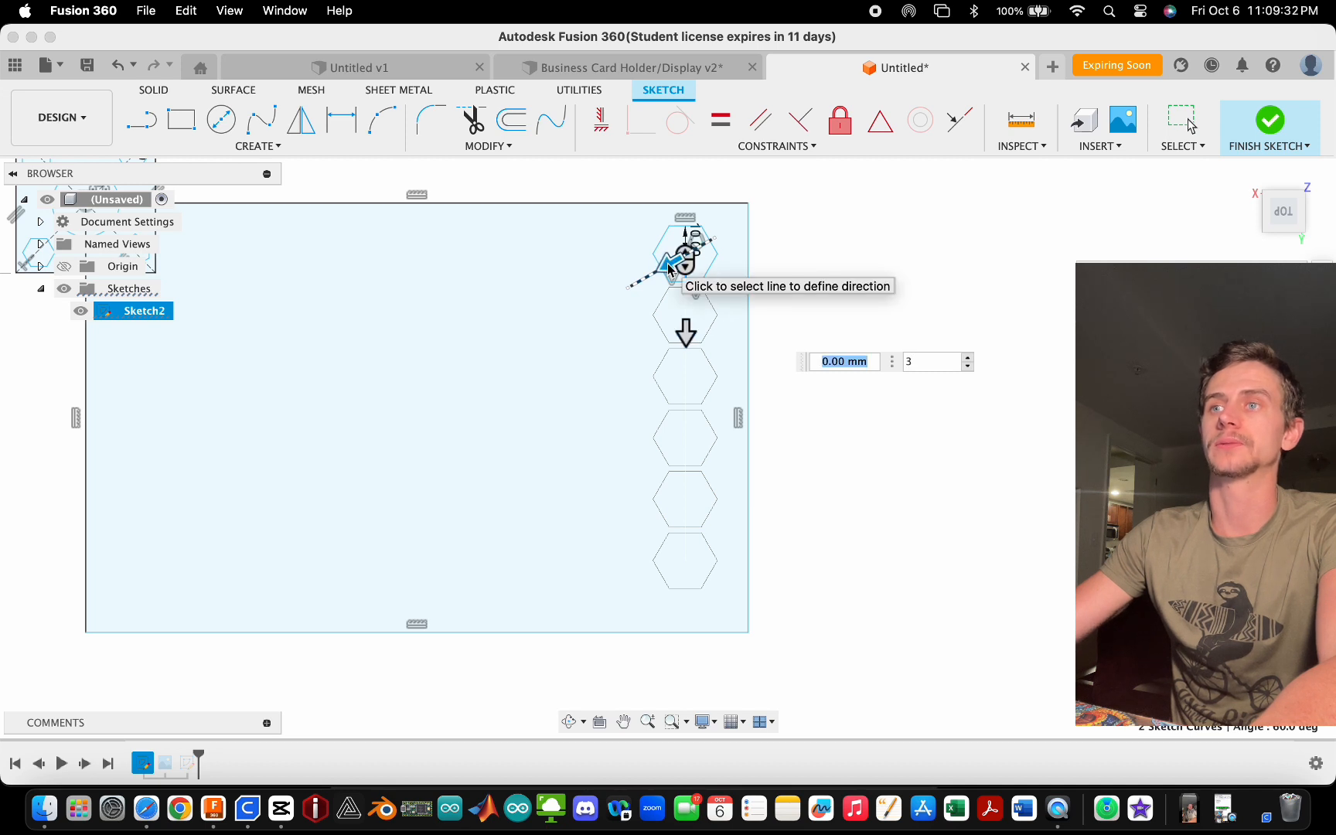
key("Tab")
scroll(532, 339, "up", 2)
scroll(532, 339, "down", 3)
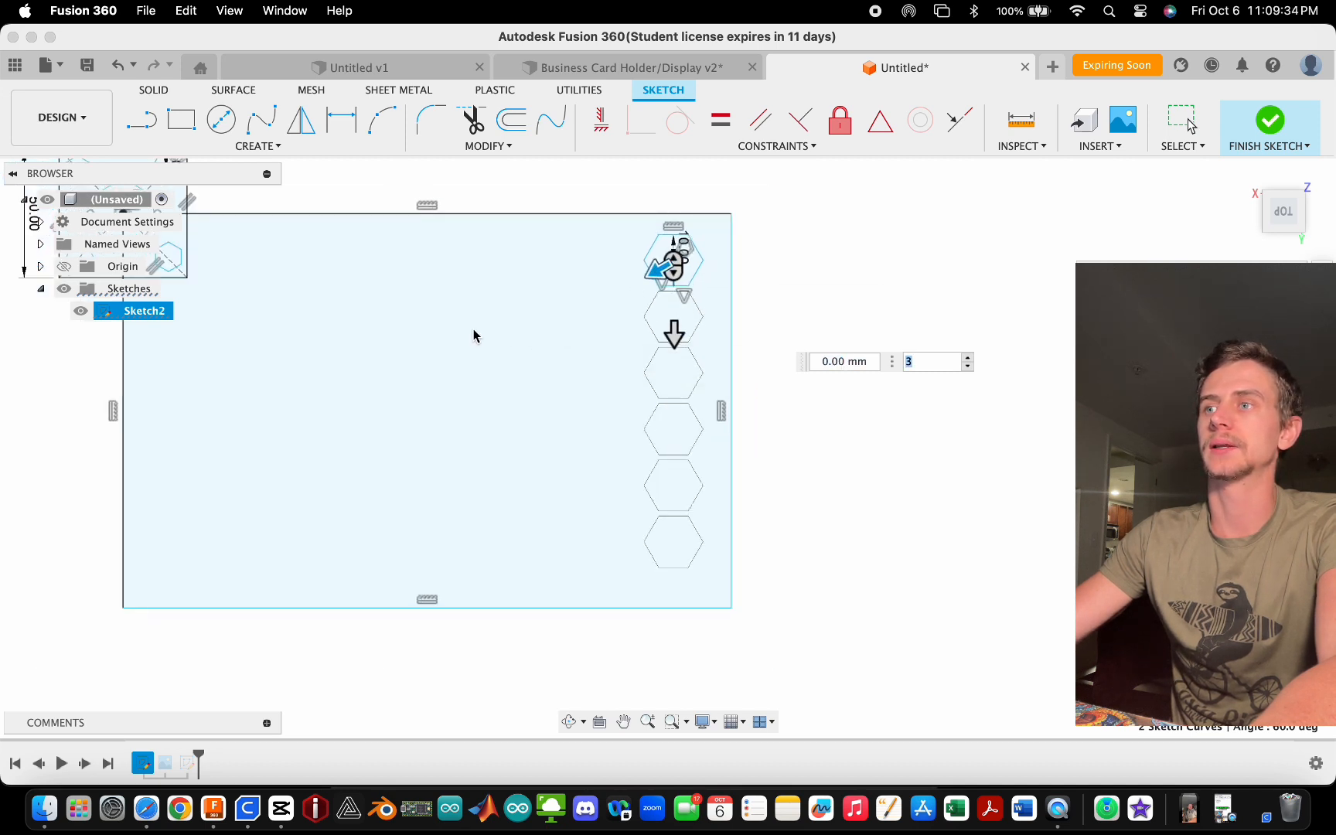
scroll(474, 334, "up", 1)
key("Tab")
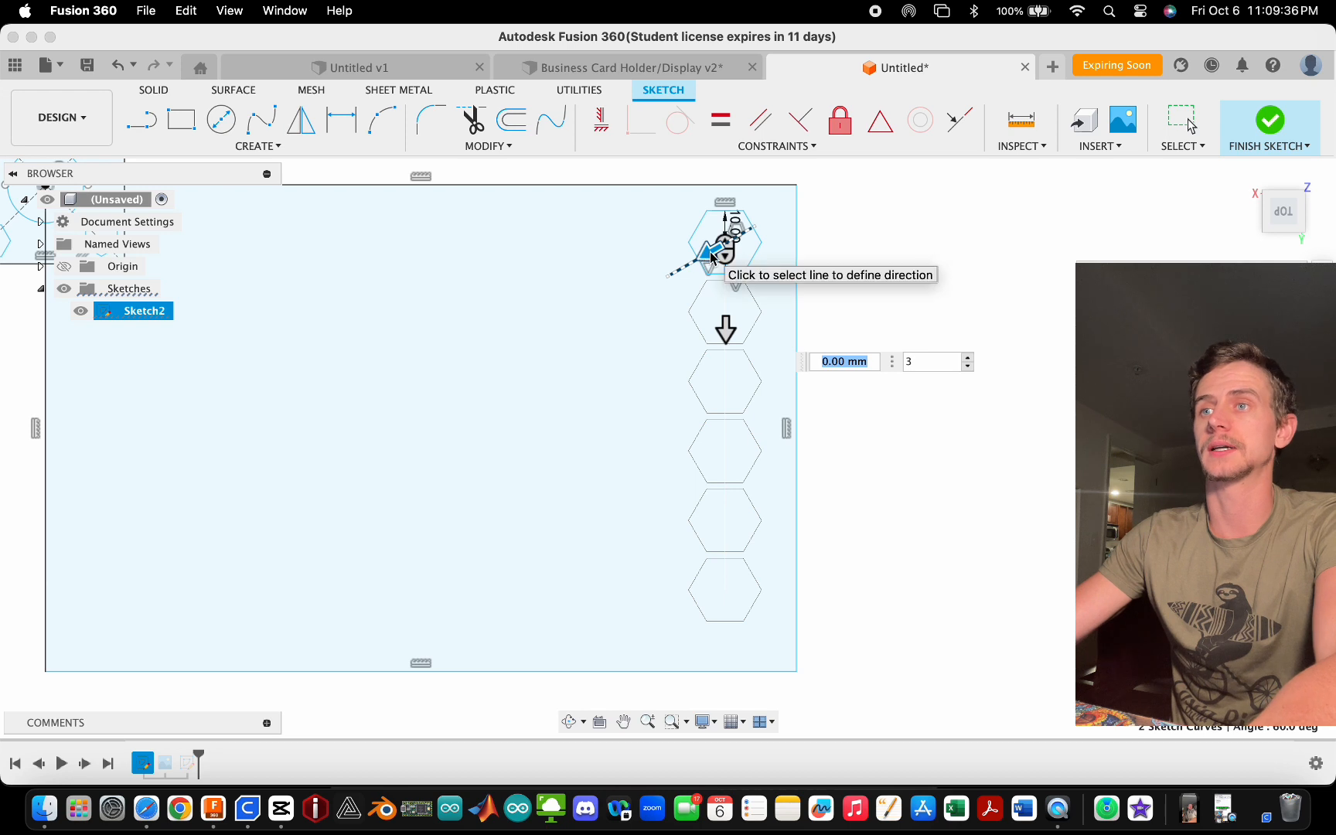
left_click_drag(709, 255, 644, 284)
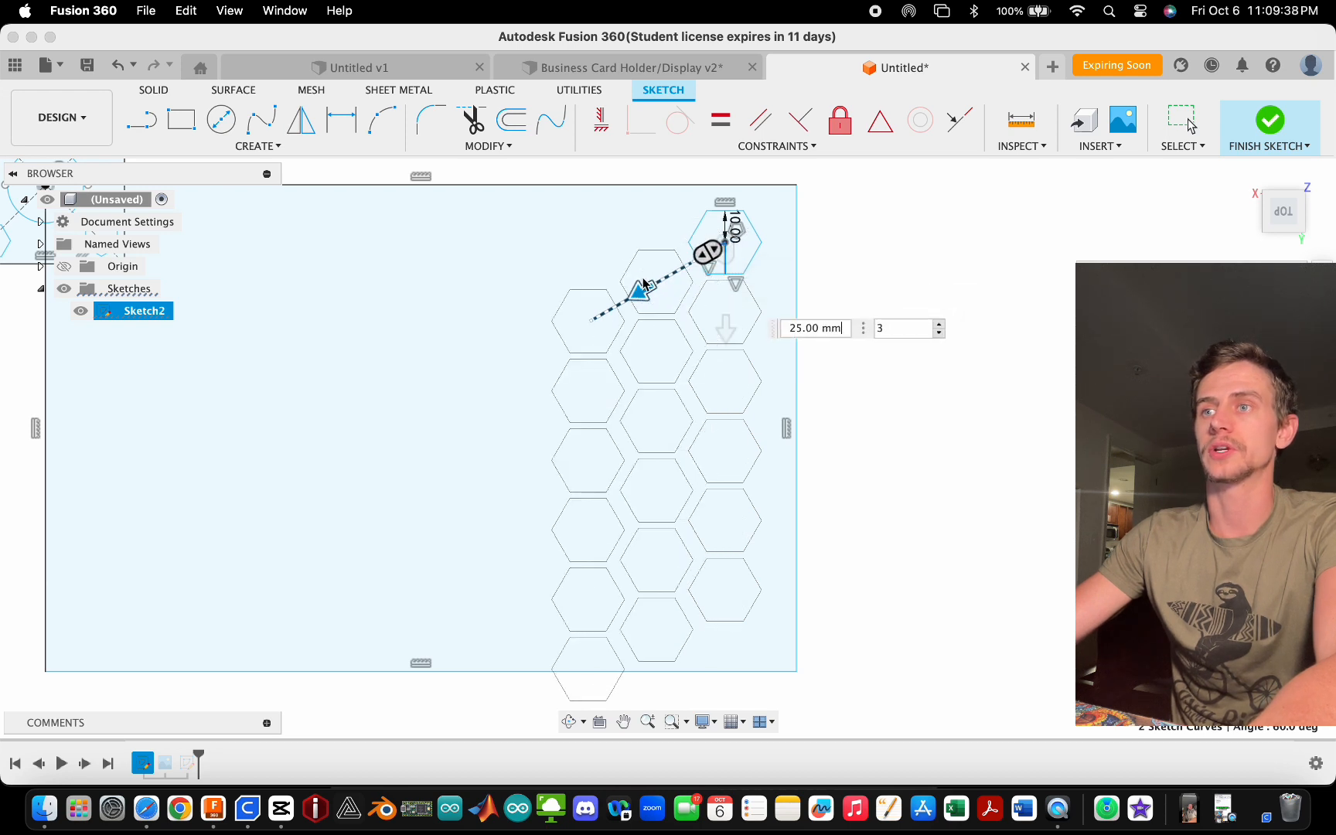
key("Tab")
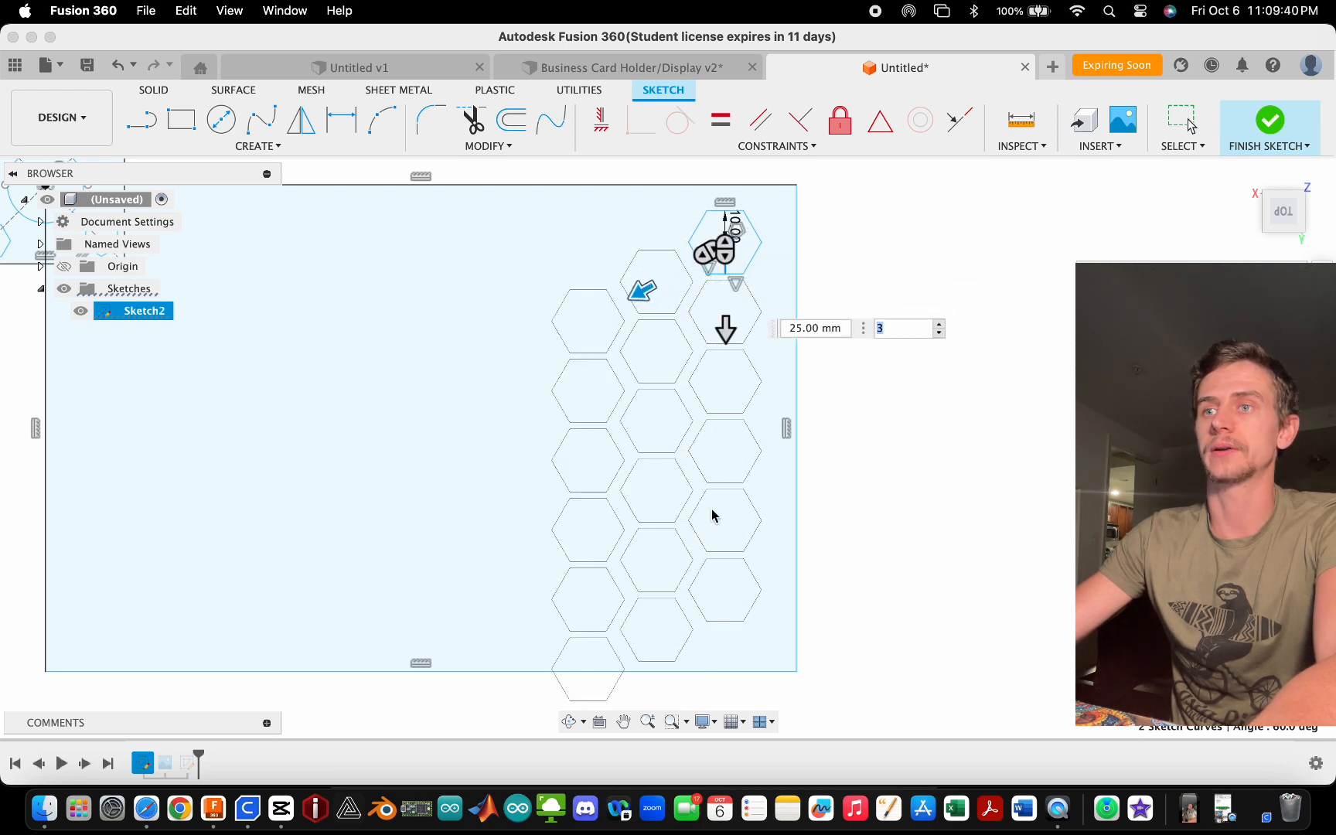
scroll(641, 294, "up", 5)
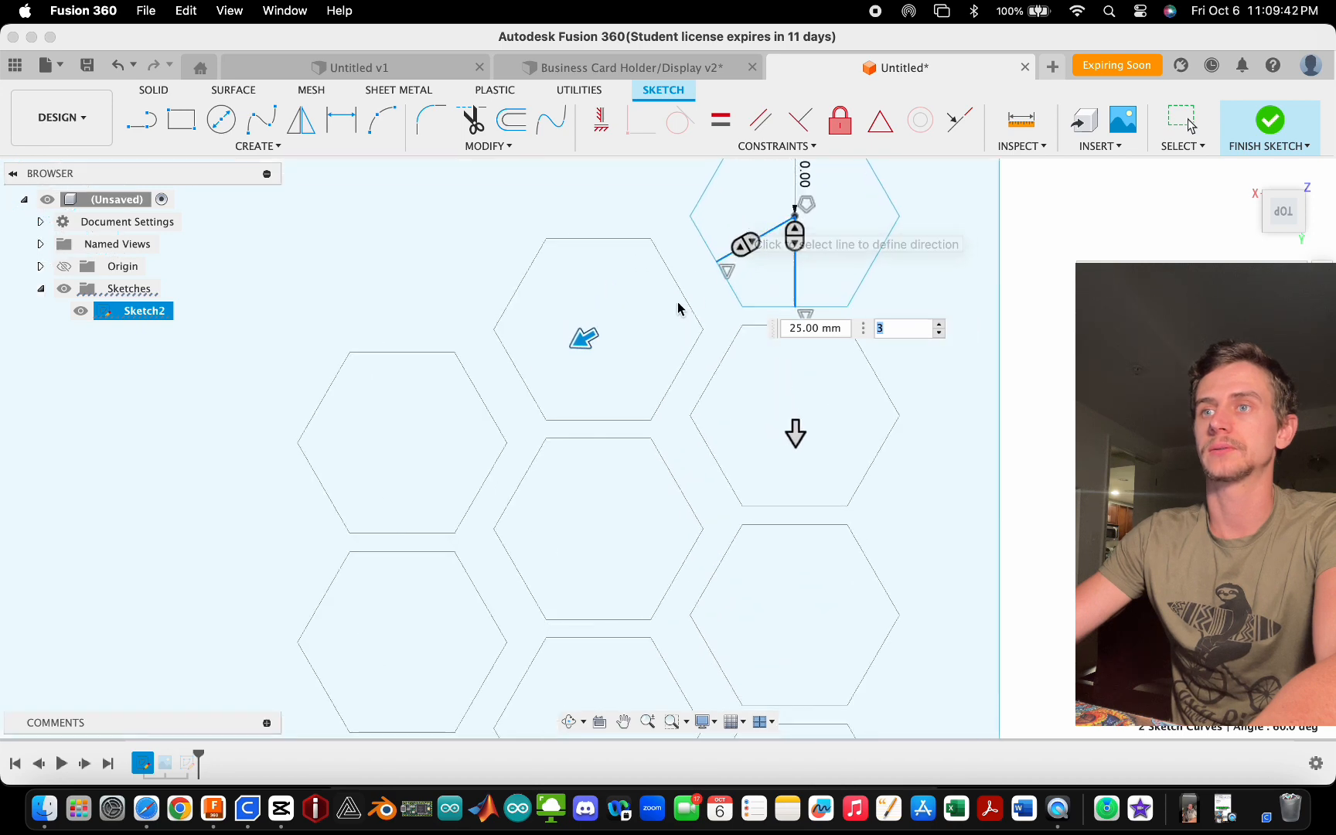
key("Tab")
left_click_drag(582, 350, 590, 341)
key("Tab")
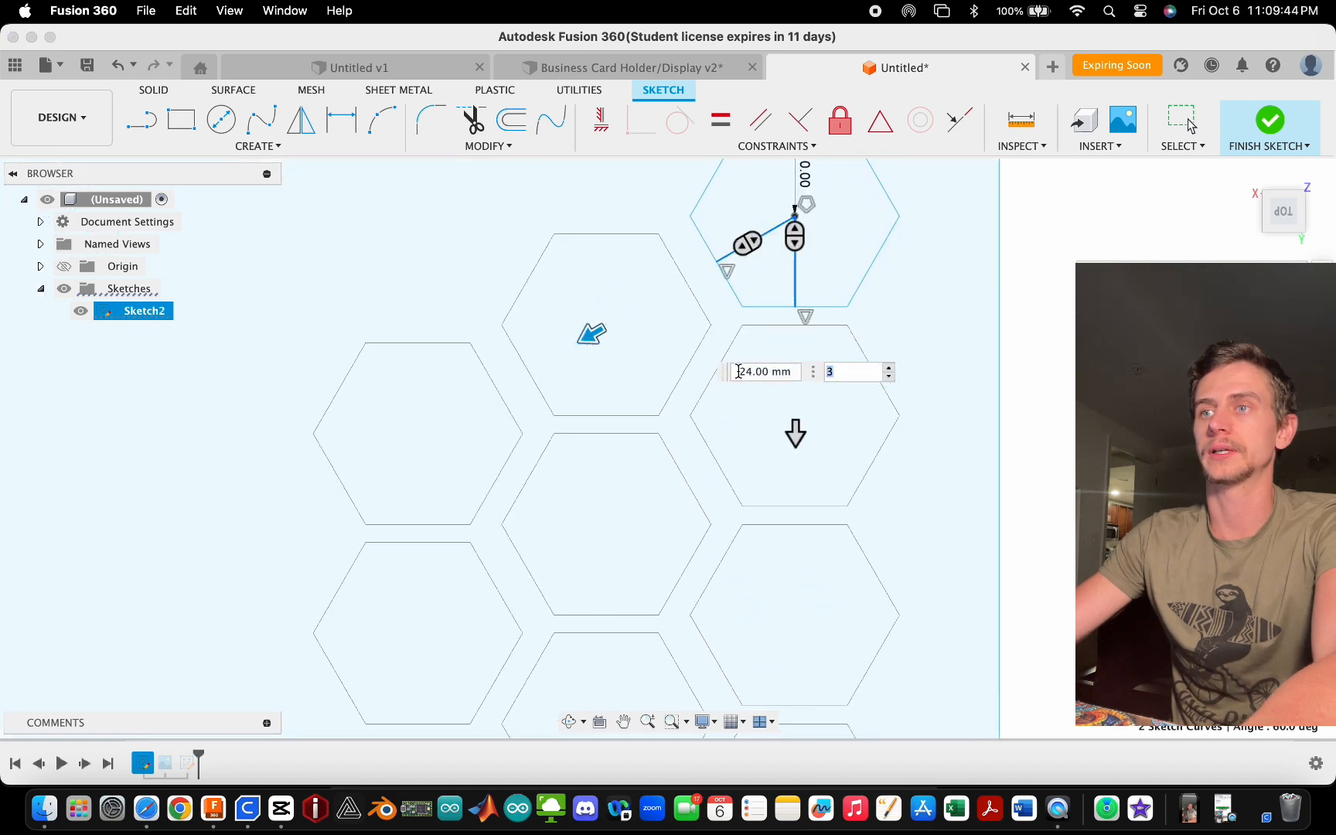
- Correct the diagonal spacing to 22 mm and set the second-direction quantity to 2
left_click(754, 373)
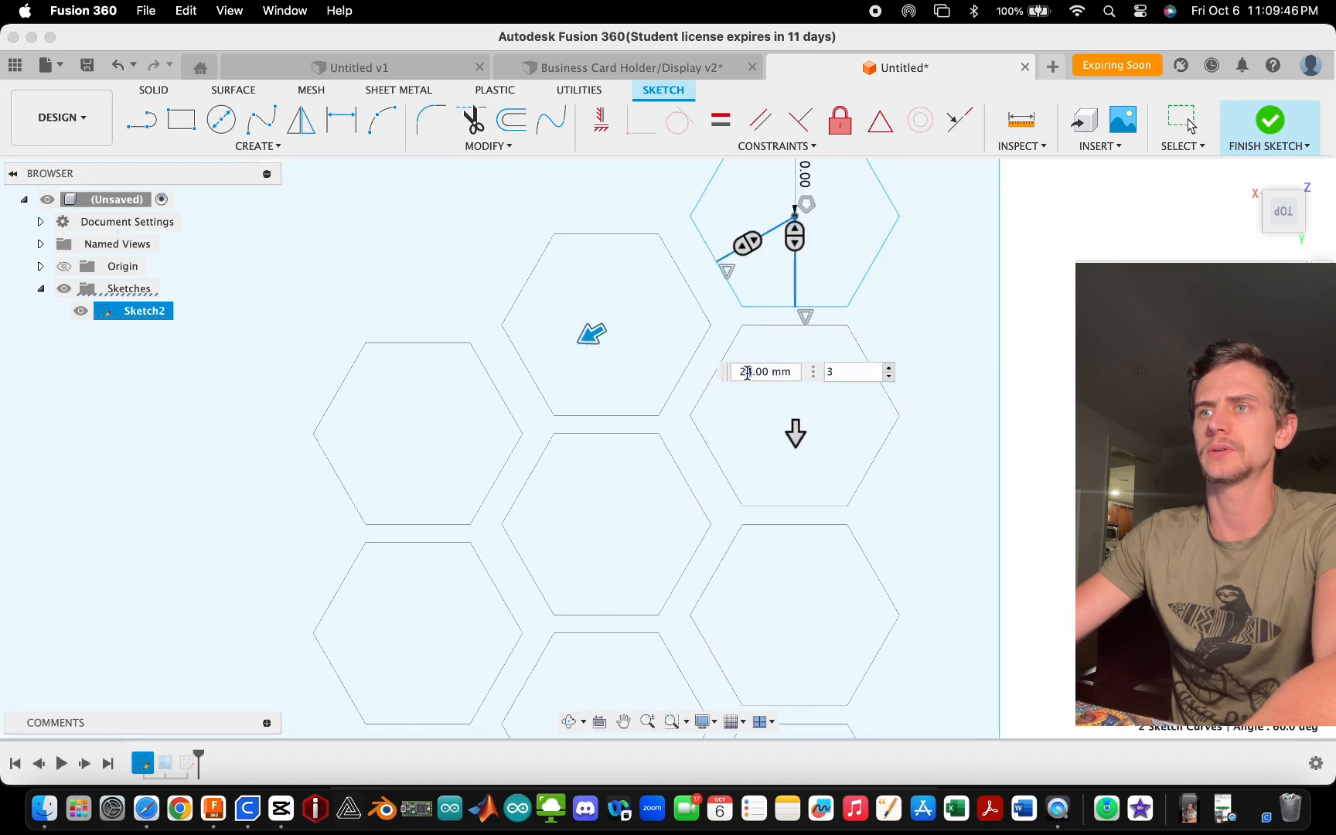
key("BackSpace")
type("2")
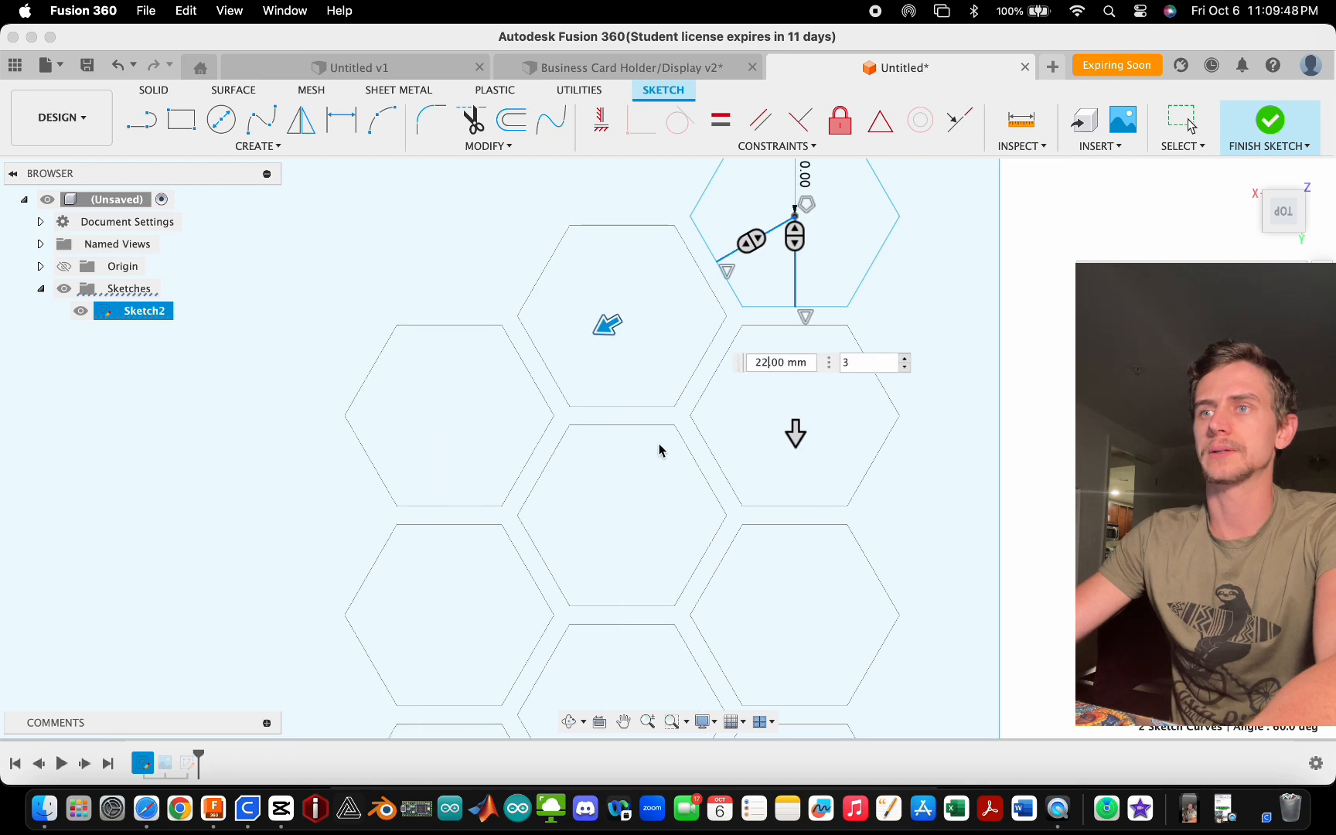
scroll(659, 450, "up", 3)
scroll(707, 506, "down", 10)
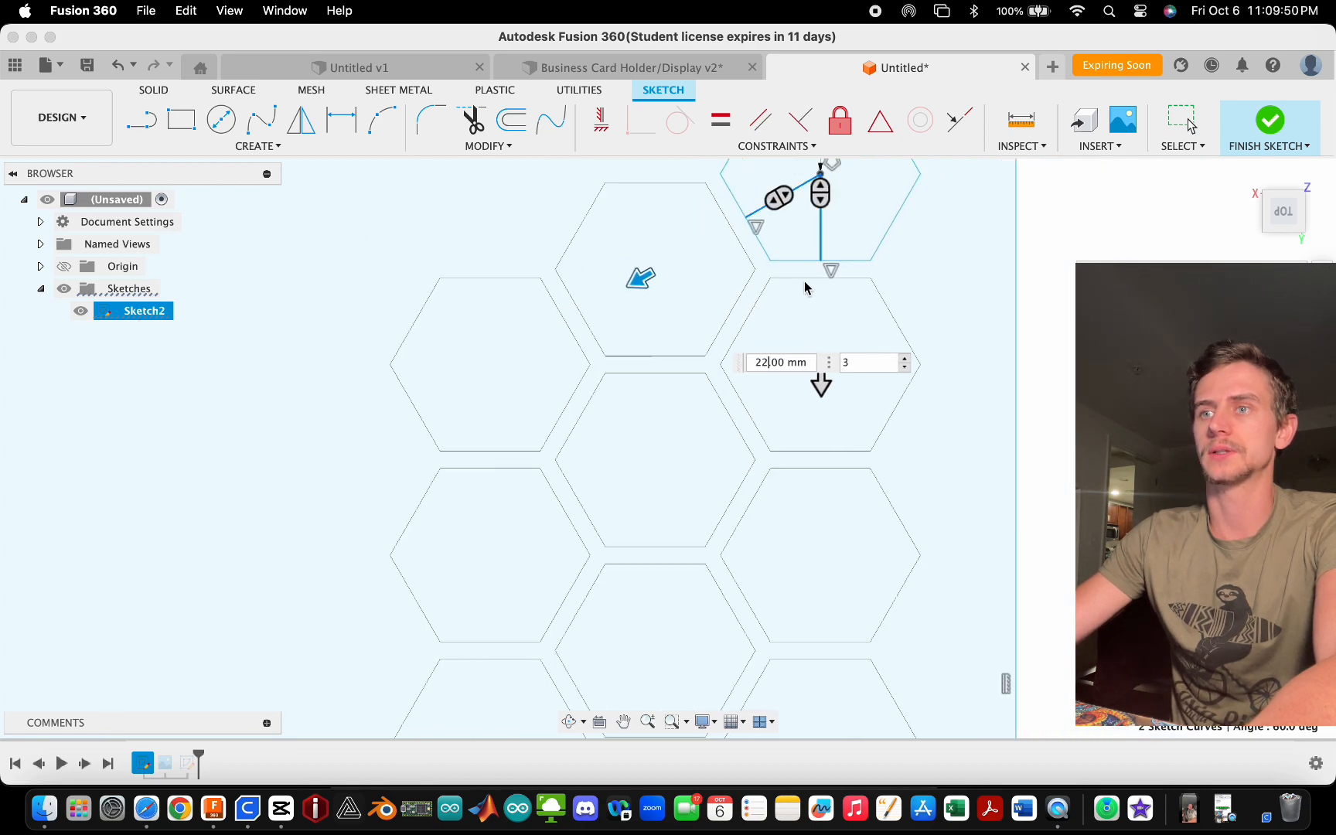
scroll(545, 385, "up", 2)
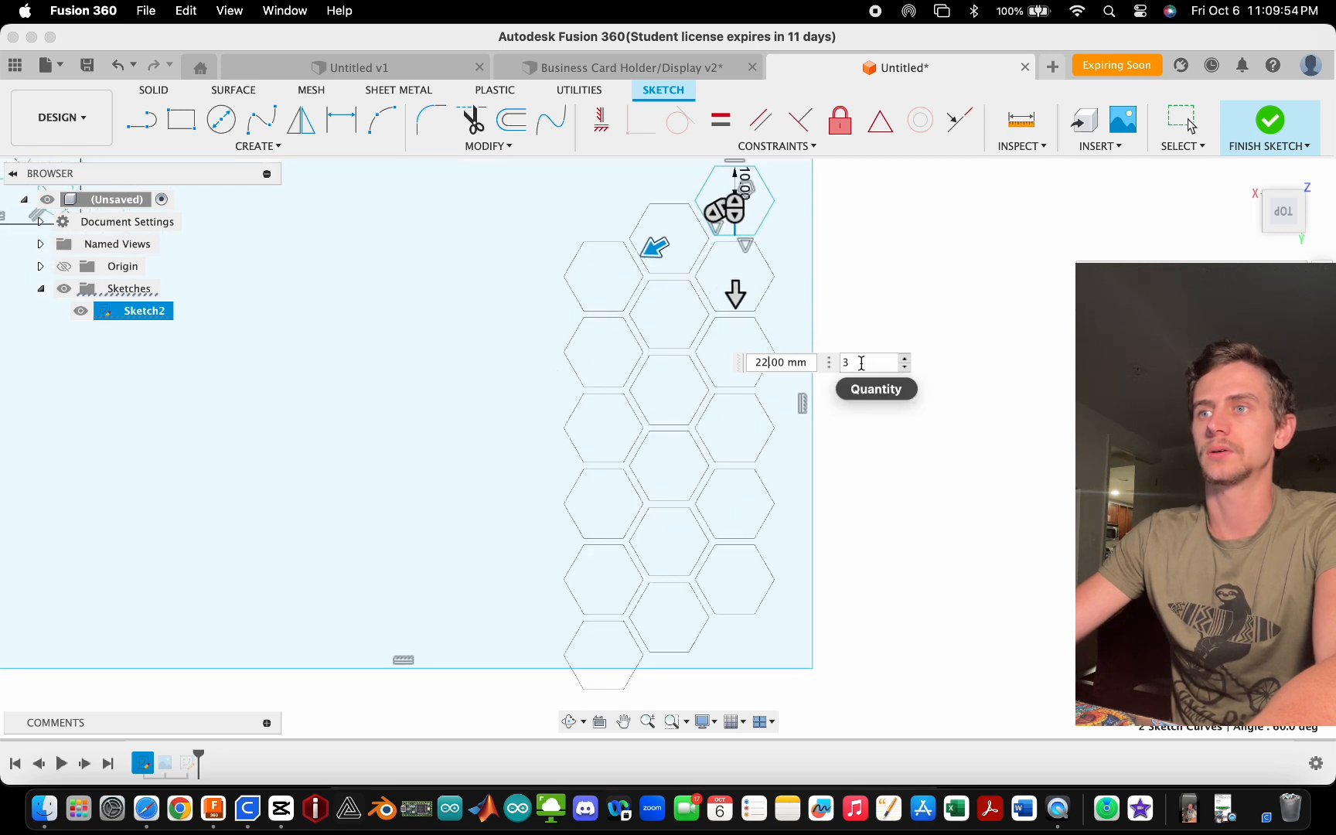
type("2")
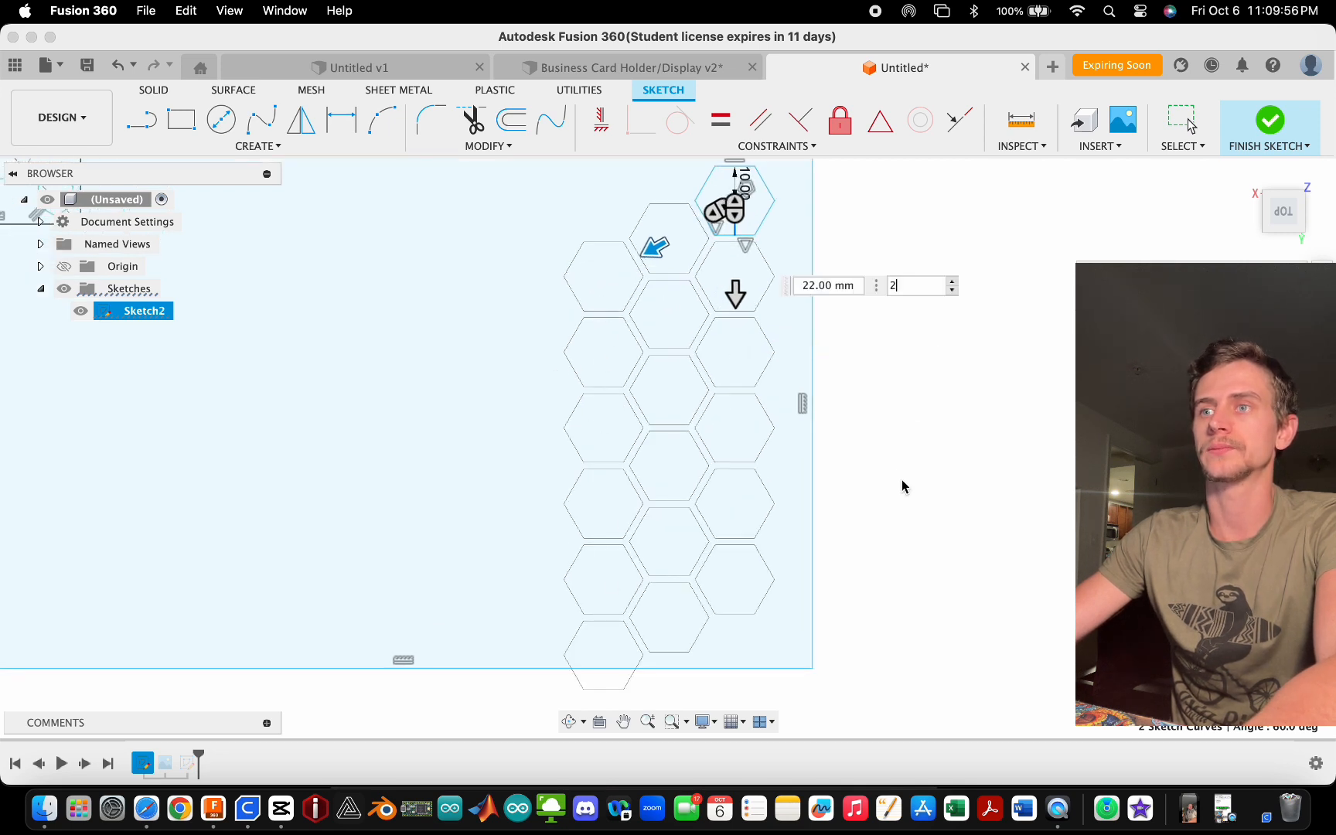
scroll(750, 484, "down", 3)
scroll(647, 347, "up", 2)
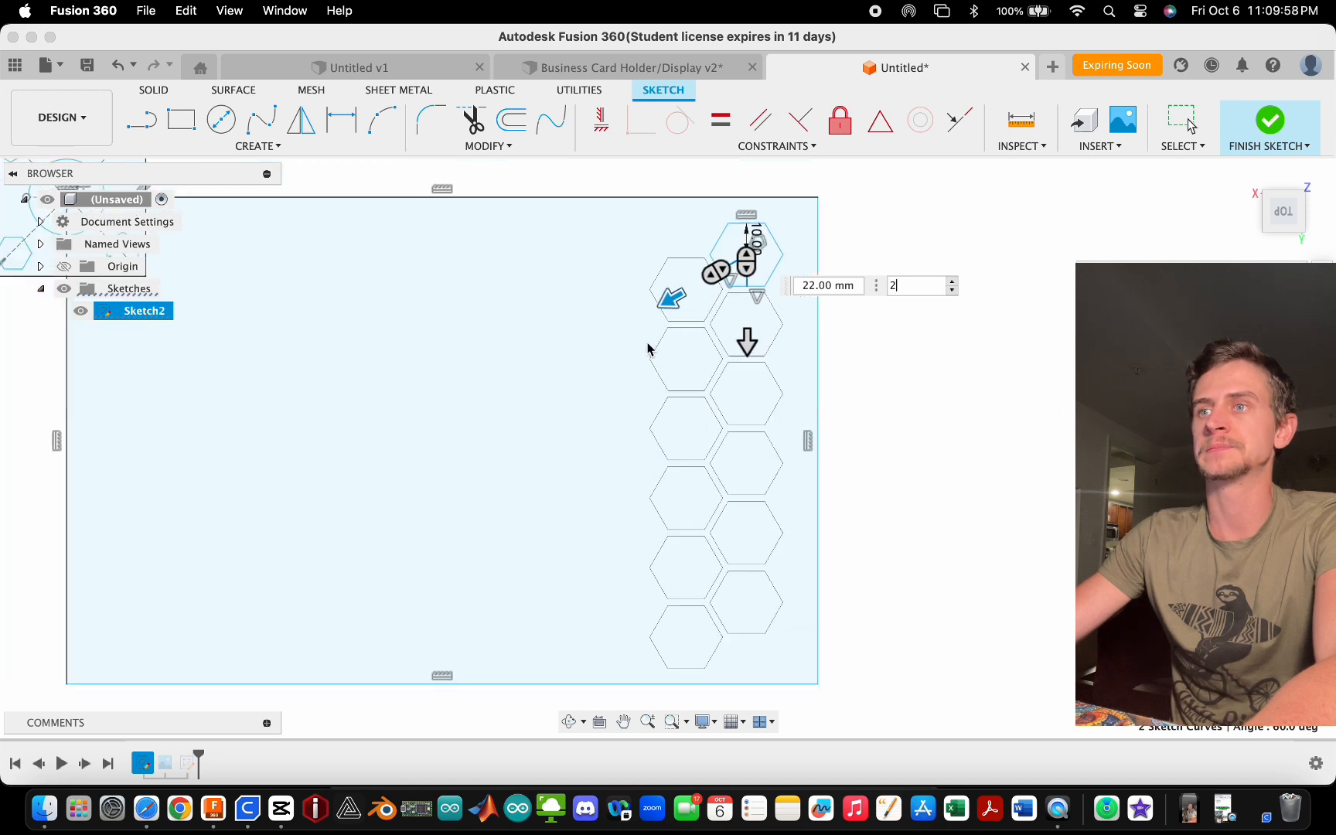
scroll(758, 520, "down", 2)
scroll(725, 531, "up", 2)
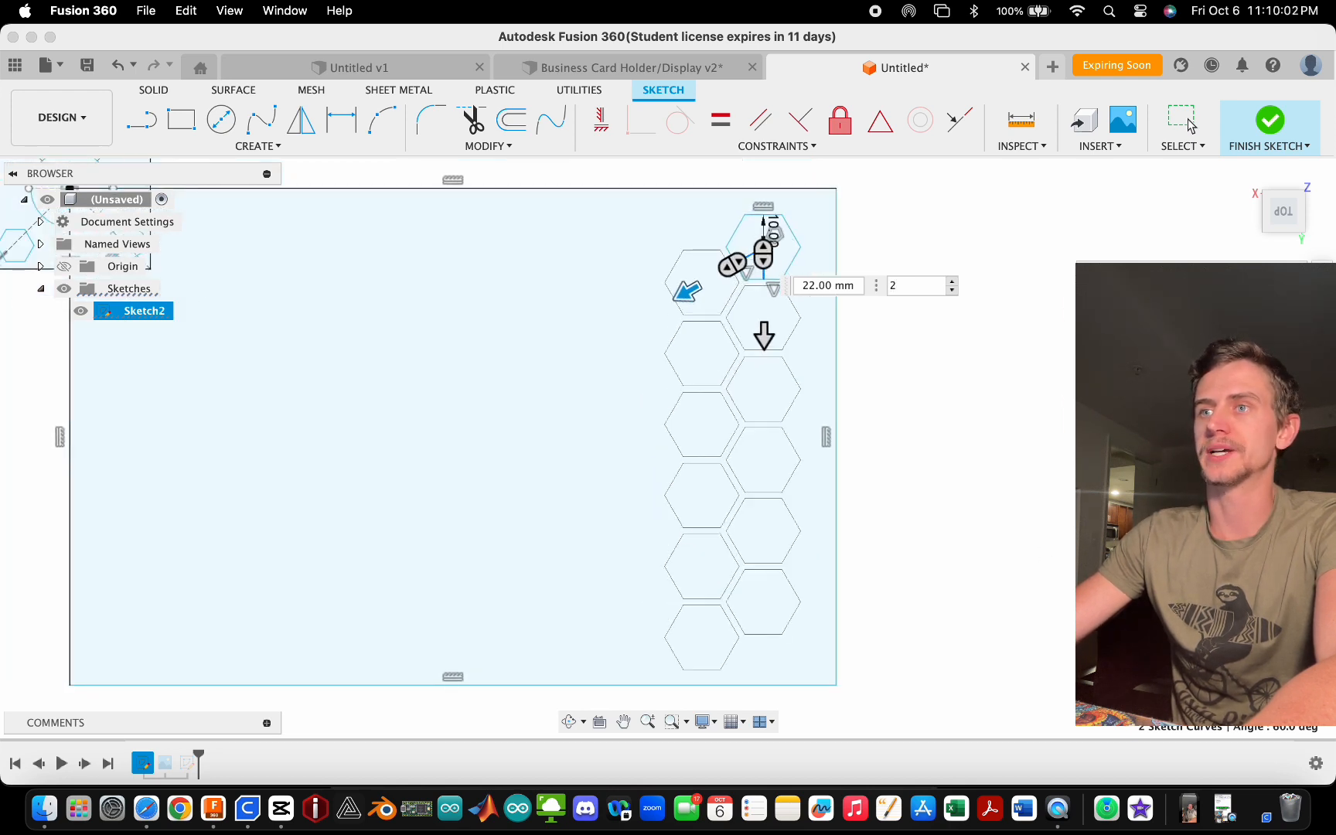
scroll(564, 370, "down", 2)
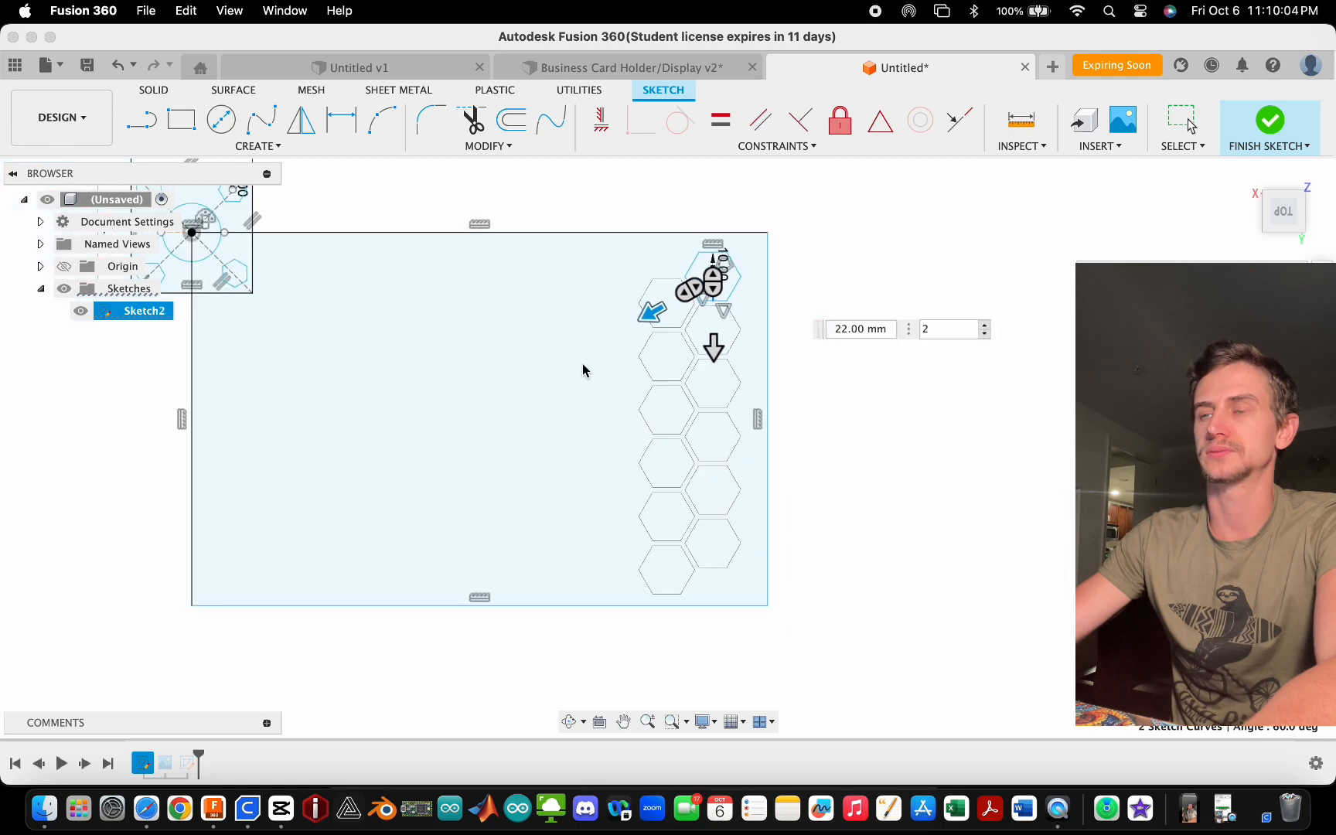
scroll(731, 348, "up", 1)
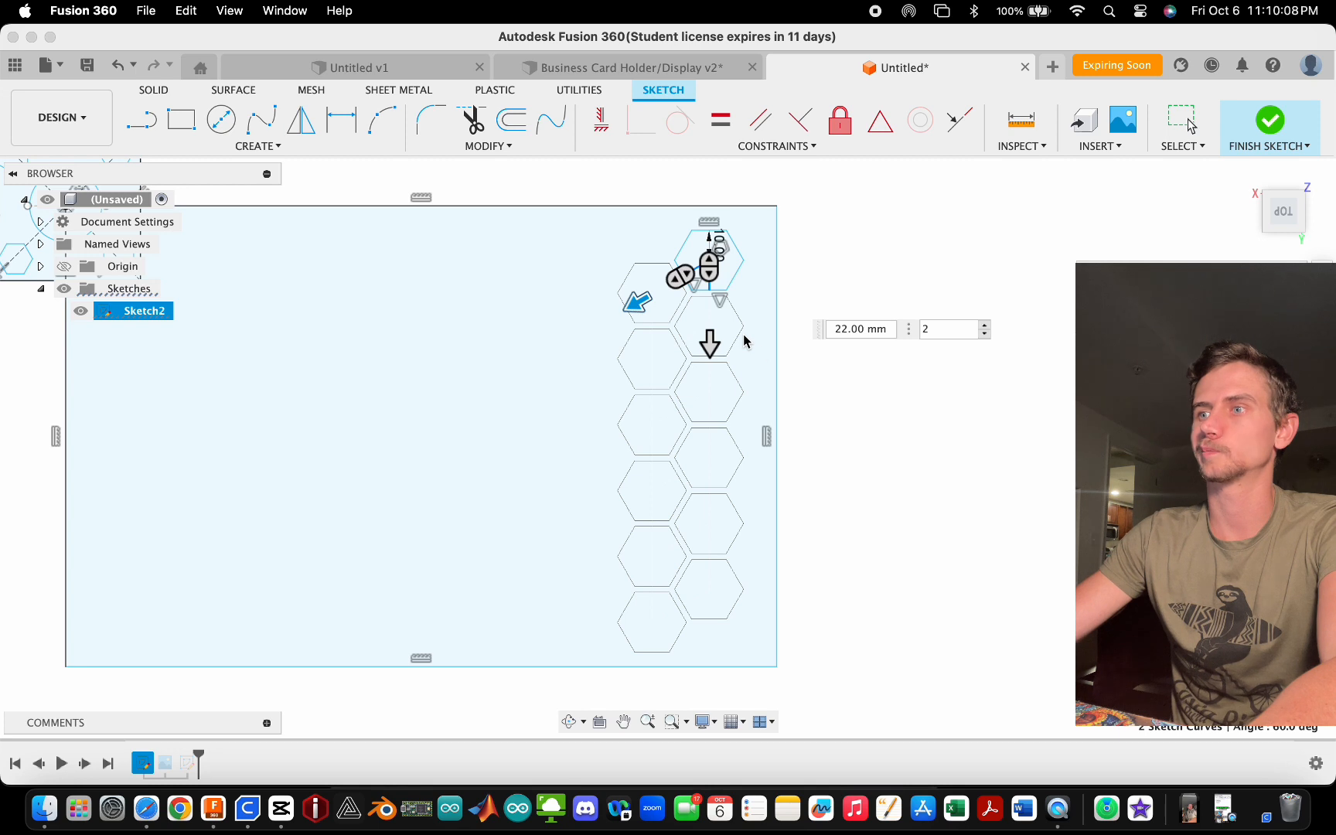
- Keep the pattern extending in one direction only and confirm the hexagon pattern
left_click(1237, 594)
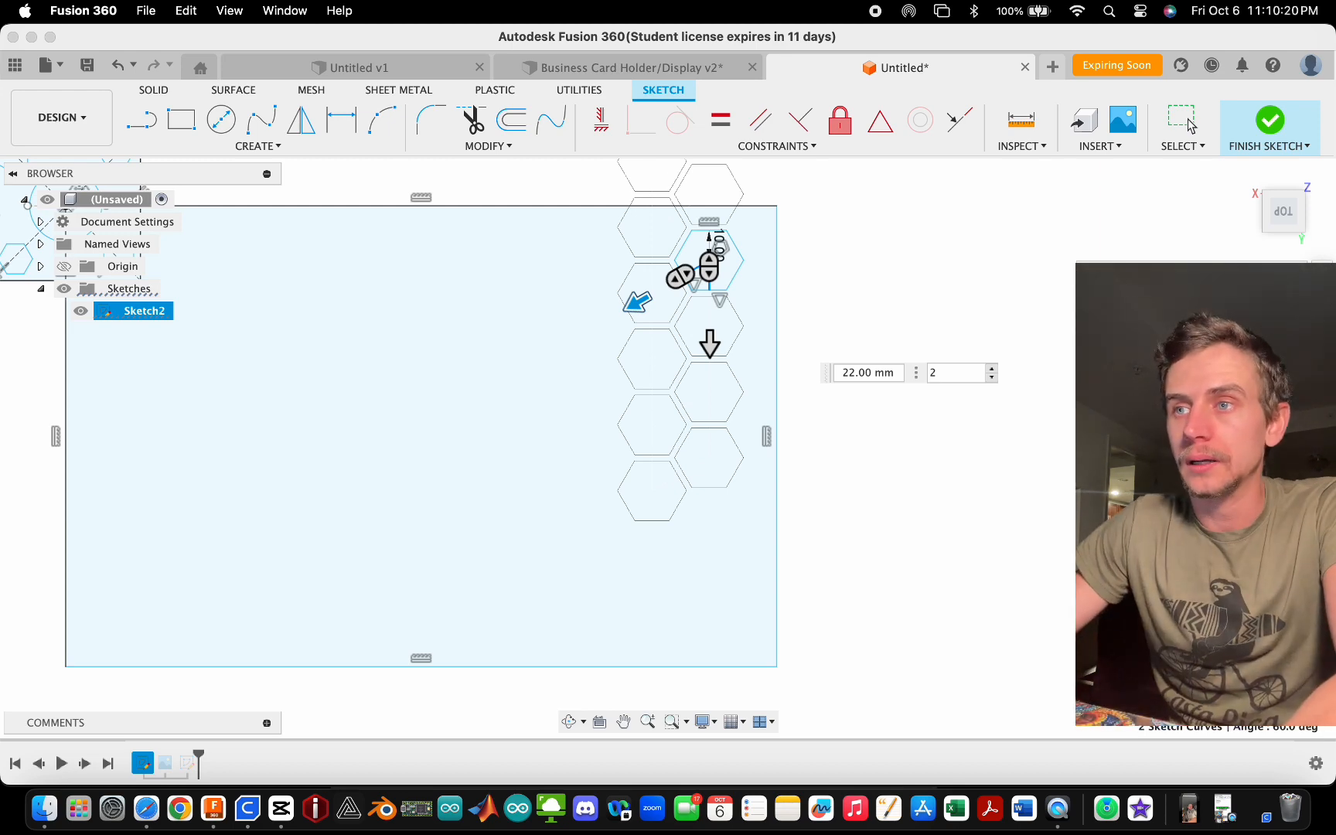
scroll(850, 580, "down", 3)
scroll(755, 448, "up", 3)
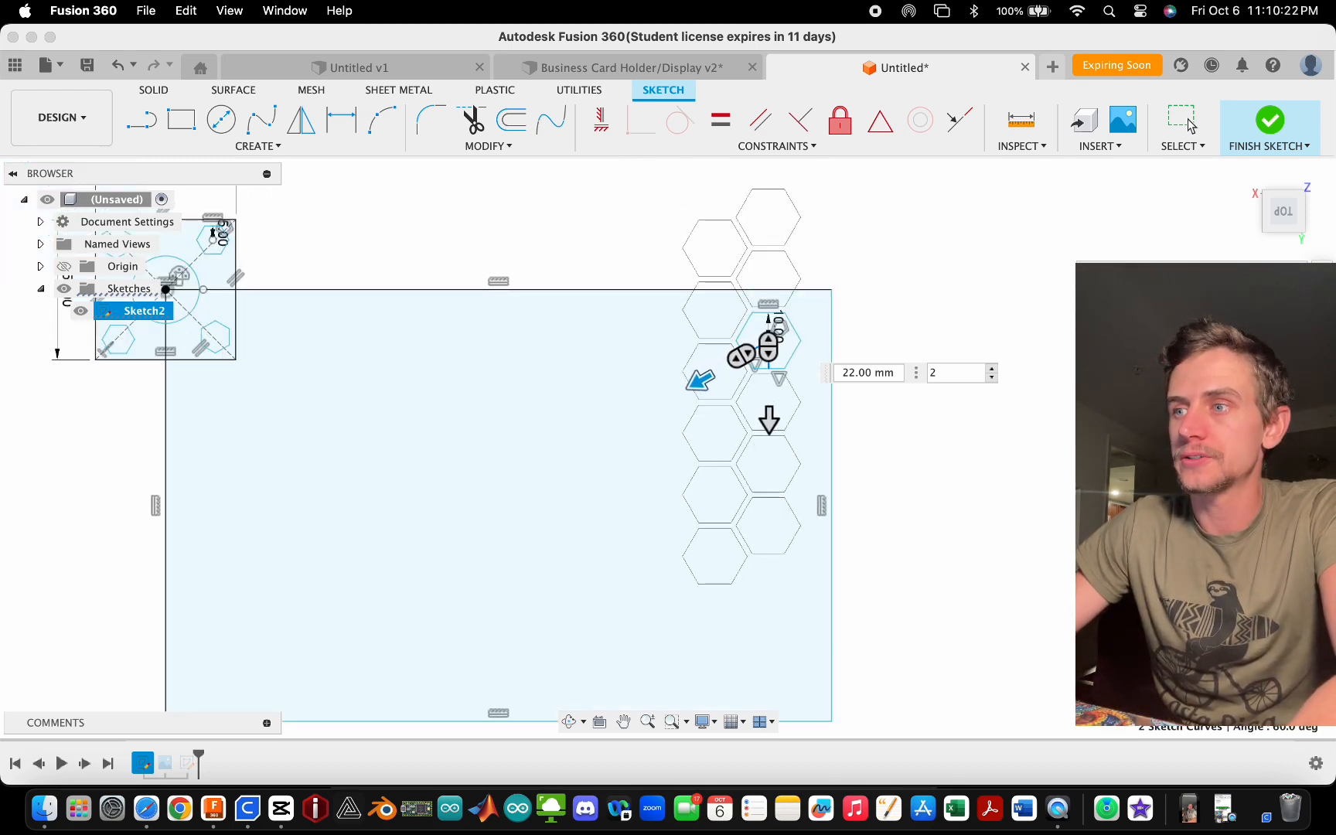
left_click(1229, 574)
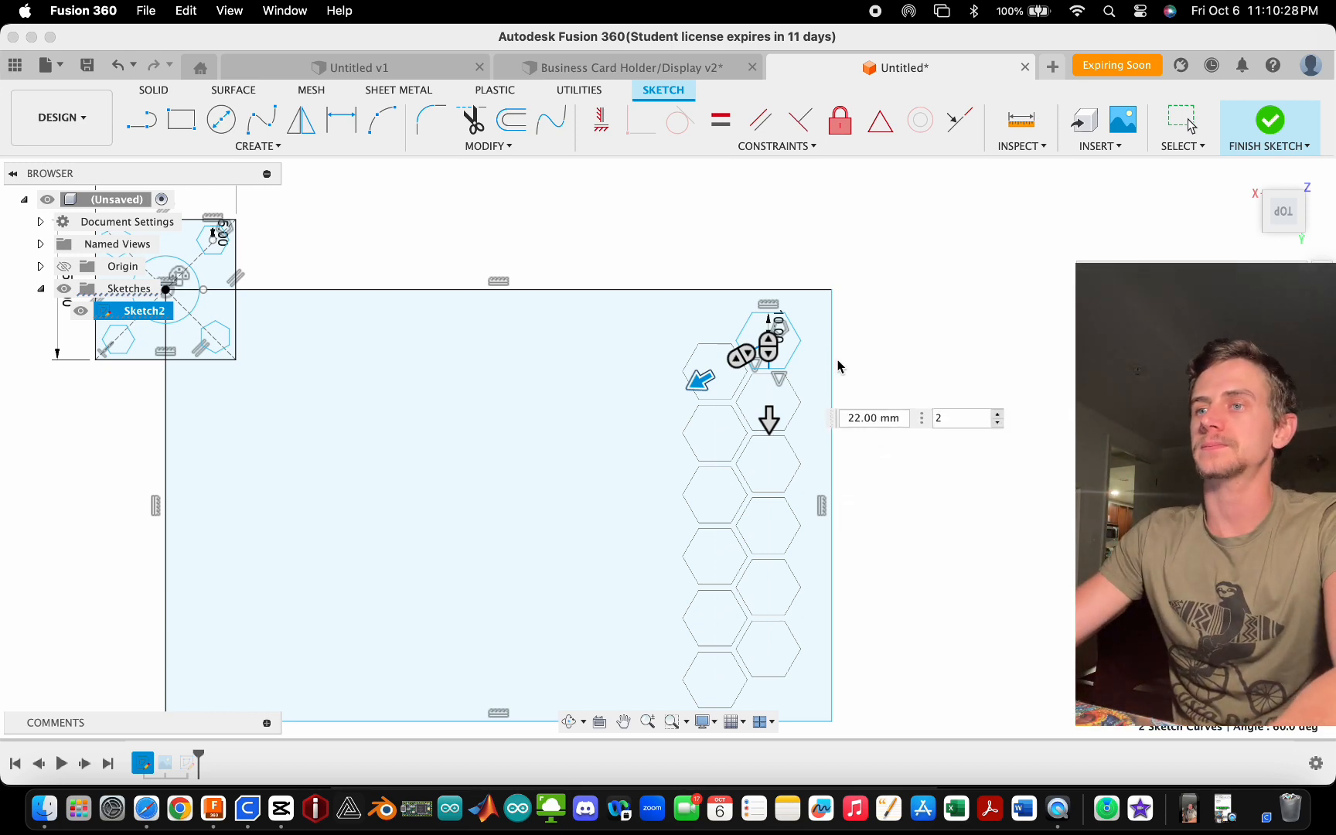
scroll(839, 366, "down", 2)
scroll(799, 511, "up", 4)
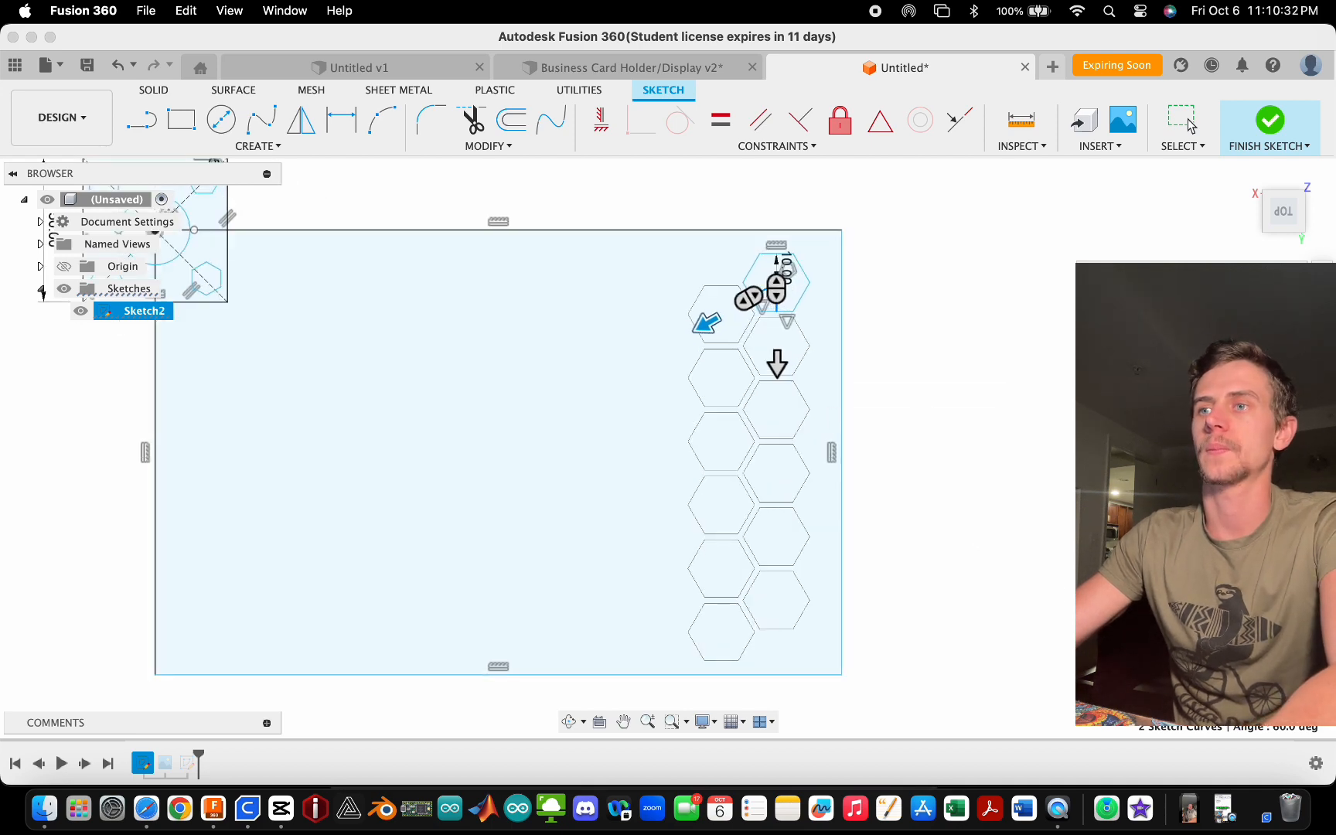
left_click(1229, 564)
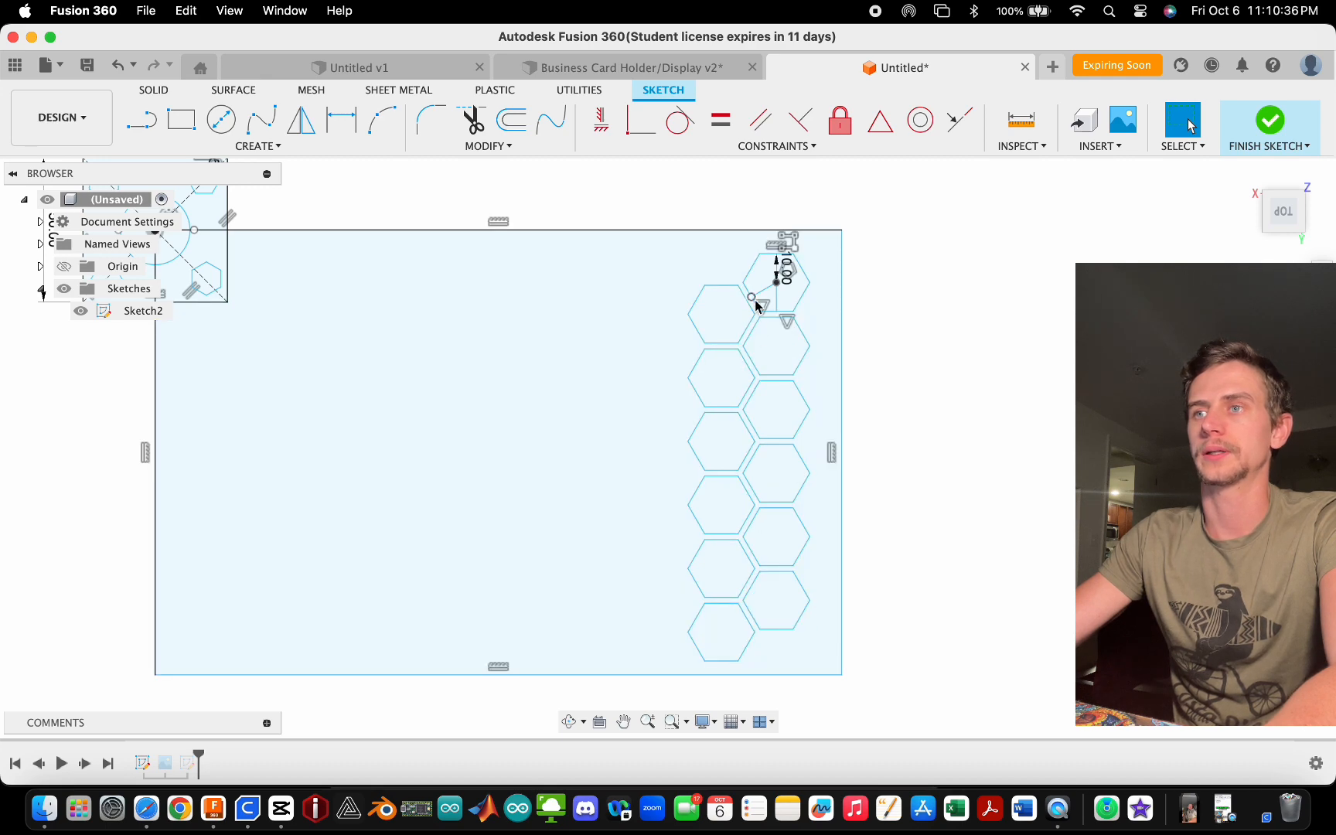
- Try dimensioning the rectangle's top edge and corner, cancelling the 237.516 width
left_click(263, 149)
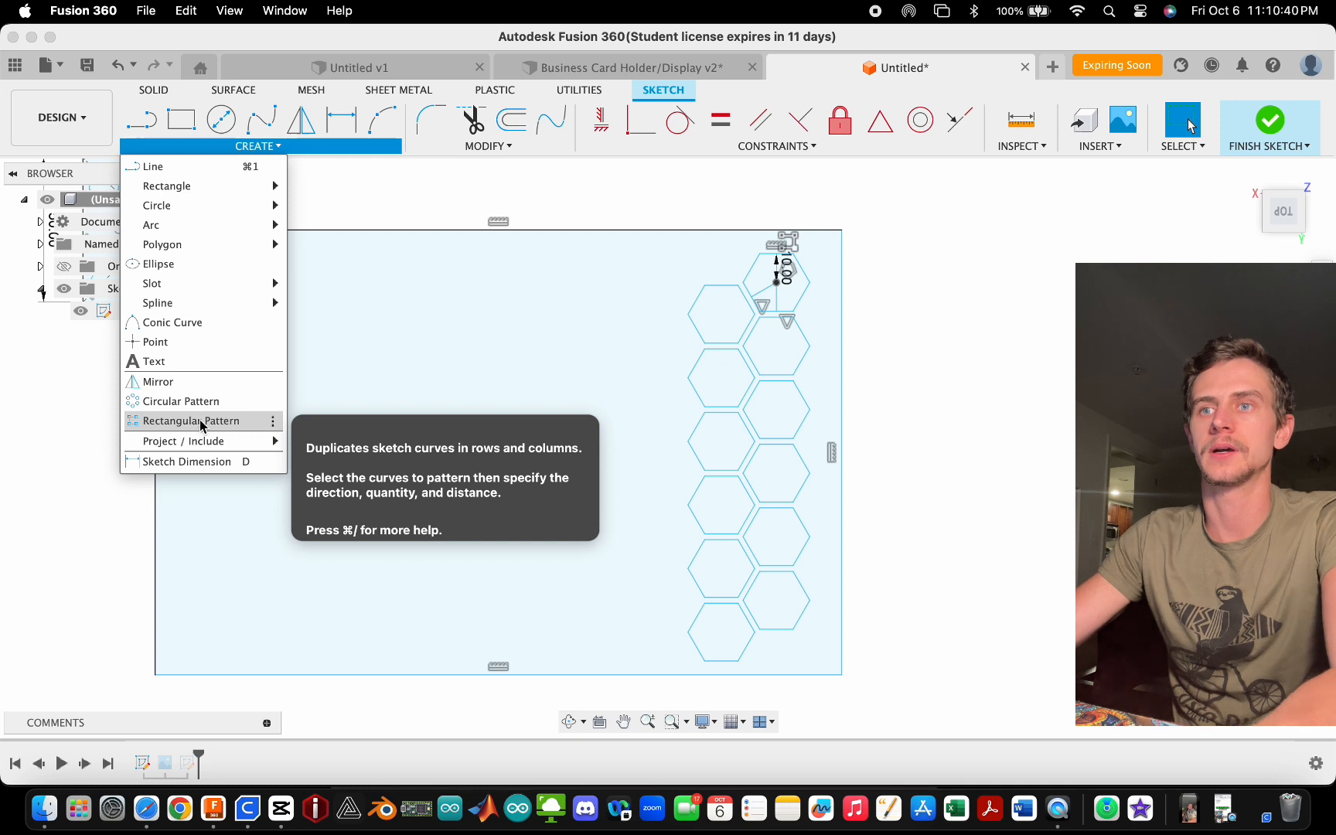
mouse_move(191, 442)
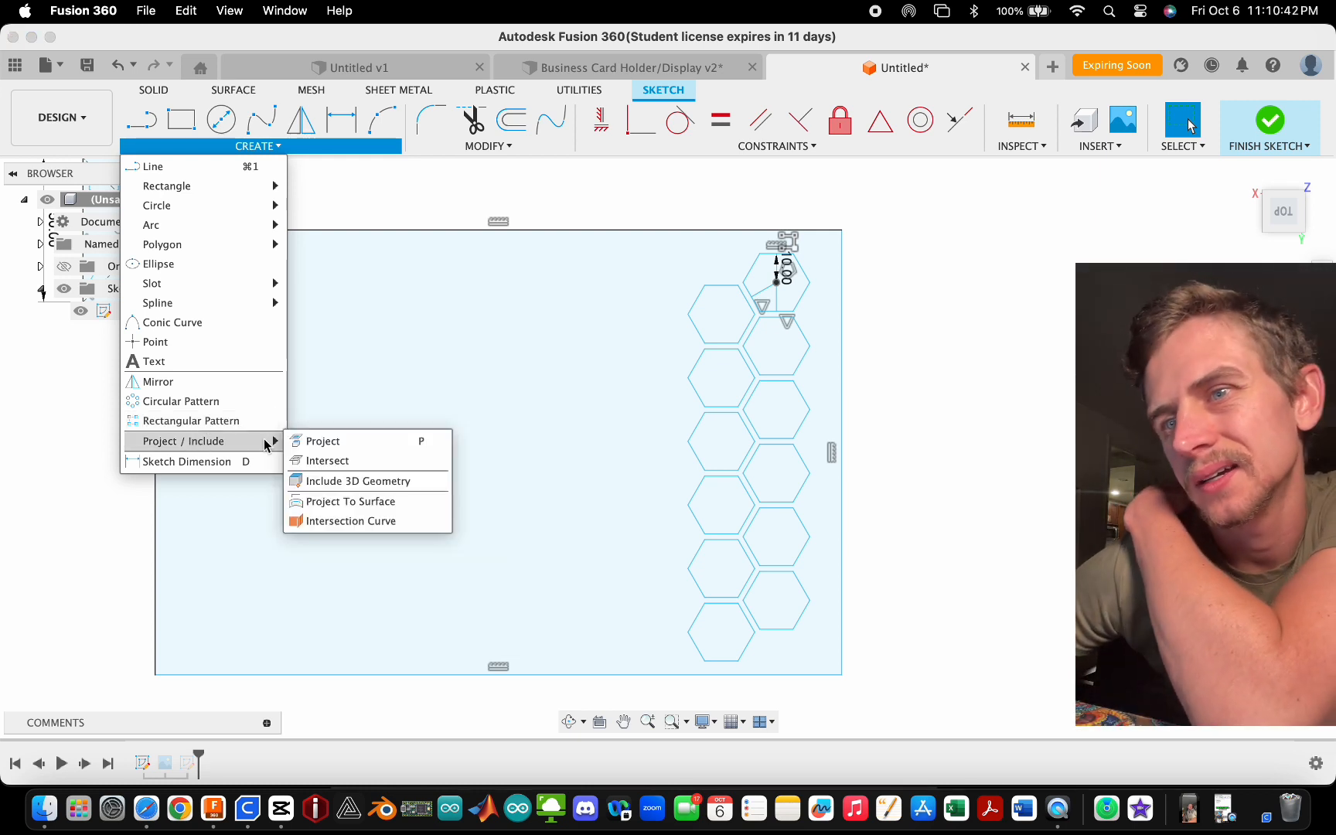
mouse_move(241, 442)
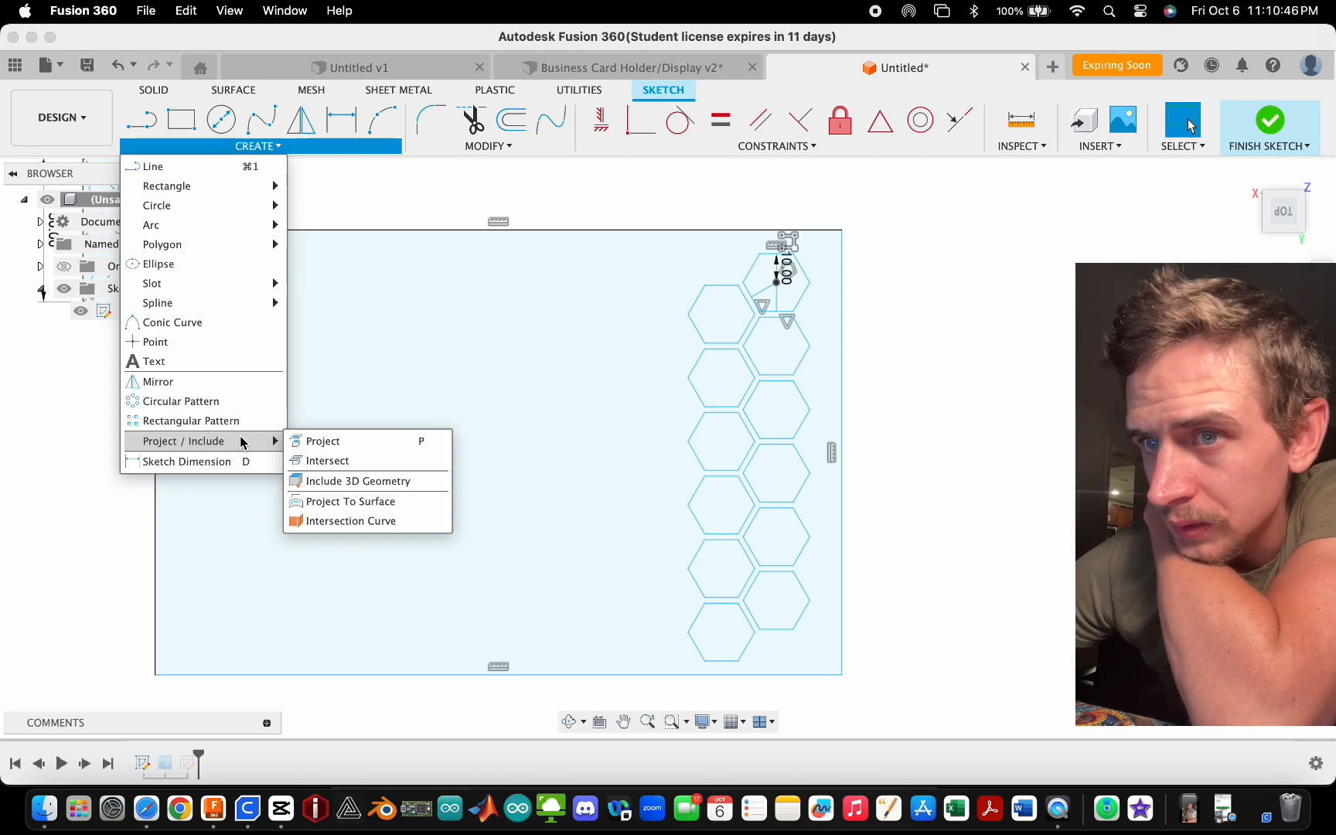
left_click(240, 461)
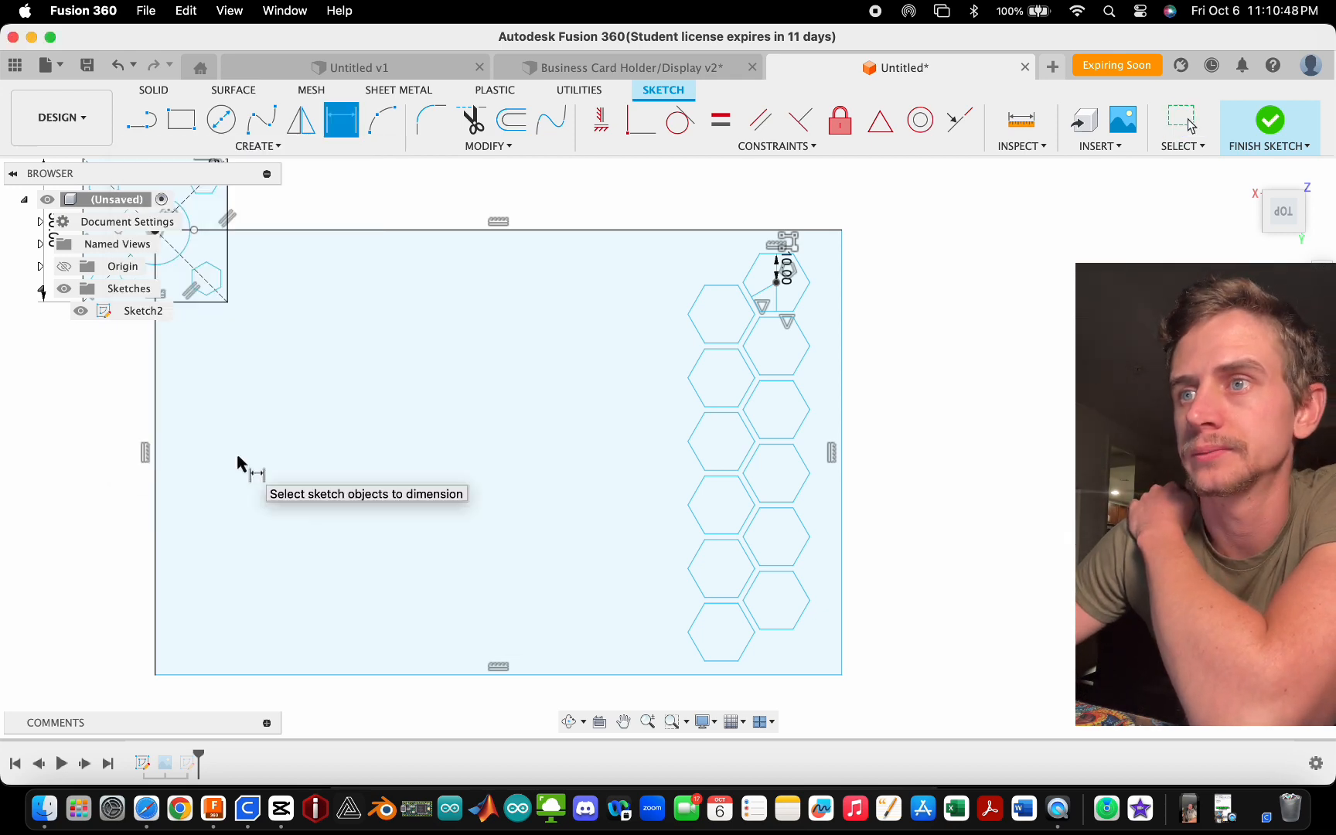
left_click(825, 229)
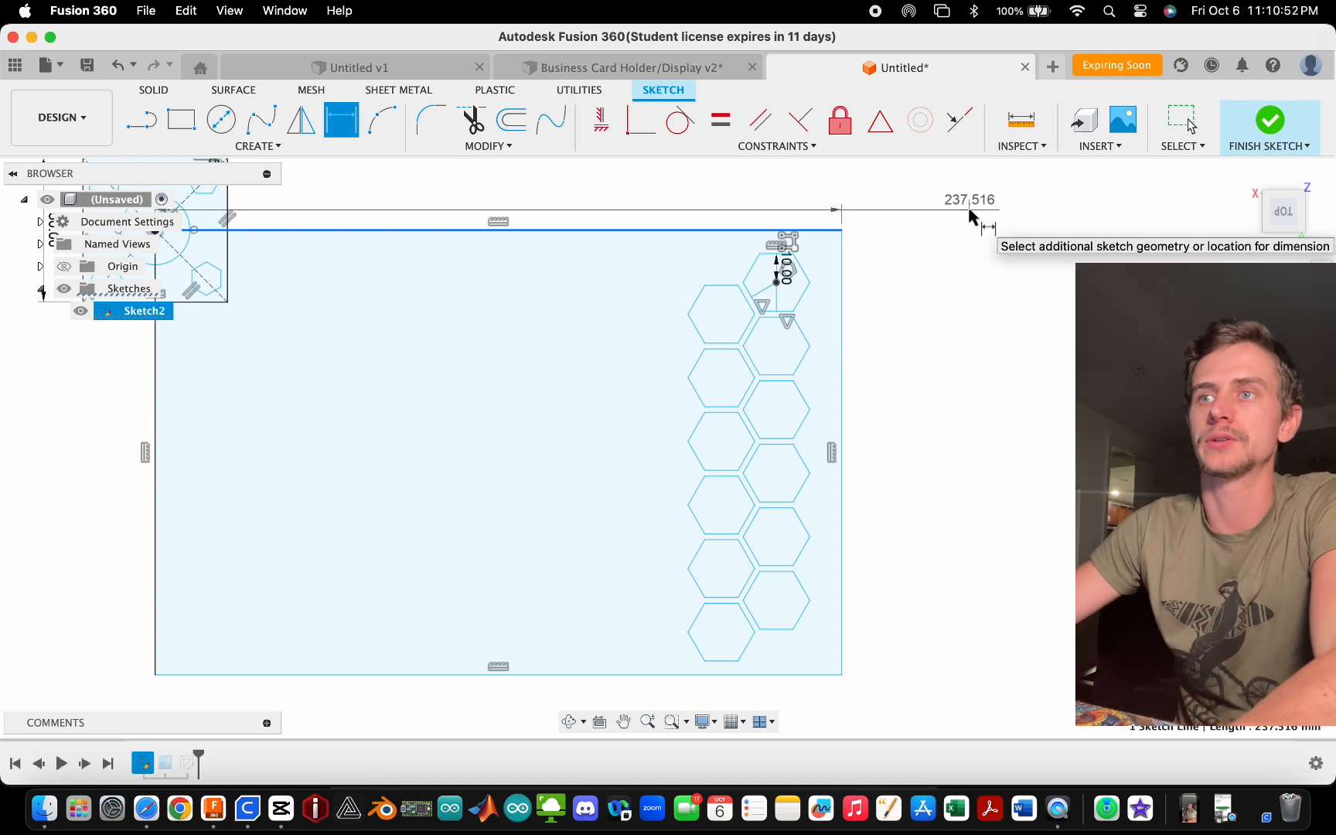
key("Escape")
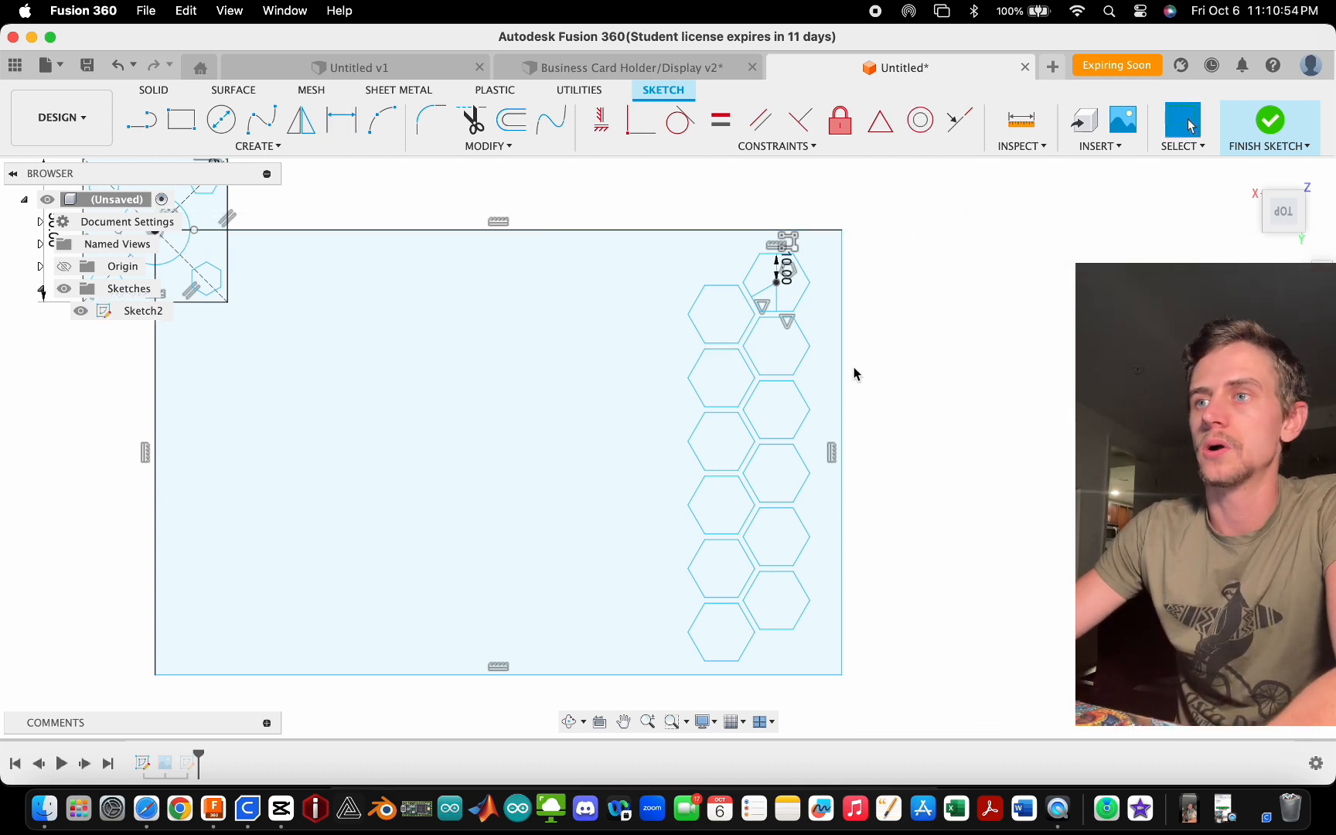
scroll(854, 356, "down", 2)
scroll(881, 307, "down", 2)
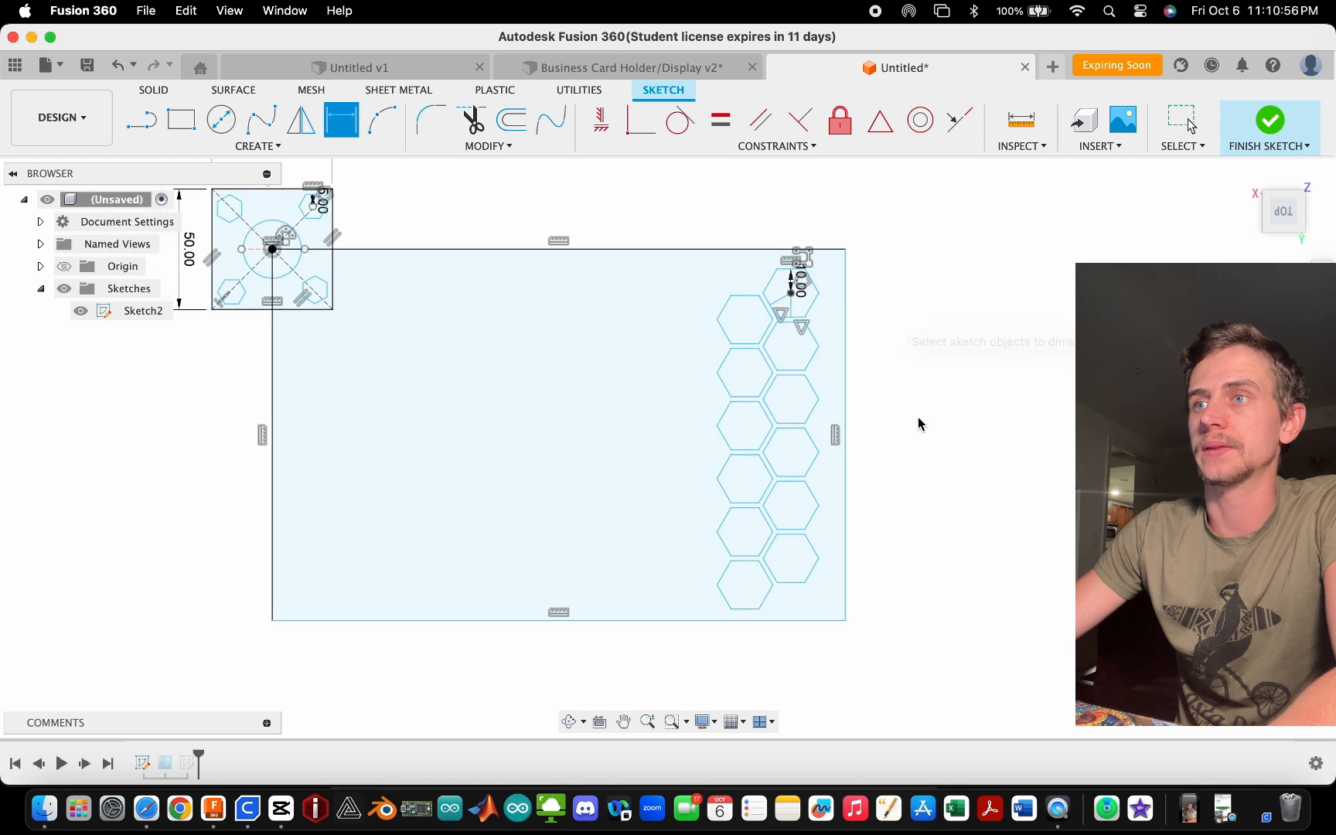
scroll(917, 419, "up", 2)
left_click(838, 228)
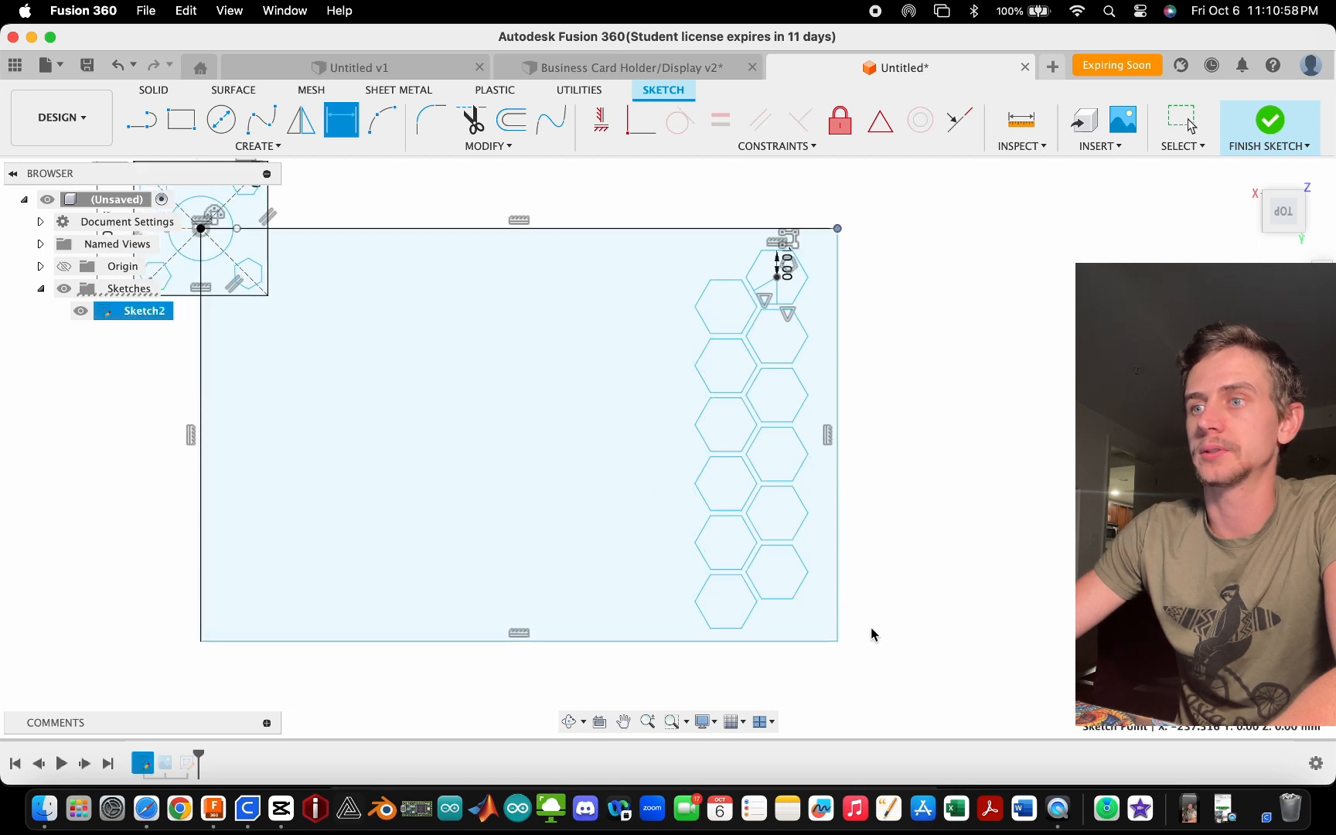
key("Escape")
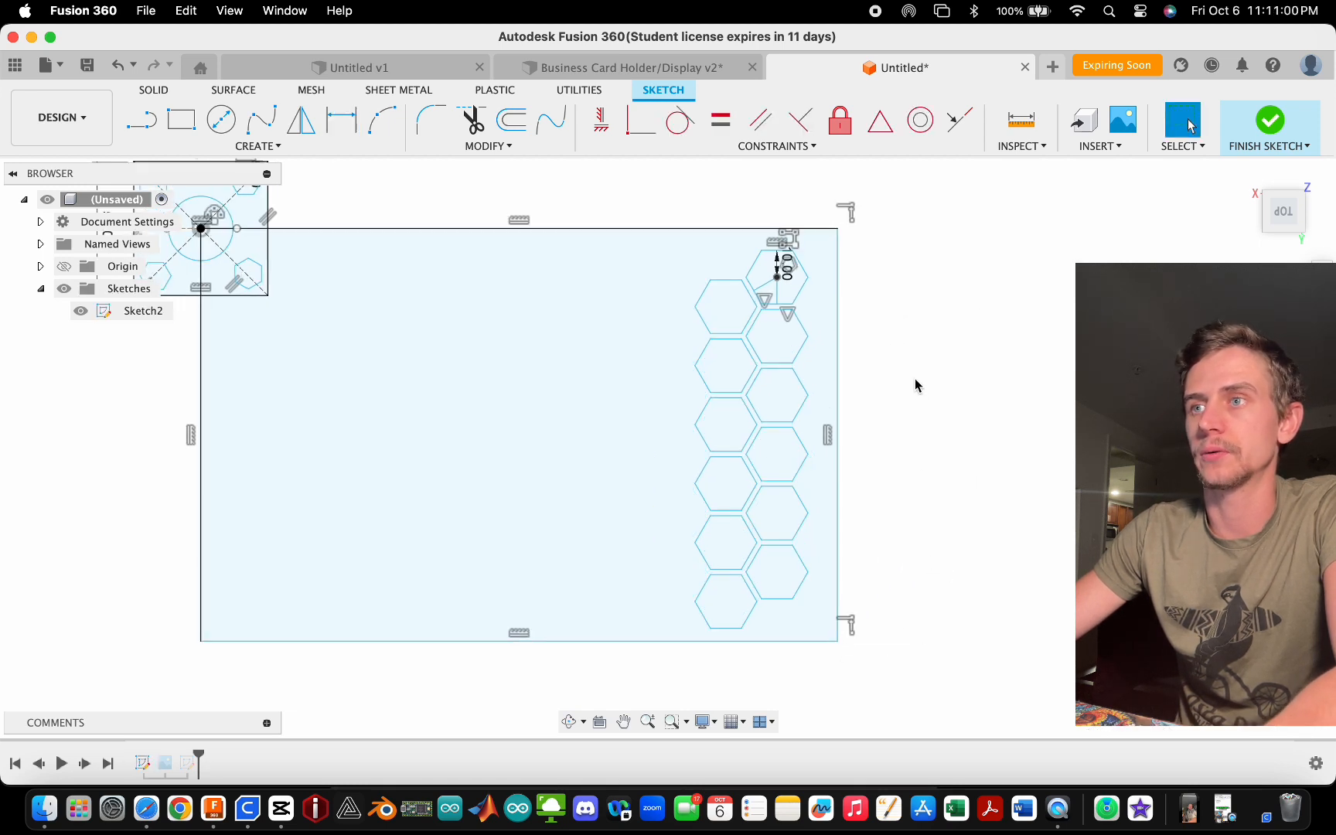
- Place a 237.516 corner-to-corner width dimension below the rectangle, then show all open windows
left_click(838, 229)
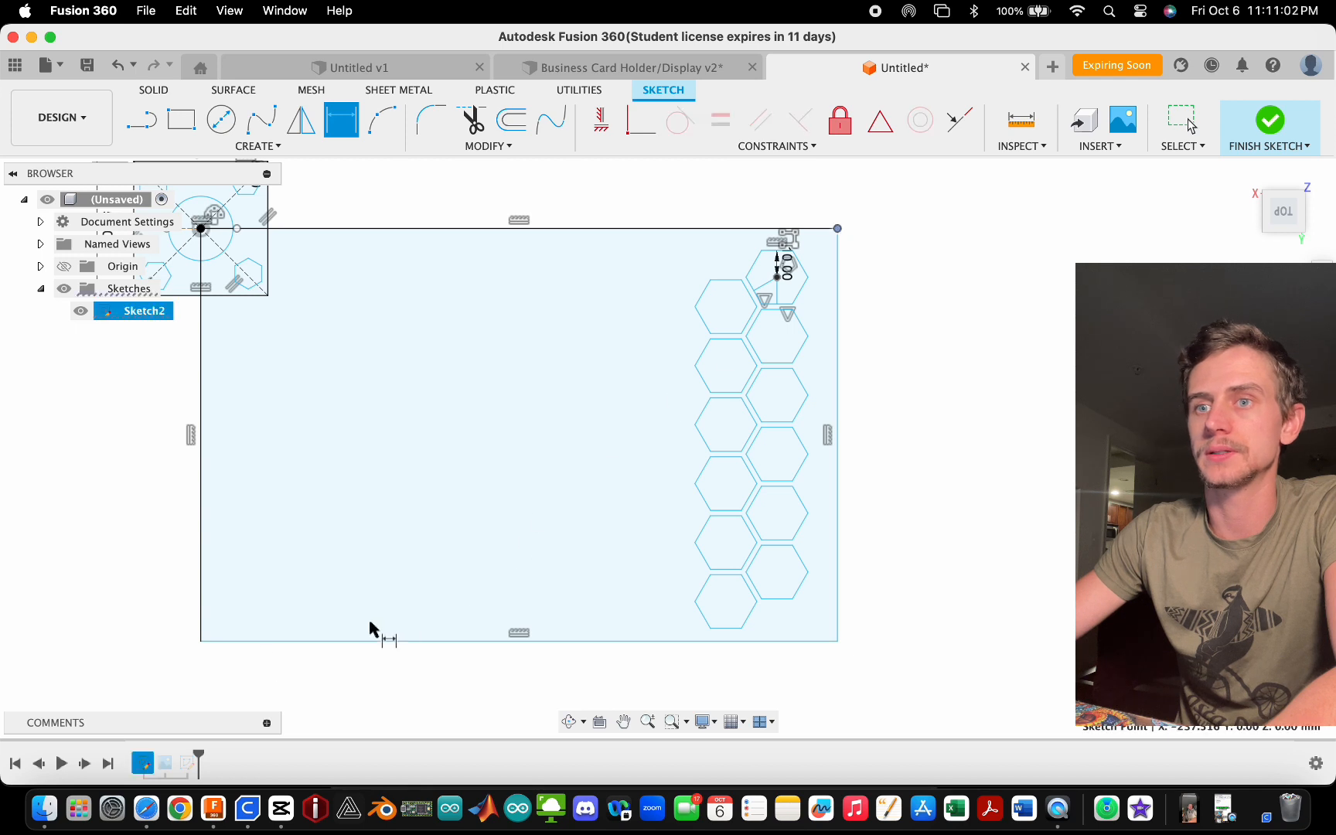
left_click(202, 642)
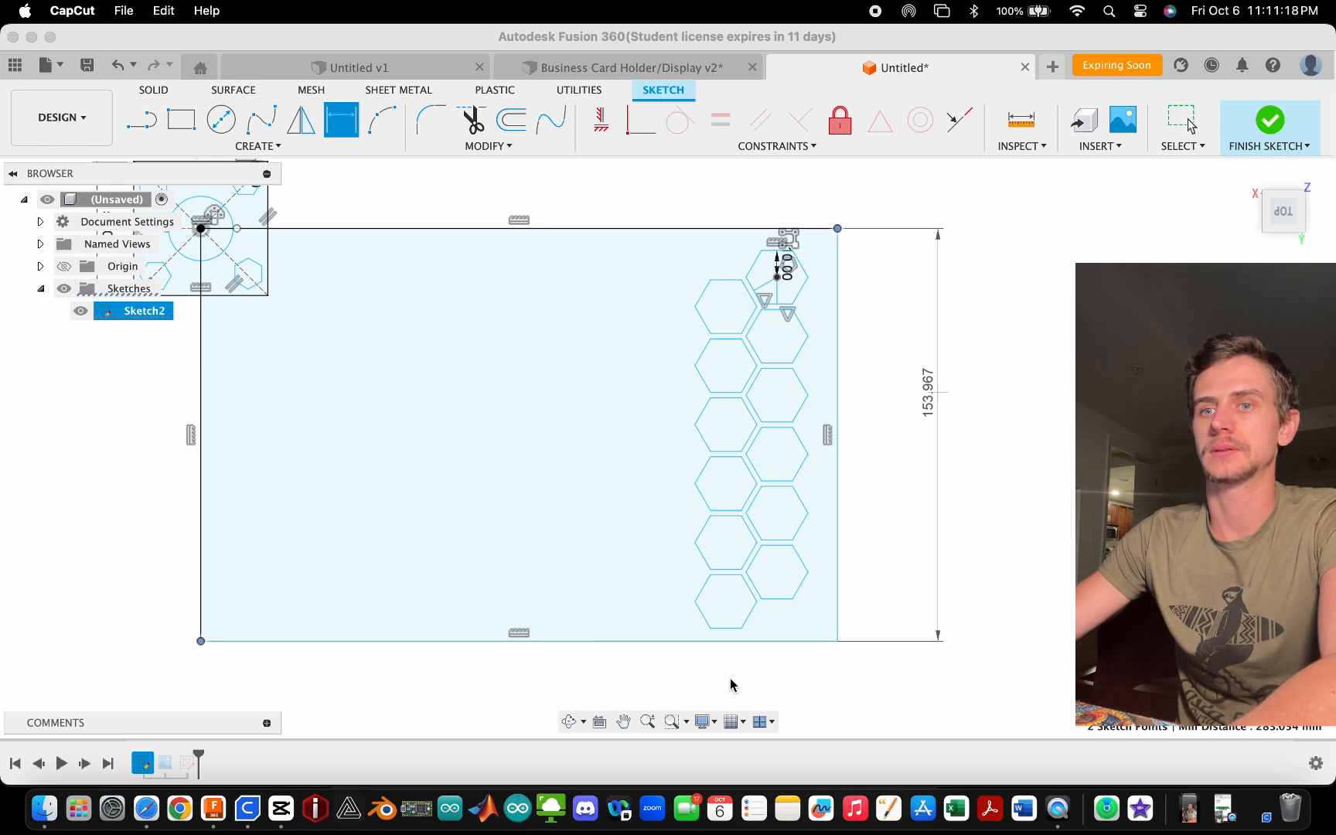
left_click(820, 661)
left_click(827, 663)
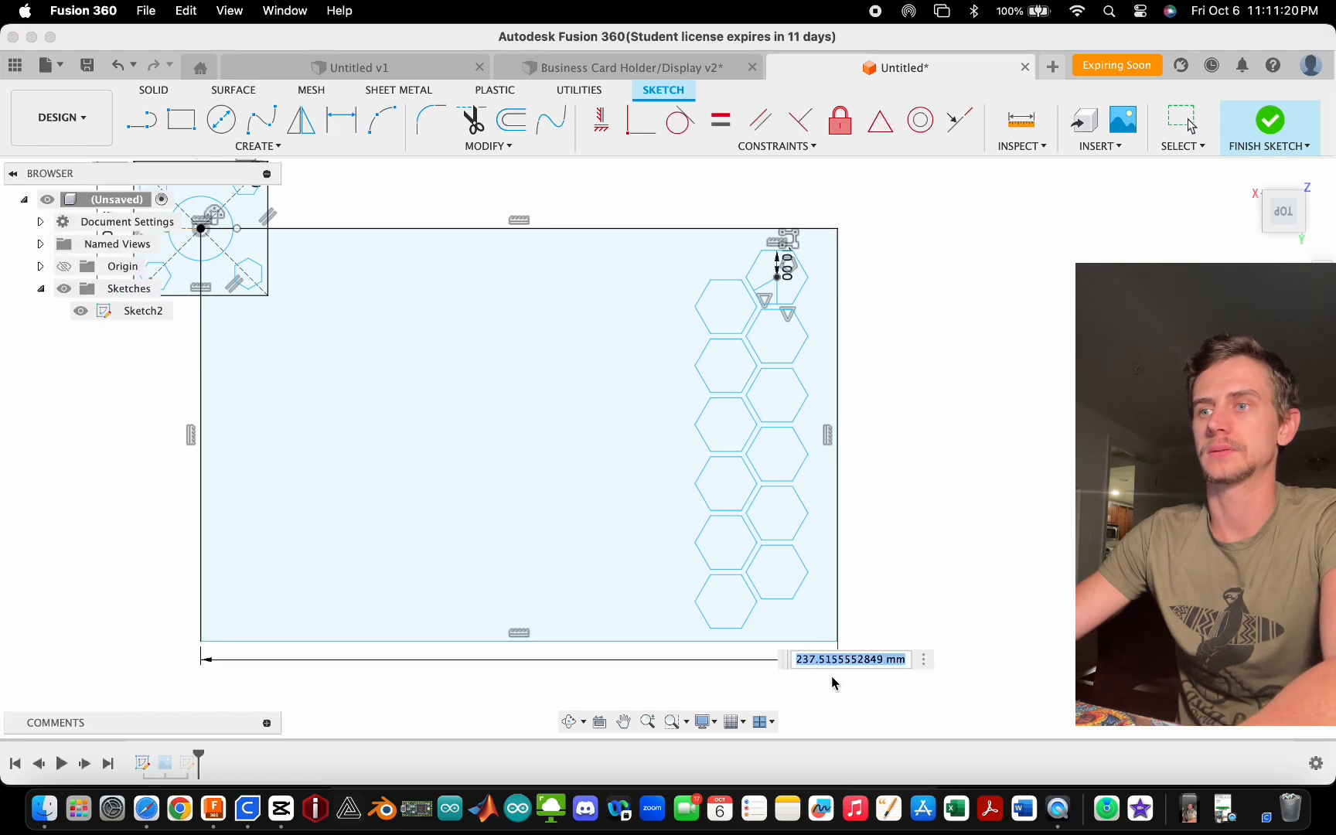
key("Return")
key("super+z")
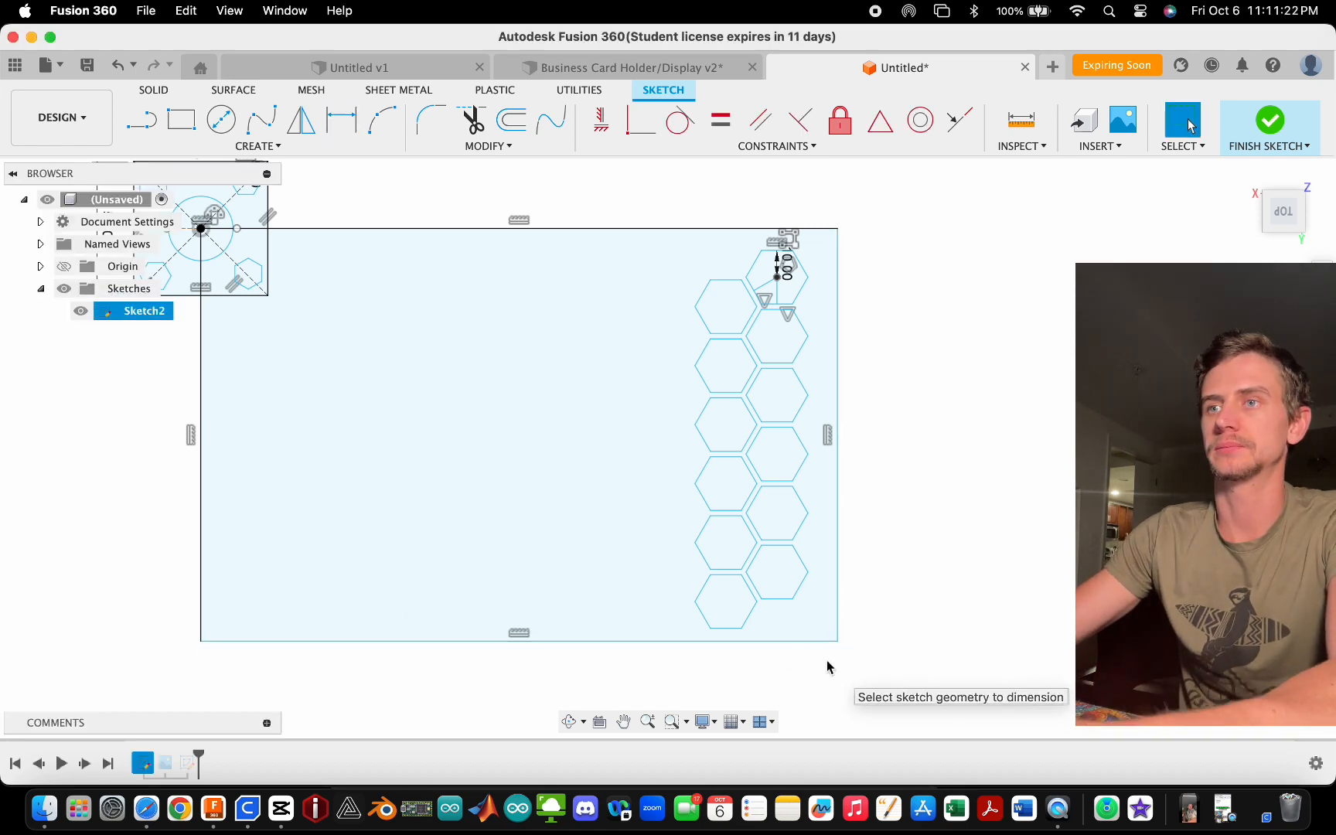
key("ctrl+Up")
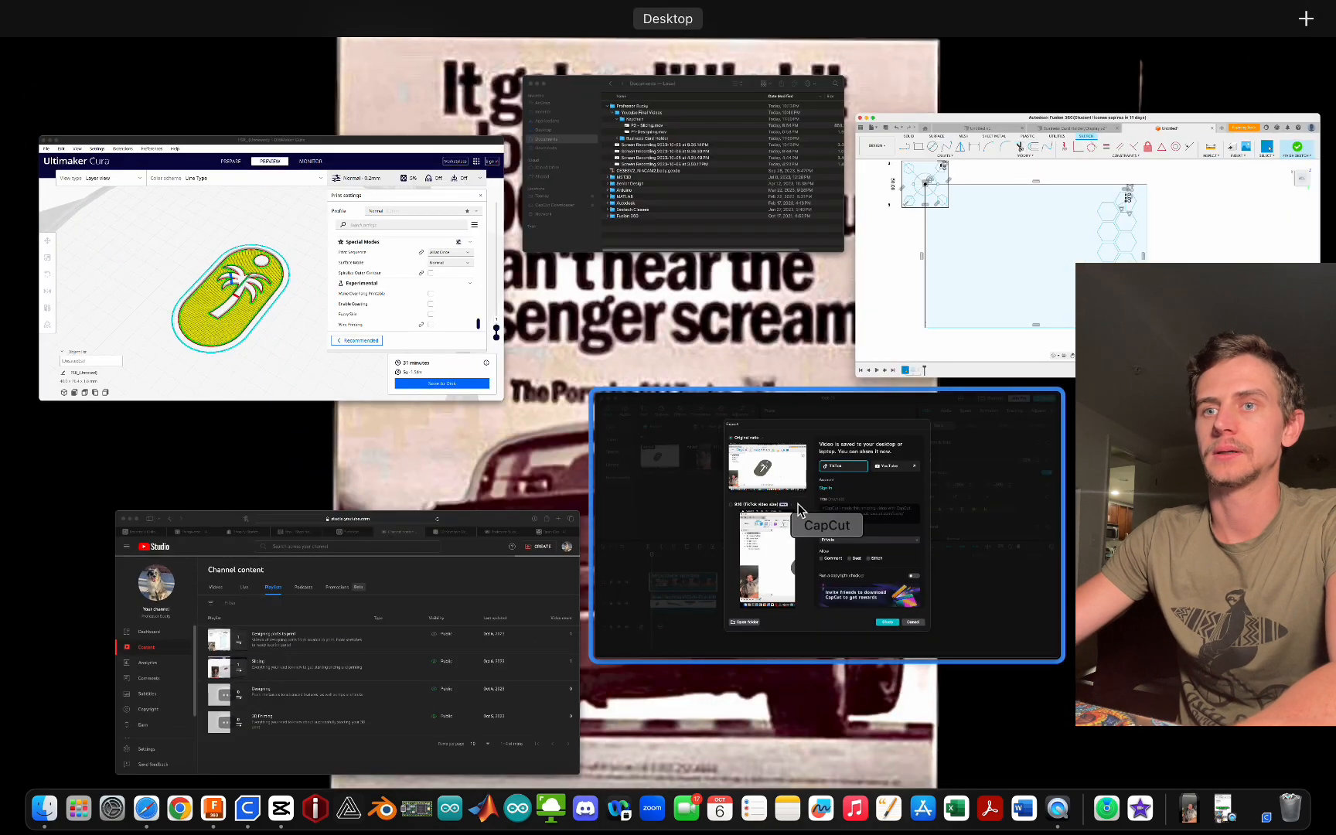
- Return to Fusion 360 and try a corner-to-corner rectangle dimension, then cancel it
left_click(972, 271)
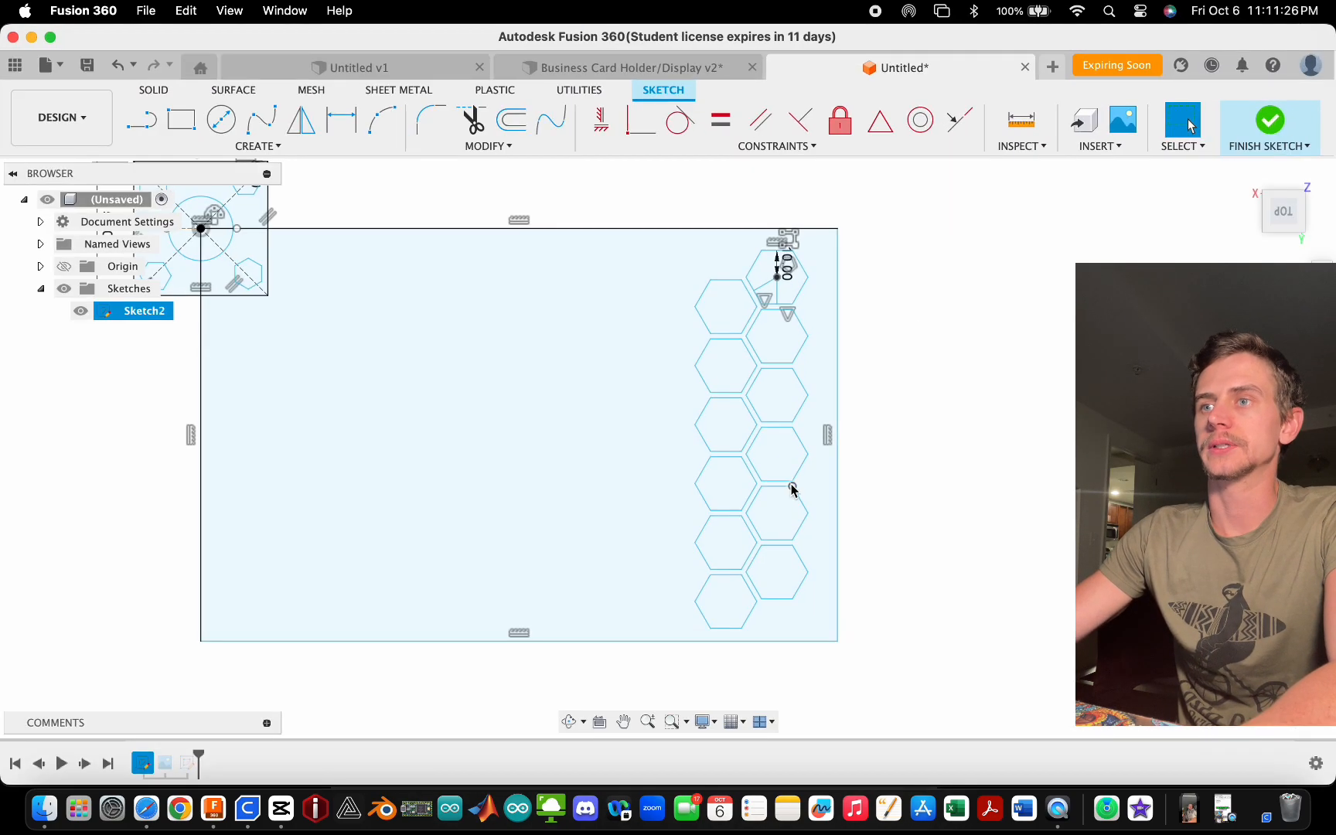
scroll(806, 481, "down", 3)
scroll(810, 602, "up", 2)
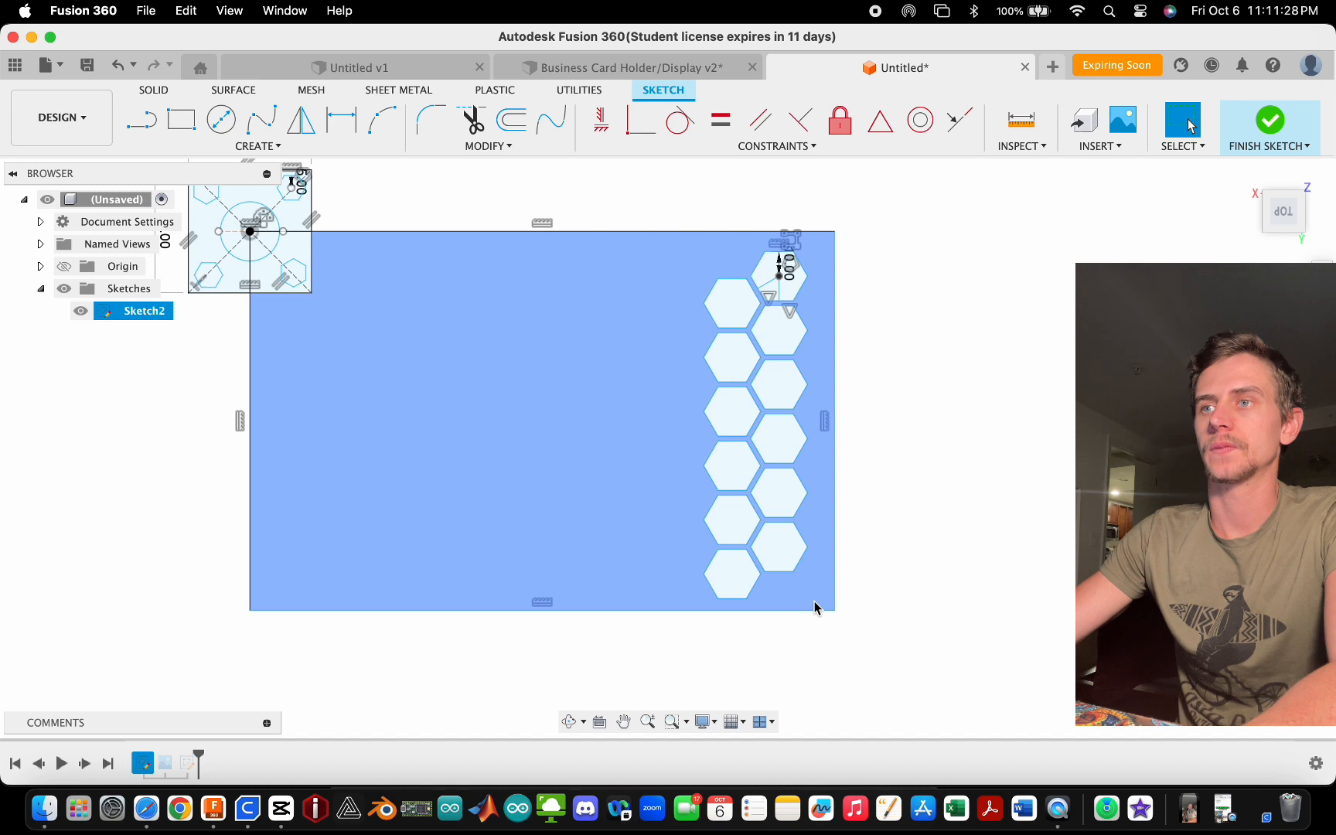
key("d")
left_click(249, 611)
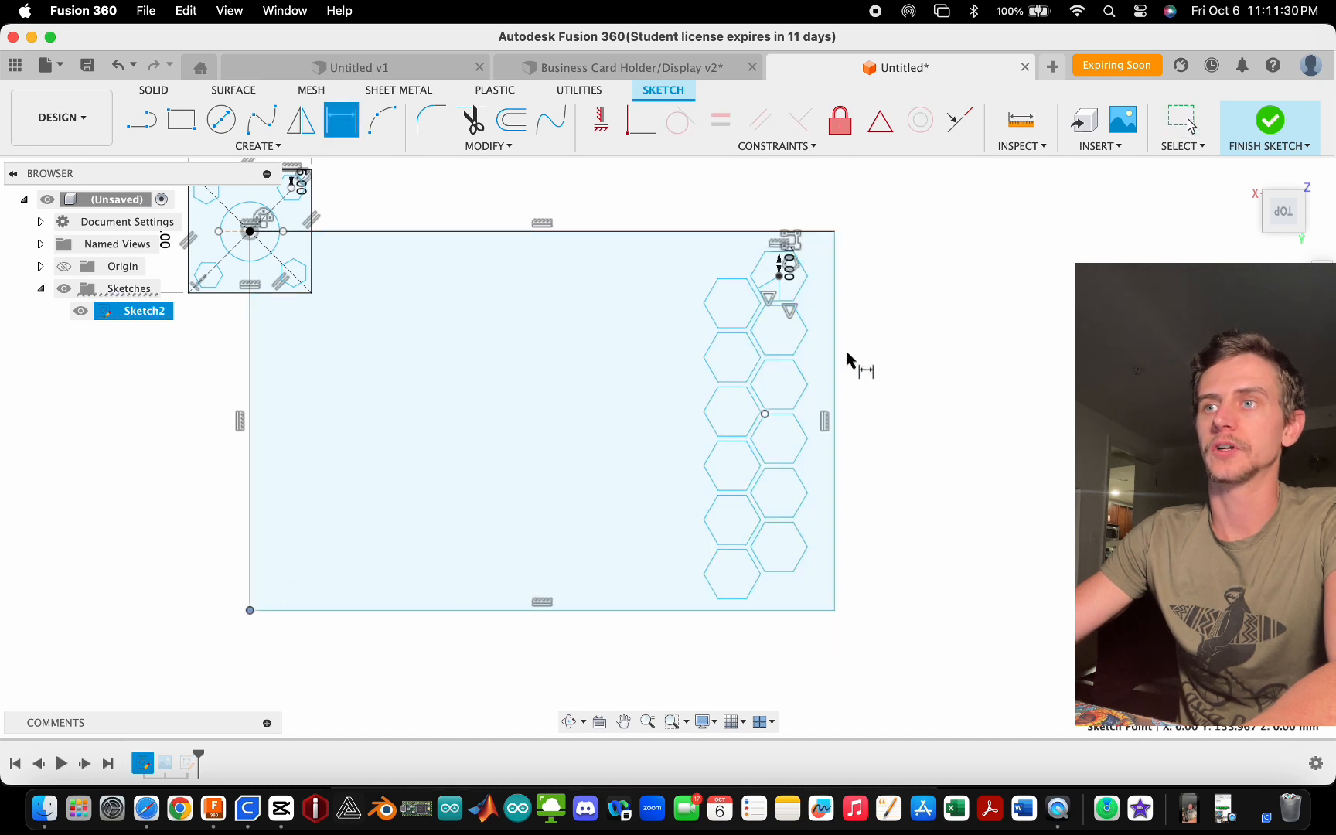
left_click(834, 231)
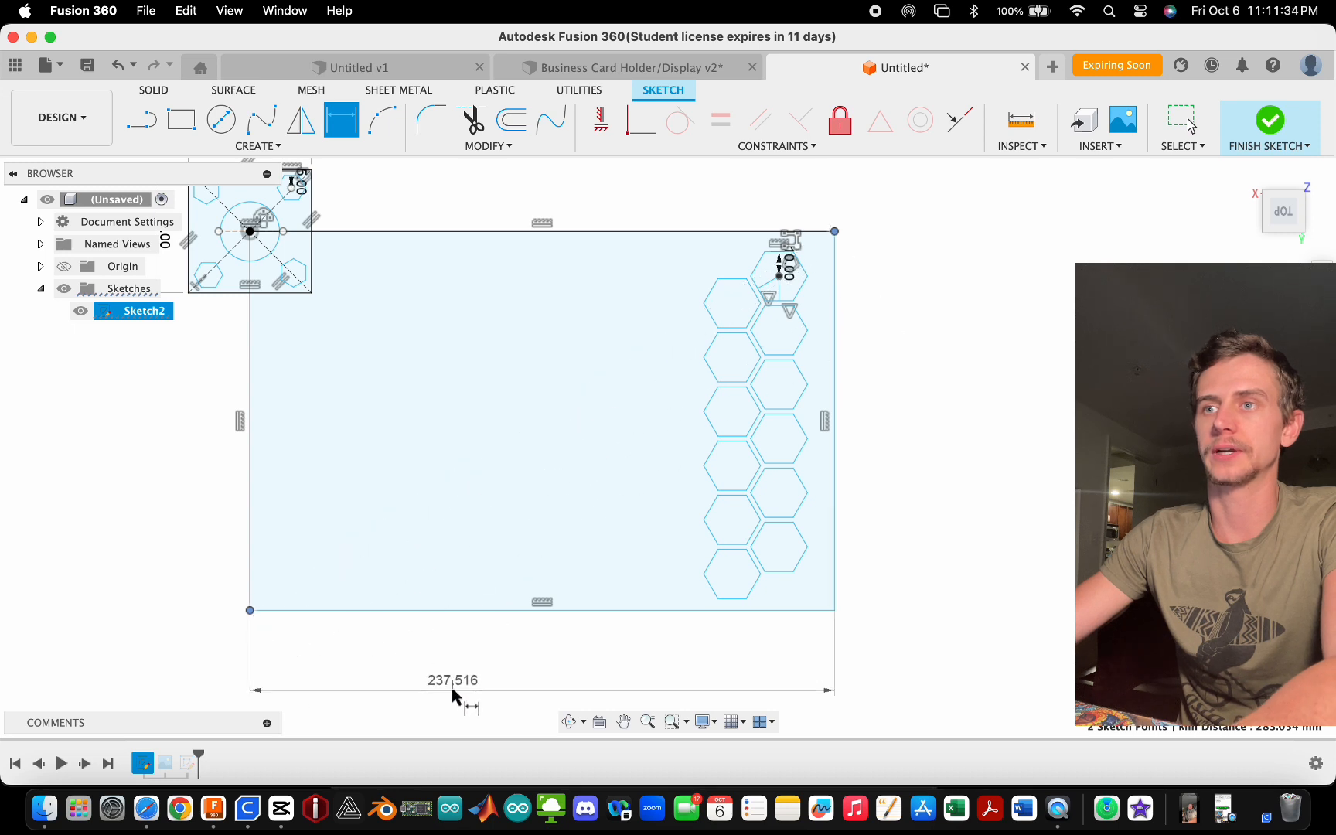
key("Escape")
- Try a 153.967 height dimension from the rectangle's bottom to top edge, then cancel it
scroll(835, 398, "up", 2)
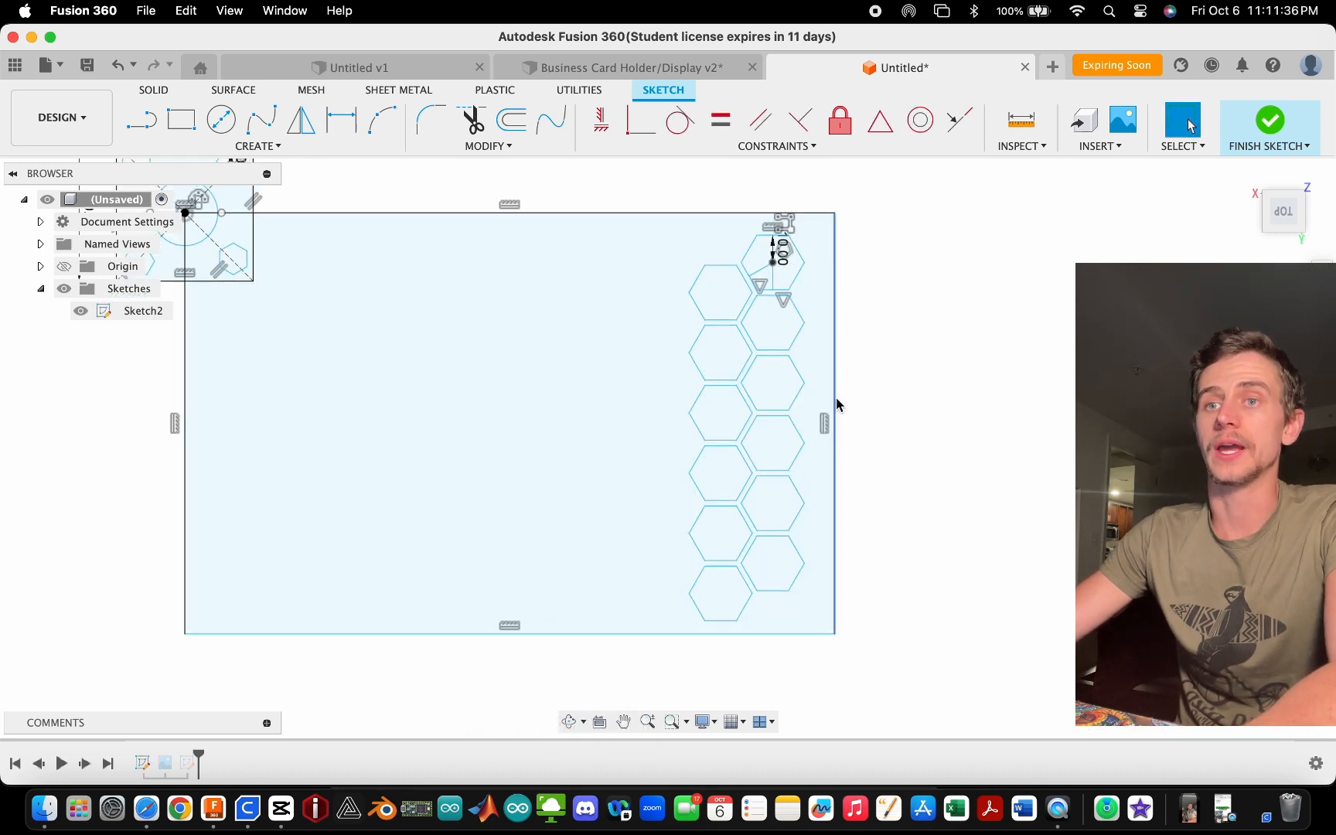
left_click(187, 588)
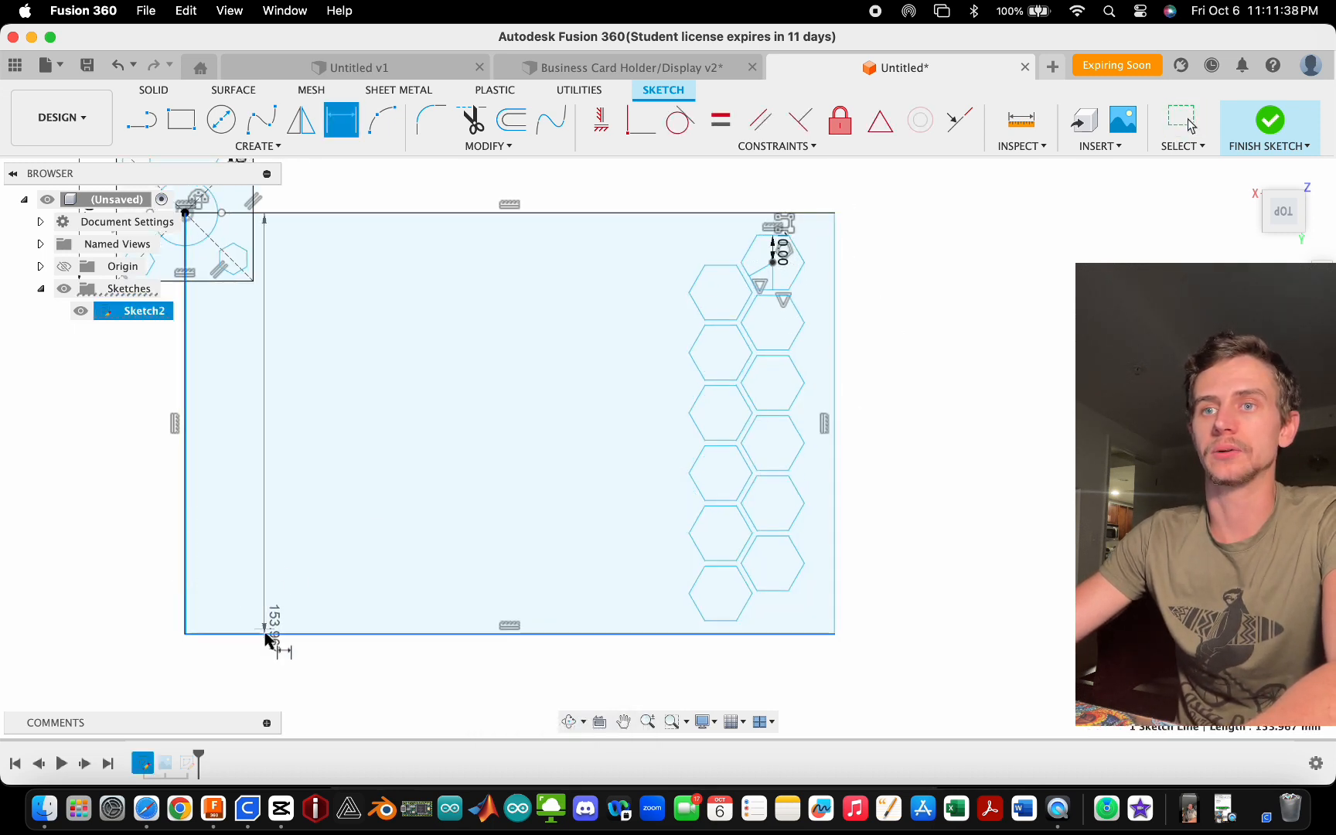
left_click(267, 634)
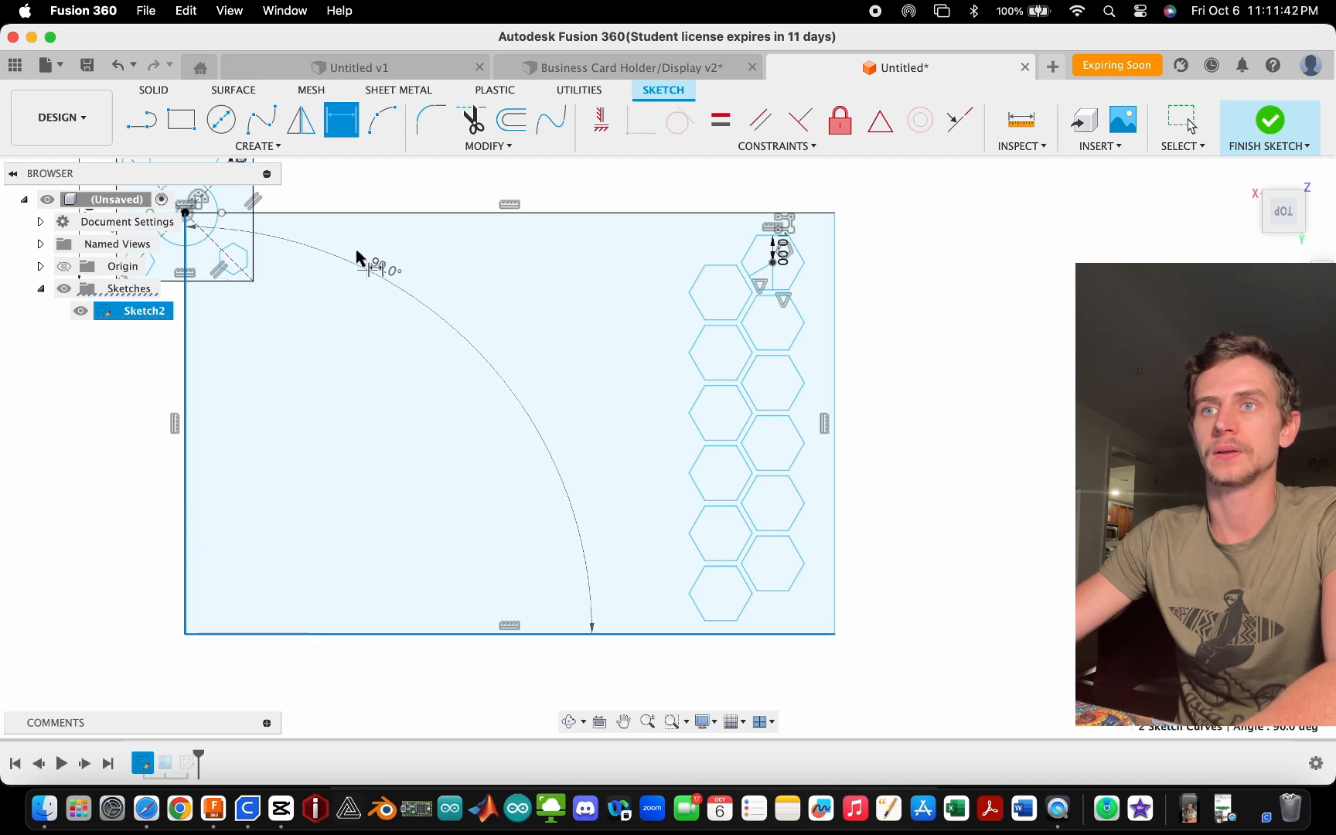
left_click(353, 213)
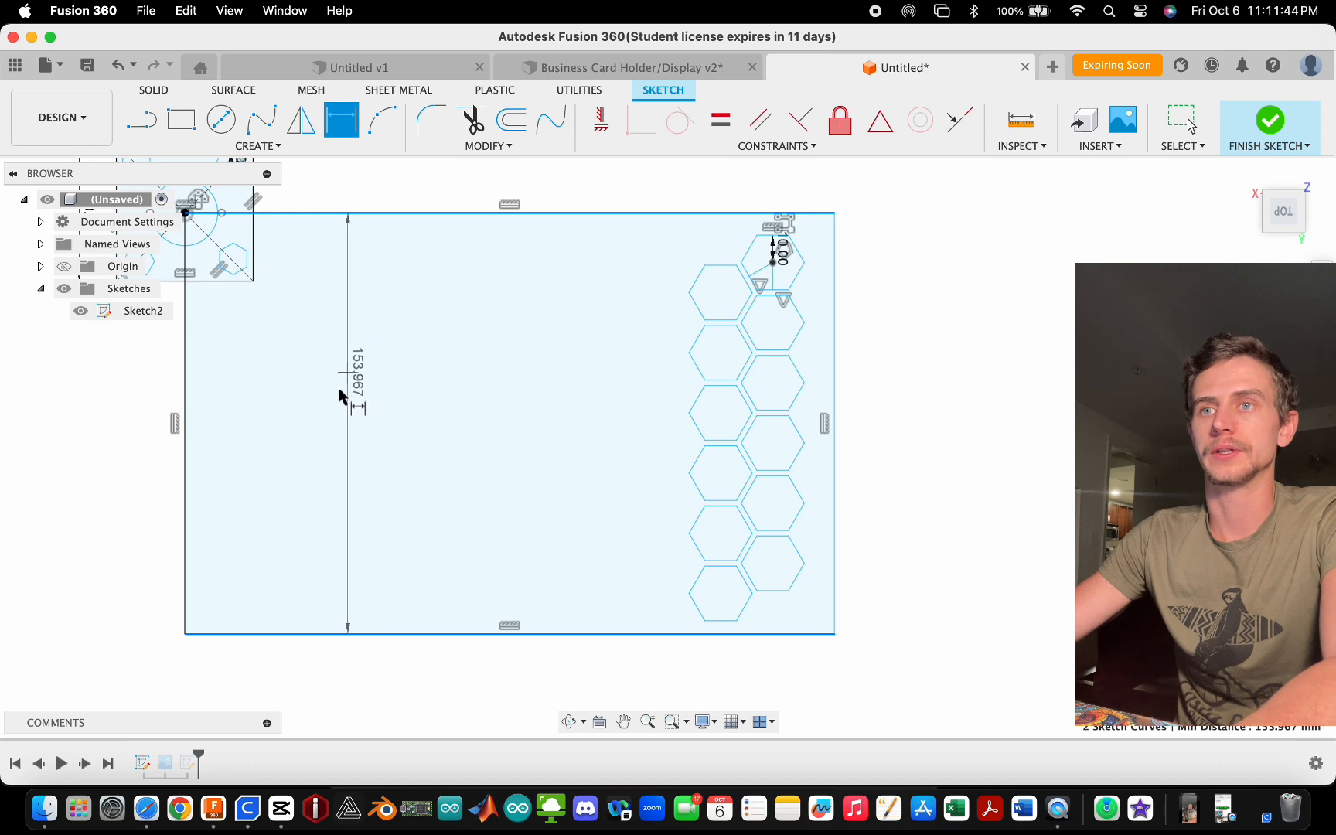
key("Escape")
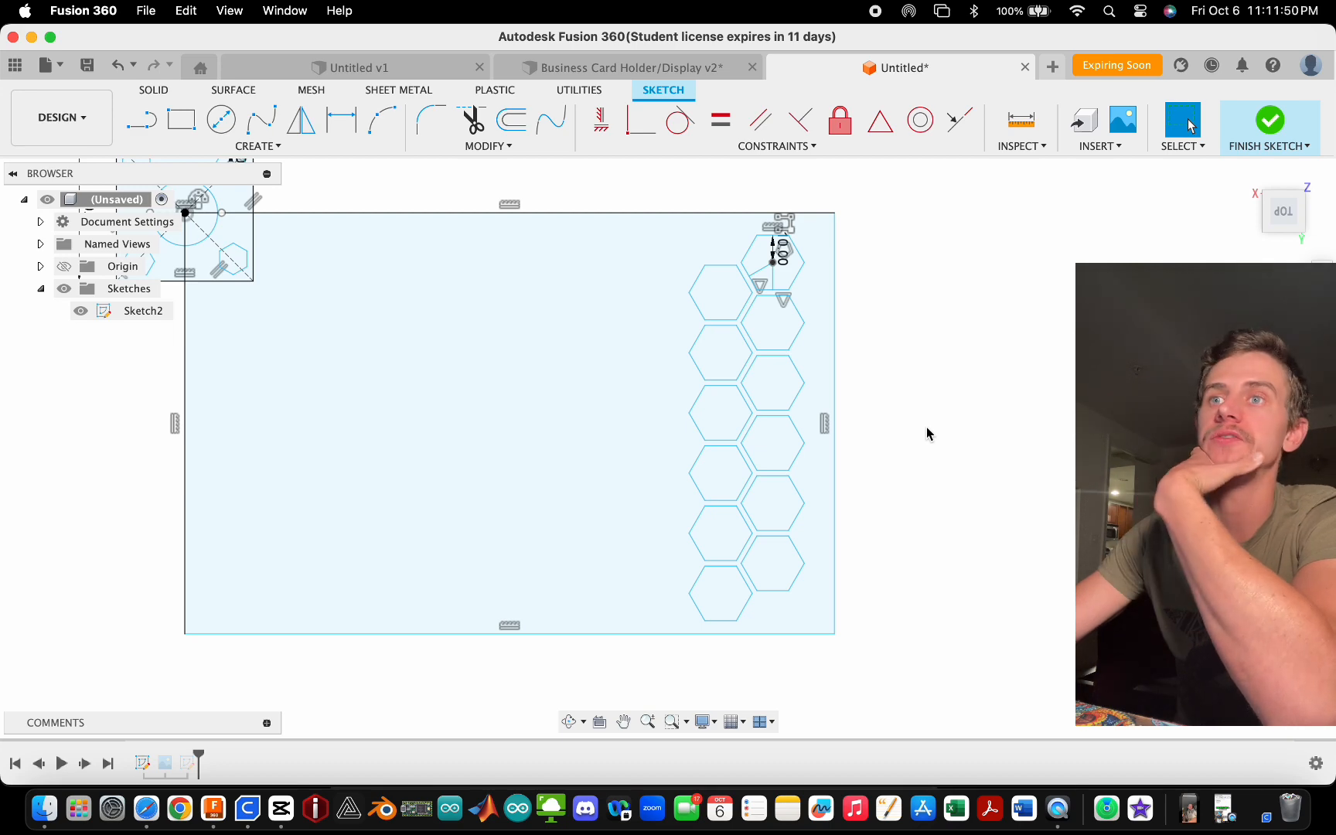
scroll(890, 399, "down", 2)
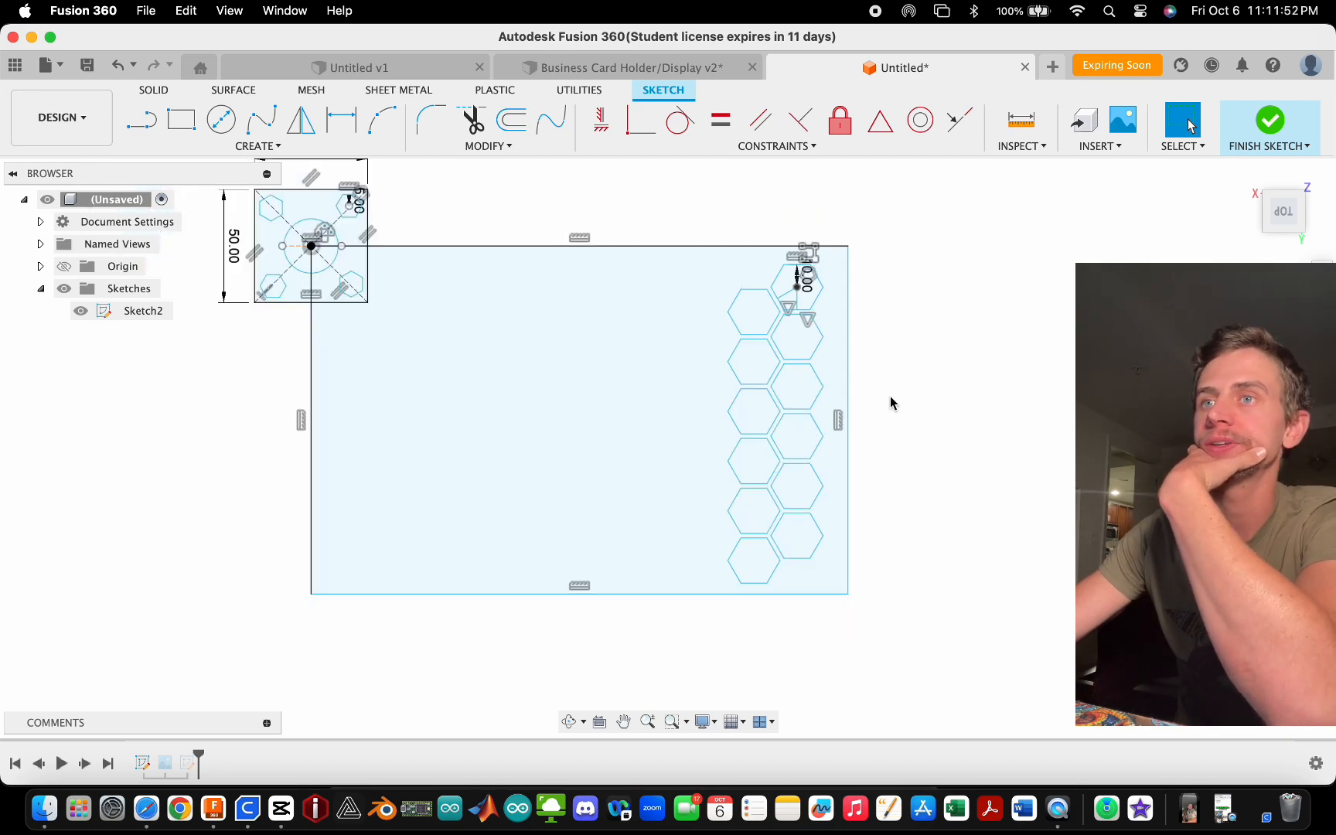
scroll(742, 507, "up", 3)
scroll(813, 555, "down", 1)
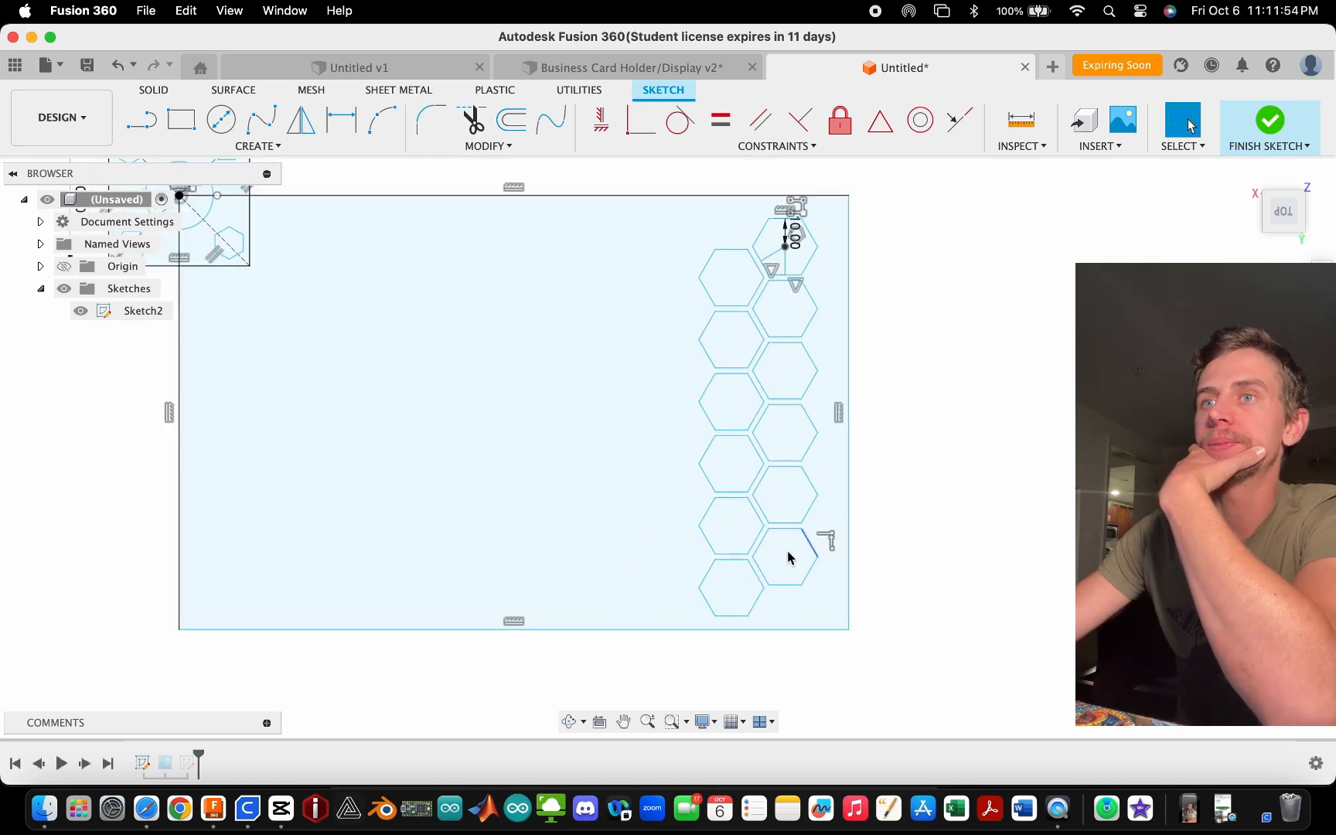
- Open the Sketch toolbar's MODIFY dropdown
left_click(490, 151)
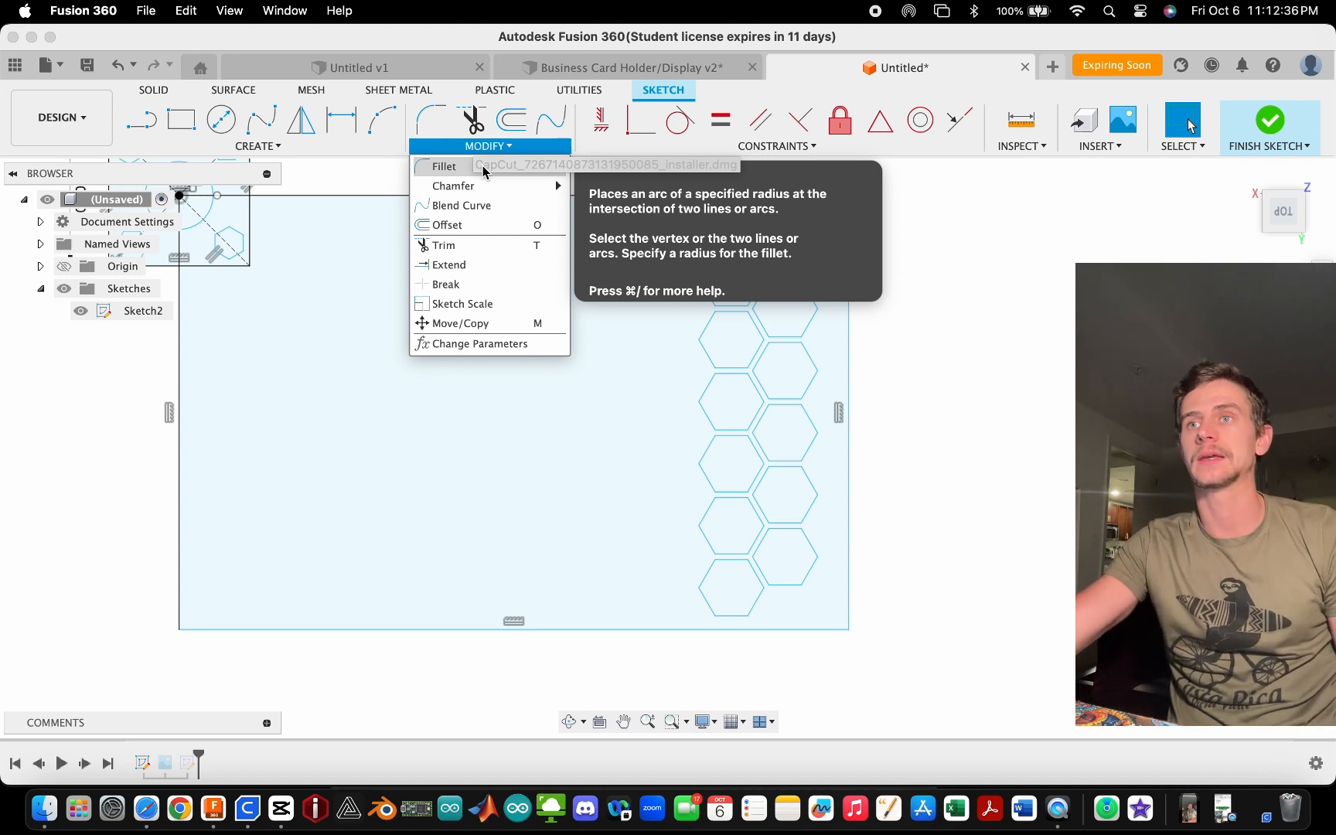
- Try a 50 mm fillet on the rectangle's bottom-left corner, then discard it
left_click(482, 166)
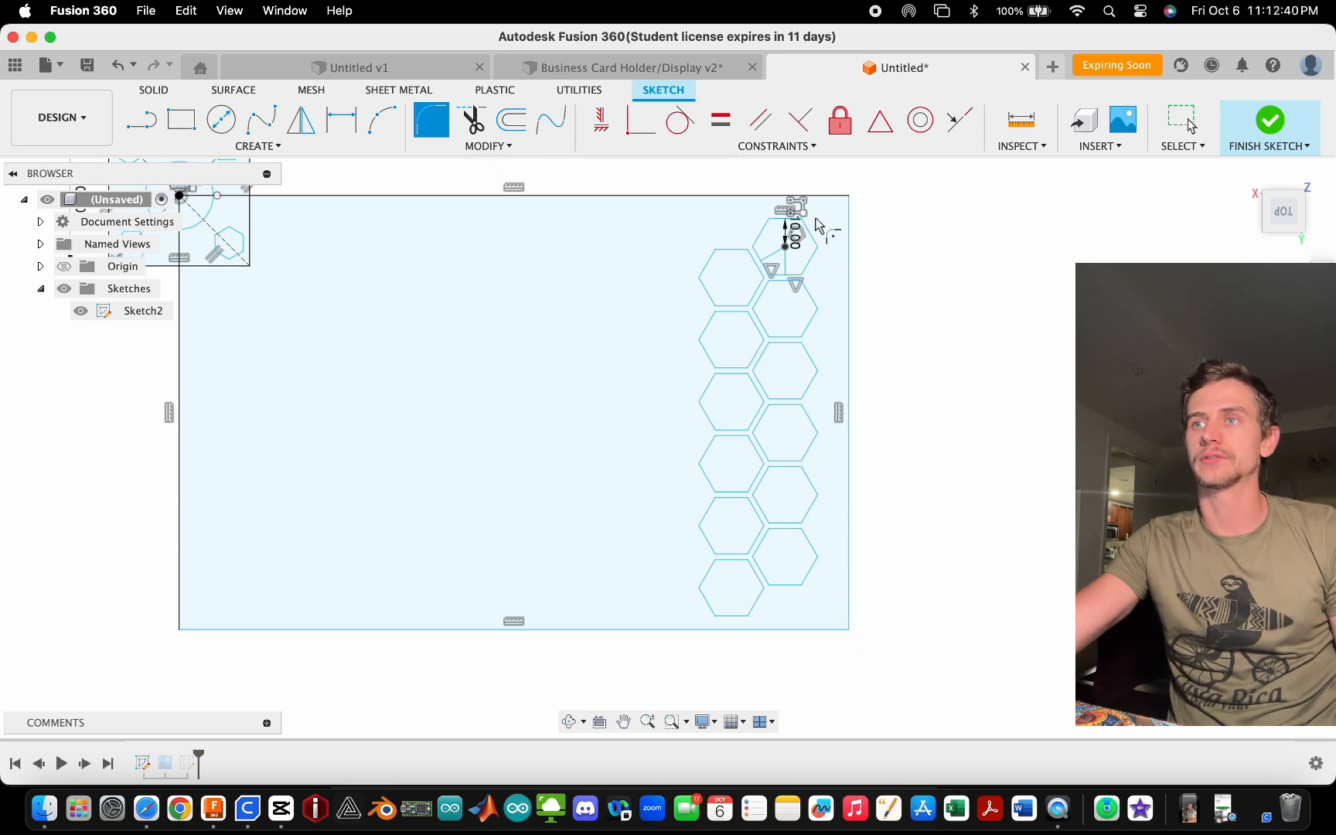
left_click(180, 629)
type("5")
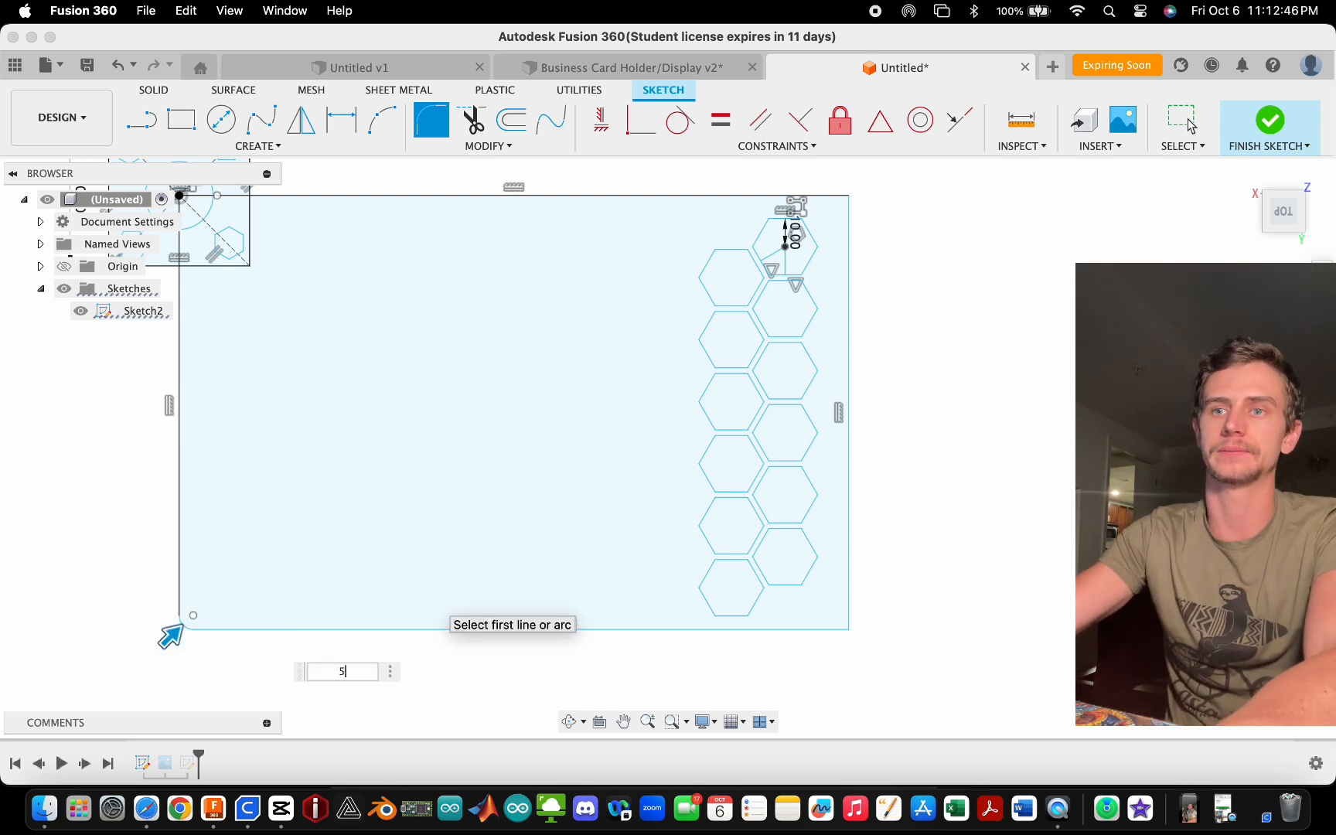
type("0")
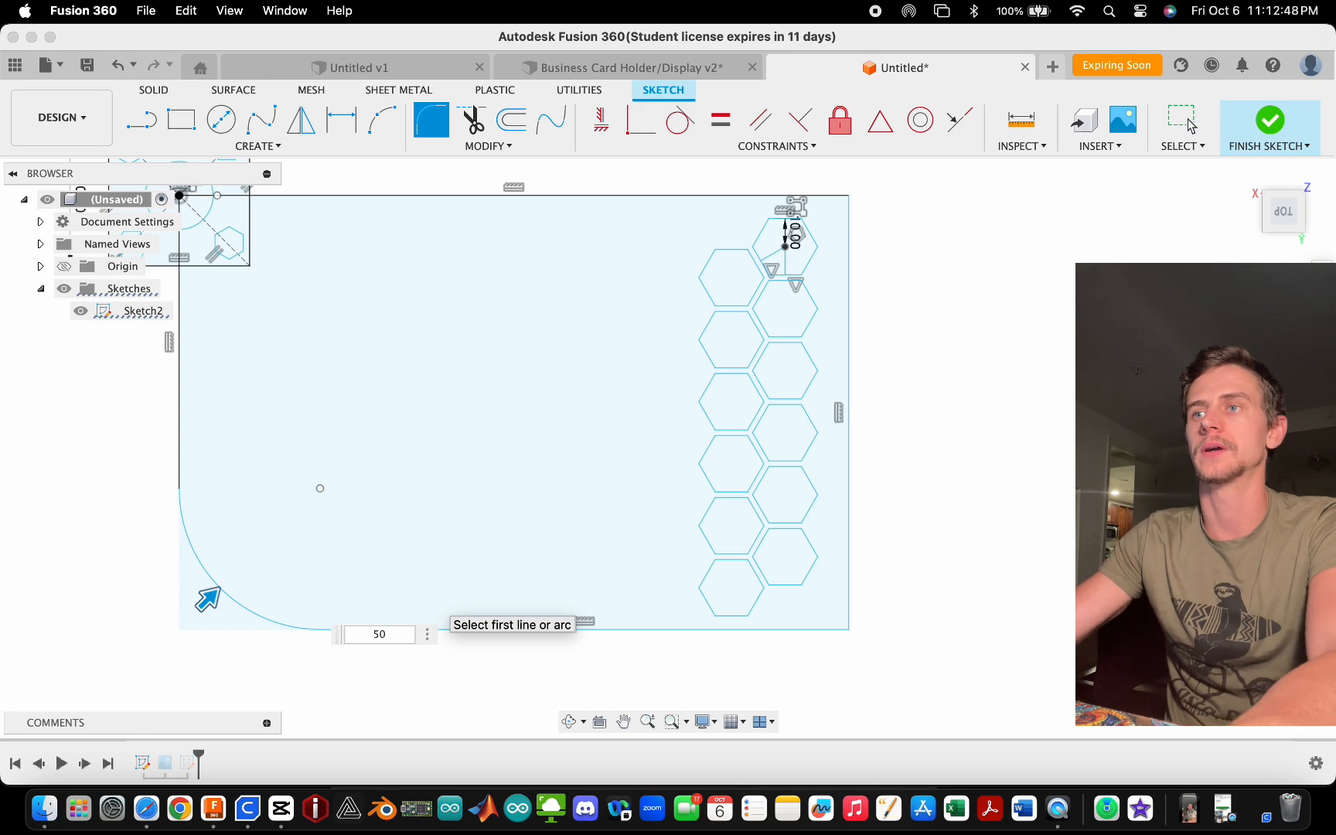
key("Escape")
scroll(719, 555, "down", 2)
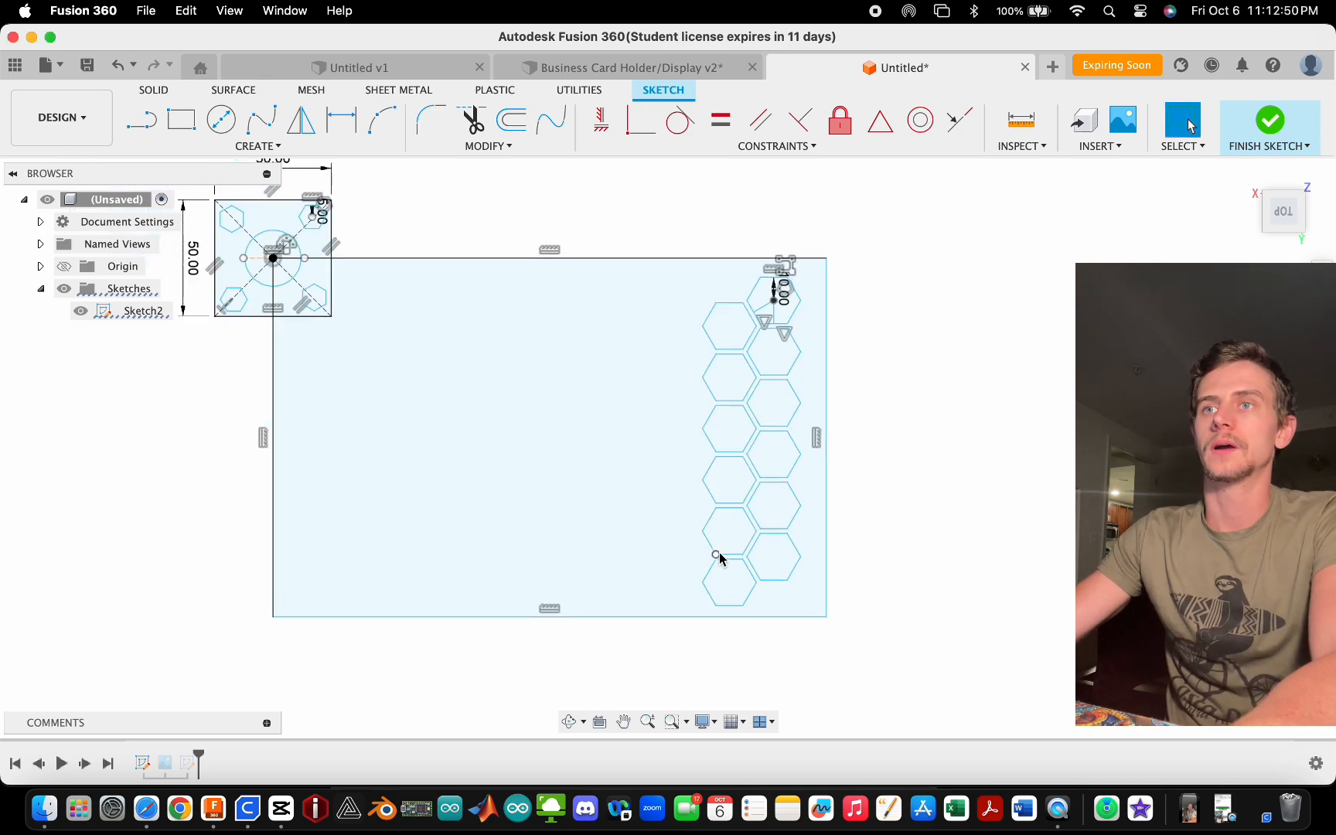
- Browse the MODIFY and CONSTRAINTS menus, then pick Offset from MODIFY
left_click(503, 145)
mouse_move(485, 188)
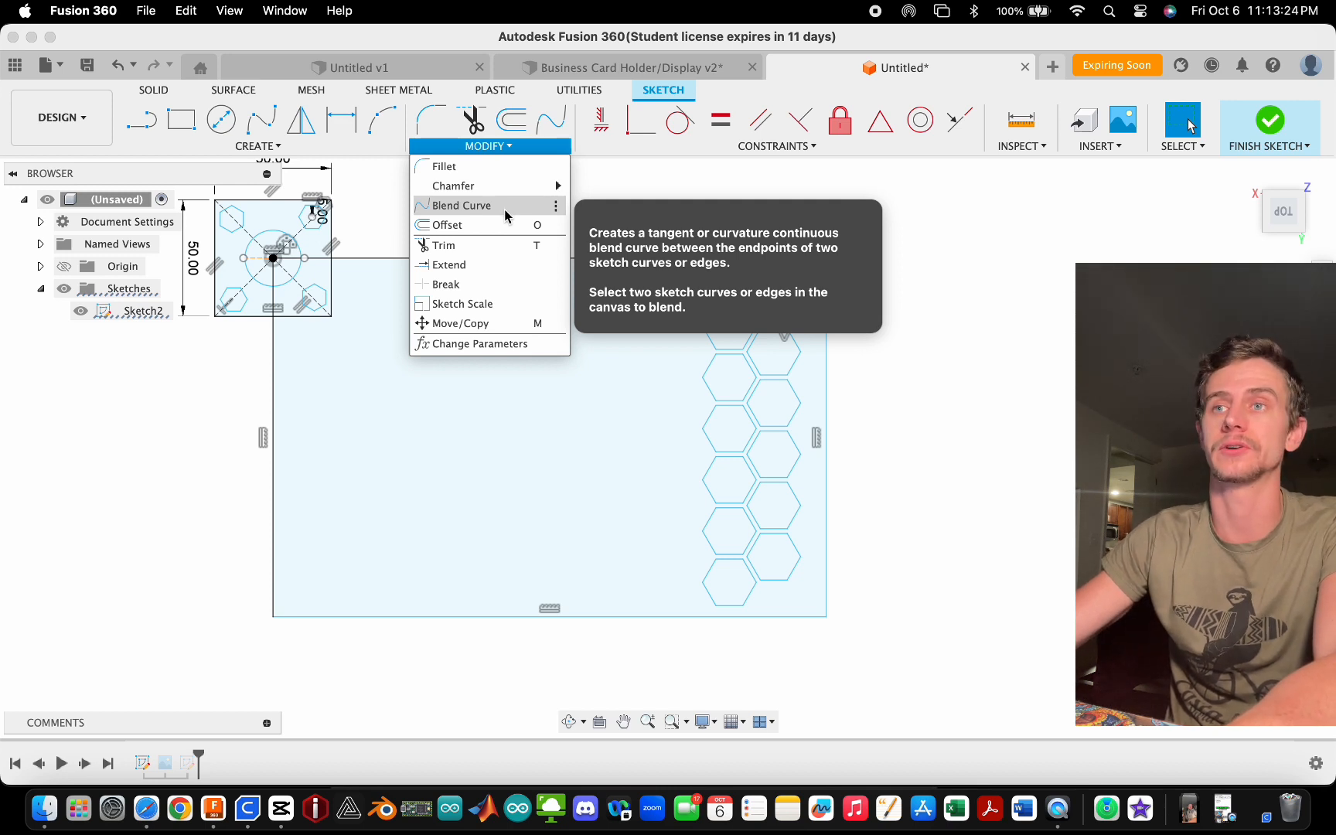
left_click(723, 145)
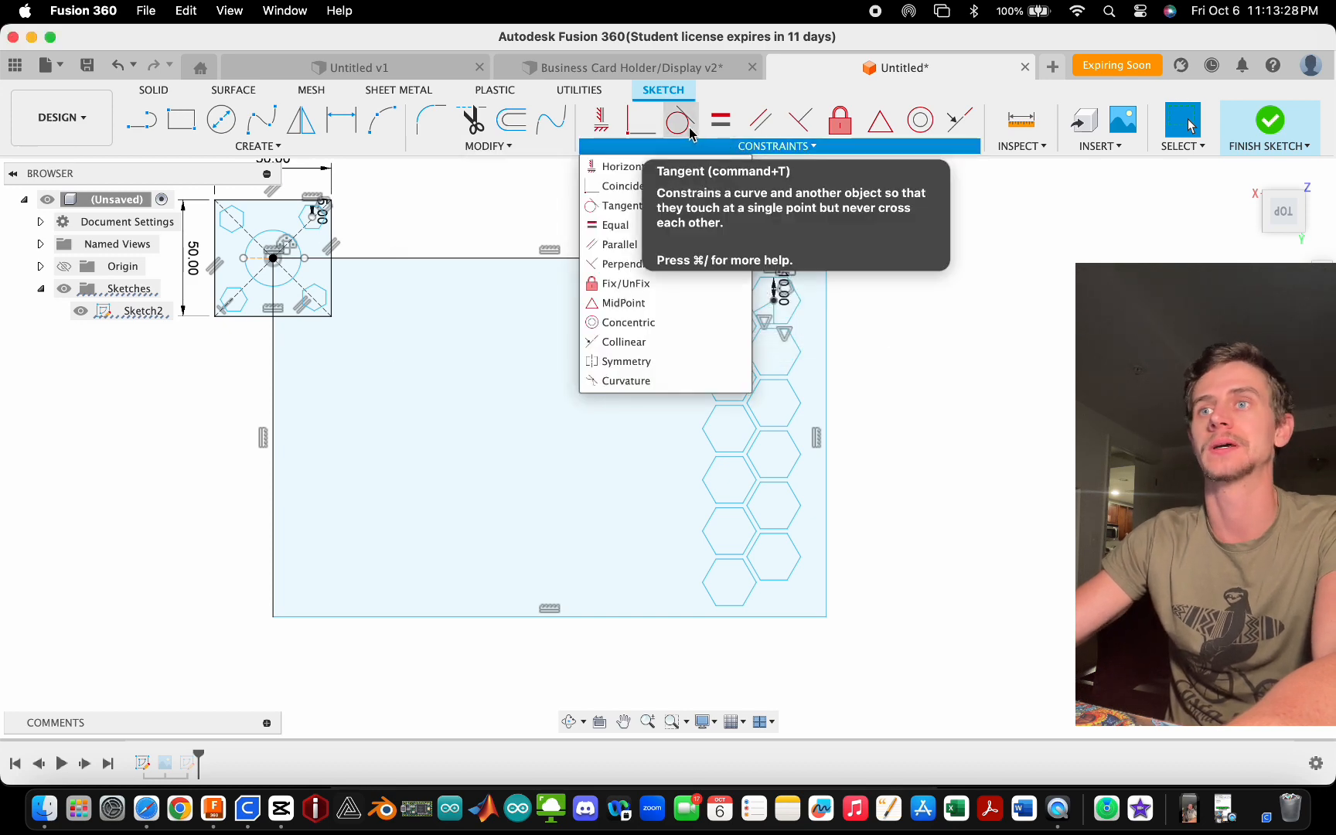
left_click(487, 150)
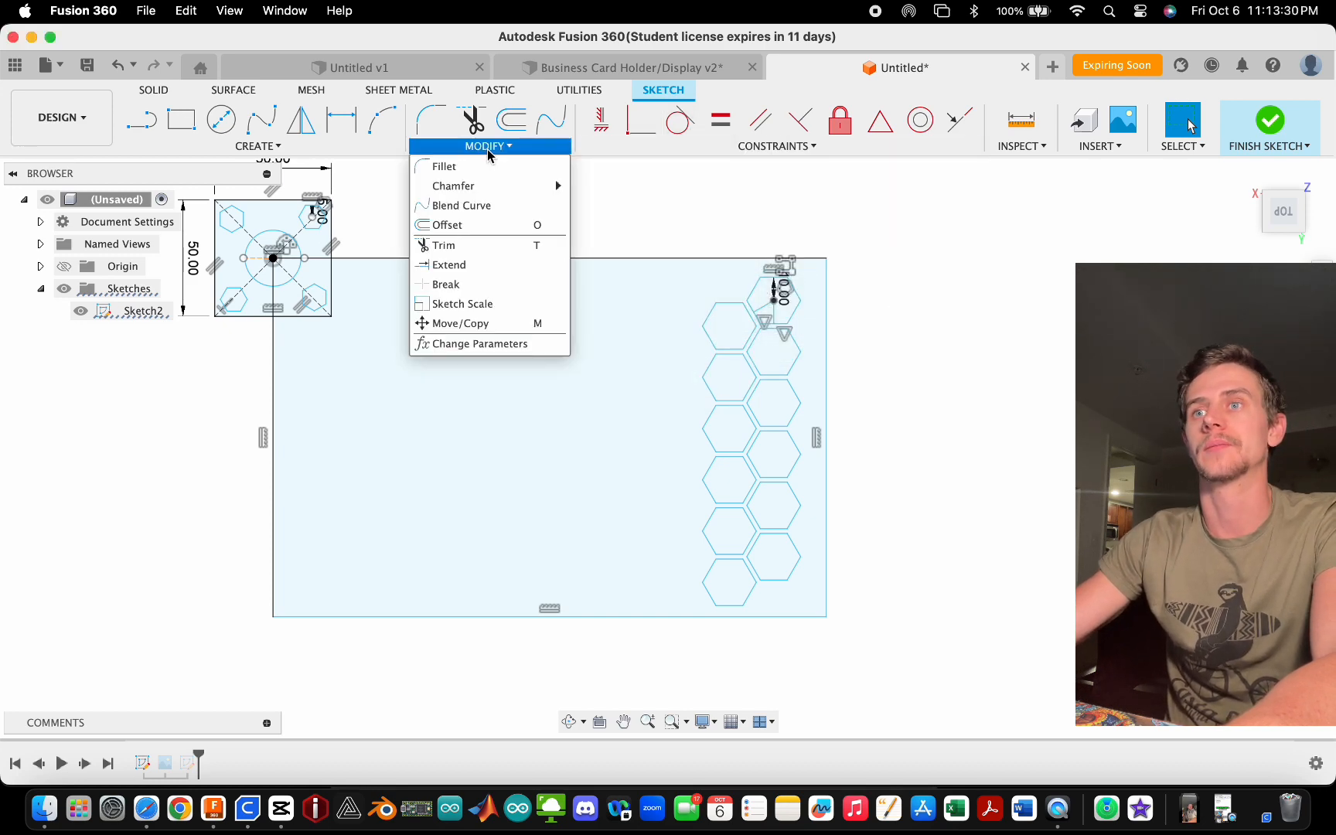
left_click(500, 225)
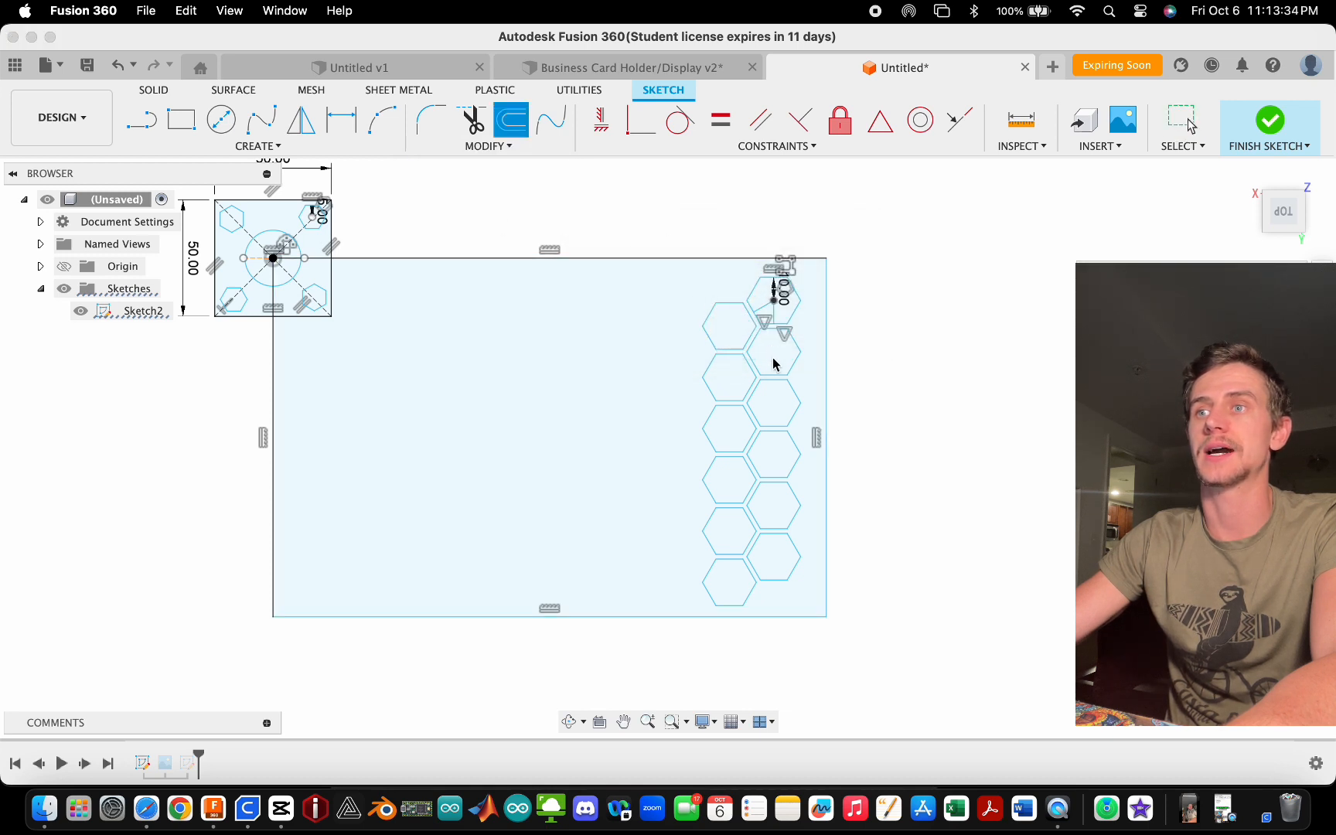
- Offset the rectangle's top edge with the whole outline chain selected
left_click(695, 259)
left_click_drag(695, 259, 687, 319)
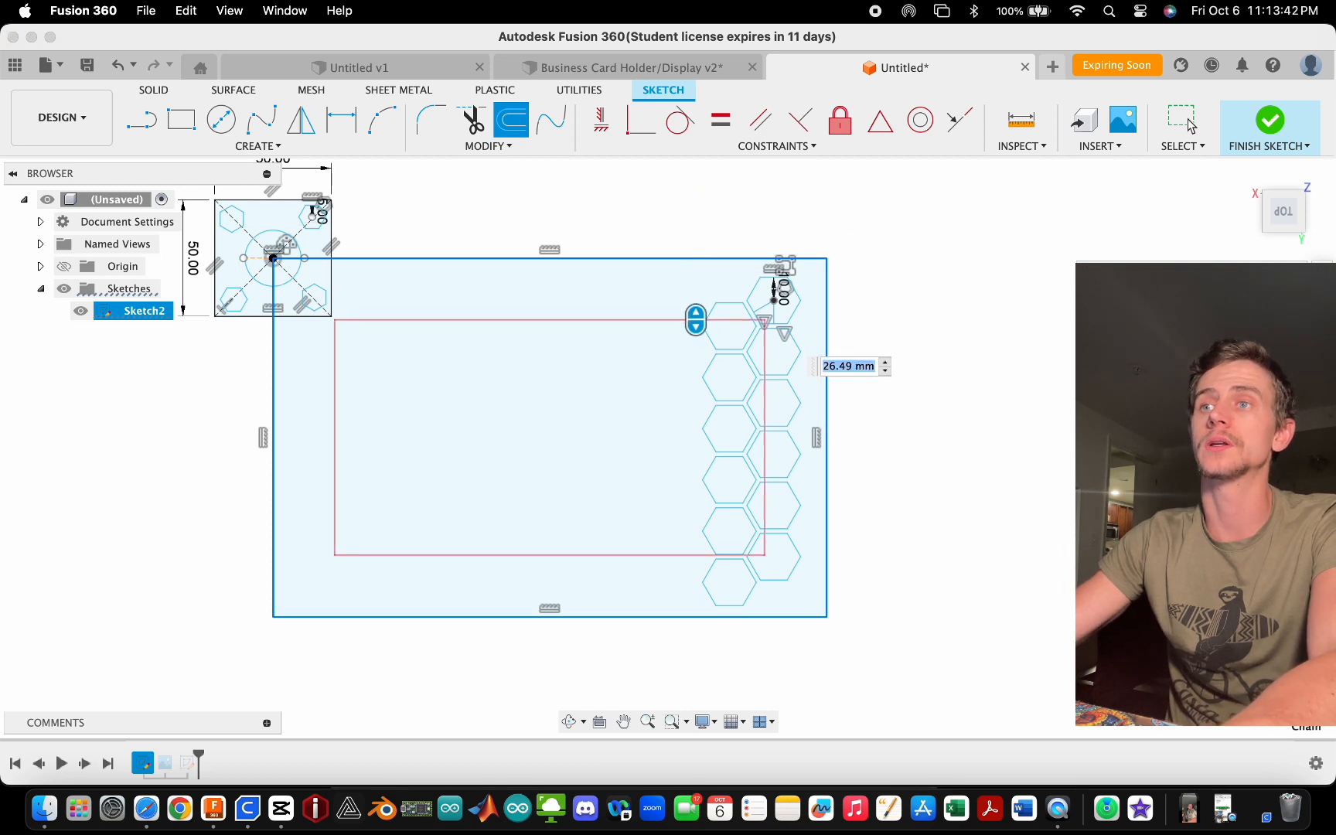
key("Escape")
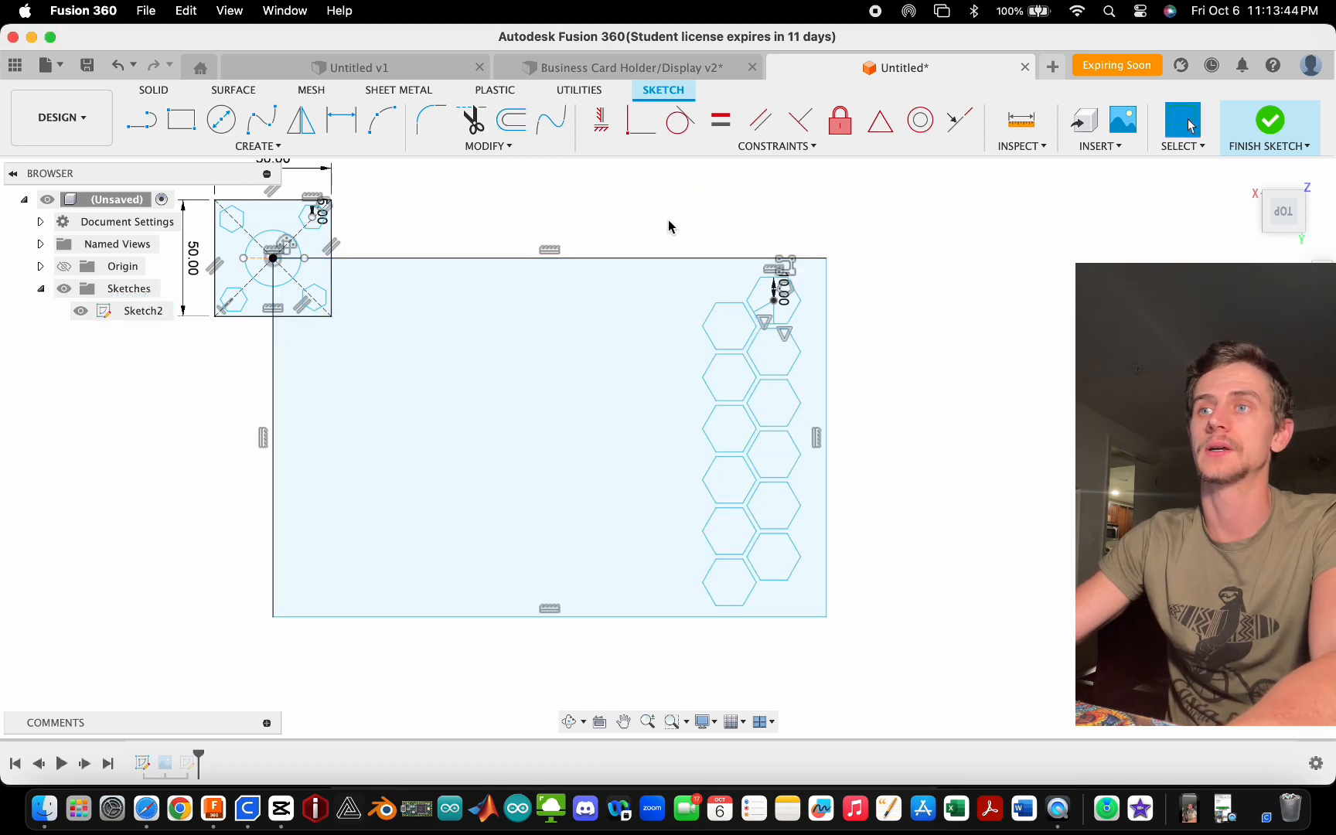
left_click(677, 259)
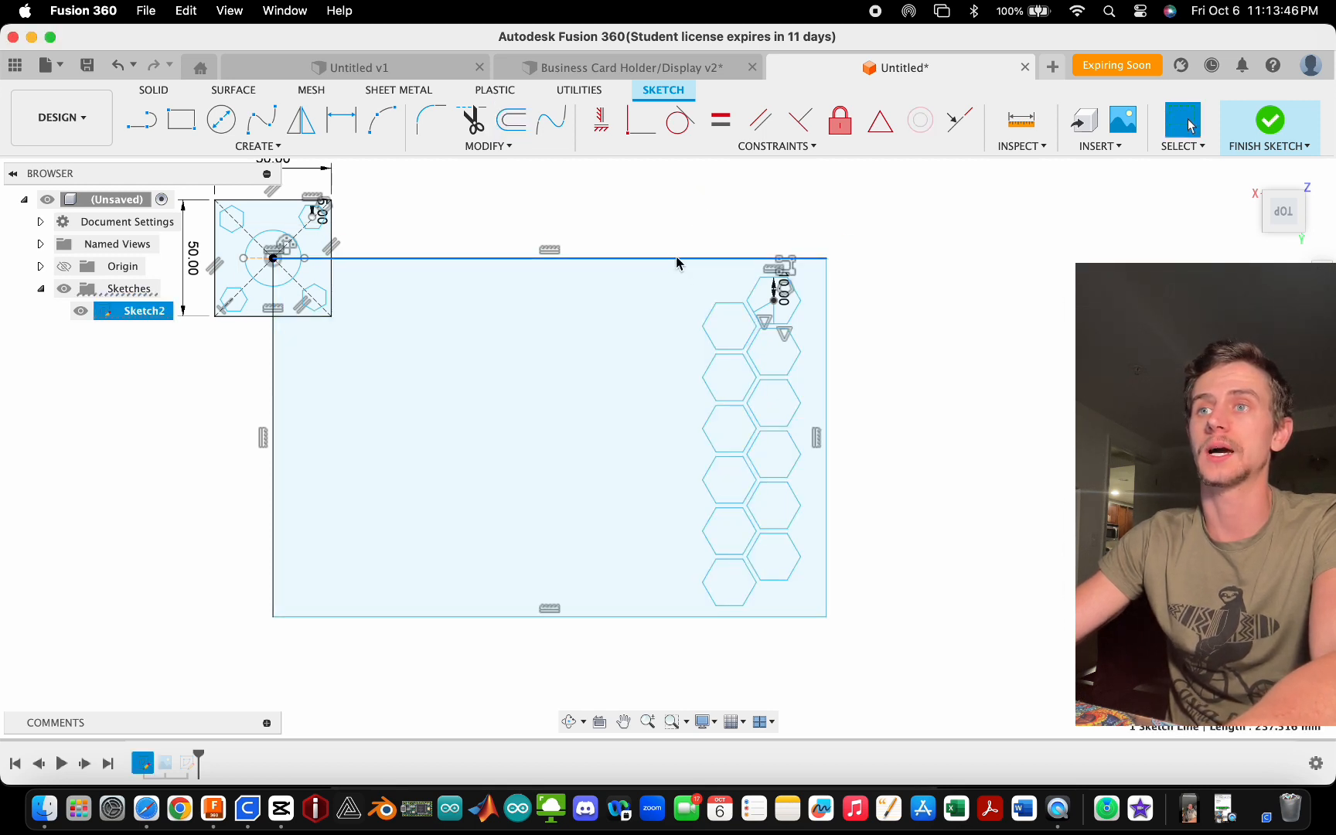
left_click(508, 123)
left_click_drag(676, 260, 669, 231)
left_click(1213, 320)
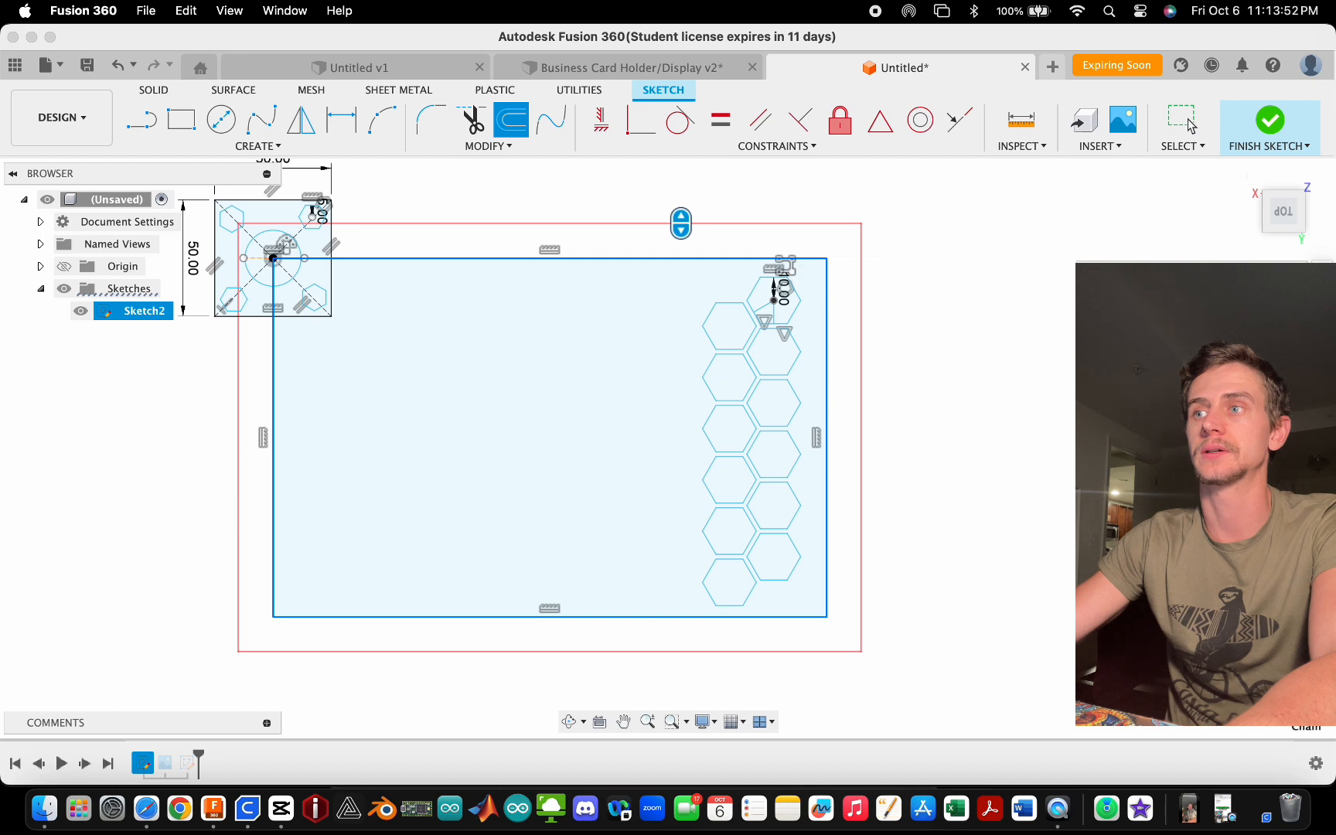
- Toggle the right and bottom edges in and out, ending with the full outline selected
left_click(827, 322)
left_click(793, 618)
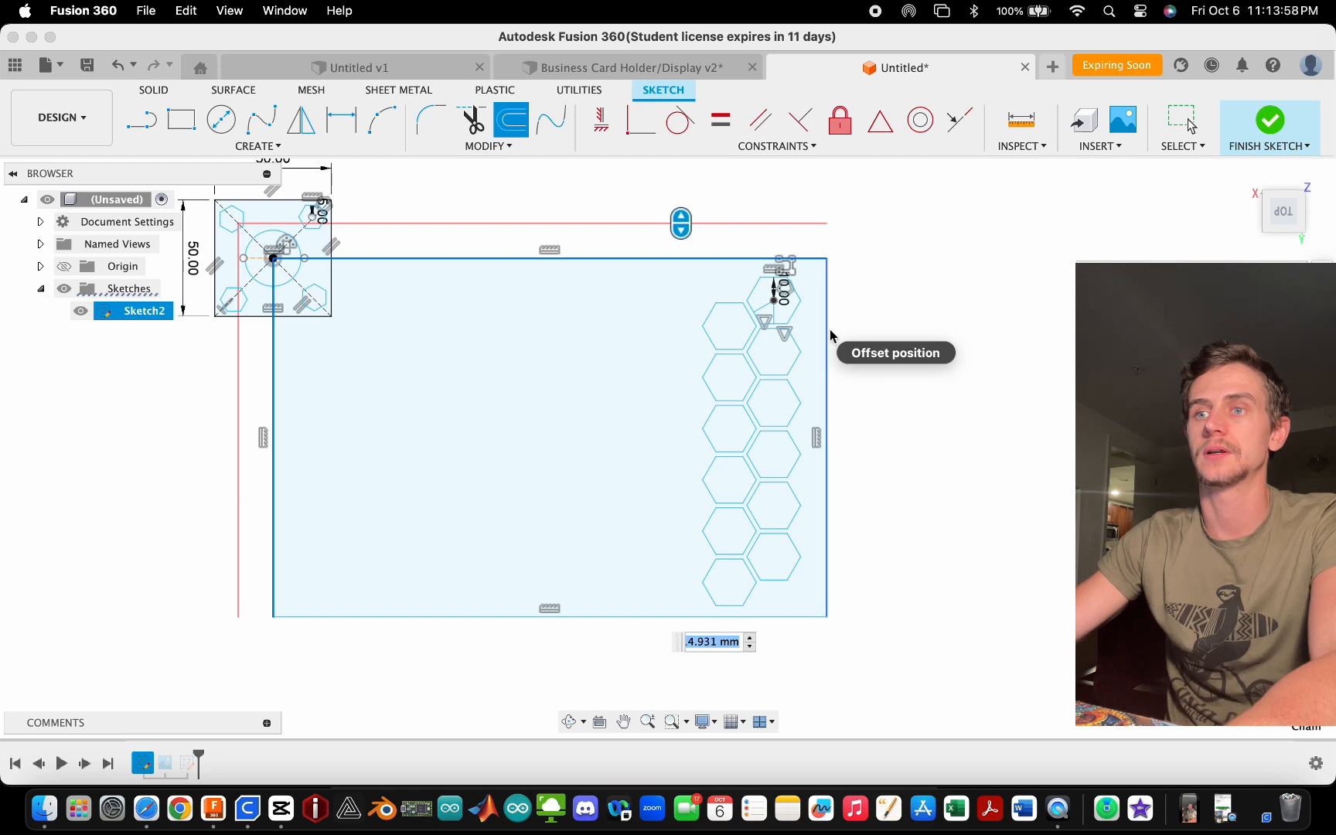
left_click(522, 618)
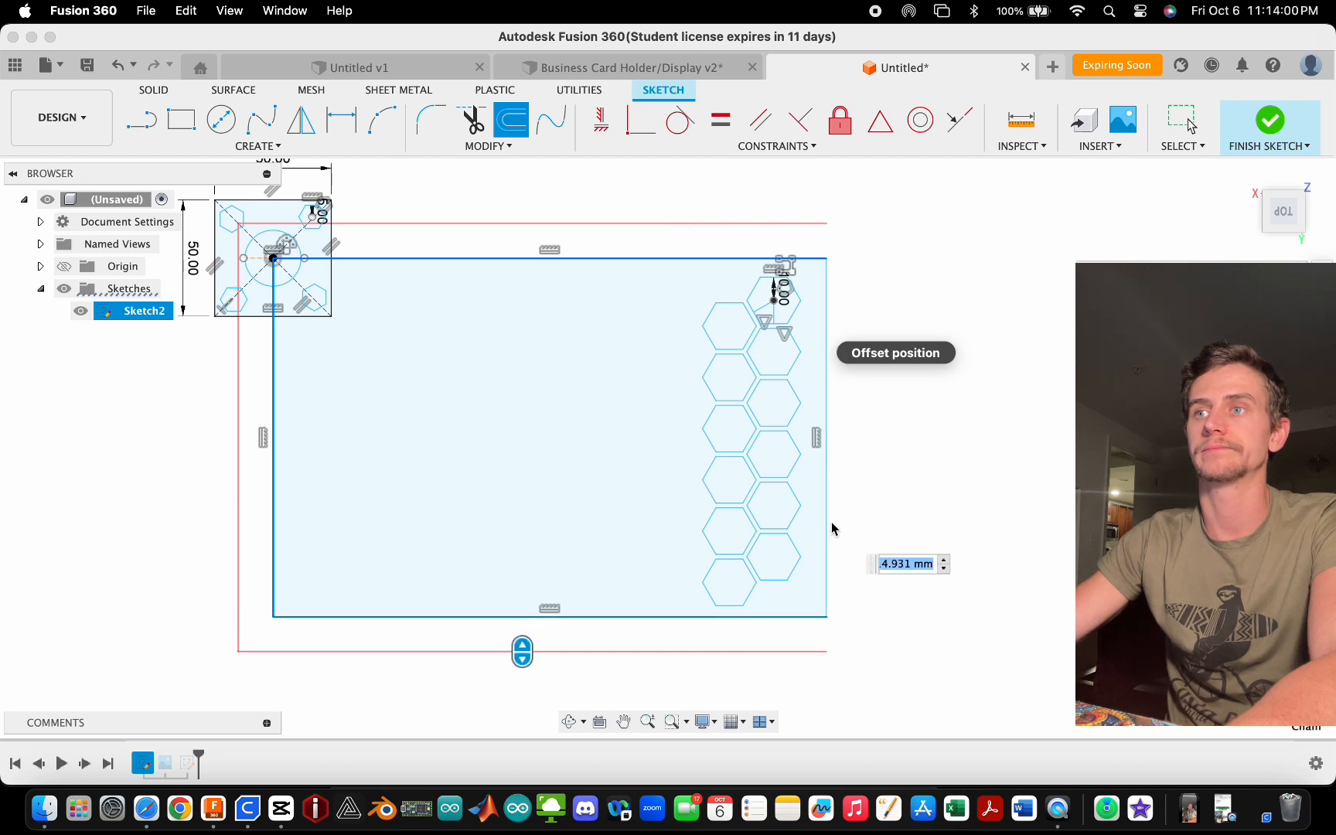
left_click(827, 524)
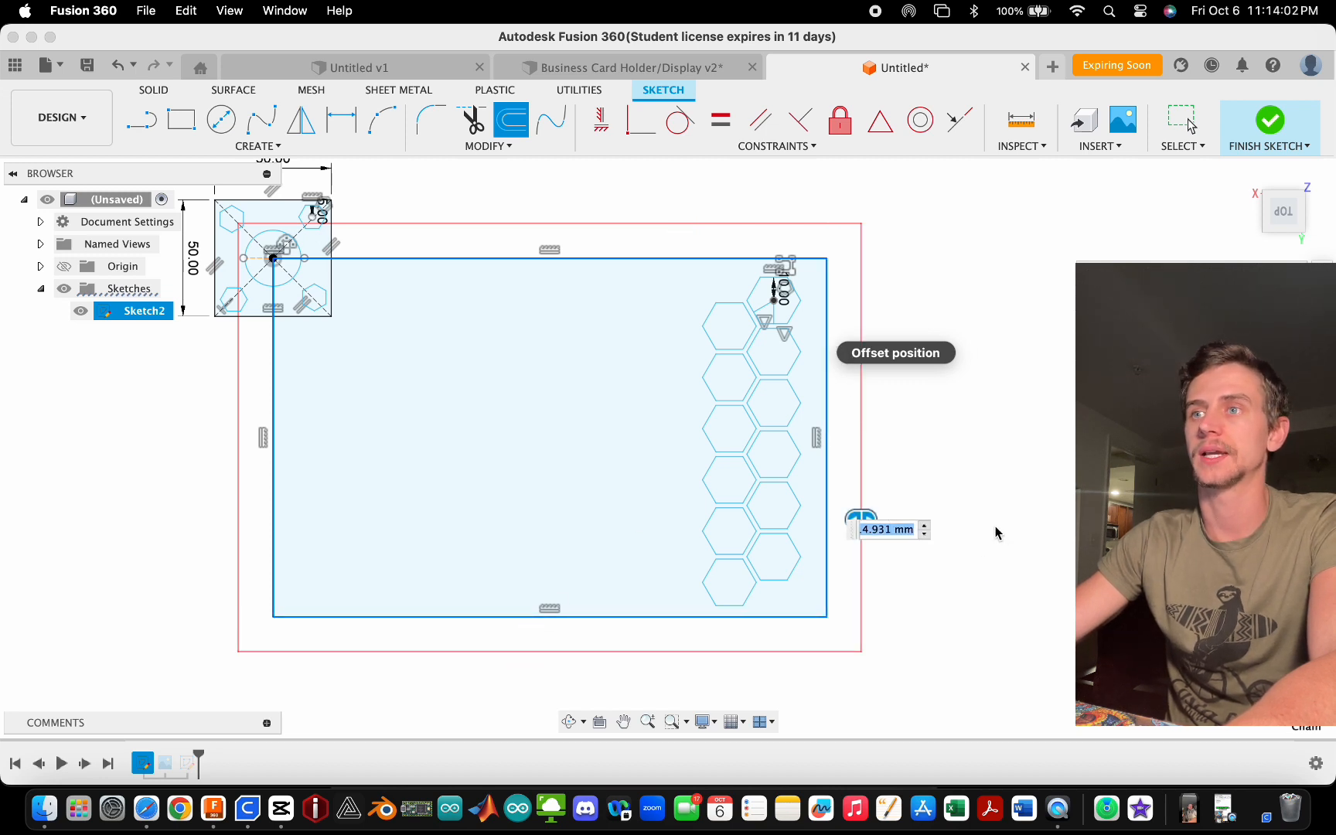
left_click(828, 286)
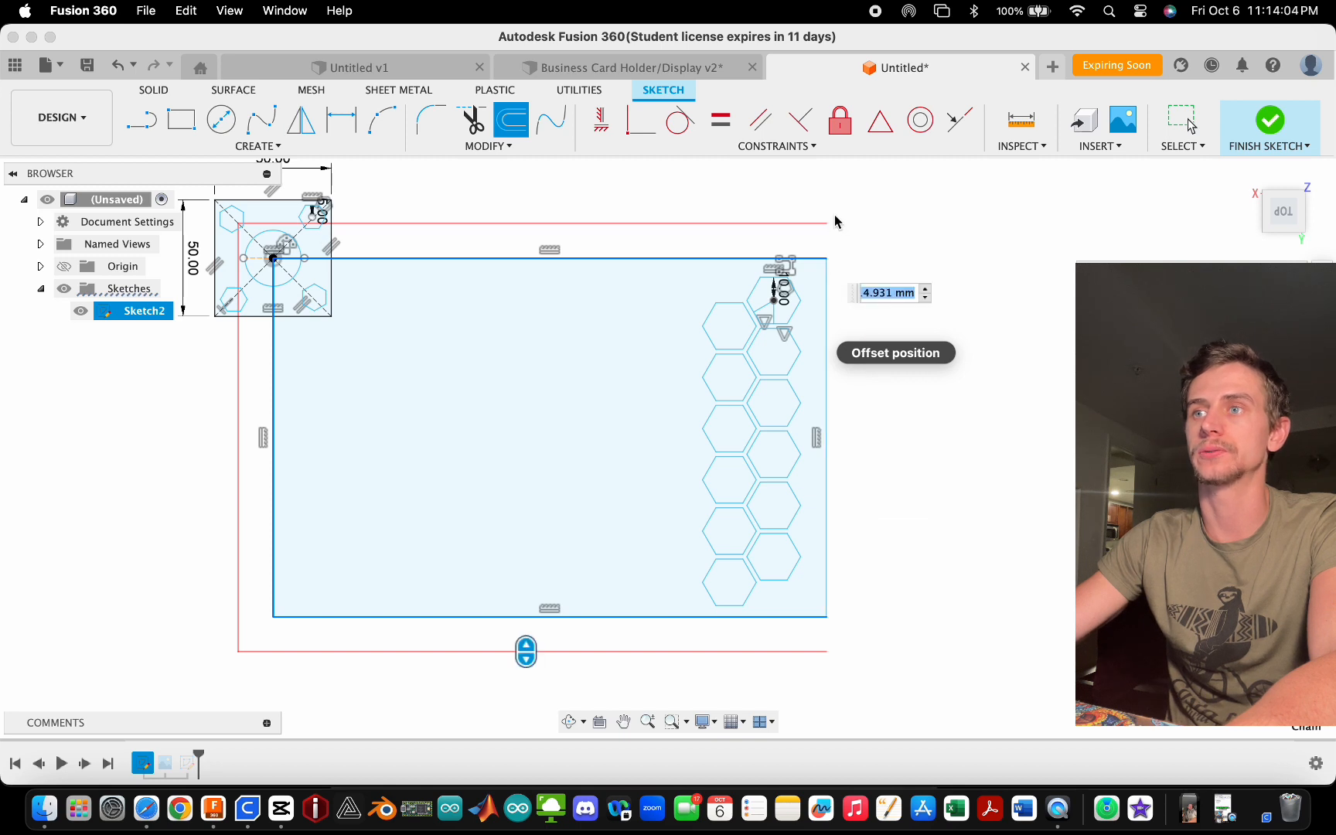
left_click(826, 303)
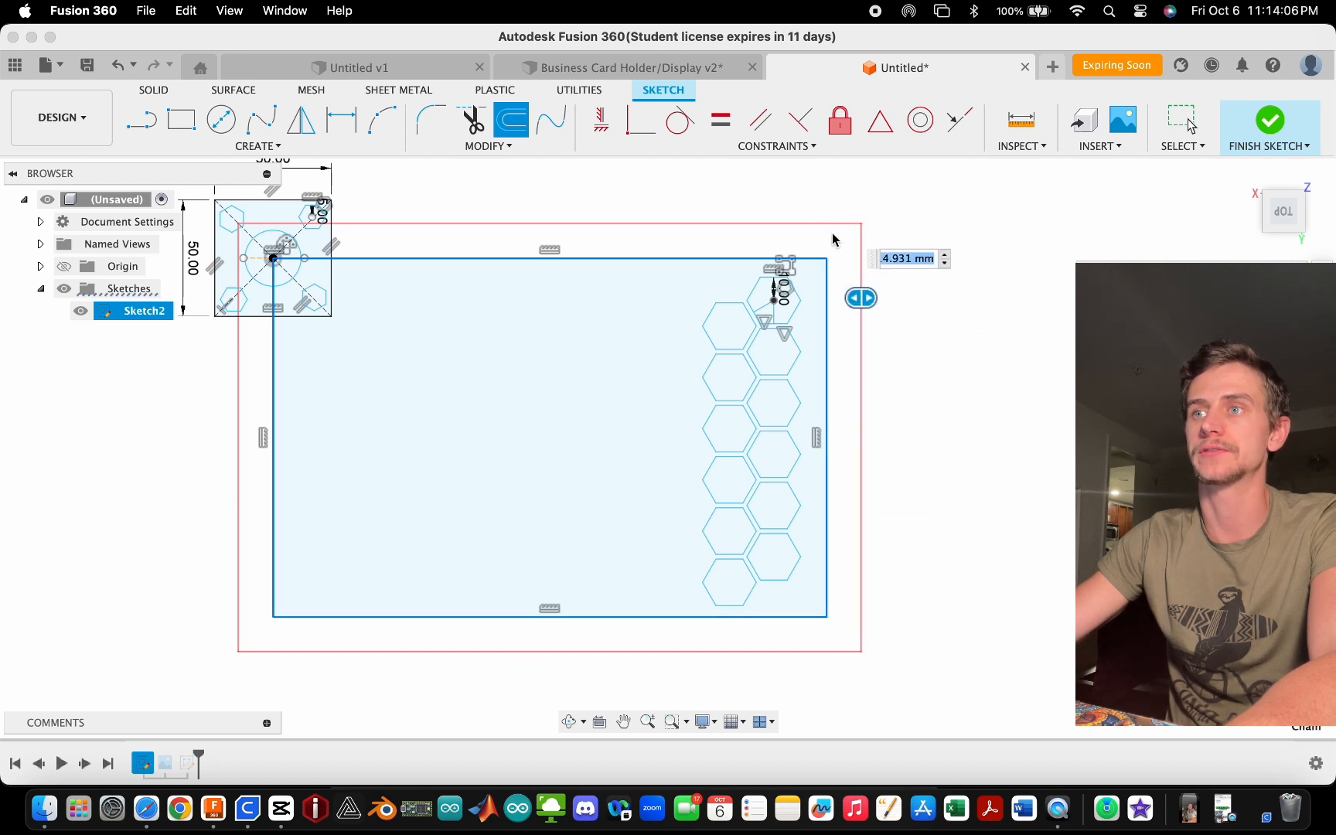
left_click(827, 289)
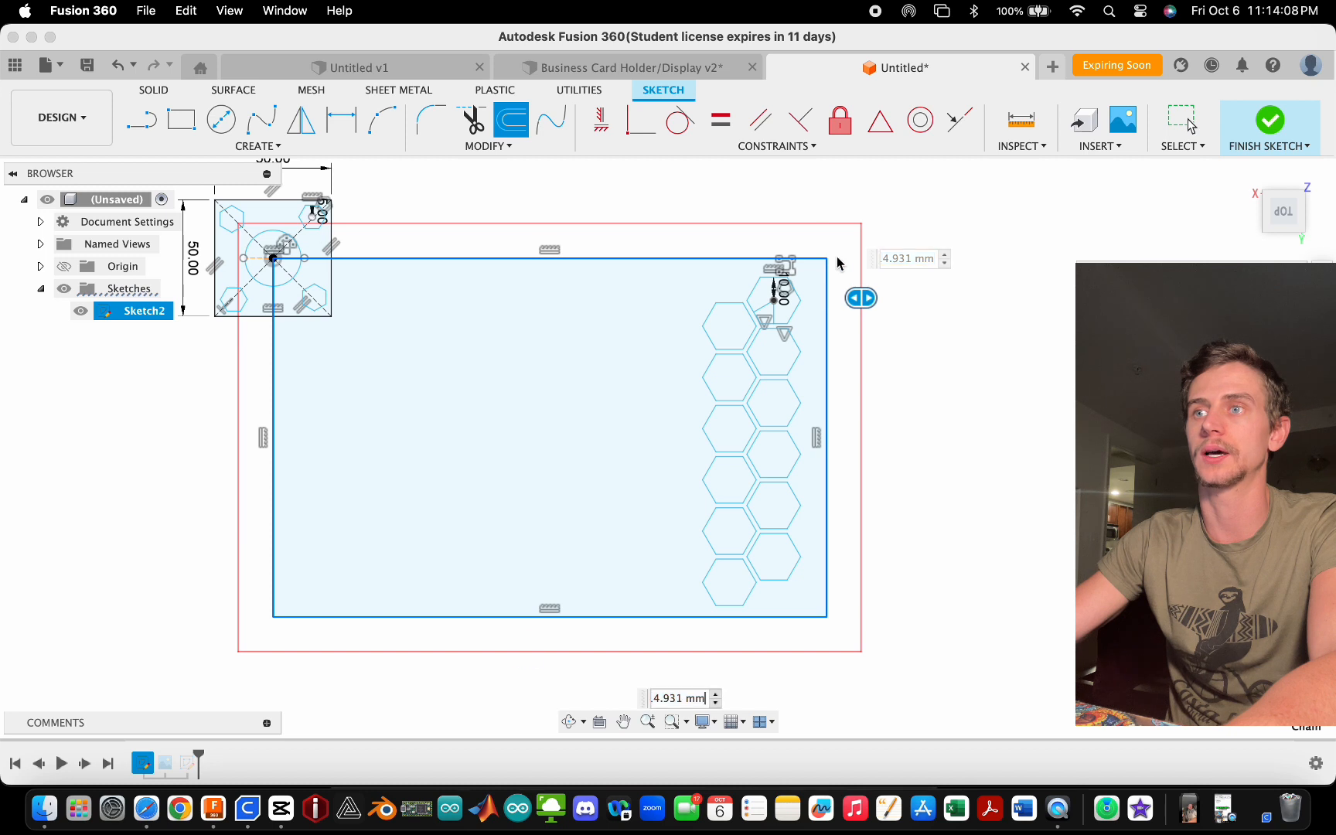
left_click(826, 287)
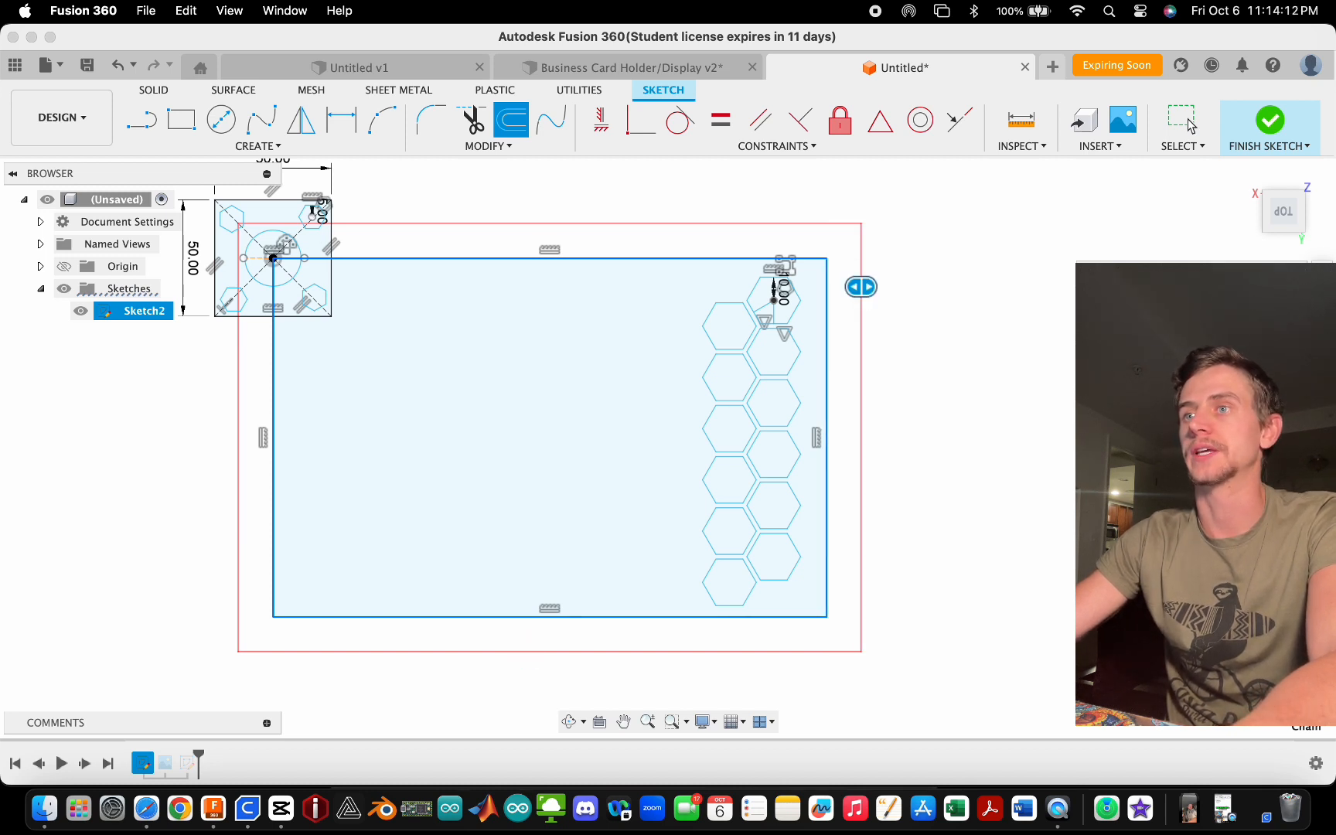
- Push the offset outline outside the rectangle to 8.169 mm and confirm it
left_click_drag(861, 287, 763, 294)
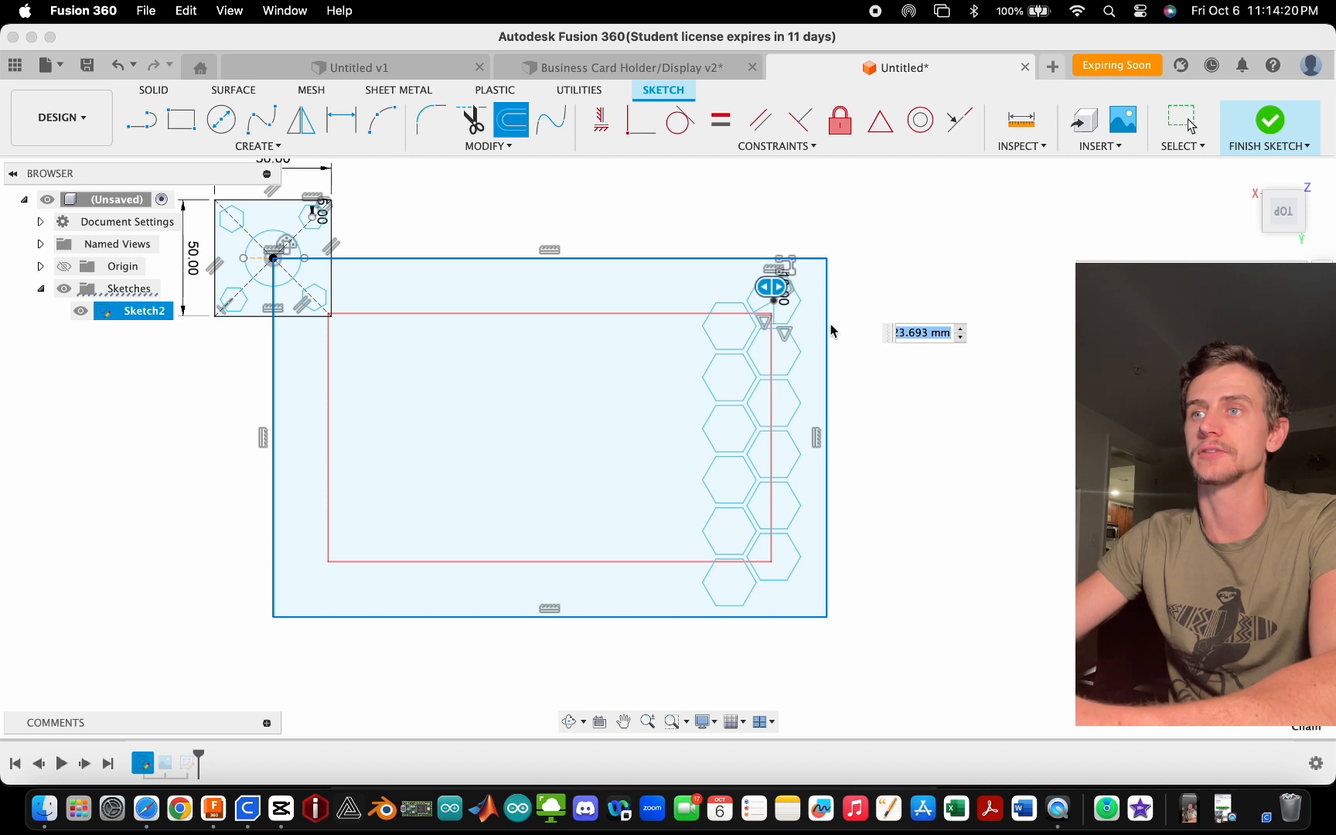
left_click_drag(783, 300, 857, 300)
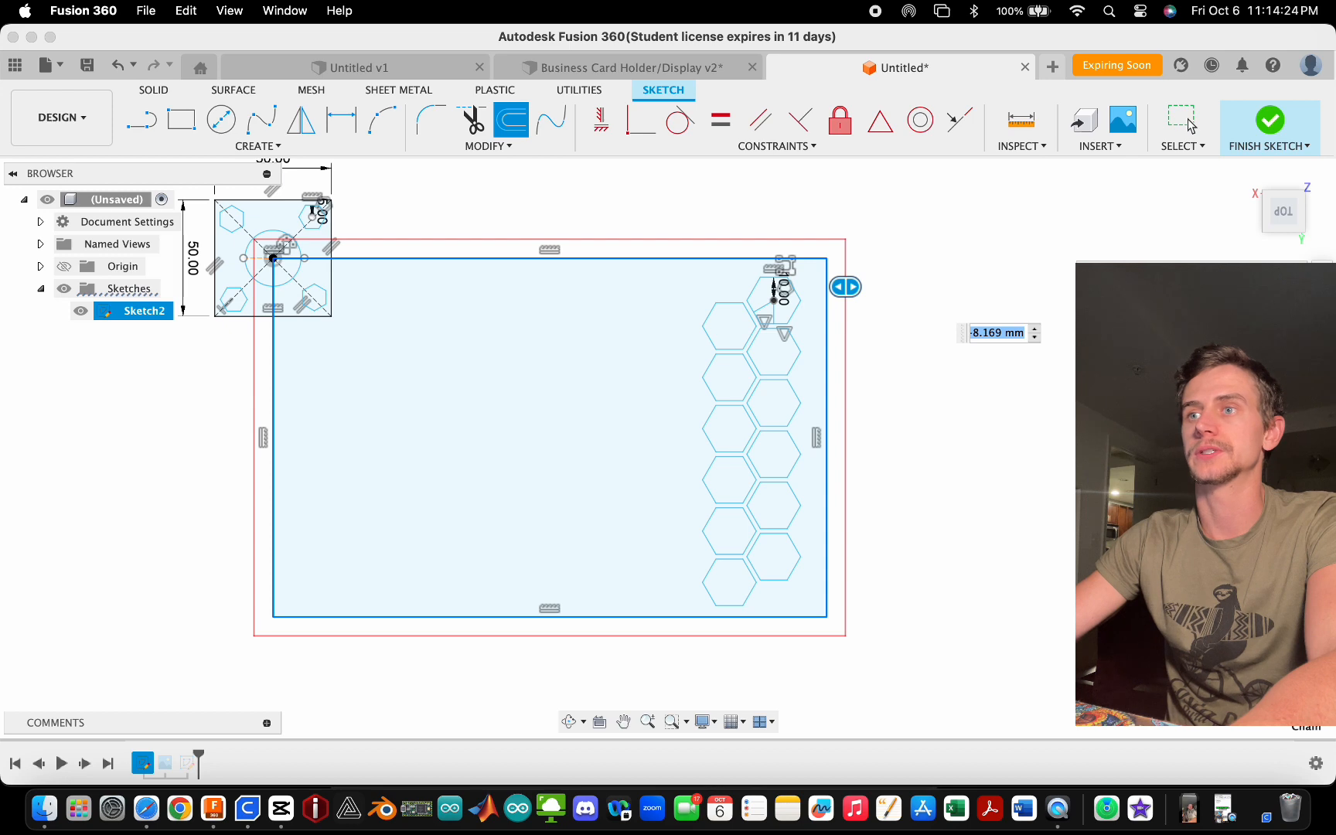
key("Return")
scroll(877, 466, "down", 3)
scroll(812, 450, "up", 3)
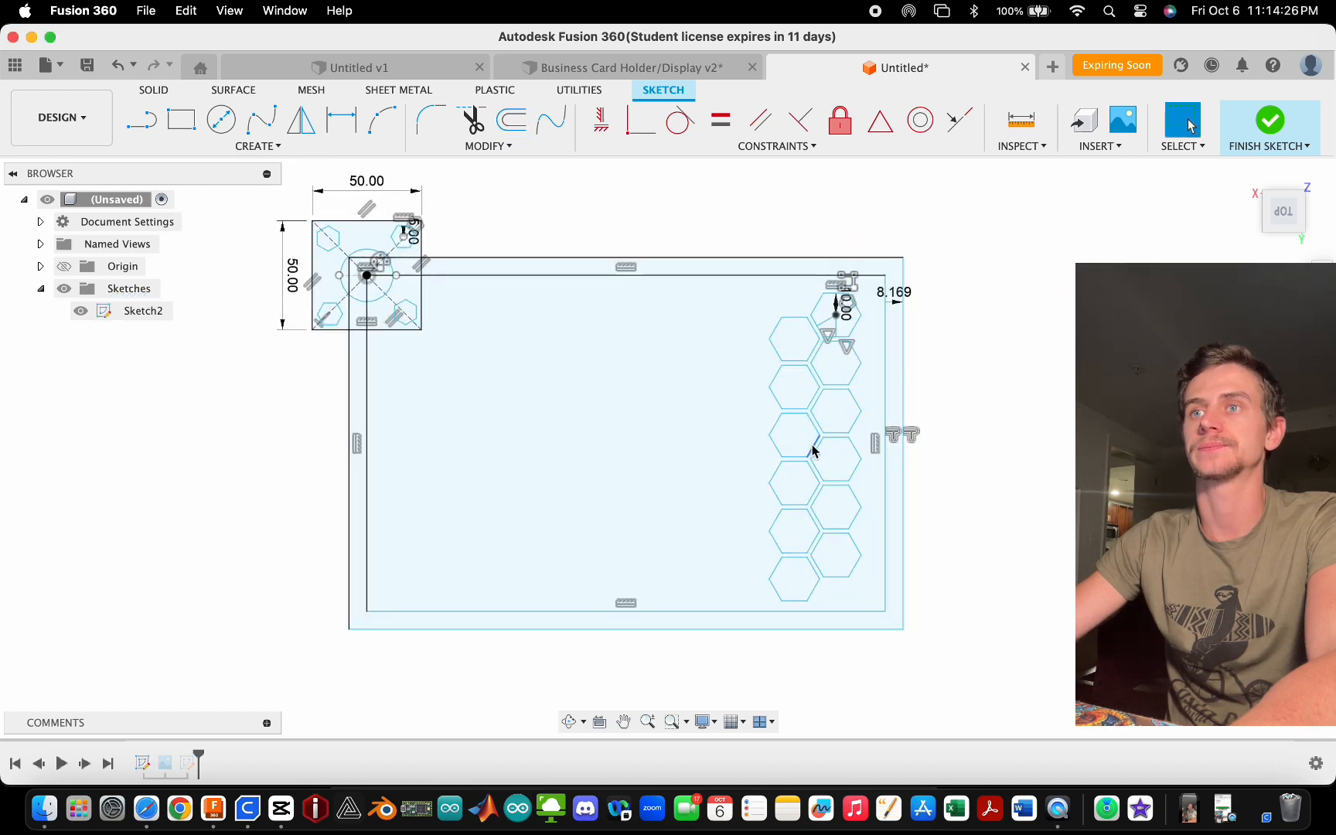
- Trim the eight stray rectangle and offset-border segments crossing the circle in the 50 mm square
left_click(508, 146)
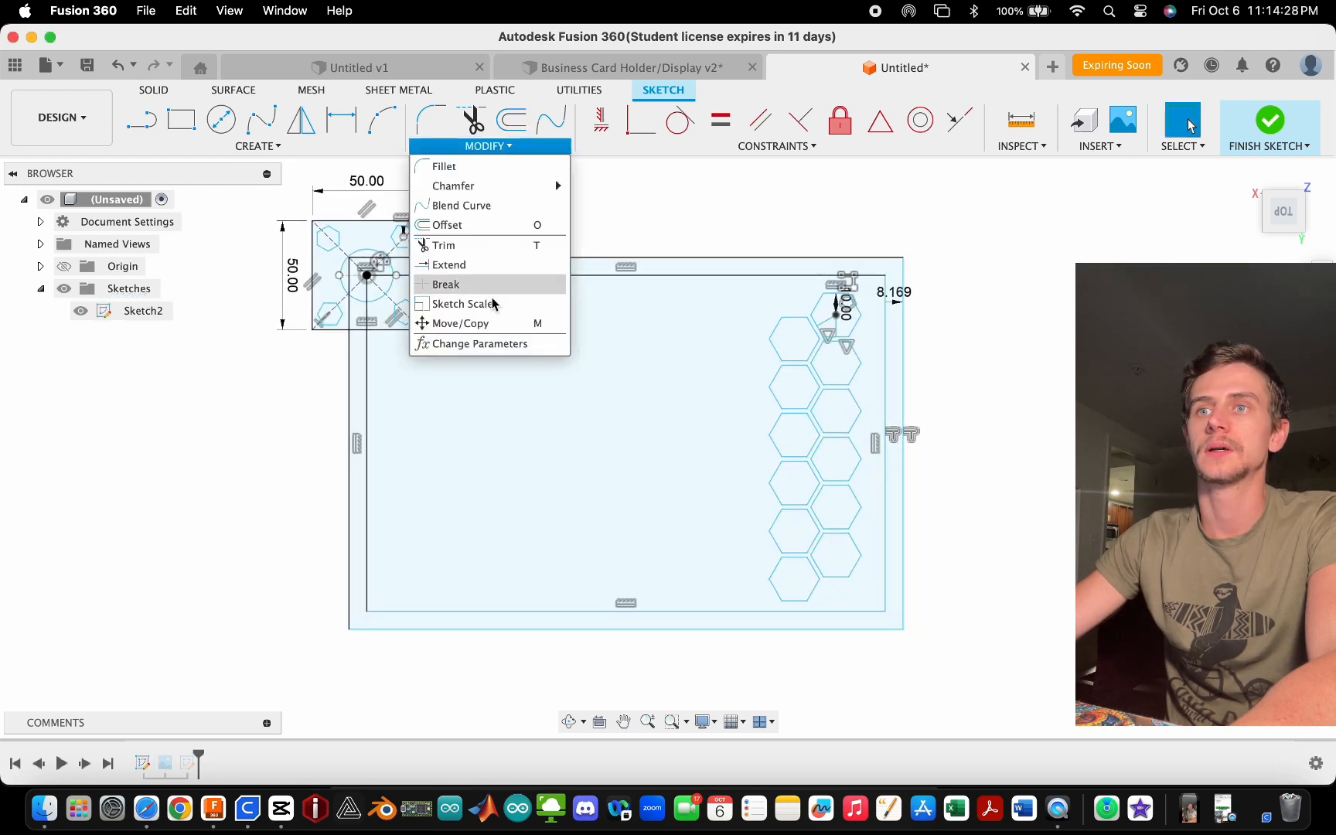
left_click(477, 246)
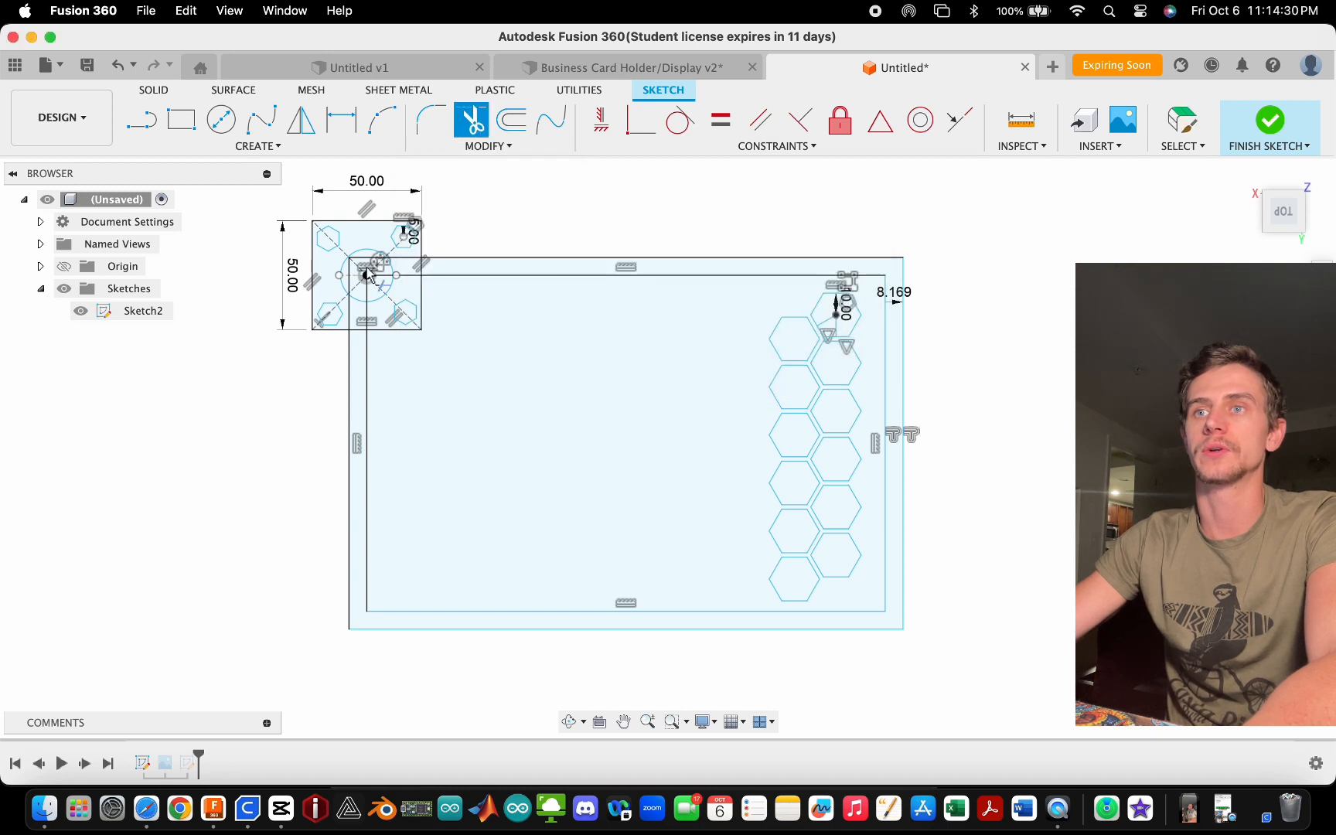
scroll(316, 253, "up", 3)
scroll(340, 245, "up", 2)
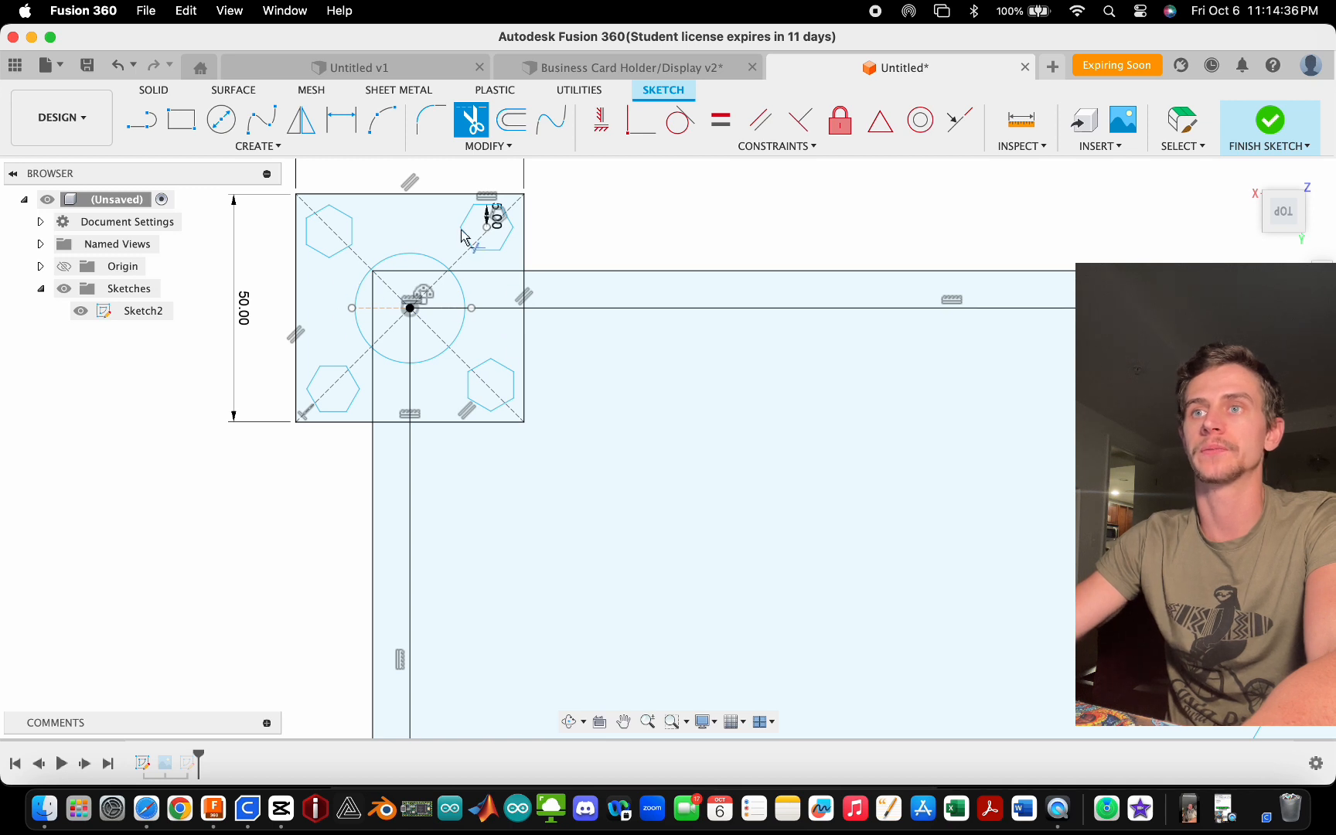
scroll(384, 248, "up", 5)
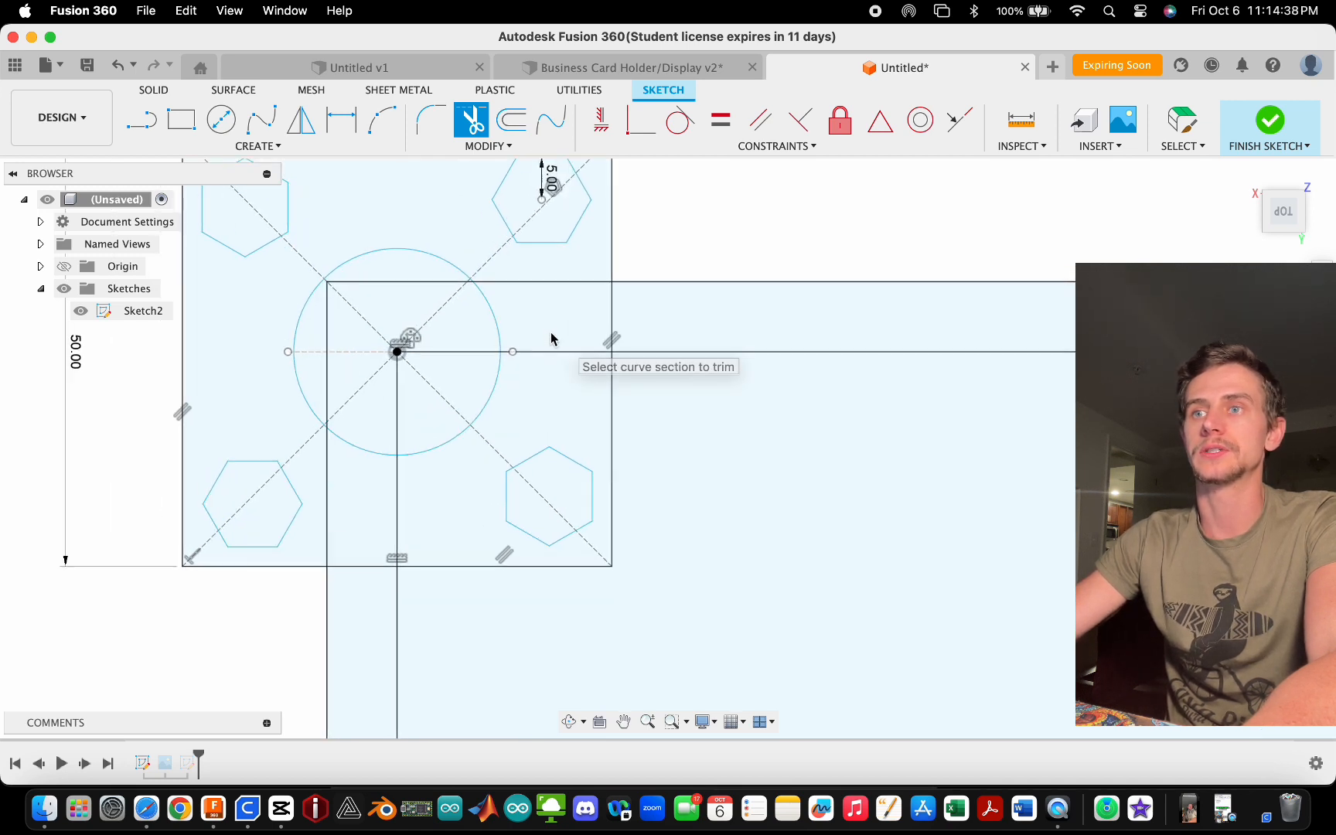
left_click(331, 489)
left_click(395, 501)
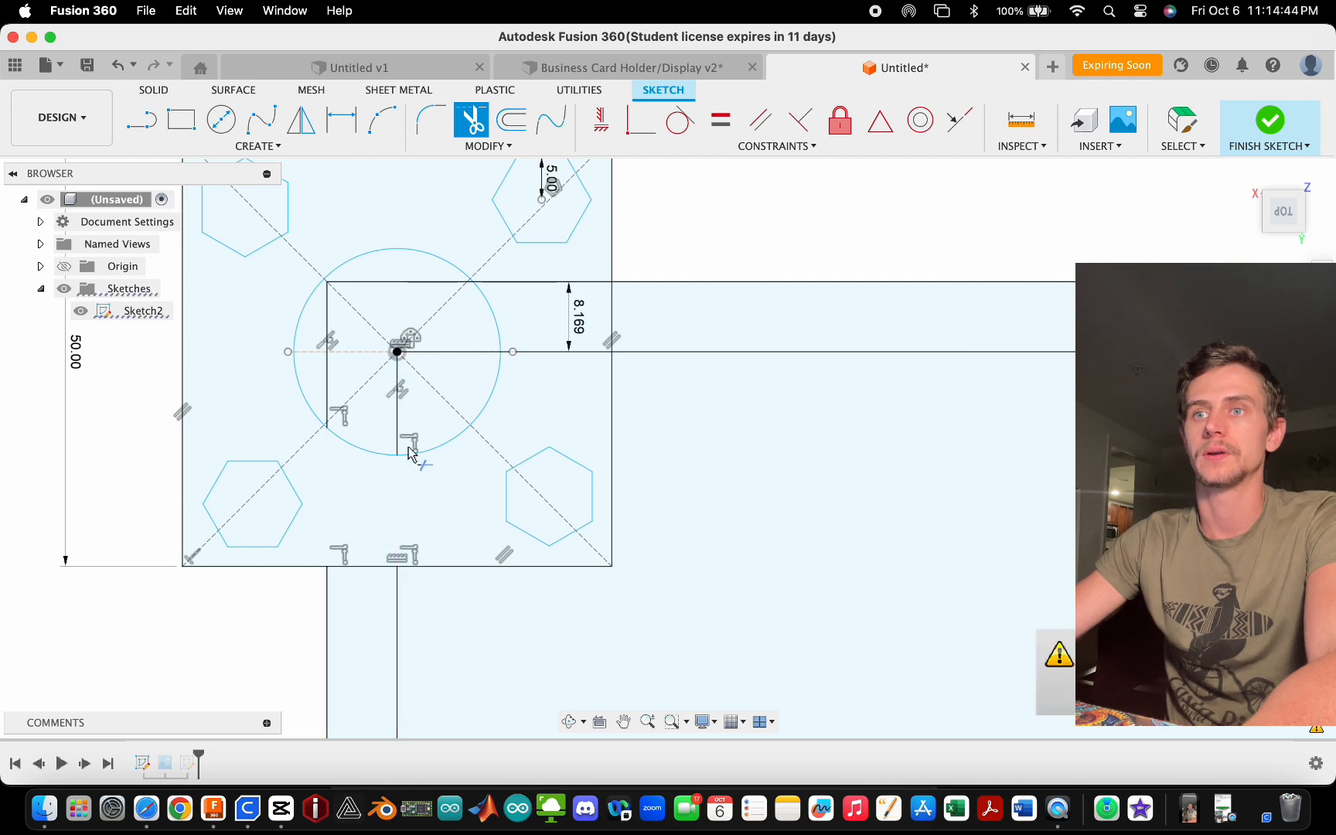
left_click(335, 383)
left_click(390, 283)
left_click(331, 324)
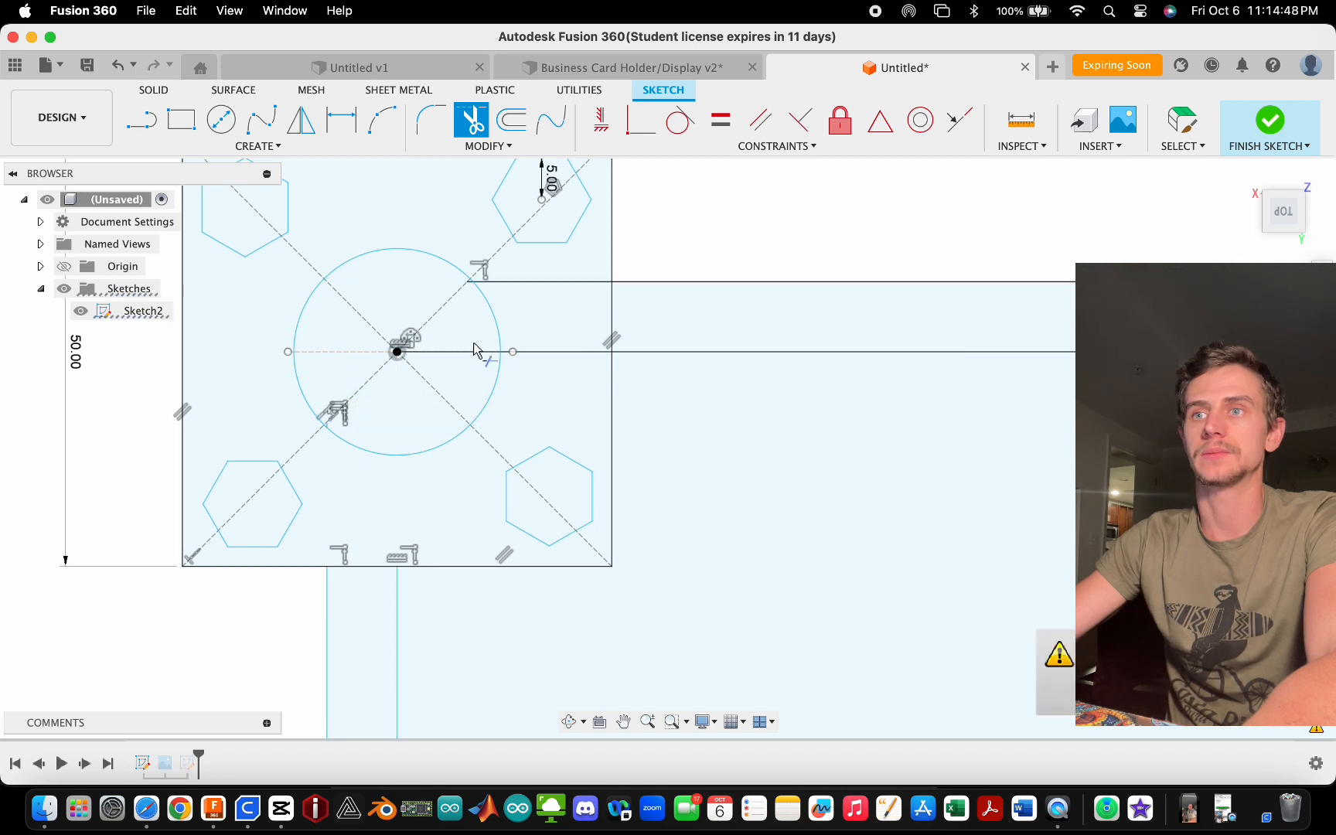
left_click(470, 349)
left_click(553, 284)
left_click(566, 350)
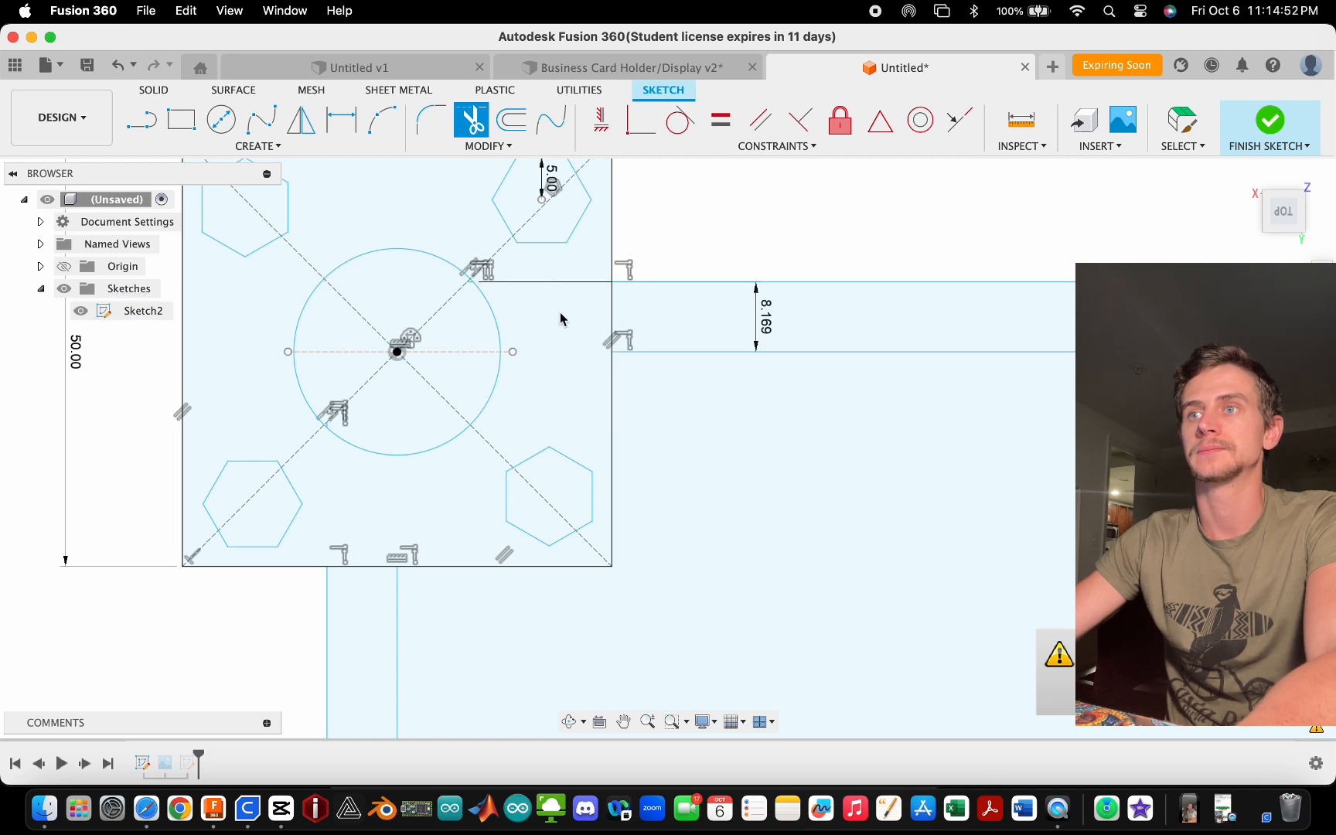
- Finish trimming and move the 8.169 dimension next to the square
key("Escape")
left_click_drag(764, 313, 541, 306)
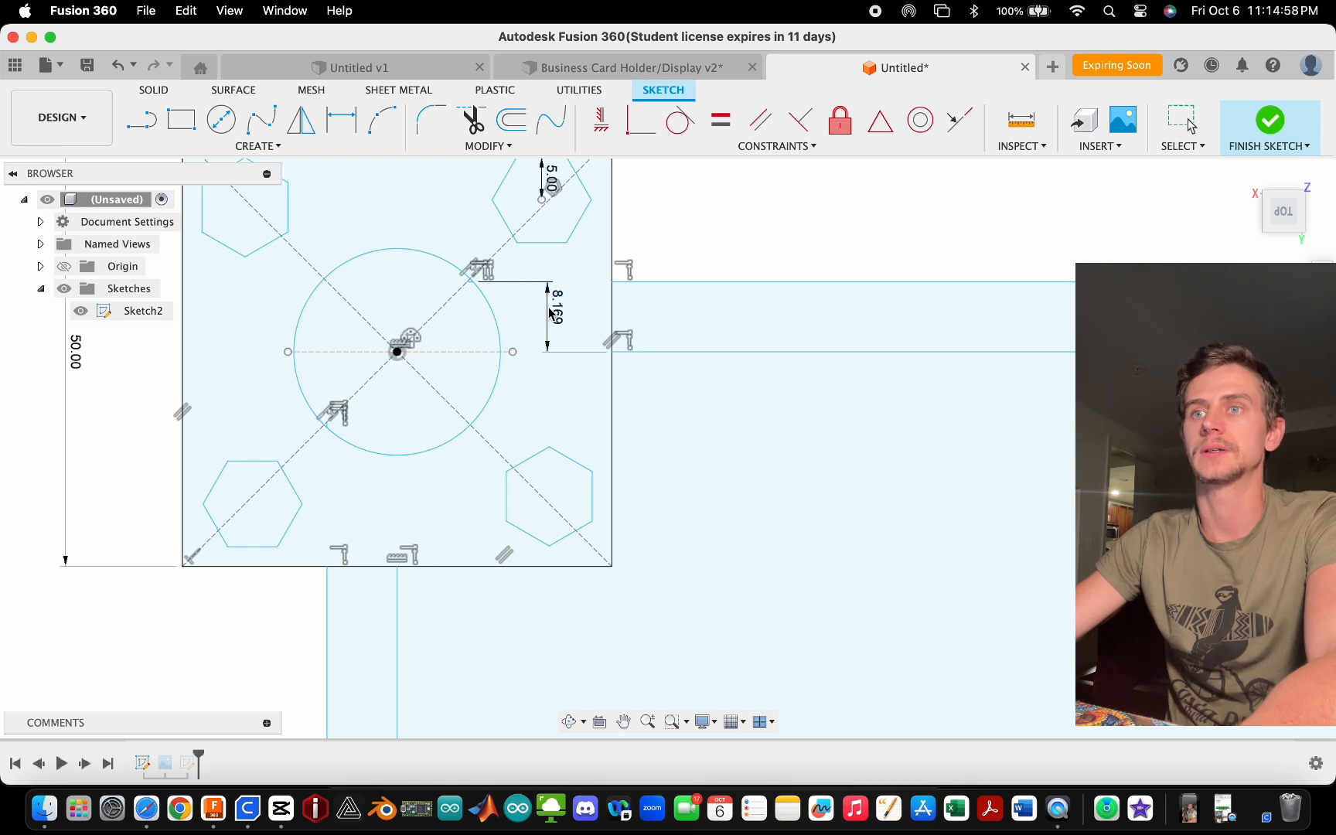
scroll(540, 309, "down", 3)
scroll(499, 332, "down", 4)
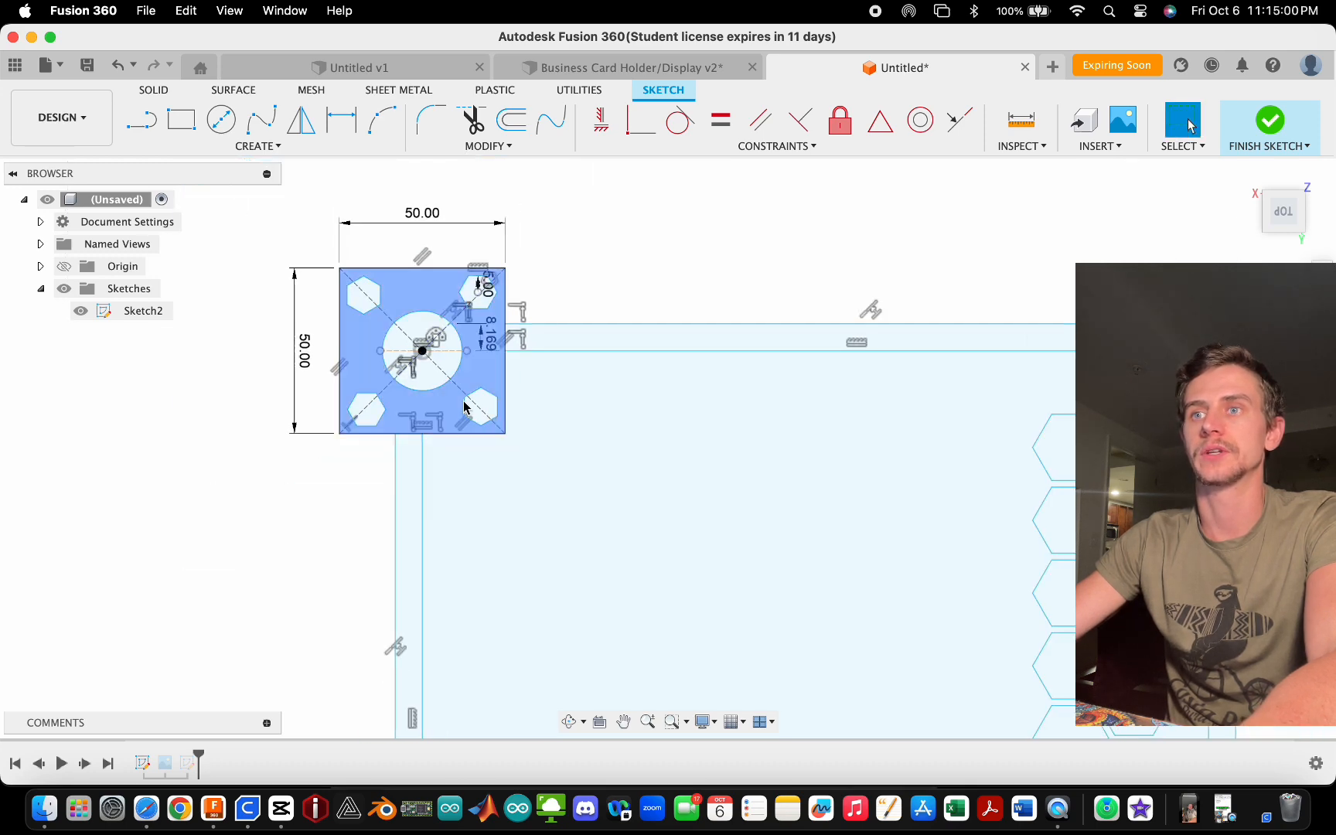
- Zoom out over Sketch2 and launch Sketch Scale from the Modify menu
scroll(484, 249, "down", 2)
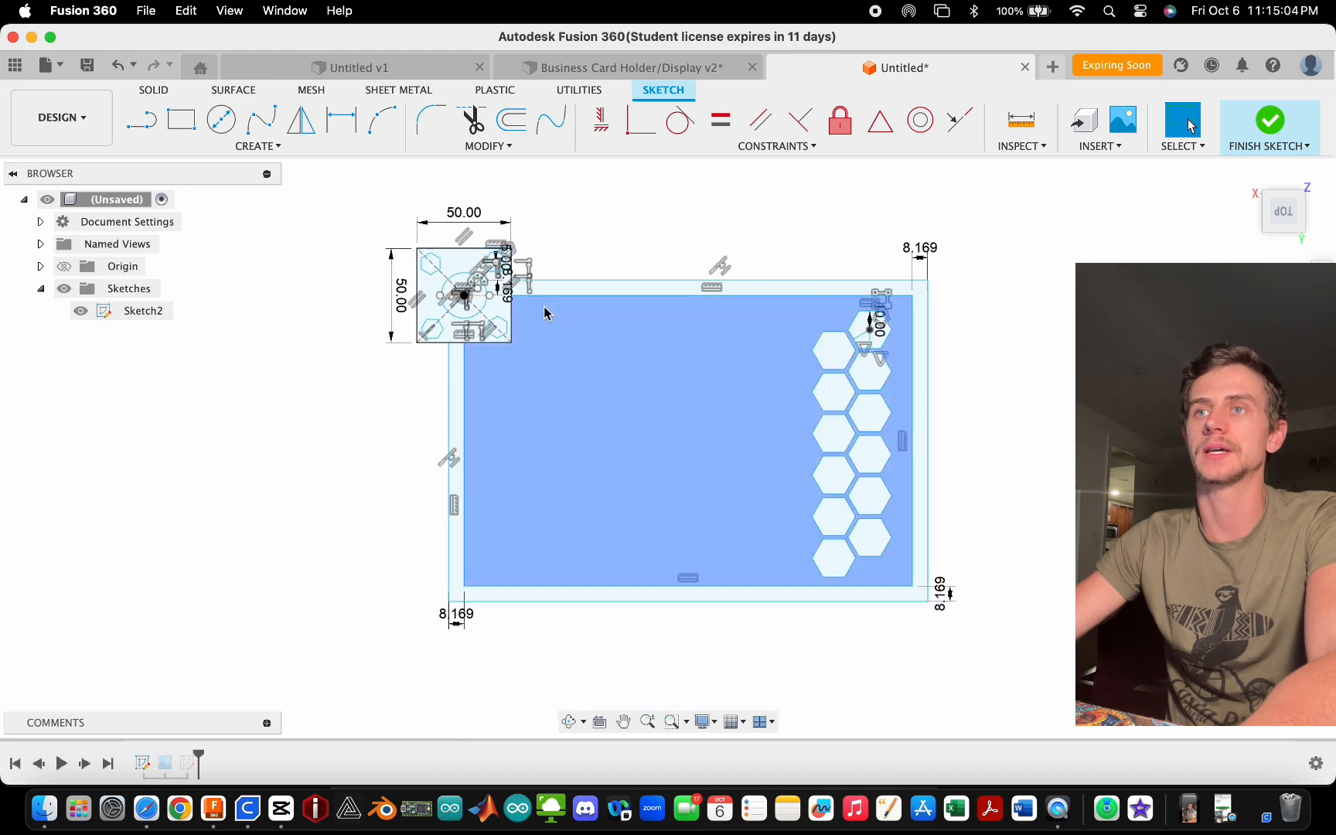
scroll(546, 386, "up", 2)
left_click(510, 146)
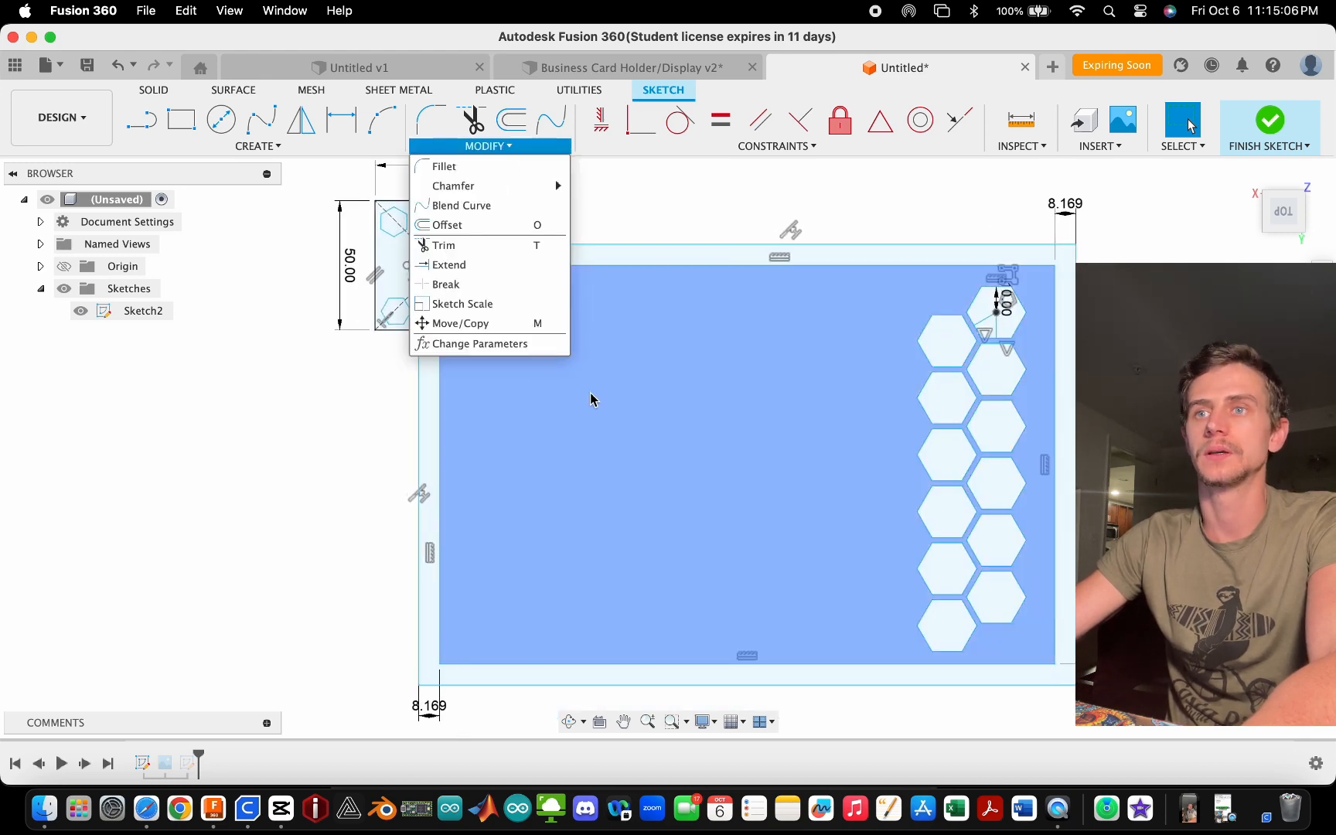
scroll(448, 410, "down", 2)
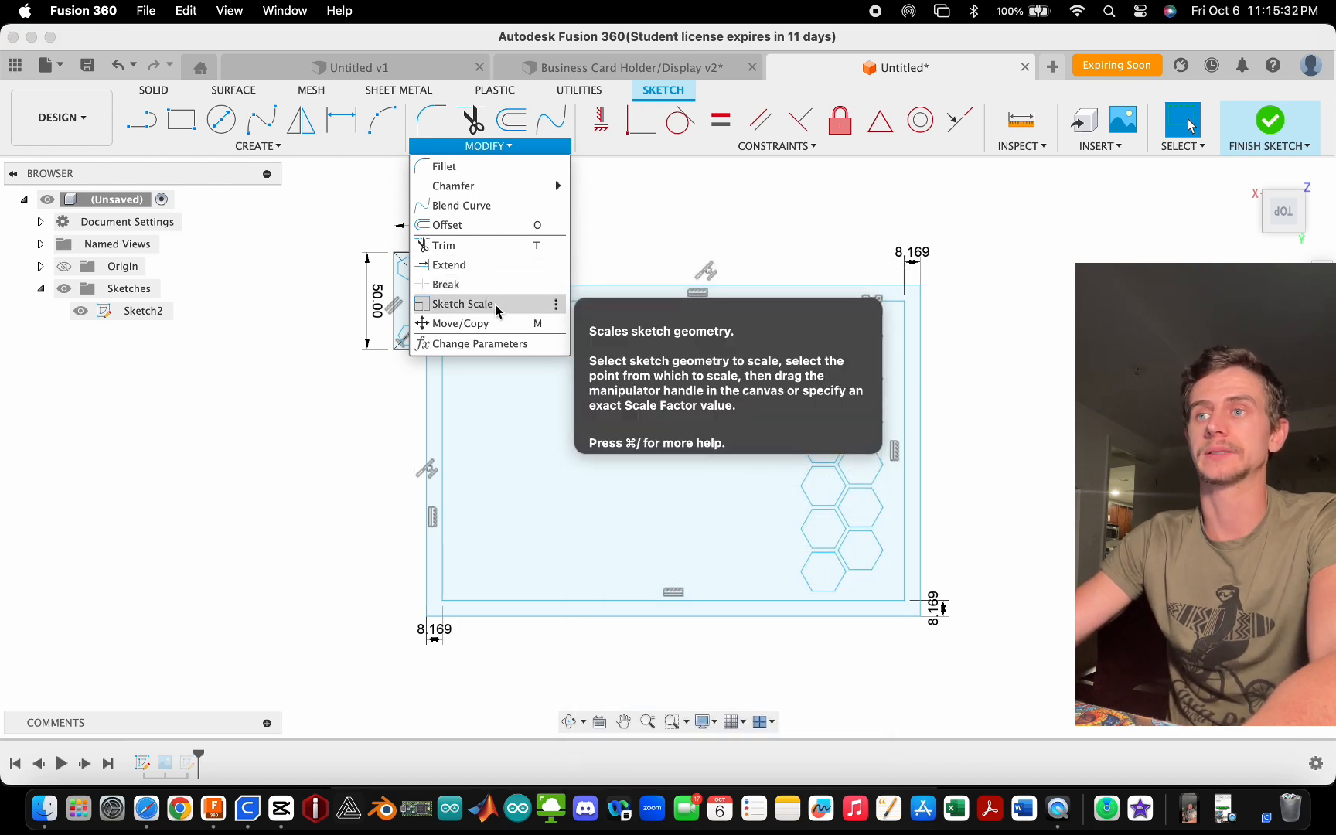
left_click(496, 306)
scroll(512, 403, "down", 2)
- Select the bottom hexagon, then clear the selection
scroll(695, 451, "up", 4)
scroll(568, 460, "down", 1)
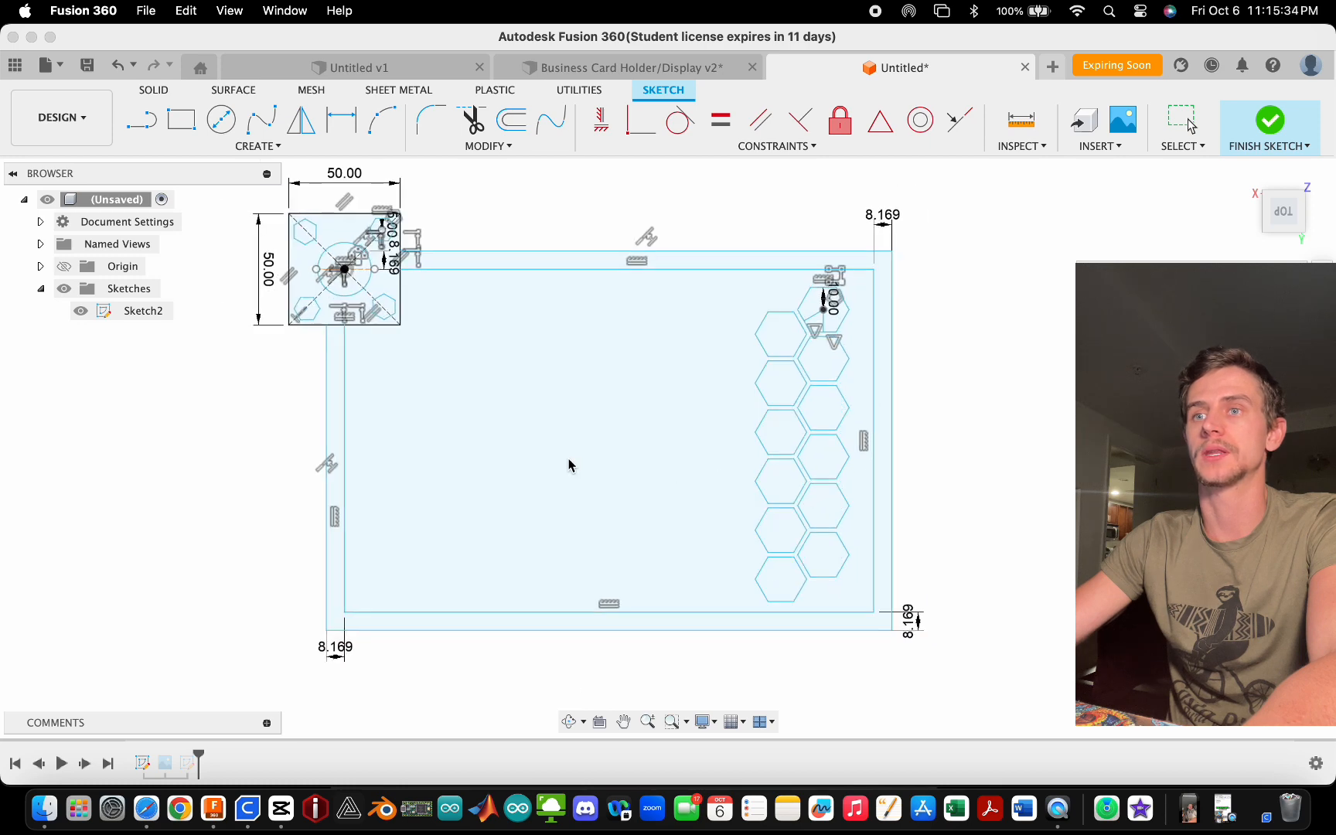
scroll(790, 596, "up", 3)
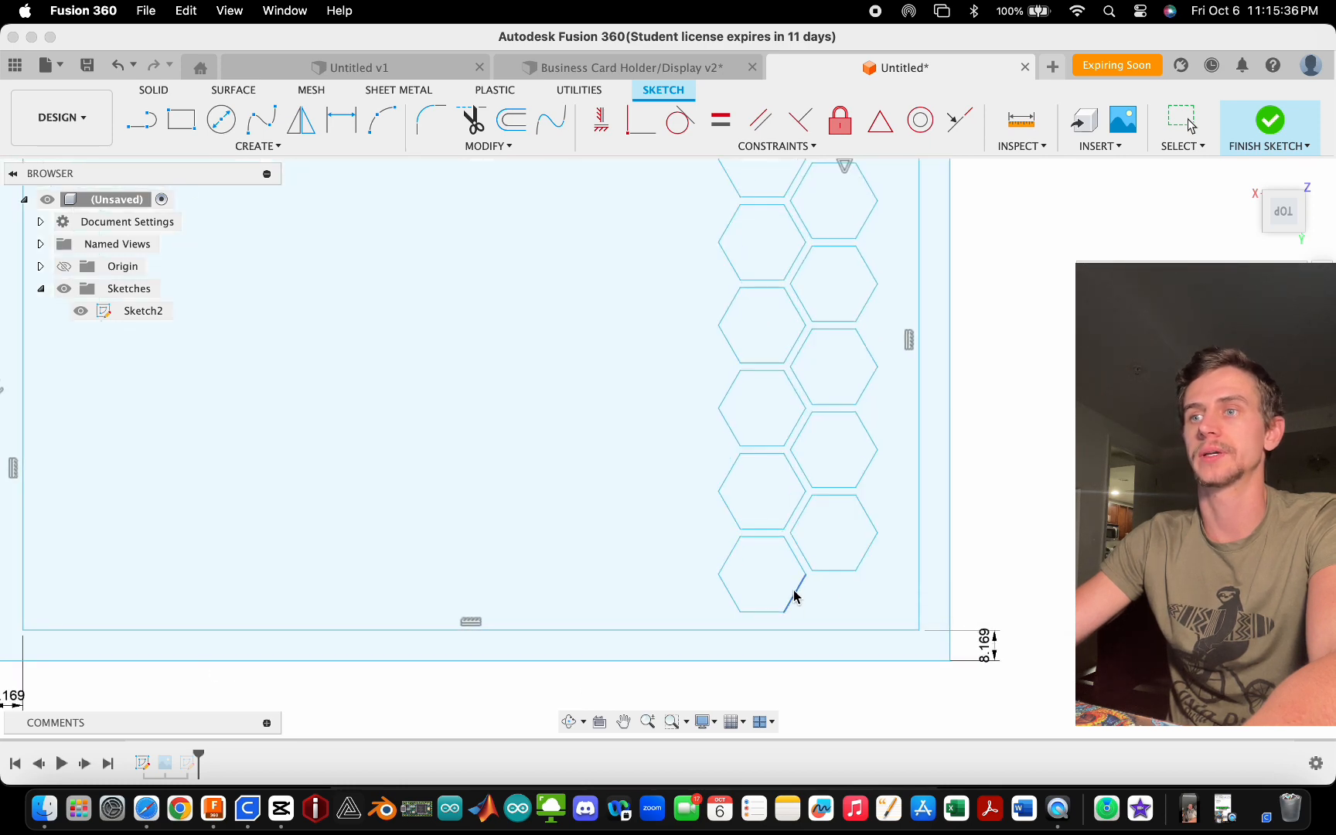
double_click(790, 596)
scroll(554, 507, "down", 3)
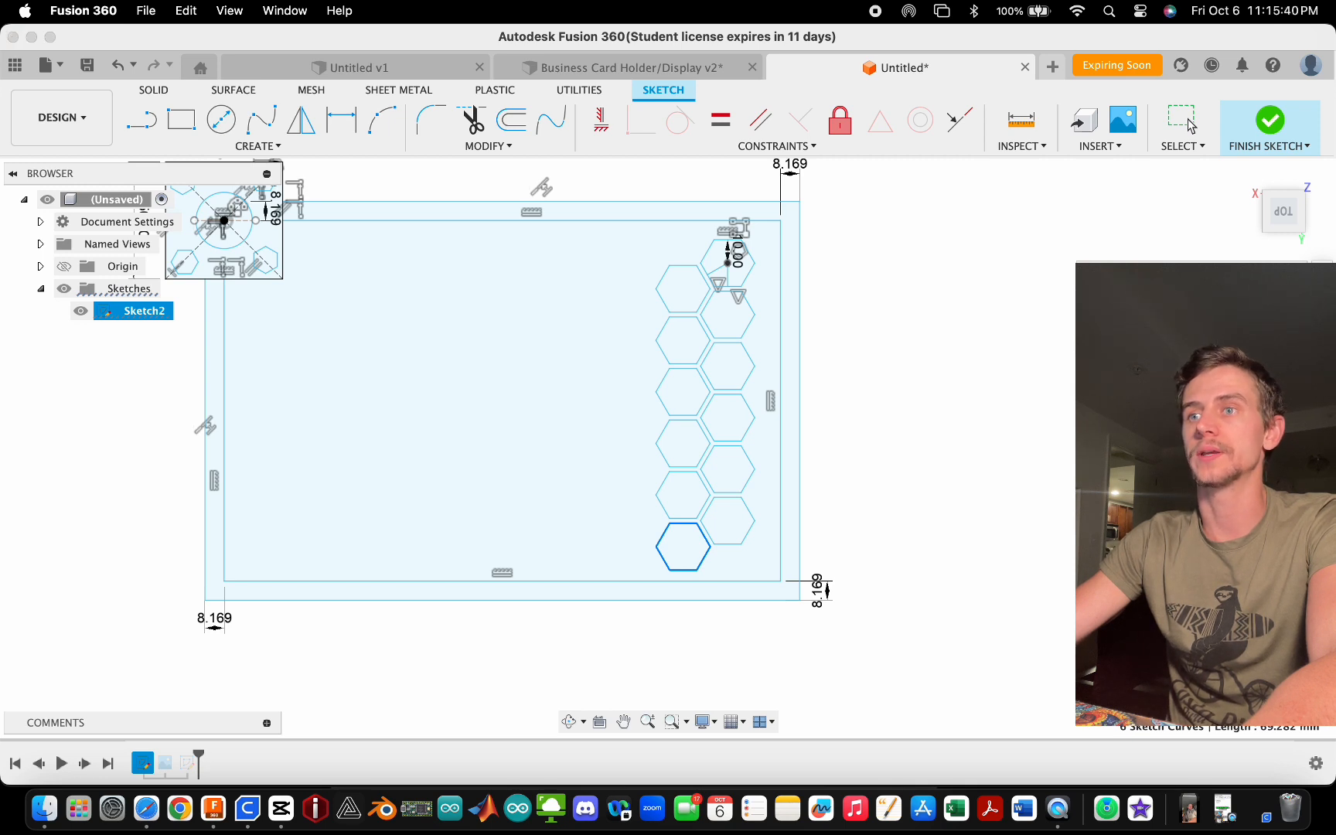
left_click(957, 427)
scroll(710, 557, "up", 5)
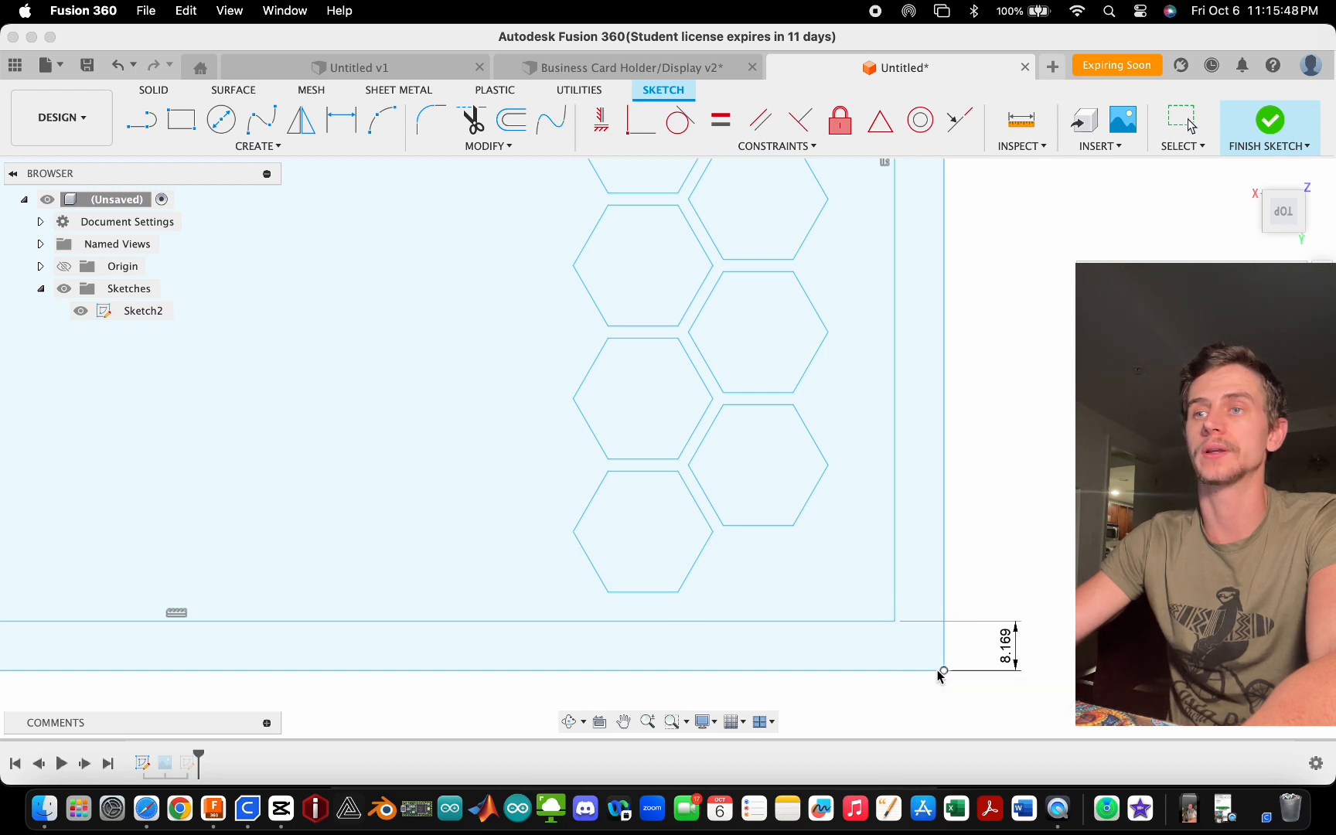
scroll(709, 618, "down", 5)
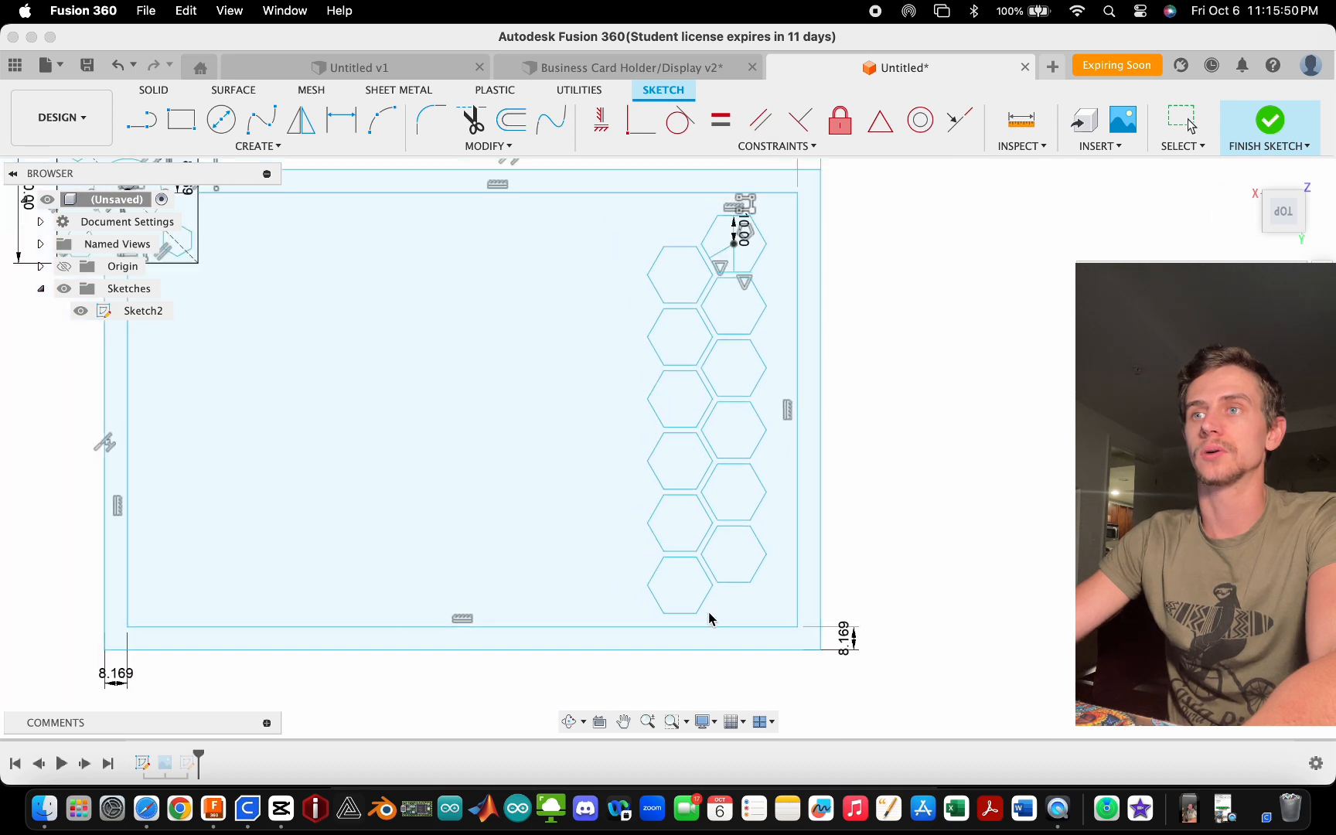
scroll(734, 244, "up", 1)
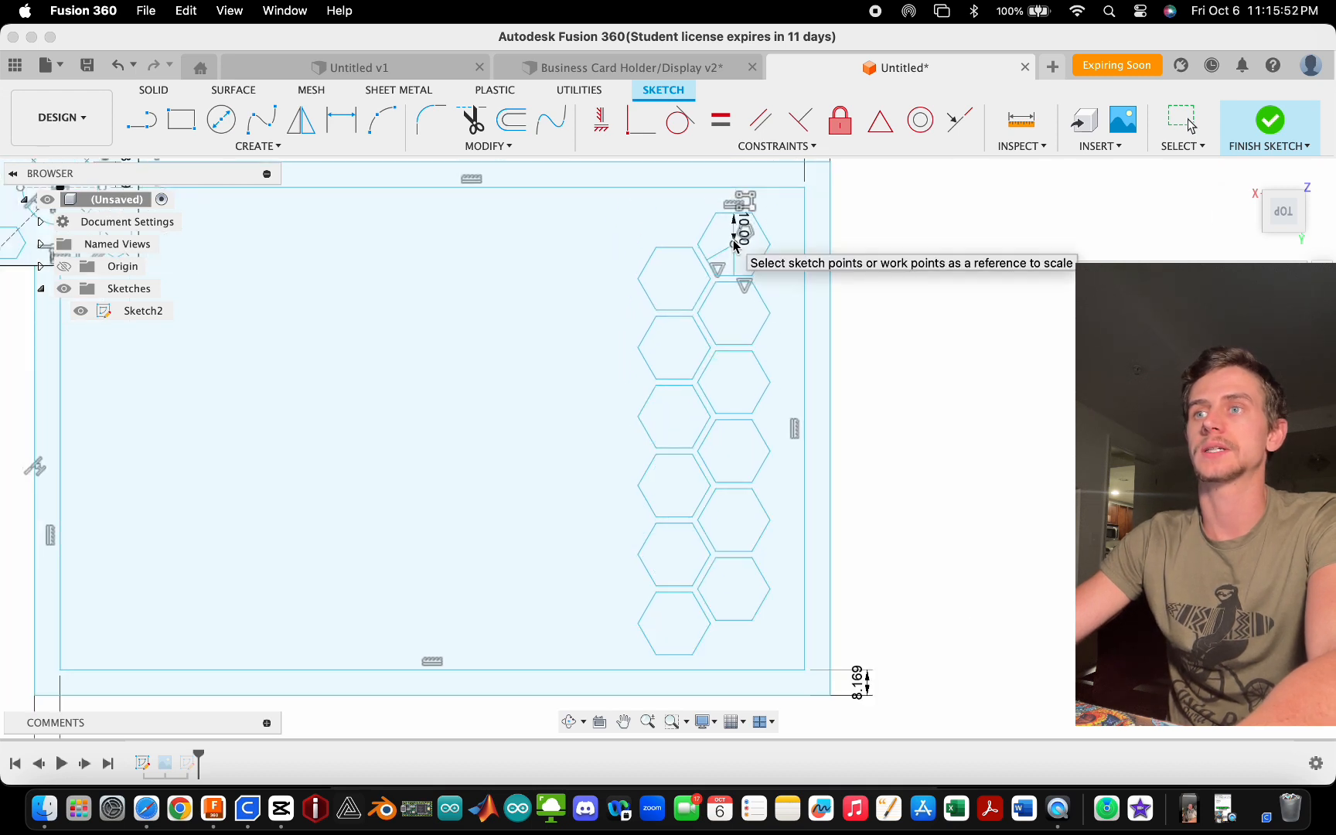
scroll(677, 641, "up", 3)
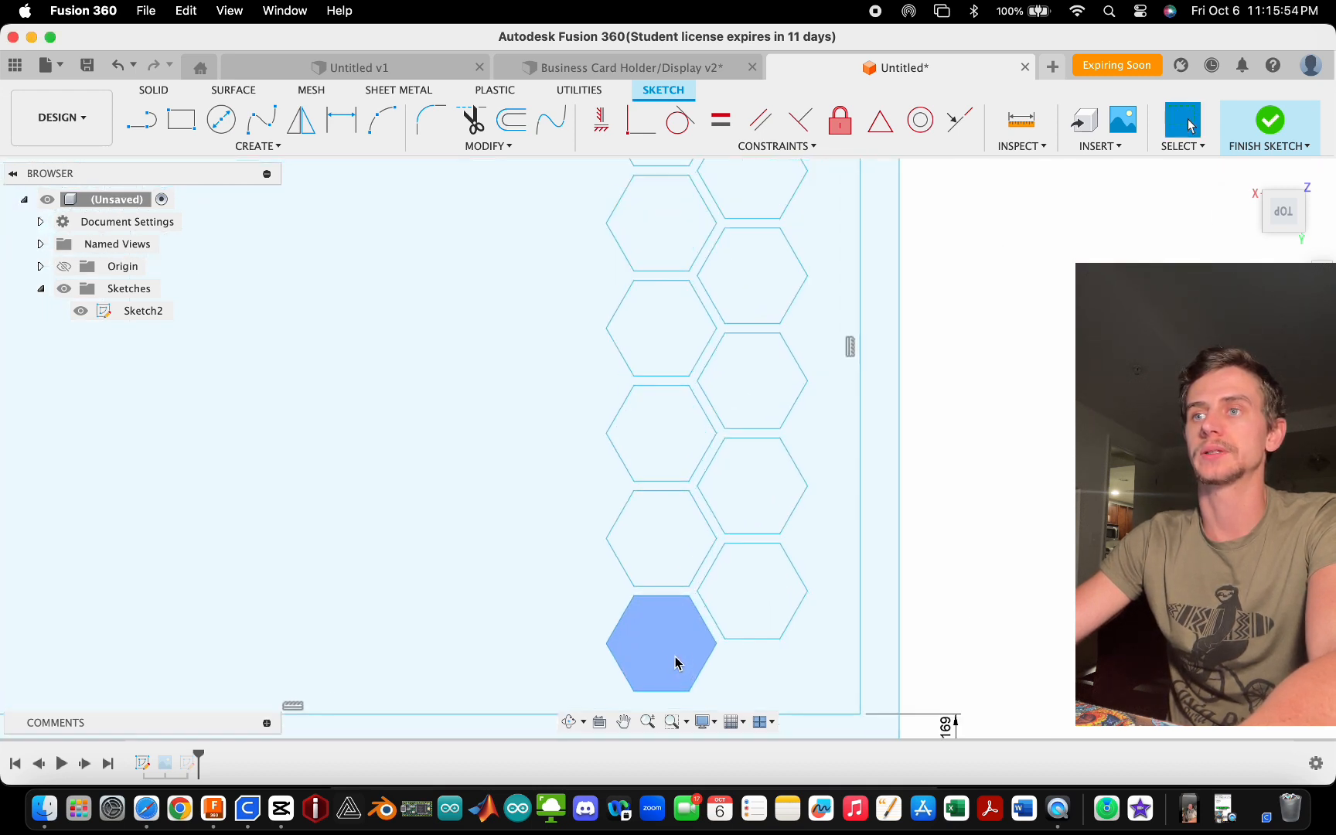
scroll(686, 620, "down", 3)
scroll(738, 245, "up", 2)
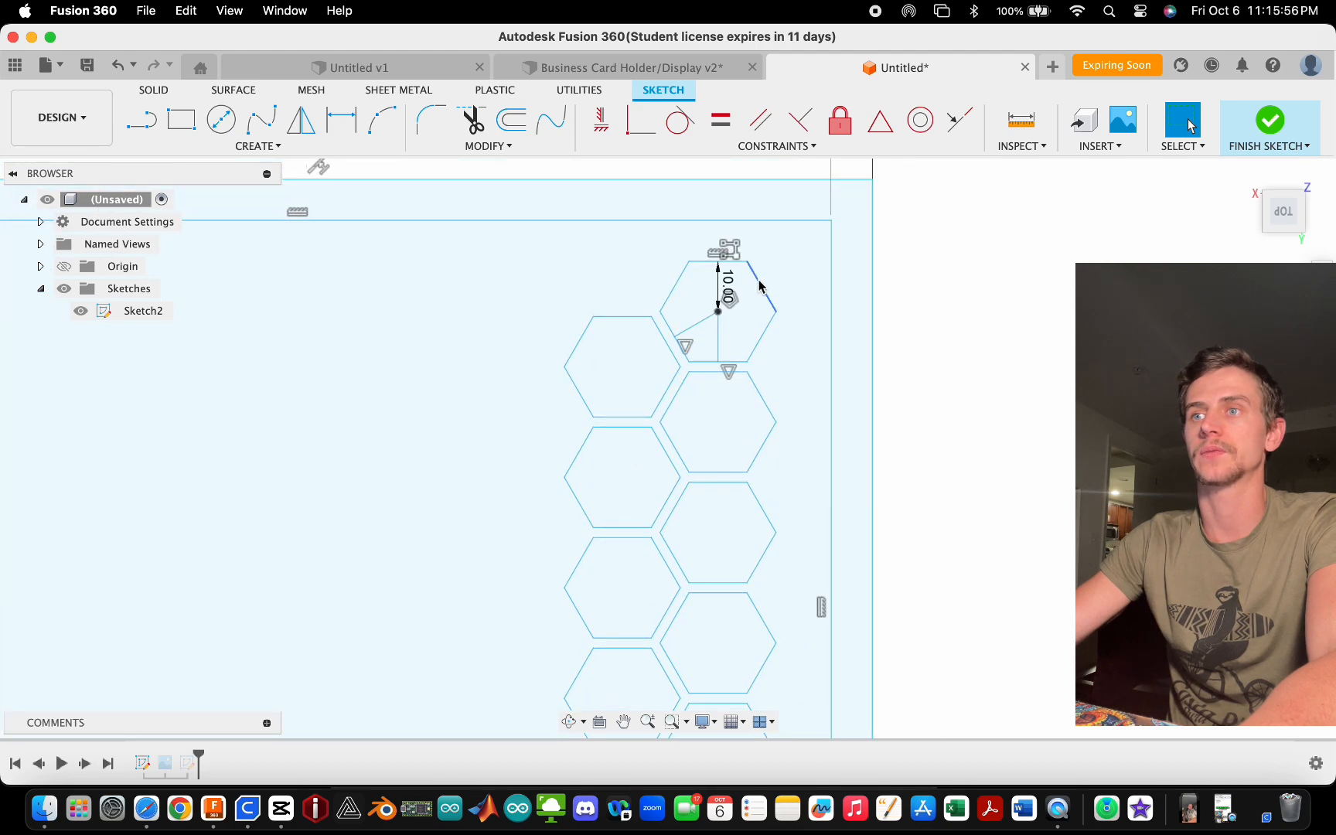
- Try scaling the top hexagon by 4 about its centre, then cancel to keep it 10 mm
double_click(759, 286)
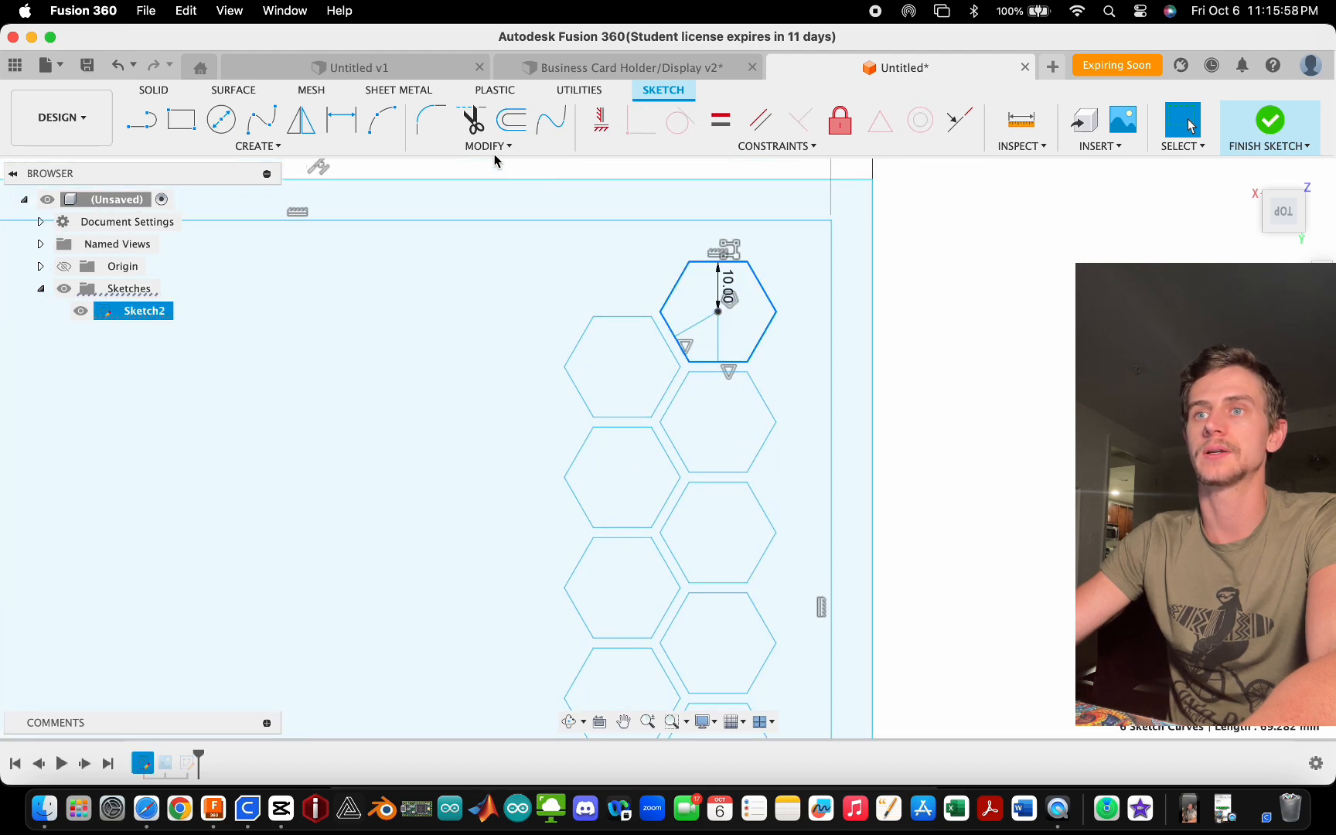
left_click(493, 147)
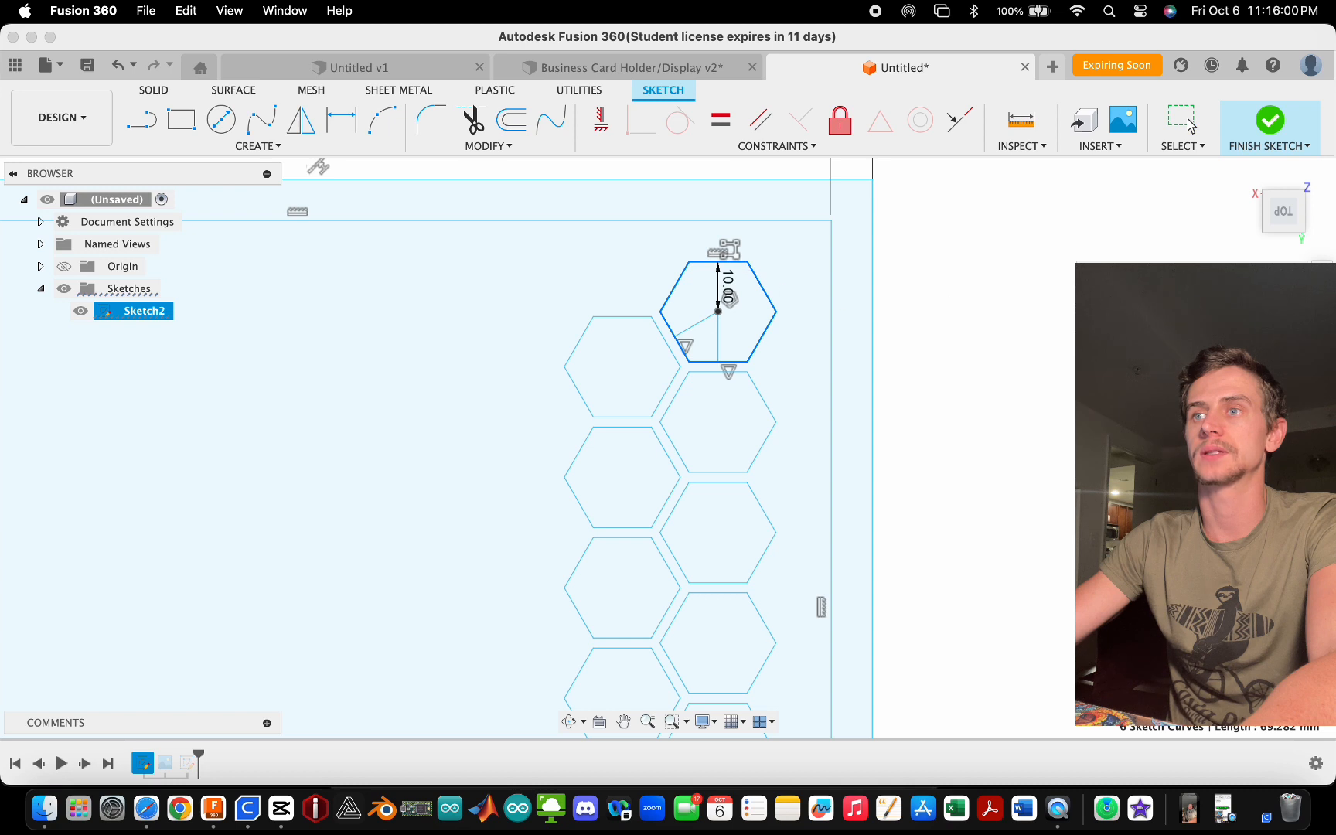
left_click(792, 345)
left_click(717, 313)
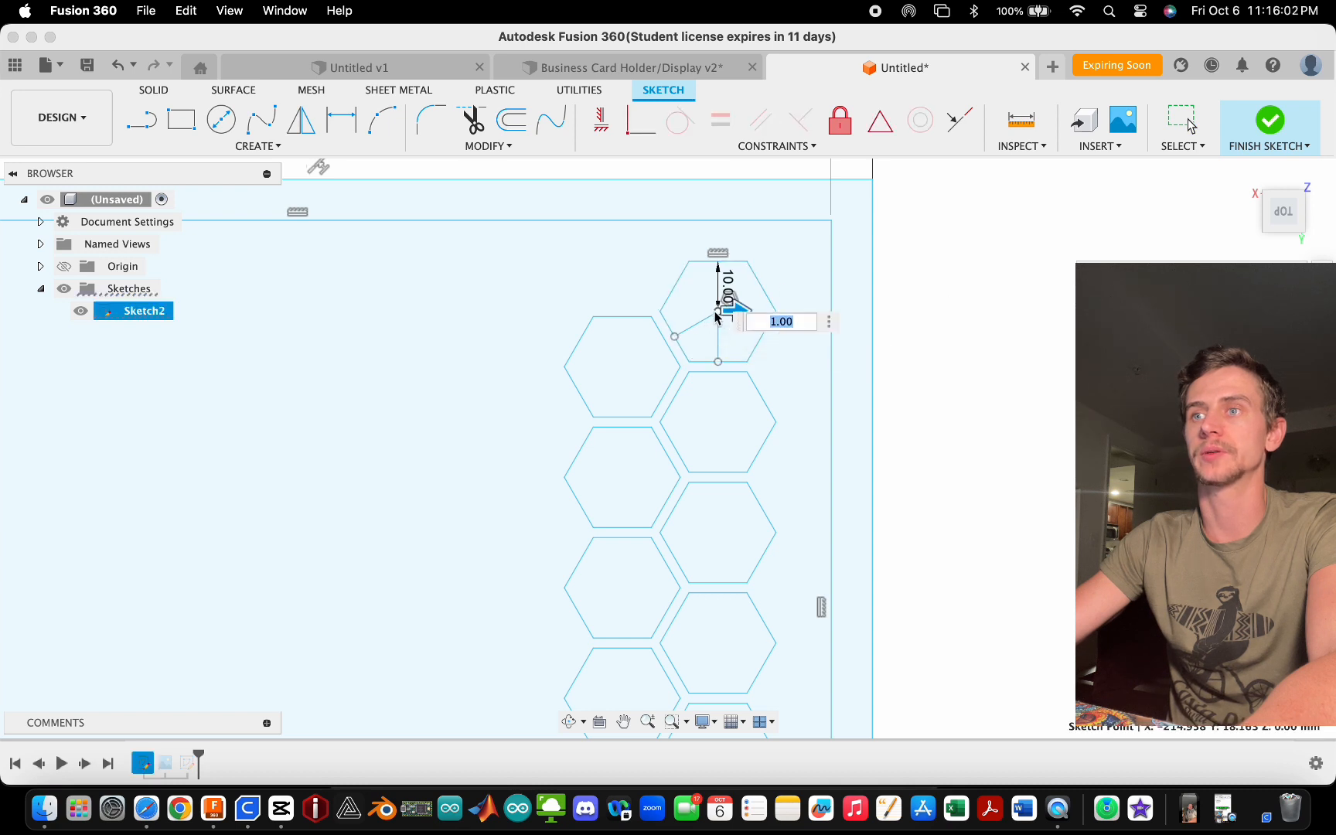
left_click_drag(734, 310, 915, 310)
type("2")
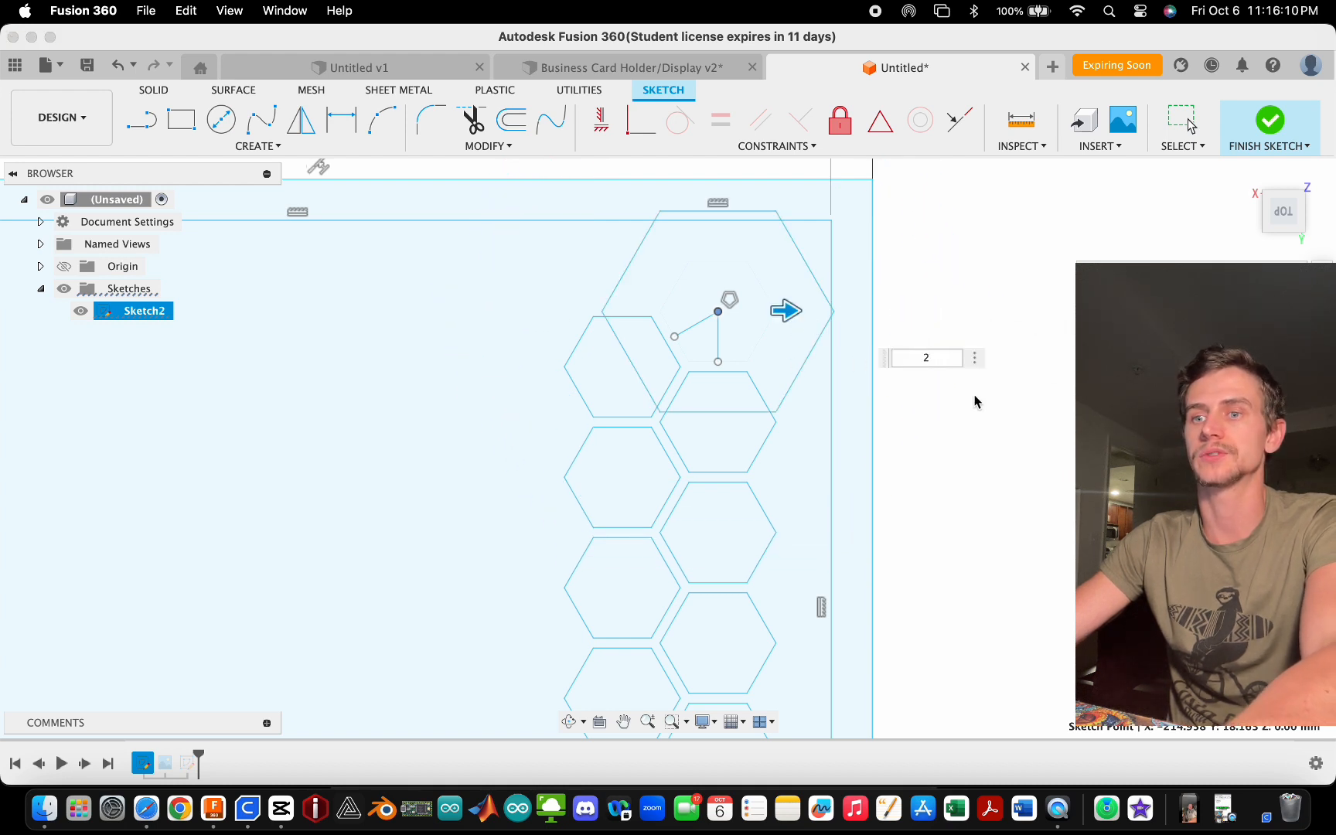
key("BackSpace")
type("4")
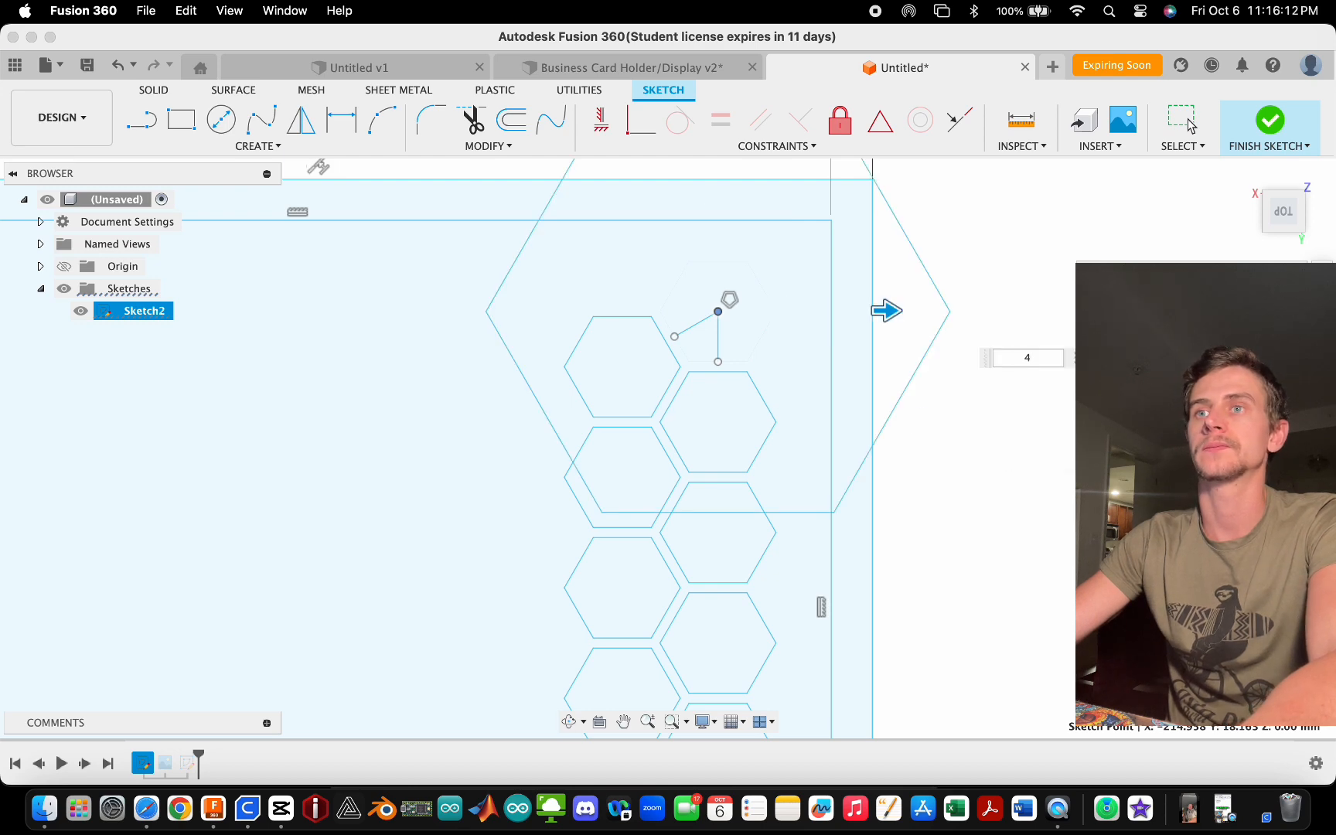
key("Escape")
left_click(472, 147)
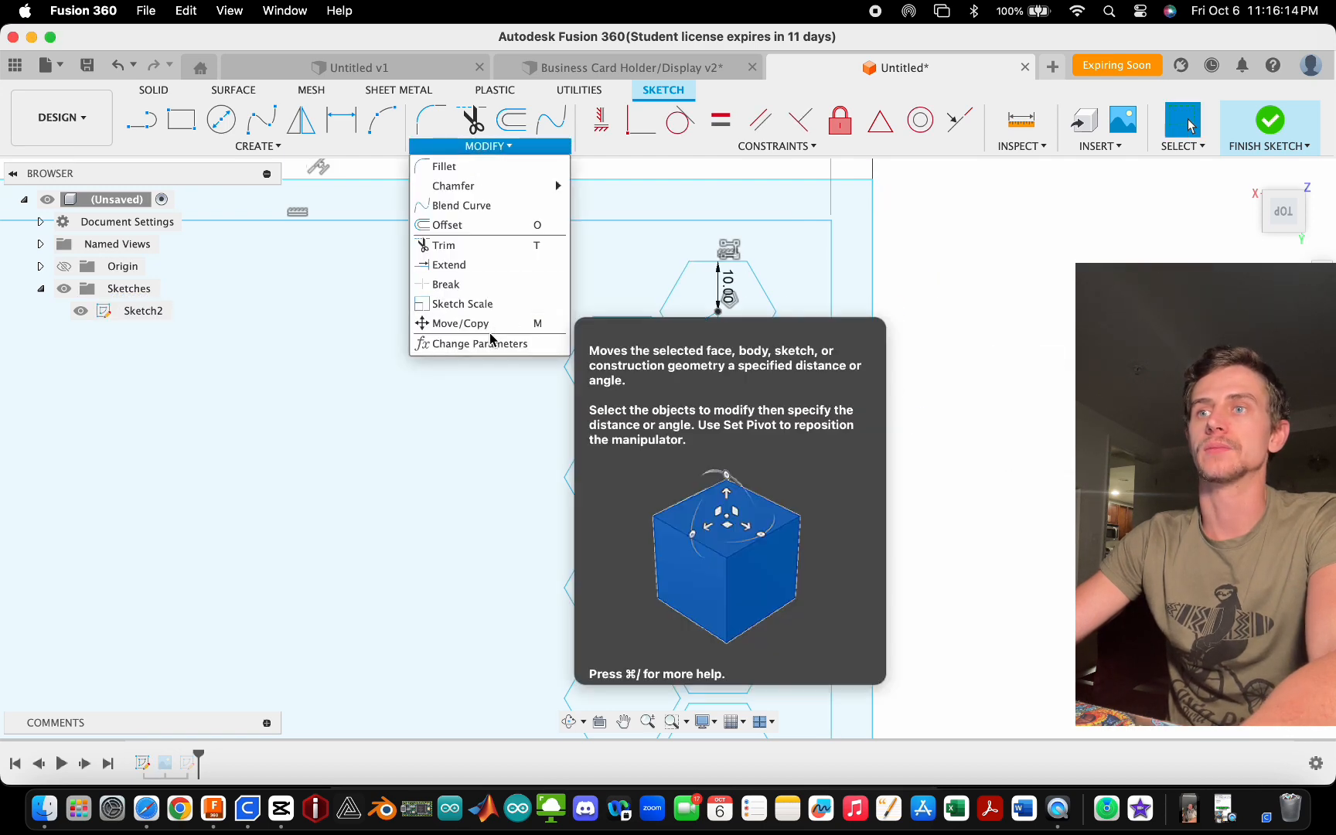
- Select every hexagon edge for Move/Copy with Create Copy enabled
left_click(490, 329)
scroll(744, 241, "down", 5)
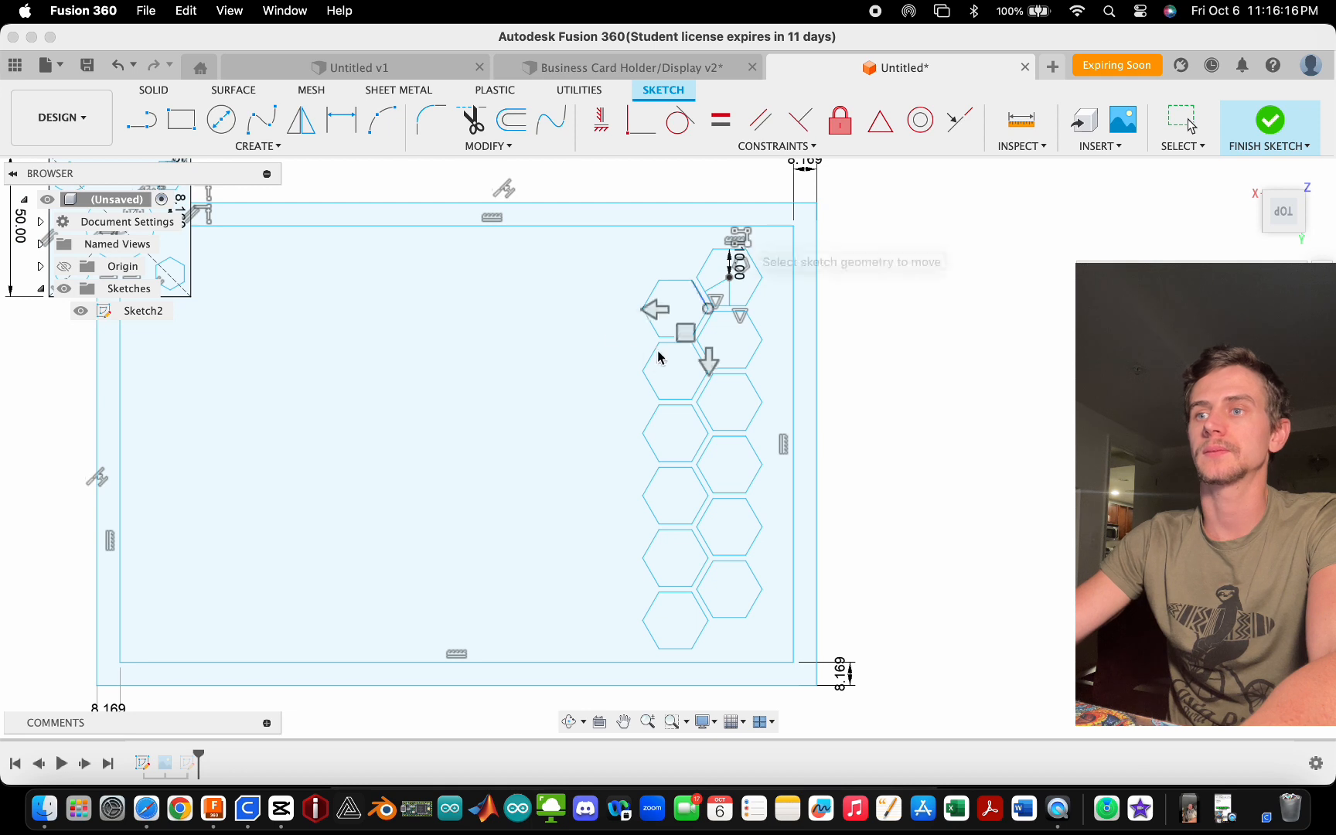
scroll(661, 359, "up", 2)
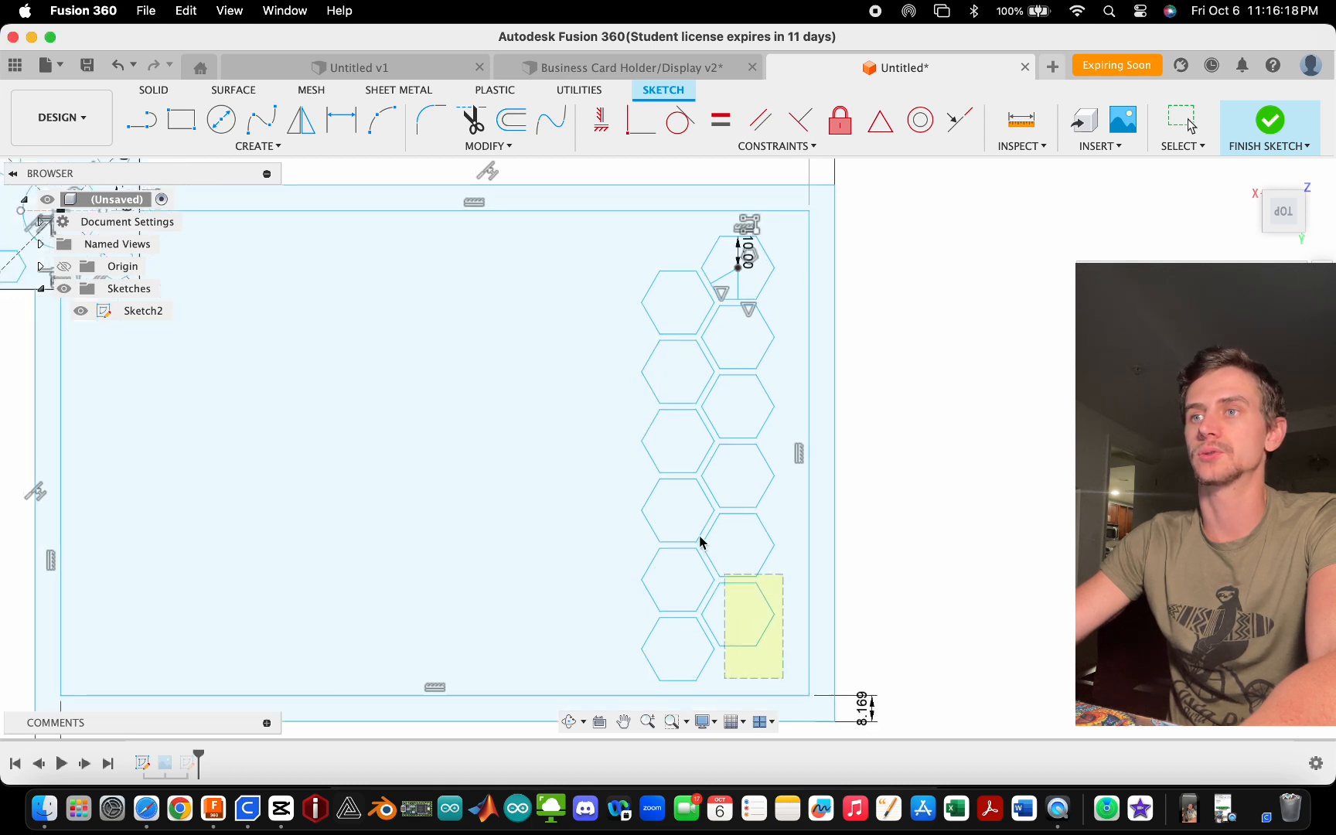
left_click_drag(611, 330, 620, 237)
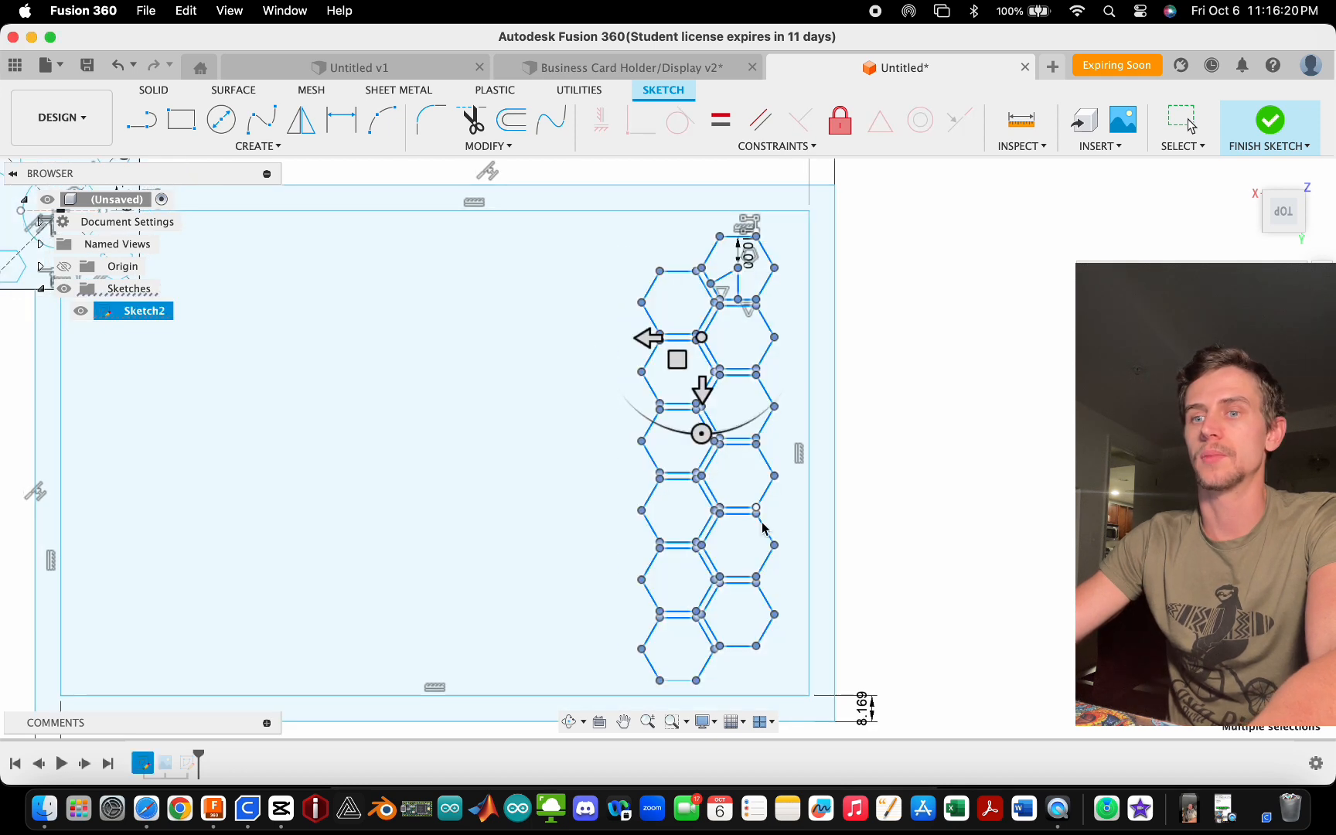
left_click(679, 685)
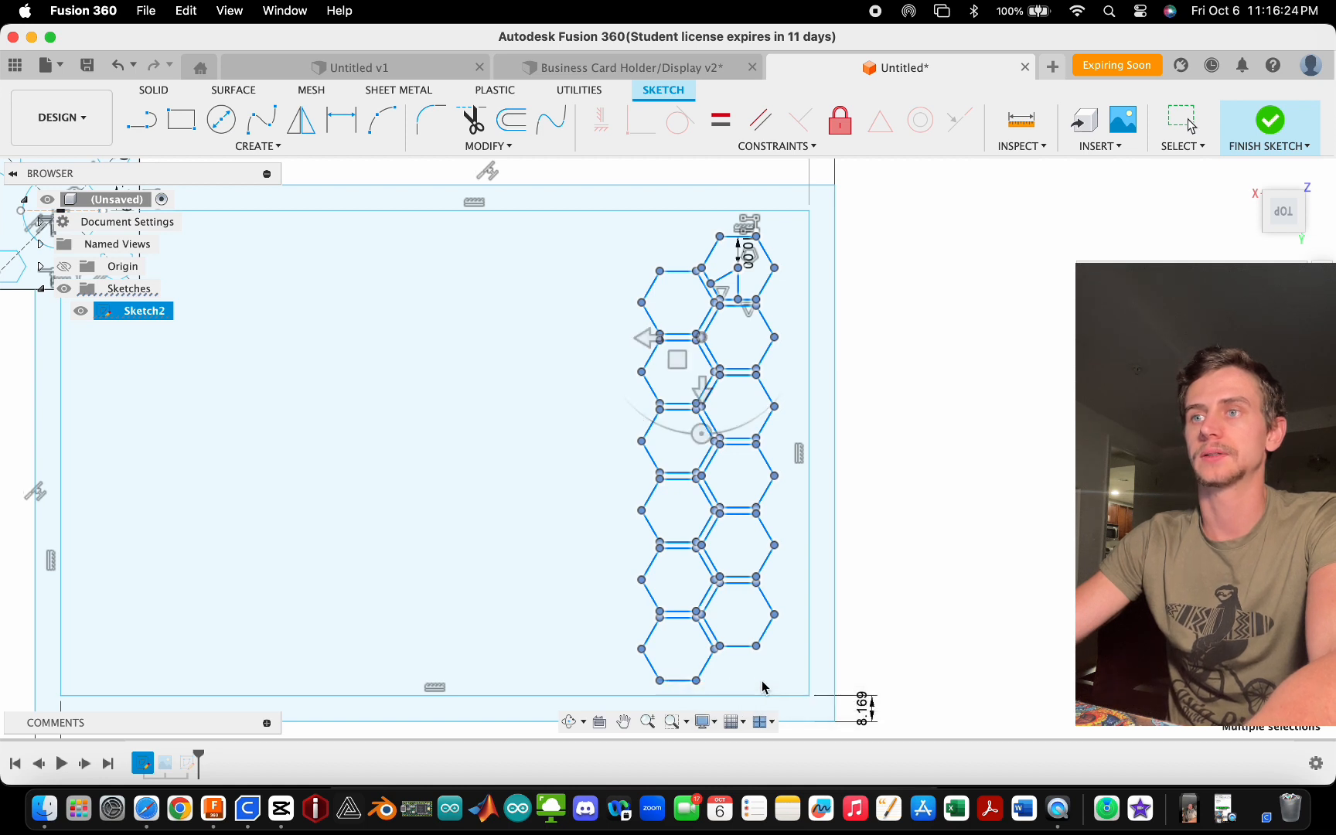
scroll(921, 551, "down", 1)
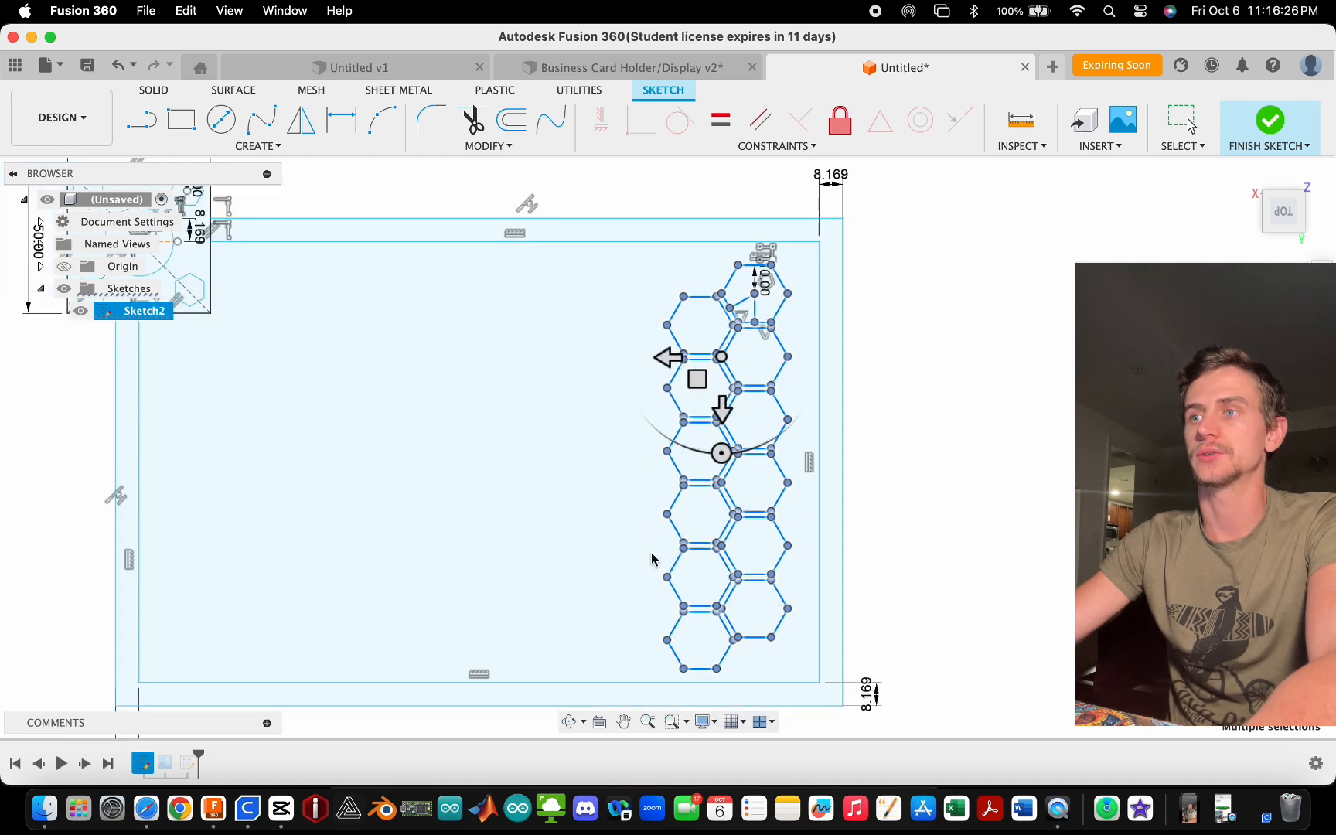
scroll(652, 551, "up", 1)
left_click(1203, 456)
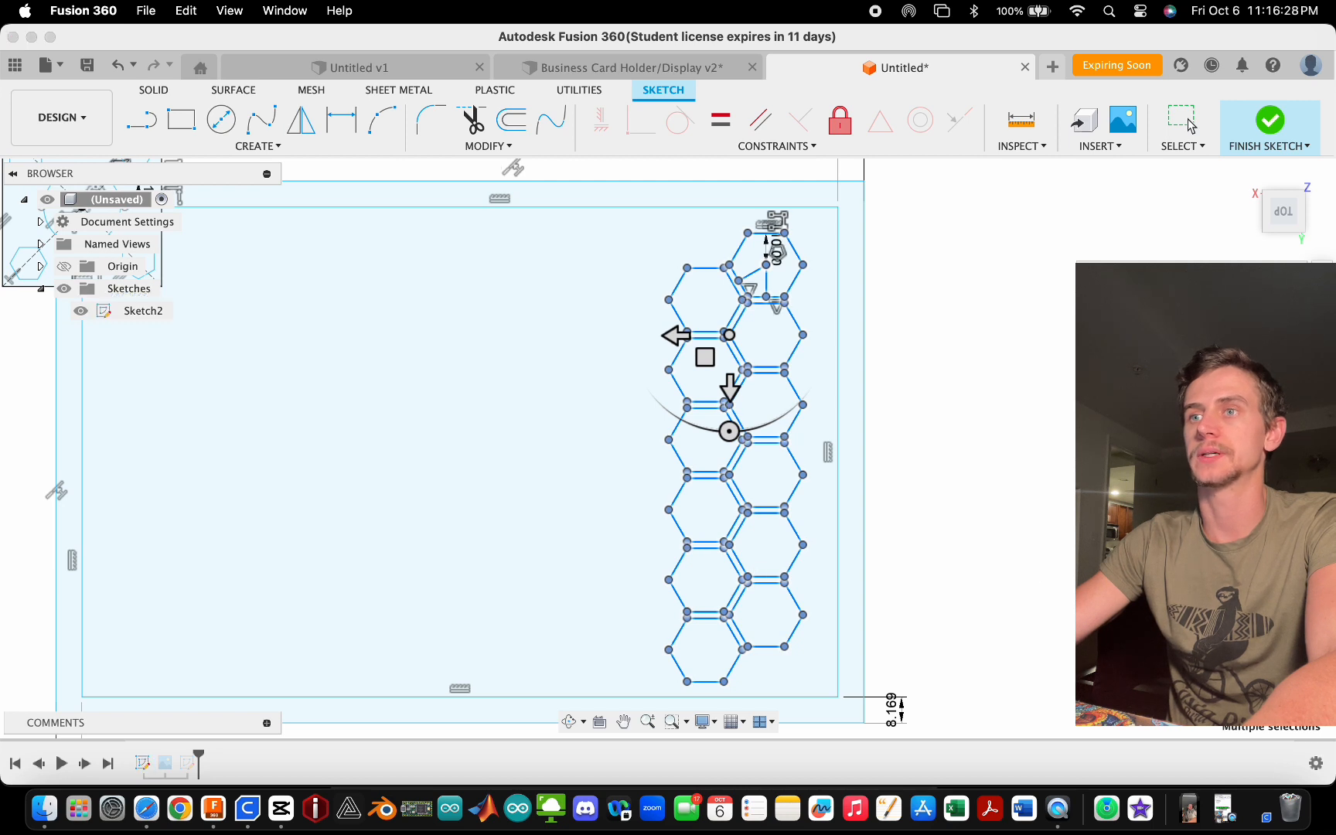
- Place the hexagon copy 38 mm to the left along X
left_click_drag(678, 336, 550, 335)
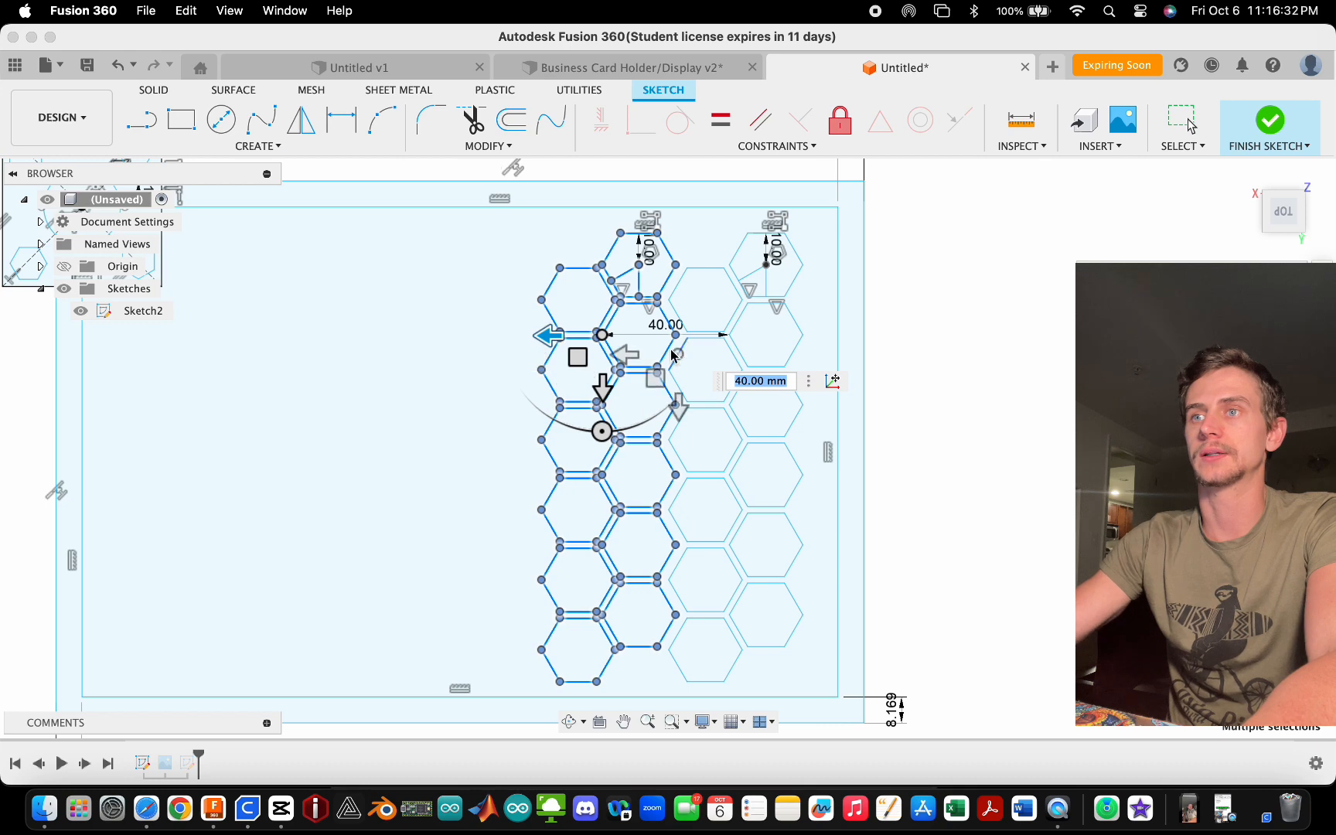
scroll(657, 317, "up", 3)
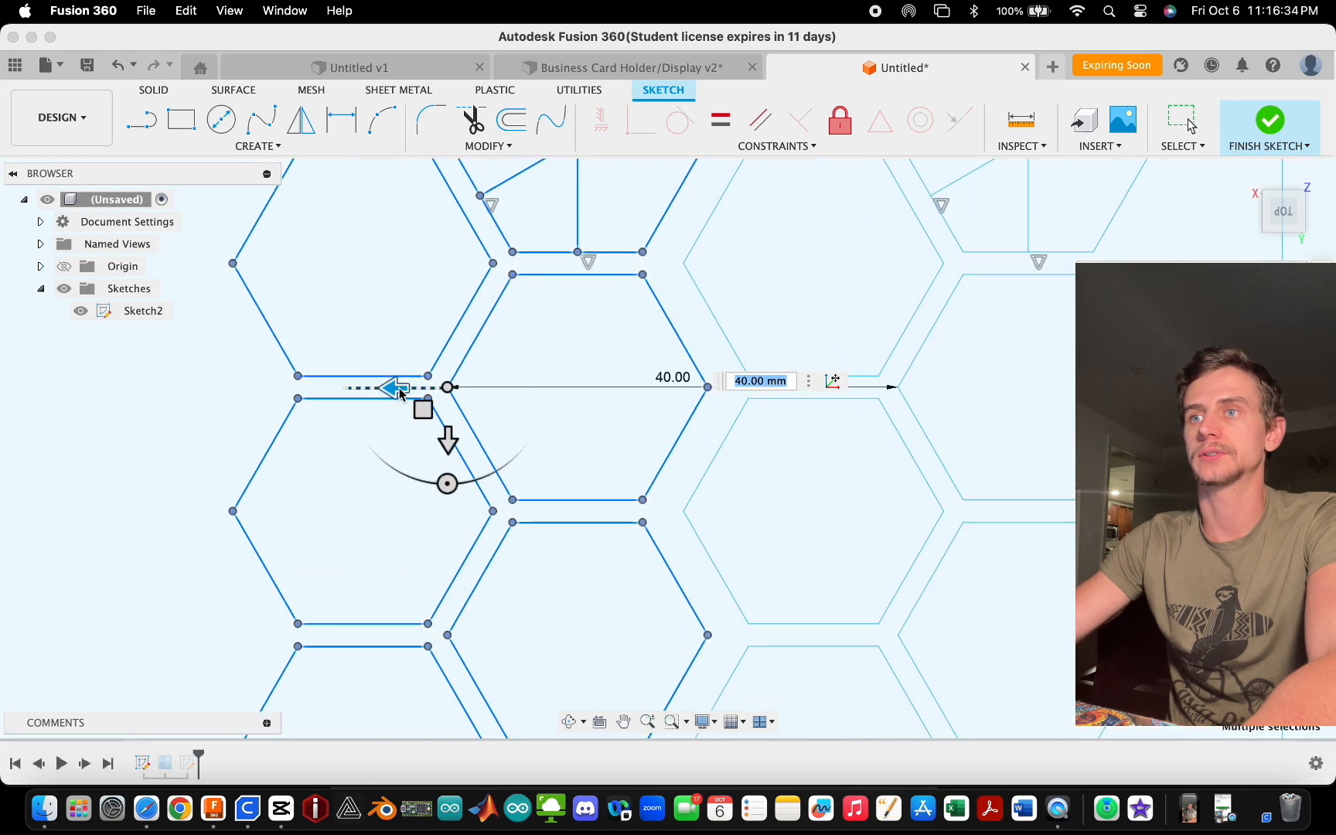
left_click_drag(400, 388, 406, 388)
scroll(611, 302, "up", 2)
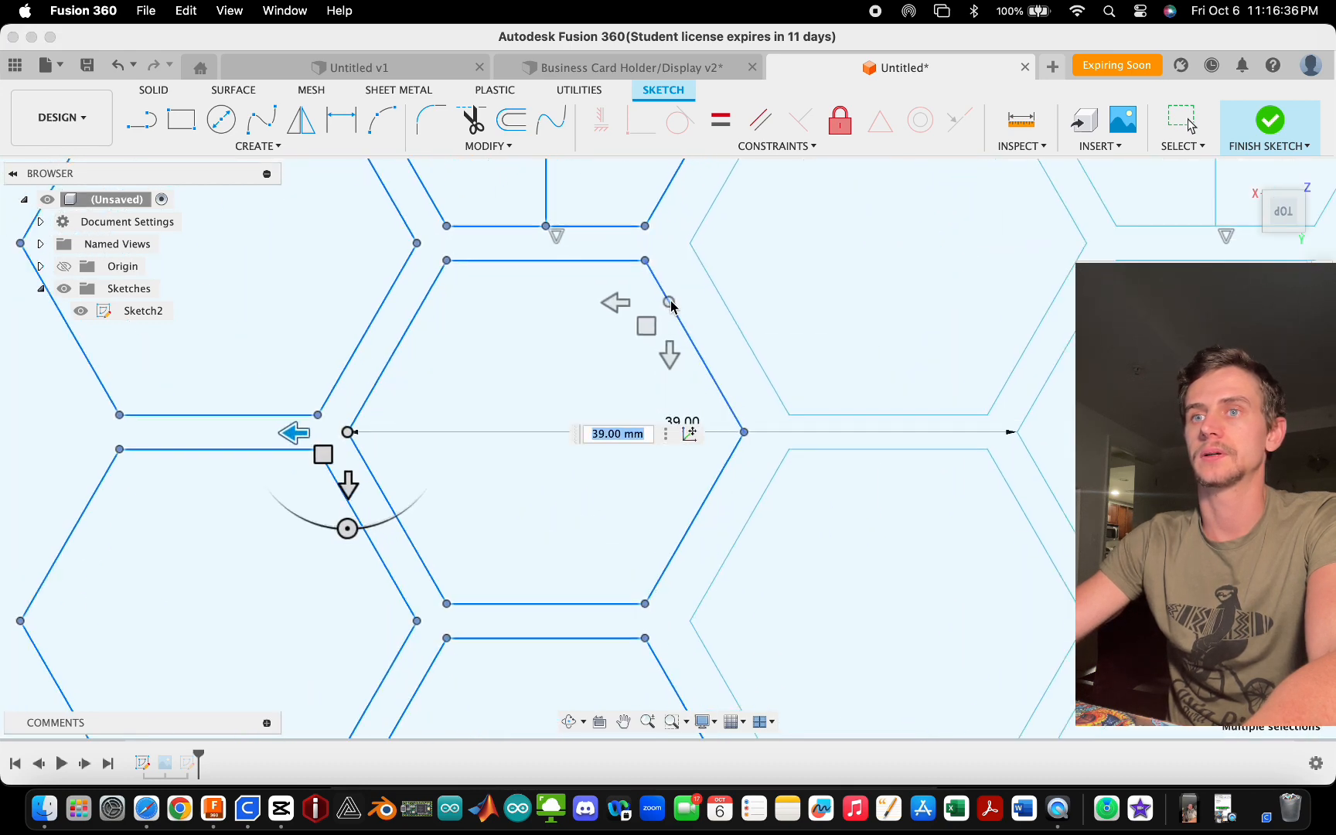
left_click_drag(307, 435, 310, 432)
scroll(641, 363, "down", 8)
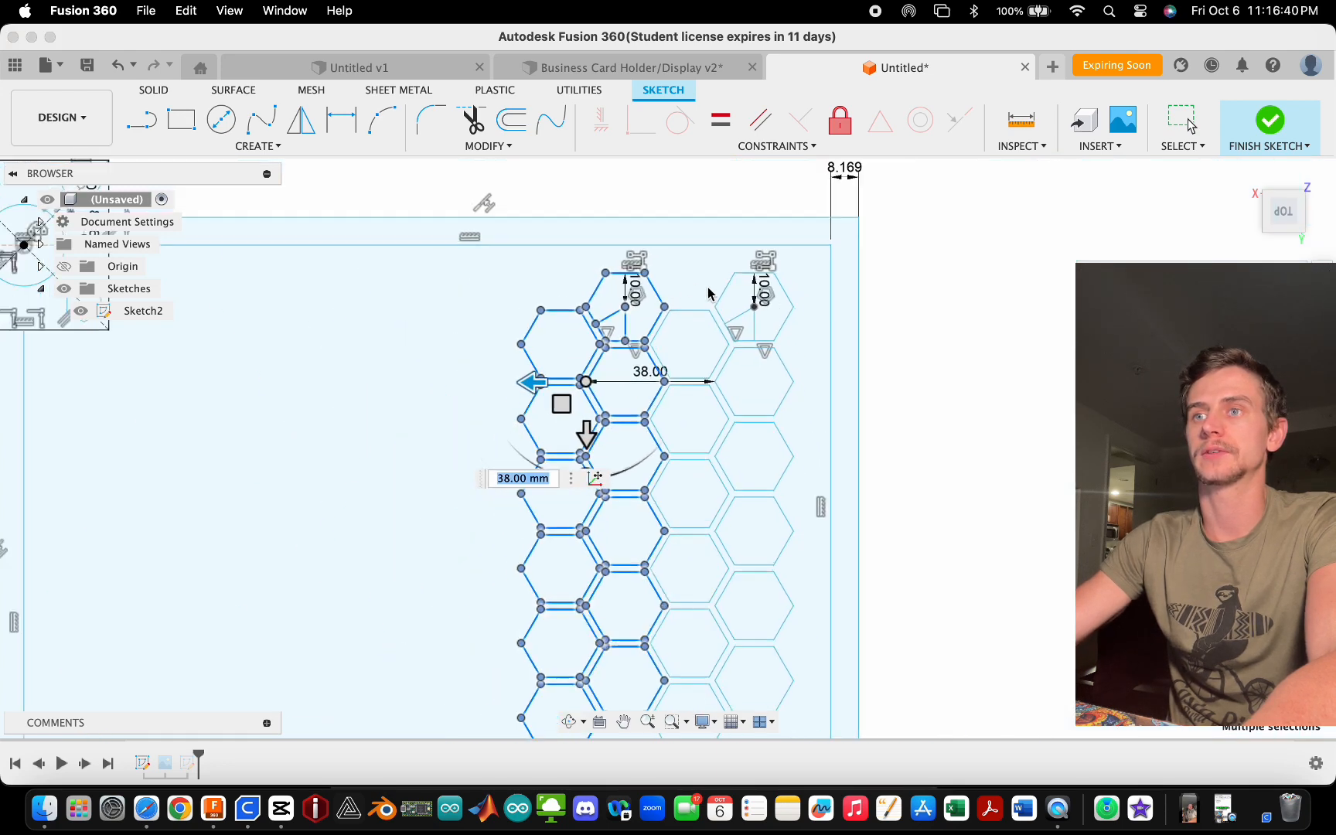
scroll(710, 294, "down", 3)
scroll(517, 383, "up", 3)
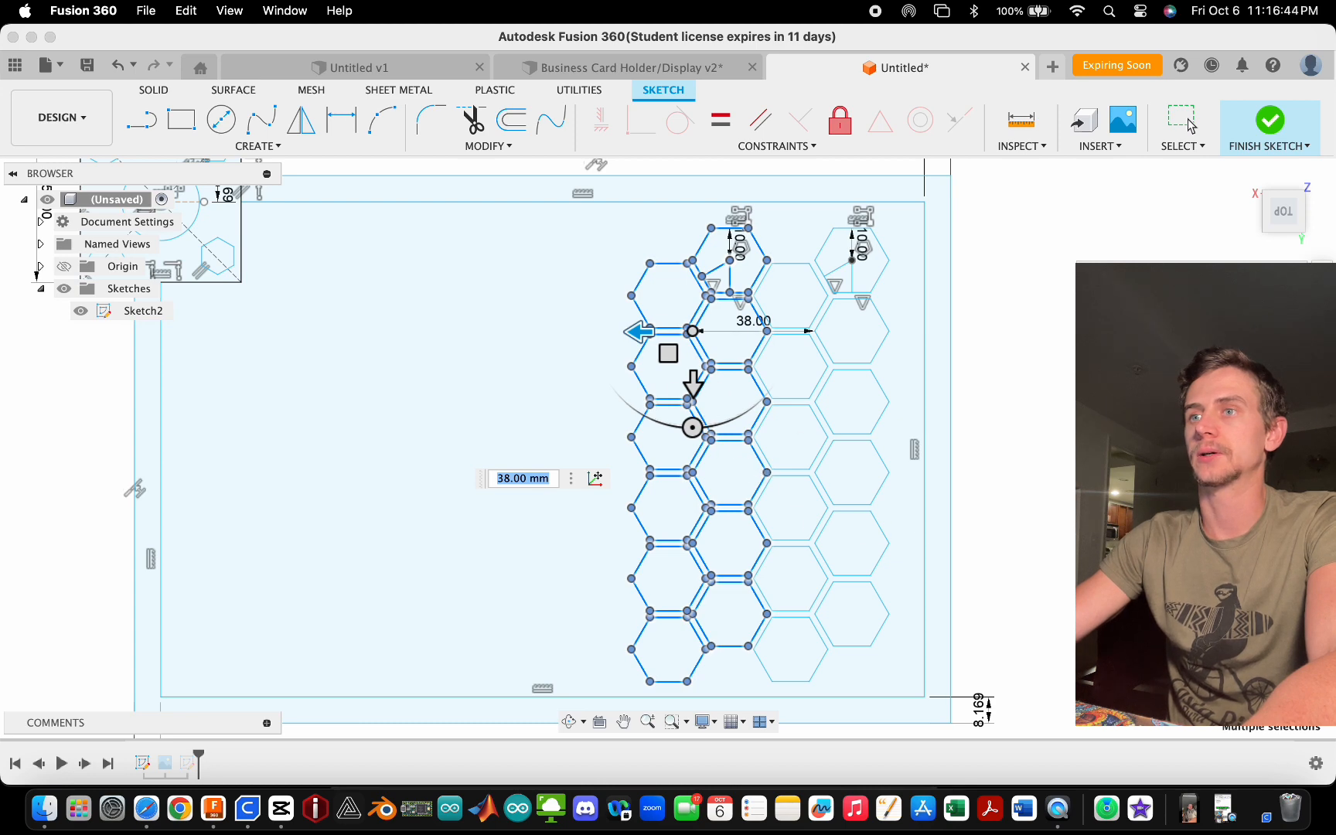
key("Return")
scroll(596, 357, "down", 5)
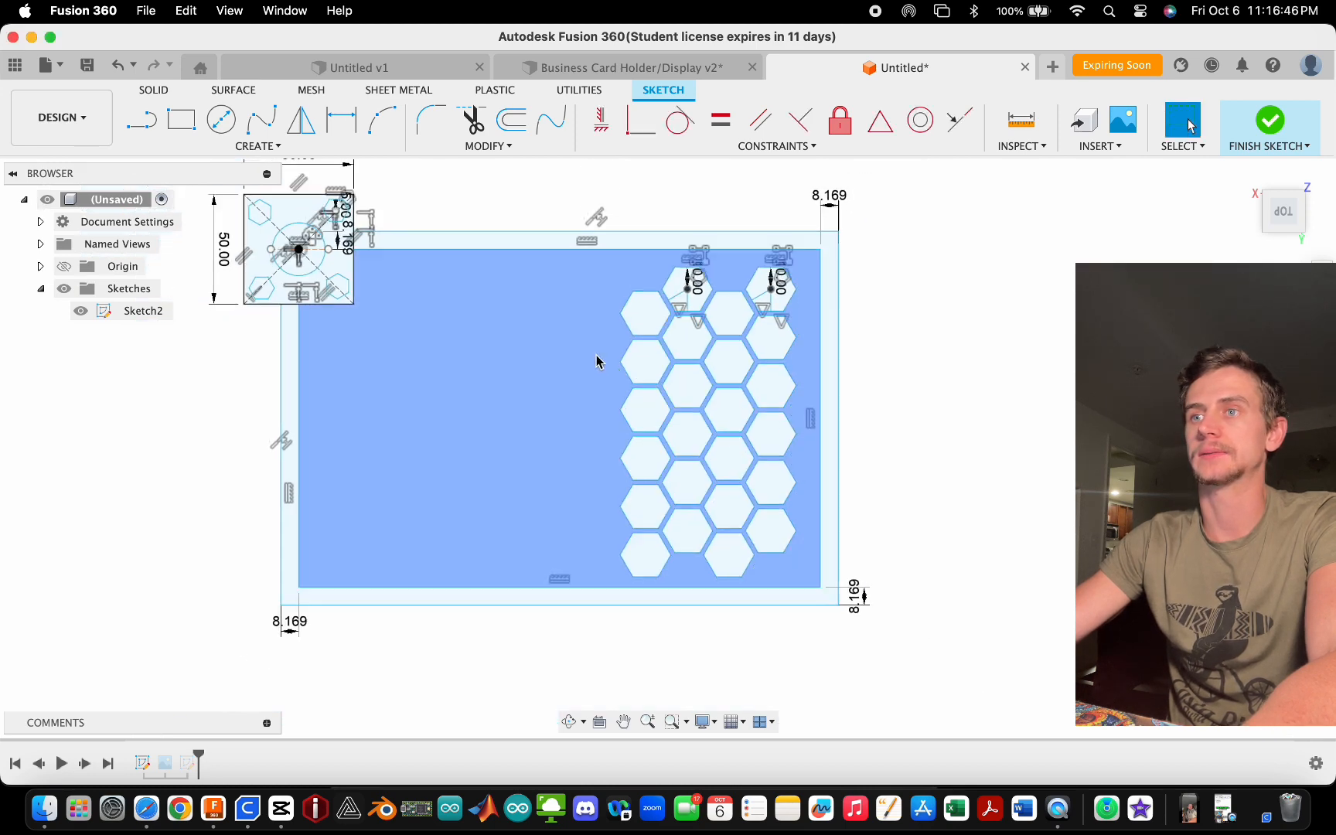
- Window-select the whole four-column hexagon grid and start Move/Copy with M
scroll(712, 464, "up", 1)
scroll(727, 359, "up", 2)
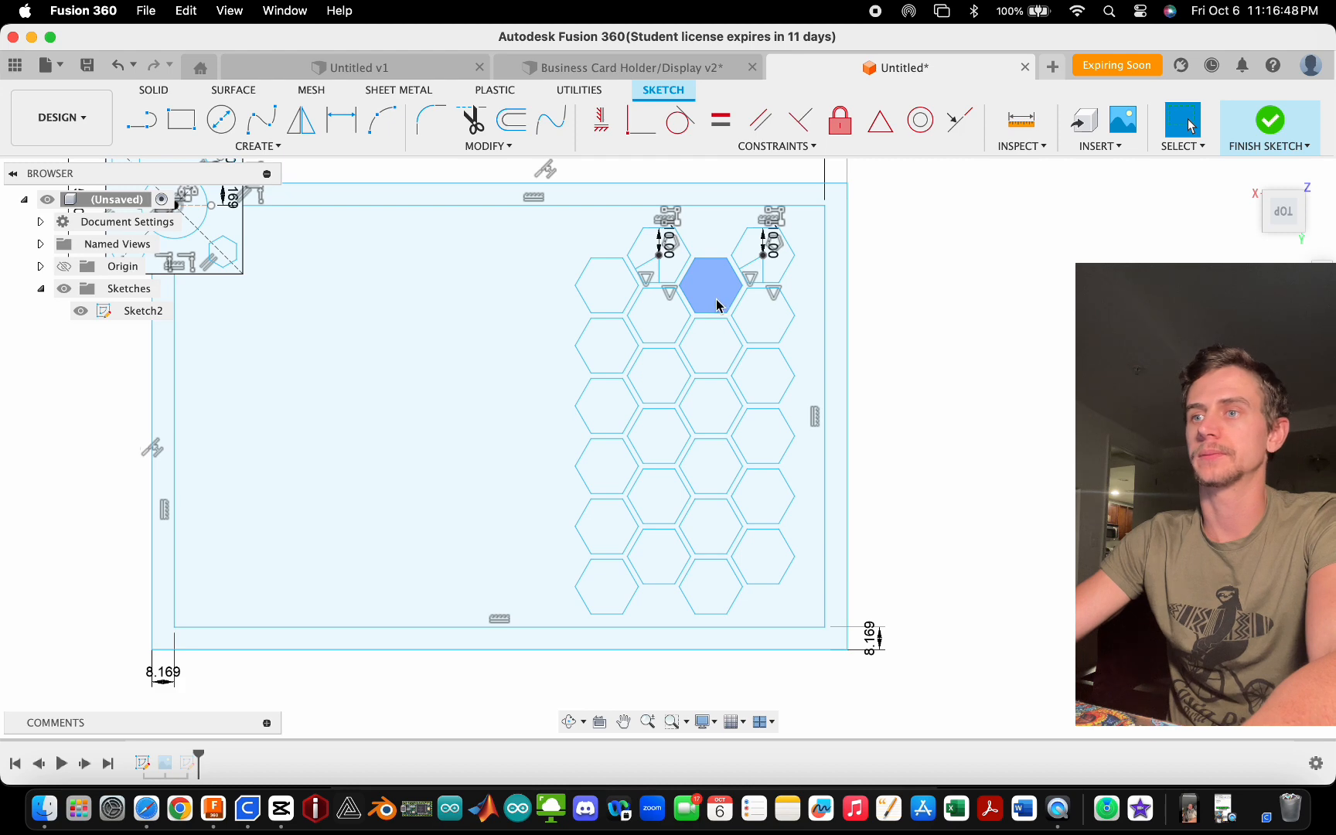
mouse_move(807, 618)
left_mouse_down()
mouse_move(594, 390)
mouse_move(553, 221)
left_mouse_up()
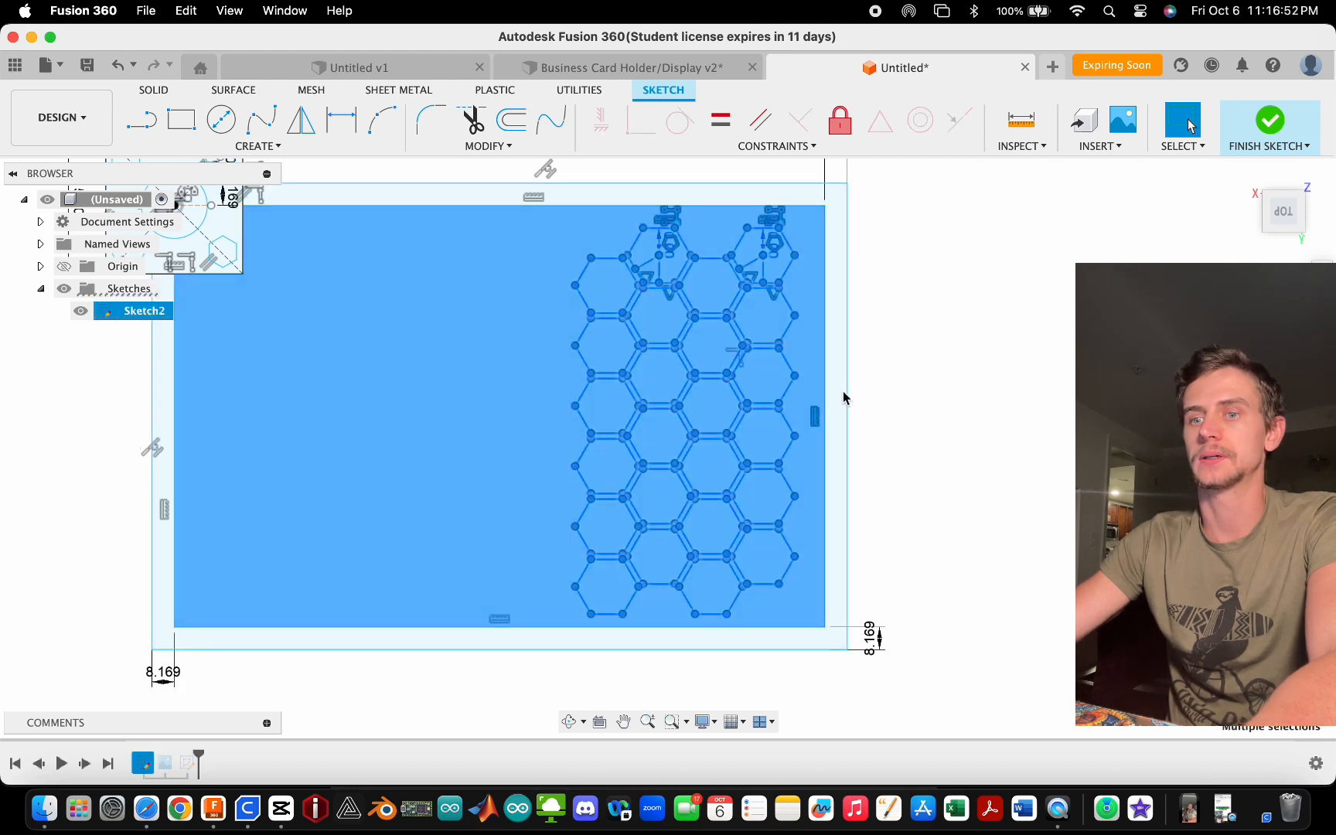
key("Escape")
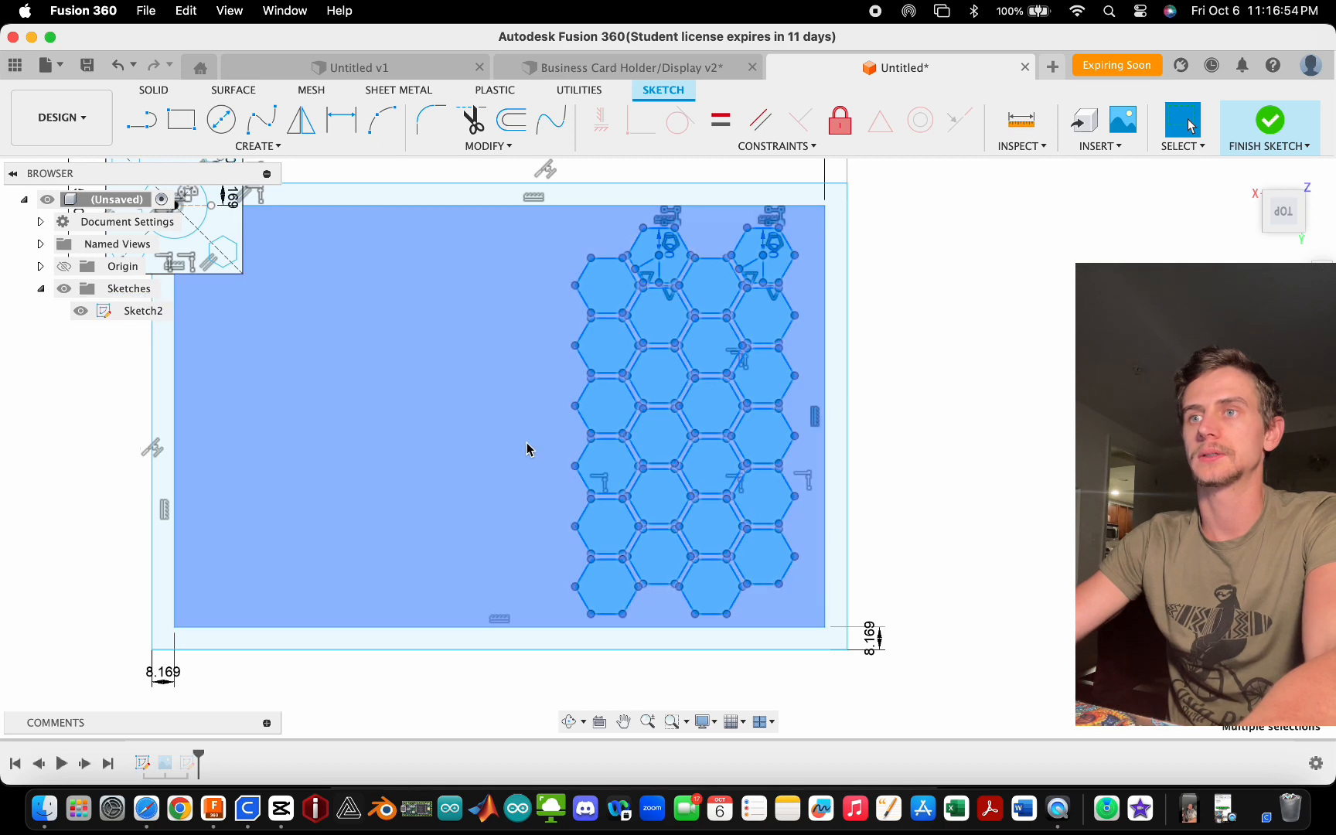
scroll(636, 398, "up", 1)
scroll(636, 399, "up", 1)
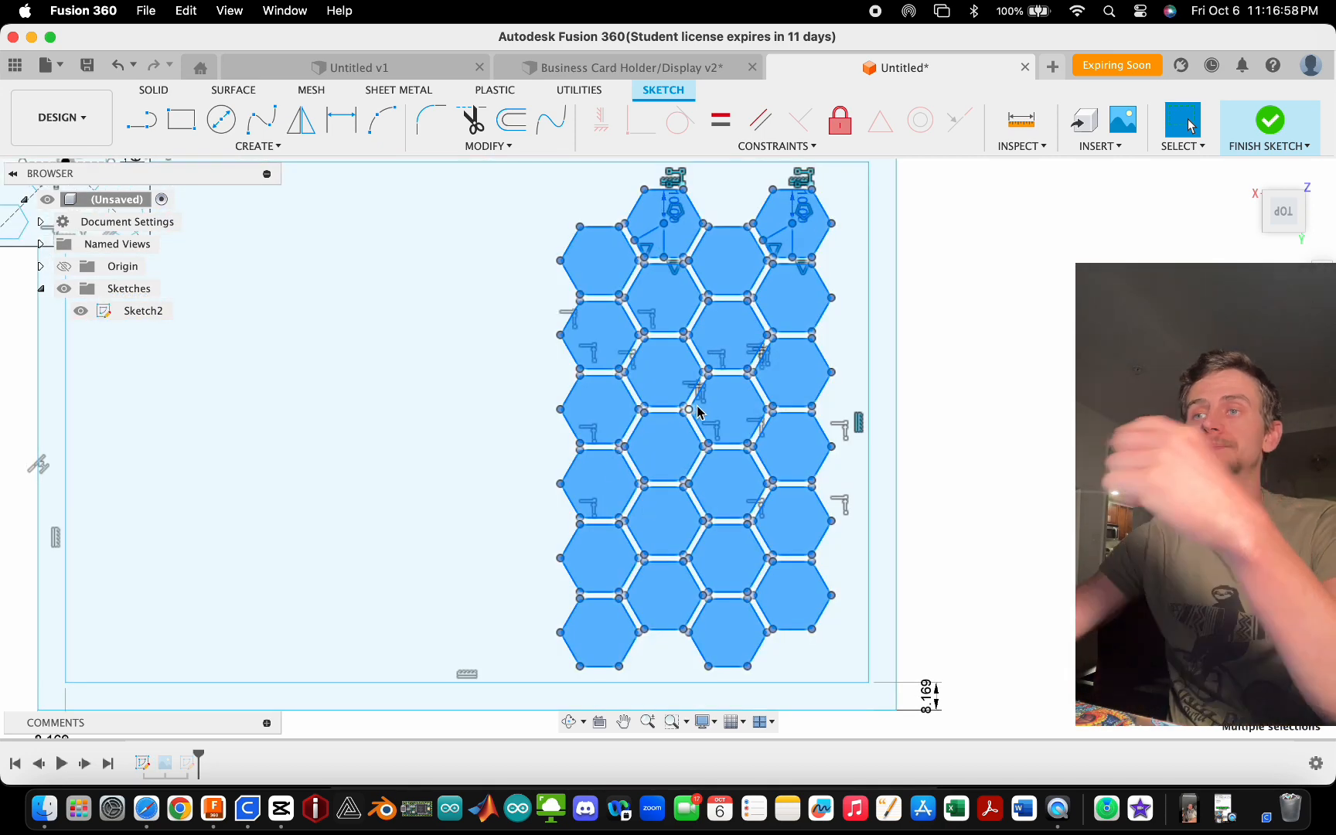
scroll(871, 404, "down", 1)
scroll(870, 404, "down", 2)
scroll(737, 404, "up", 1)
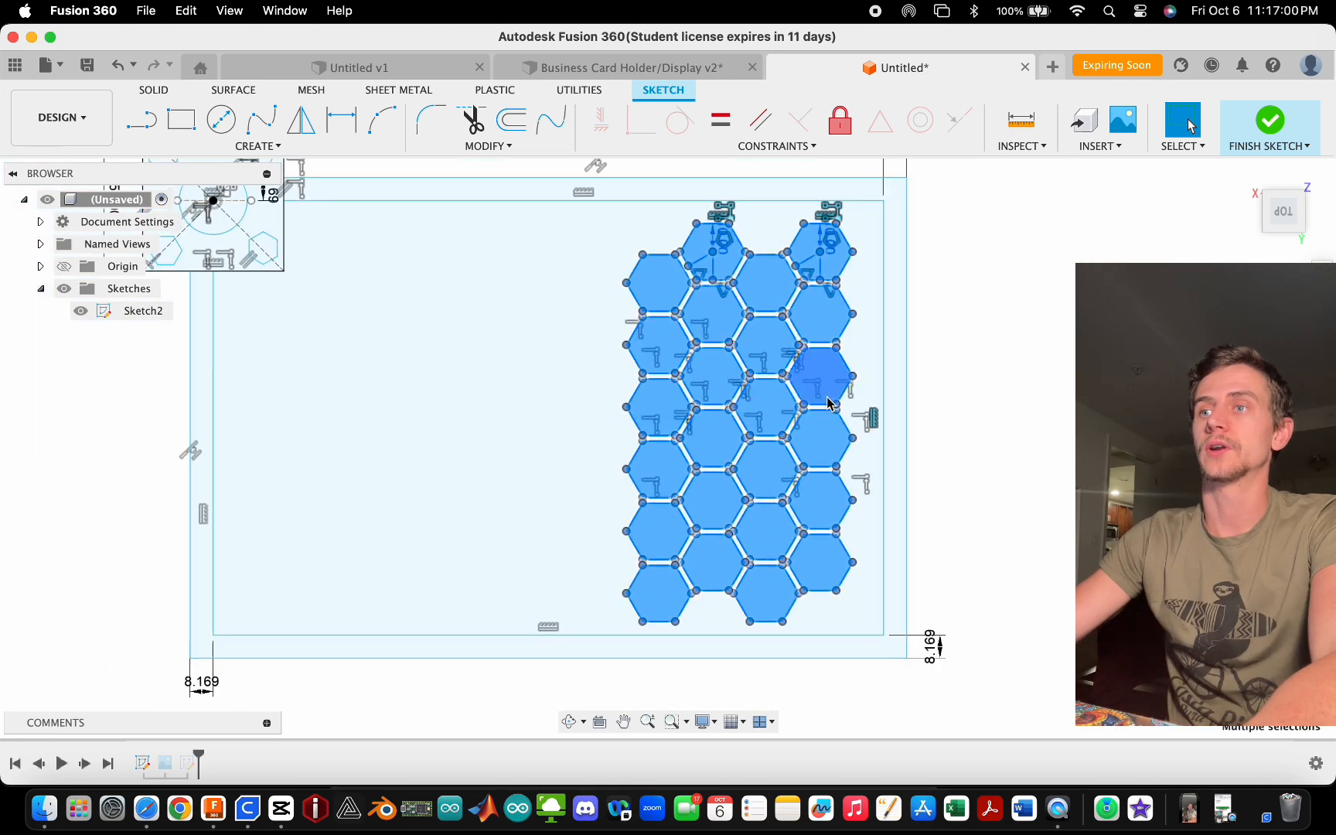
scroll(826, 402, "up", 1)
scroll(942, 413, "down", 1)
key("m")
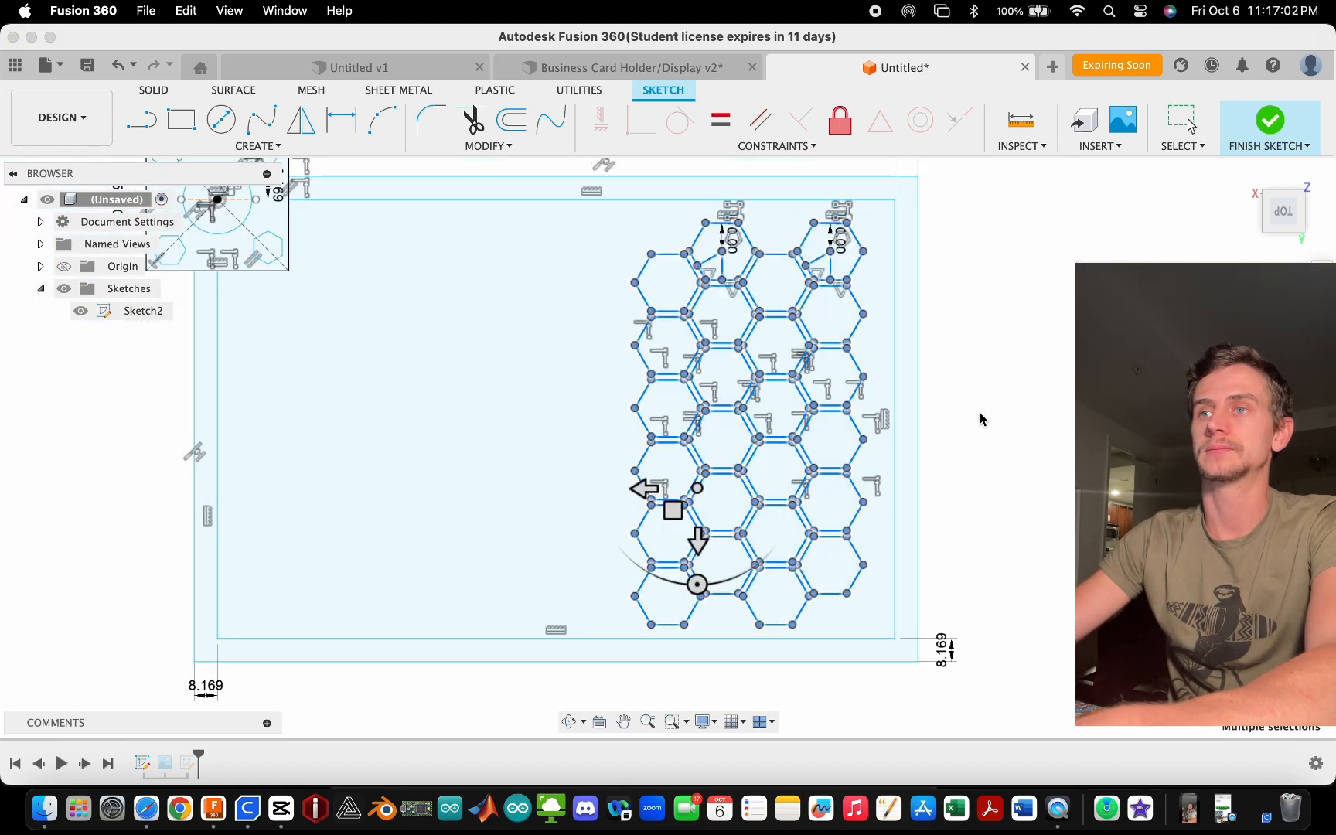
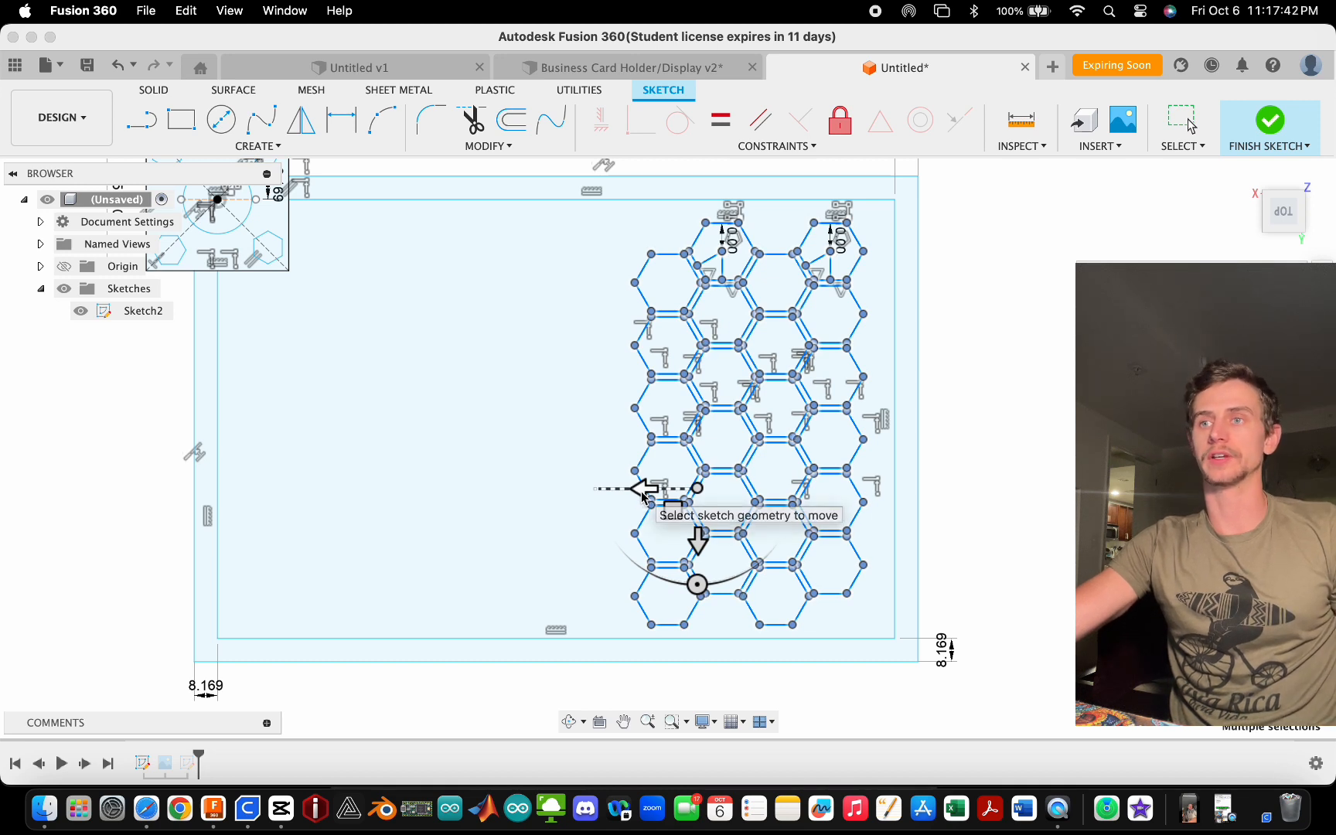
- Rotate the hexagon grid around its move centre to about 40–55 degrees, then swing it back
mouse_move(642, 497)
left_mouse_down()
mouse_move(490, 491)
mouse_move(633, 487)
left_mouse_up()
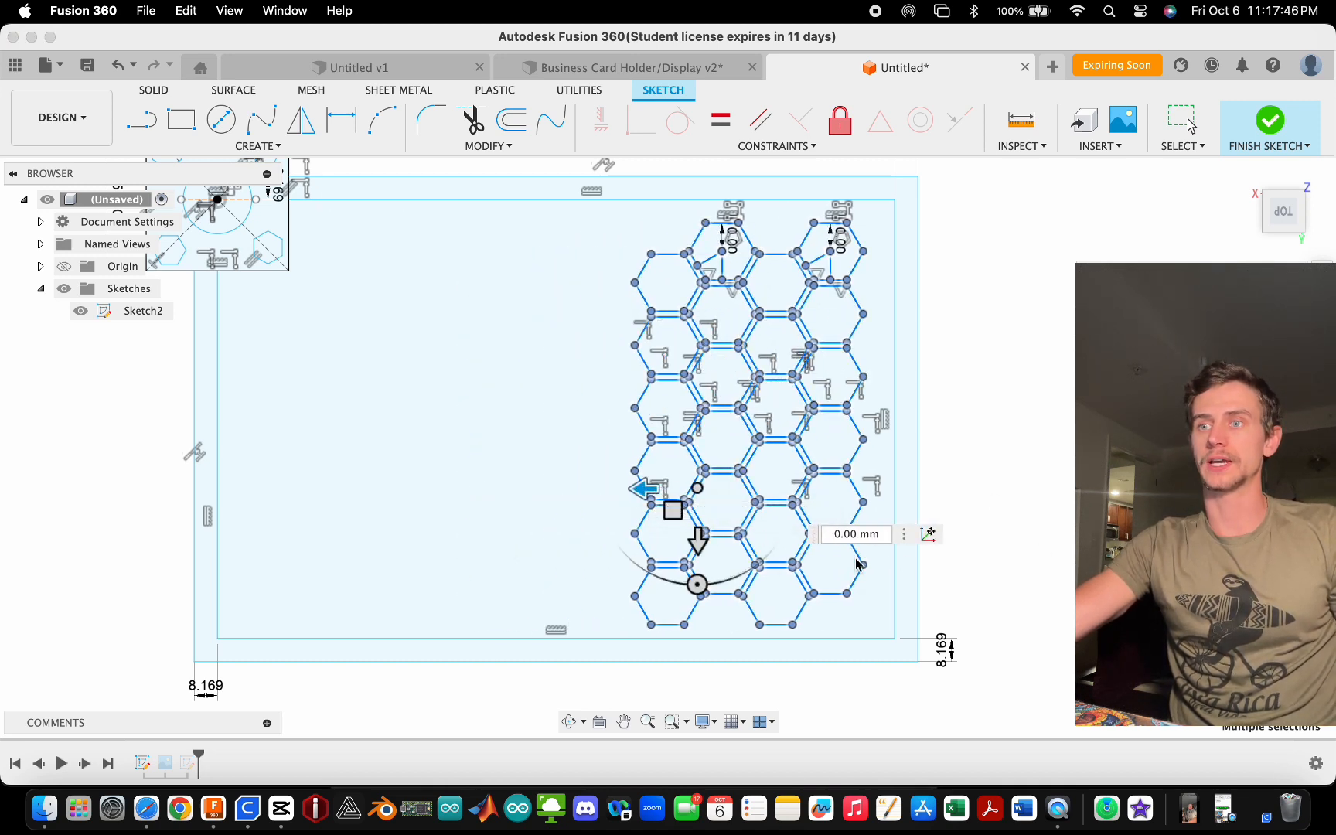
mouse_move(694, 585)
left_mouse_down()
mouse_move(657, 567)
mouse_move(611, 466)
mouse_move(638, 471)
mouse_move(650, 524)
mouse_move(693, 567)
left_mouse_up()
mouse_move(712, 574)
left_mouse_down()
mouse_move(763, 565)
mouse_move(800, 530)
mouse_move(696, 562)
left_mouse_up()
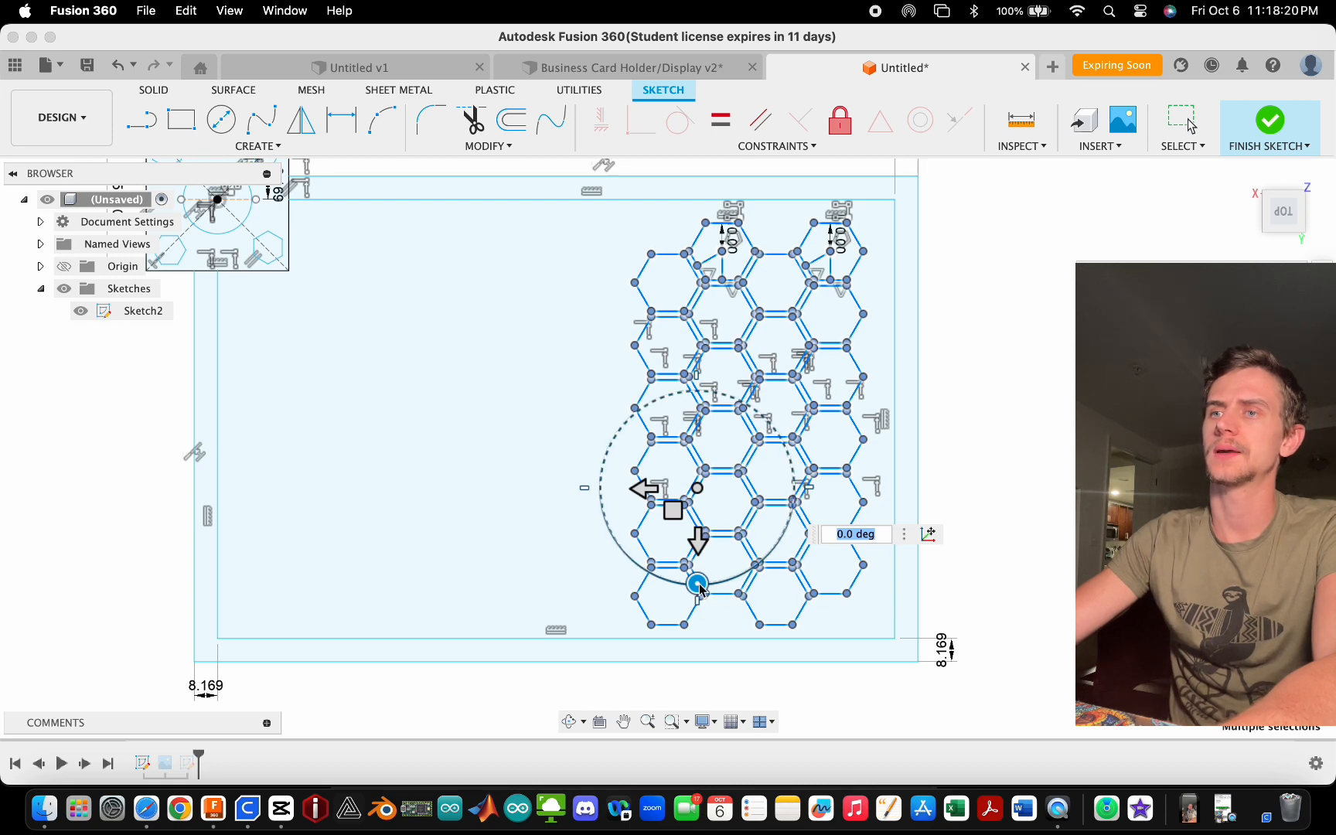
left_click_drag(697, 583, 776, 542)
mouse_move(828, 482)
left_mouse_down()
mouse_move(821, 442)
mouse_move(826, 486)
mouse_move(808, 514)
mouse_move(648, 512)
mouse_move(619, 456)
mouse_move(642, 534)
mouse_move(717, 589)
mouse_move(779, 568)
mouse_move(795, 488)
mouse_move(745, 595)
mouse_move(698, 597)
left_mouse_up()
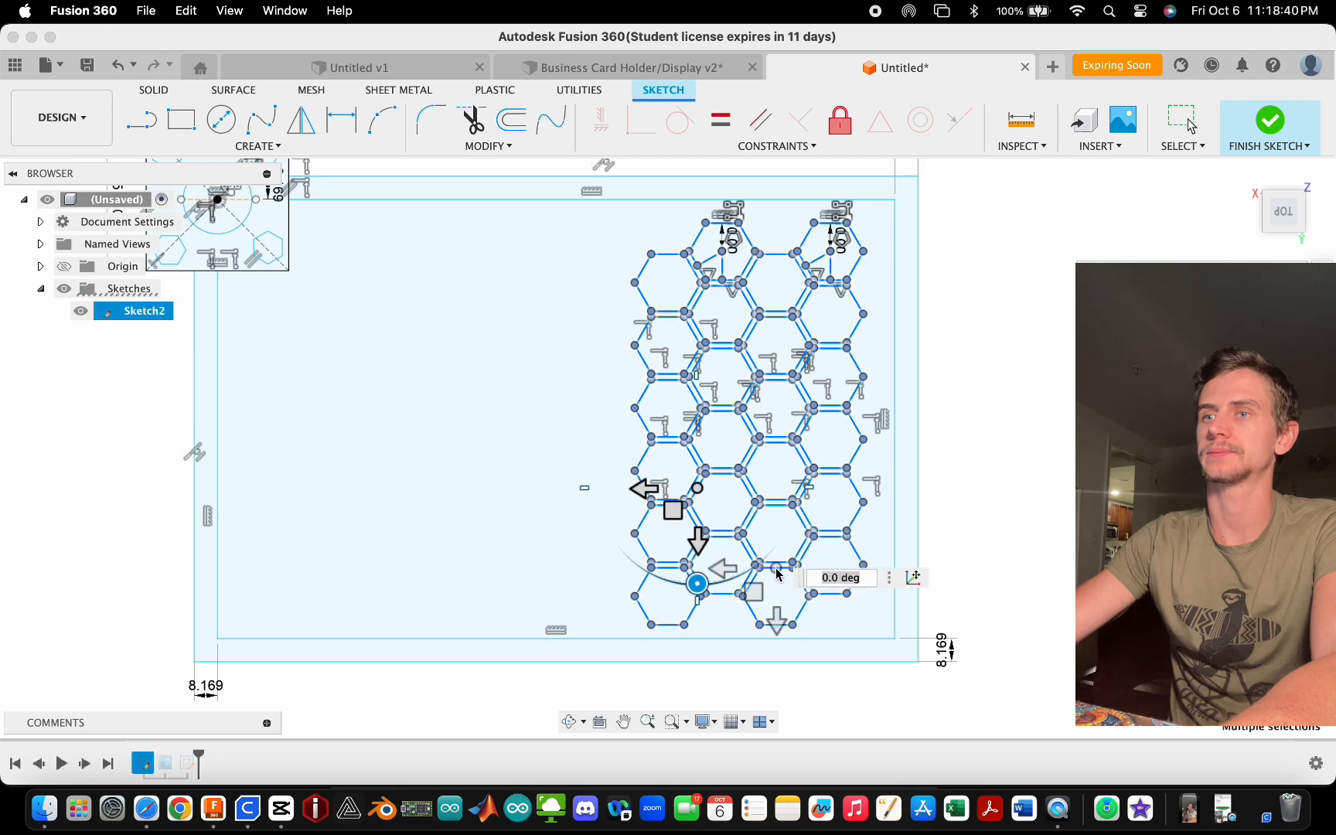
- Slide the grid left, correct the move distance from 78 to 76 mm, and confirm
left_click_drag(645, 489, 430, 478)
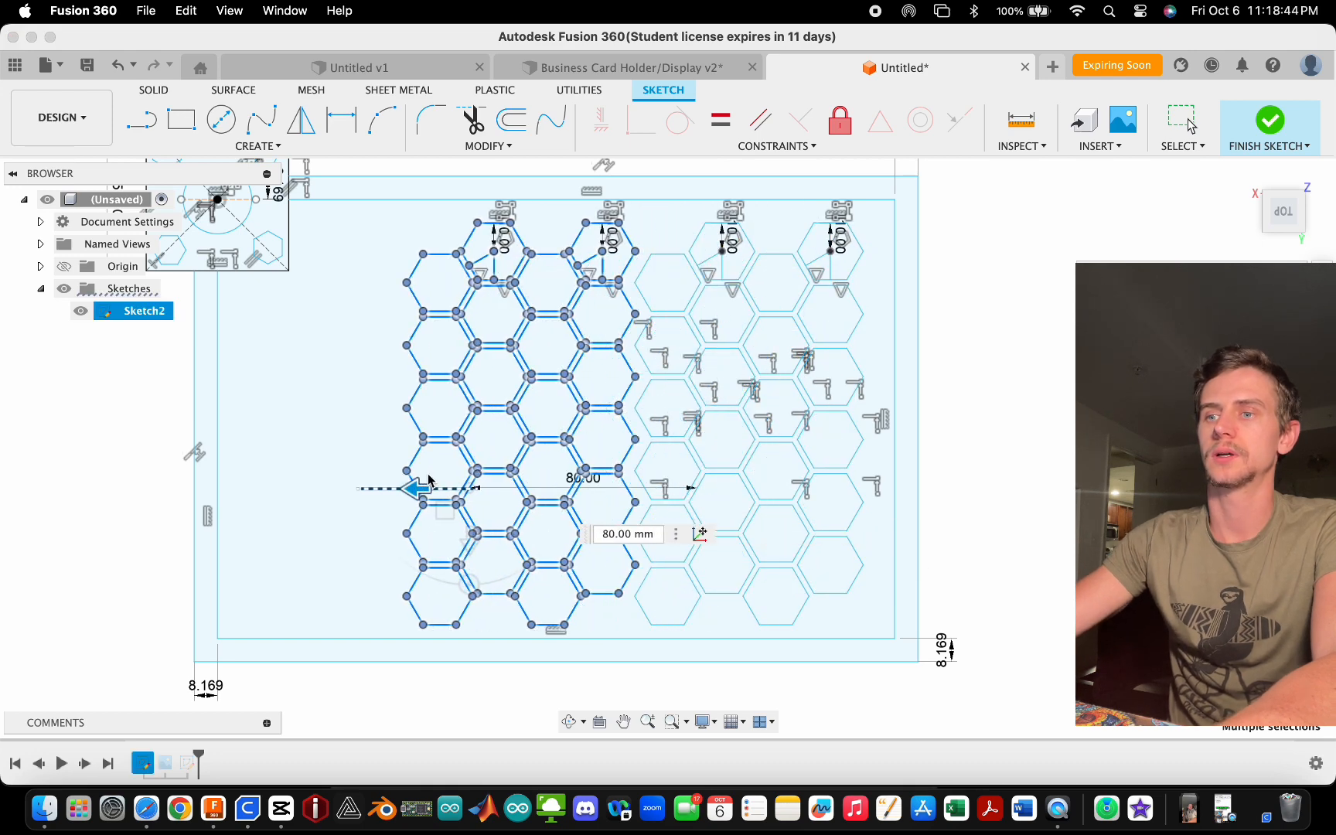
type("78")
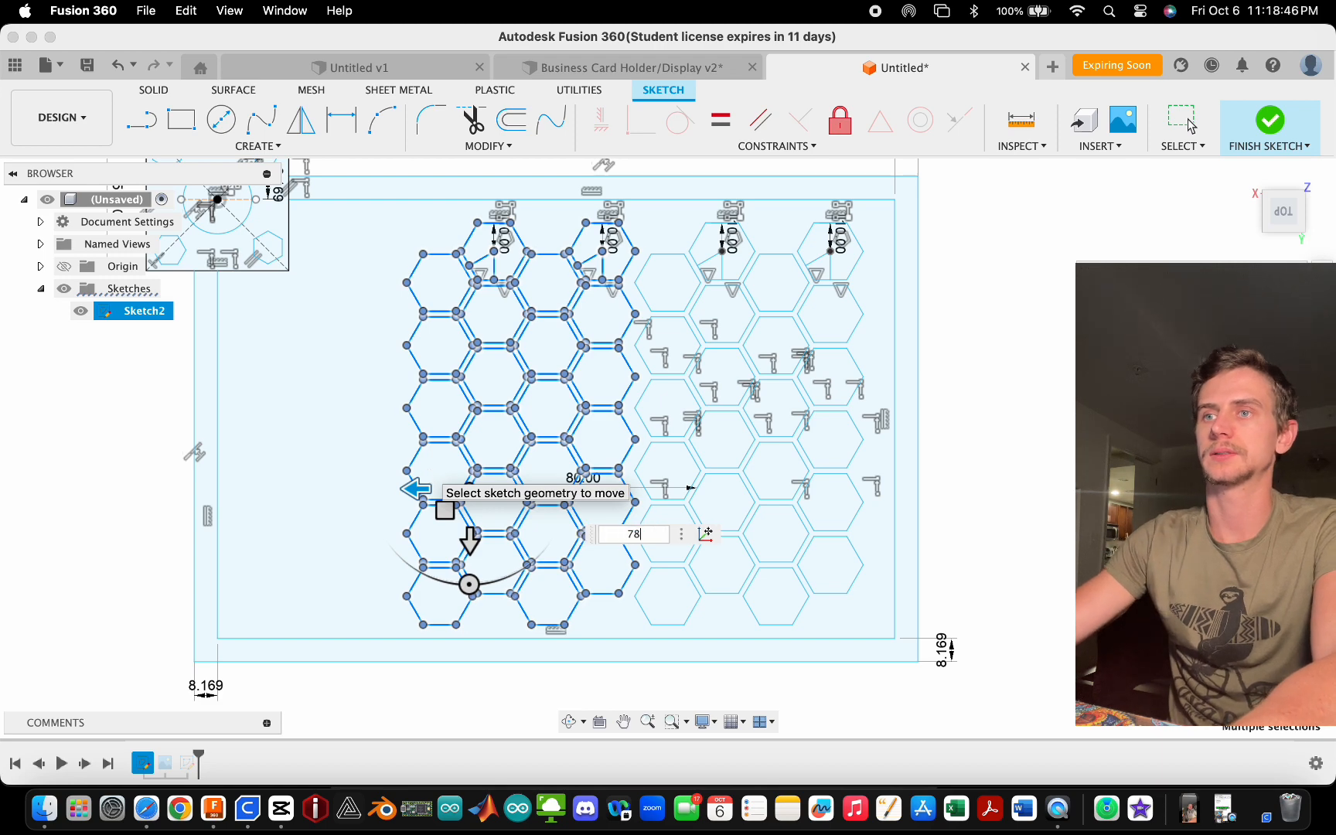
scroll(620, 419, "up", 4)
scroll(636, 459, "up", 4)
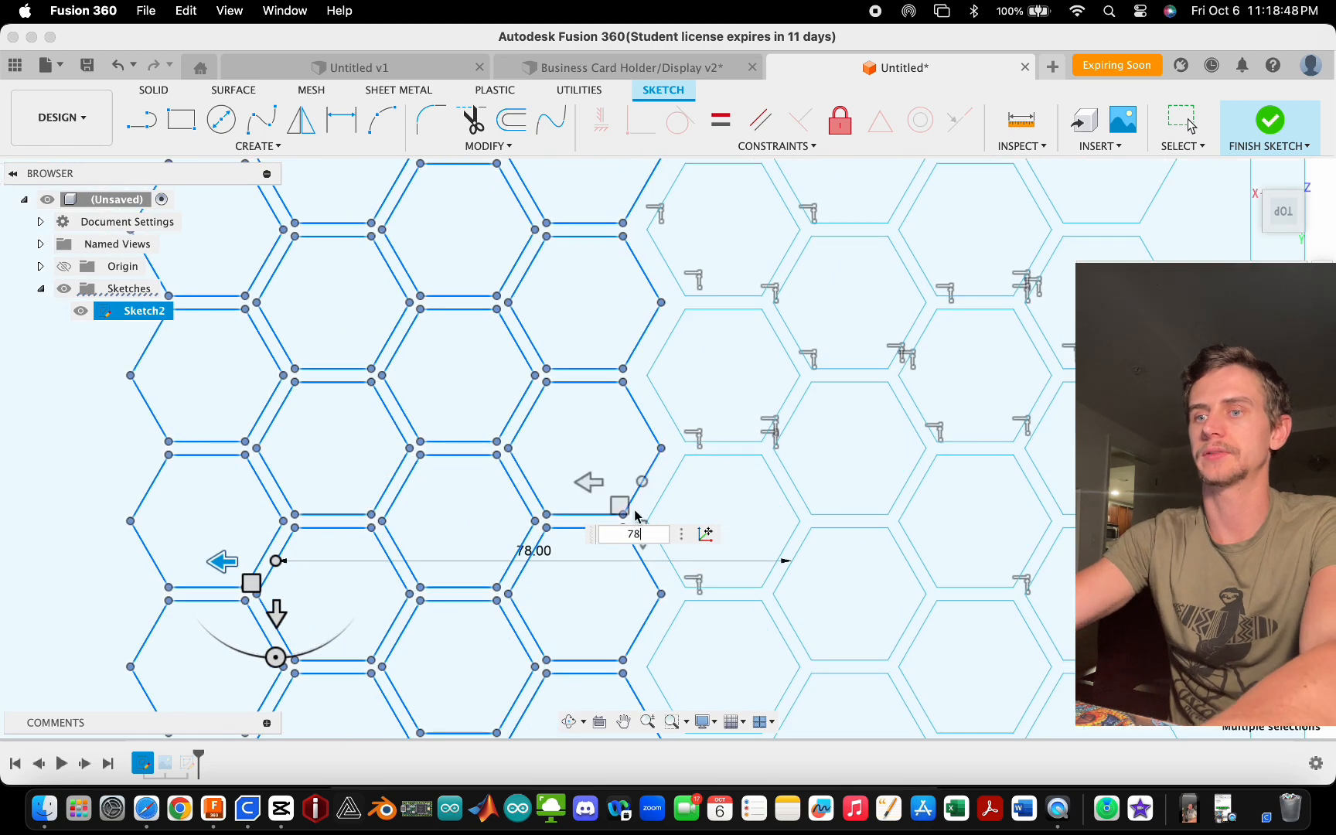
key("BackSpace")
type("6")
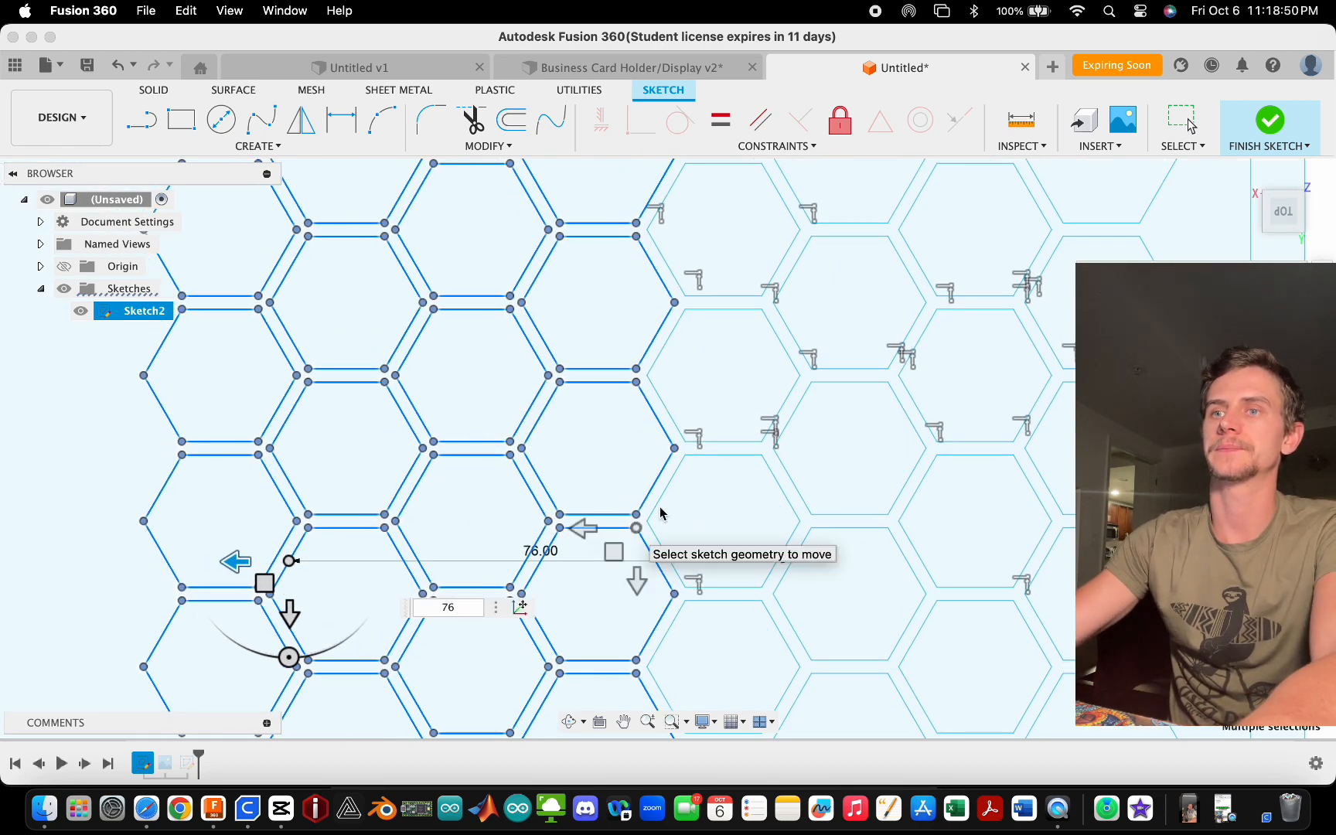
scroll(634, 395, "down", 8)
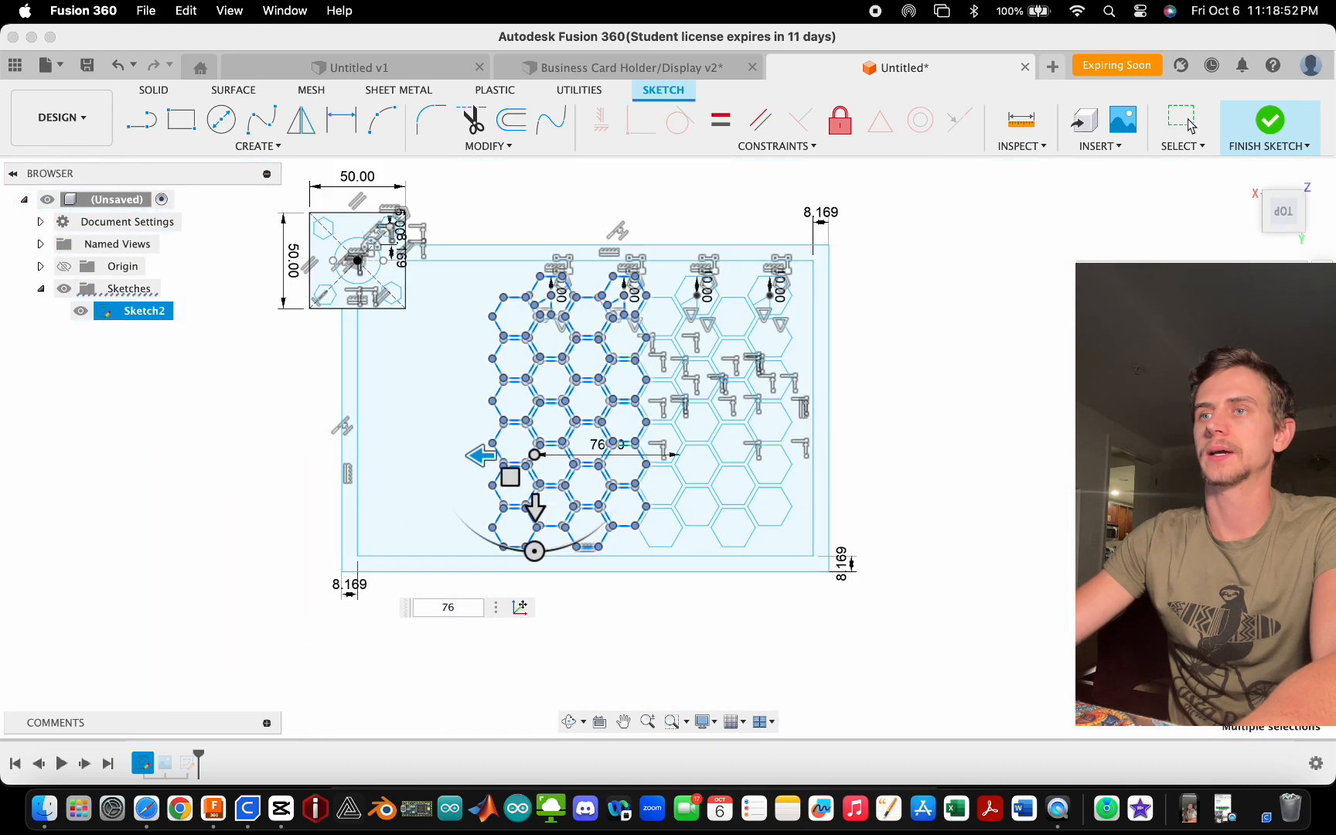
key("Return")
scroll(707, 406, "up", 4)
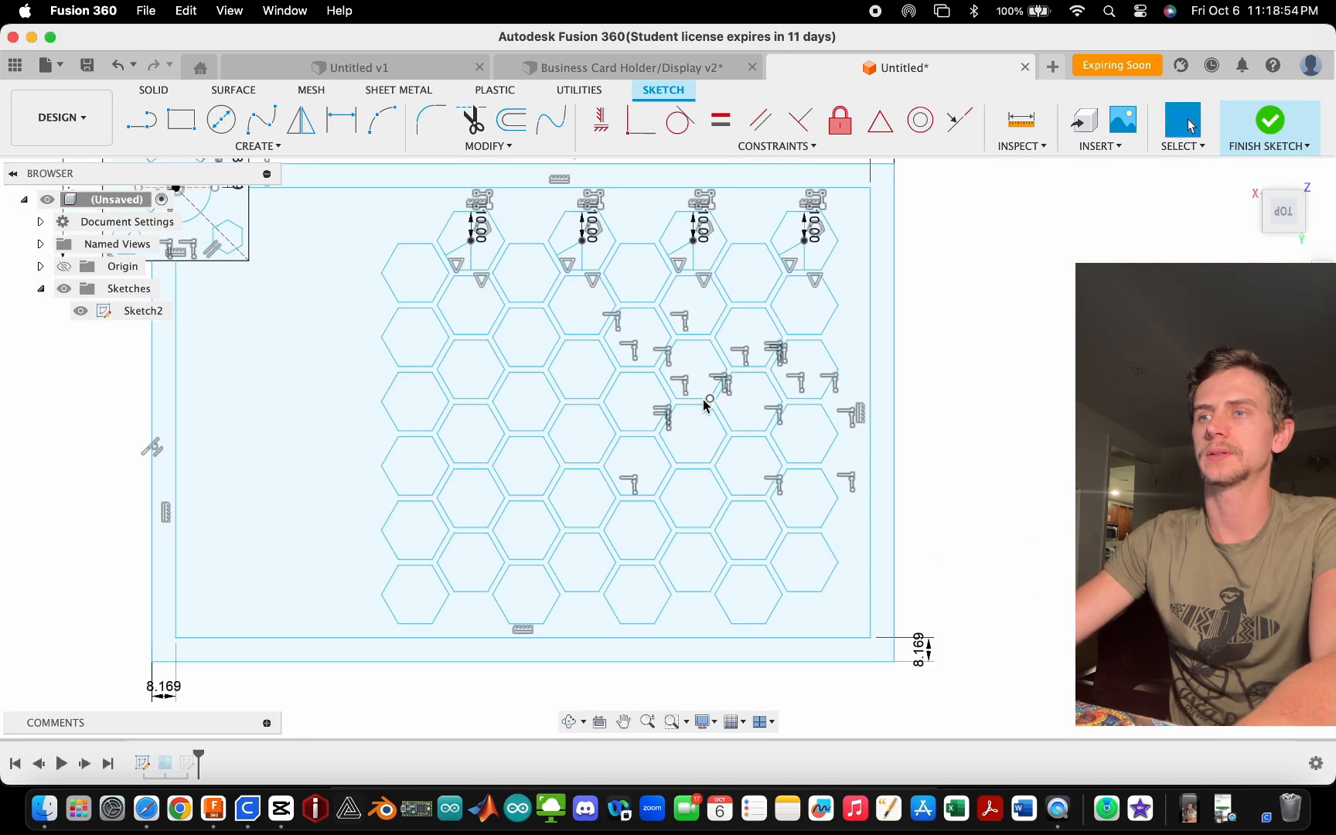
left_click_drag(844, 628, 442, 334)
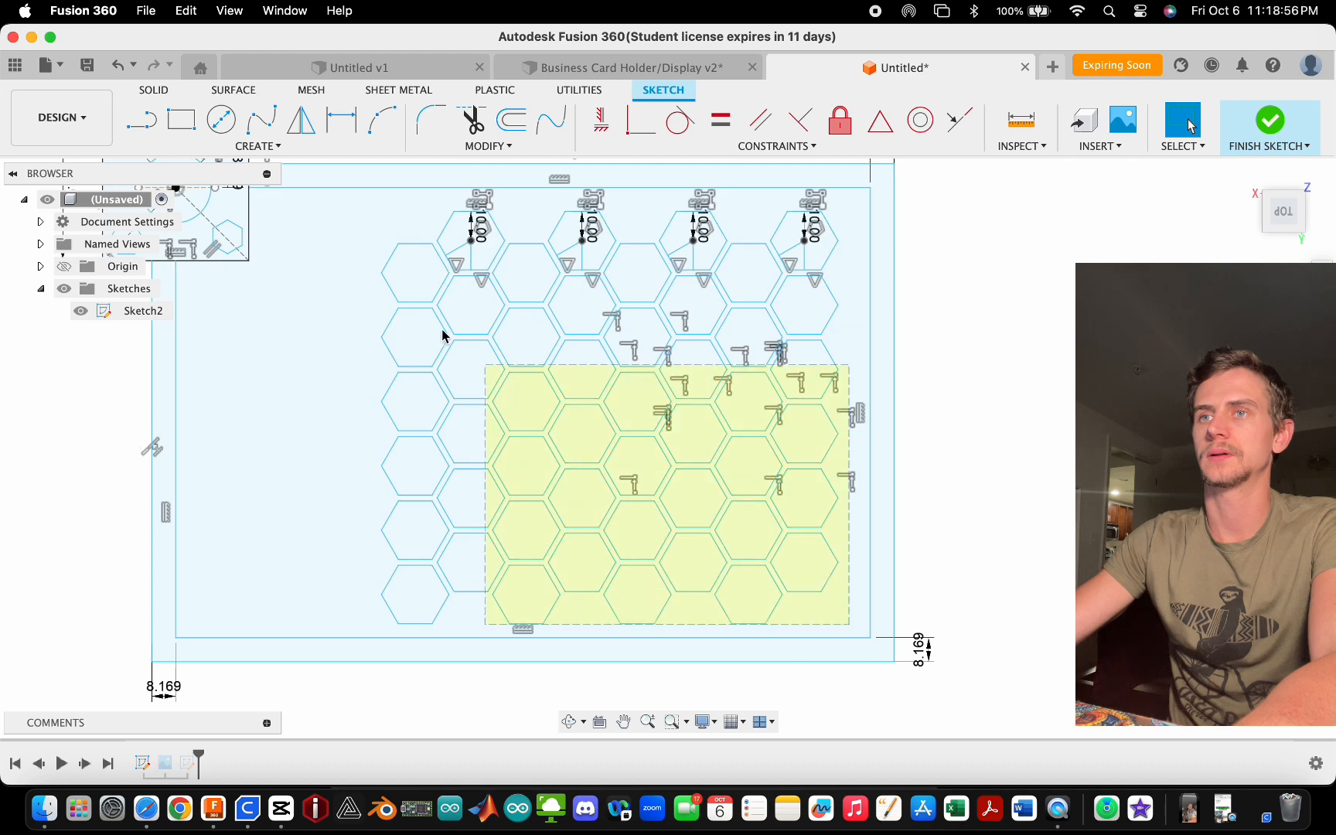
left_click_drag(350, 209, 351, 209)
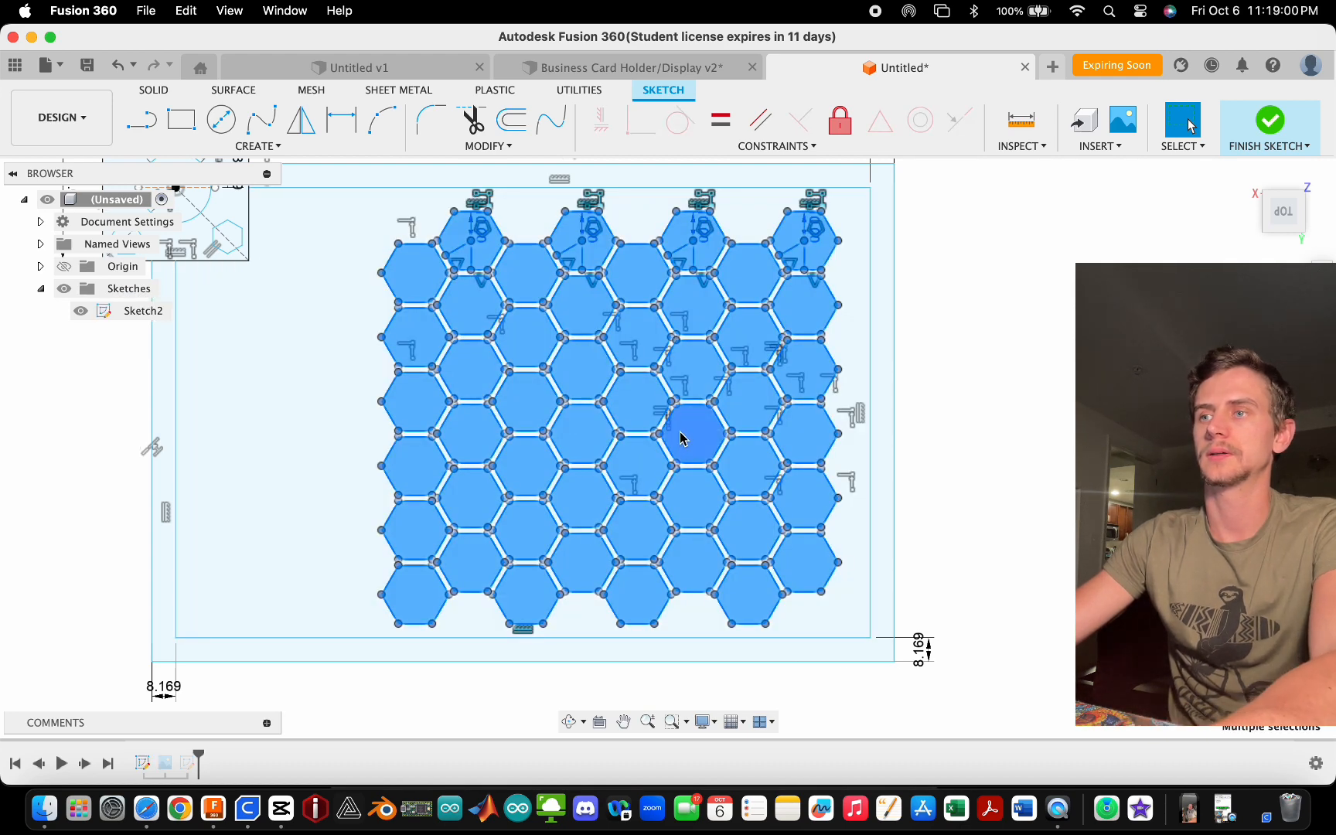
key("m")
mouse_move(549, 593)
left_mouse_down()
mouse_move(607, 587)
mouse_move(627, 554)
mouse_move(616, 571)
mouse_move(522, 590)
left_mouse_up()
key("Escape")
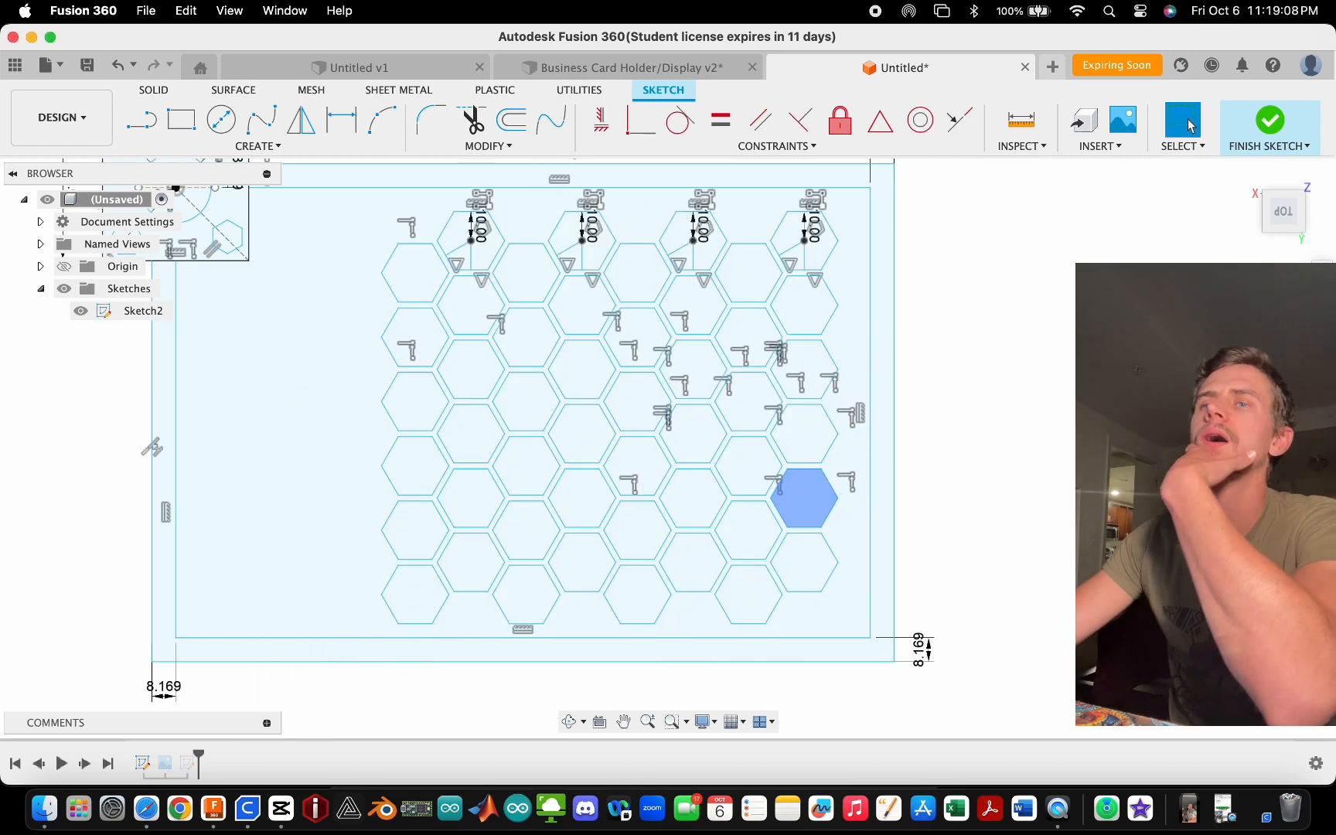
scroll(920, 513, "down", 3)
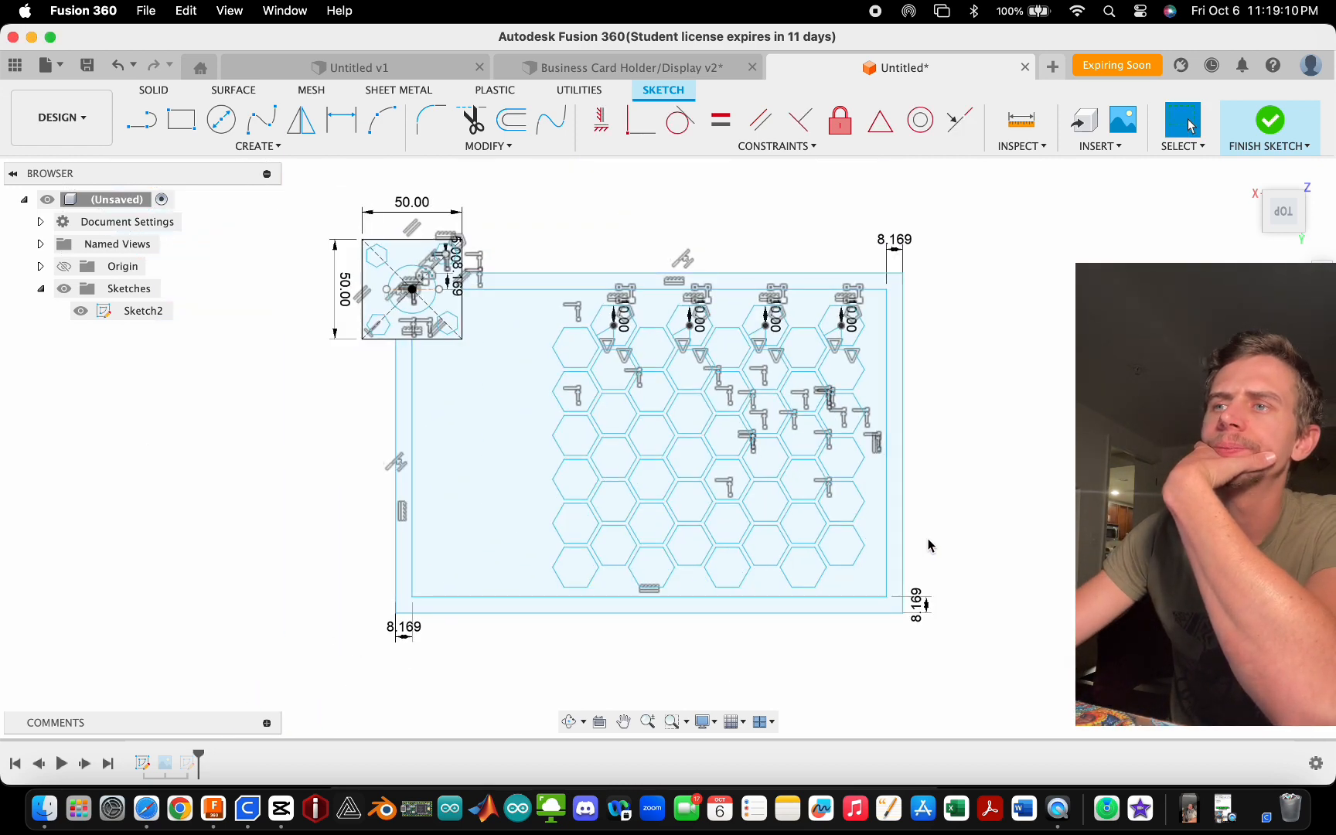
scroll(929, 549, "up", 1)
scroll(932, 551, "down", 1)
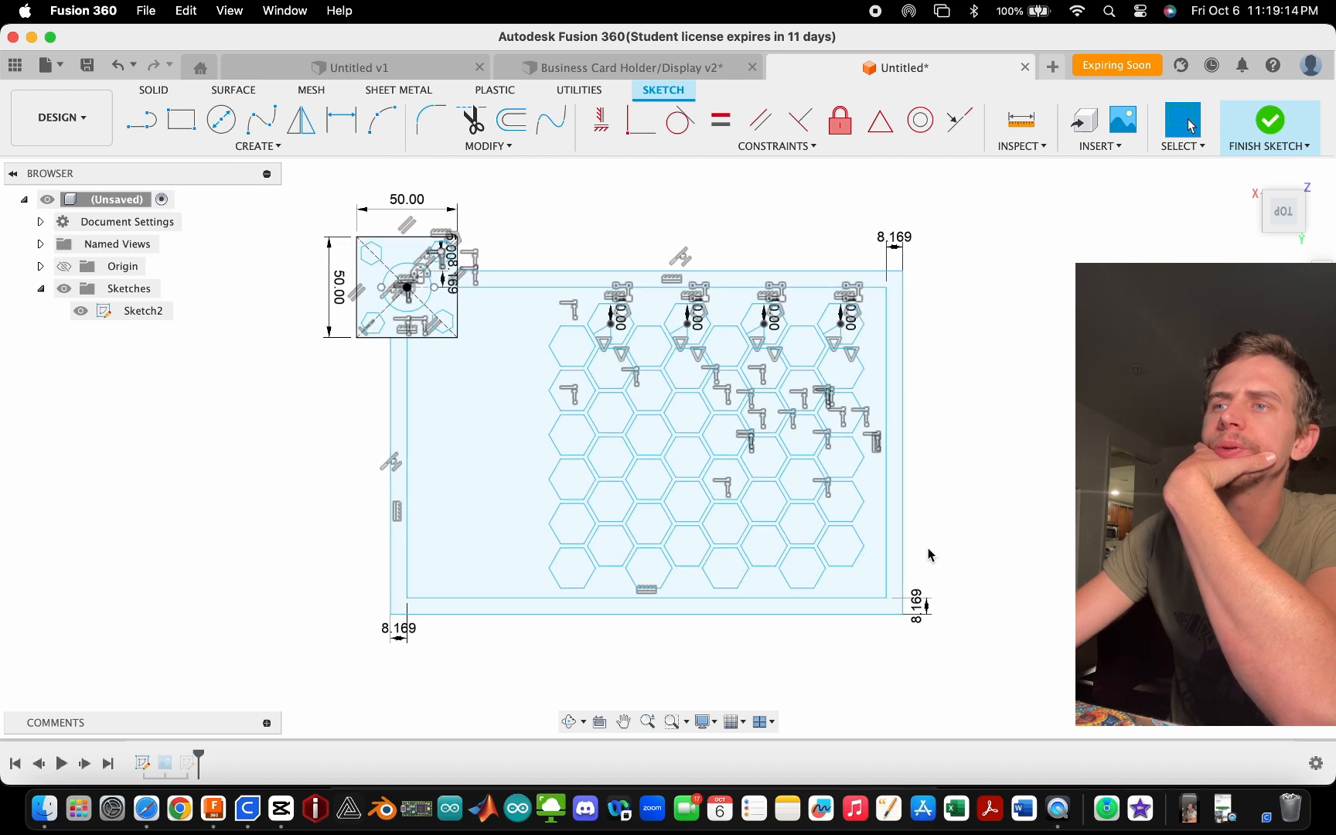
scroll(852, 313, "up", 5)
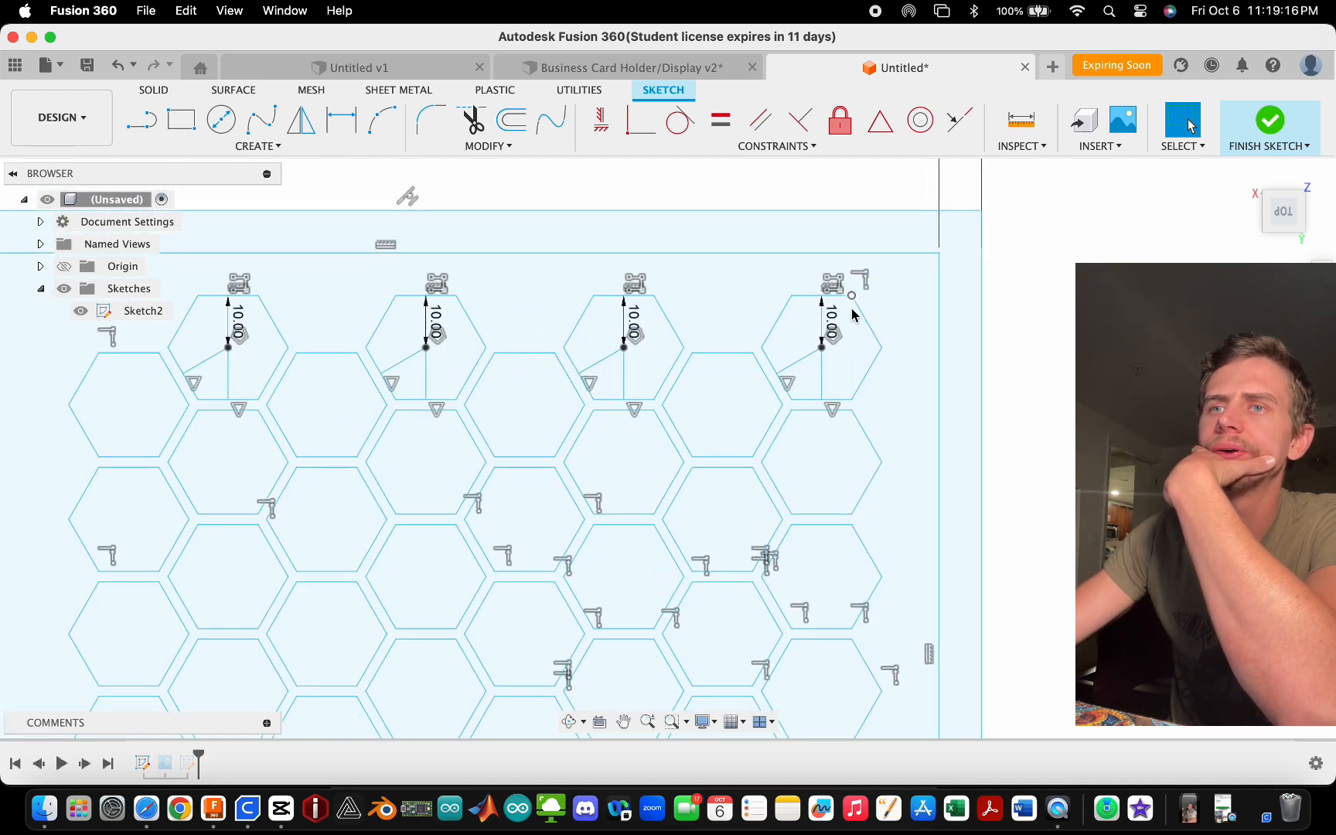
scroll(806, 288, "up", 3)
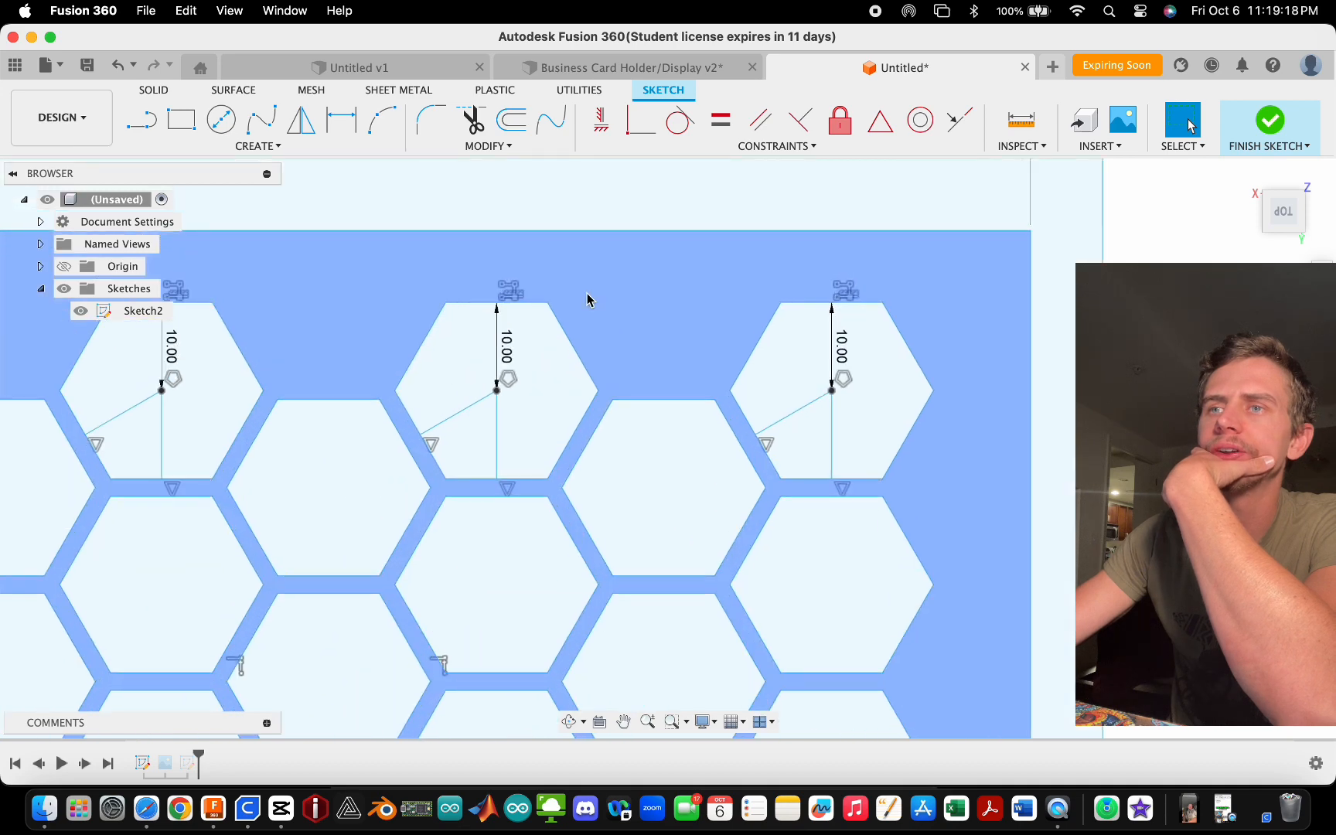
scroll(521, 300, "up", 2)
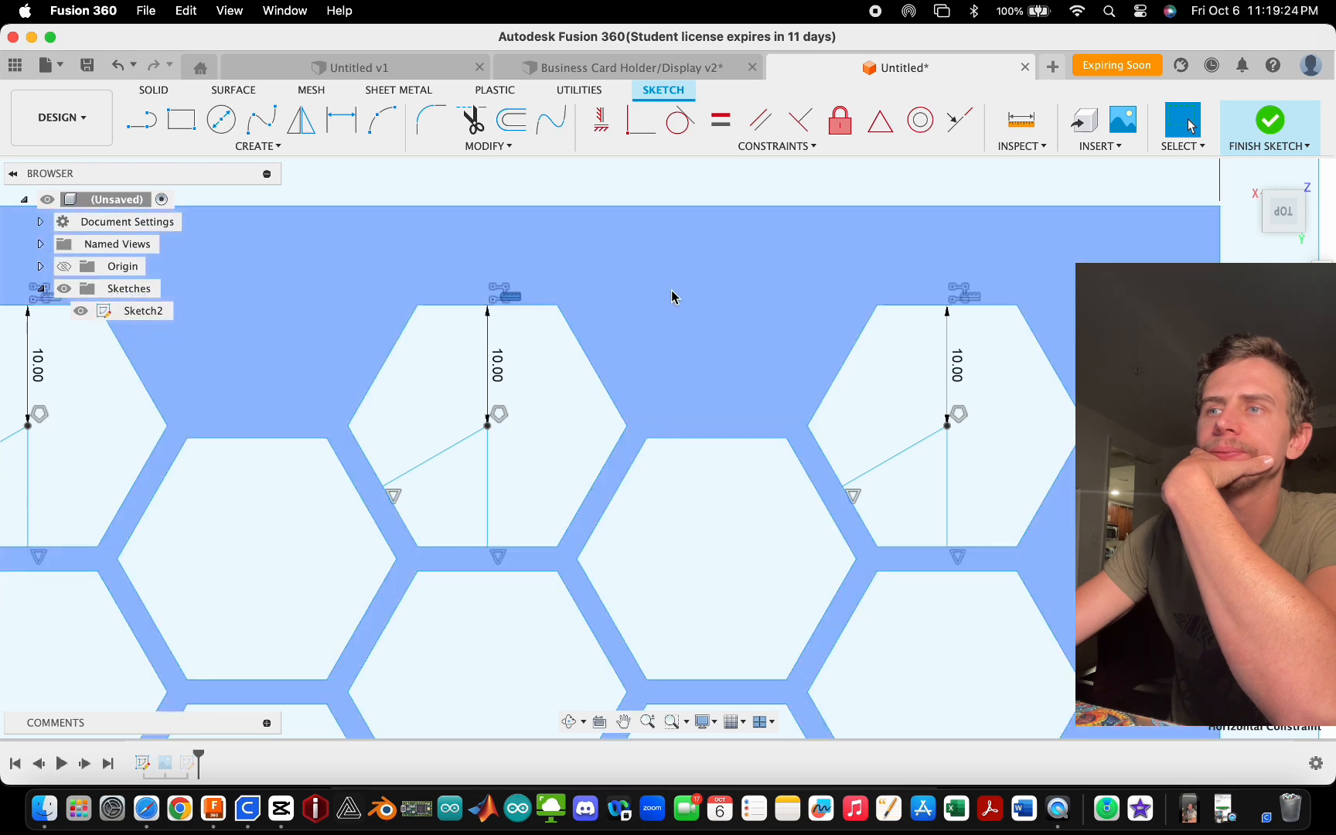
scroll(669, 292, "down", 10)
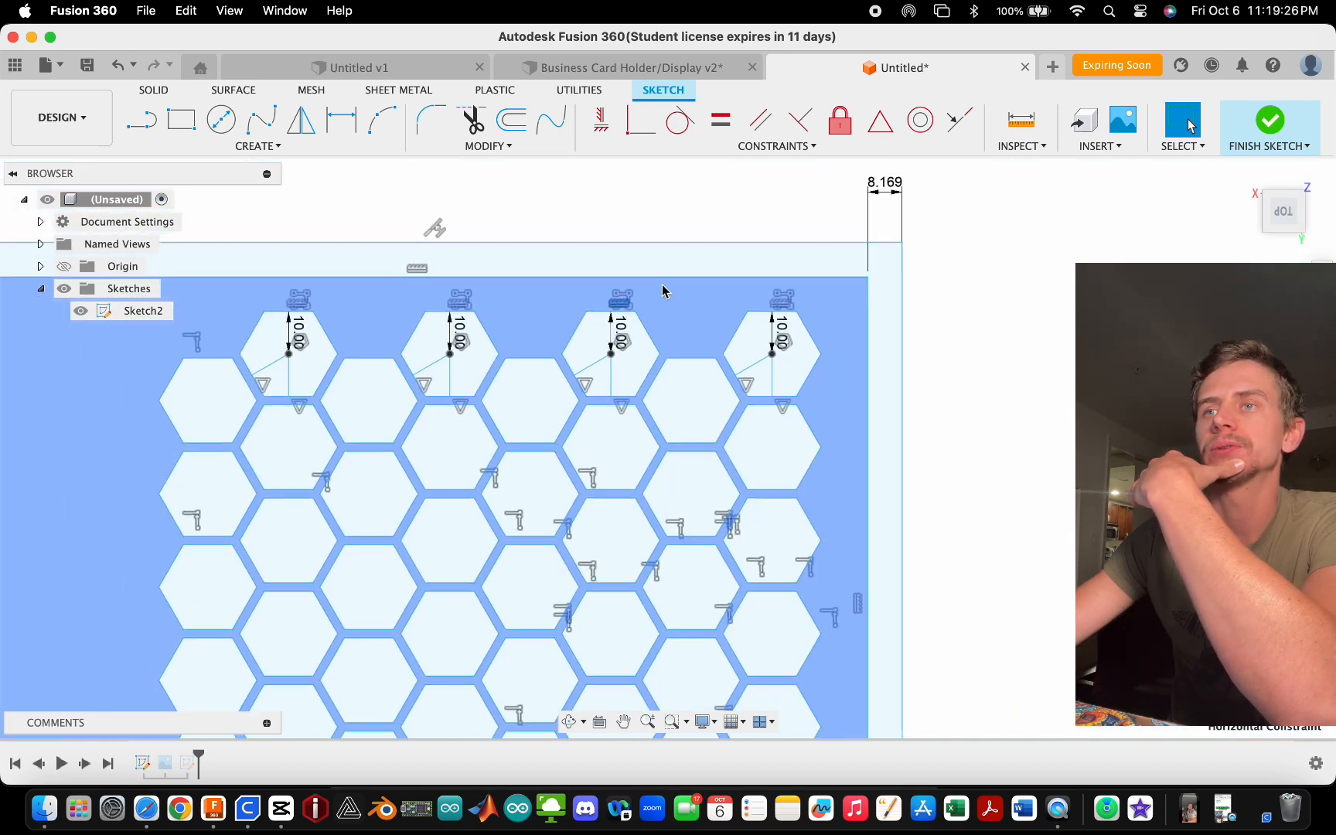
scroll(661, 274, "down", 3)
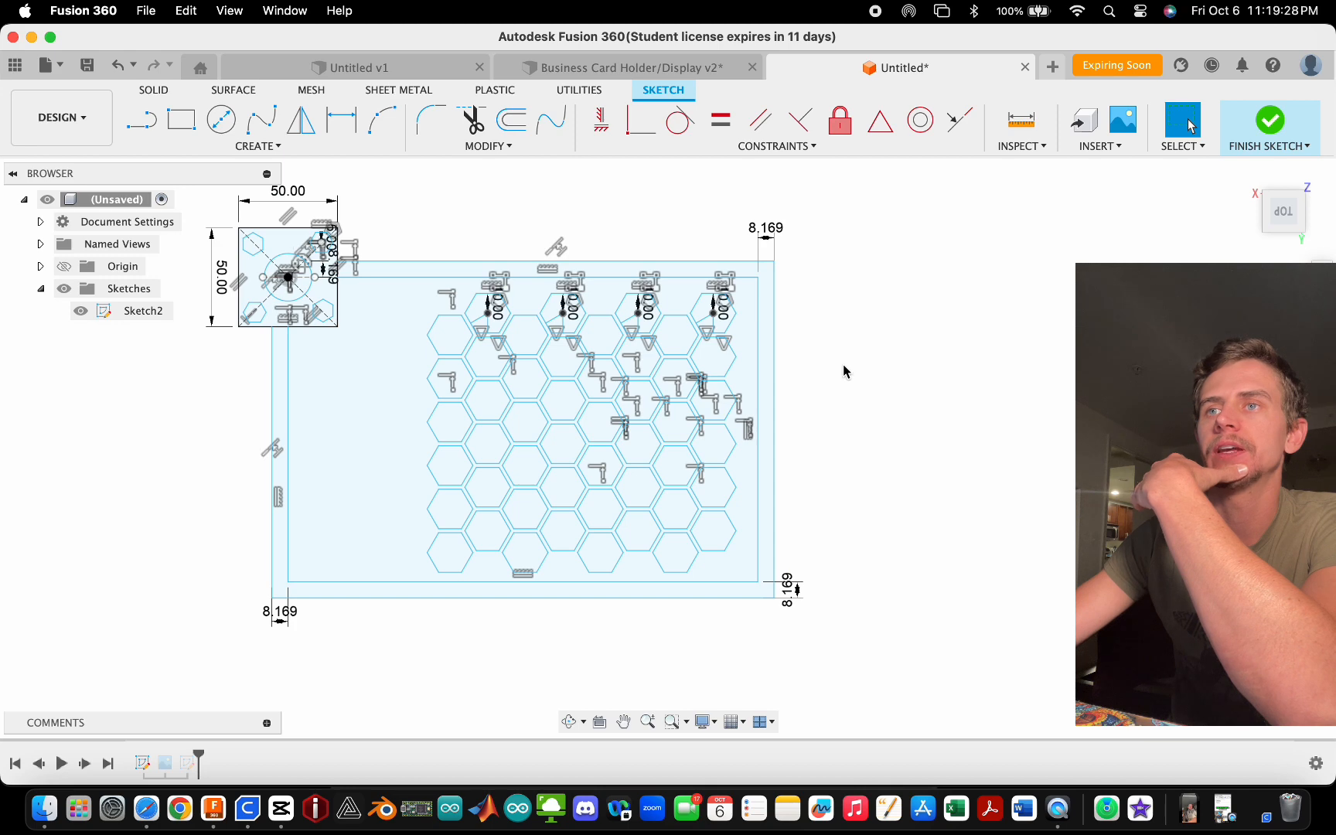
- Browse the MODIFY and CONSTRAINTS lists, then pick the Line tool from CREATE
left_click(520, 149)
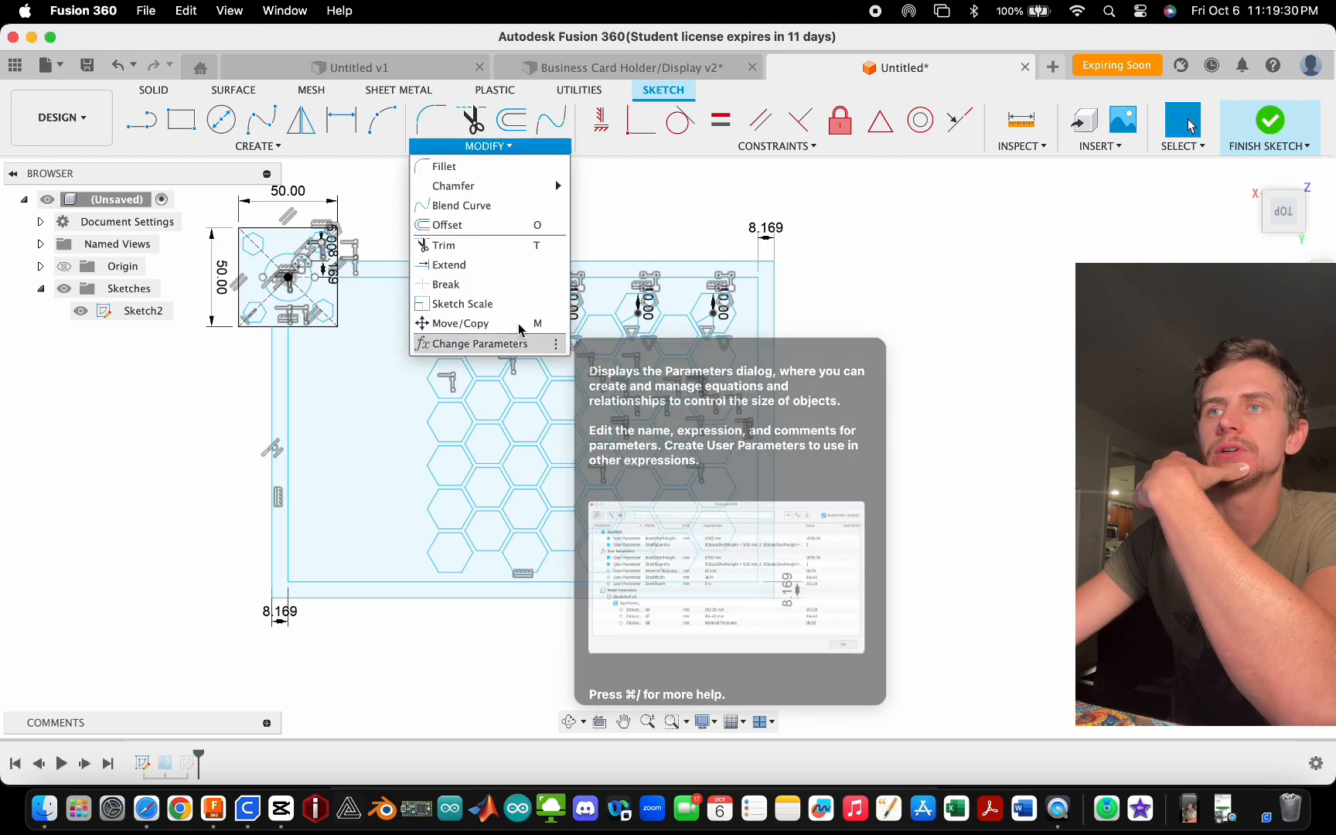
left_click(488, 147)
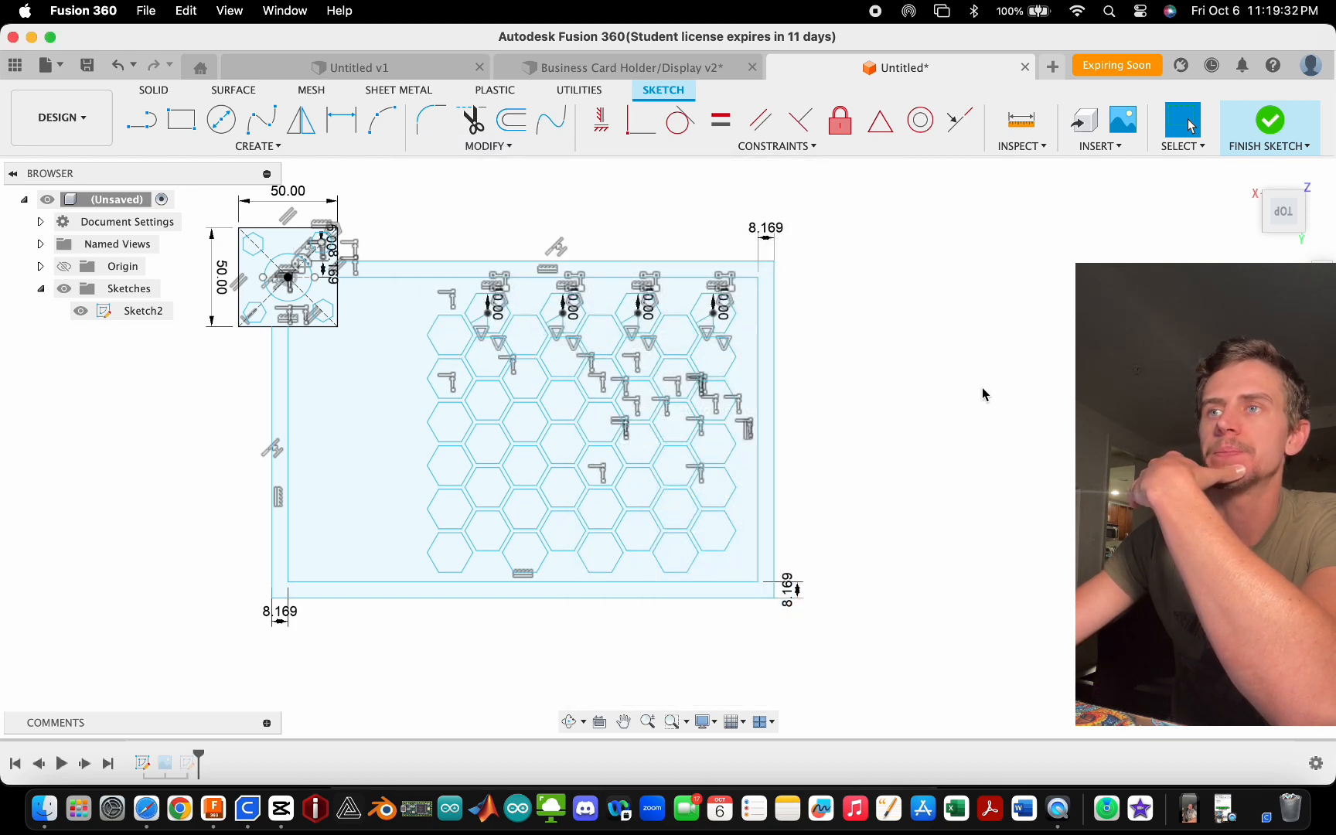
left_click(775, 146)
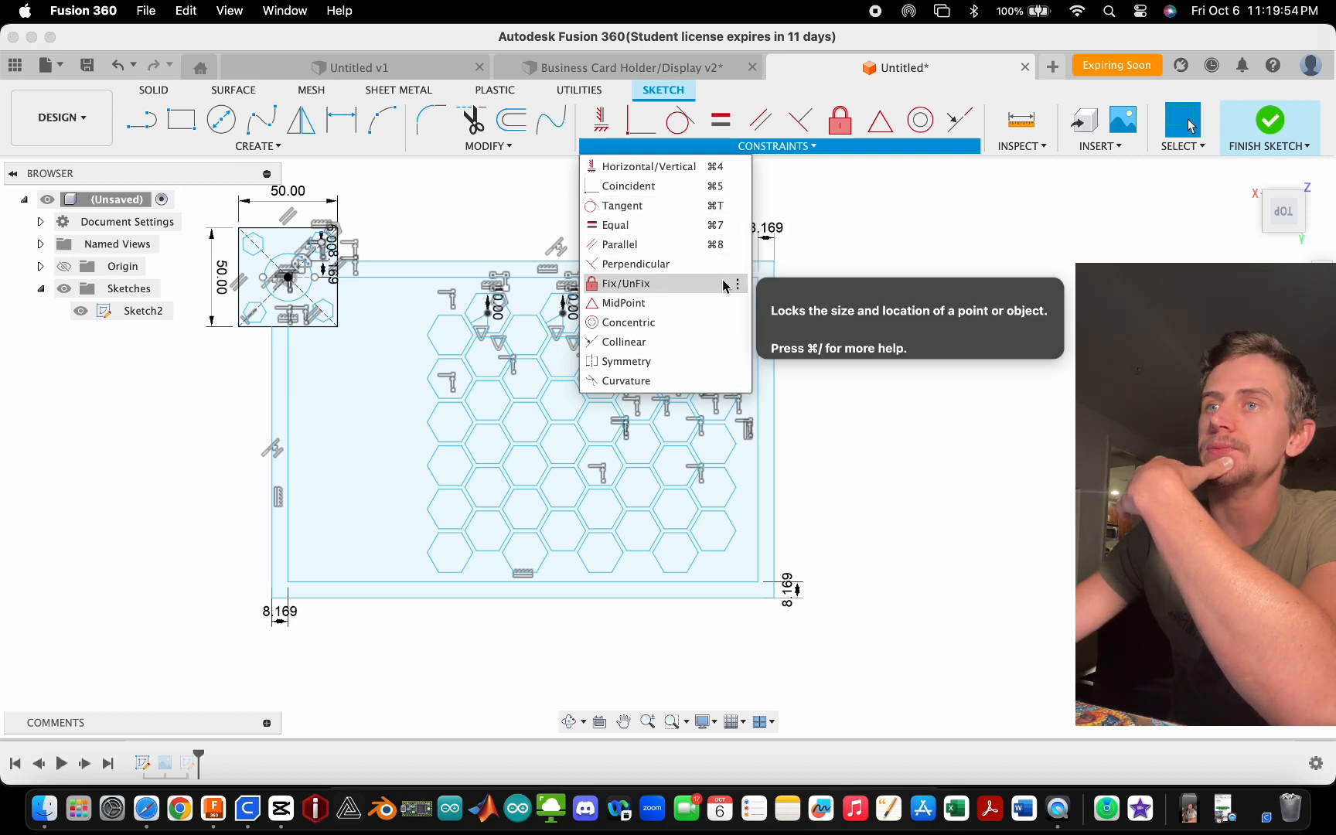
left_click(818, 245)
scroll(323, 238, "down", 3)
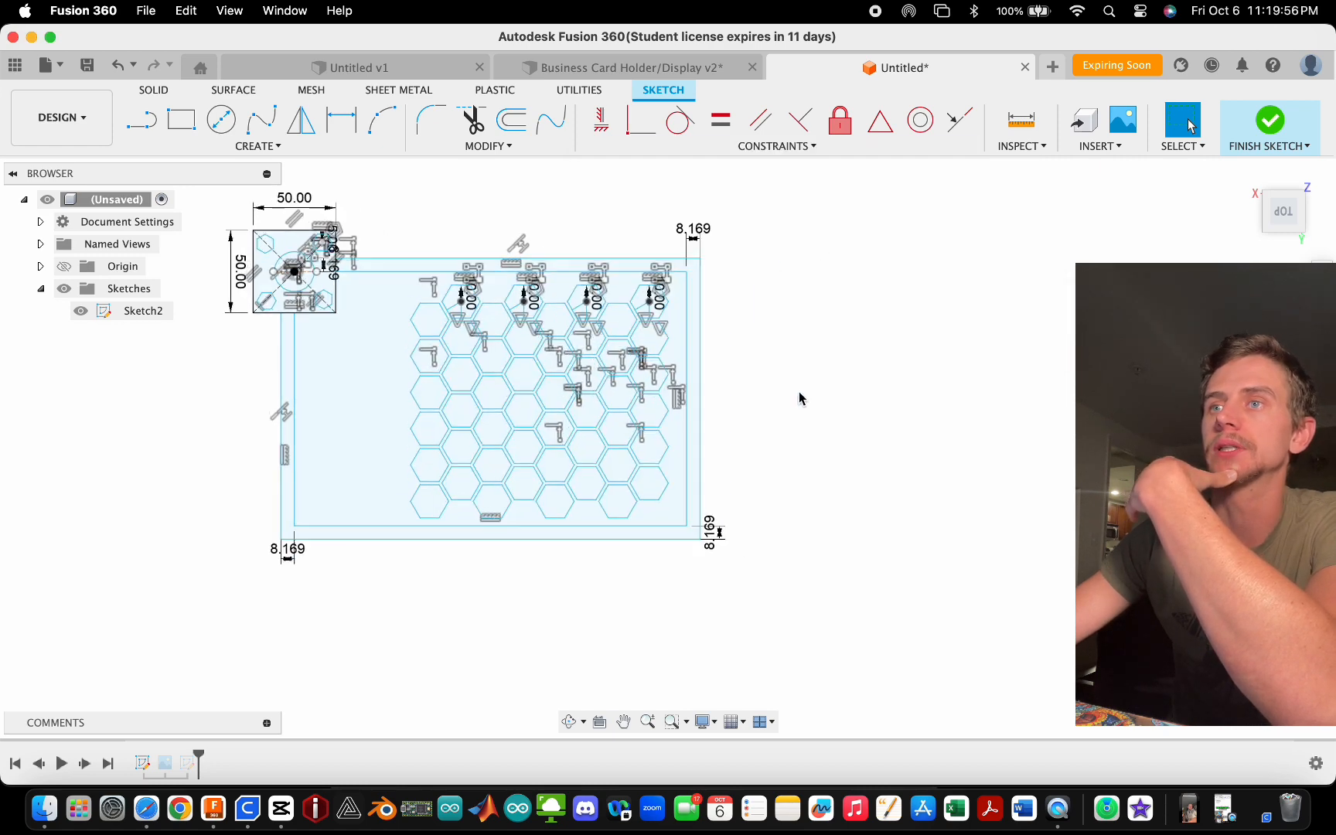
scroll(799, 393, "up", 3)
scroll(490, 379, "down", 4)
scroll(777, 412, "up", 1)
left_click(142, 120)
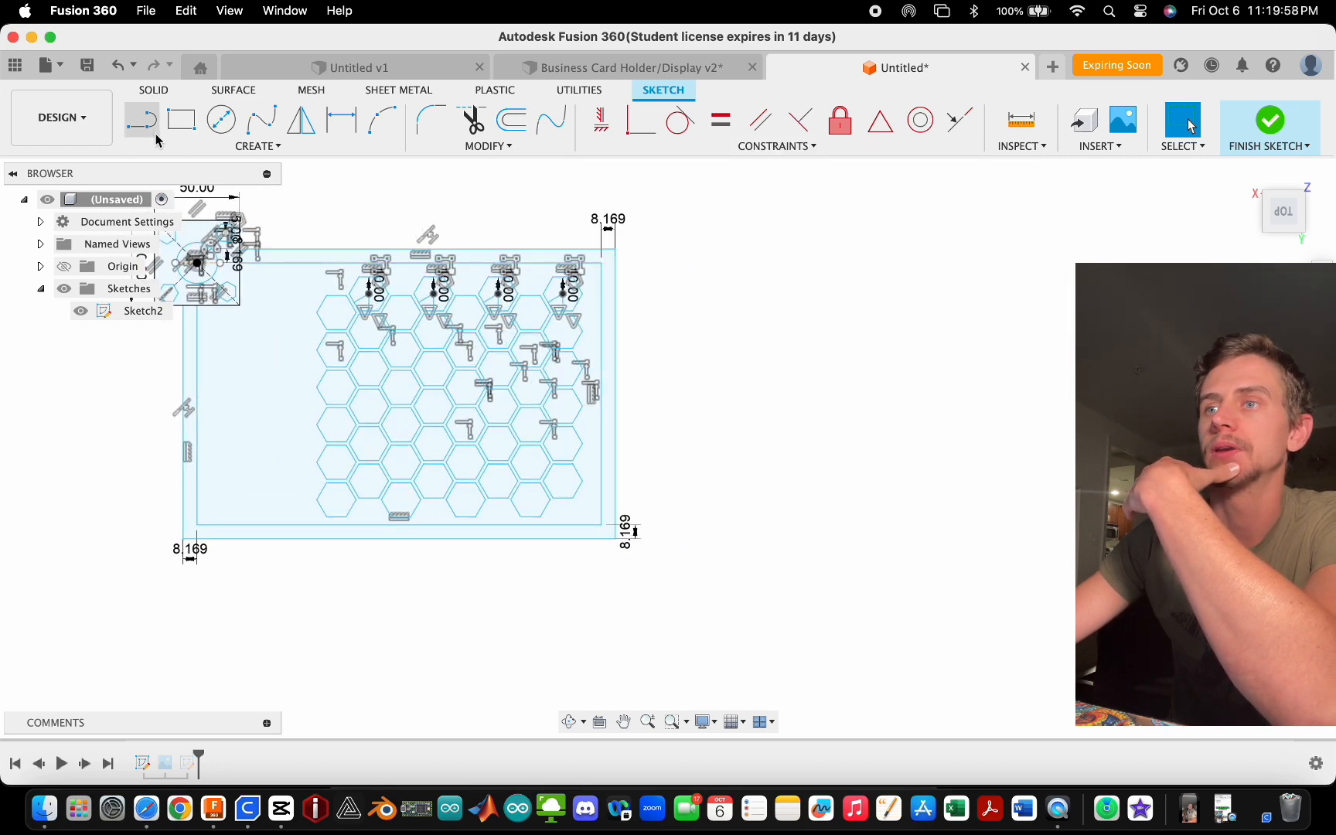
- Draw a line right of the rectangle and constrain it vertical
left_click(751, 433)
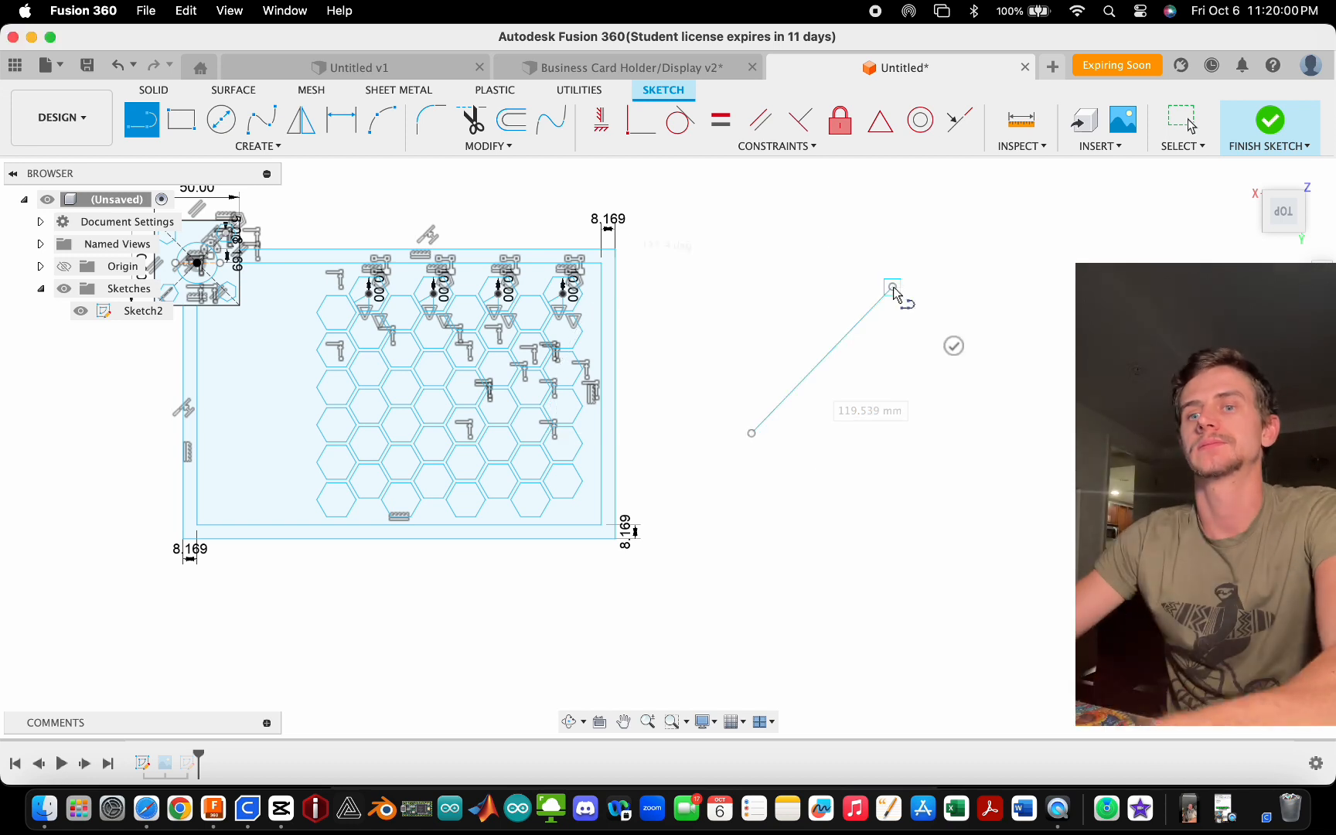
key("Escape")
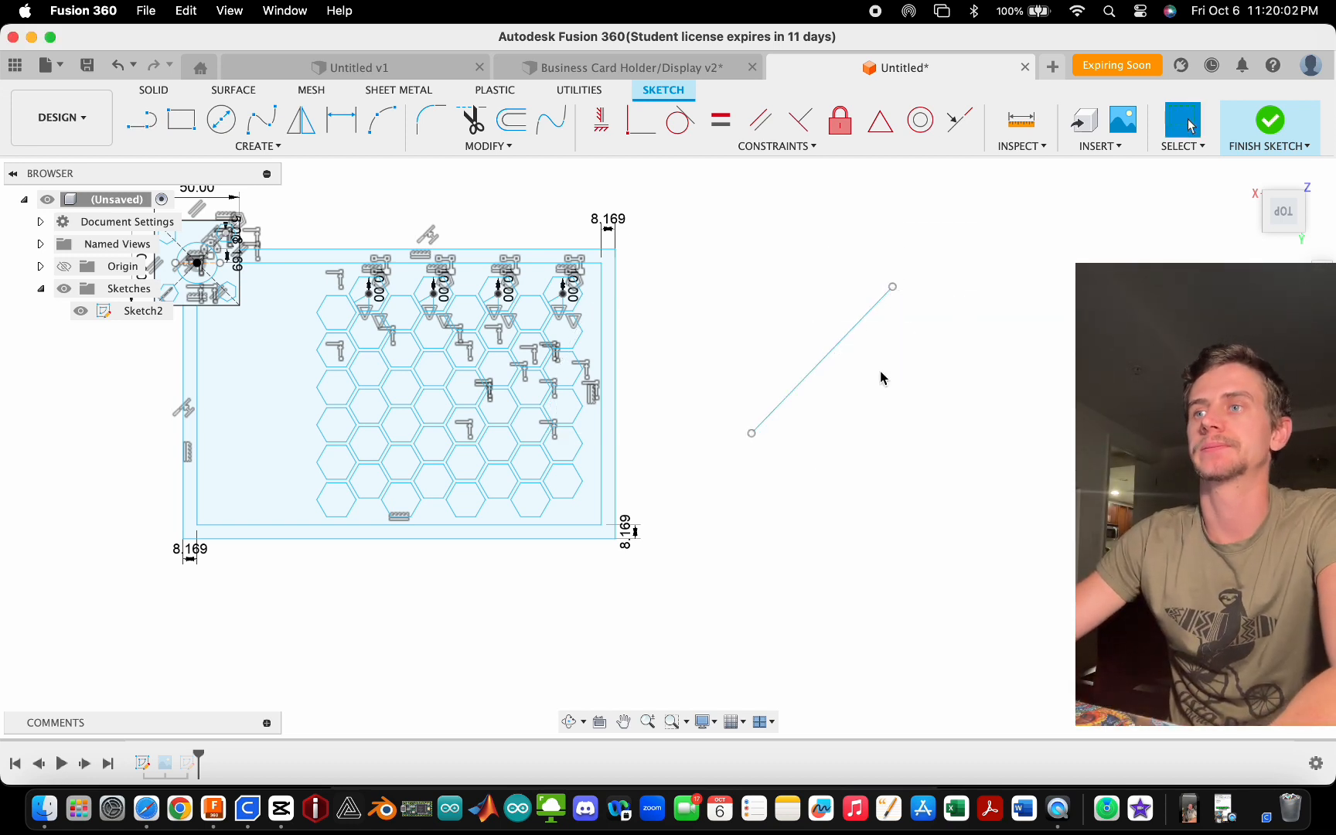
left_click(835, 358)
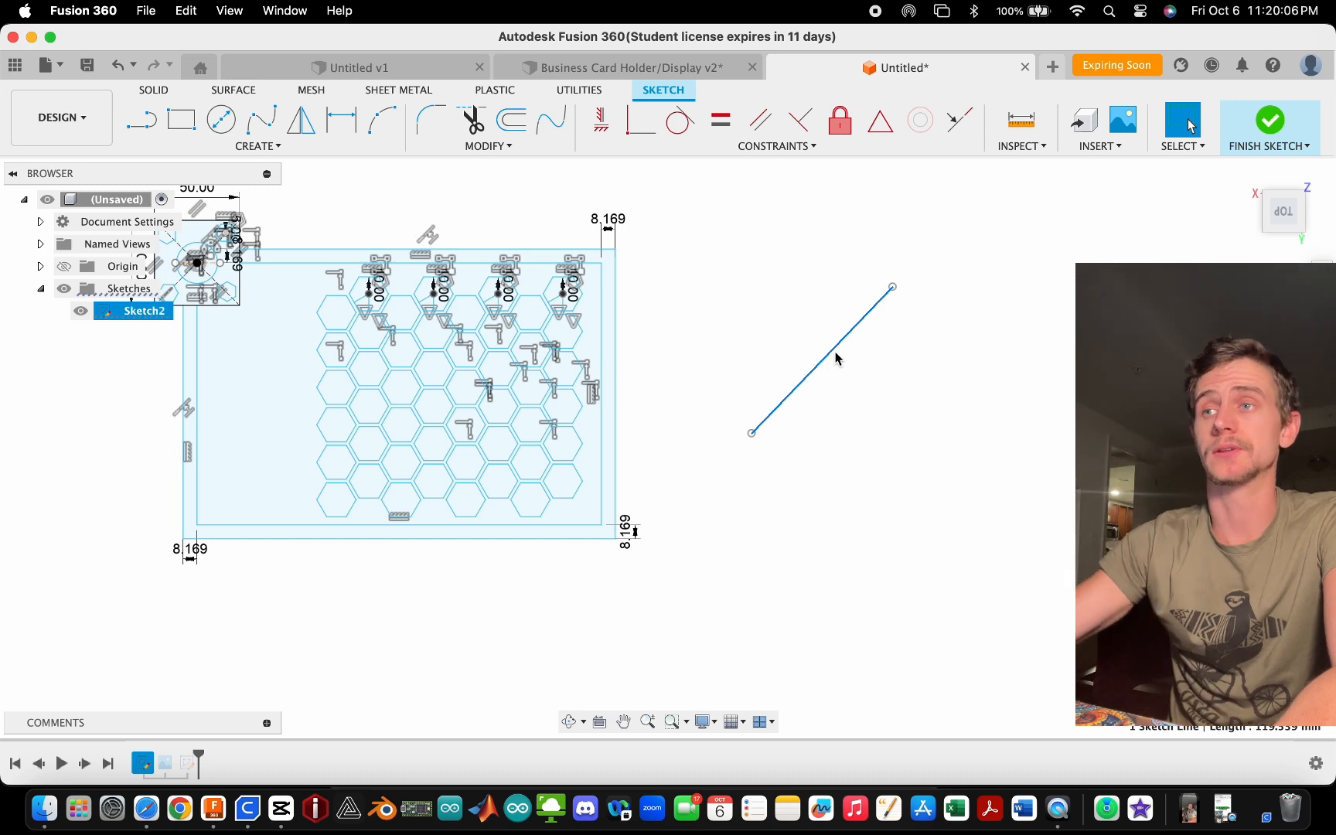
mouse_move(893, 286)
left_mouse_down()
mouse_move(751, 267)
mouse_move(783, 275)
left_mouse_up()
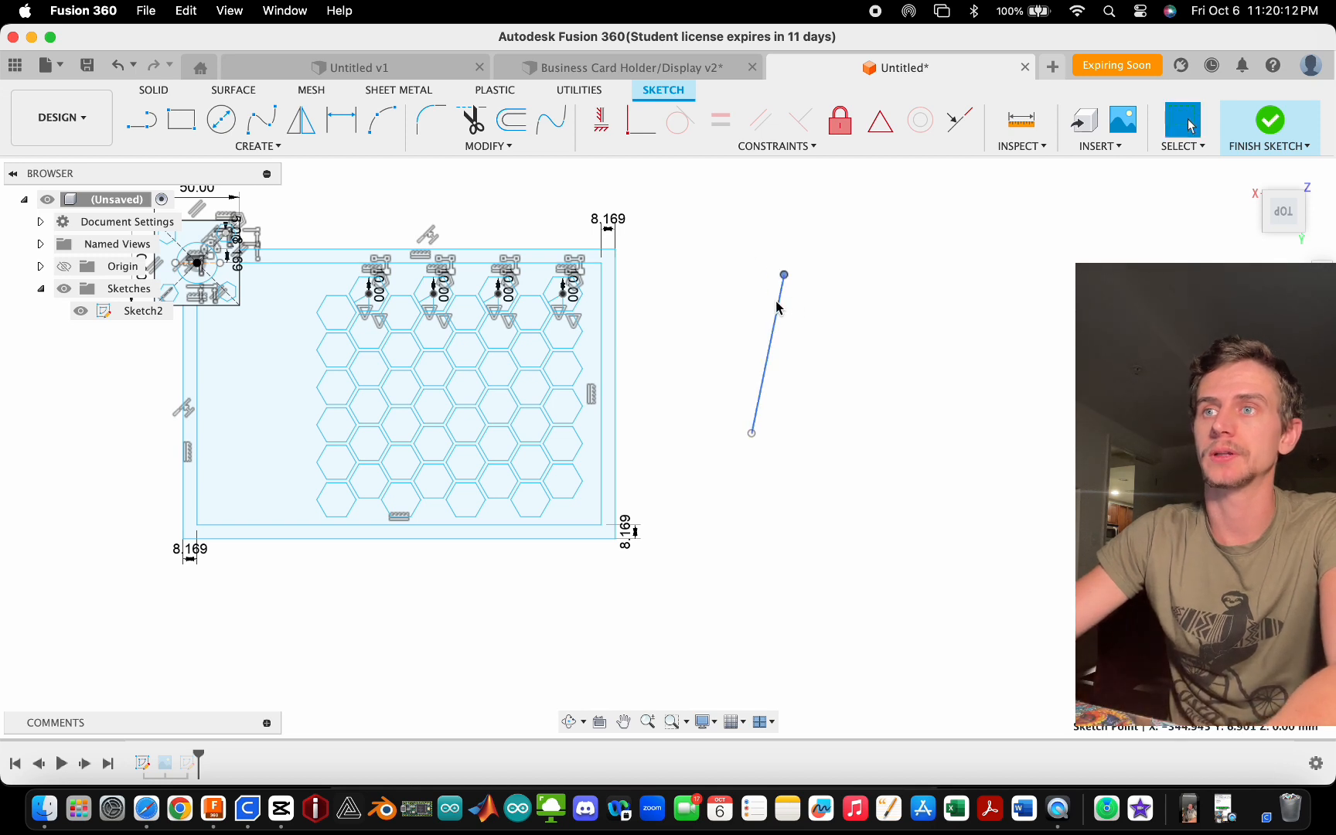
left_click(600, 120)
left_click(768, 353)
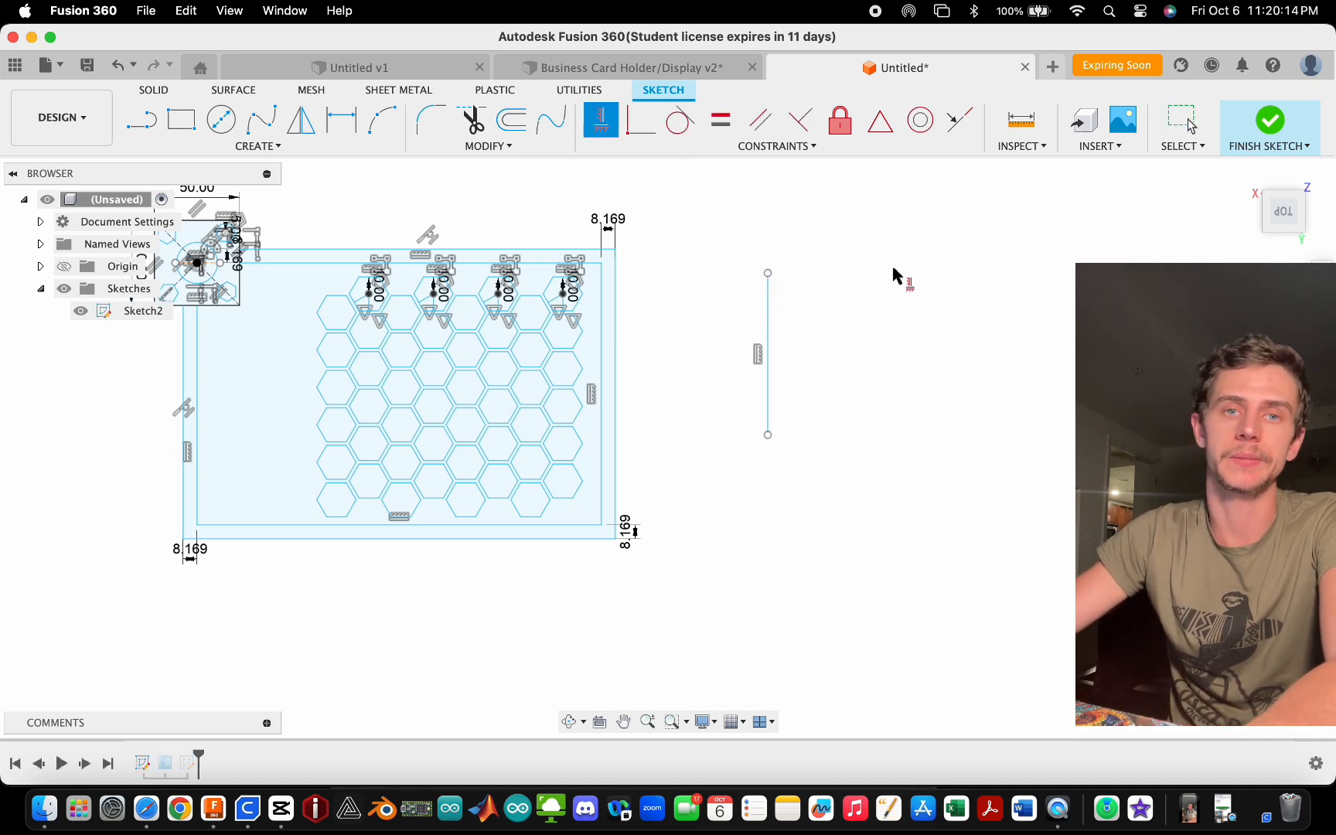
key("Escape")
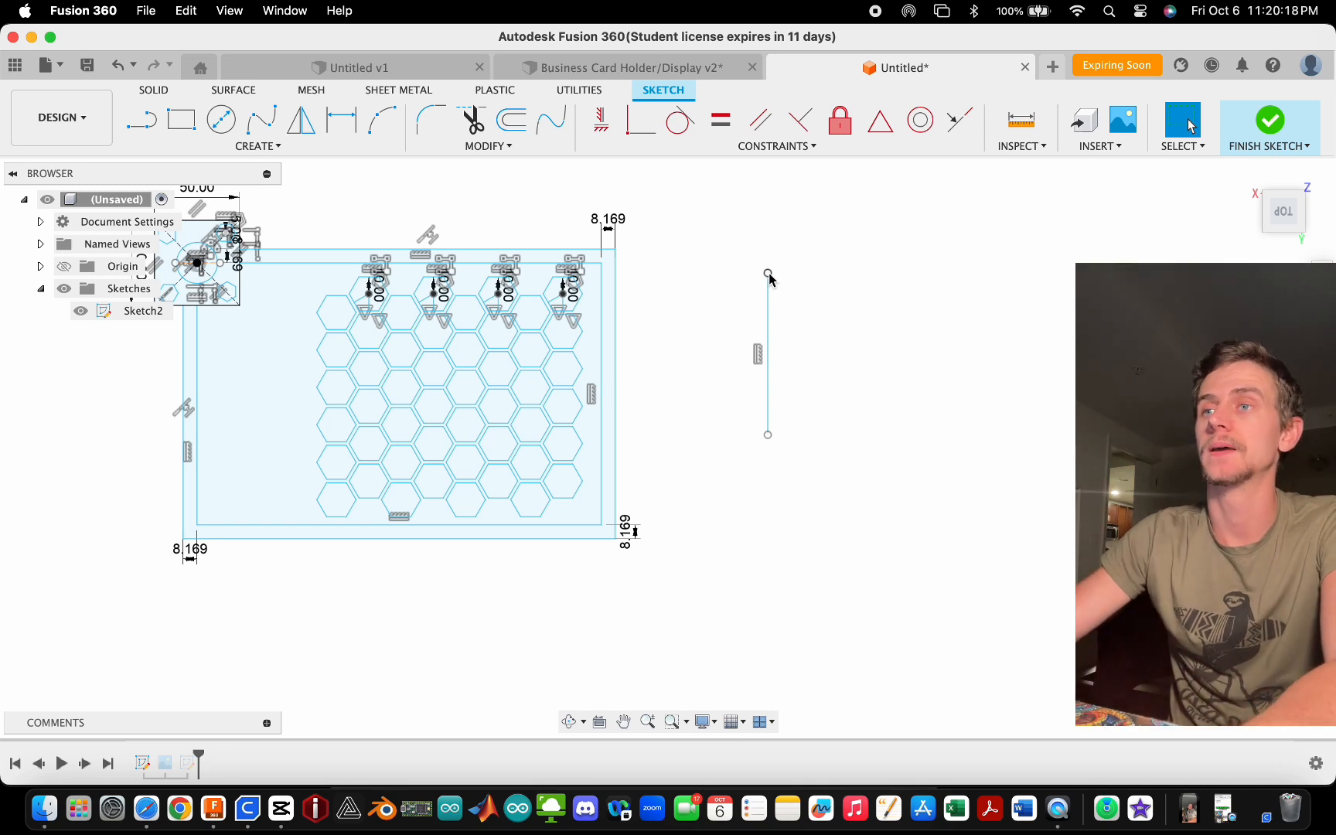
- Draw a line from the vertical line's bottom end and constrain it horizontal
key("l")
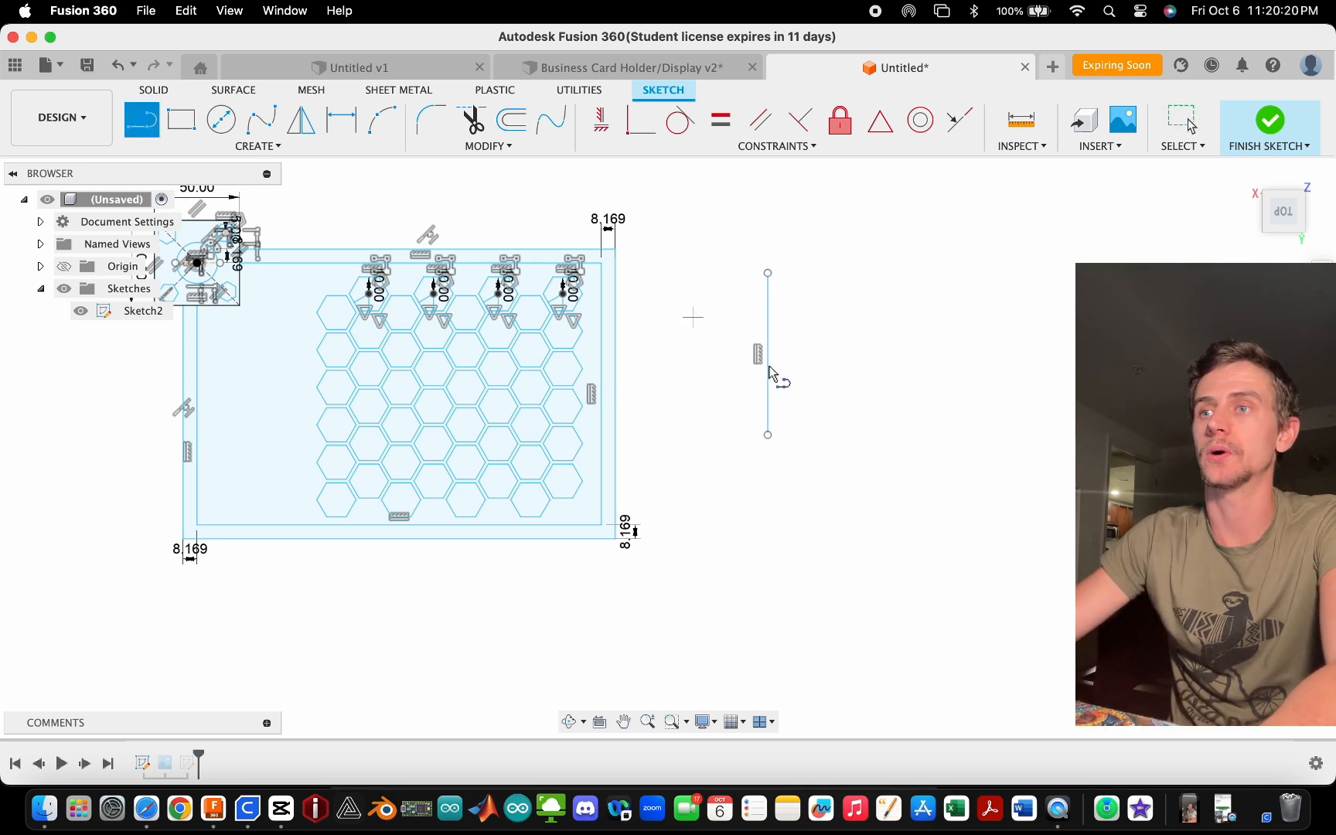
left_click(770, 432)
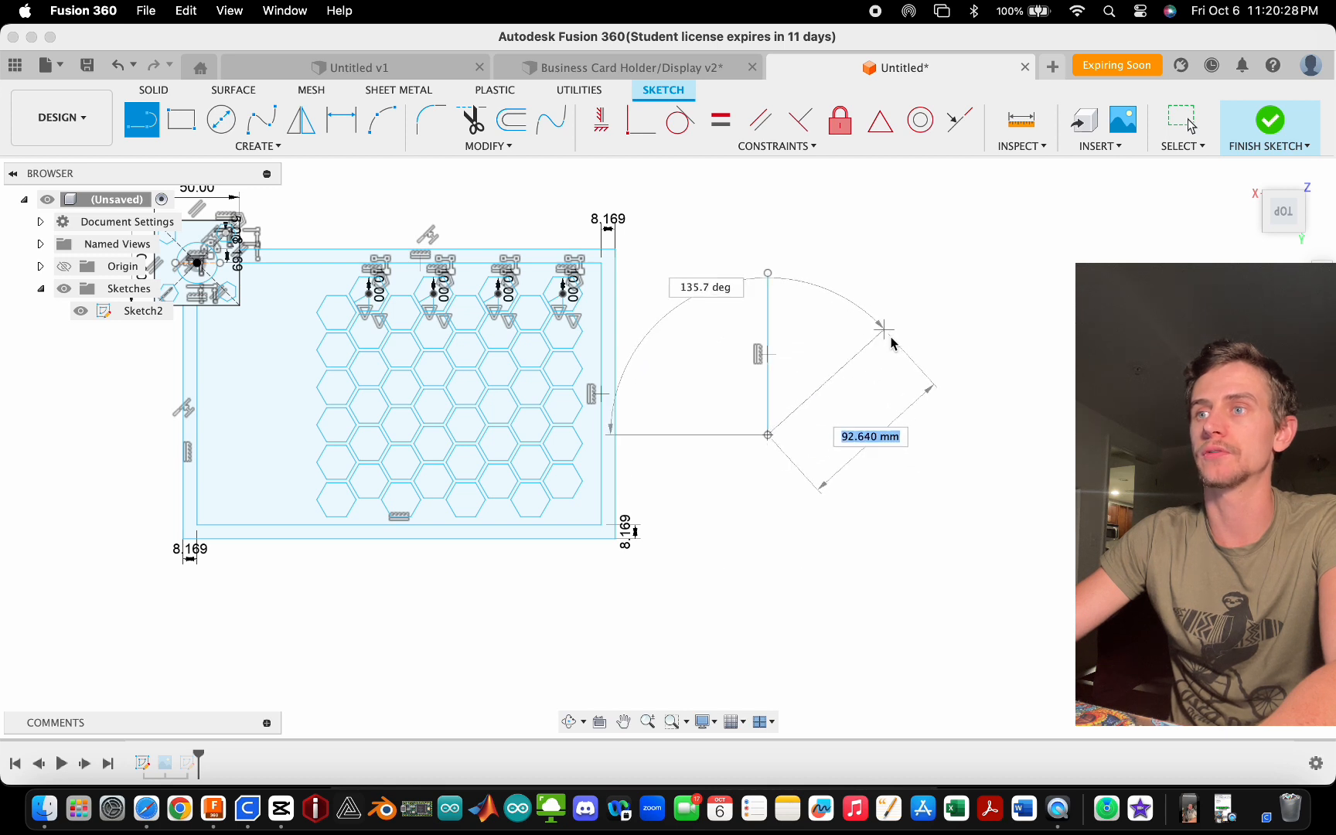
left_click(909, 372)
key("Escape")
left_click(890, 381)
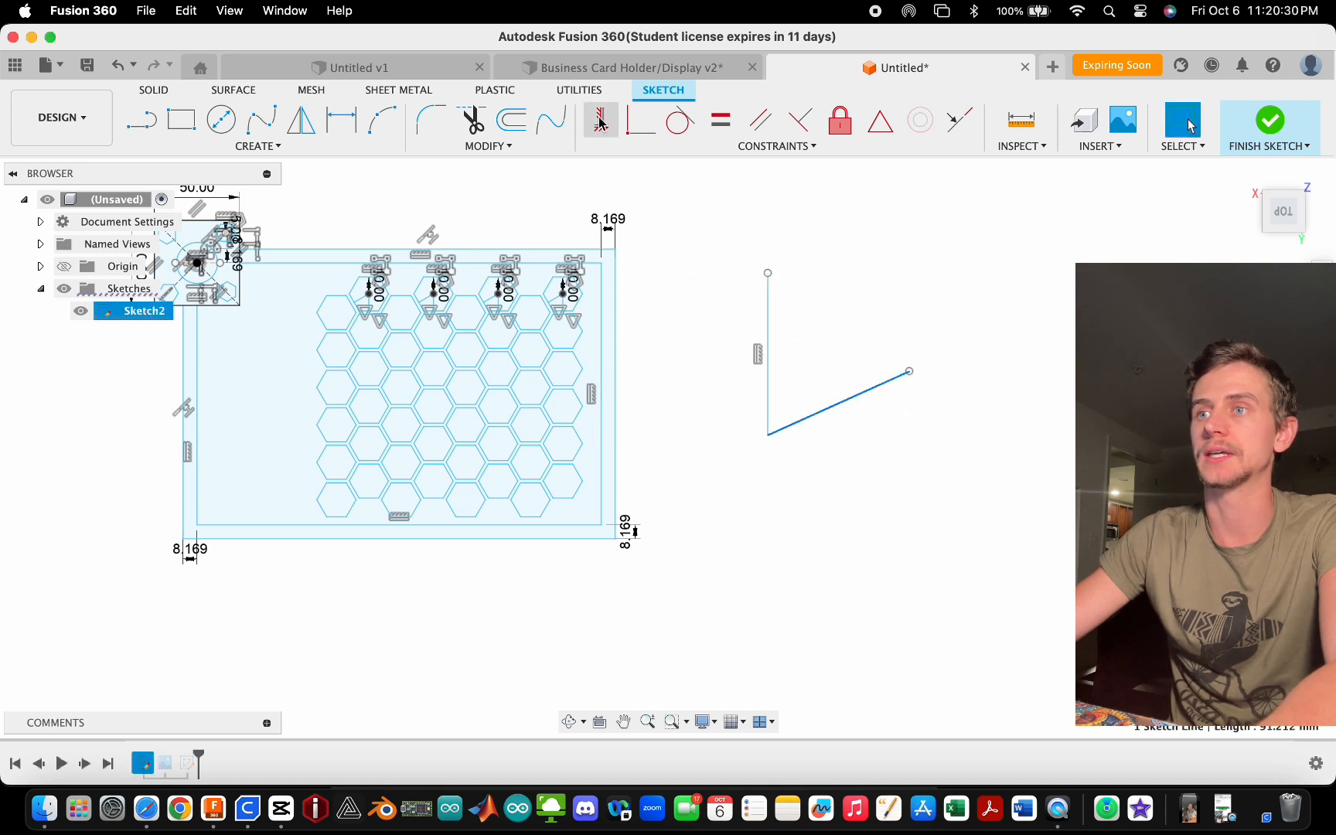
left_click(602, 122)
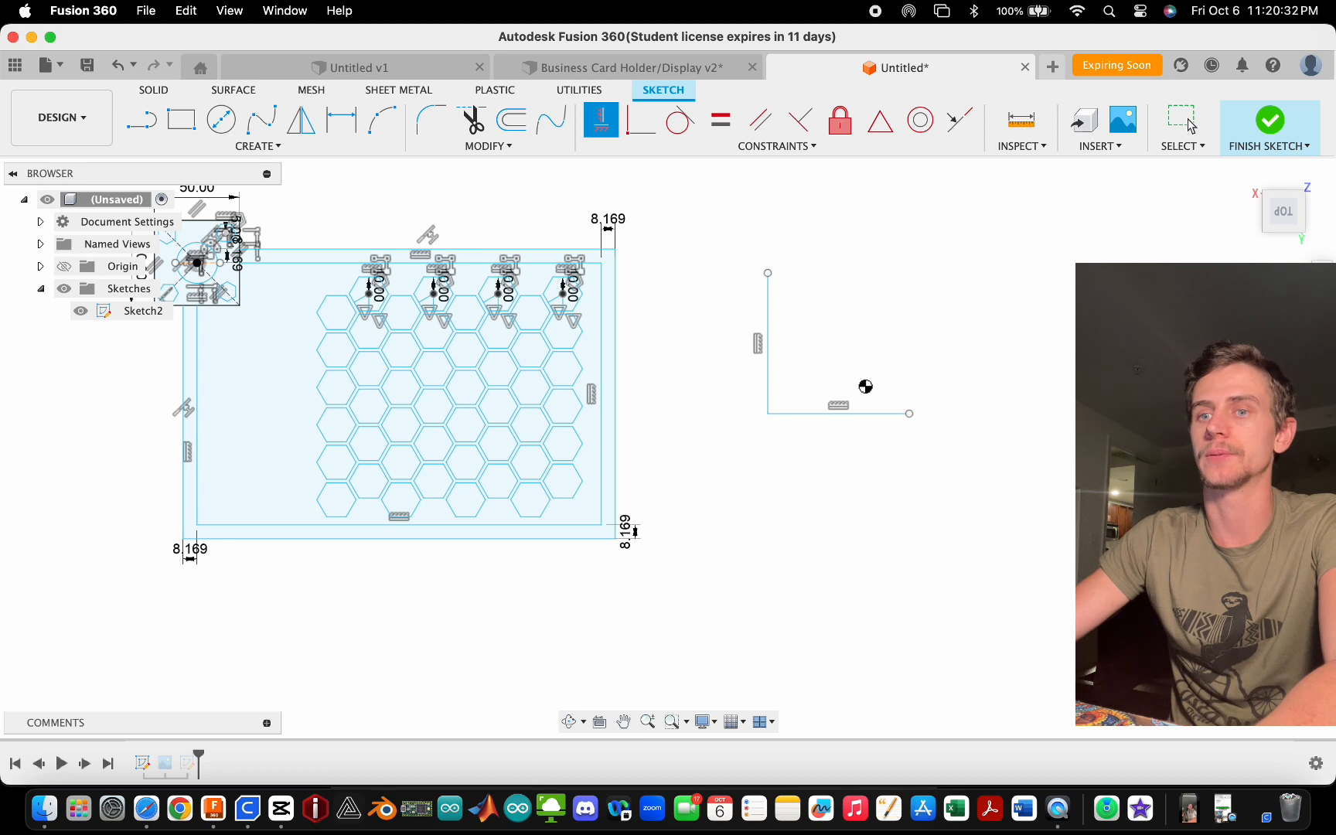
- Draw a test diagonal from the corner, then delete it and the horizontal line
key("l")
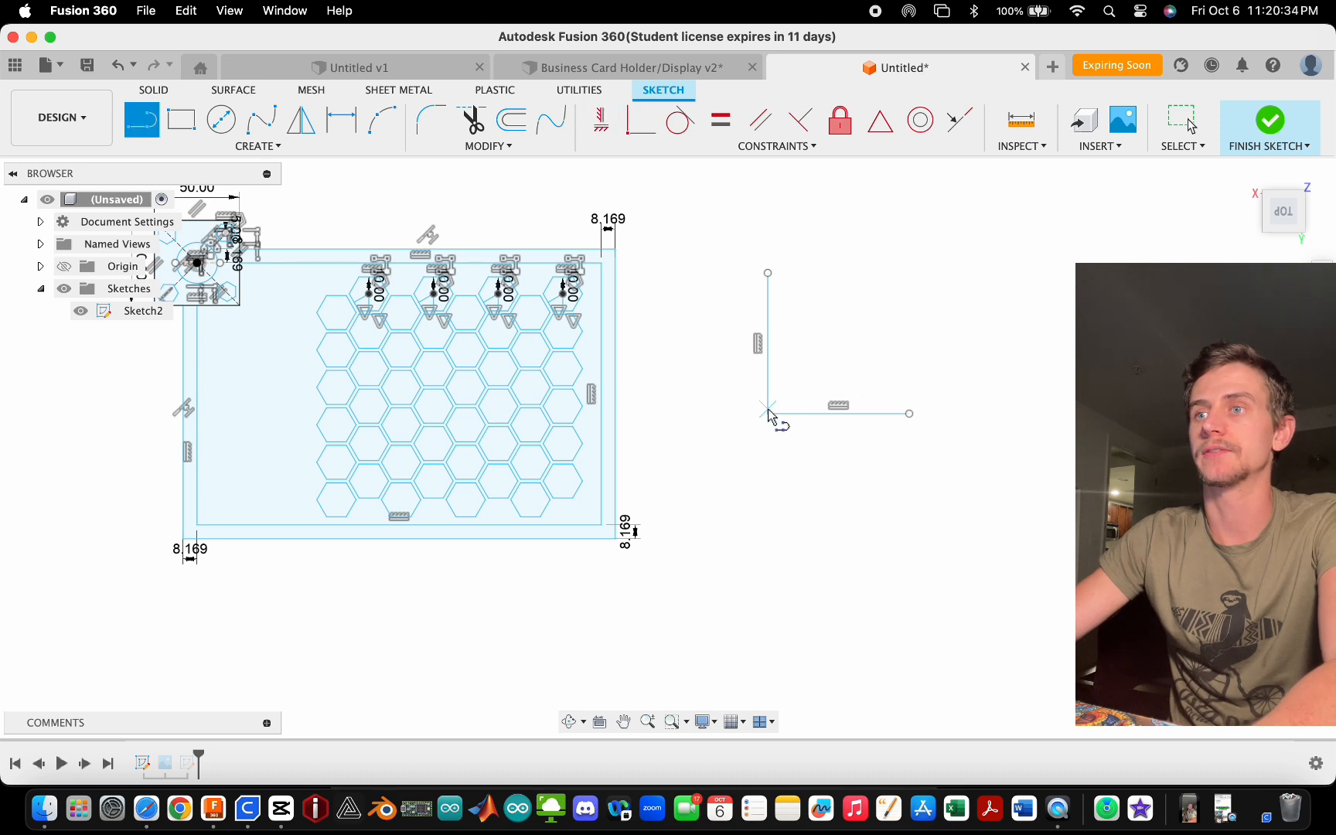
left_click(768, 414)
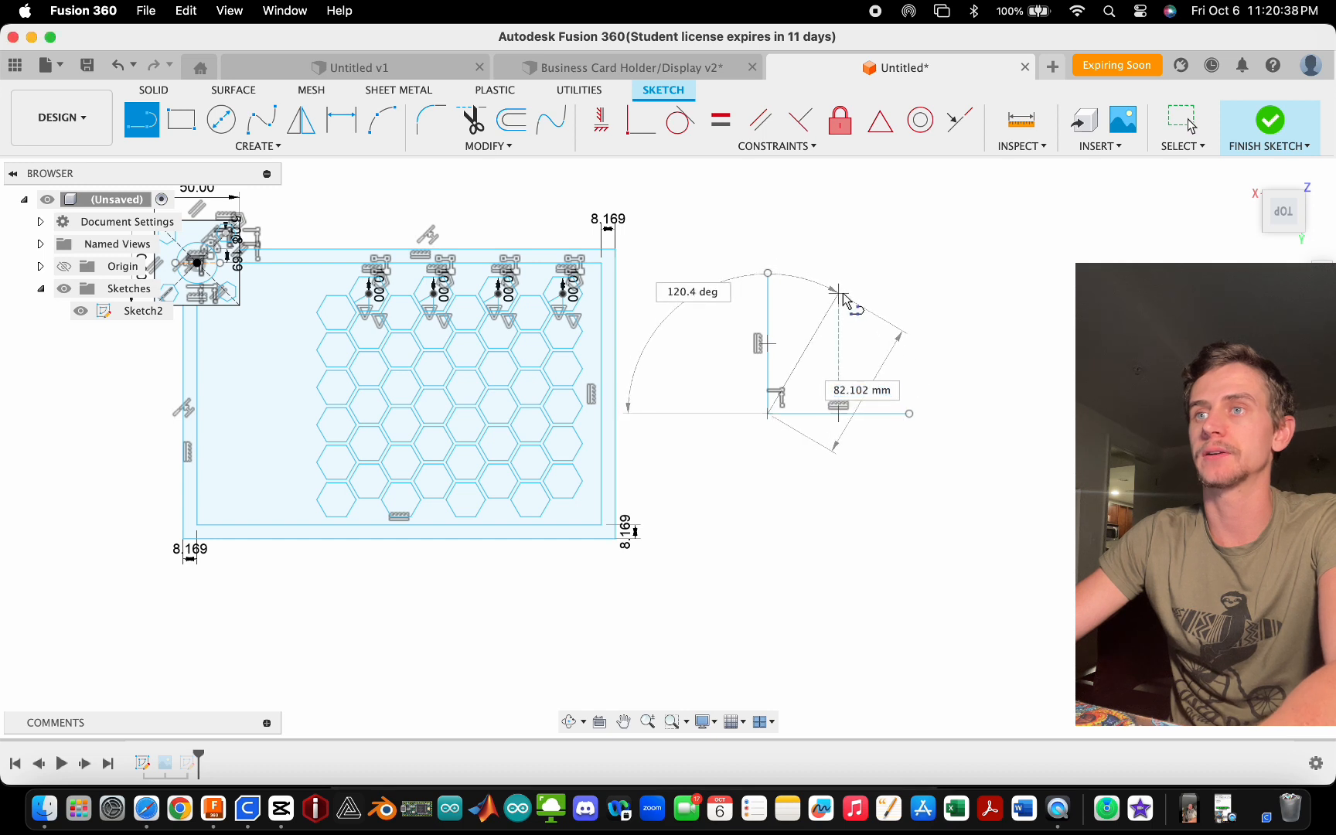
left_click(838, 293)
key("Escape")
left_click(828, 313)
key("Delete")
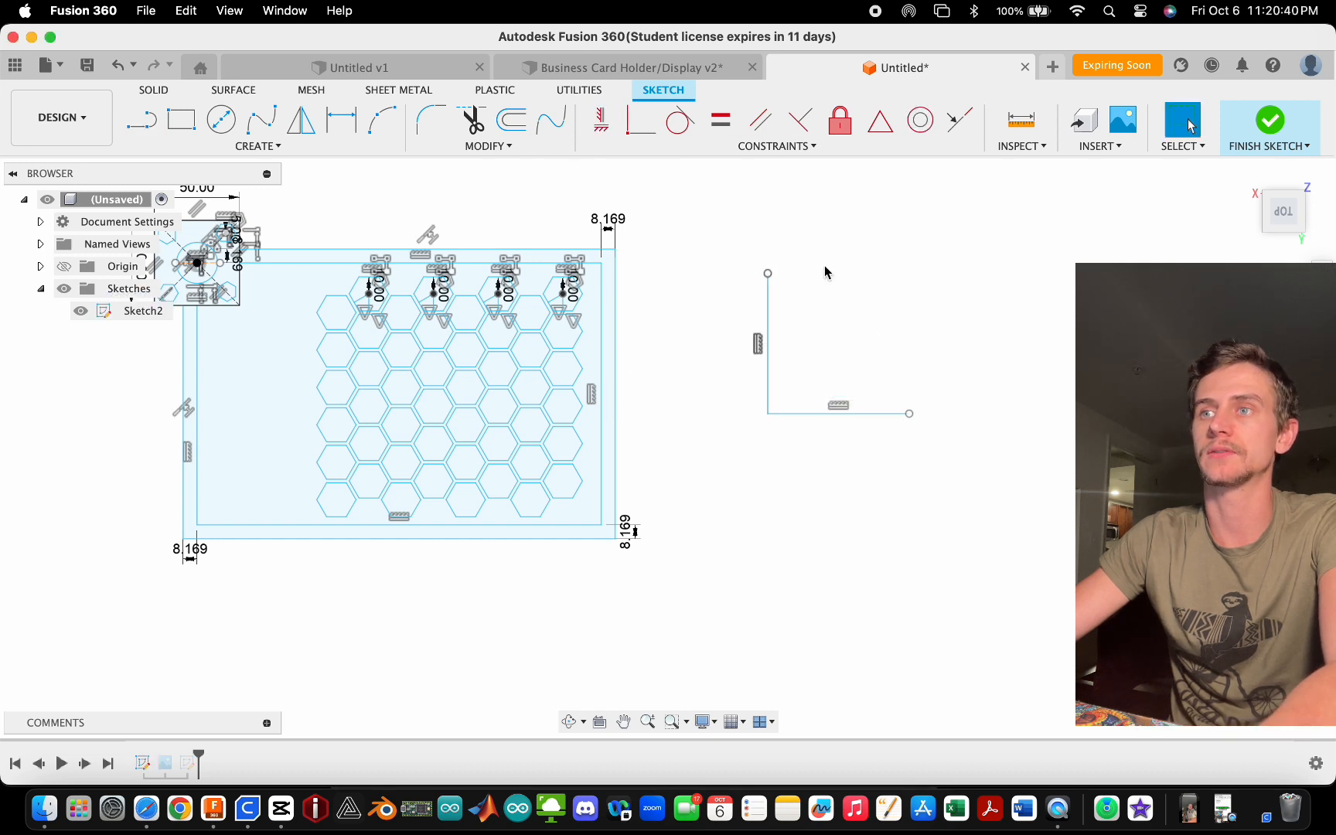
left_click(769, 297)
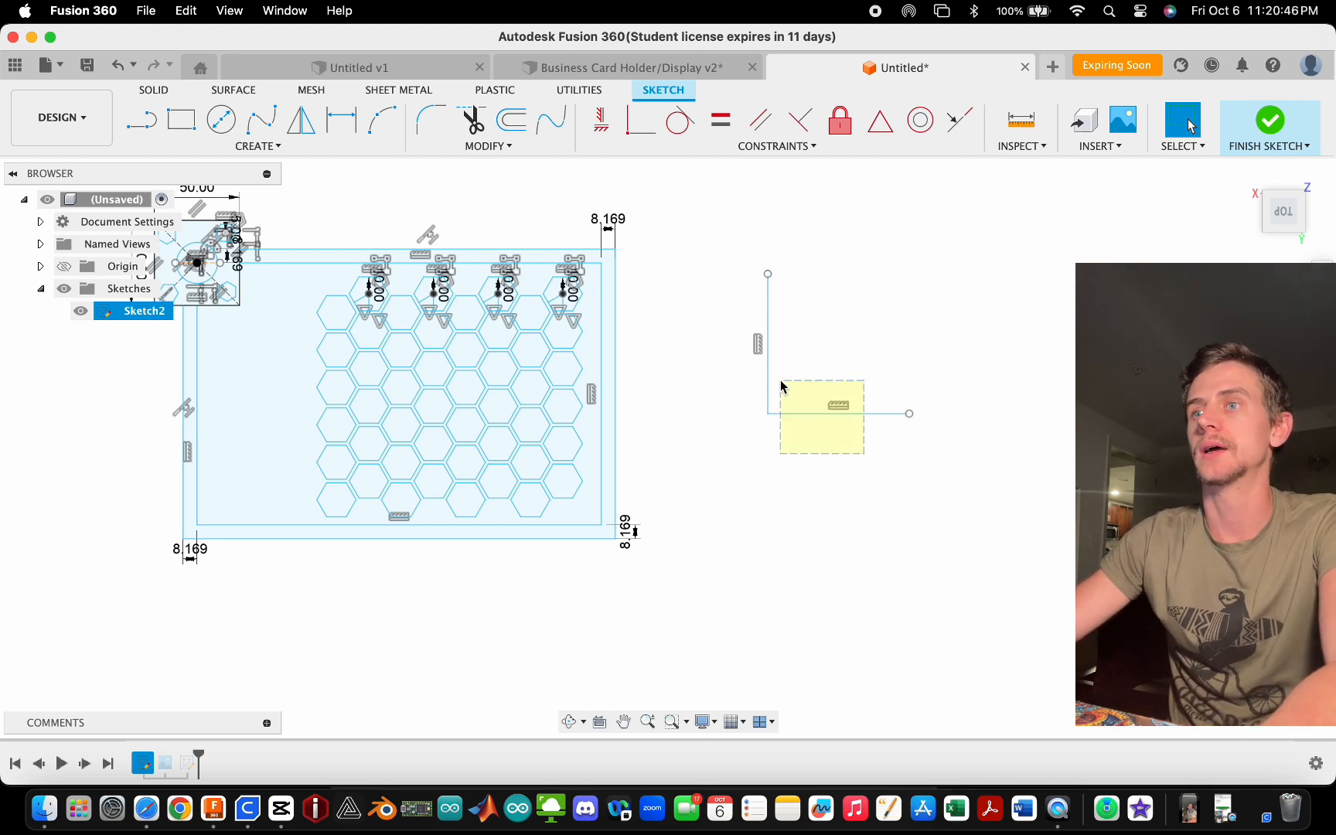
left_click_drag(796, 375, 796, 411)
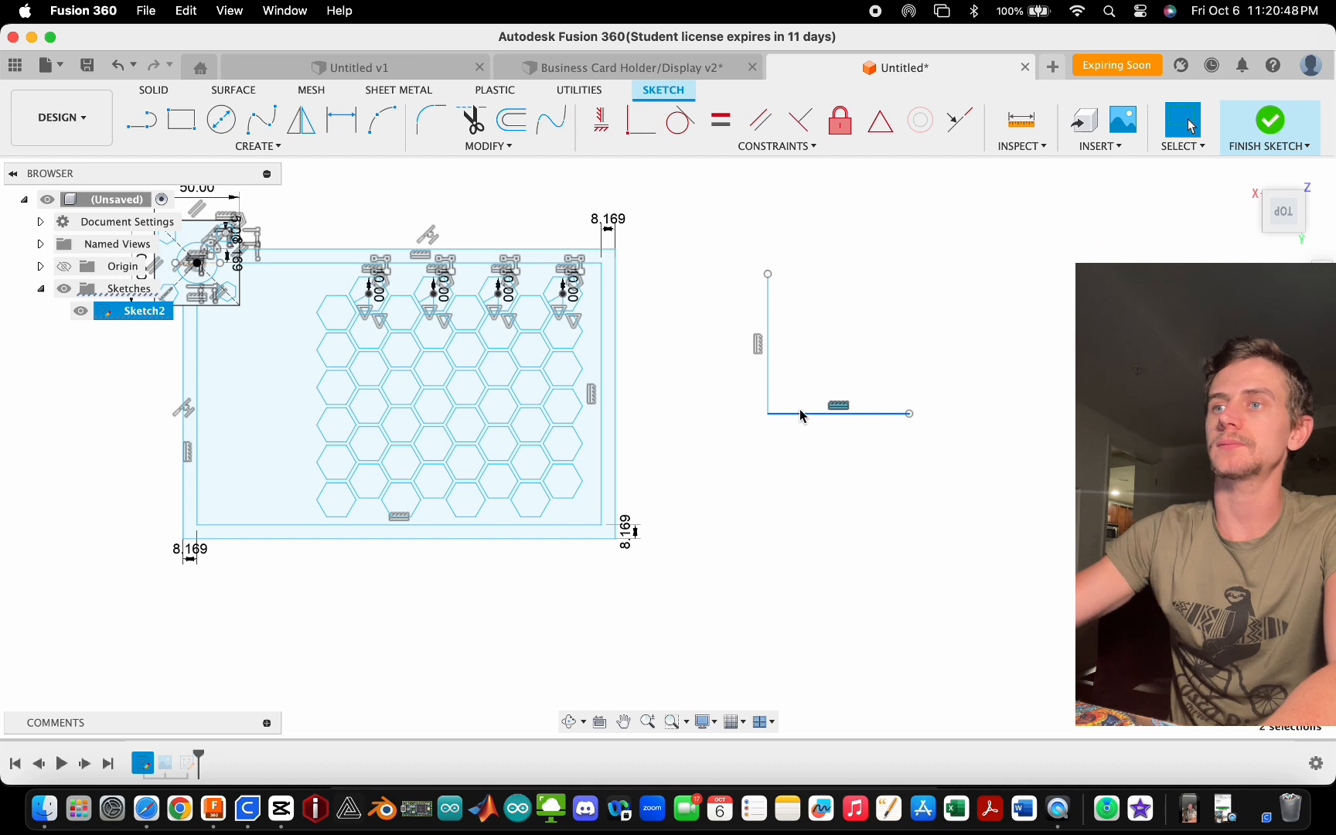
key("Delete")
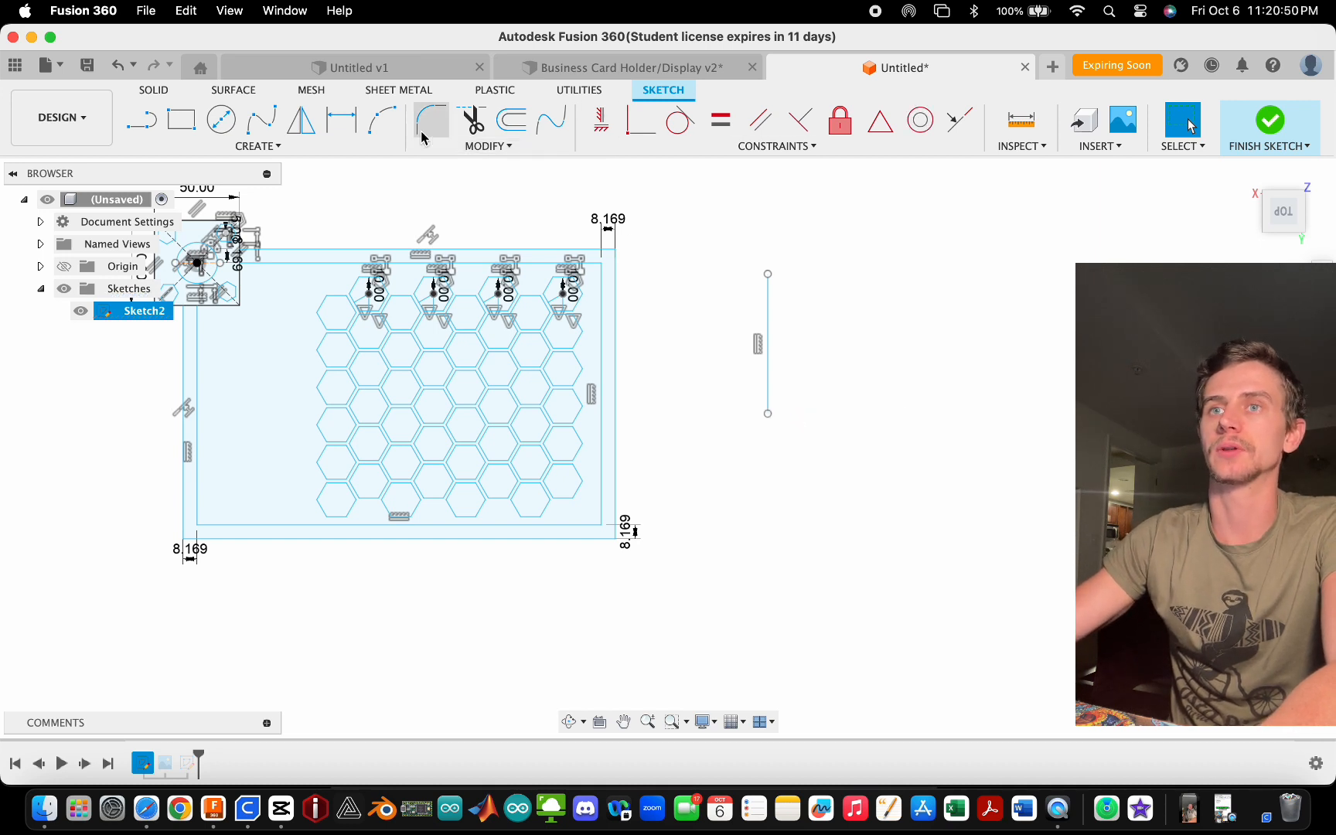
- Draw a new diagonal, make it coincident with the vertical line's bottom endpoint, and adjust its slope
left_click(142, 120)
left_click(827, 441)
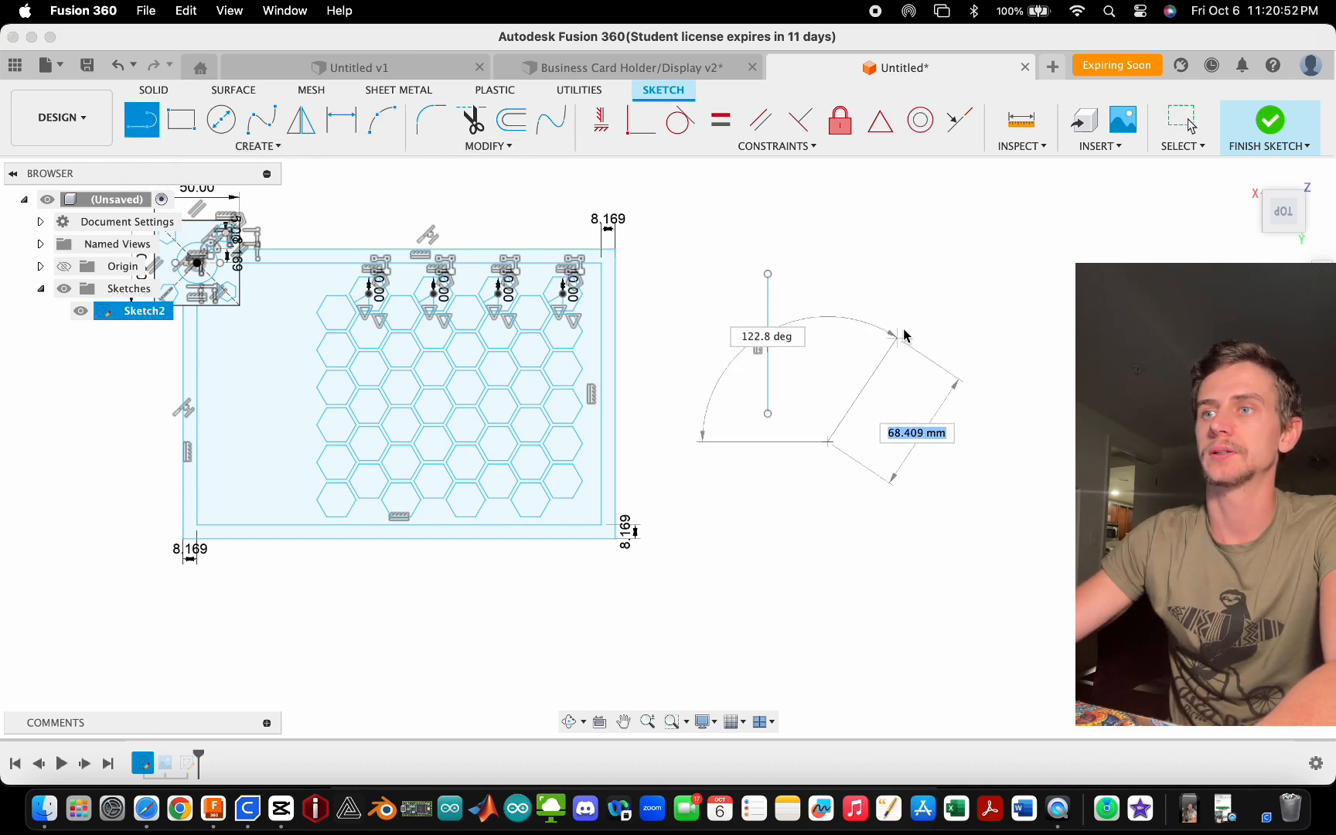
left_click(950, 325)
key("Escape")
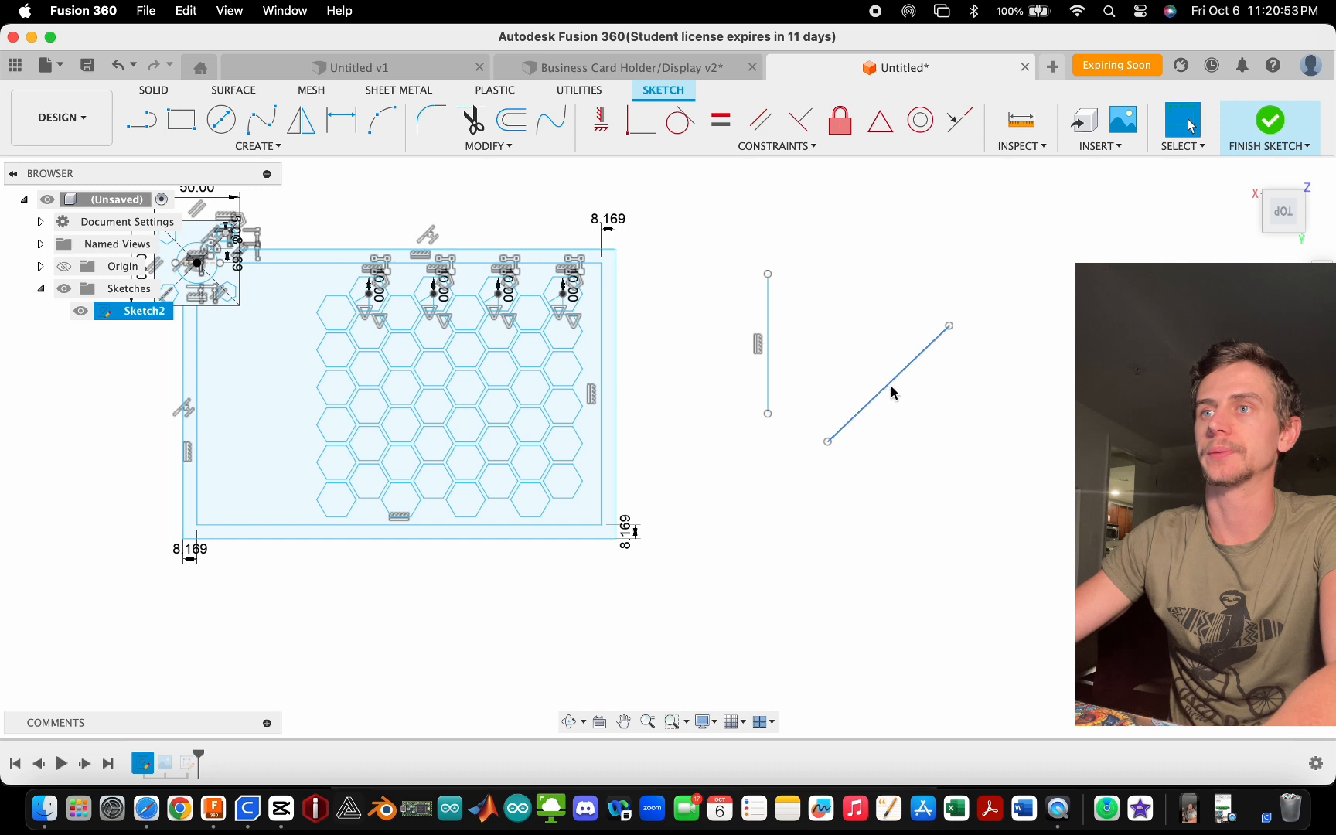
left_click(640, 121)
left_click(767, 415)
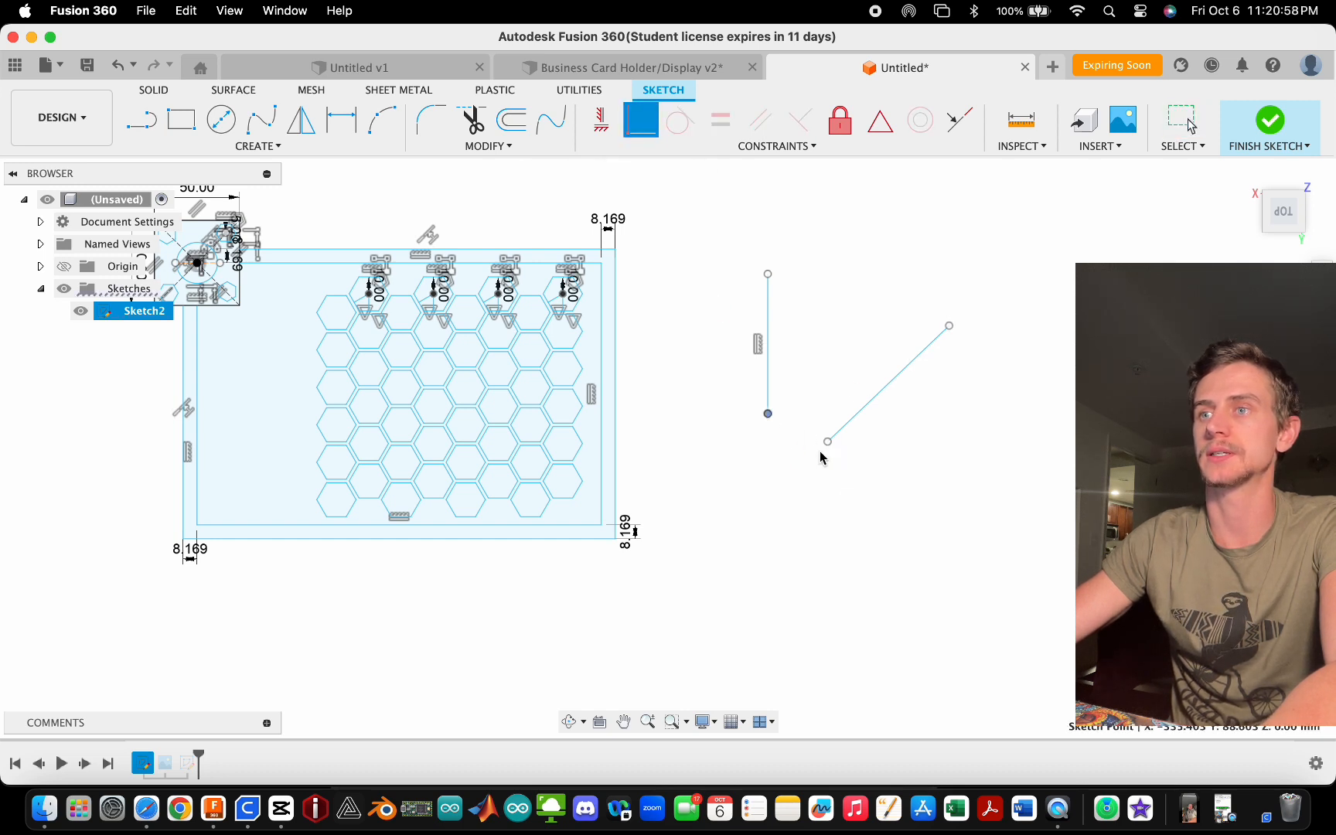
left_click(828, 443)
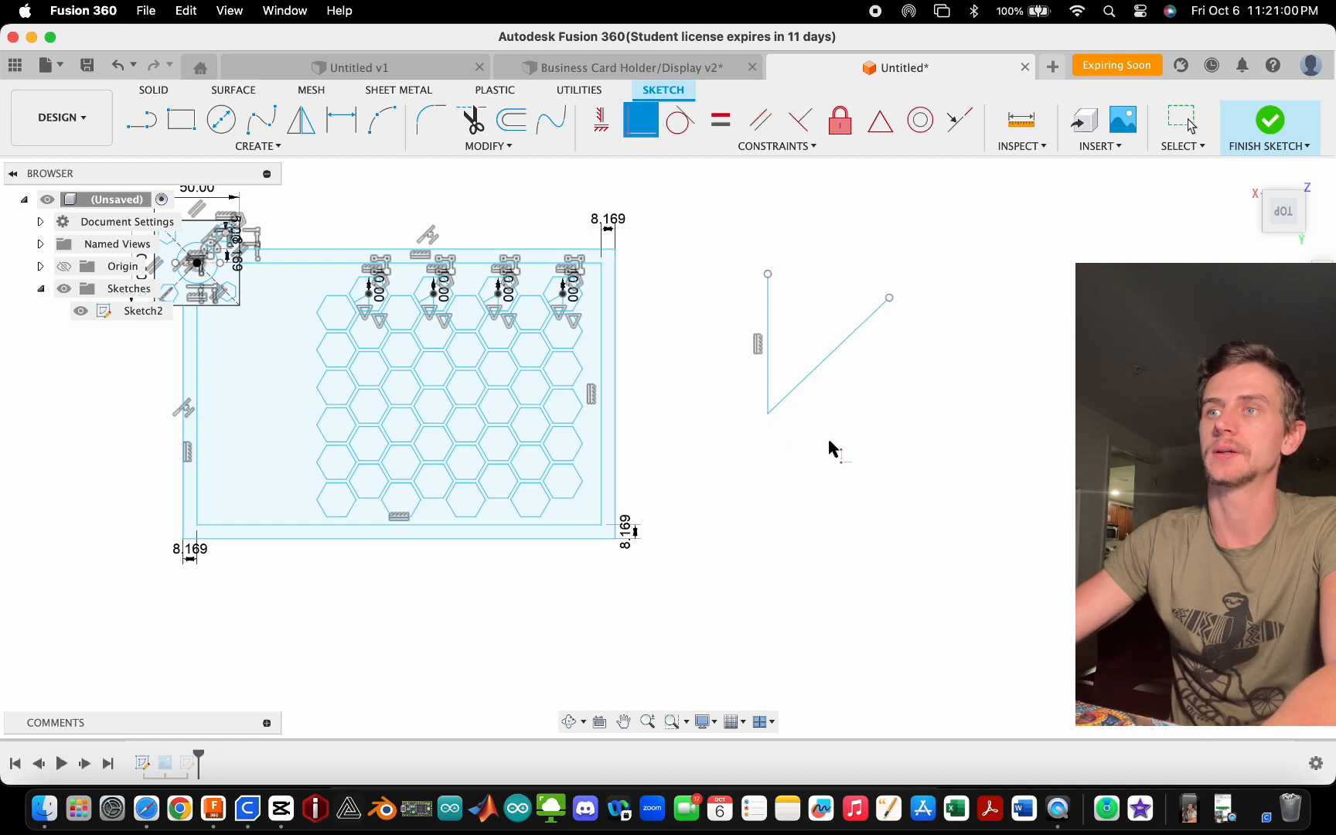
key("Escape")
left_click_drag(910, 326, 764, 551)
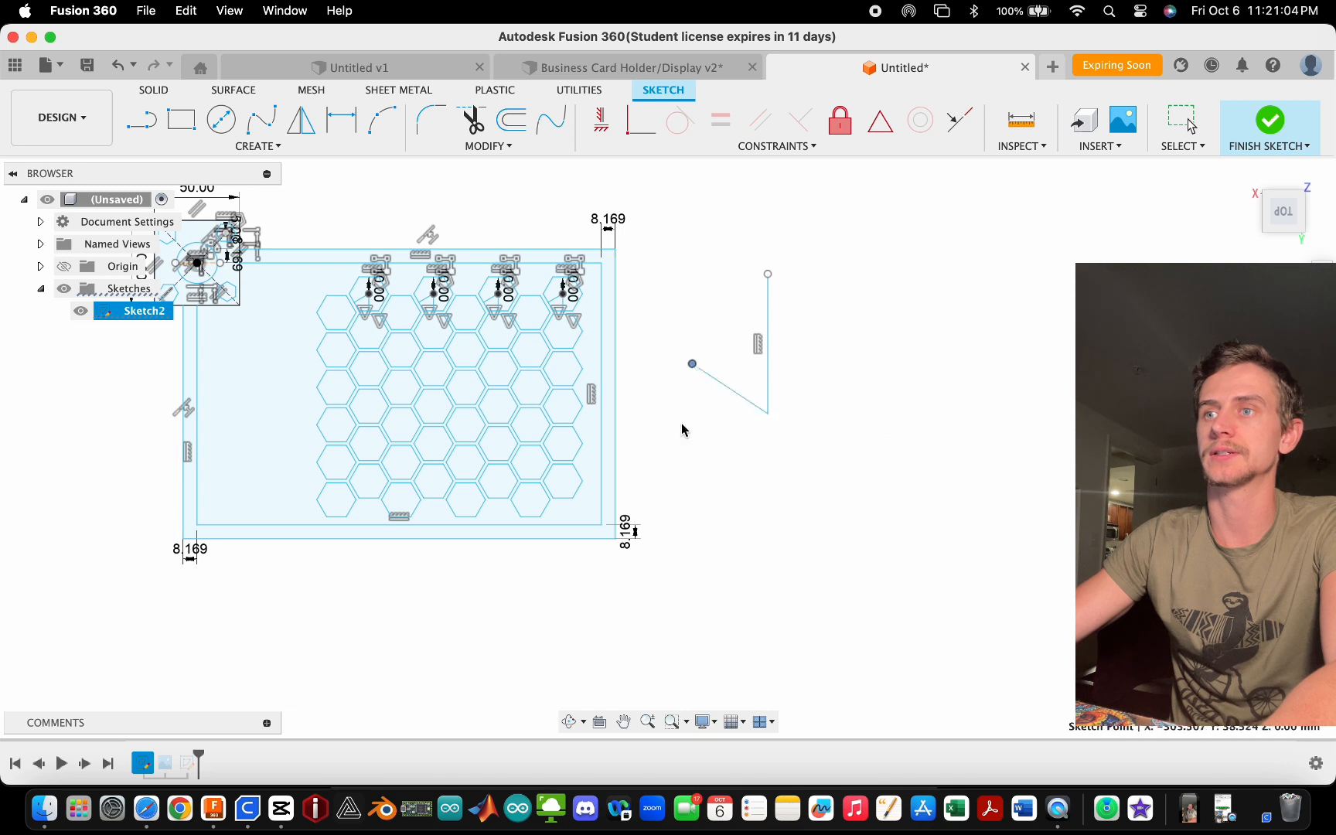
left_click_drag(864, 368, 871, 375)
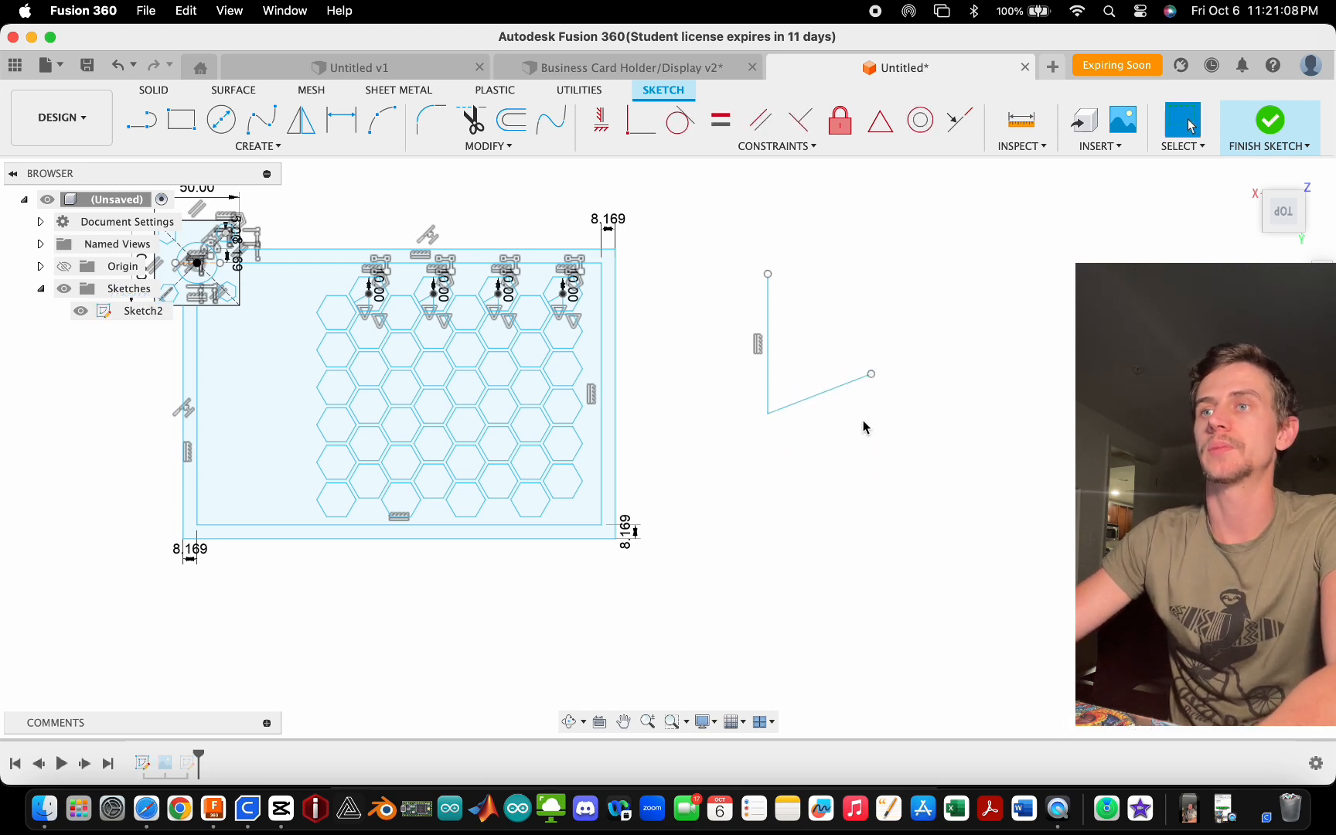
- Draw a centre-diameter circle between the vertical and slanted lines
key("c")
left_click(808, 323)
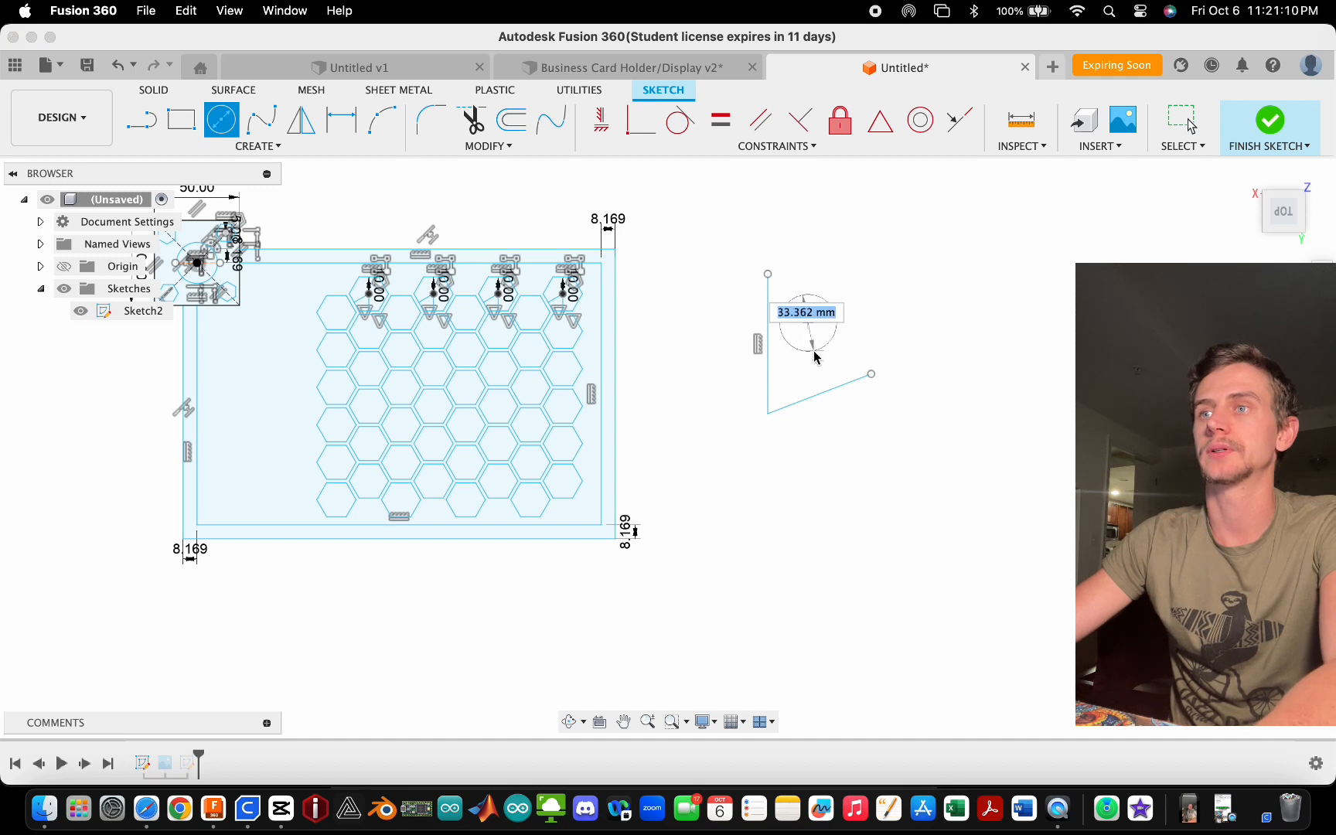
left_click(814, 351)
key("Escape")
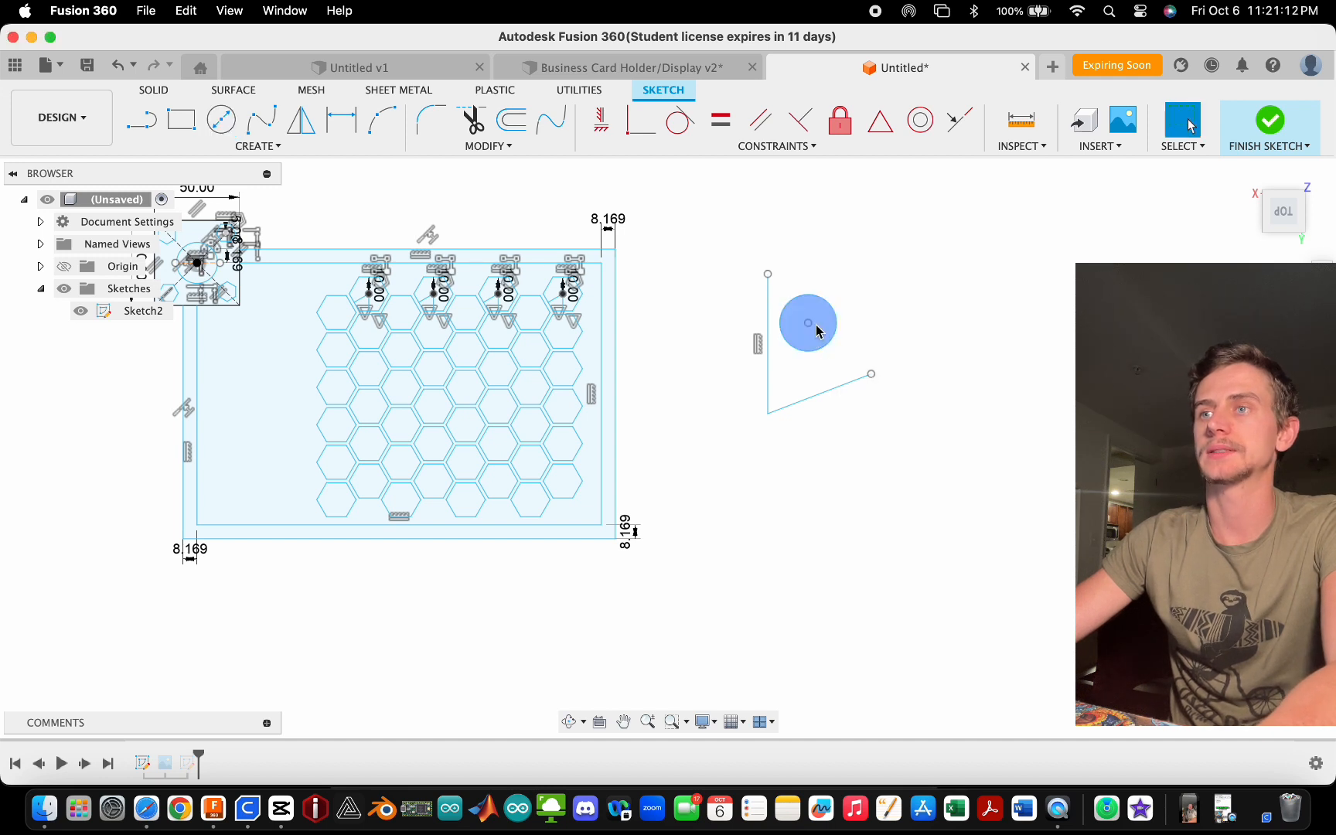
key("d")
key("Escape")
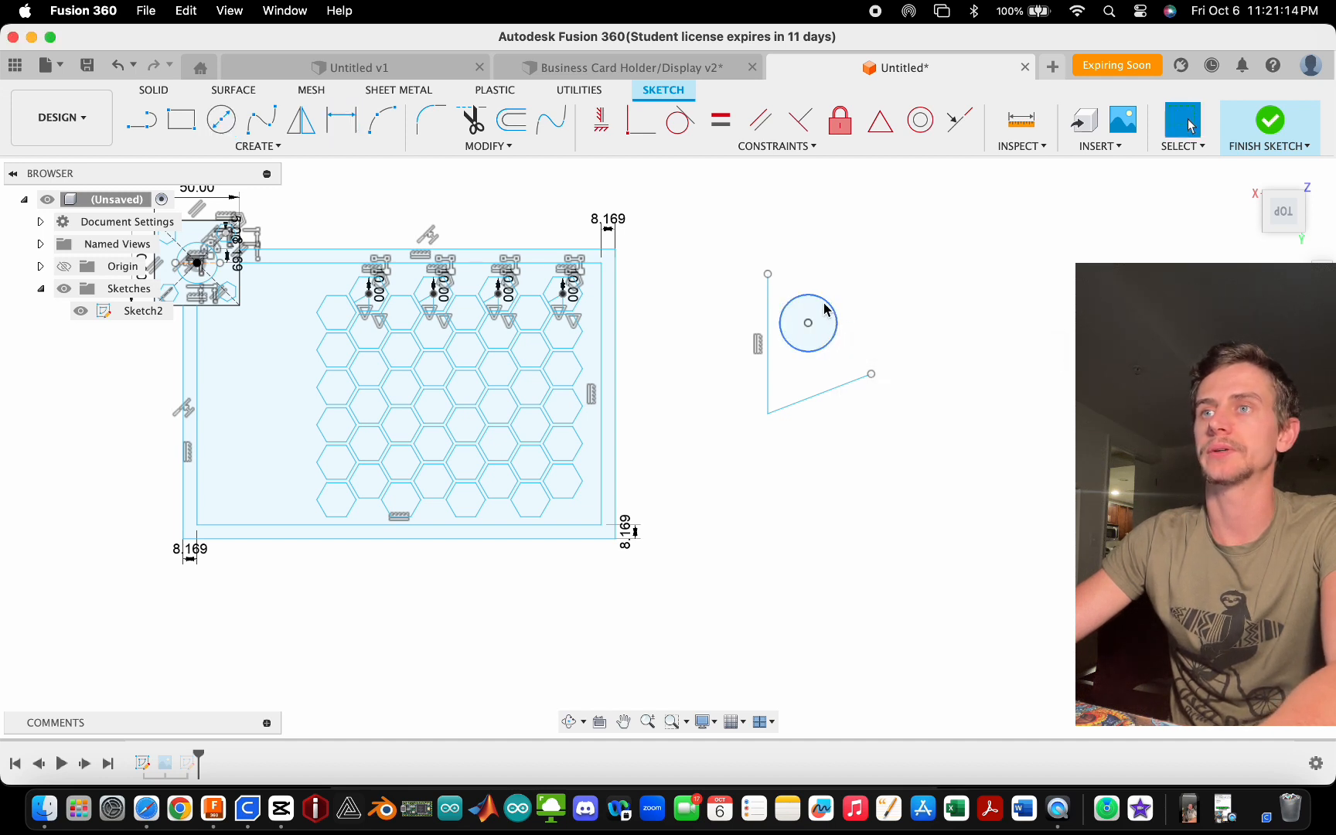
- Make the circle tangent to both the vertical and the slanted line, then drag to enlarge it
left_click(680, 122)
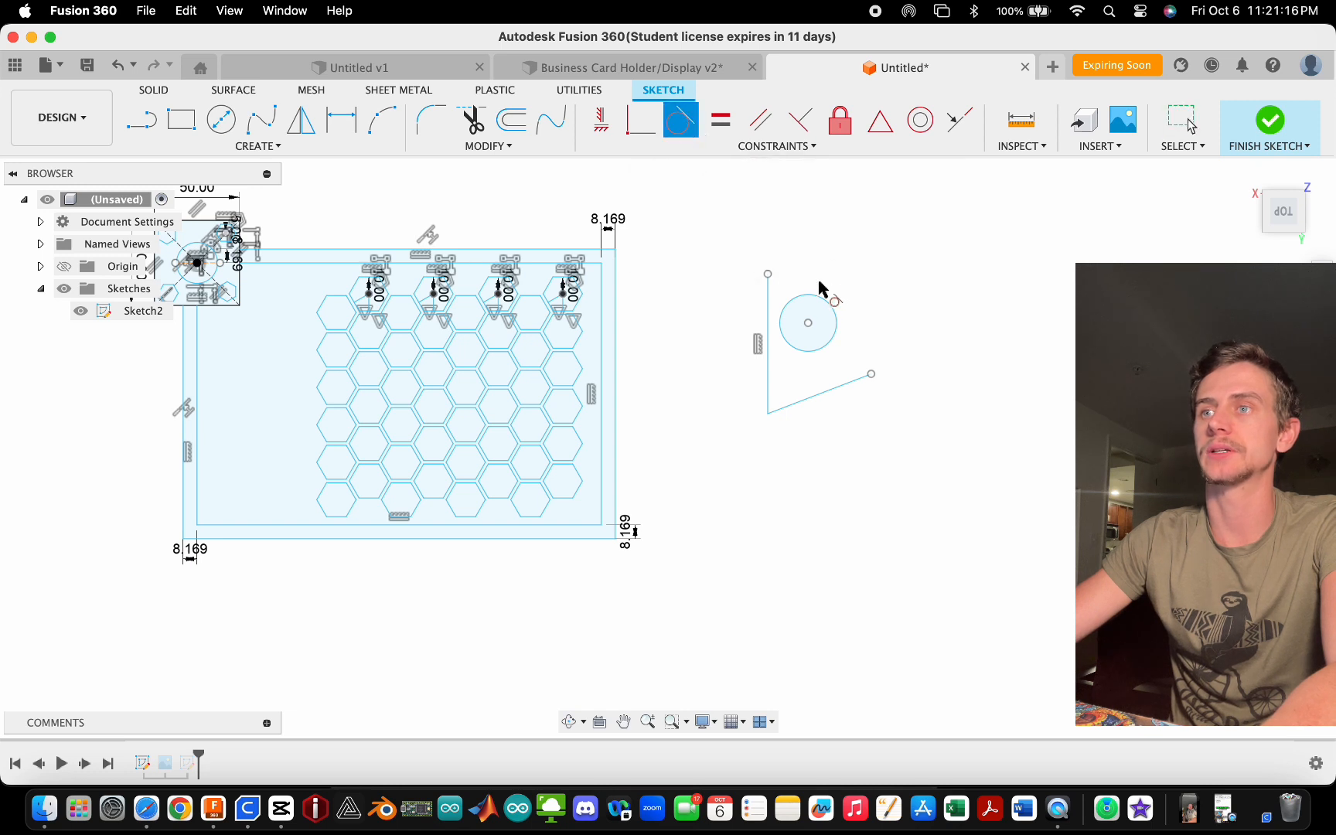
left_click(804, 302)
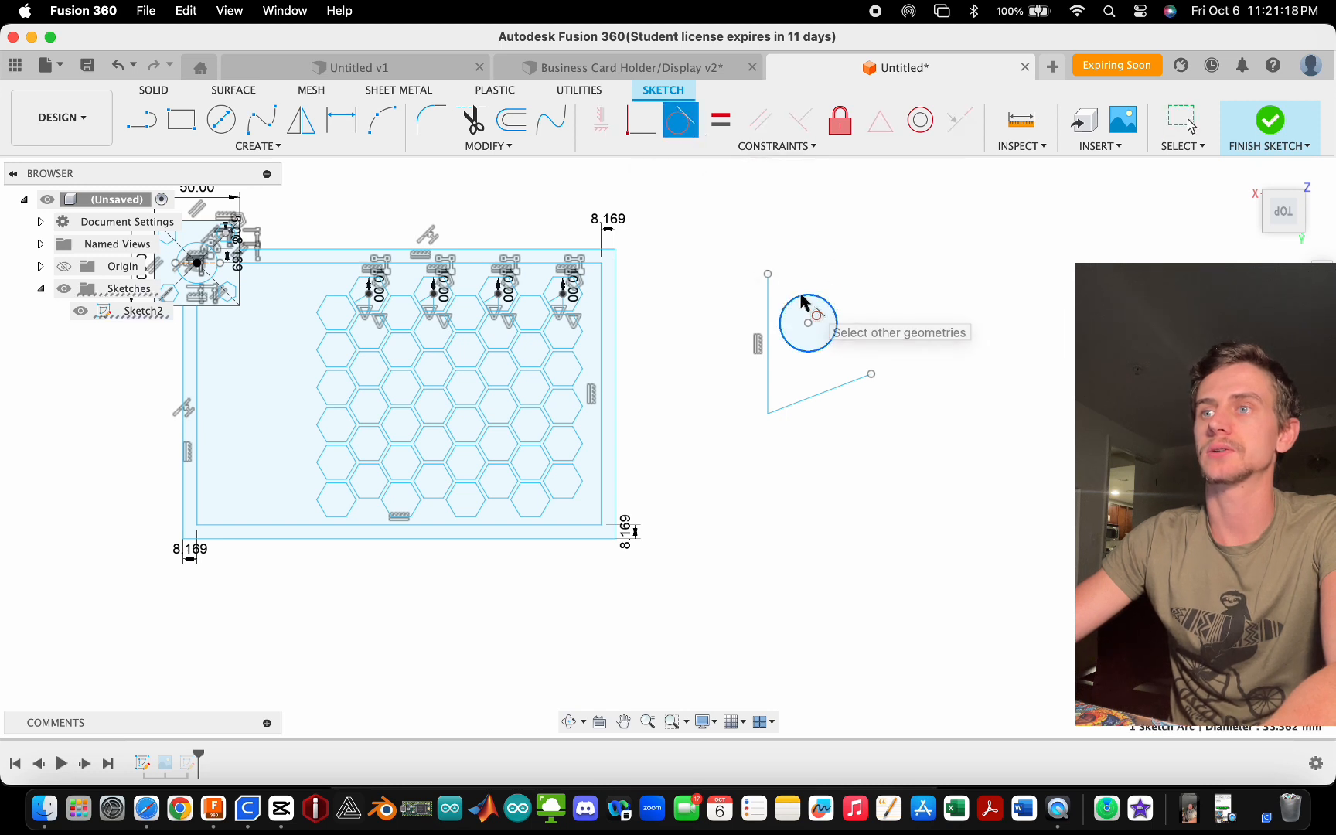
left_click(769, 321)
scroll(772, 332, "up", 5)
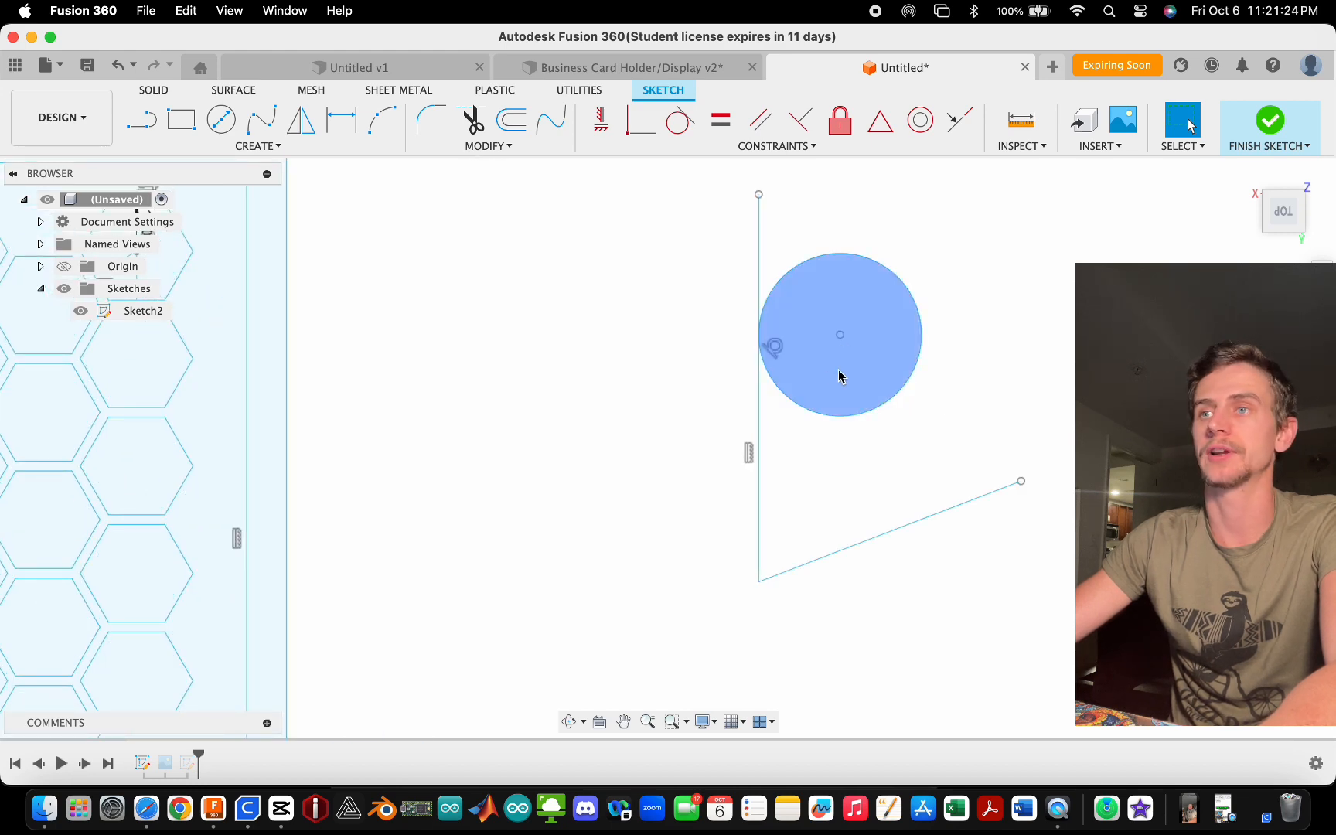
scroll(839, 376, "down", 3)
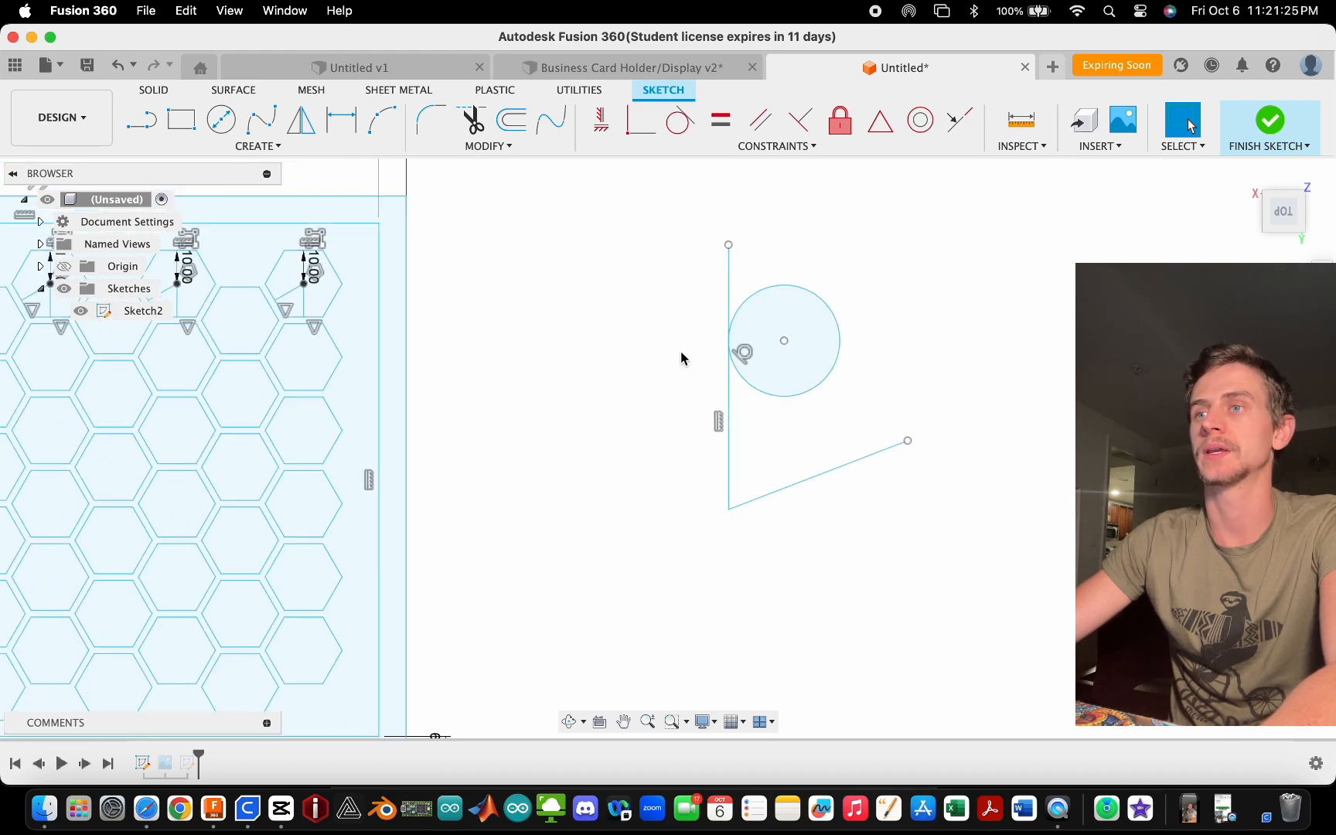
left_click(671, 113)
left_click(810, 374)
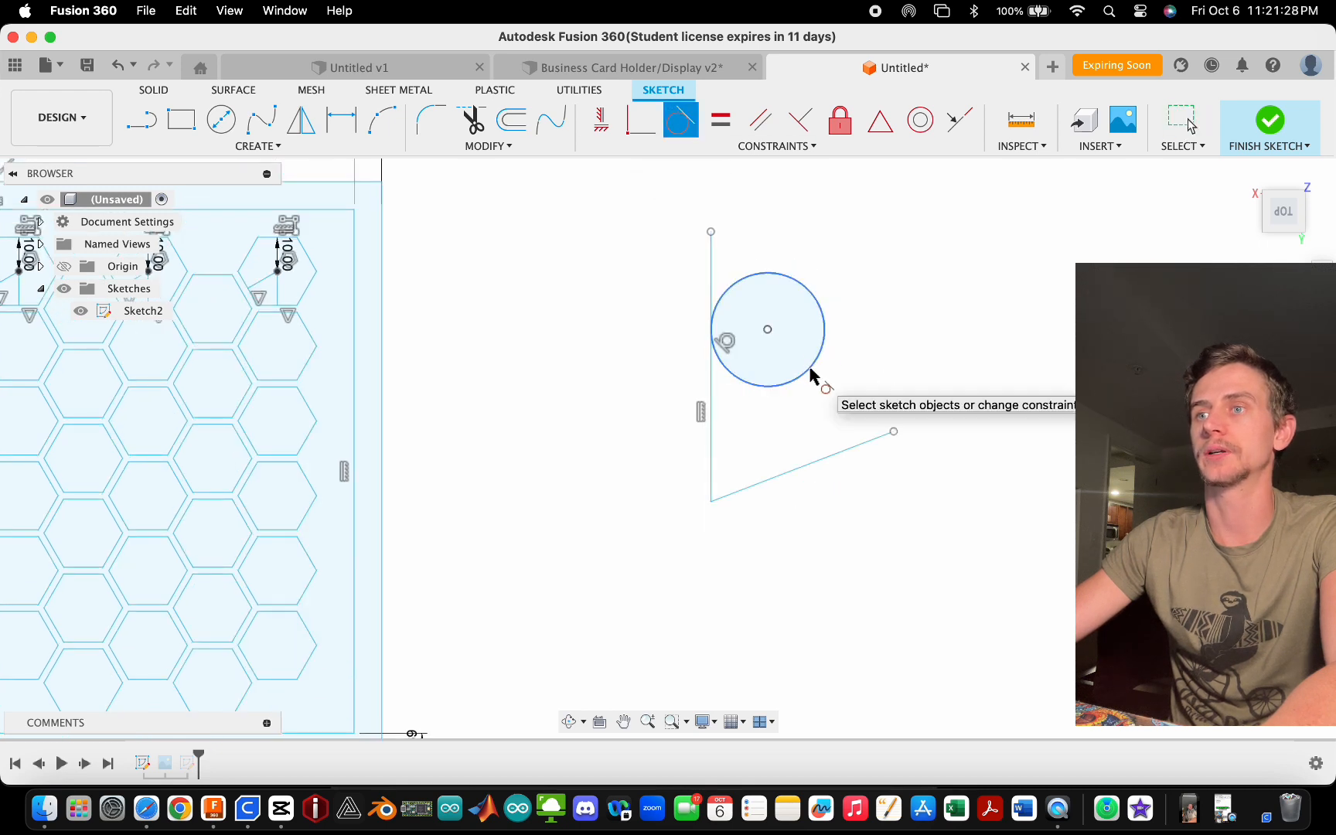
left_click(862, 446)
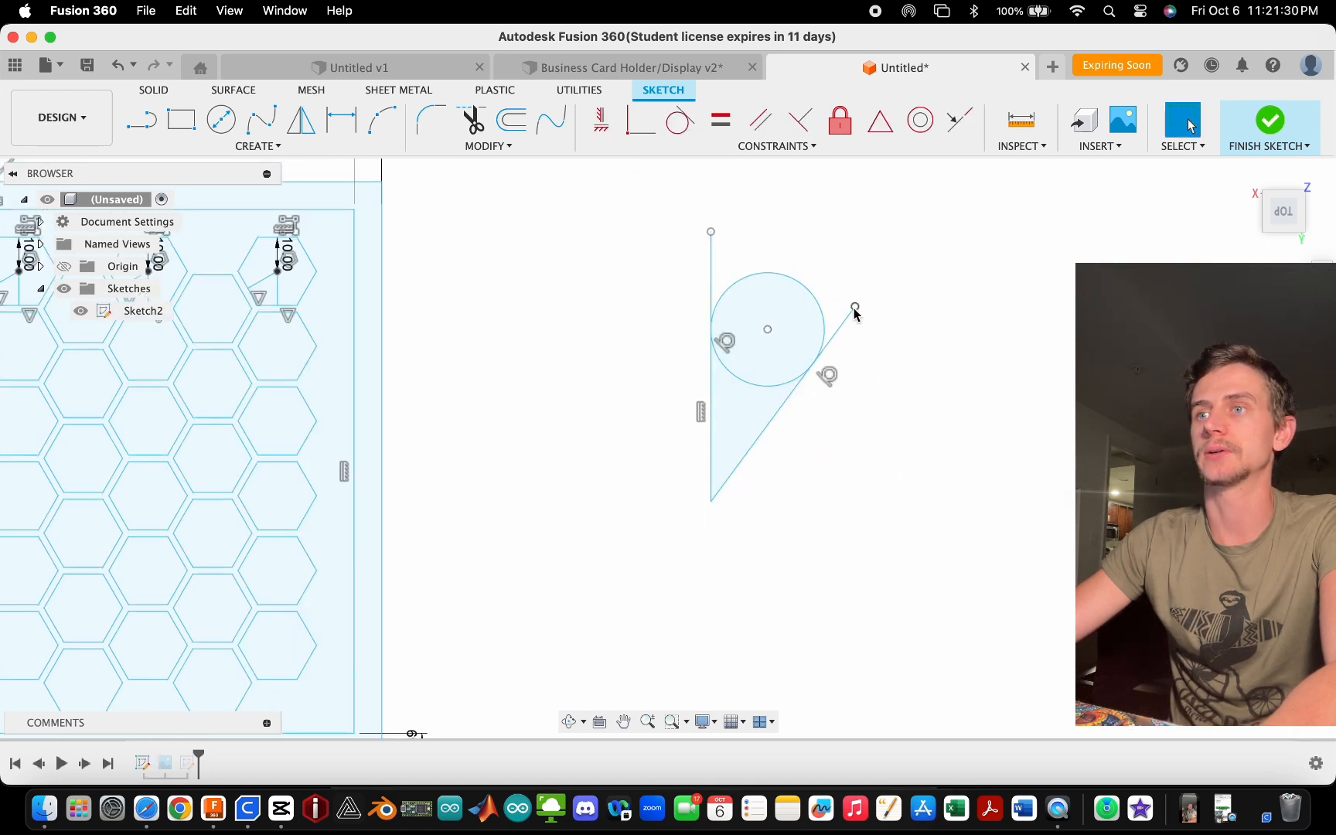
mouse_move(855, 310)
left_mouse_down()
mouse_move(909, 377)
mouse_move(1097, 232)
mouse_move(1049, 268)
mouse_move(843, 261)
mouse_move(796, 289)
mouse_move(883, 331)
mouse_move(924, 327)
mouse_move(939, 310)
left_mouse_up()
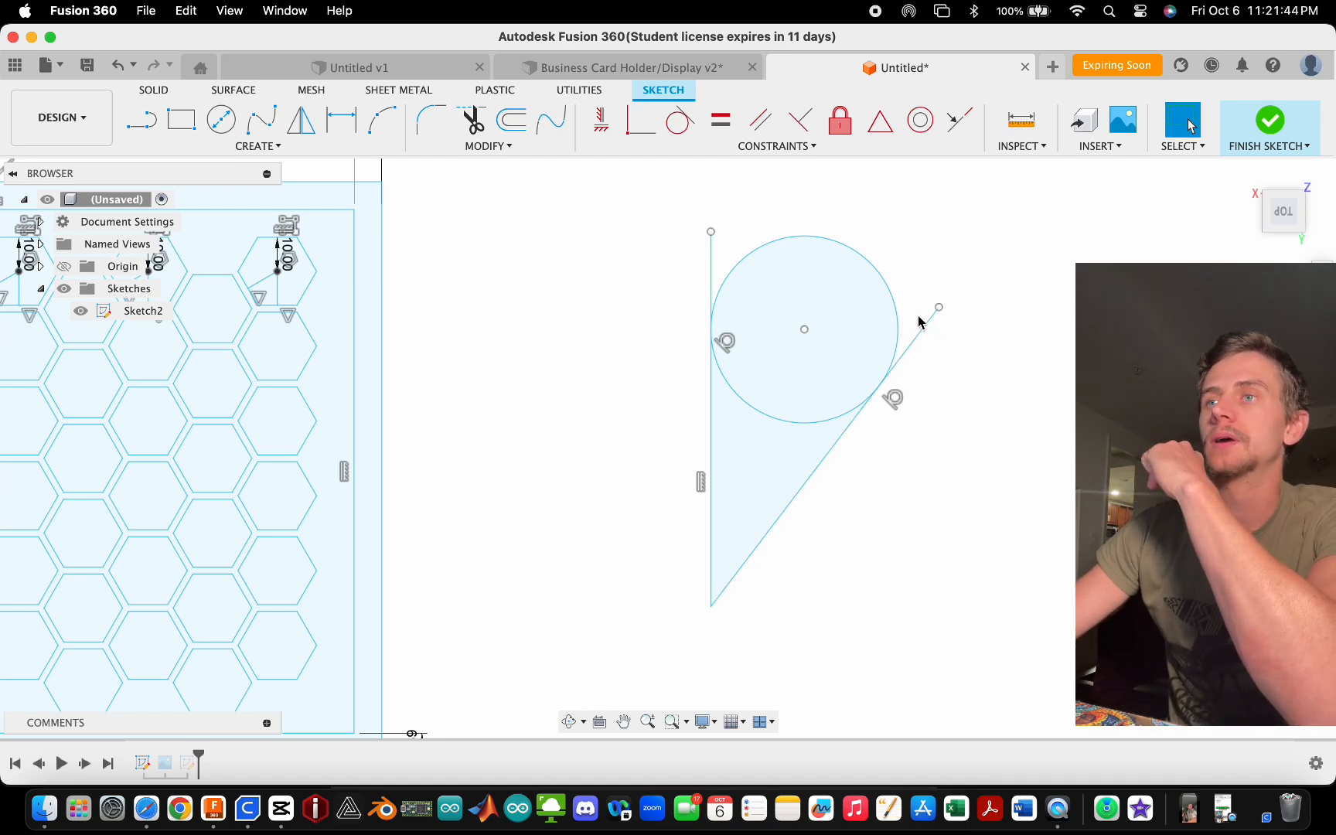
scroll(838, 277, "down", 2)
scroll(921, 323, "up", 2)
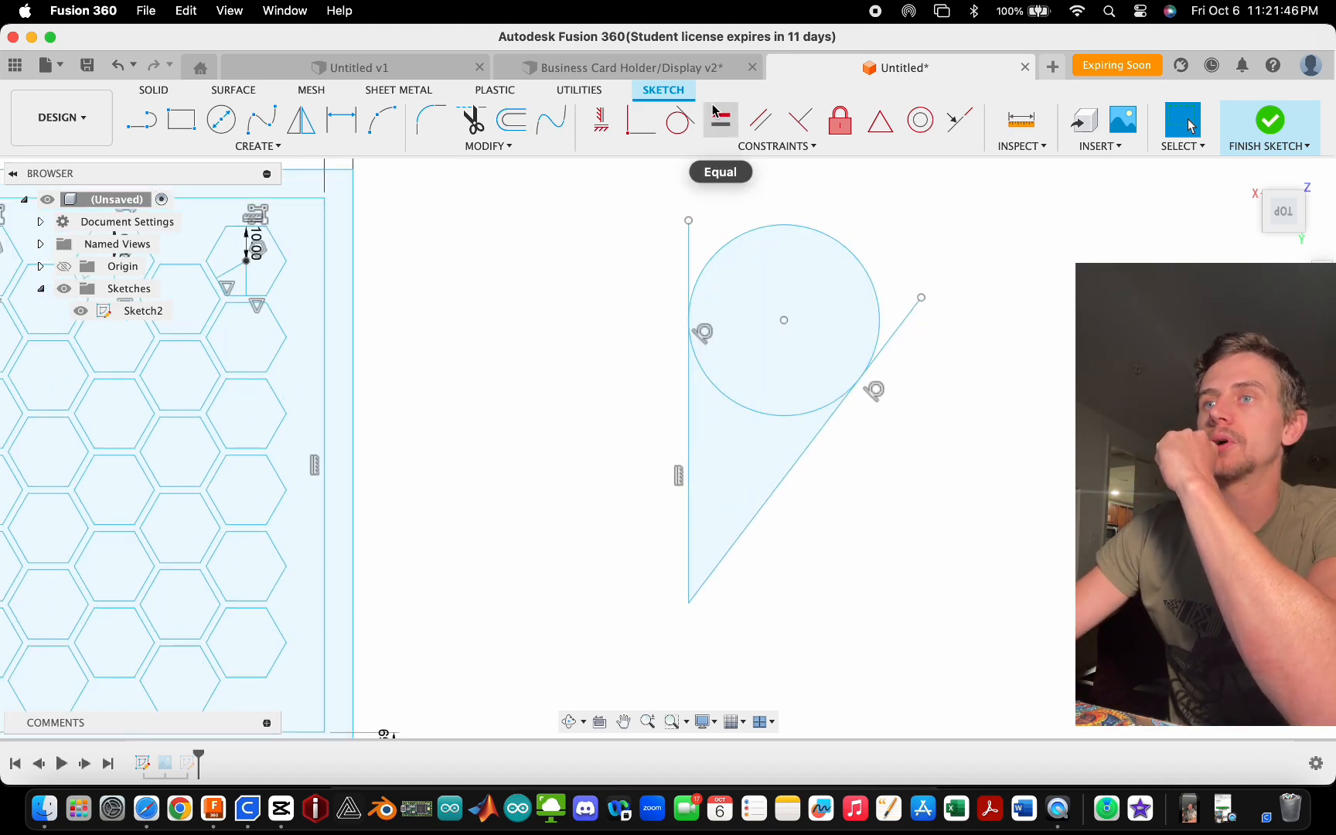
scroll(599, 323, "down", 2)
- Apply an Equal constraint so the diagonal line matches the vertical line's length
left_click(722, 360)
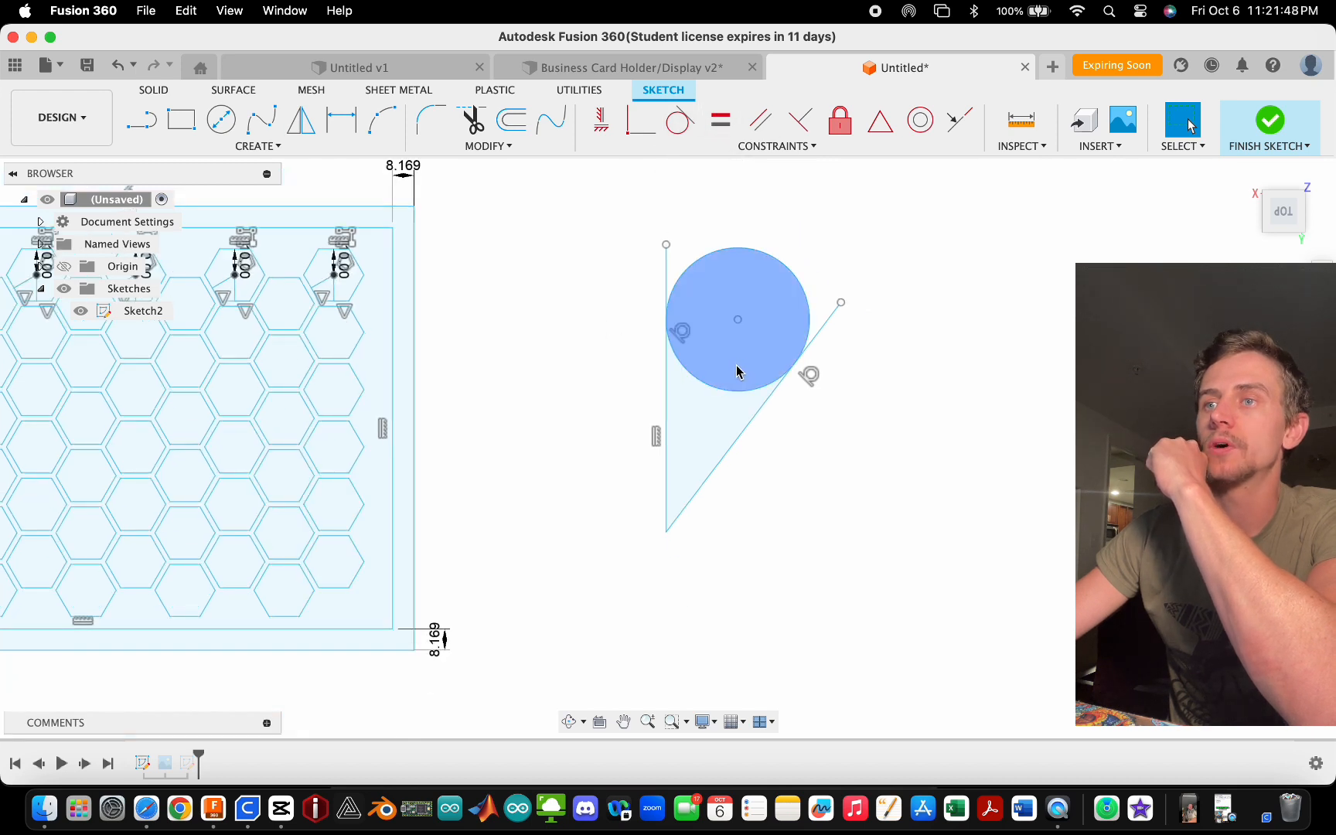
scroll(736, 371, "up", 1)
left_click(658, 411)
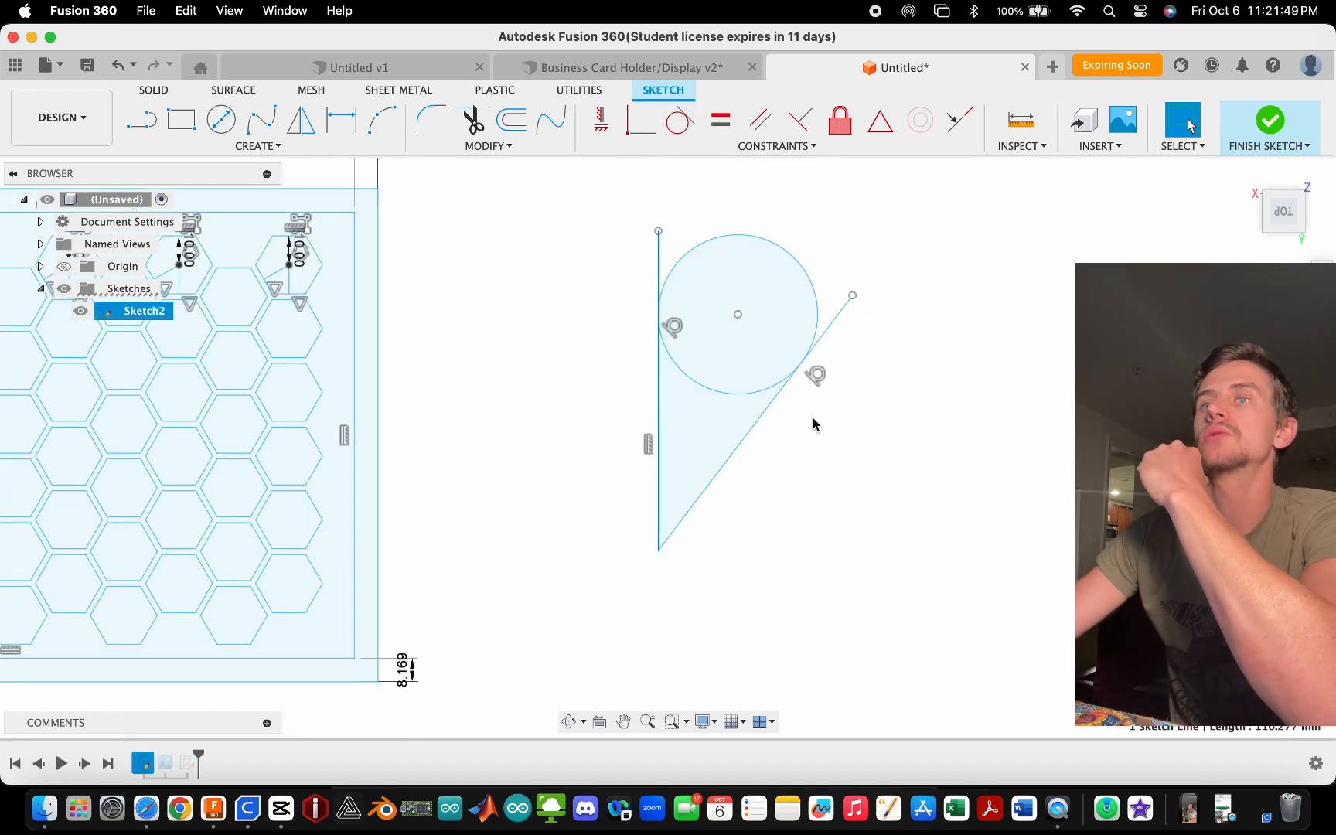
left_click(719, 124)
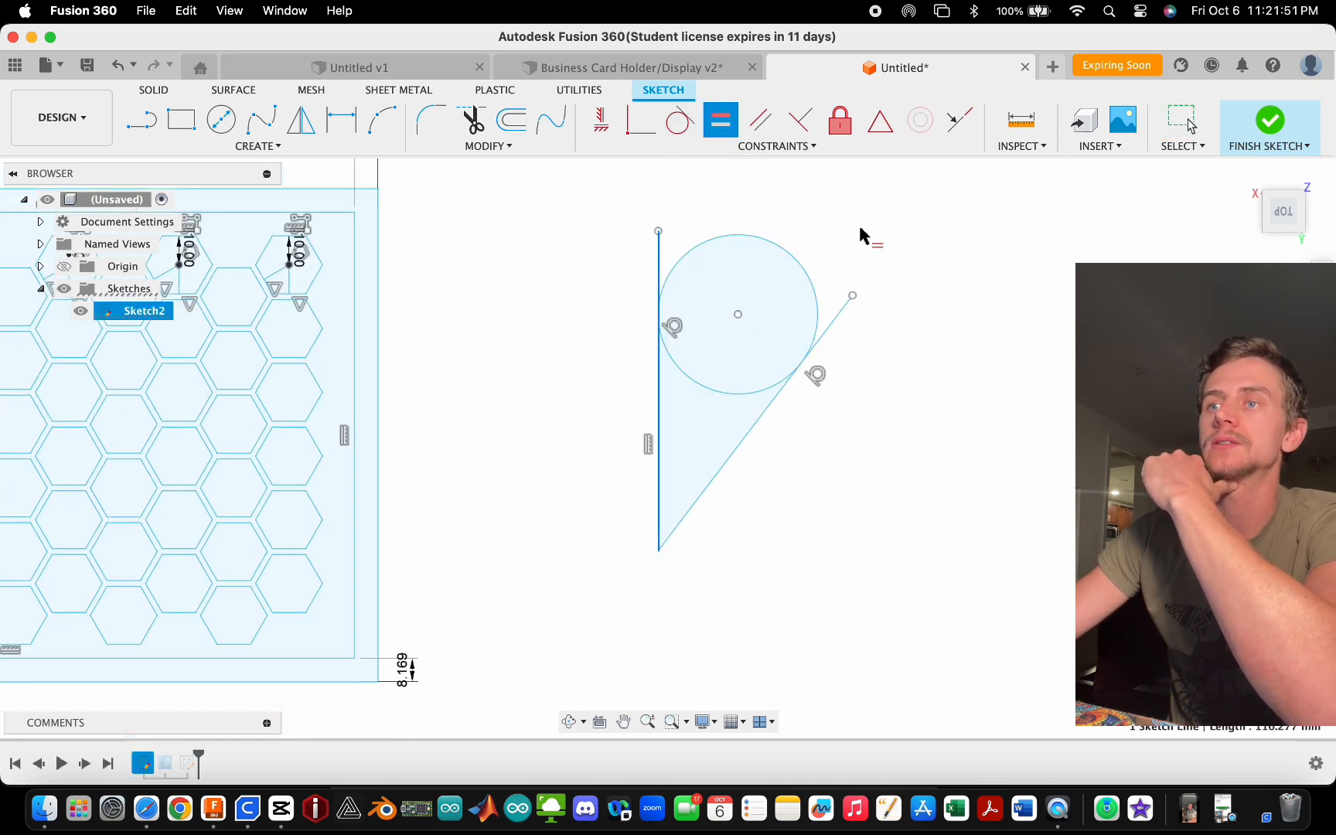
left_click(745, 438)
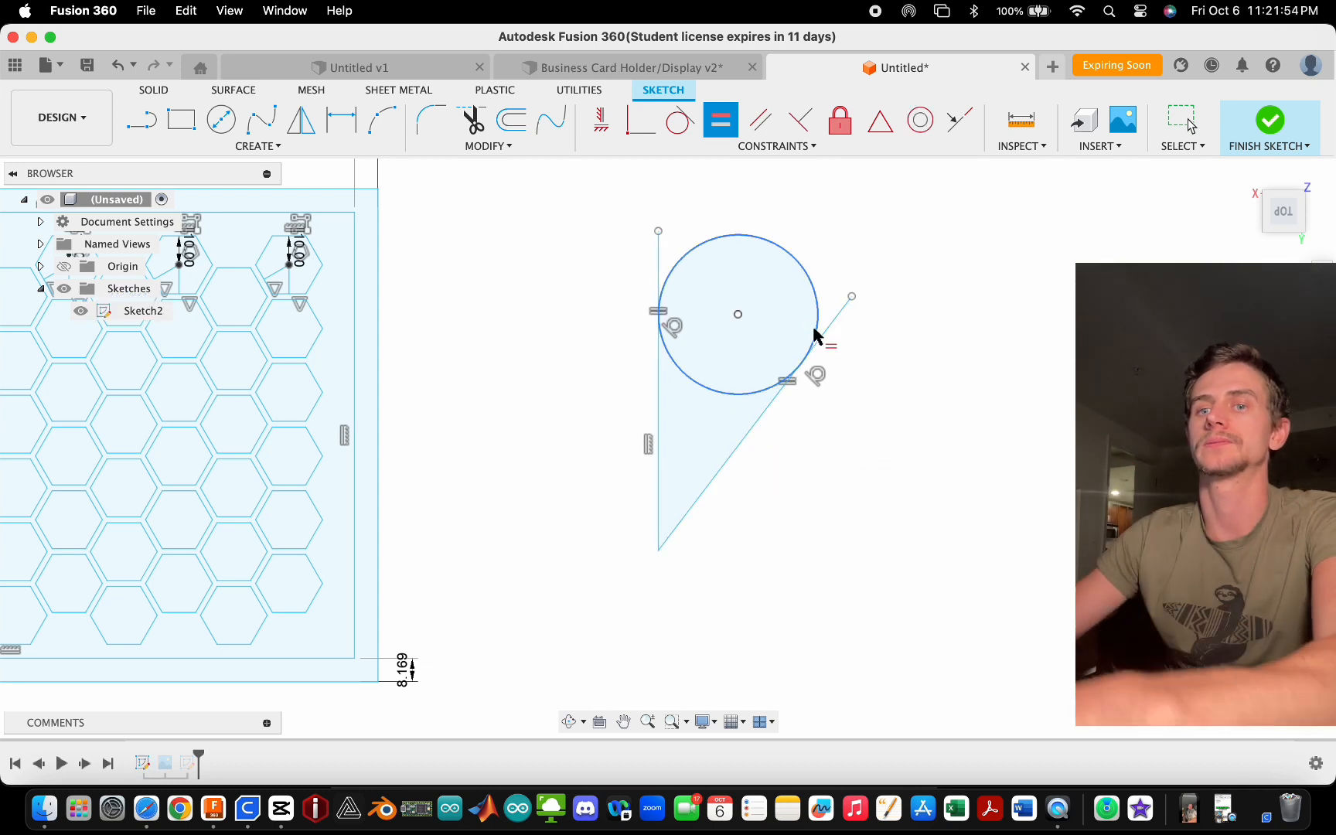
key("Escape")
- Drag the diagonal line's endpoints to test the tangent and equal constraints
mouse_move(850, 298)
left_mouse_down()
mouse_move(898, 262)
mouse_move(868, 390)
mouse_move(735, 499)
mouse_move(716, 498)
mouse_move(860, 360)
mouse_move(933, 212)
mouse_move(692, 529)
mouse_move(743, 436)
mouse_move(762, 431)
left_mouse_up()
left_click(773, 425)
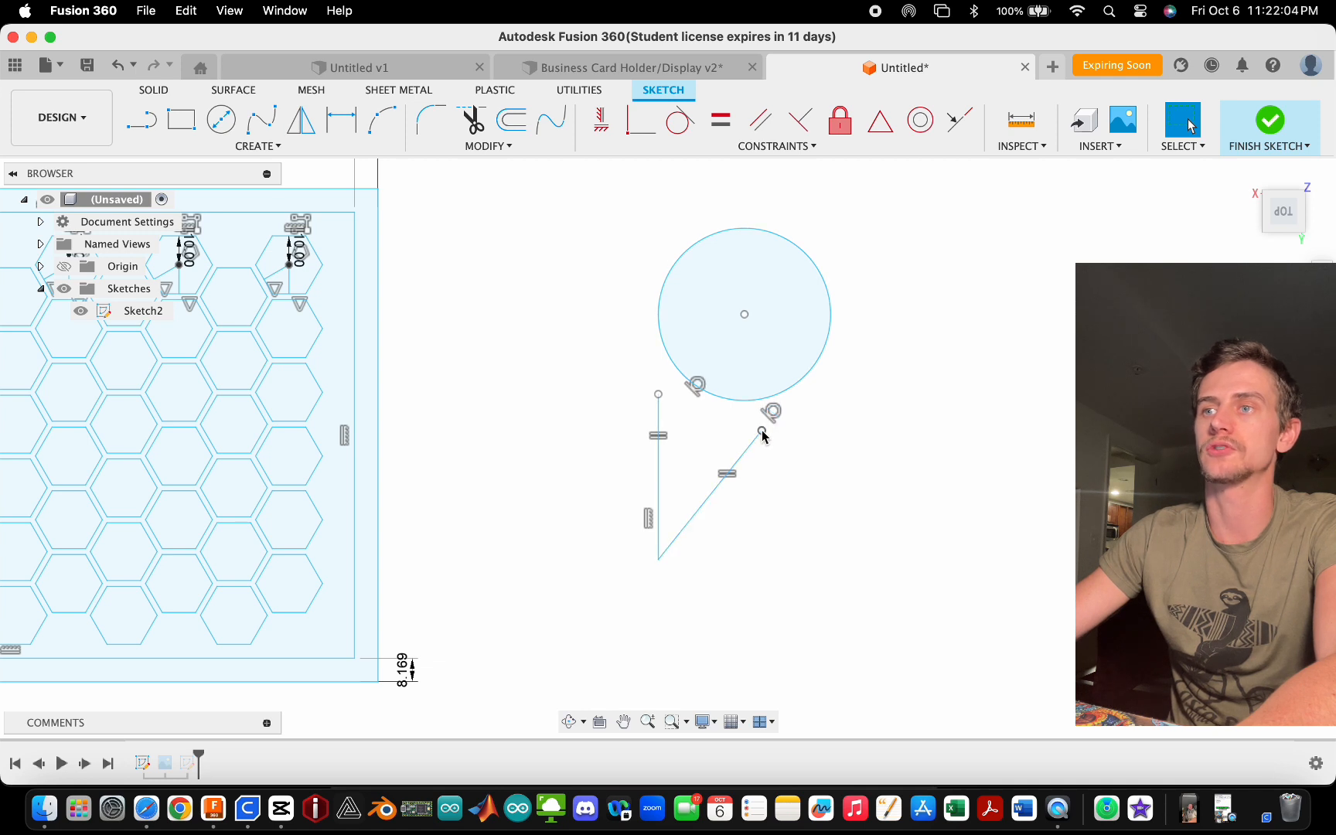
mouse_move(762, 433)
left_mouse_down()
mouse_move(845, 335)
mouse_move(757, 438)
mouse_move(799, 450)
mouse_move(742, 444)
left_mouse_up()
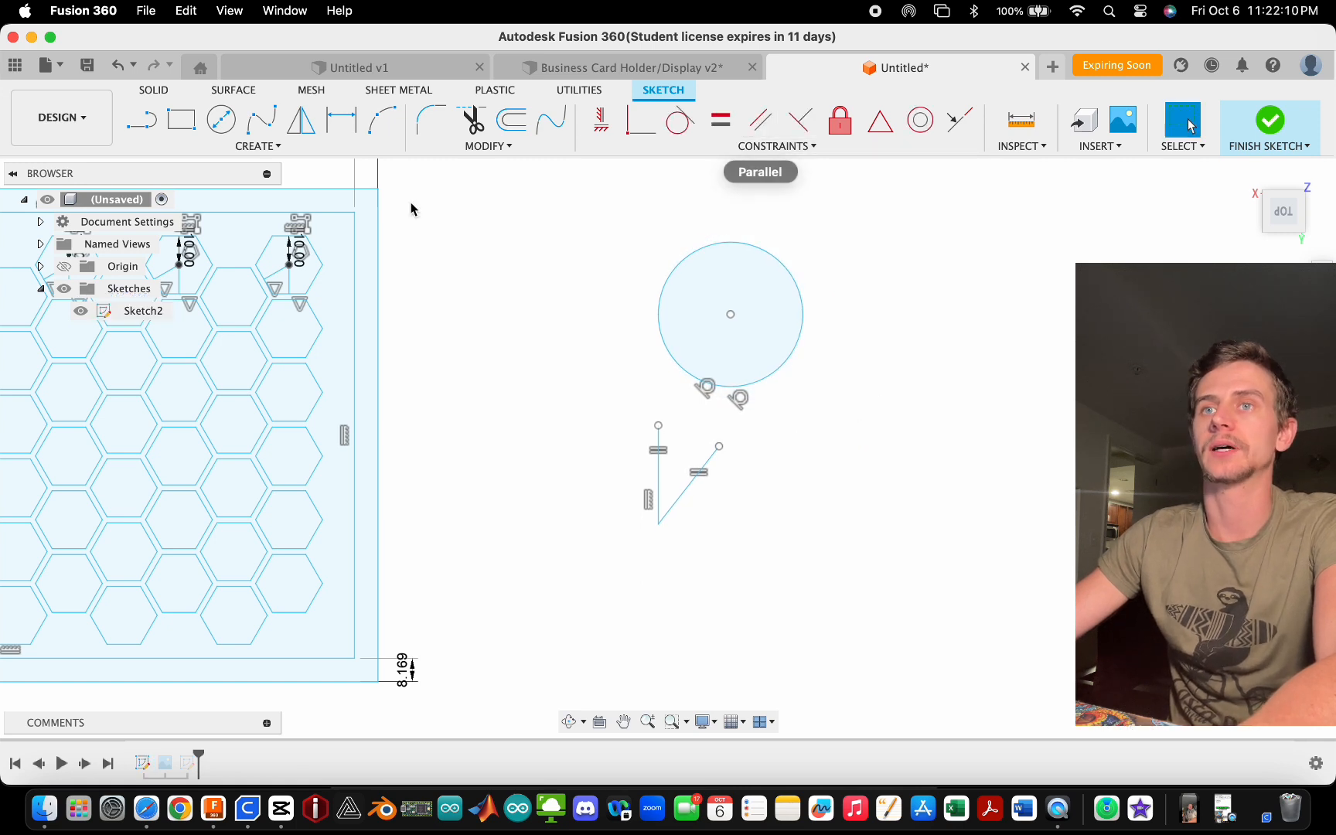
left_click(130, 132)
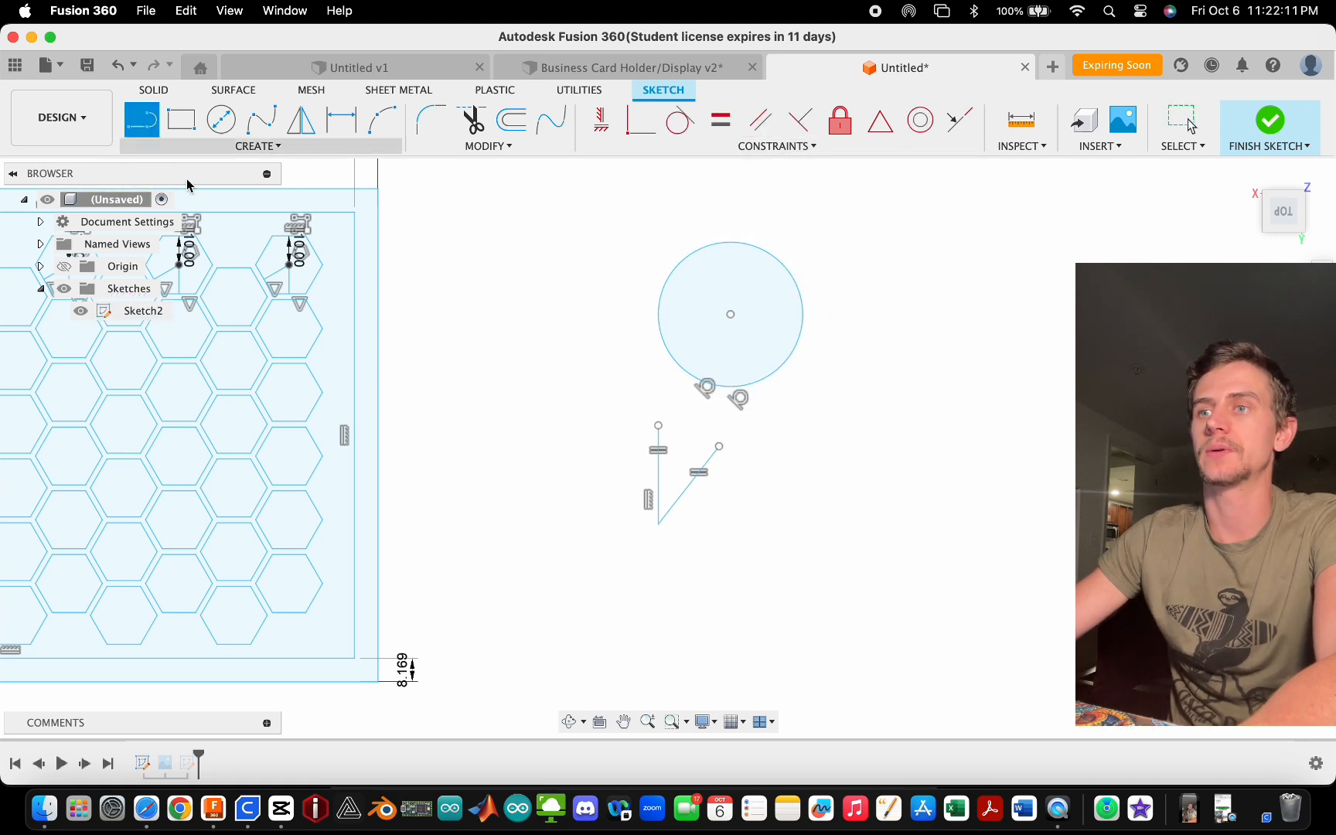
- Draw a long diagonal line and make it parallel to the short angled line
left_click(683, 578)
left_click(856, 452)
key("Escape")
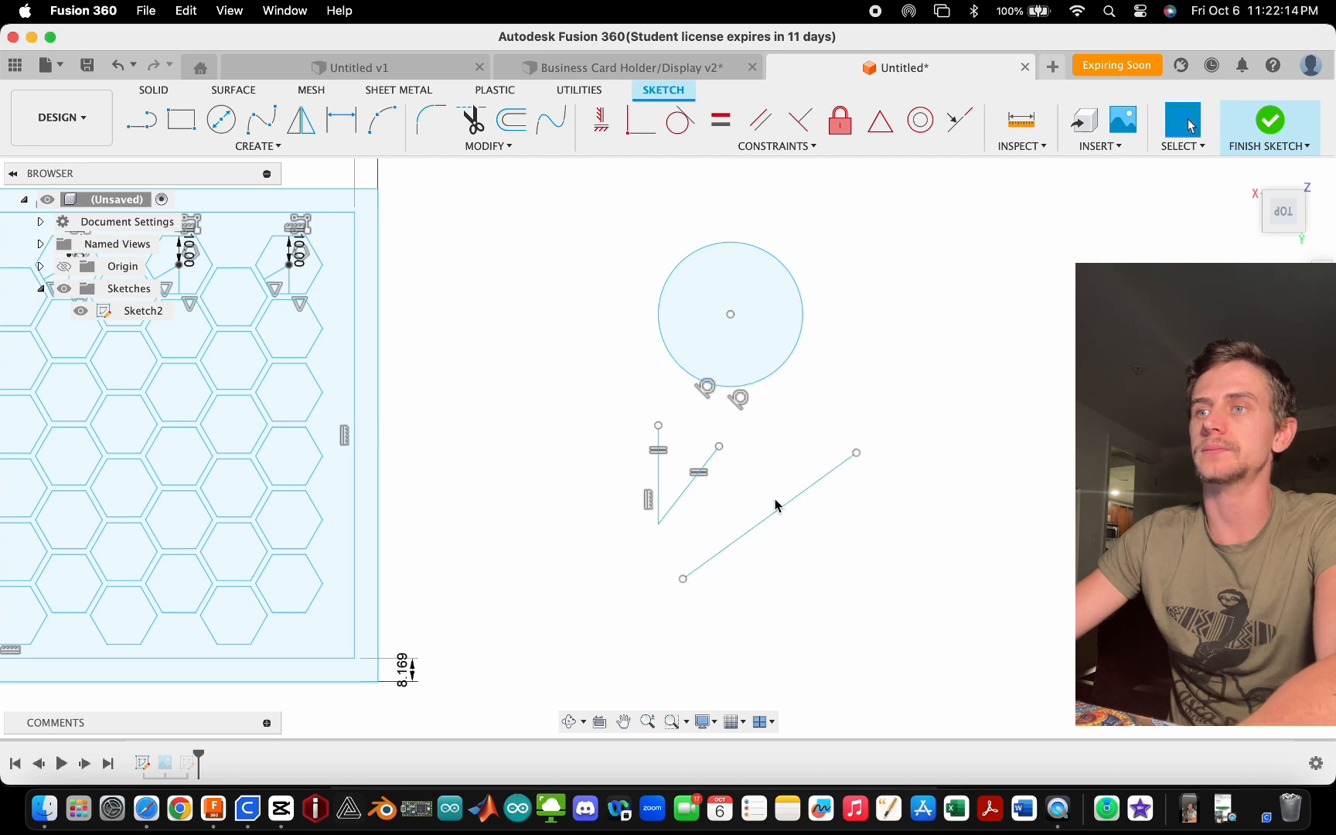
left_click(781, 506)
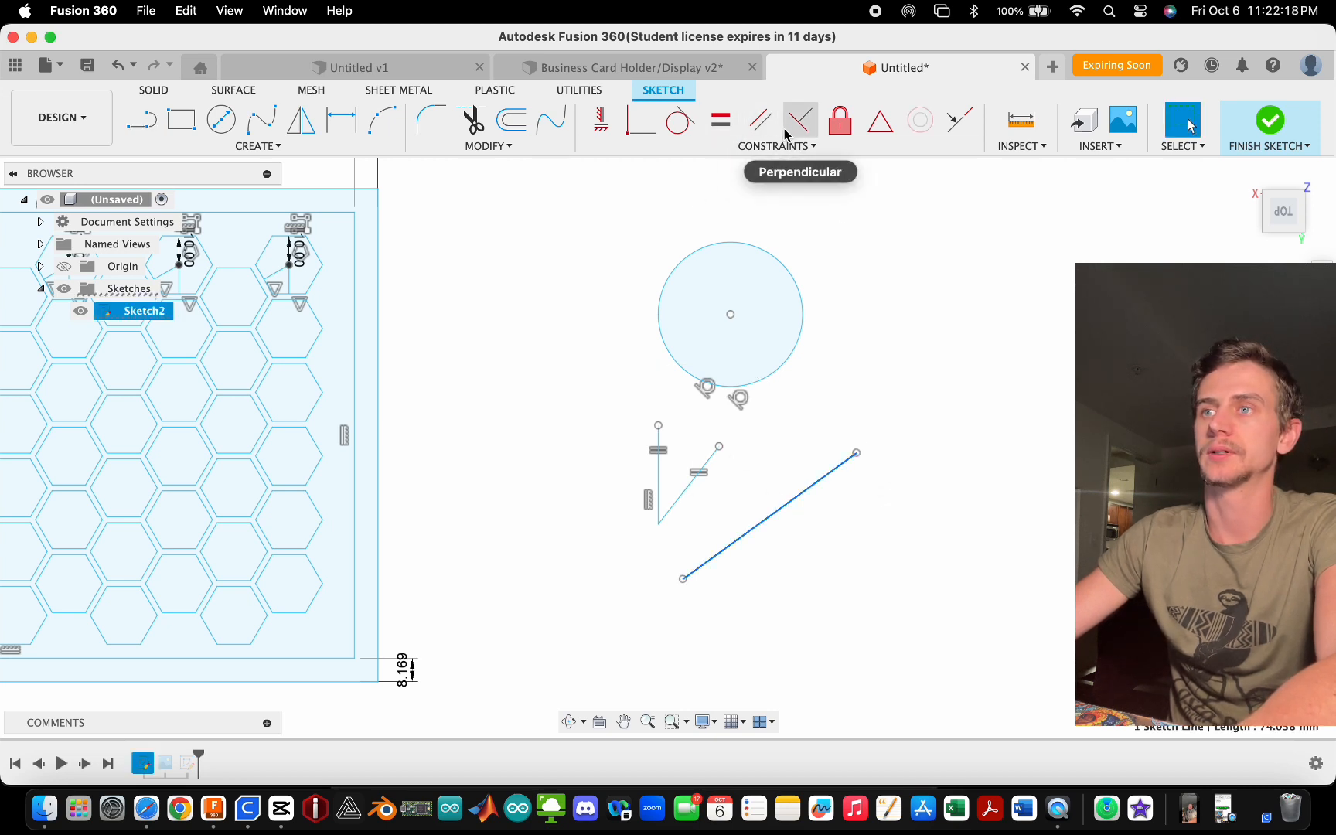
left_click(760, 120)
left_click(674, 504)
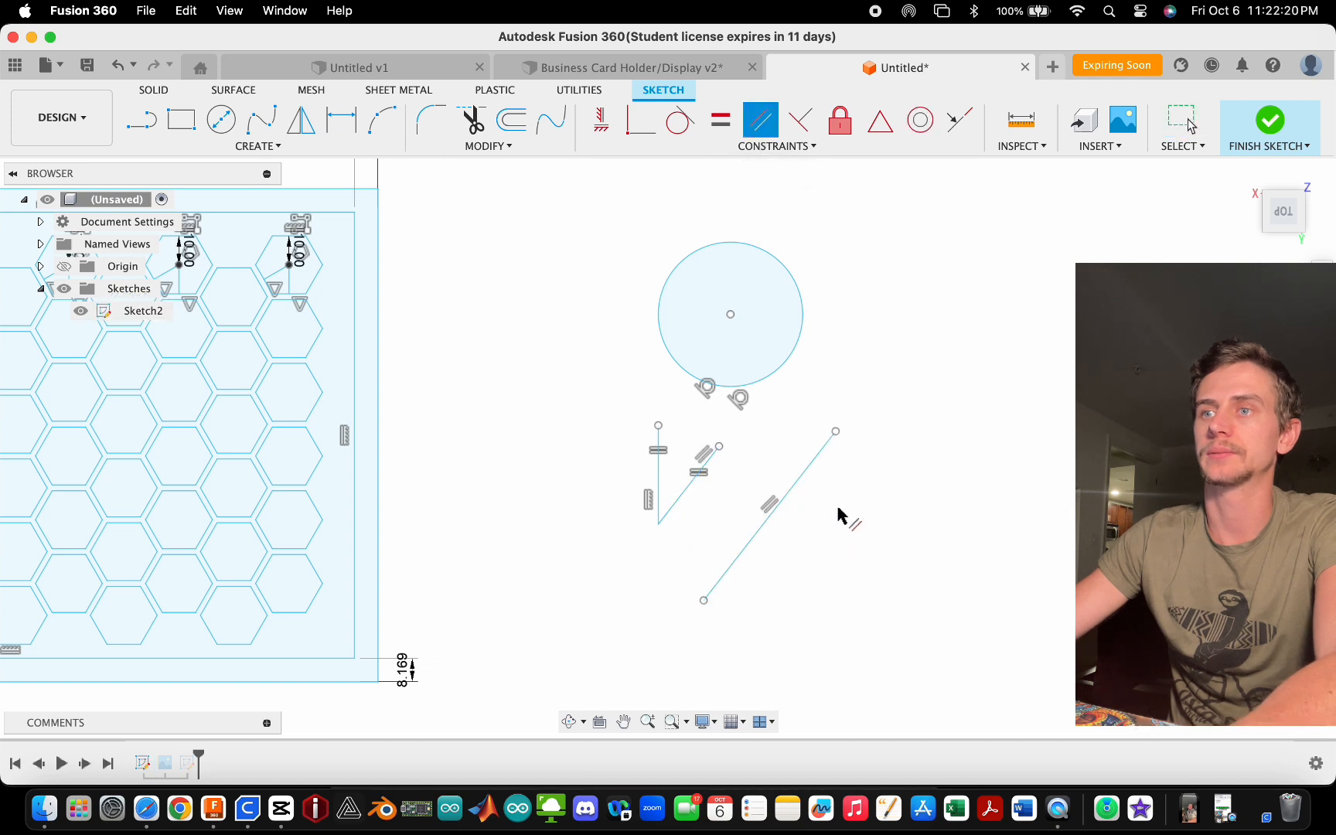
key("Escape")
- Draw a second line below it and delete its unwanted parallel constraint
left_click(140, 121)
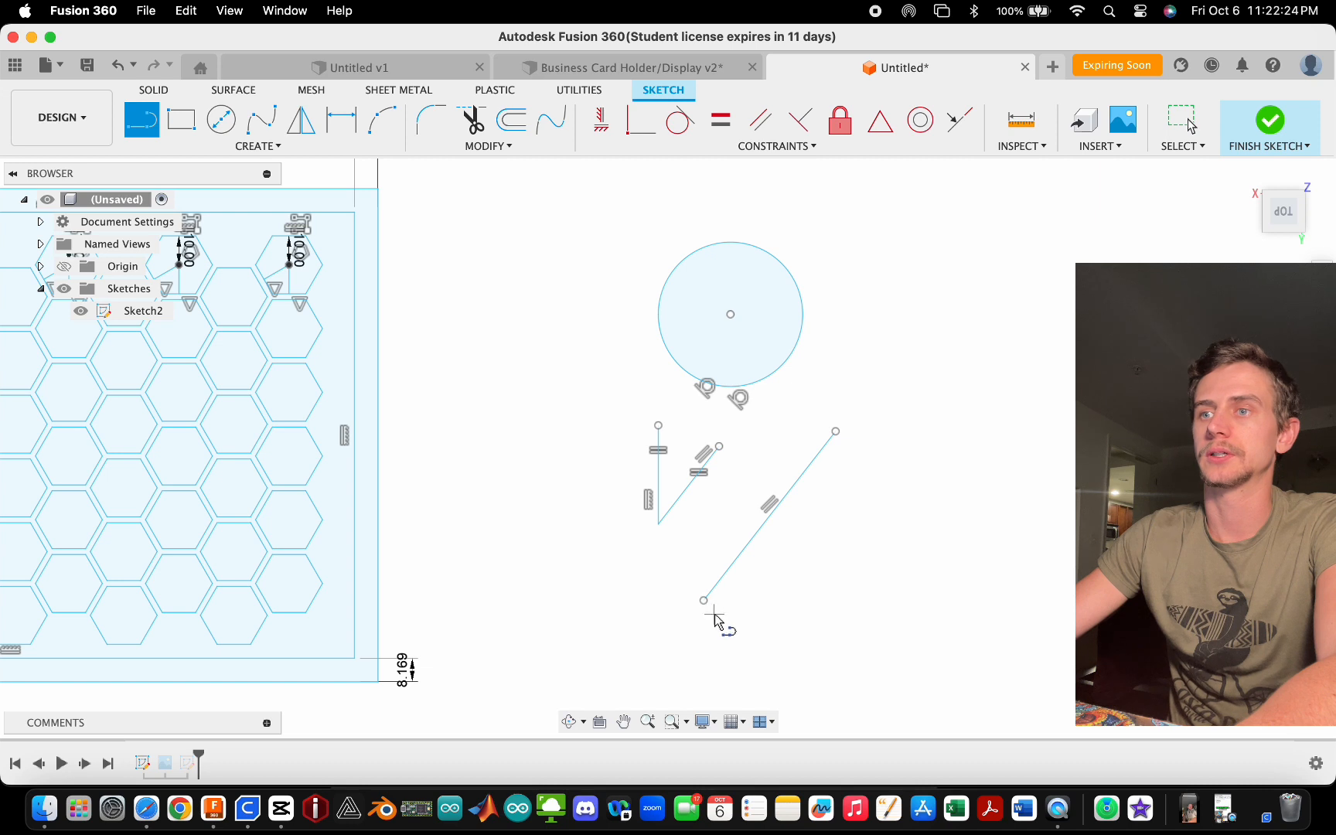
left_click(724, 621)
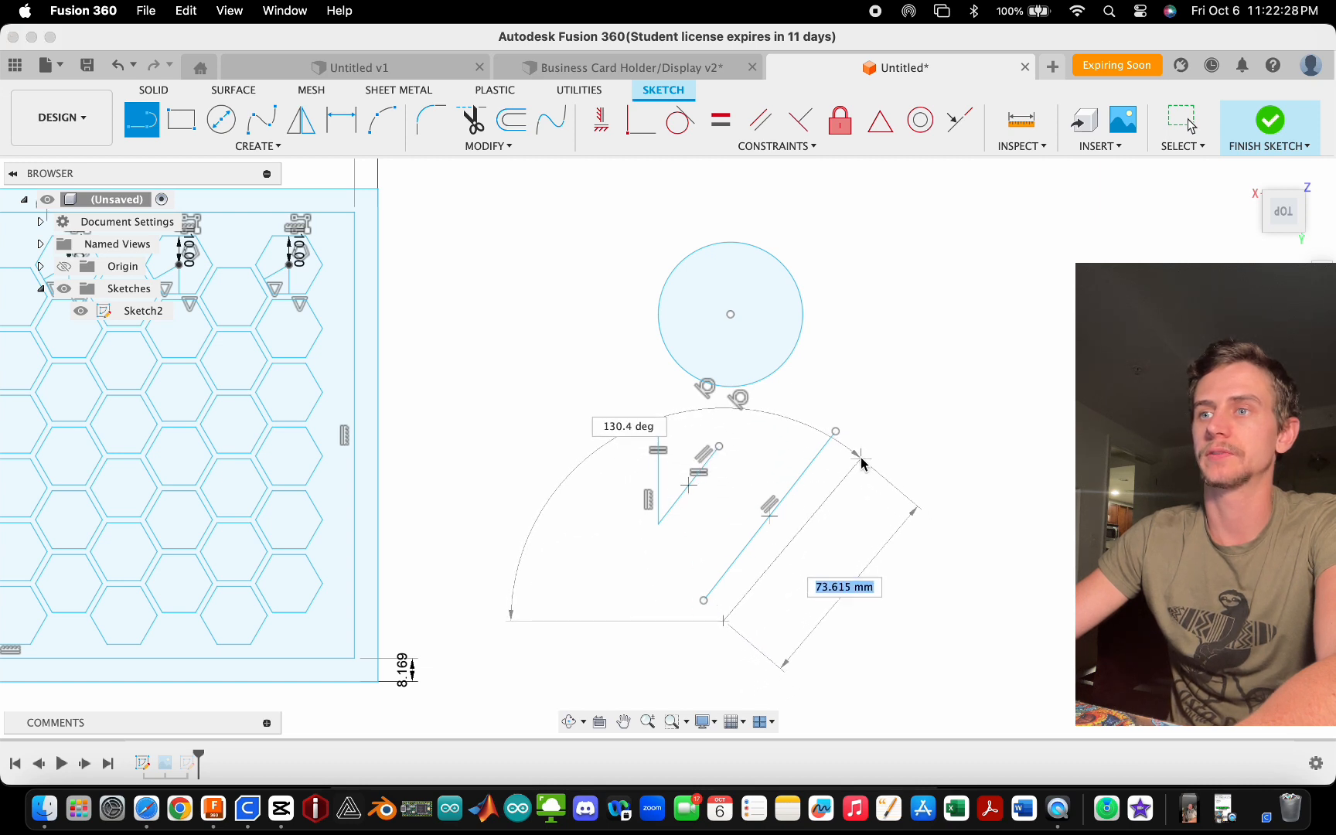
left_click(812, 507)
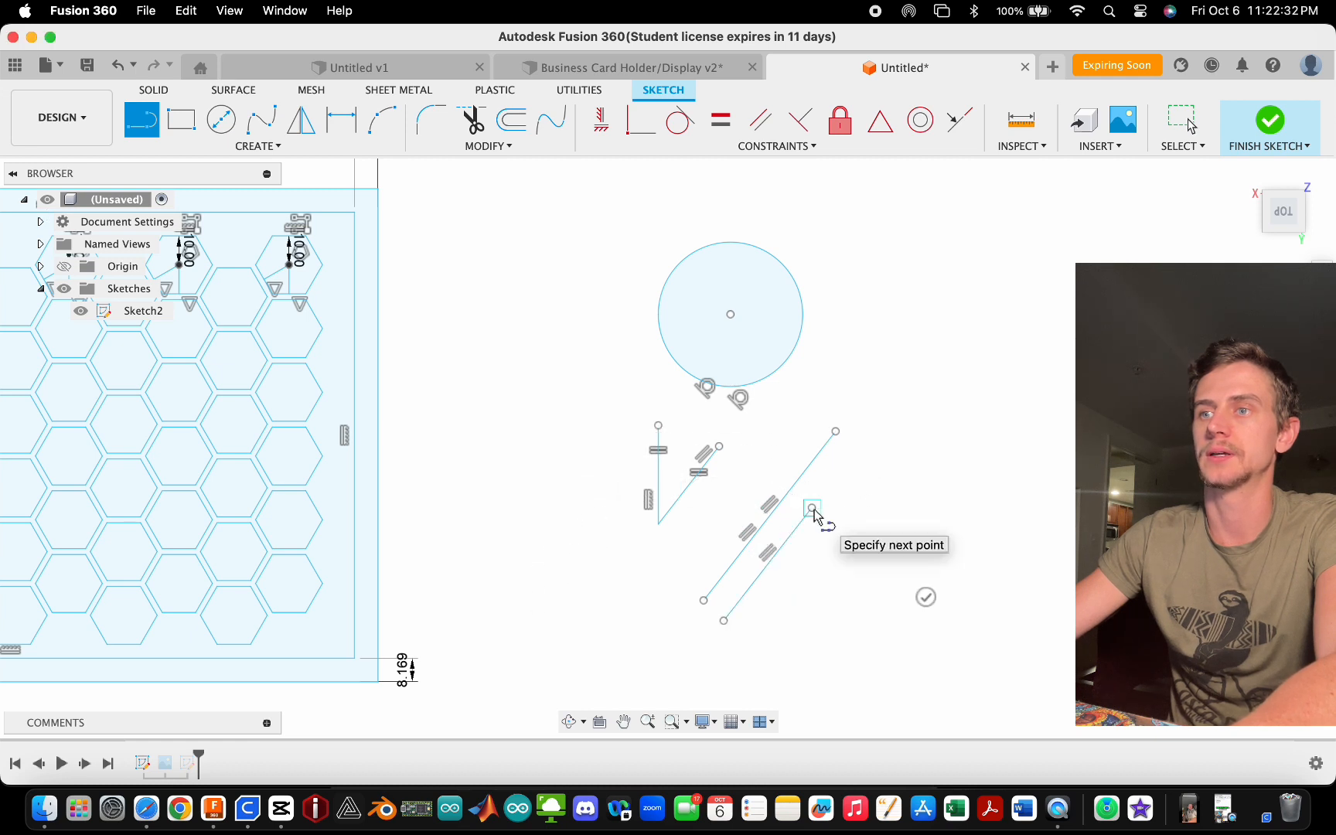
key("Escape")
scroll(773, 564, "up", 5)
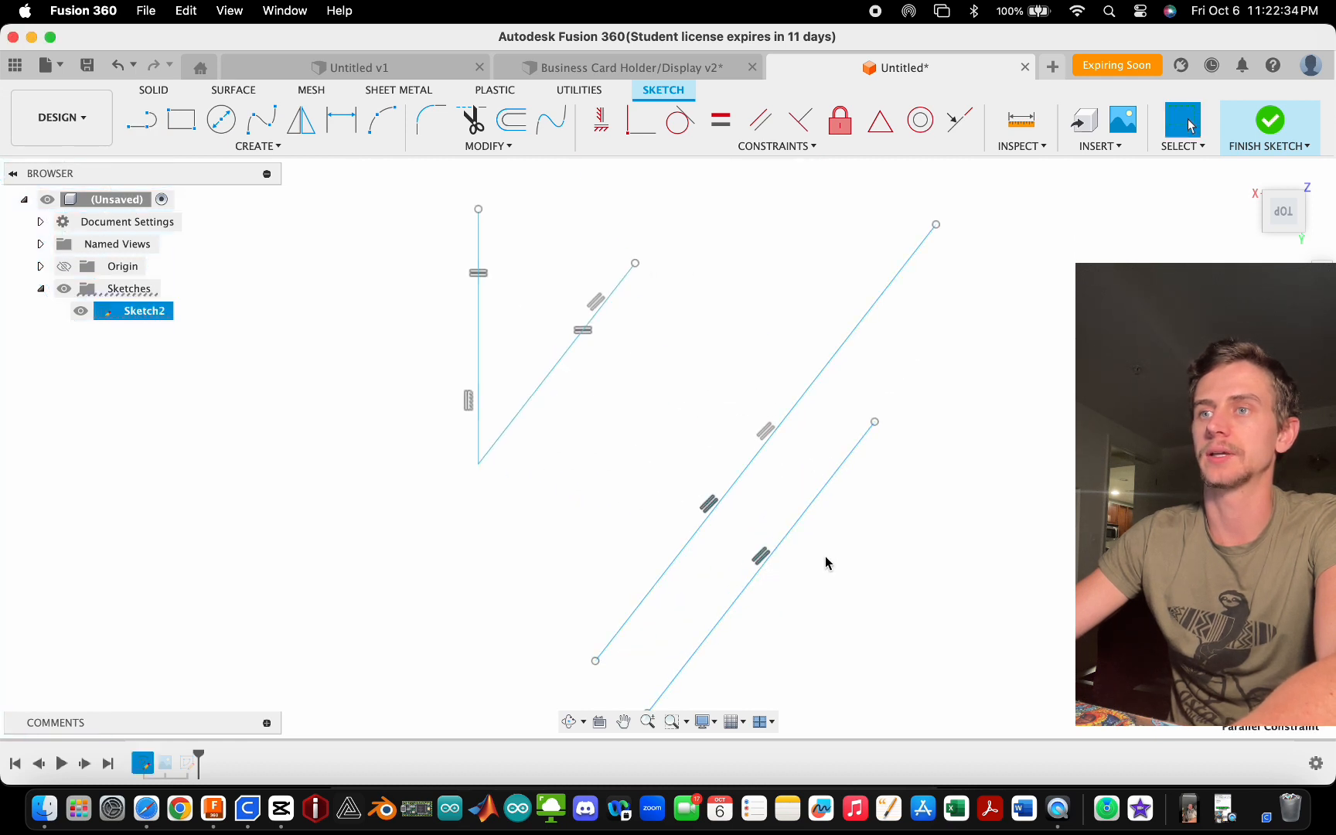
scroll(776, 467, "down", 3)
scroll(776, 467, "down", 2)
scroll(808, 617, "up", 1)
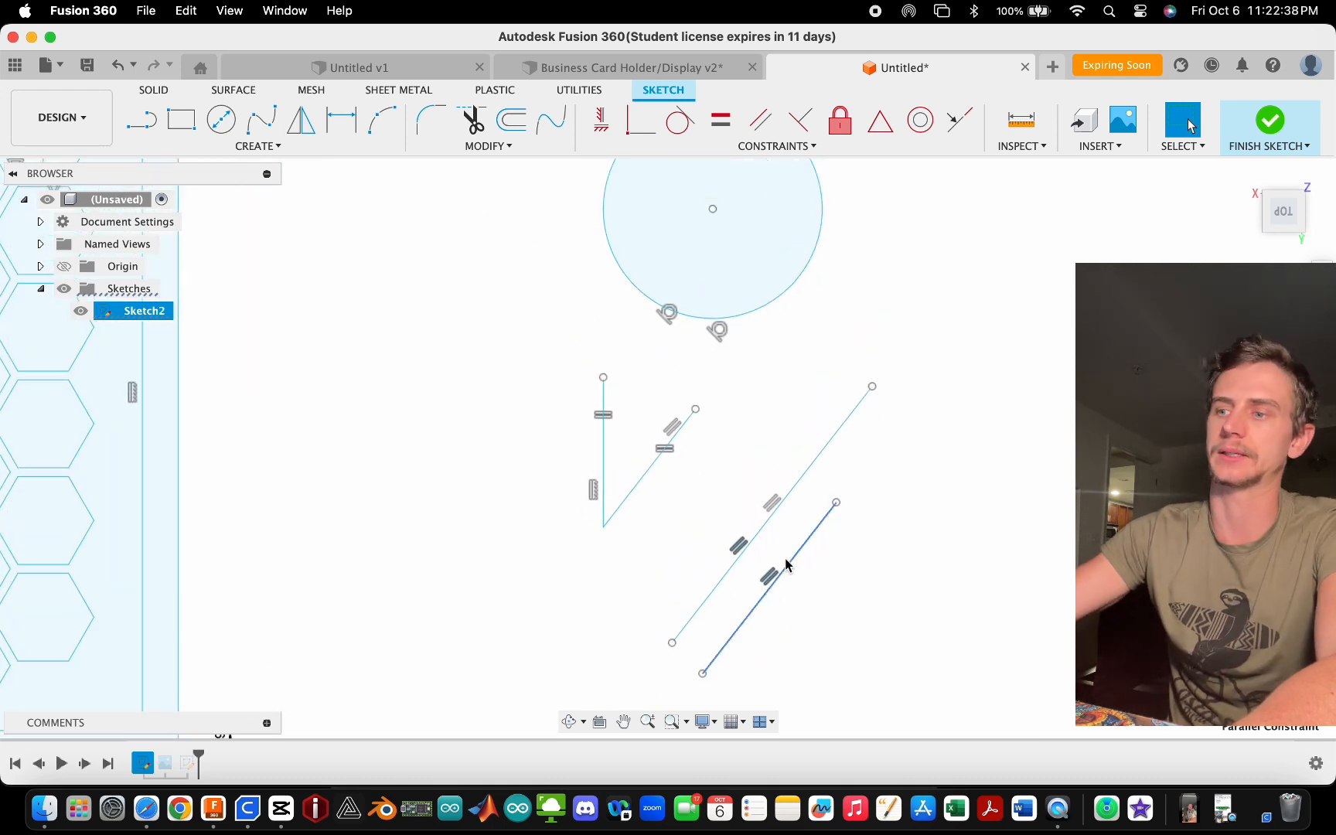
key("Delete")
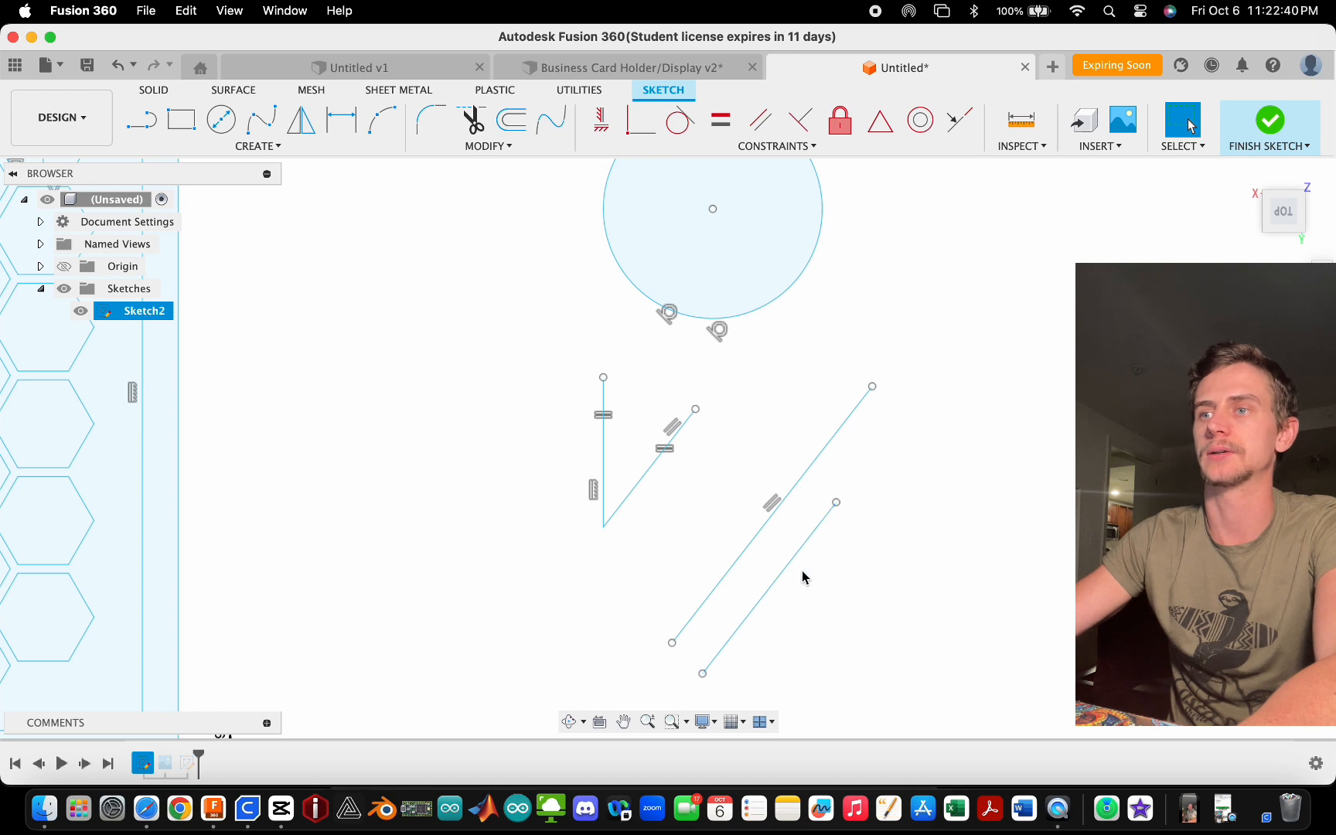
- Attach the lower line's top endpoint to the long line's middle and reposition its bottom end
left_click_drag(837, 503, 927, 467)
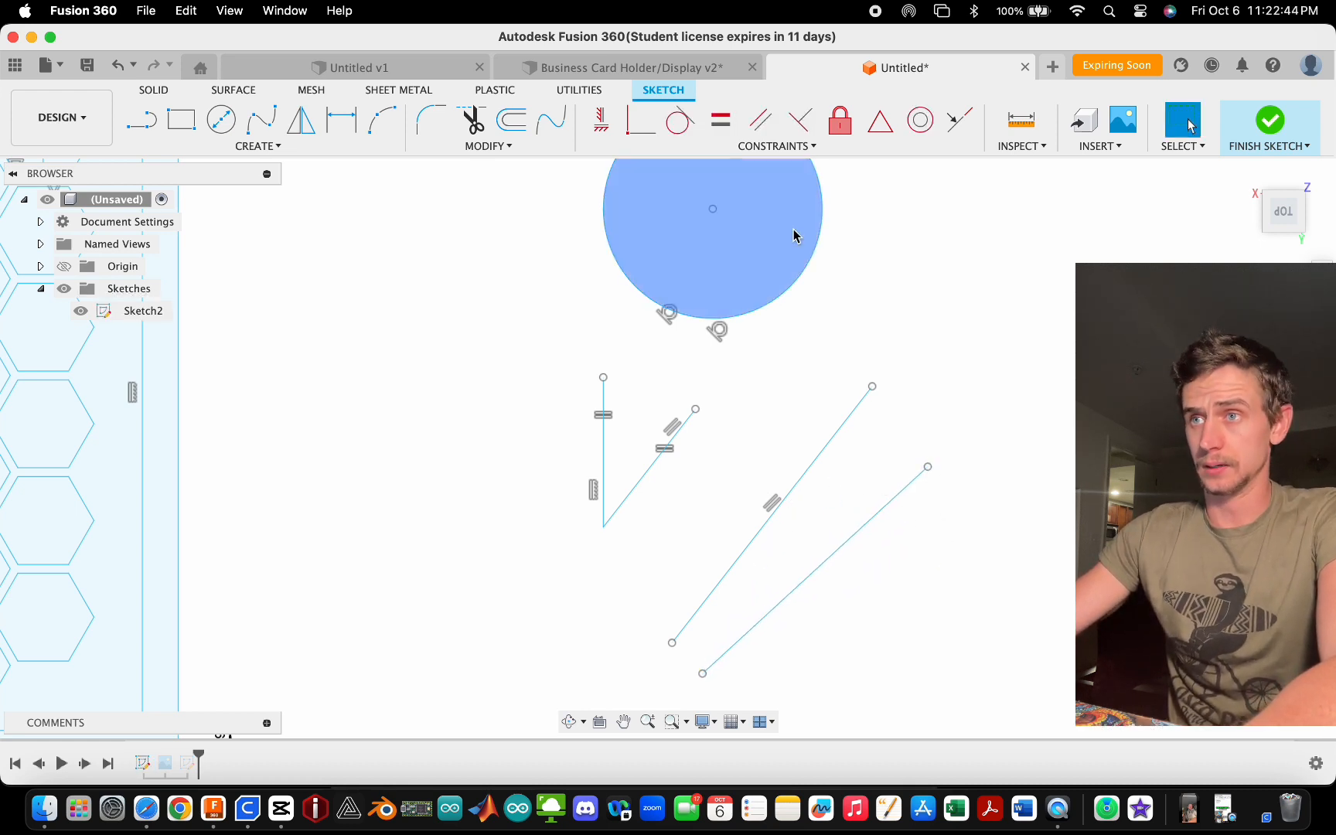
scroll(707, 444, "down", 2)
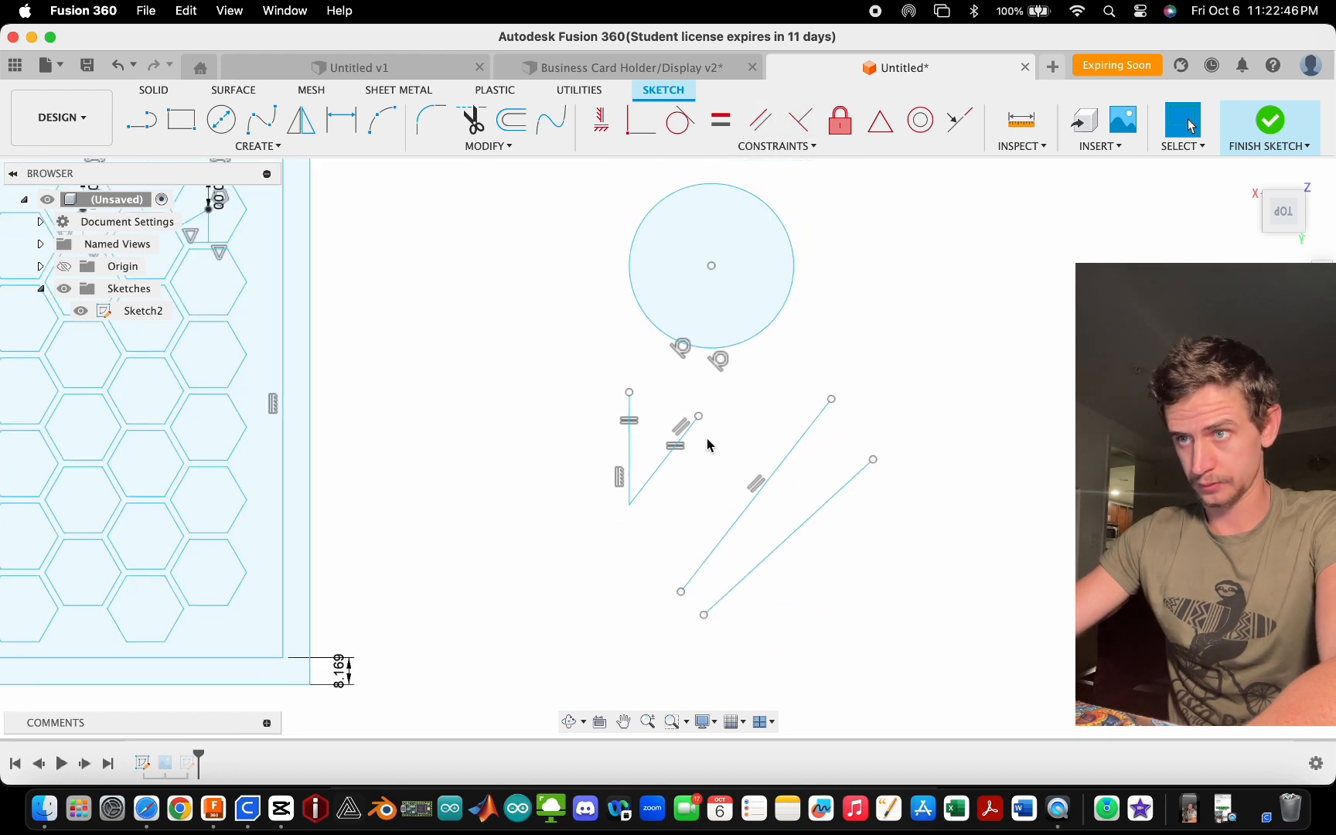
scroll(788, 555, "up", 2)
left_click_drag(891, 439, 796, 484)
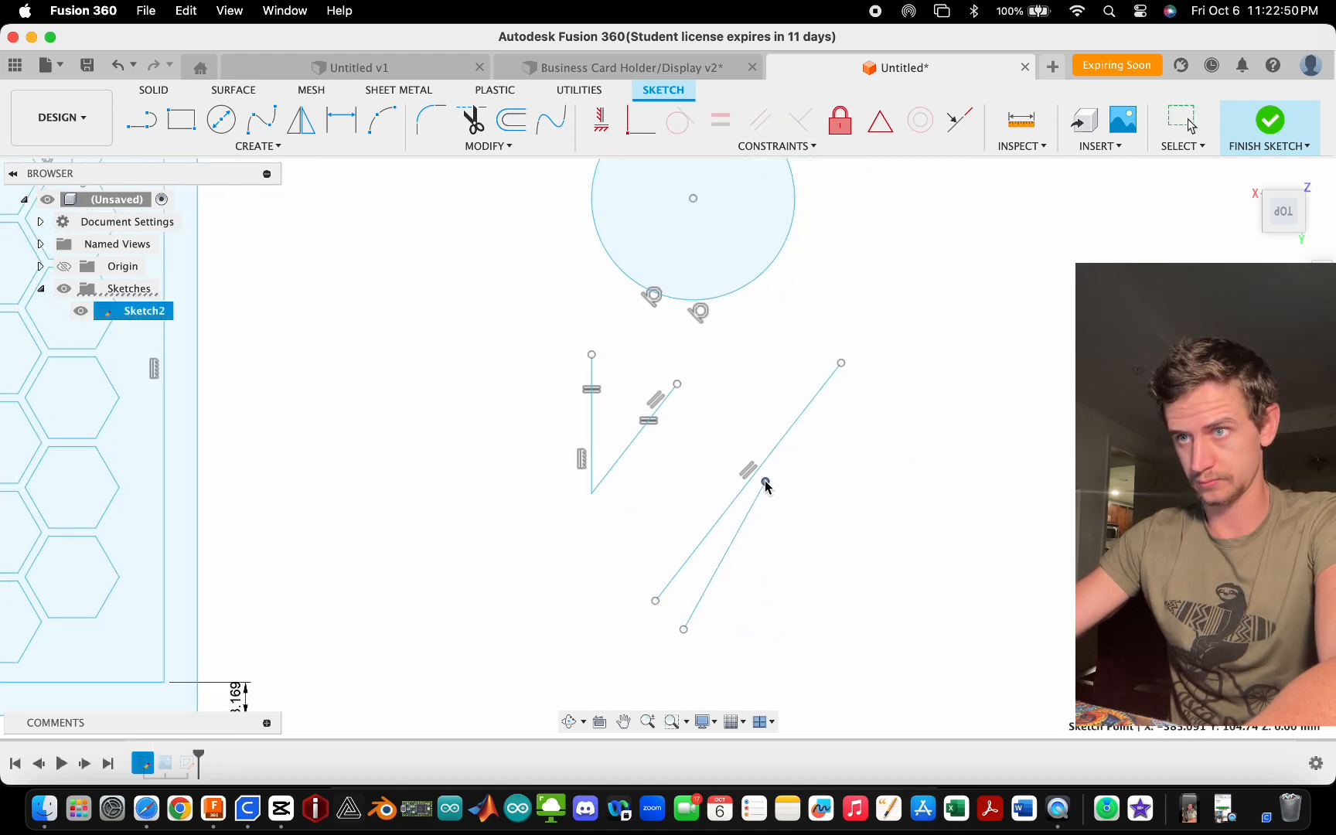
left_click_drag(779, 442, 779, 442)
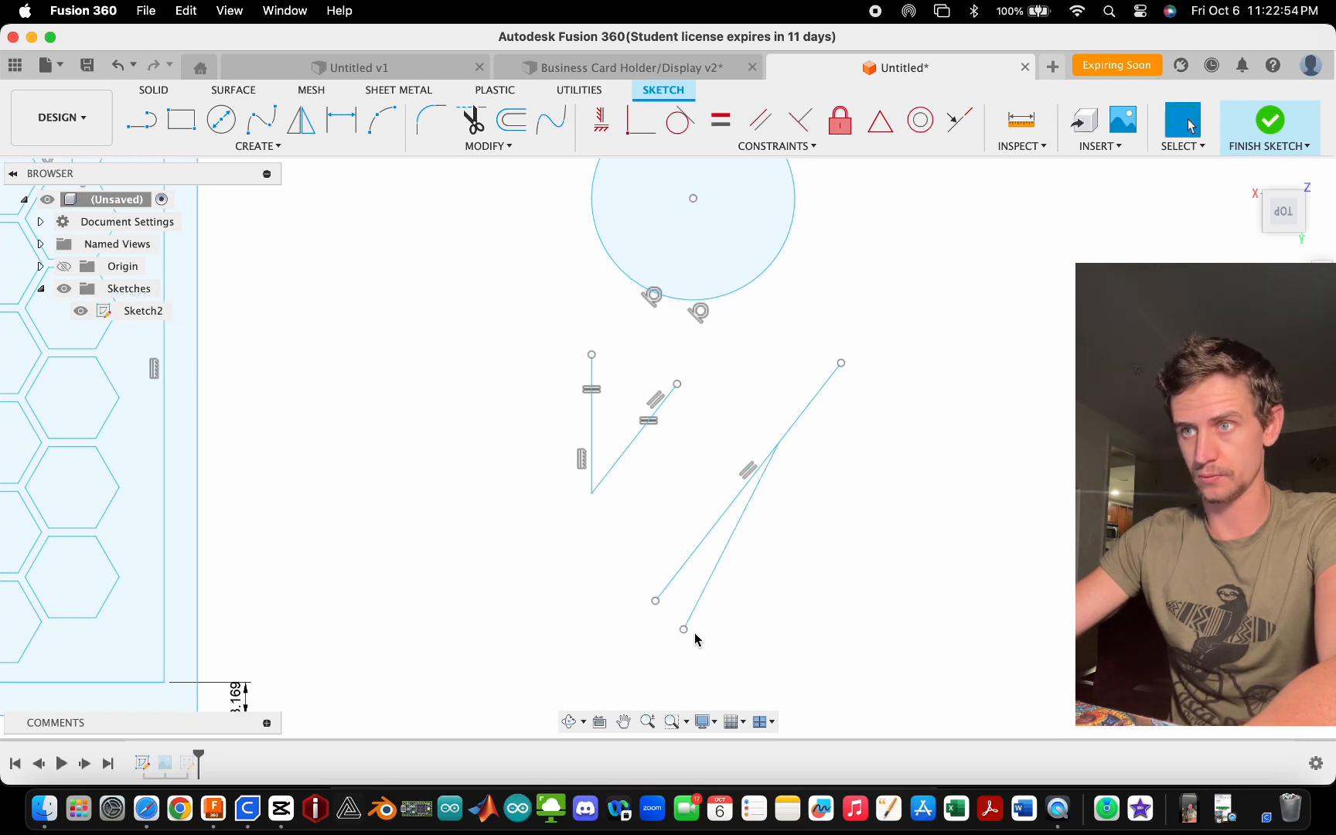
left_click_drag(684, 629, 826, 613)
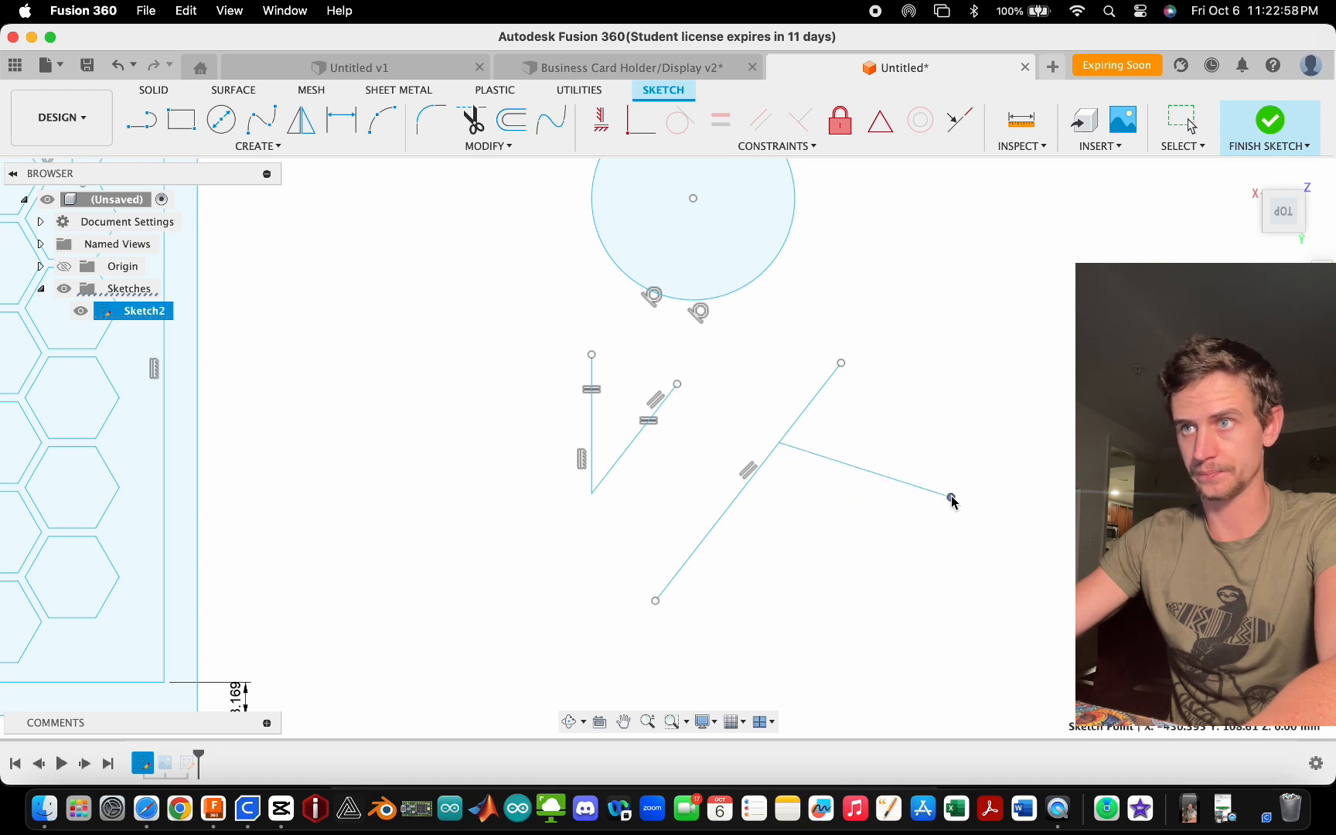
left_click_drag(952, 501, 927, 527)
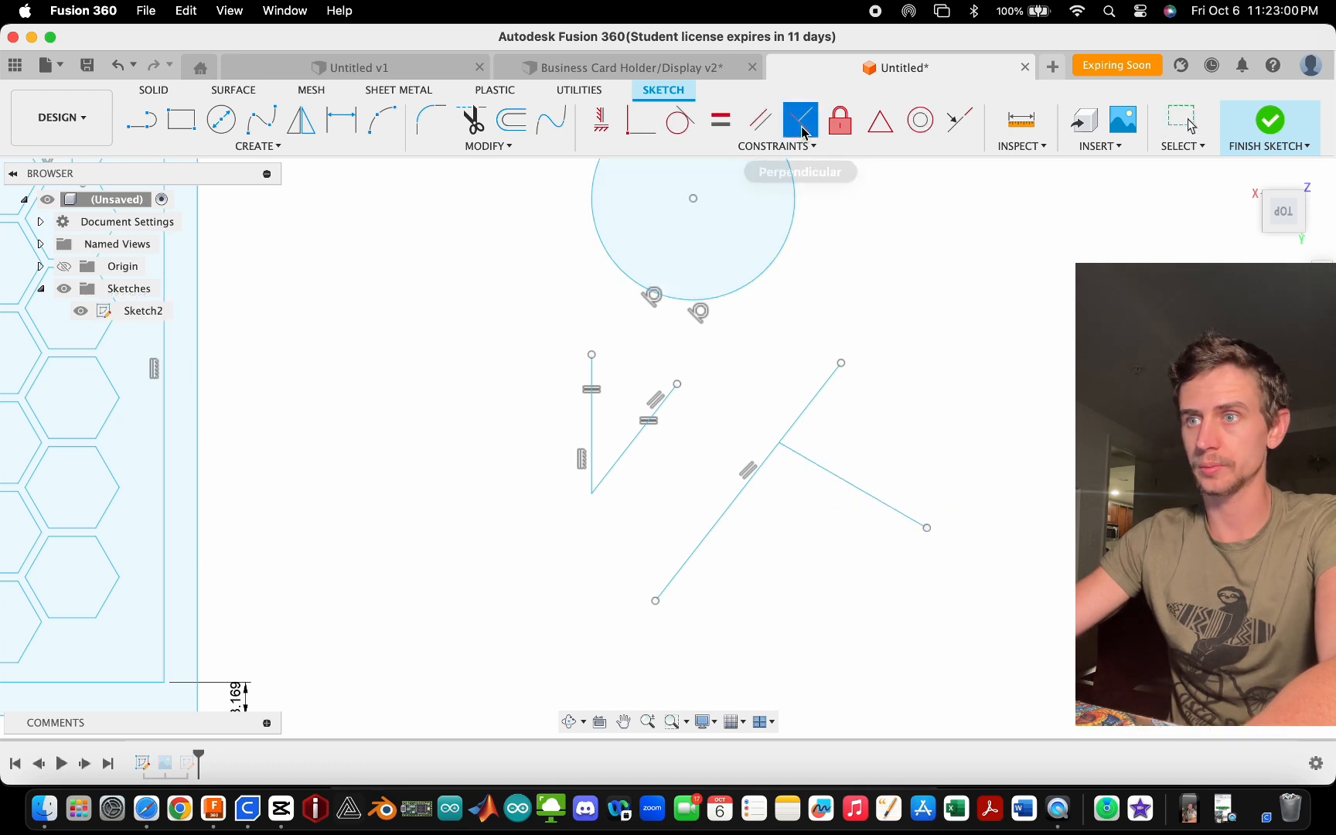
- Constrain the lower line perpendicular to the long diagonal line
left_click(801, 123)
left_click(828, 467)
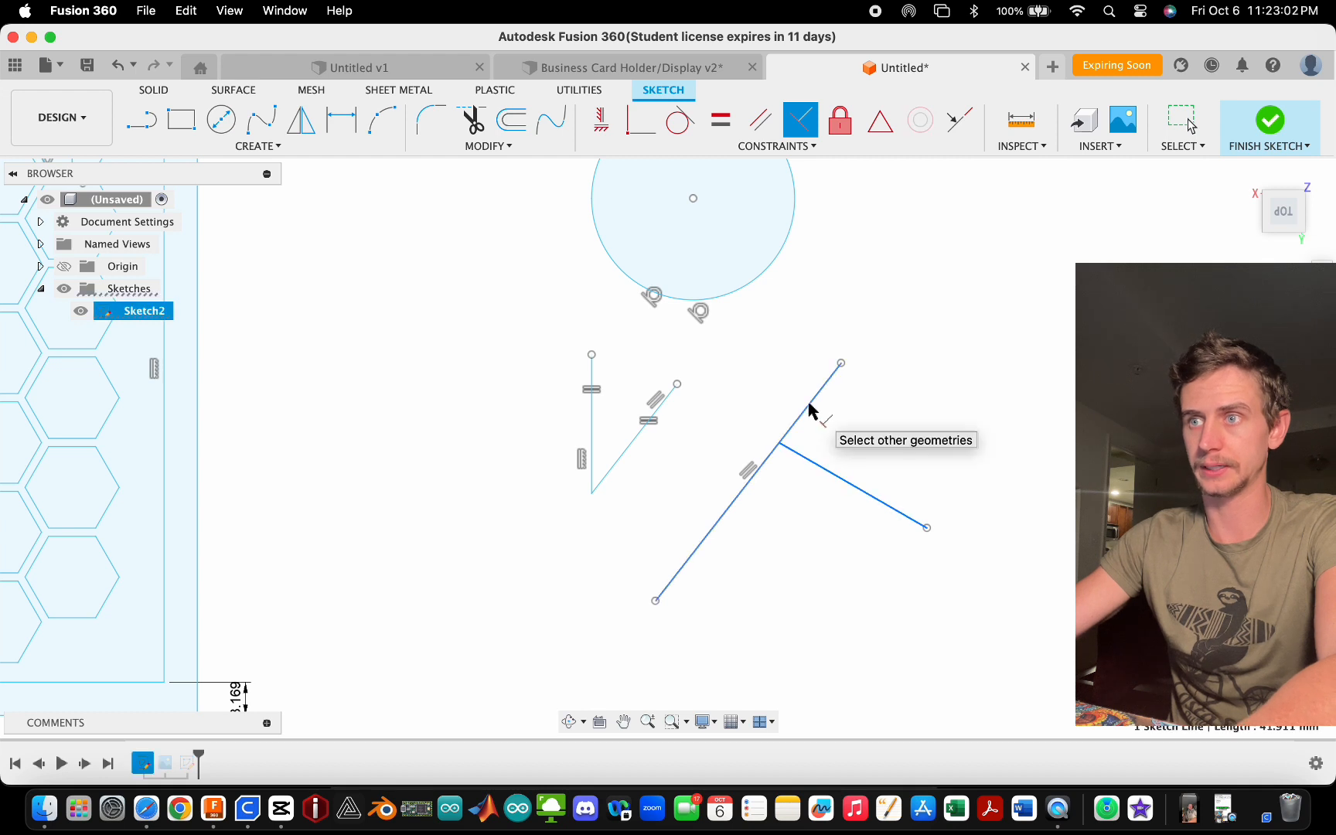
left_click(808, 408)
key("Escape")
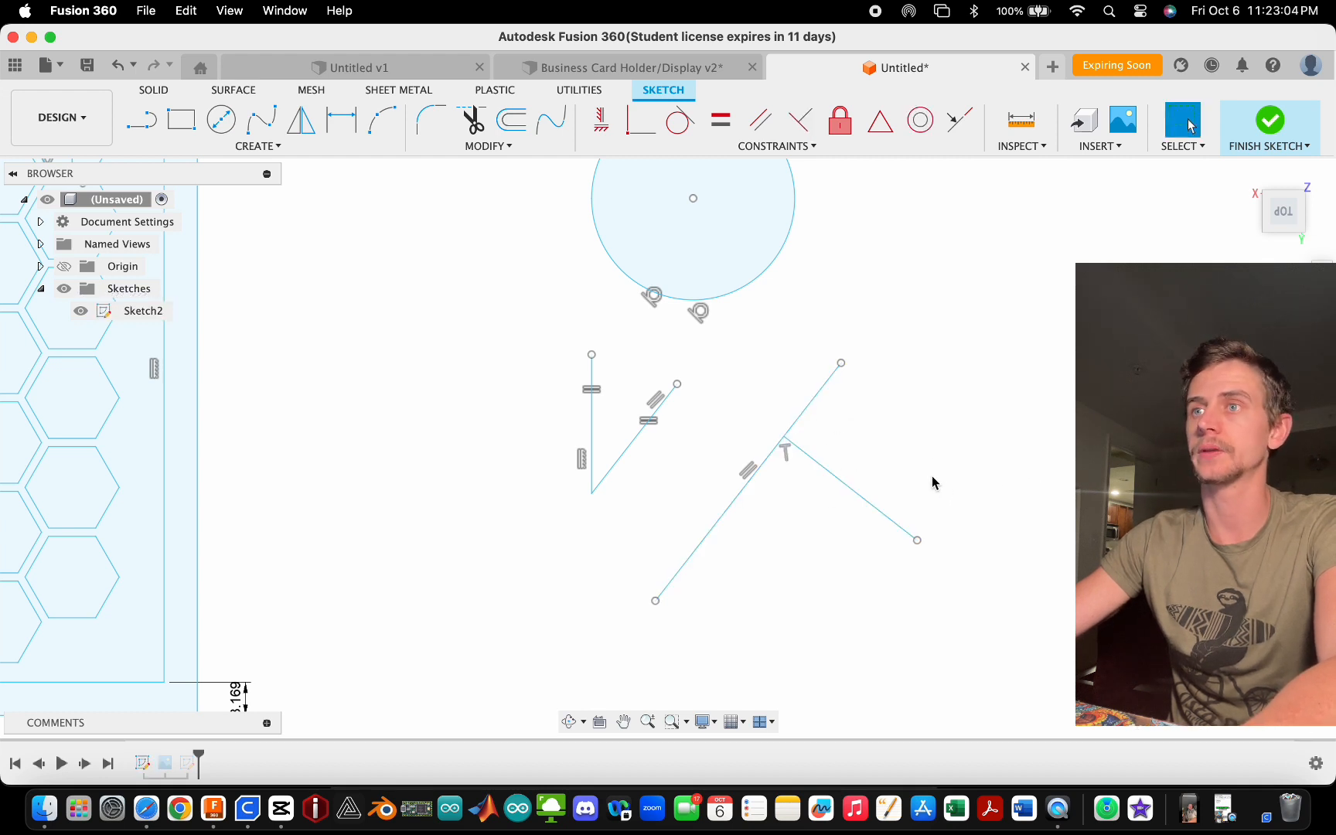
left_click(828, 472)
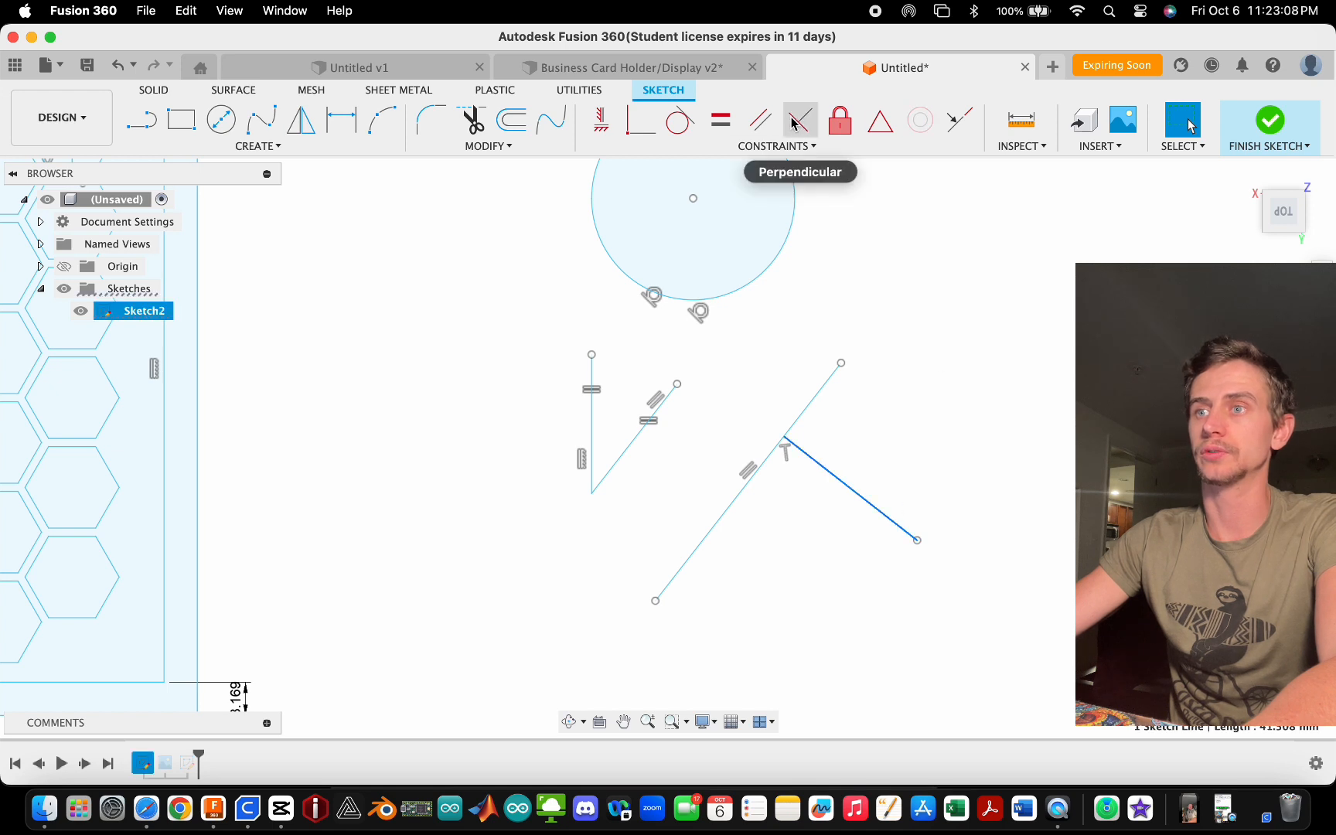
- Fix the perpendicular line, then drag its endpoints and the long line to test the lock
left_click(834, 116)
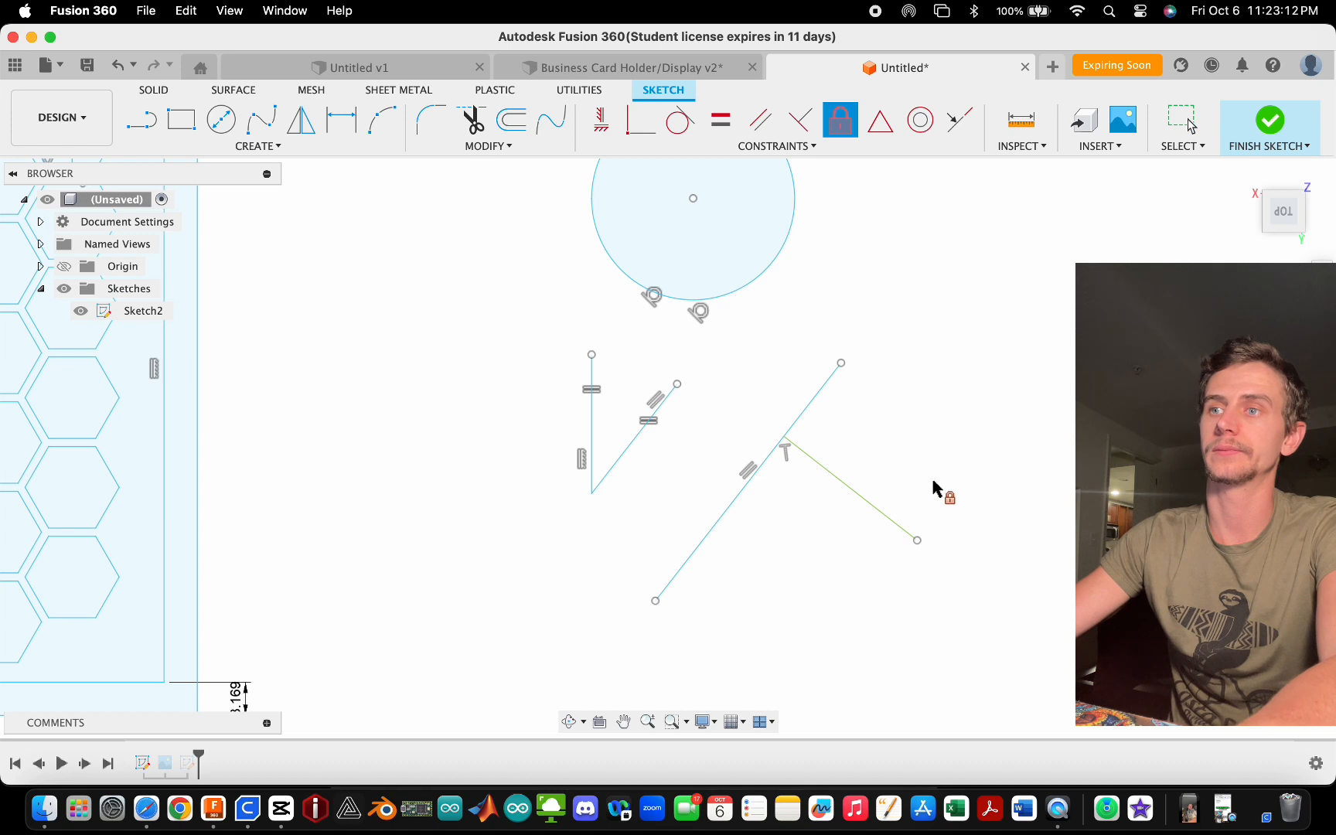
key("Escape")
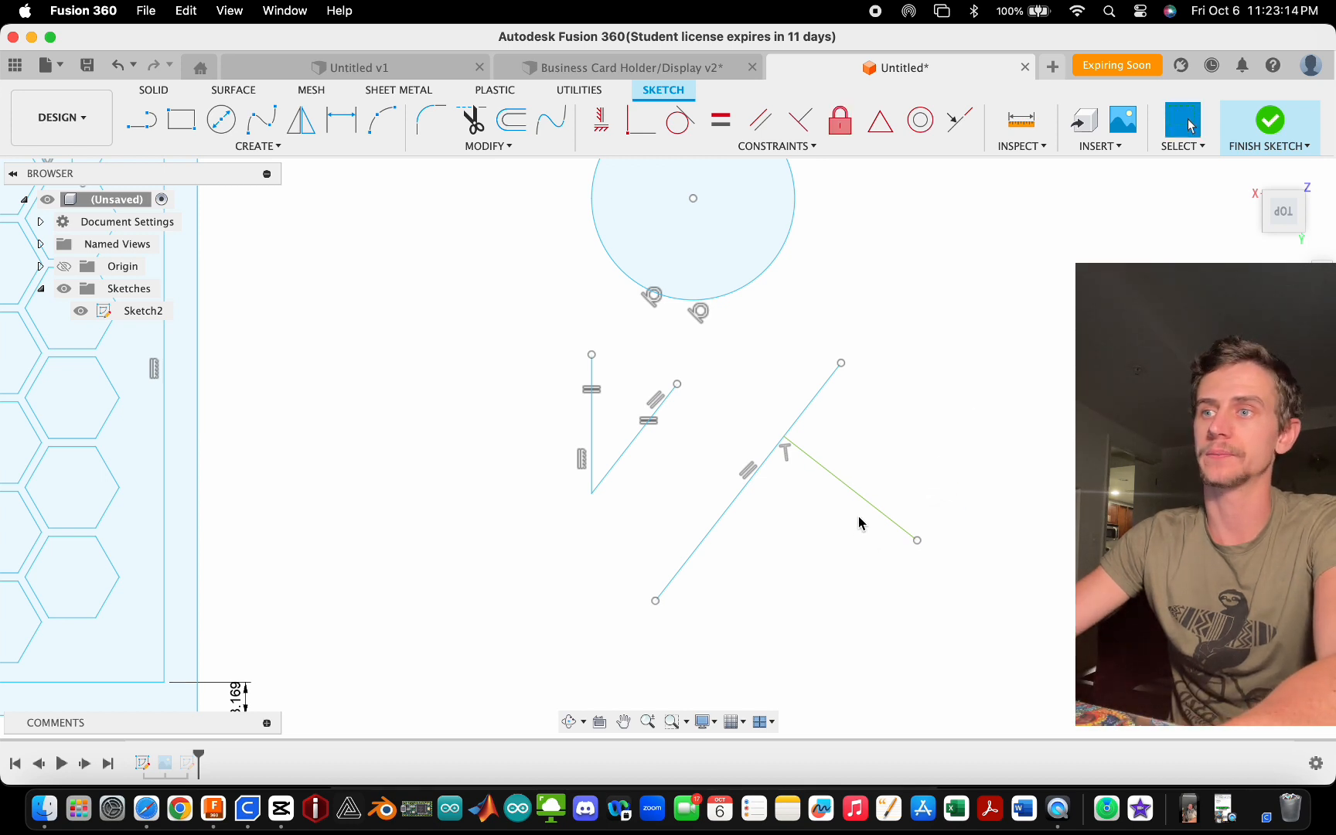
left_click_drag(917, 539, 961, 574)
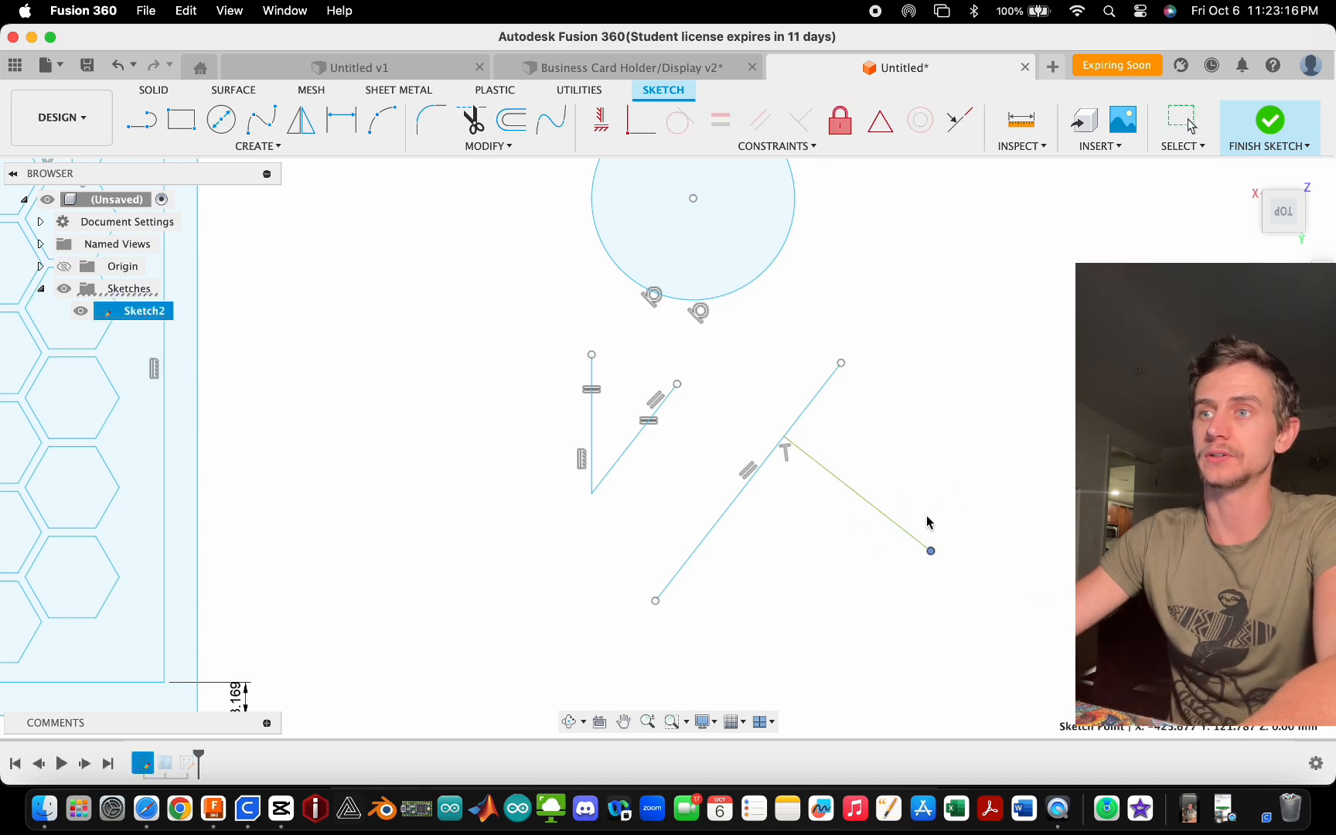
left_click(866, 507)
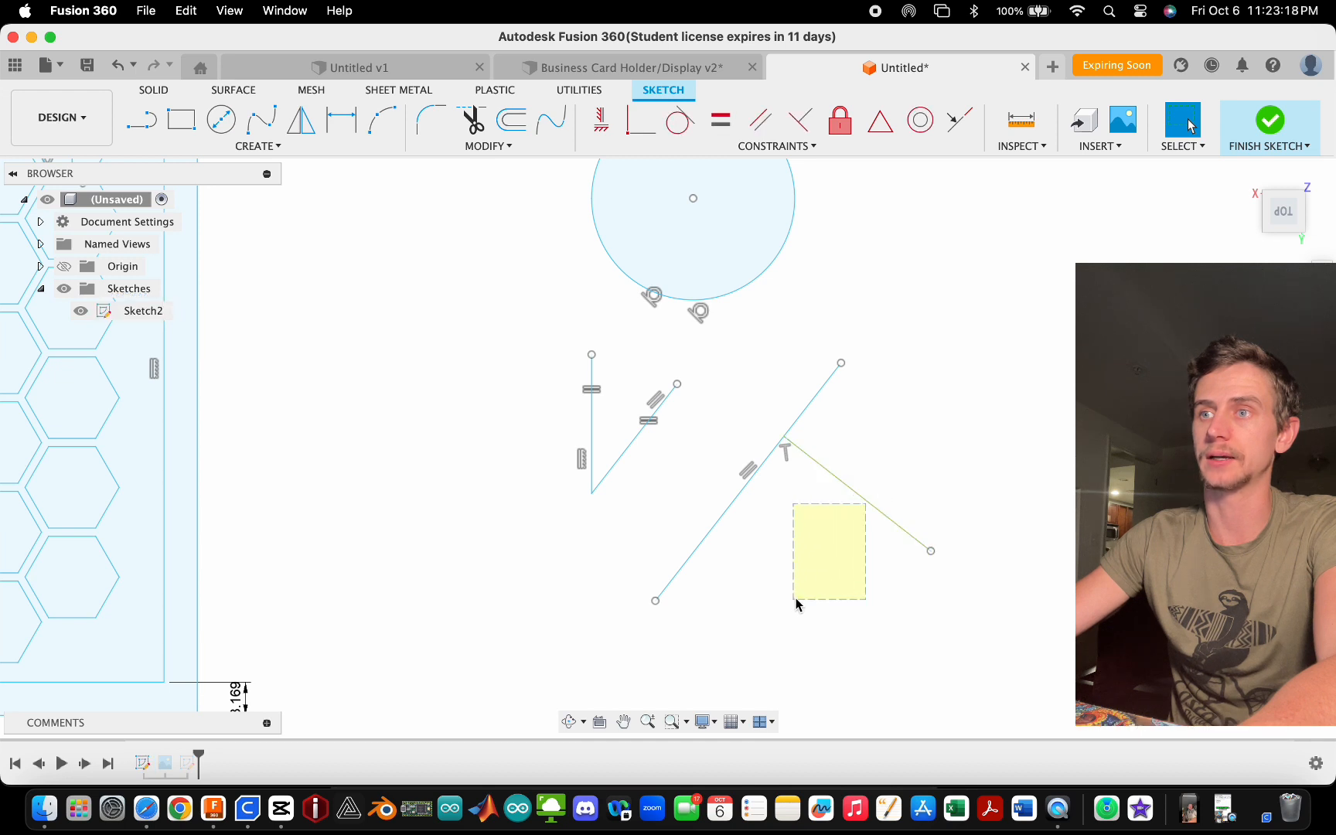
mouse_move(796, 426)
left_mouse_down()
mouse_move(918, 481)
mouse_move(846, 361)
mouse_move(1061, 646)
mouse_move(870, 396)
mouse_move(800, 536)
mouse_move(894, 375)
mouse_move(821, 412)
left_mouse_up()
left_click(856, 497)
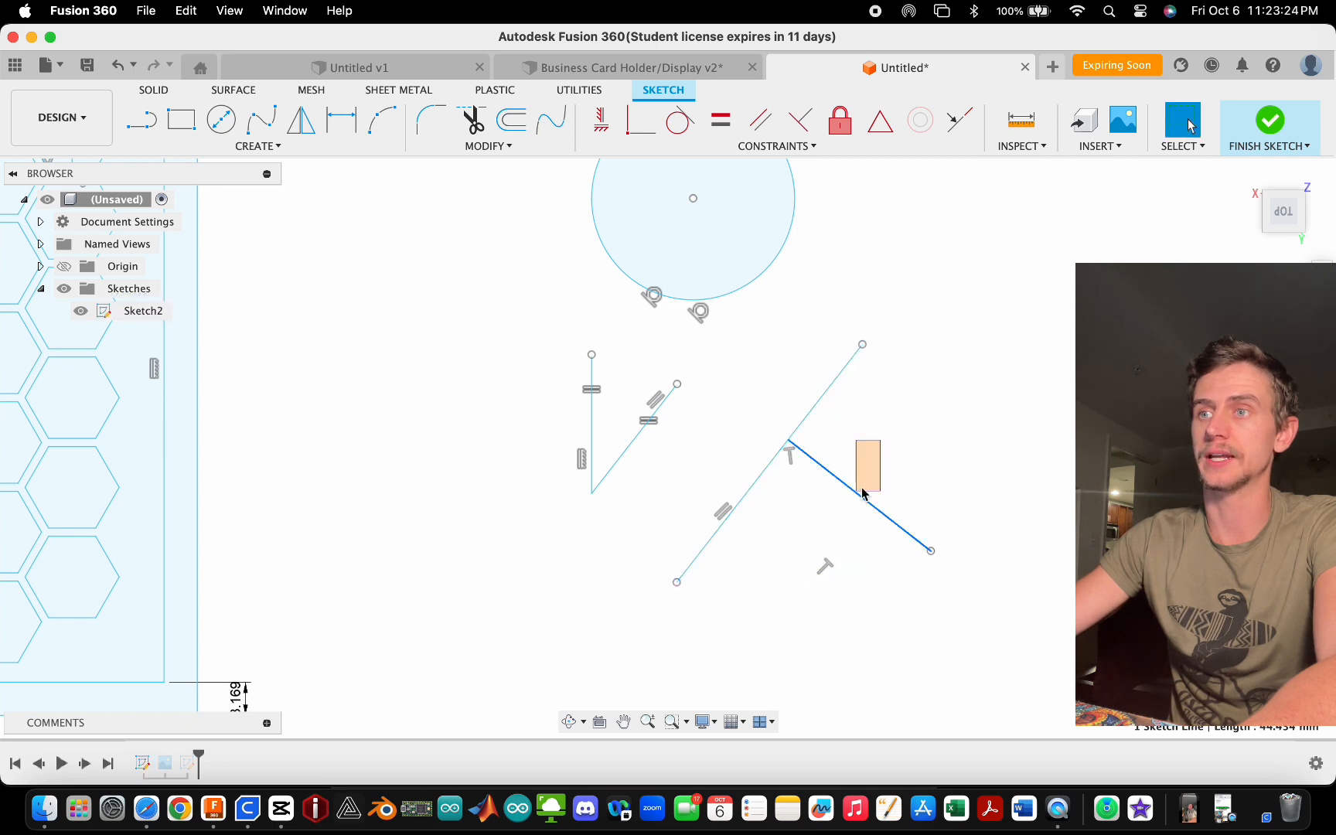
left_click_drag(932, 554, 1121, 695)
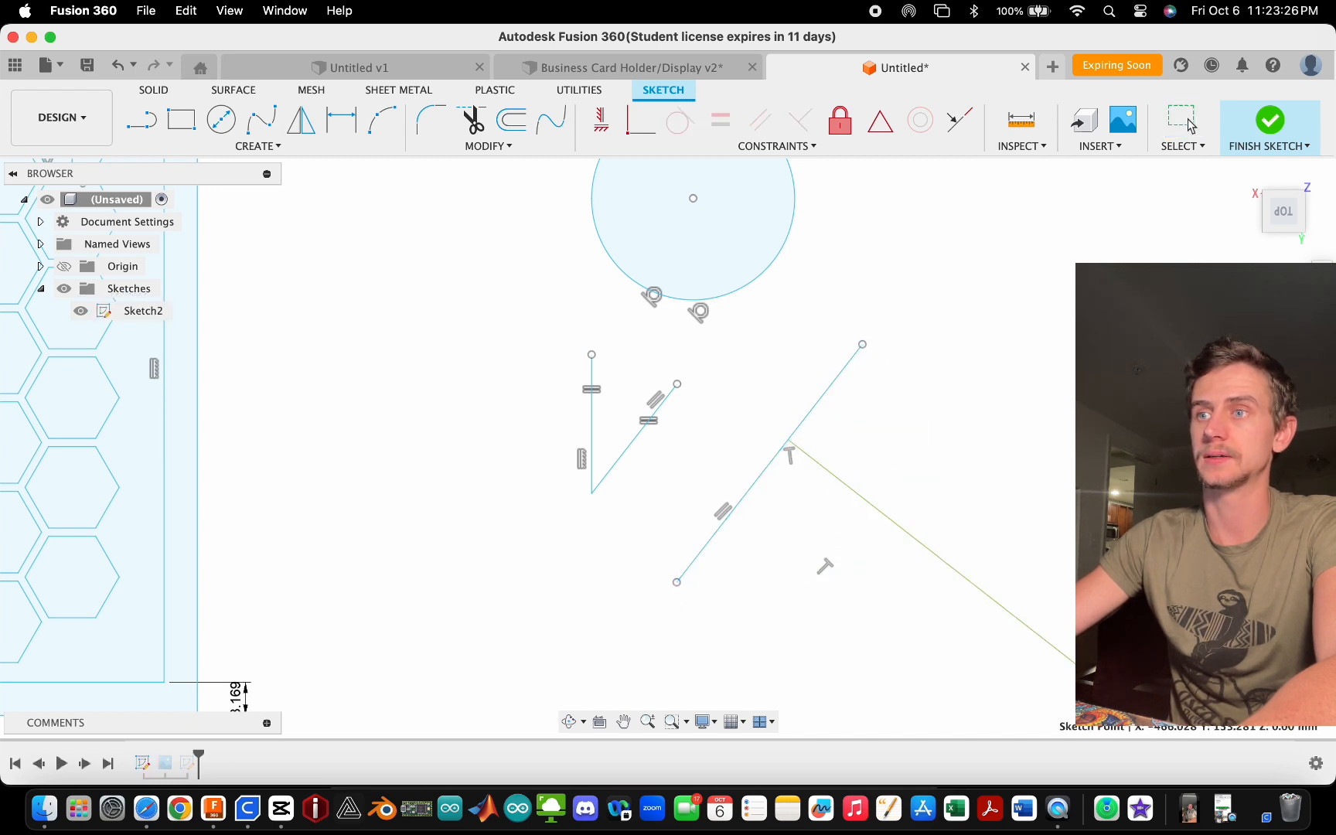
left_click_drag(925, 503, 927, 460)
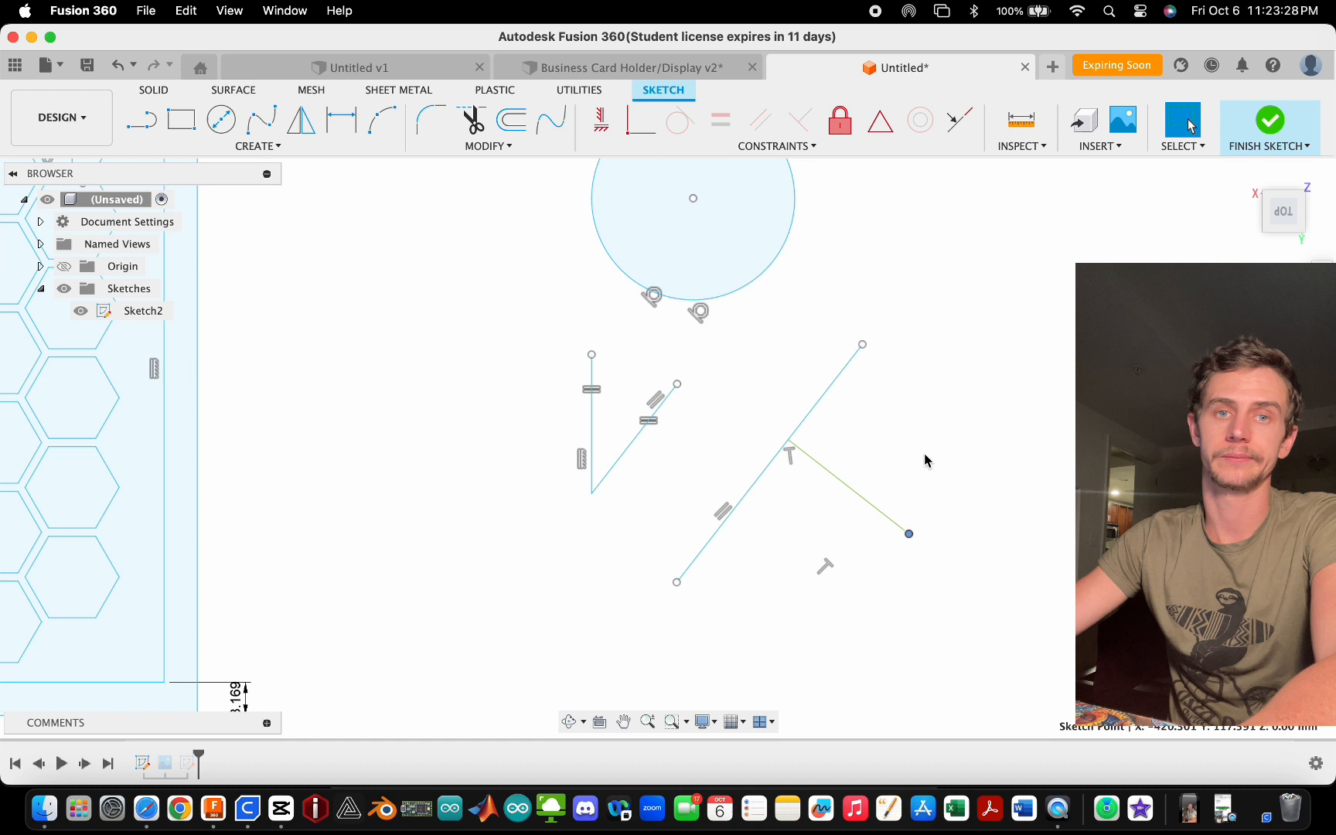
left_click(970, 434)
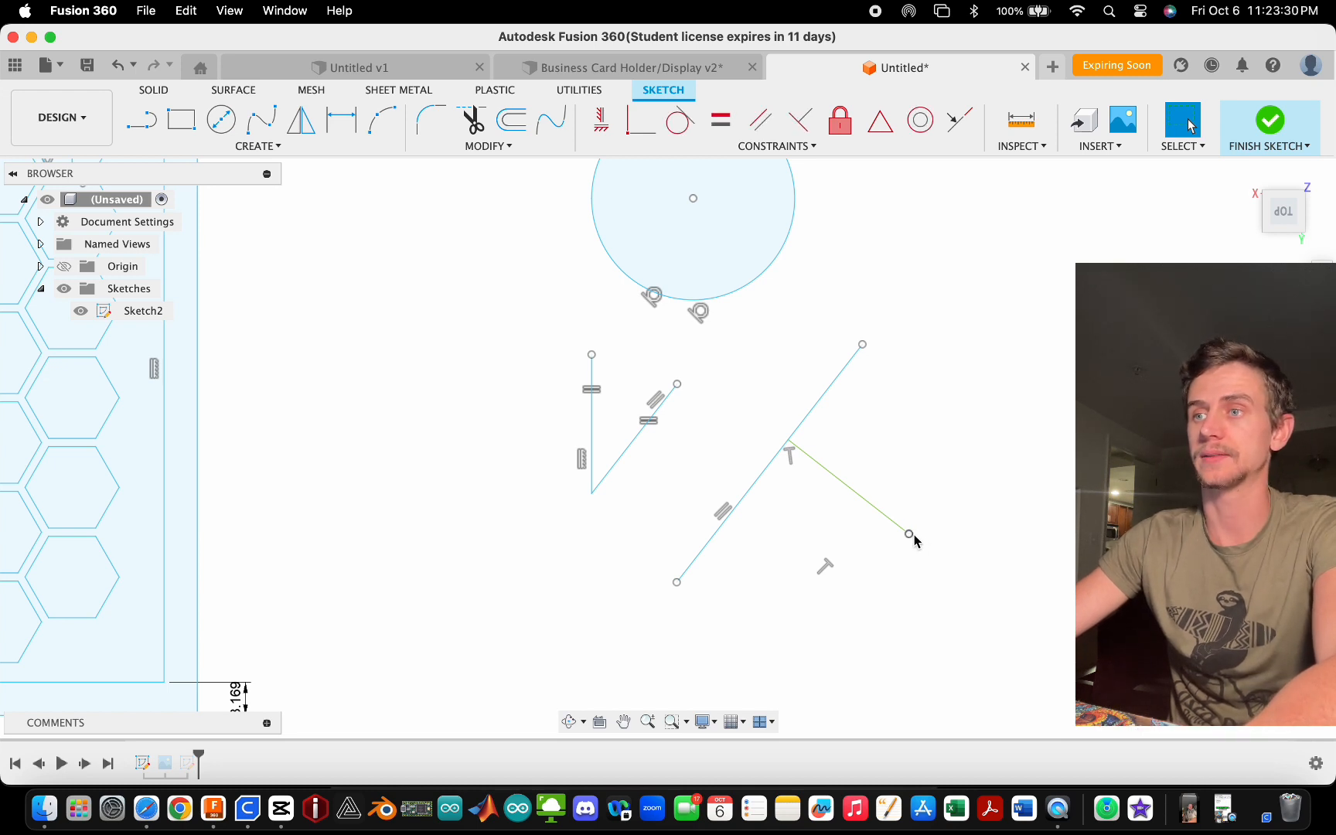
left_click_drag(909, 534, 992, 597)
- Dimension the green perpendicular line at 36.801 and drag the line pair to test it
key("d")
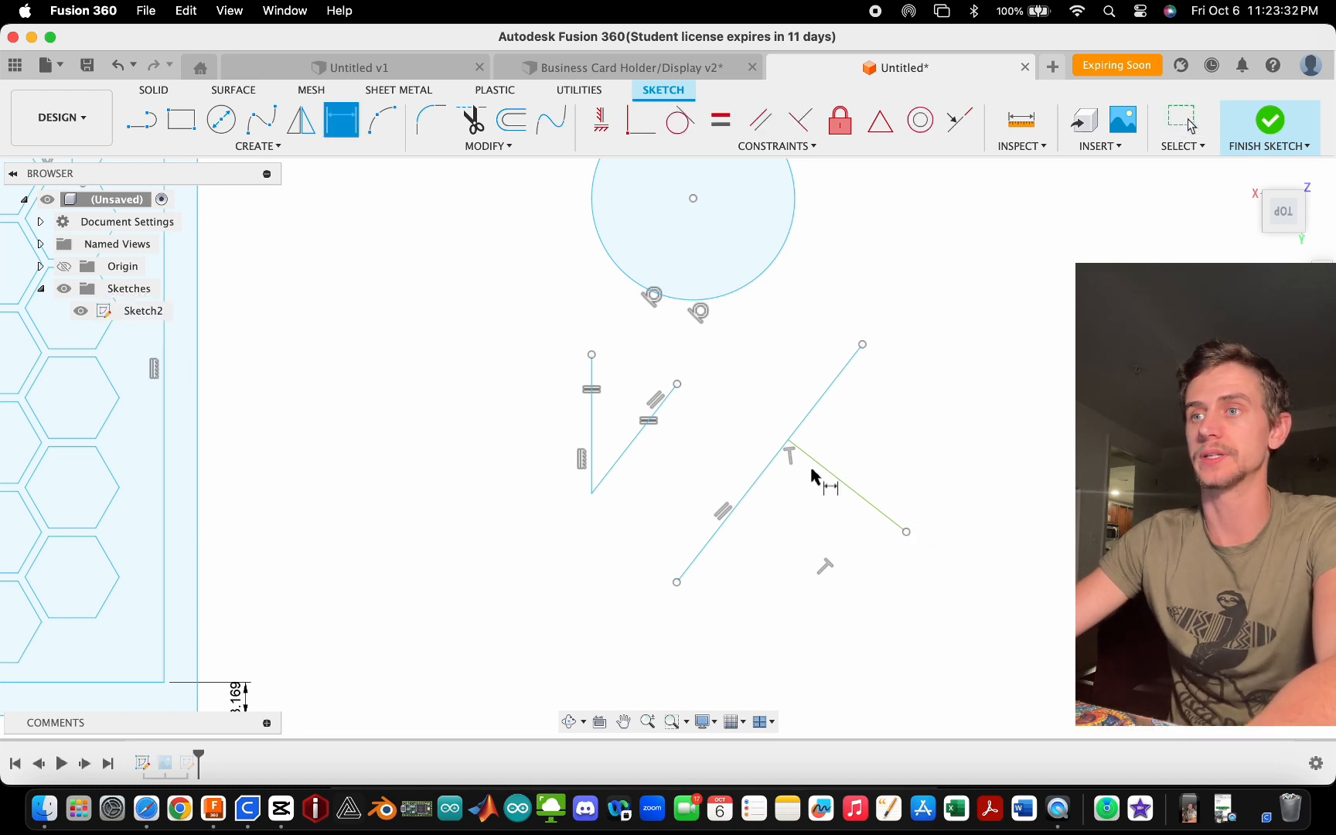
left_click(859, 494)
left_click(866, 465)
key("Return")
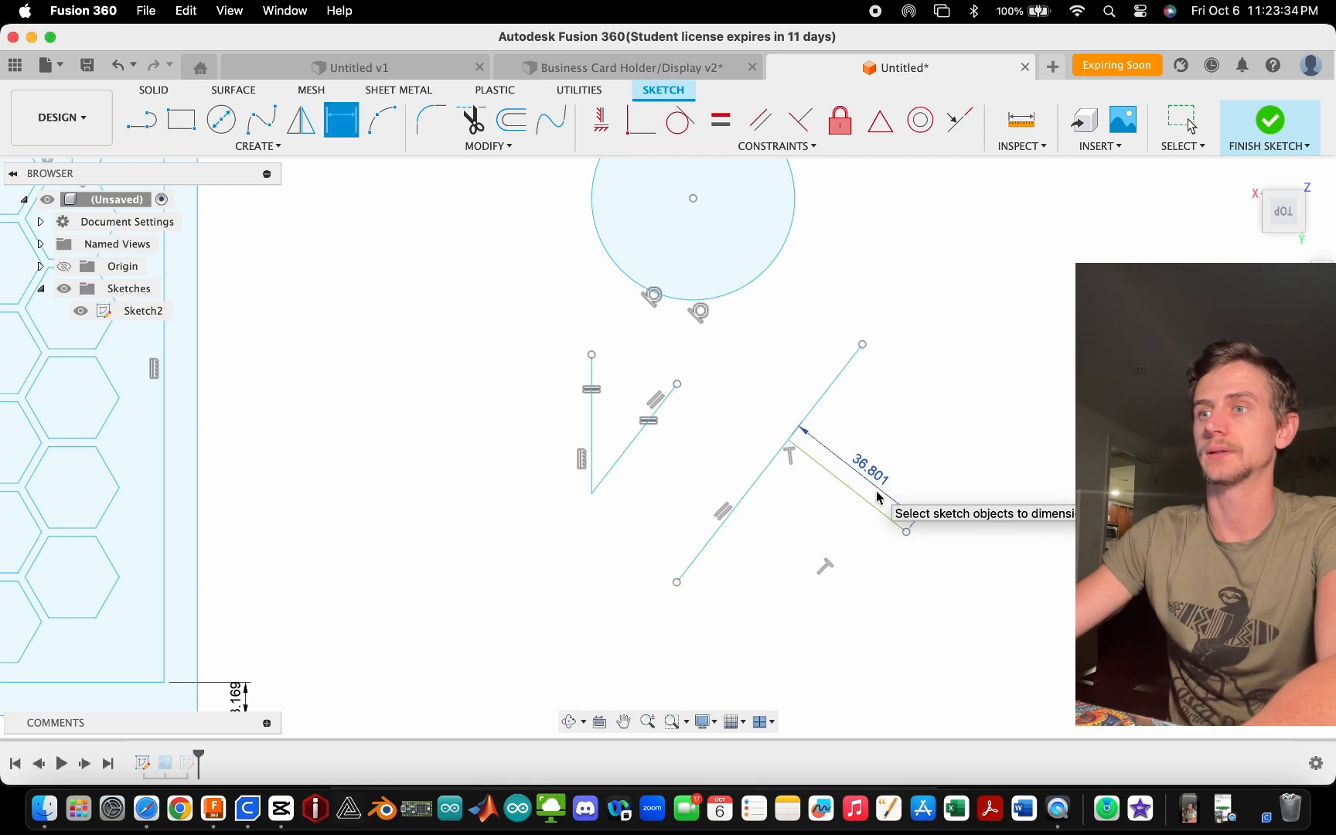
key("Escape")
left_click_drag(906, 532, 941, 482)
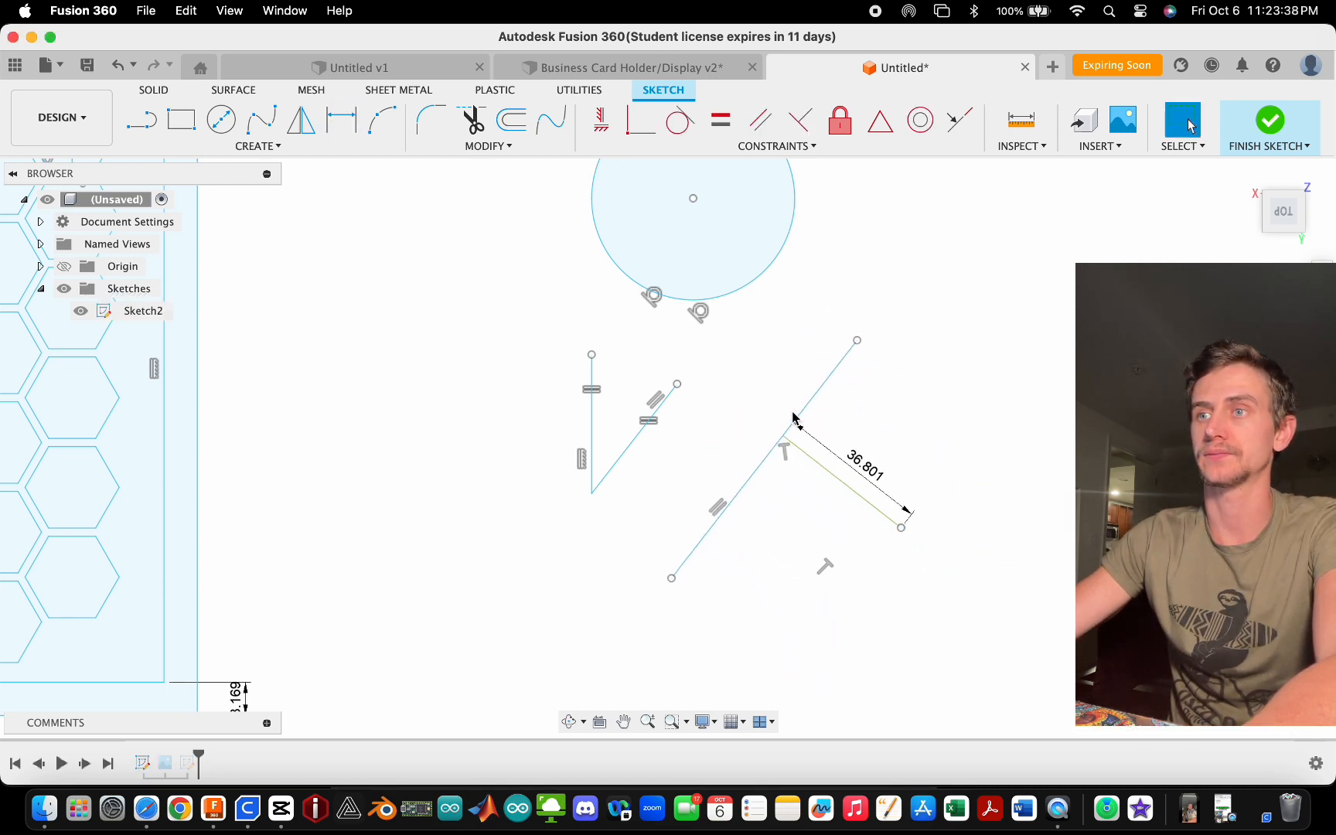
mouse_move(794, 418)
left_mouse_down()
mouse_move(868, 435)
mouse_move(829, 376)
mouse_move(785, 482)
mouse_move(814, 439)
left_mouse_up()
left_click(942, 426)
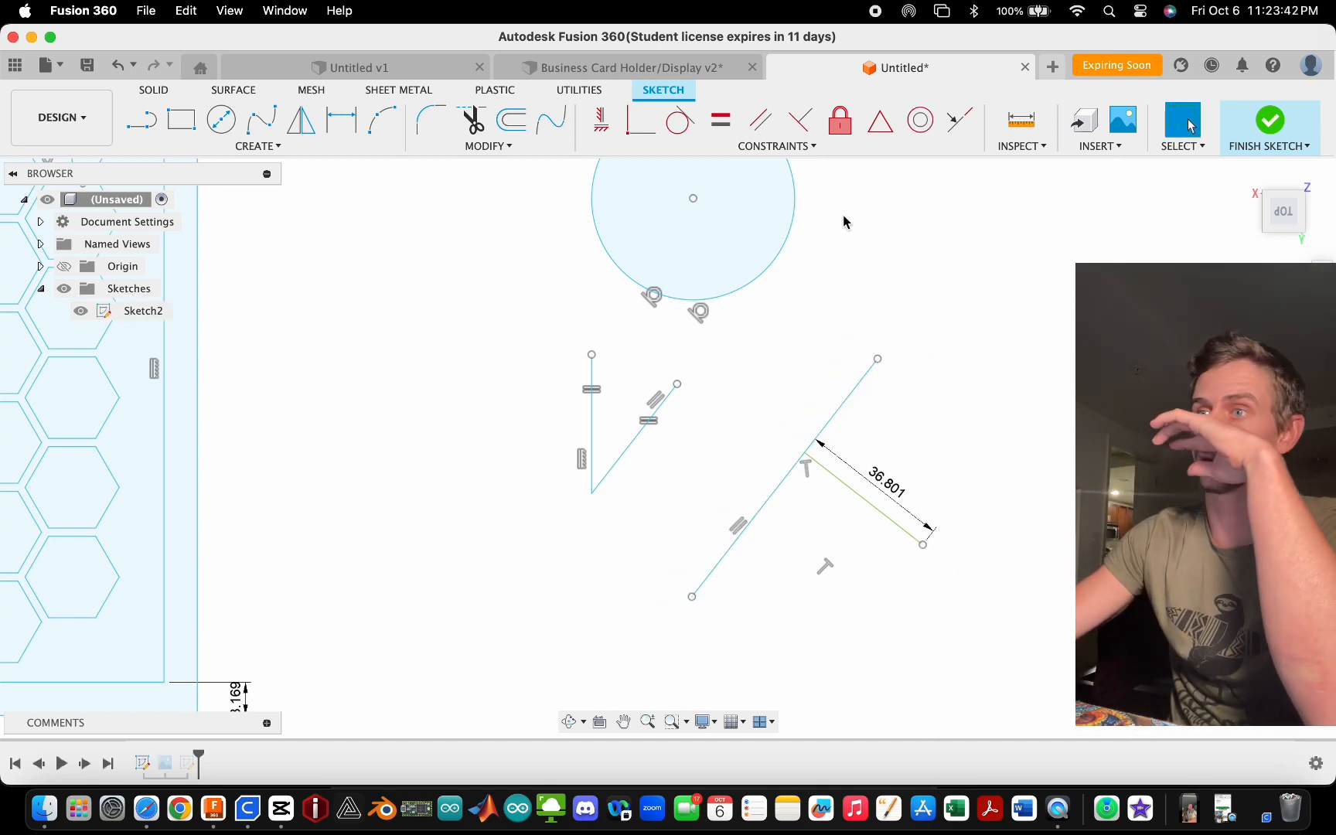
- Attach the short line's end to the long line's midpoint, then drag the long line's top end to test
left_click(880, 120)
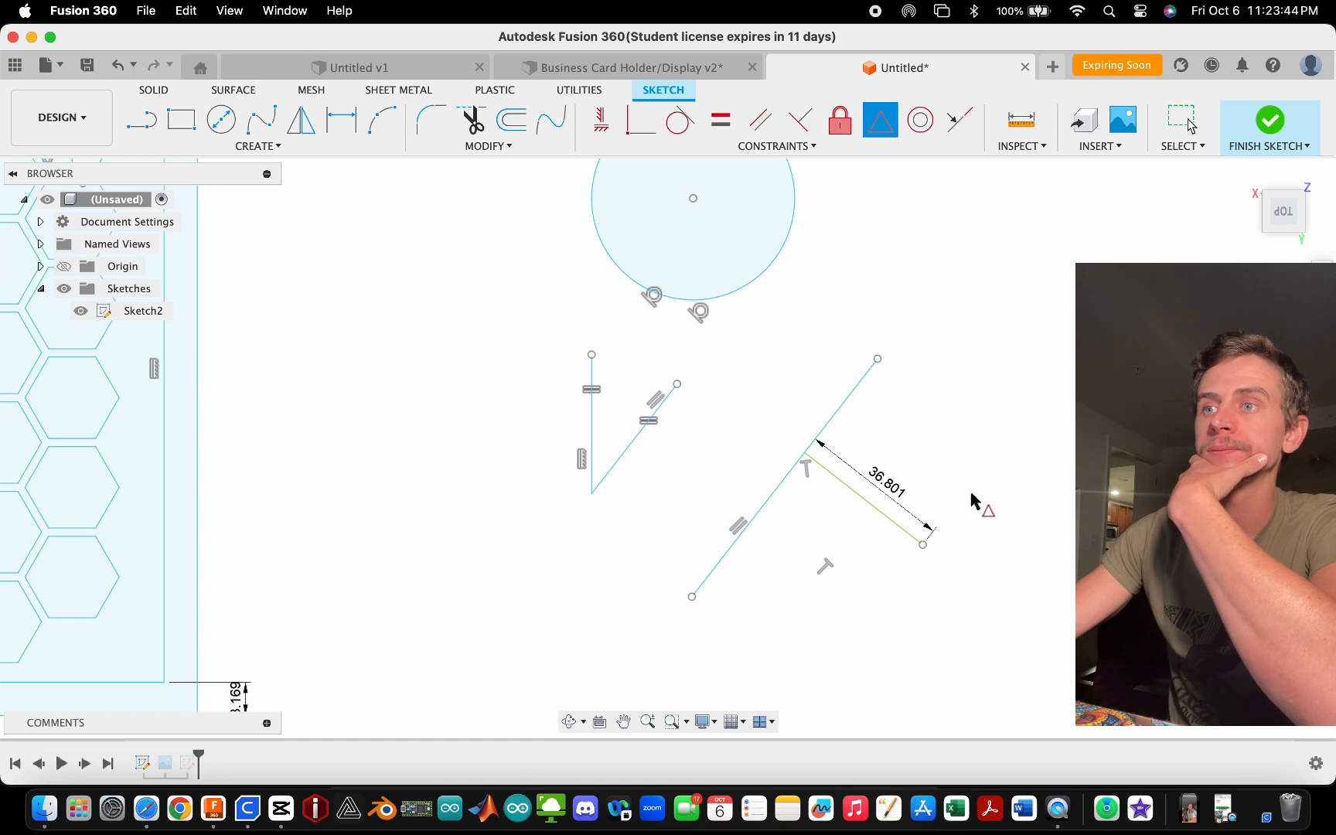
left_click(836, 419)
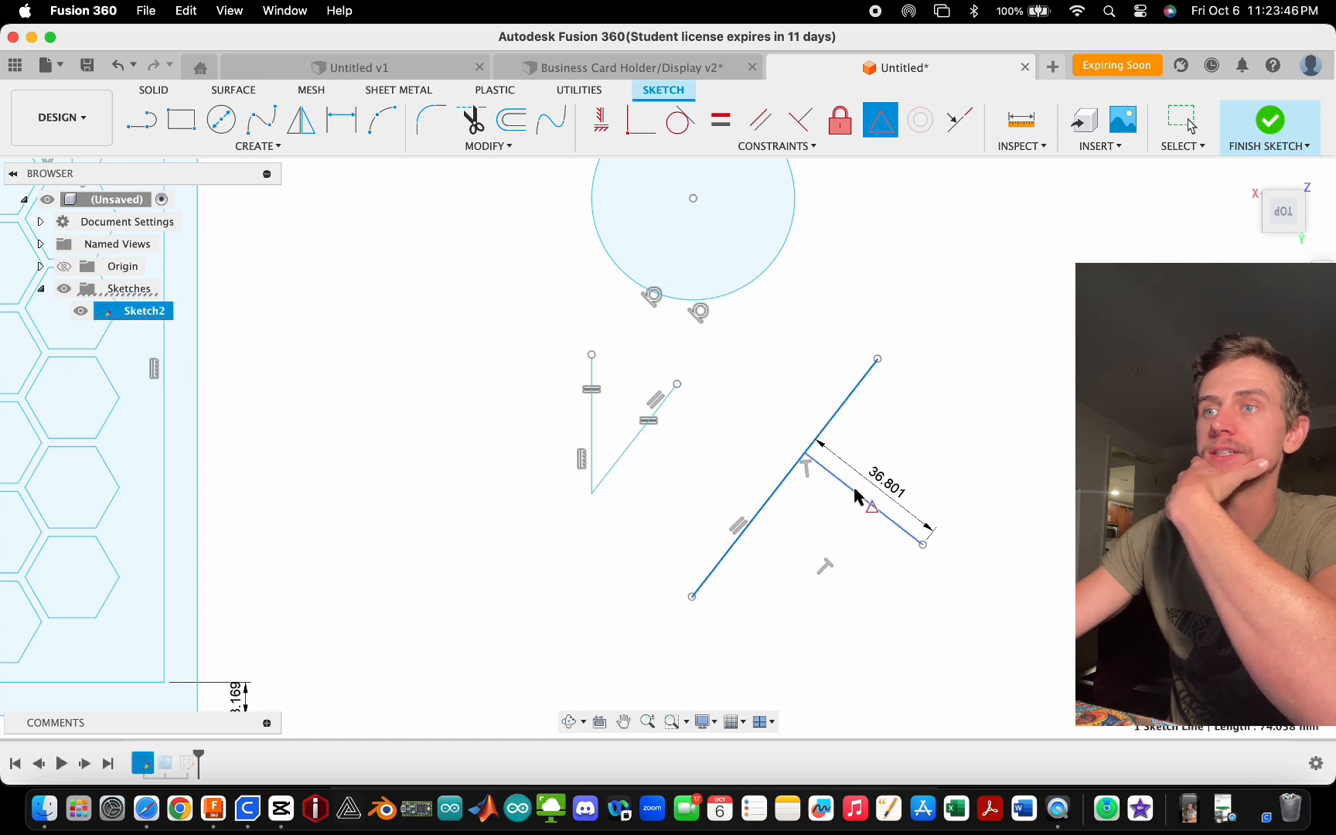
left_click(807, 459)
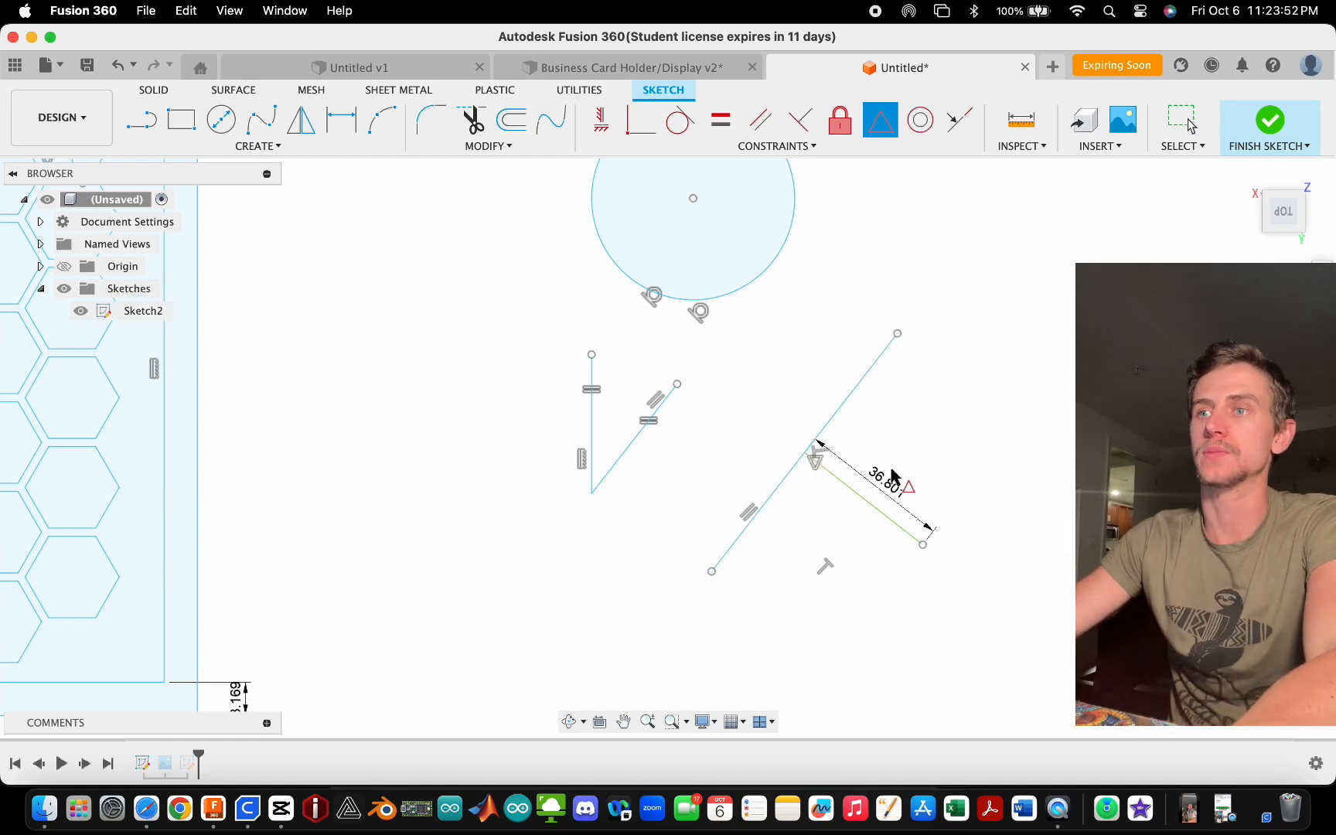
key("Escape")
scroll(835, 464, "up", 5)
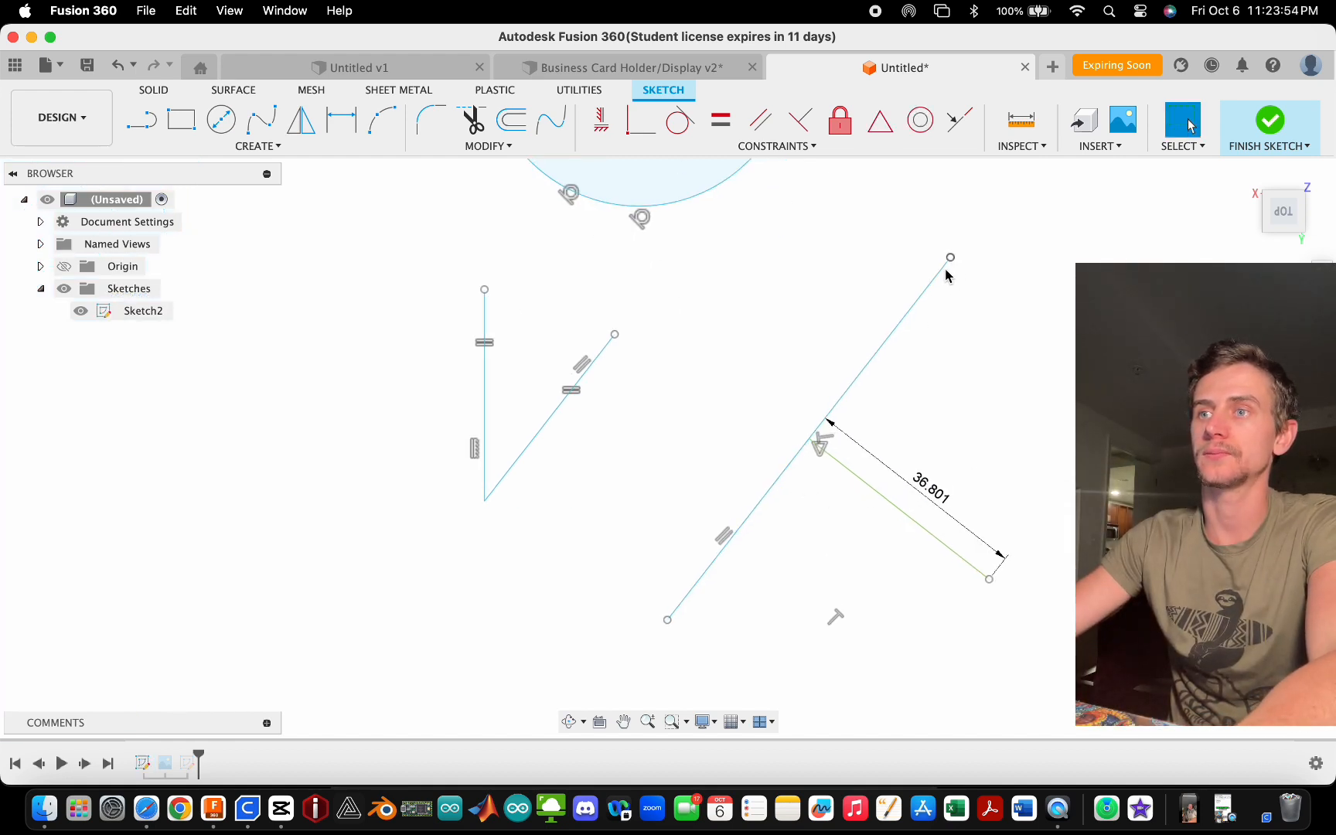
mouse_move(950, 260)
left_mouse_down()
mouse_move(841, 381)
mouse_move(787, 348)
mouse_move(862, 232)
mouse_move(920, 258)
mouse_move(840, 361)
mouse_move(901, 261)
mouse_move(810, 359)
mouse_move(931, 182)
mouse_move(802, 380)
mouse_move(940, 246)
mouse_move(847, 398)
mouse_move(912, 250)
mouse_move(902, 274)
left_mouse_up()
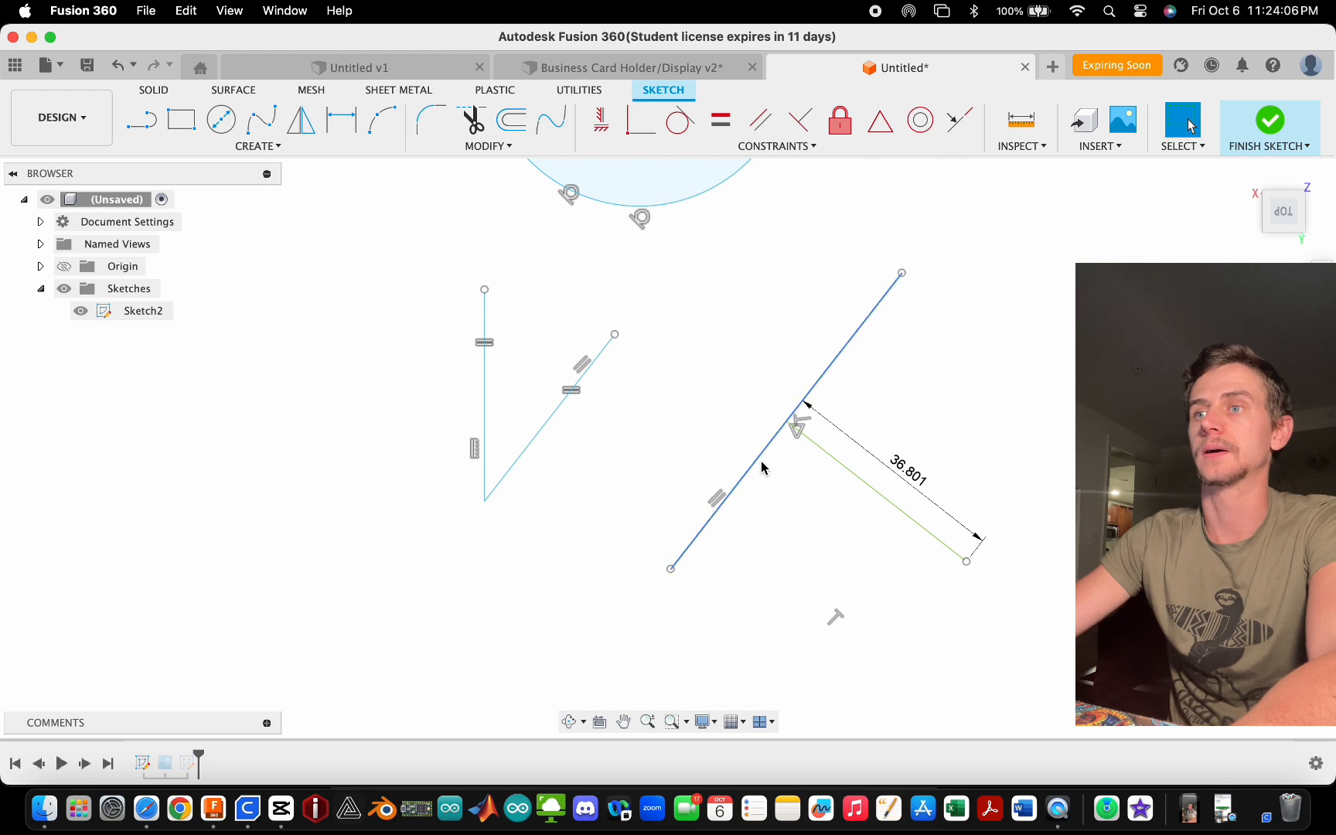
scroll(769, 484, "down", 3)
scroll(703, 283, "up", 3)
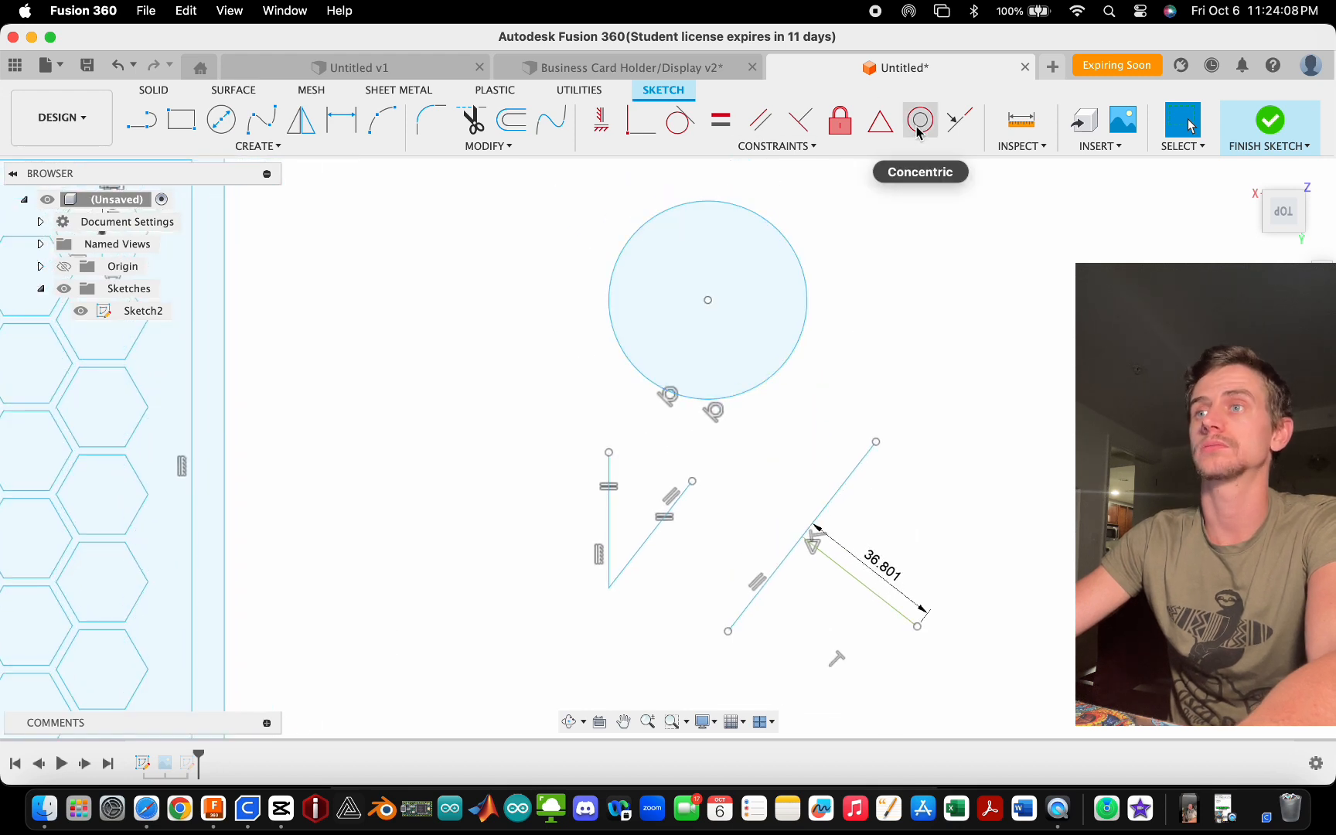
- Draw a small circle at the large circle's centre, then shrink it
left_click(920, 122)
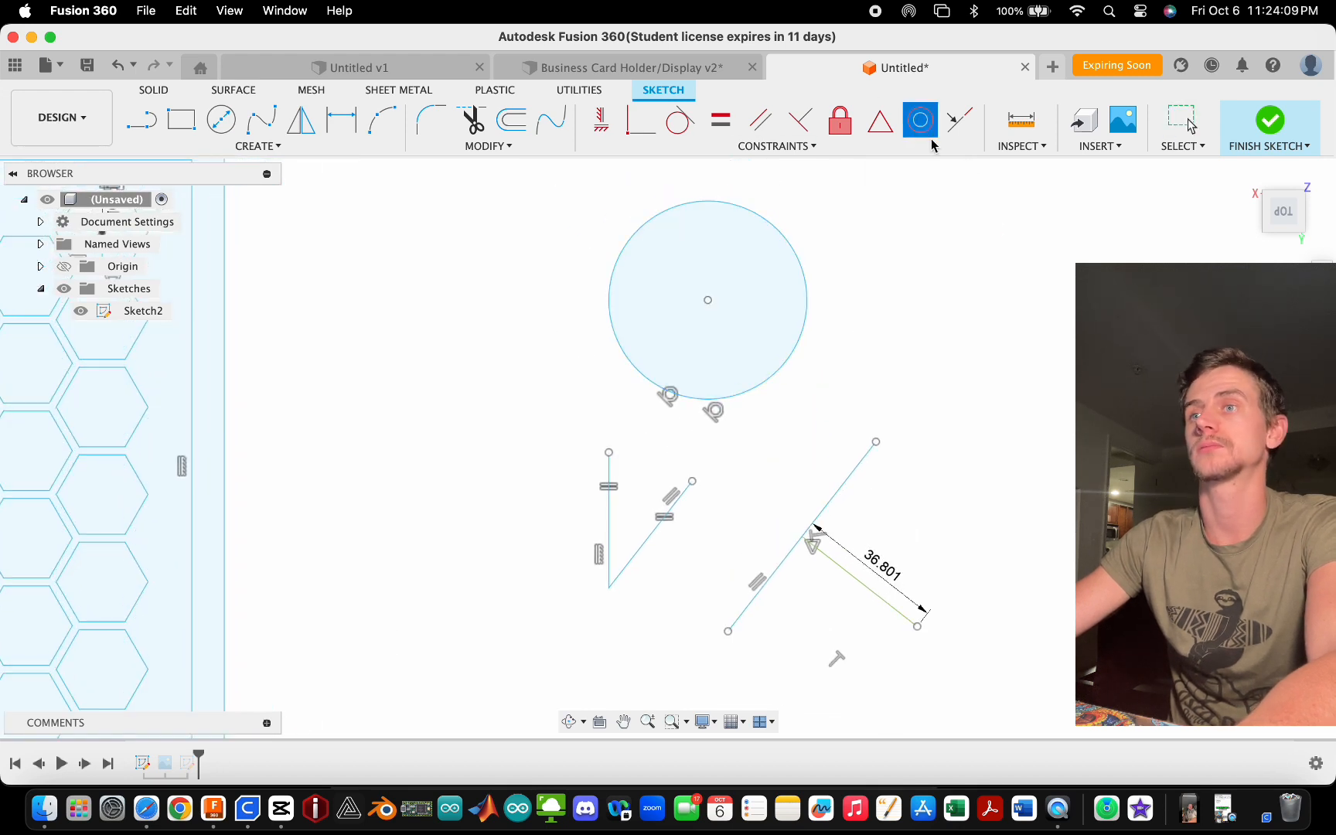
key("Escape")
left_click(739, 289)
key("c")
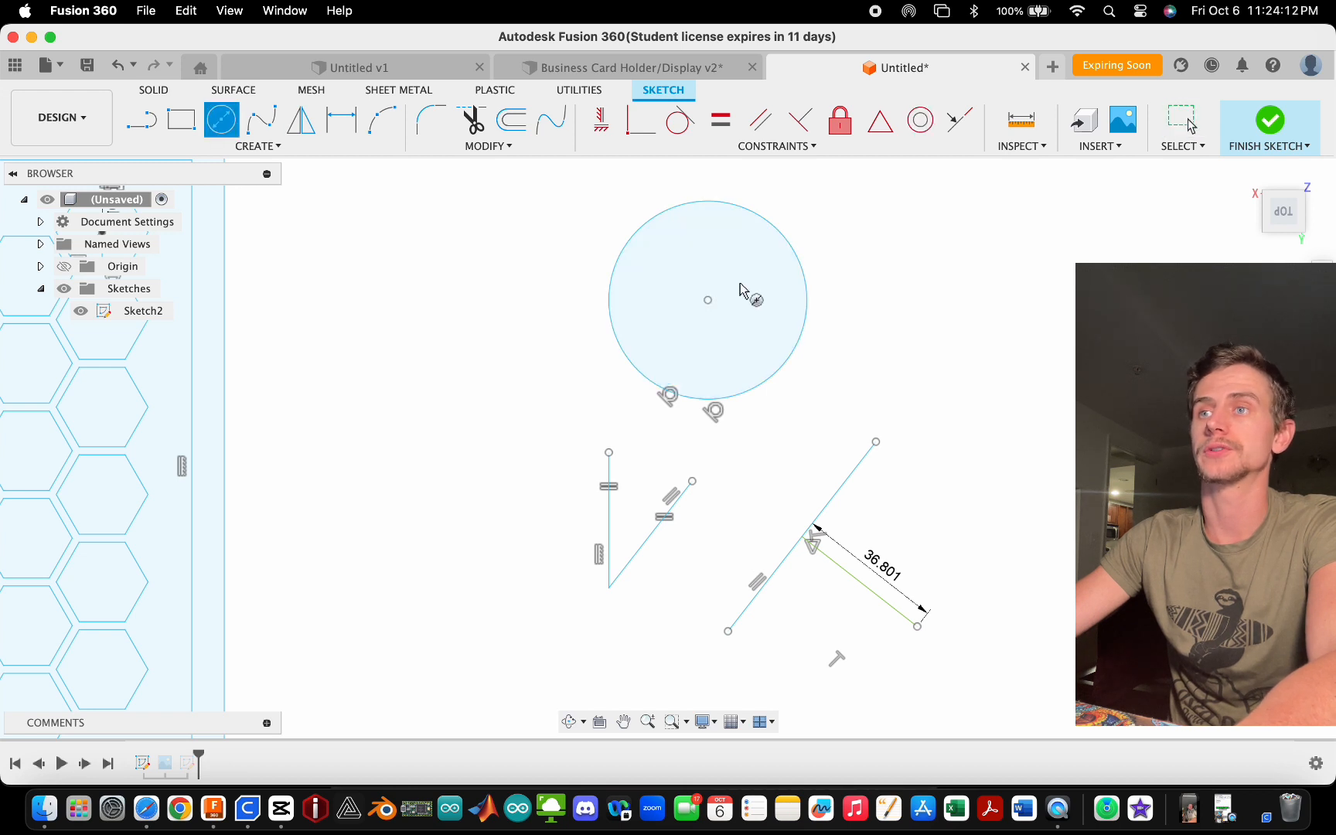
left_click(708, 299)
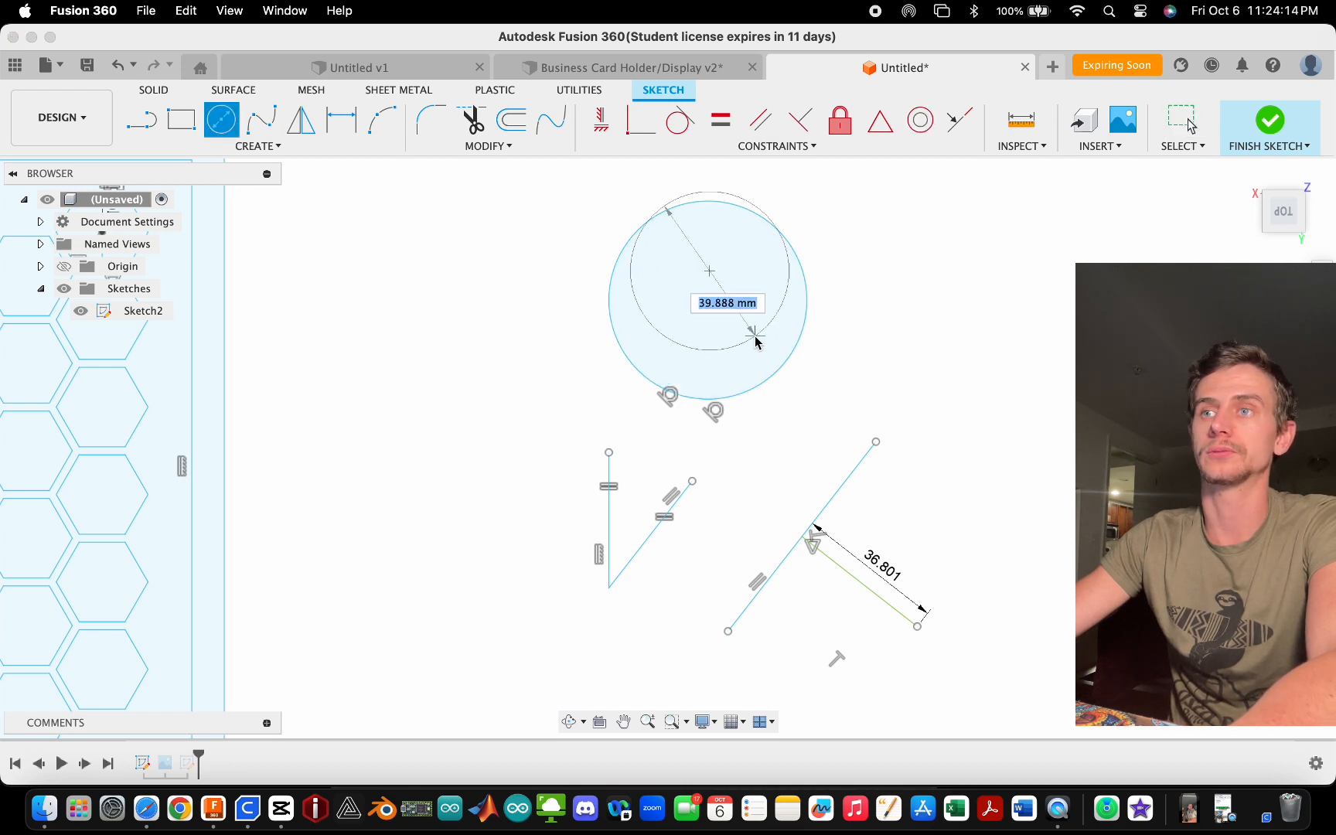
left_click(754, 340)
key("Escape")
left_click_drag(755, 340, 744, 313)
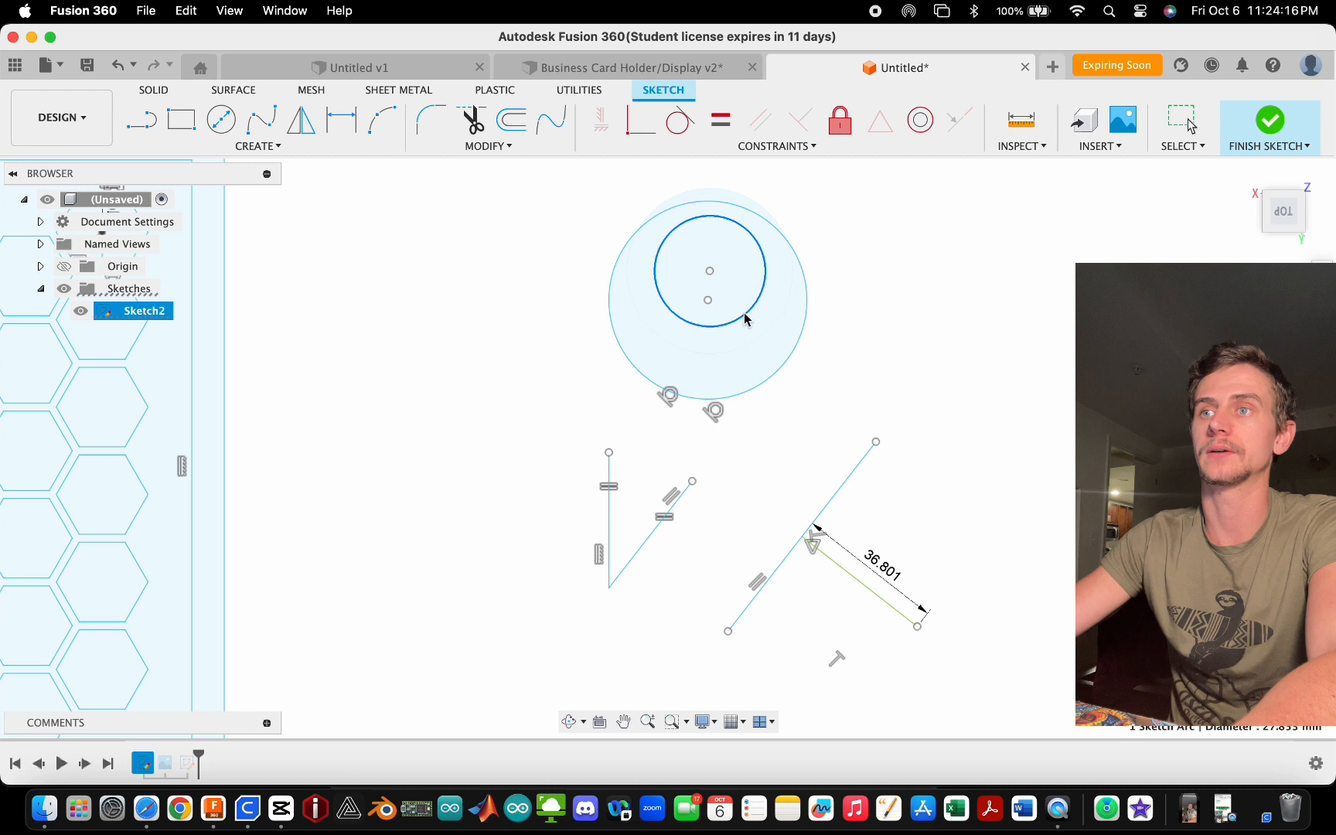
left_click(841, 242)
- Move the inner circle off centre, shift the circles up-right, then delete the inner circle
scroll(693, 263, "up", 3)
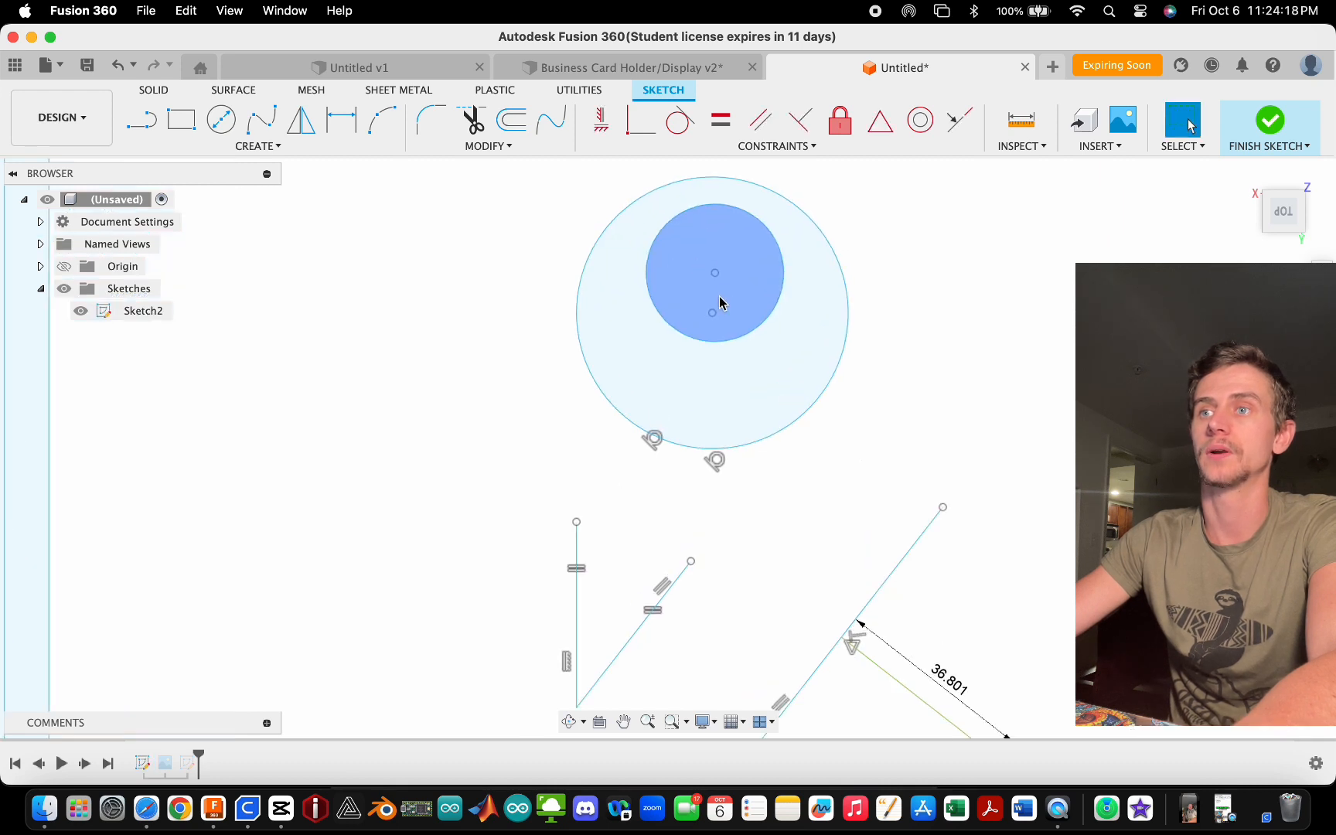
left_click_drag(714, 273, 713, 313)
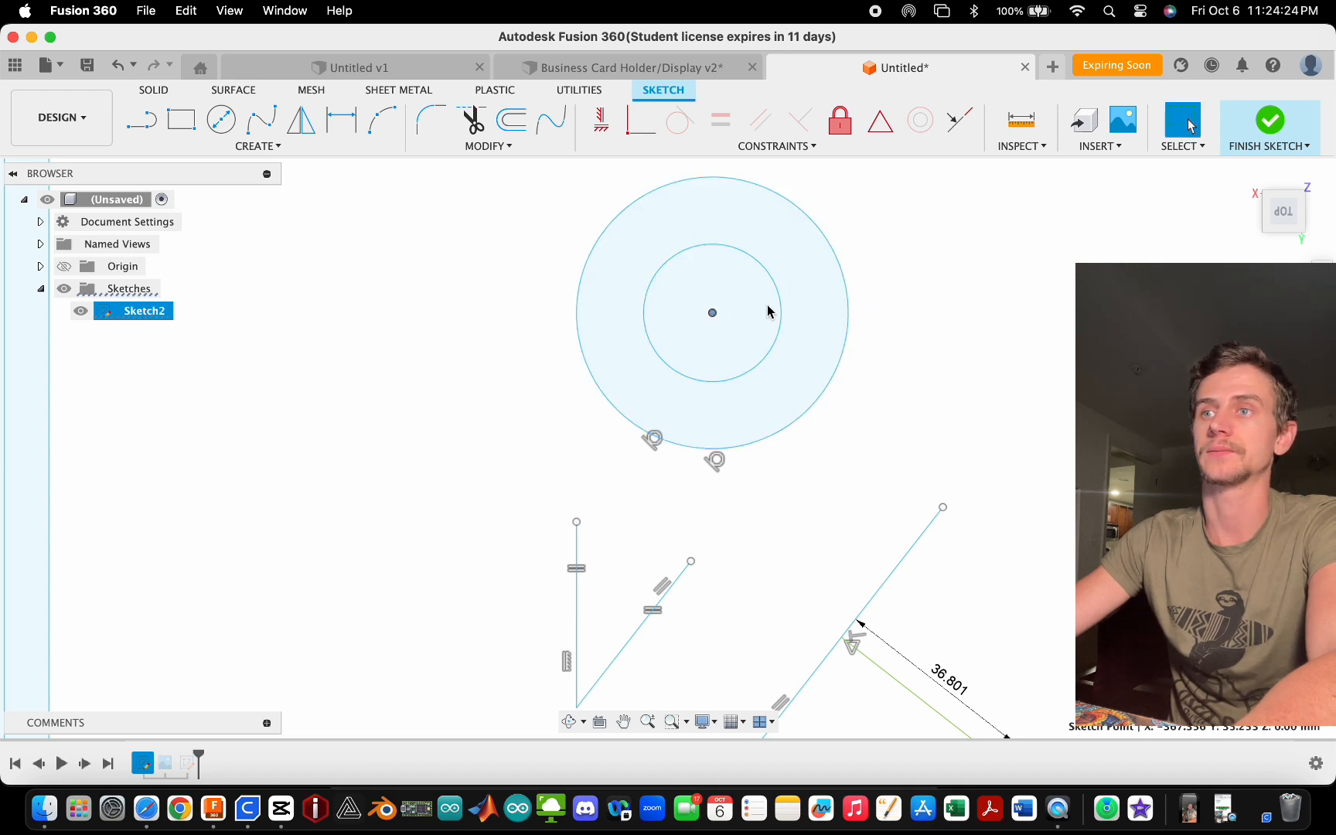
mouse_move(697, 321)
left_mouse_down()
mouse_move(742, 309)
mouse_move(706, 318)
left_mouse_up()
left_click(783, 284)
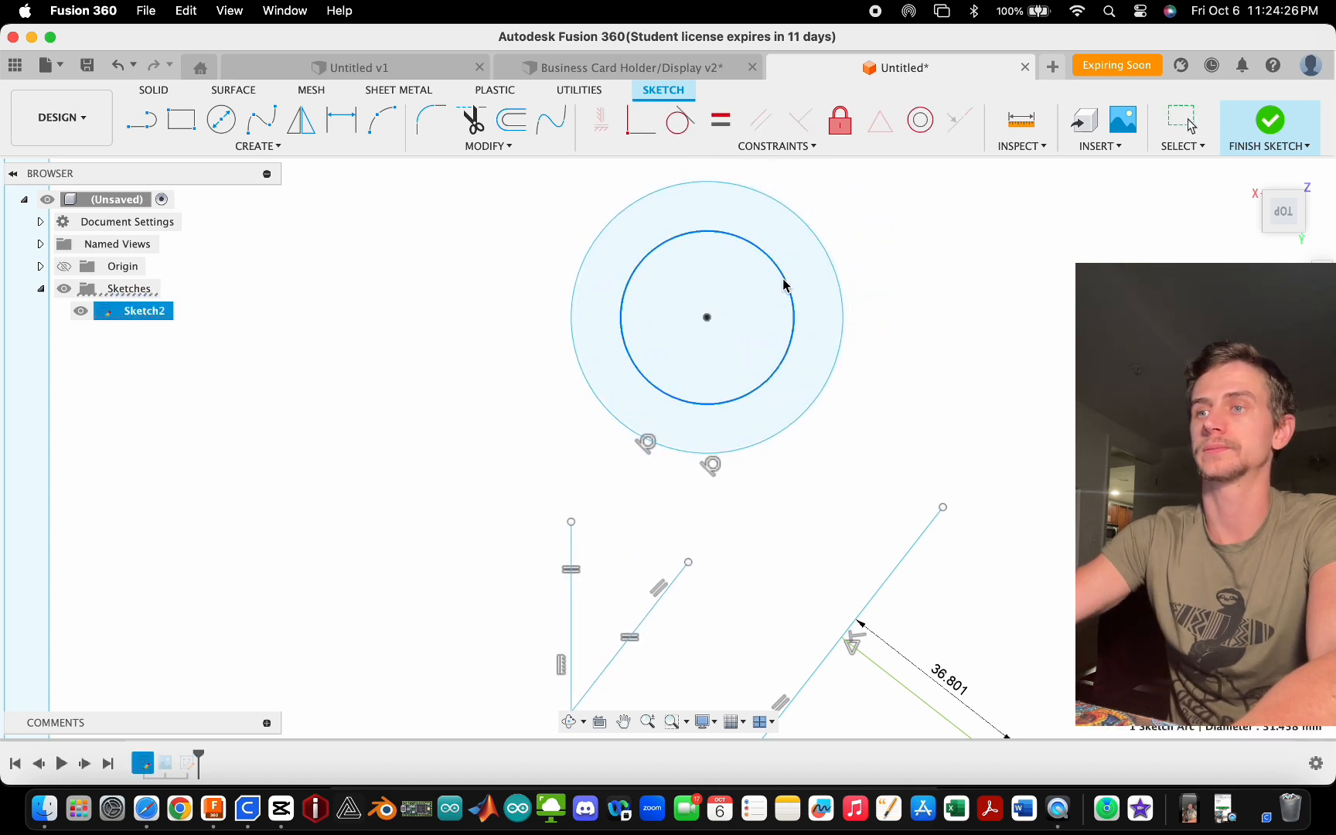
key("Delete")
- Draw a new small off-centre circle and make it concentric with the large circle
key("c")
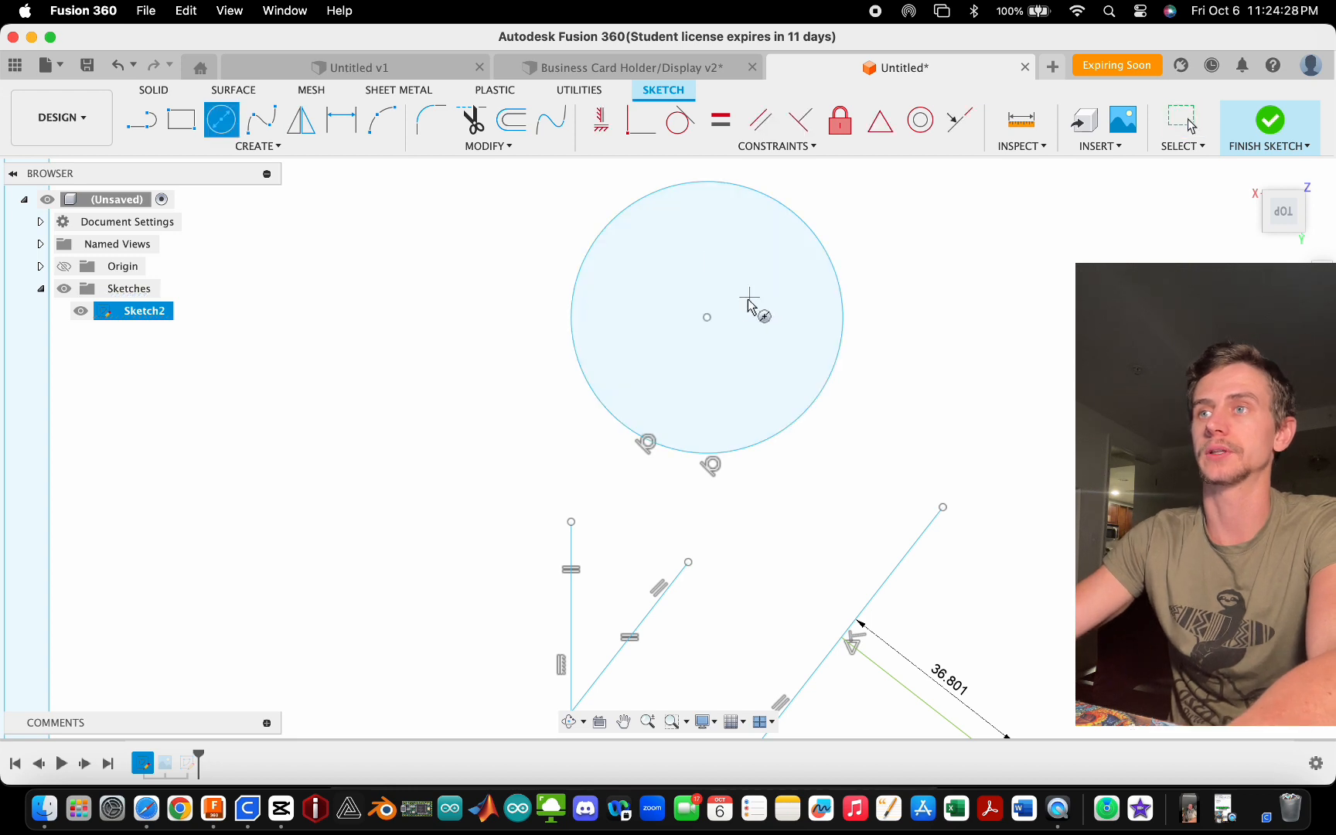
left_click(749, 297)
left_click(749, 348)
key("Escape")
left_click(912, 127)
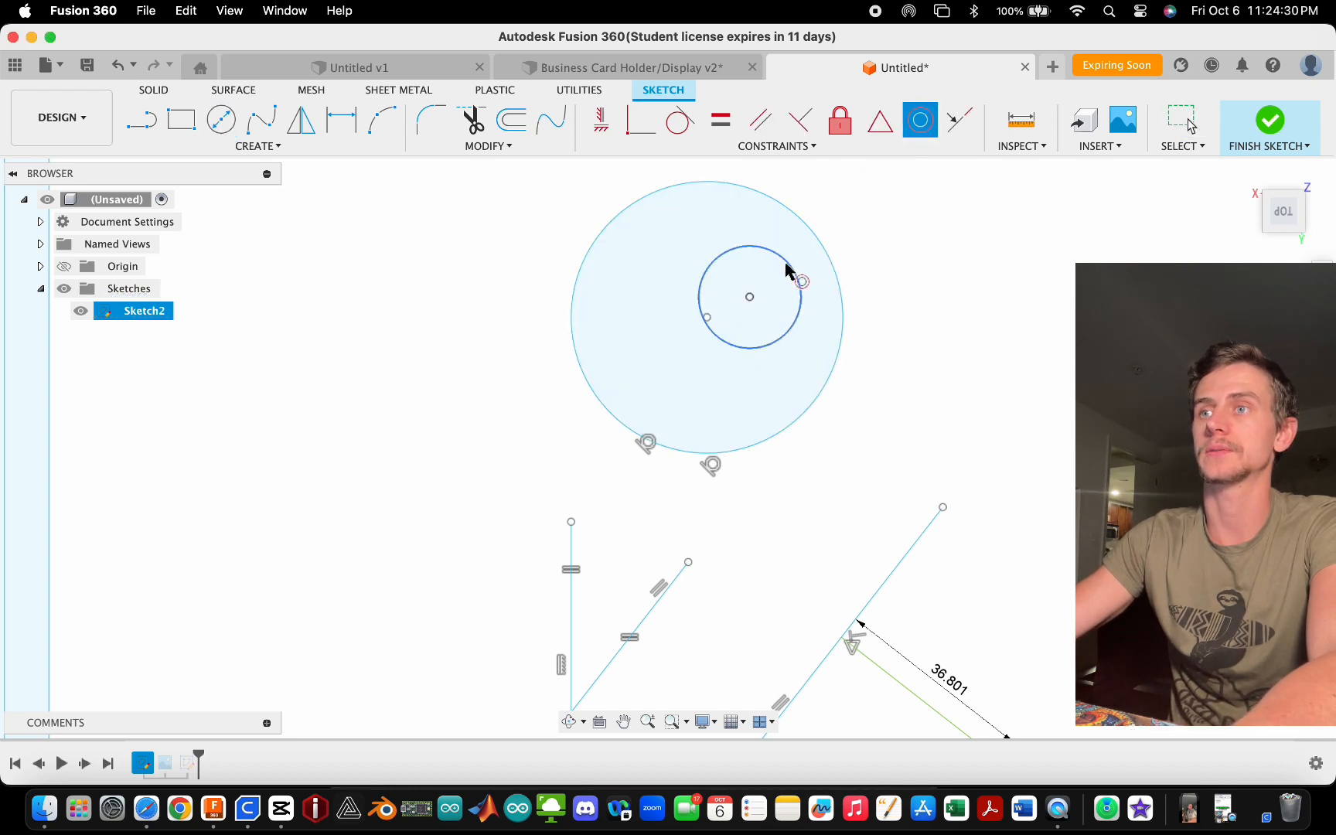
left_click(784, 269)
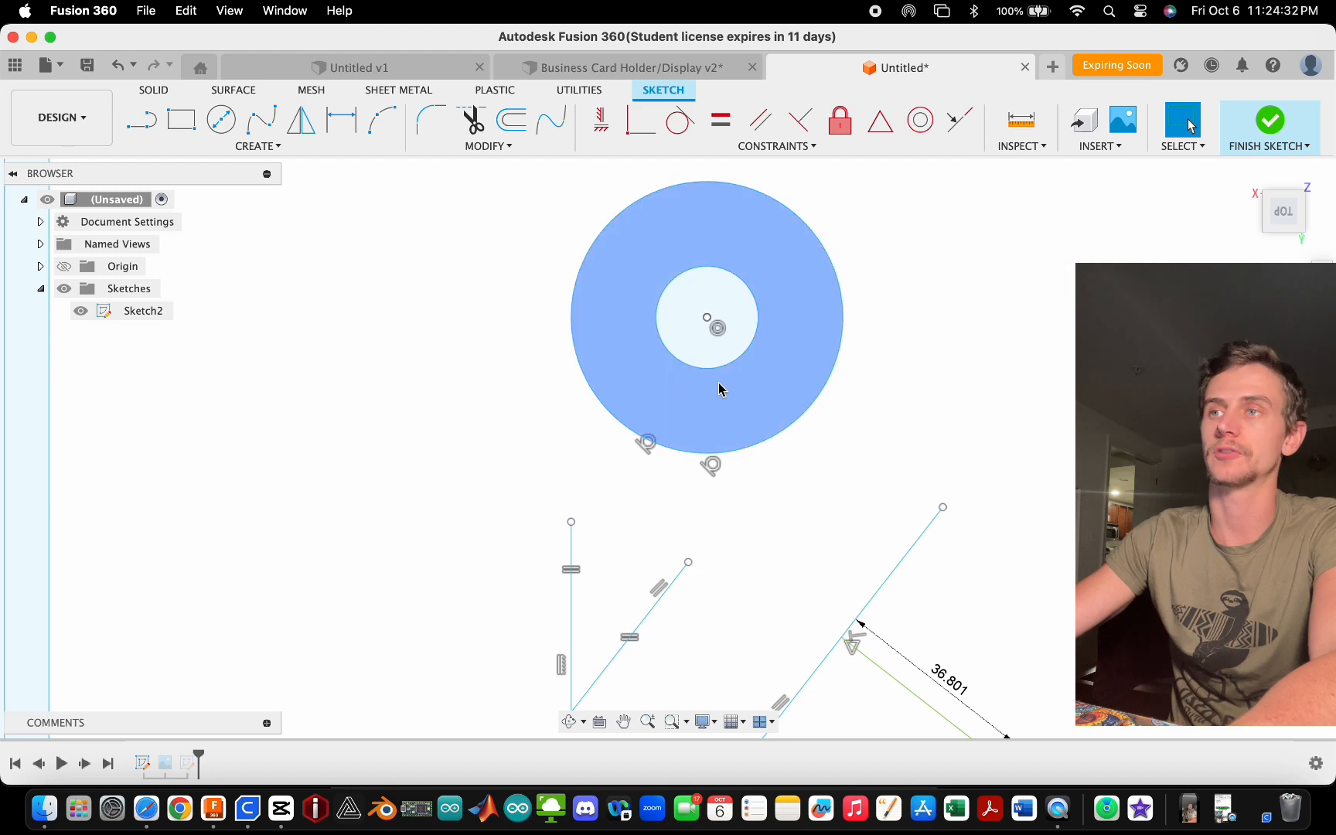
scroll(579, 447, "down", 3)
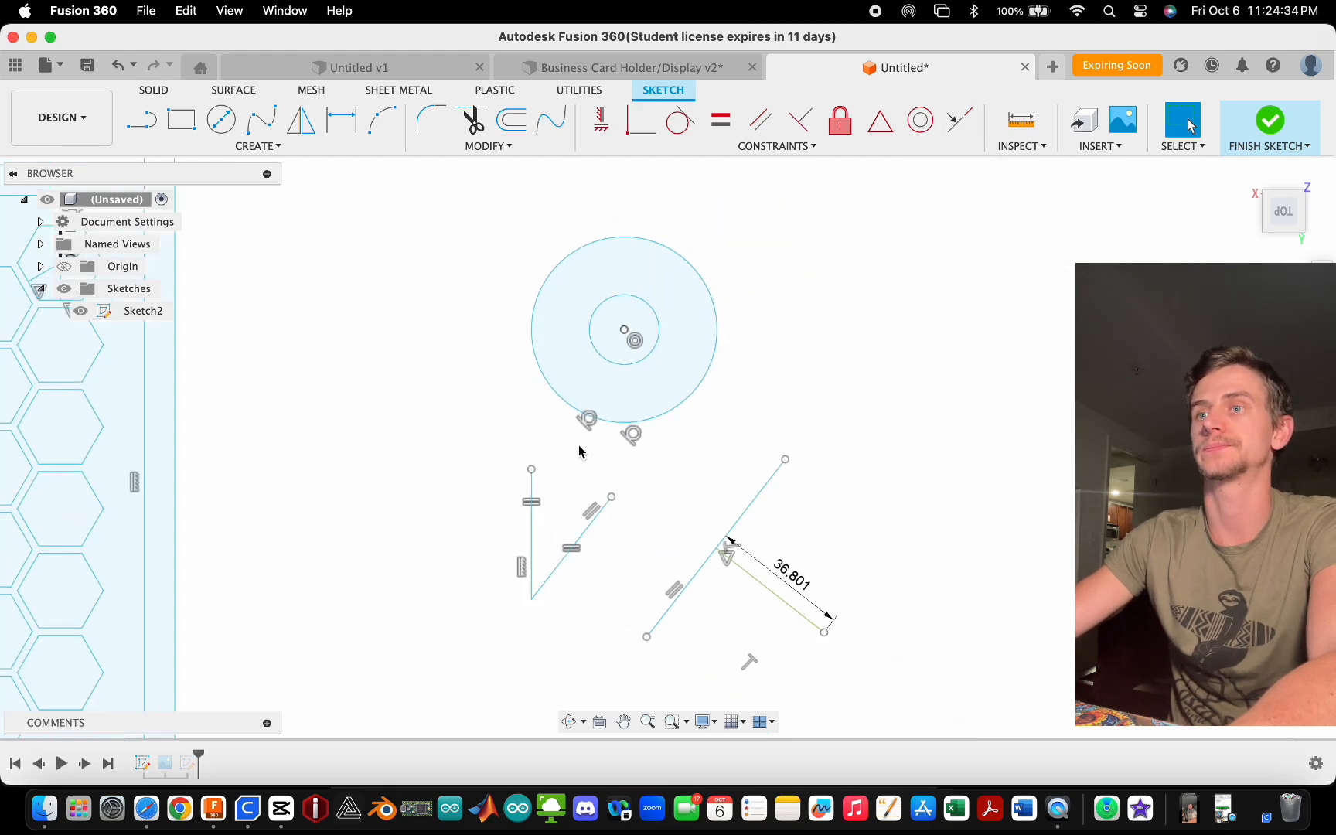
- Draw a new line right of the long diagonal, running toward the upper right
scroll(623, 427, "up", 3)
scroll(623, 426, "down", 3)
scroll(641, 553, "down", 4)
scroll(796, 229, "up", 3)
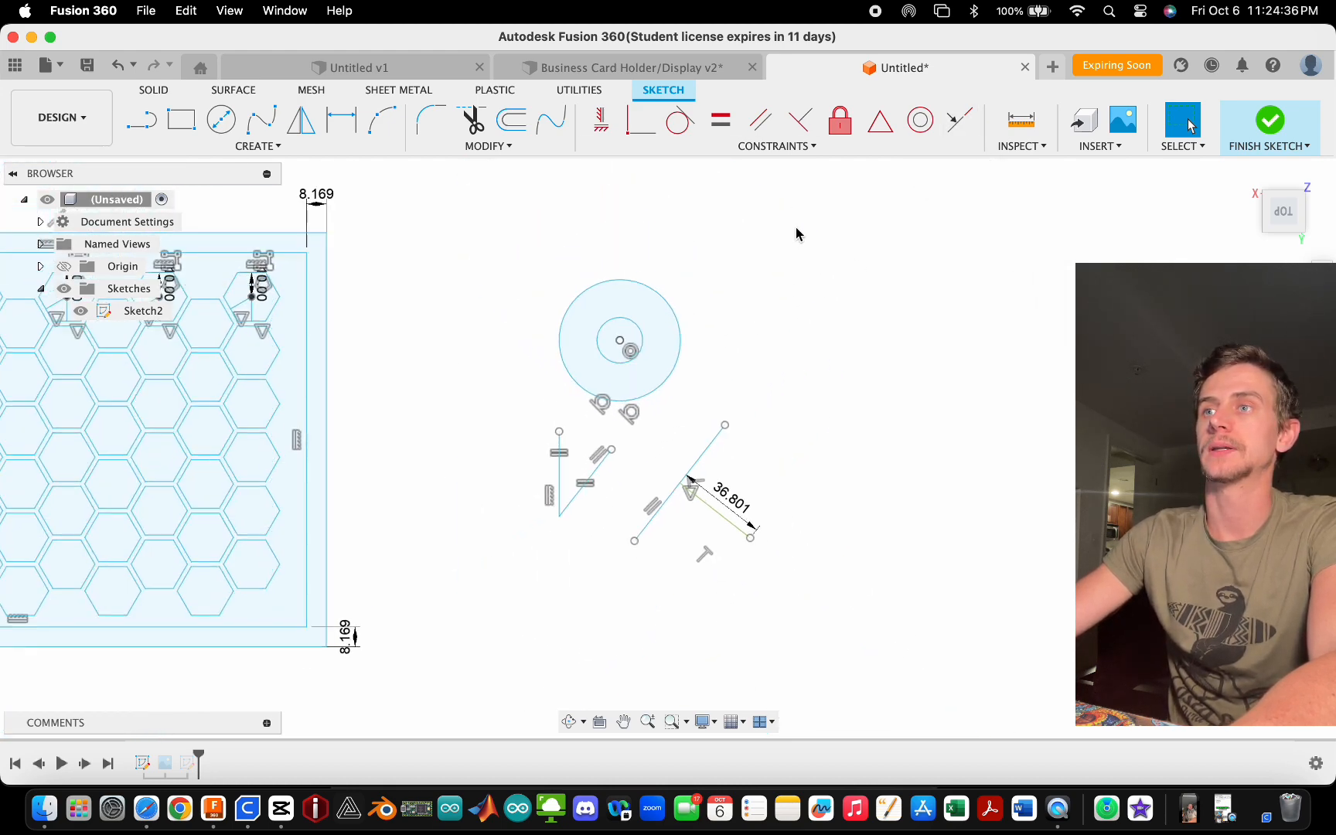
left_click(960, 120)
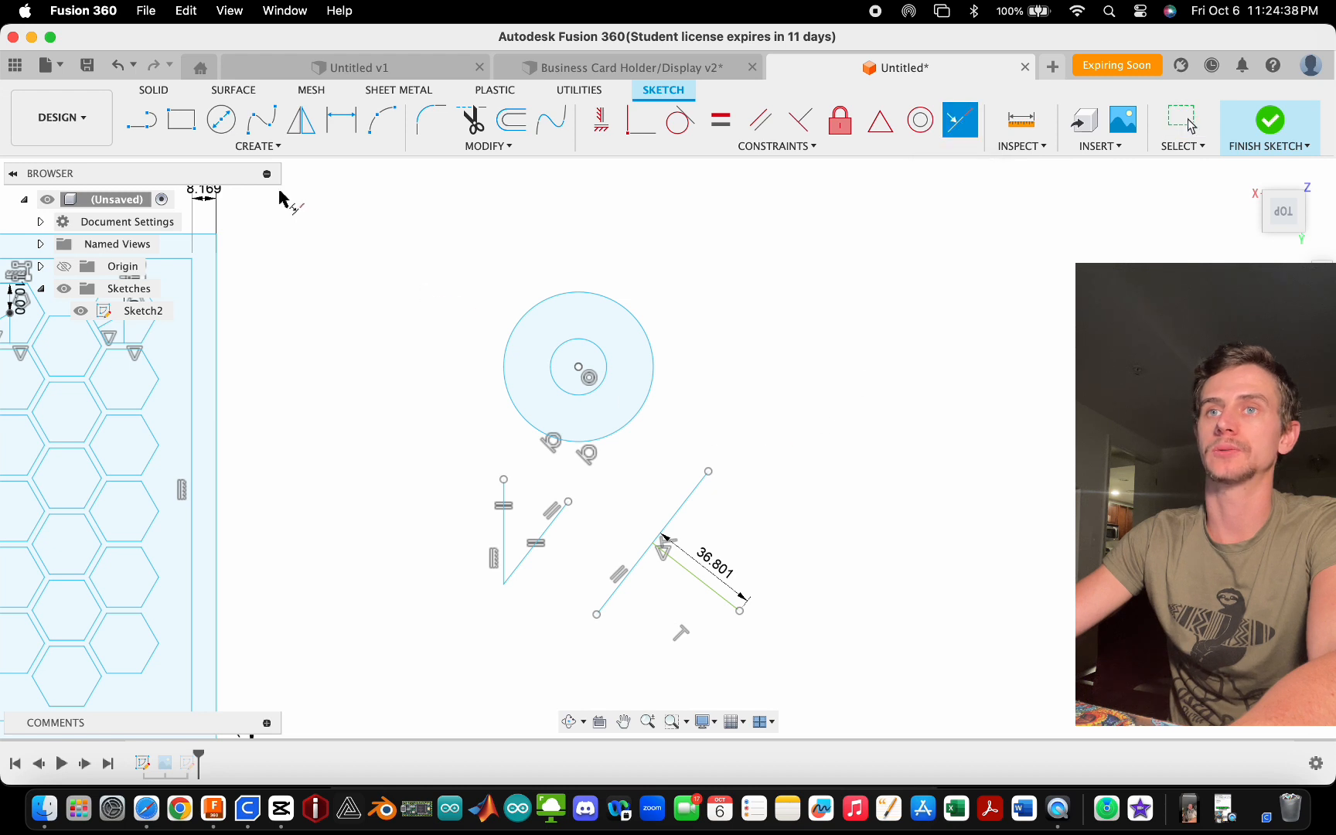
left_click(142, 120)
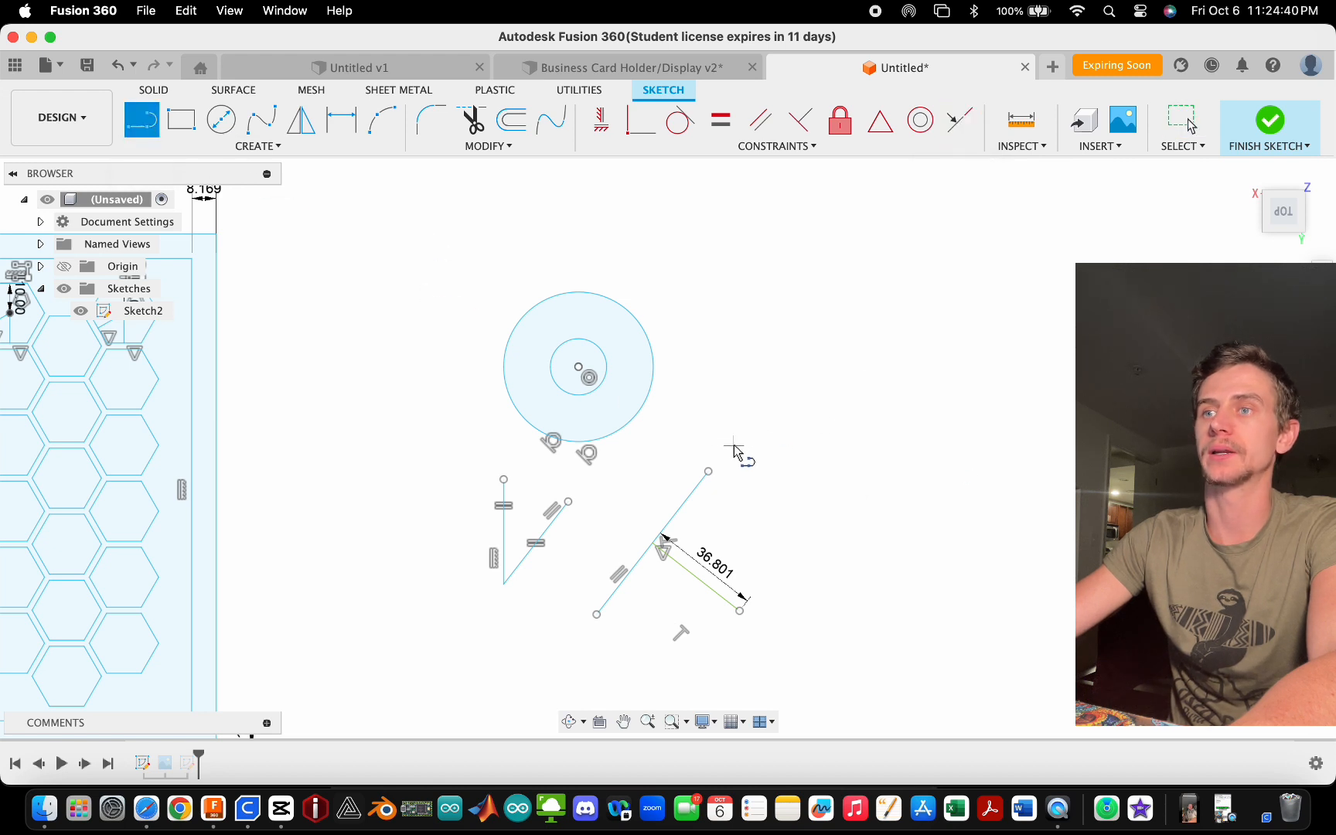
left_click(747, 482)
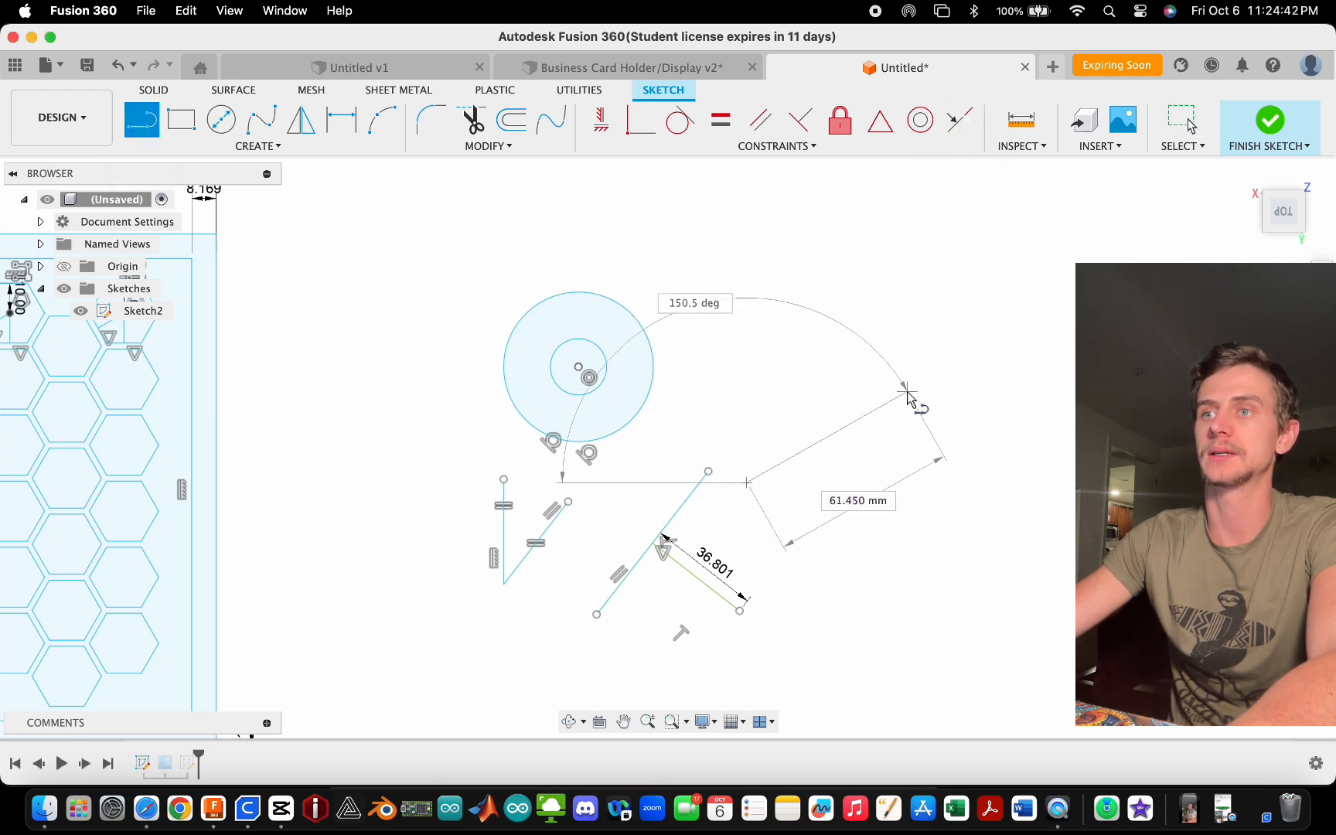
left_click(908, 392)
key("Escape")
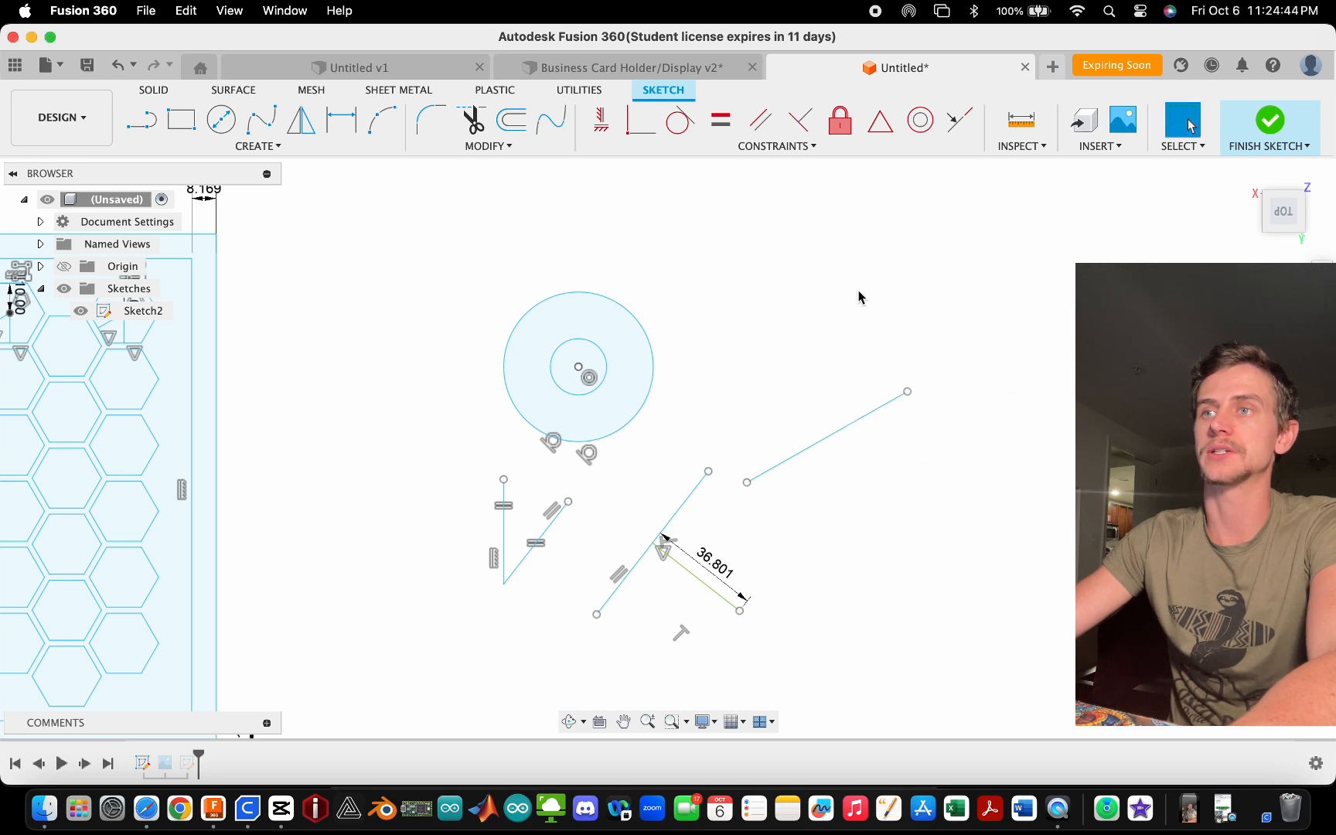
- Make the new line collinear with the long diagonal and slide it along the shared axis
left_click(962, 123)
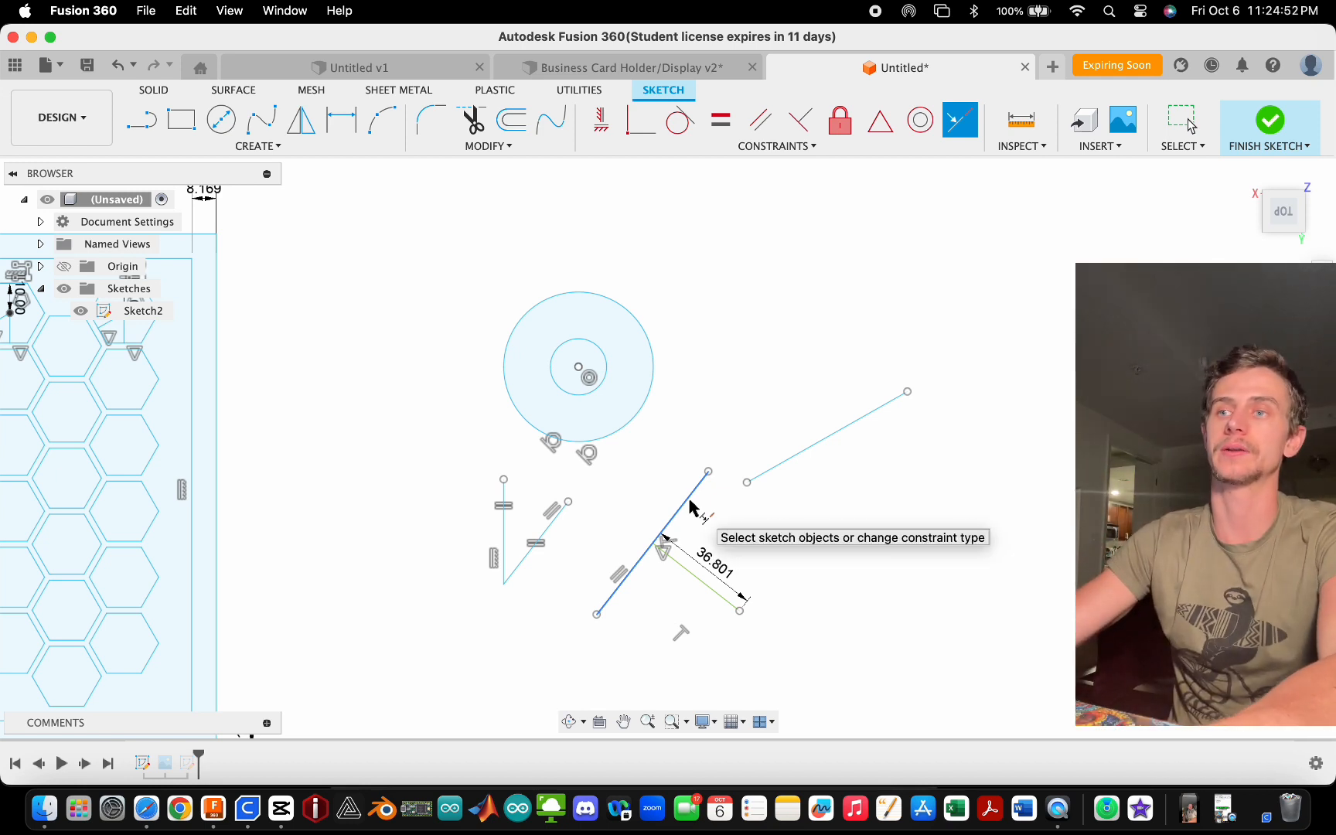
left_click(691, 507)
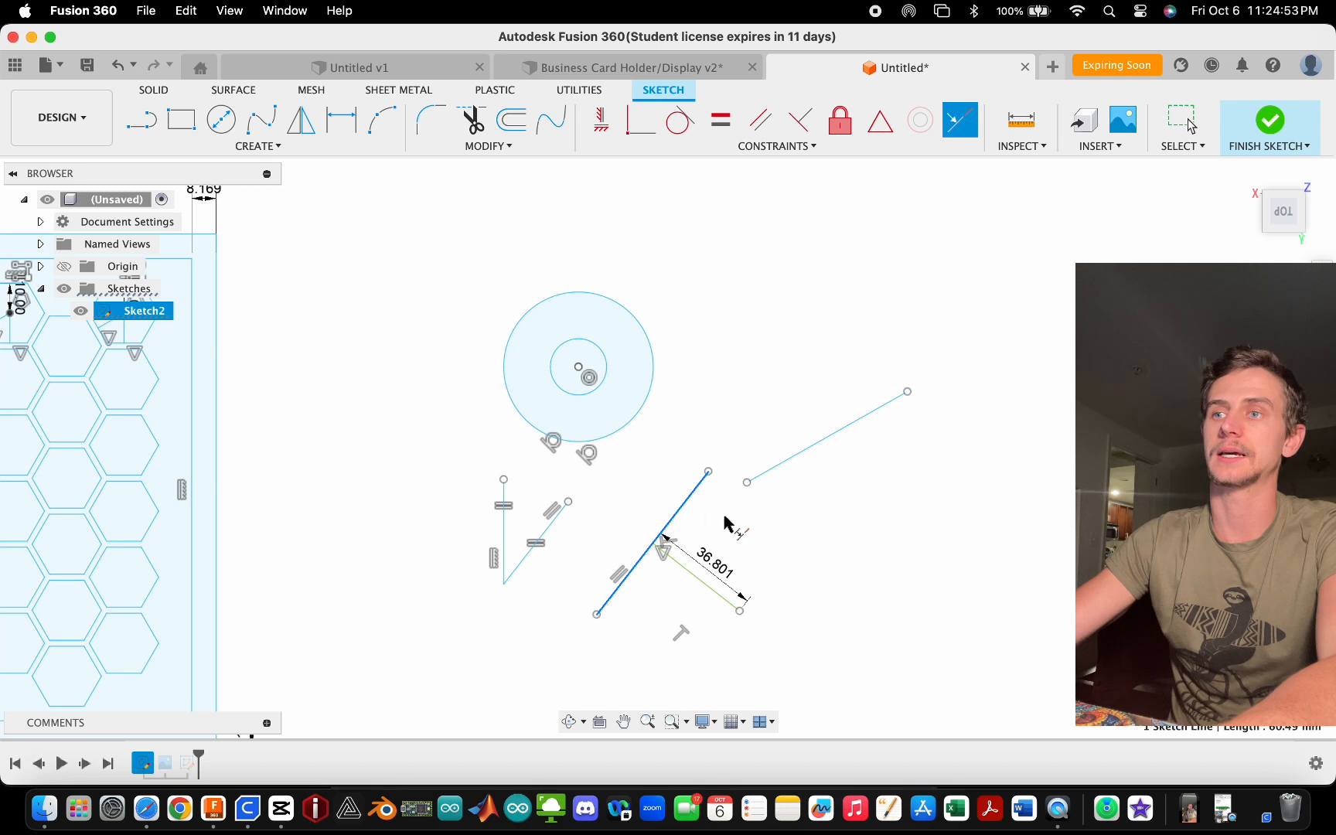
left_click(819, 446)
key("Escape")
mouse_move(784, 383)
left_mouse_down()
mouse_move(793, 373)
mouse_move(781, 465)
mouse_move(925, 286)
mouse_move(842, 313)
mouse_move(841, 355)
mouse_move(868, 366)
mouse_move(841, 387)
mouse_move(807, 326)
mouse_move(802, 373)
mouse_move(821, 361)
left_mouse_up()
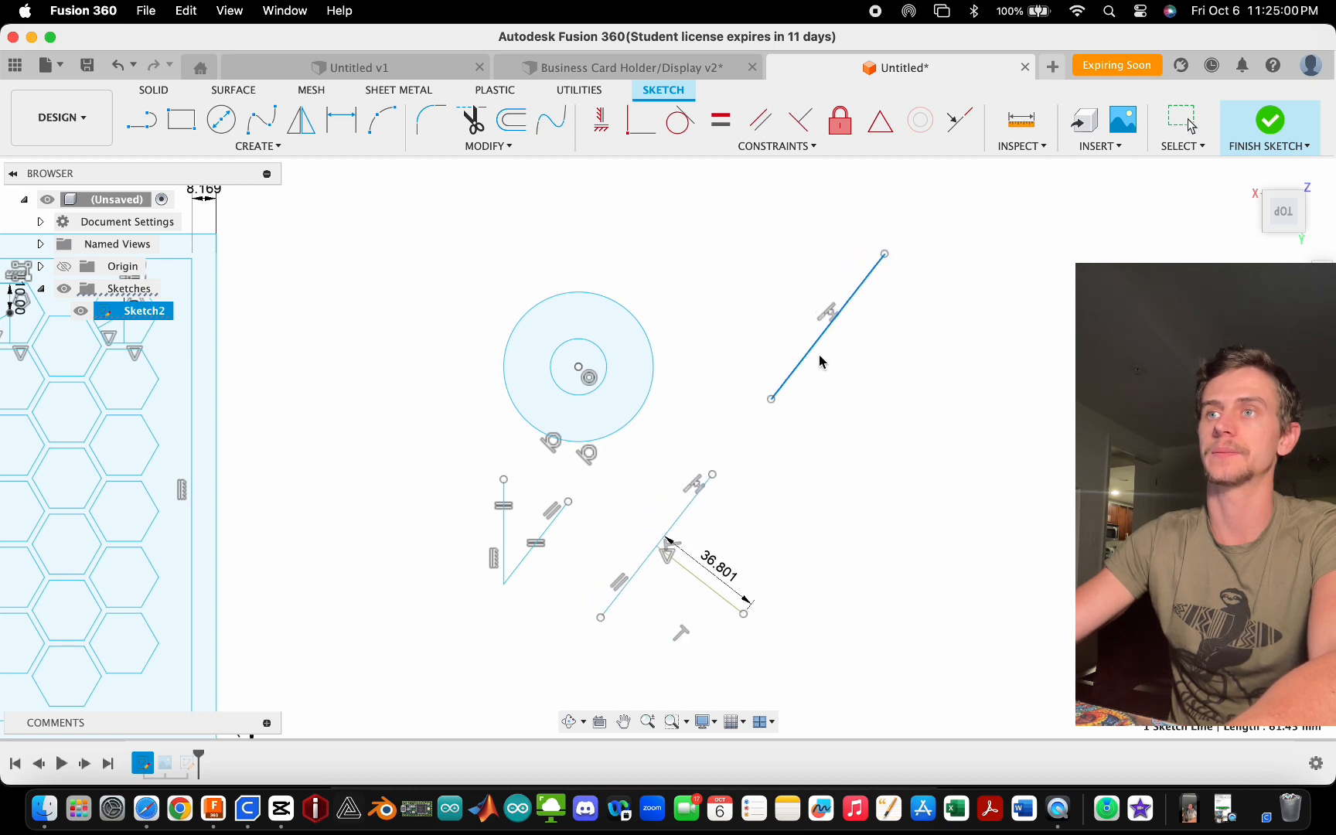
left_click(961, 459)
left_click(746, 147)
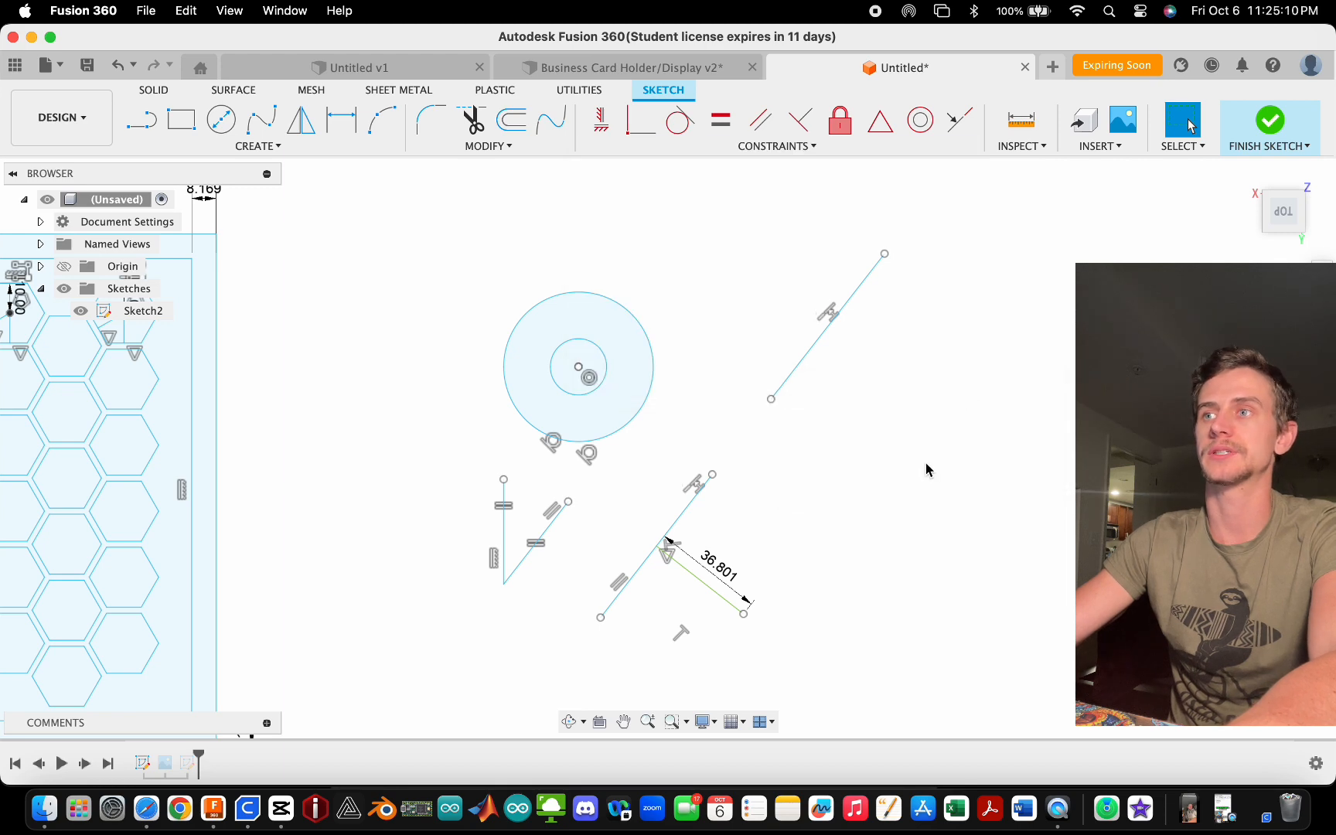
scroll(926, 463, "down", 5)
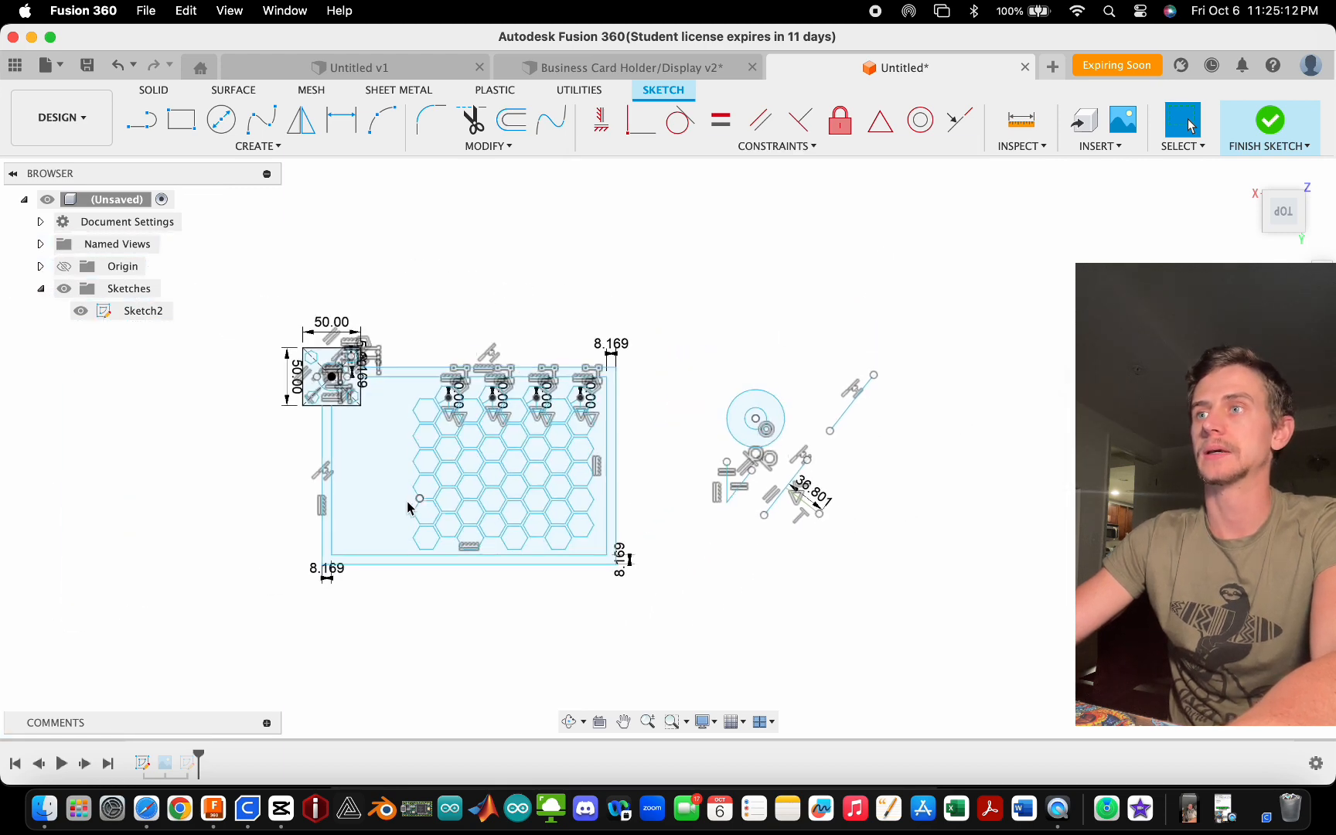
scroll(533, 496, "up", 3)
left_click(1099, 146)
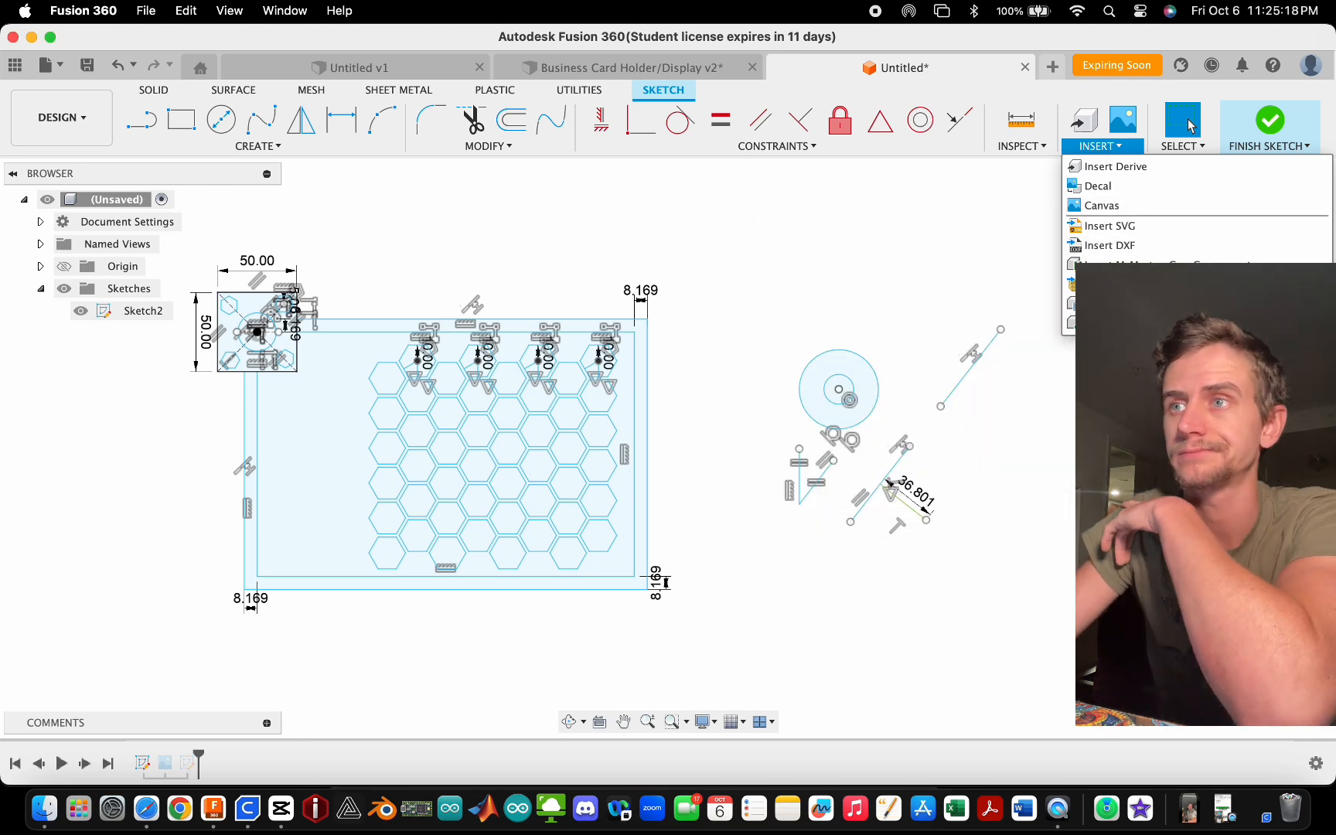
left_click(1190, 126)
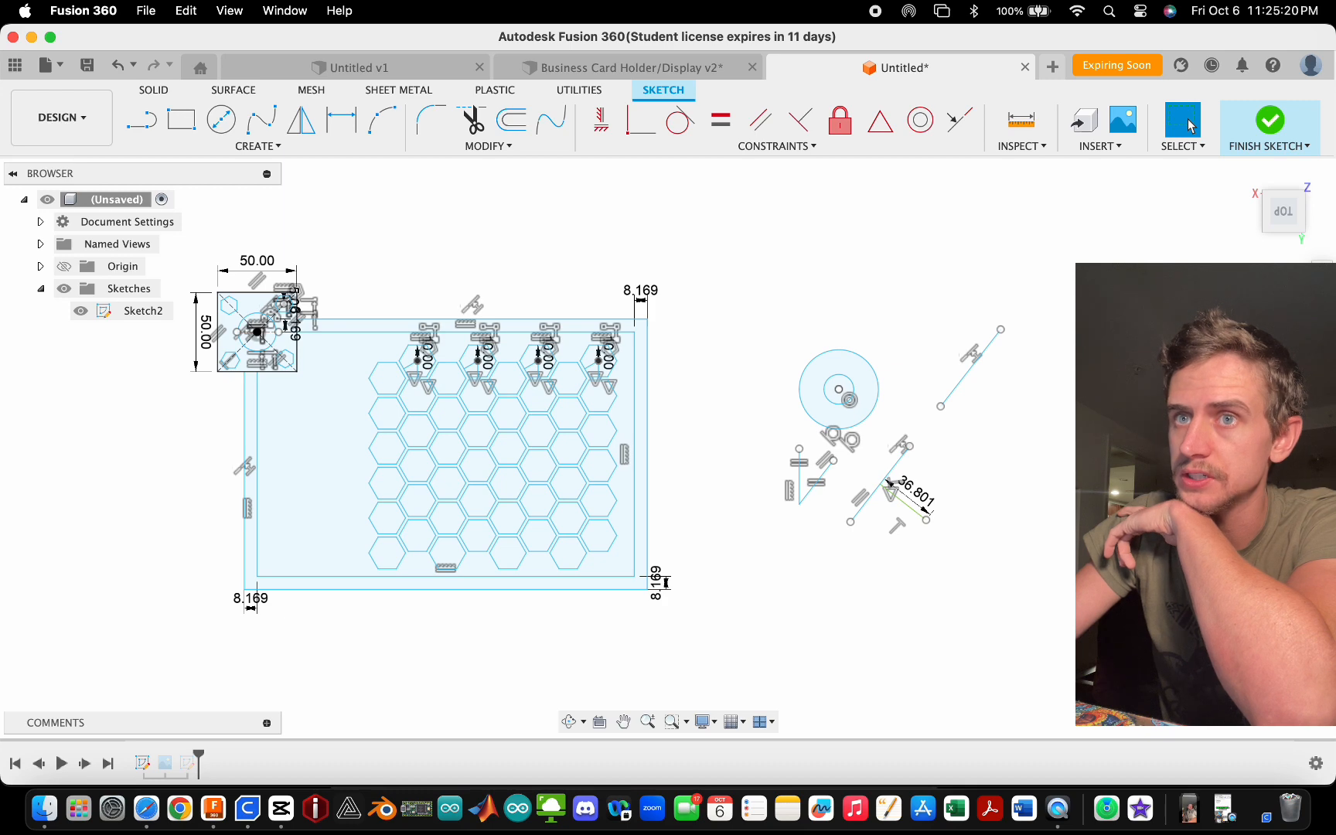
scroll(694, 433, "down", 2)
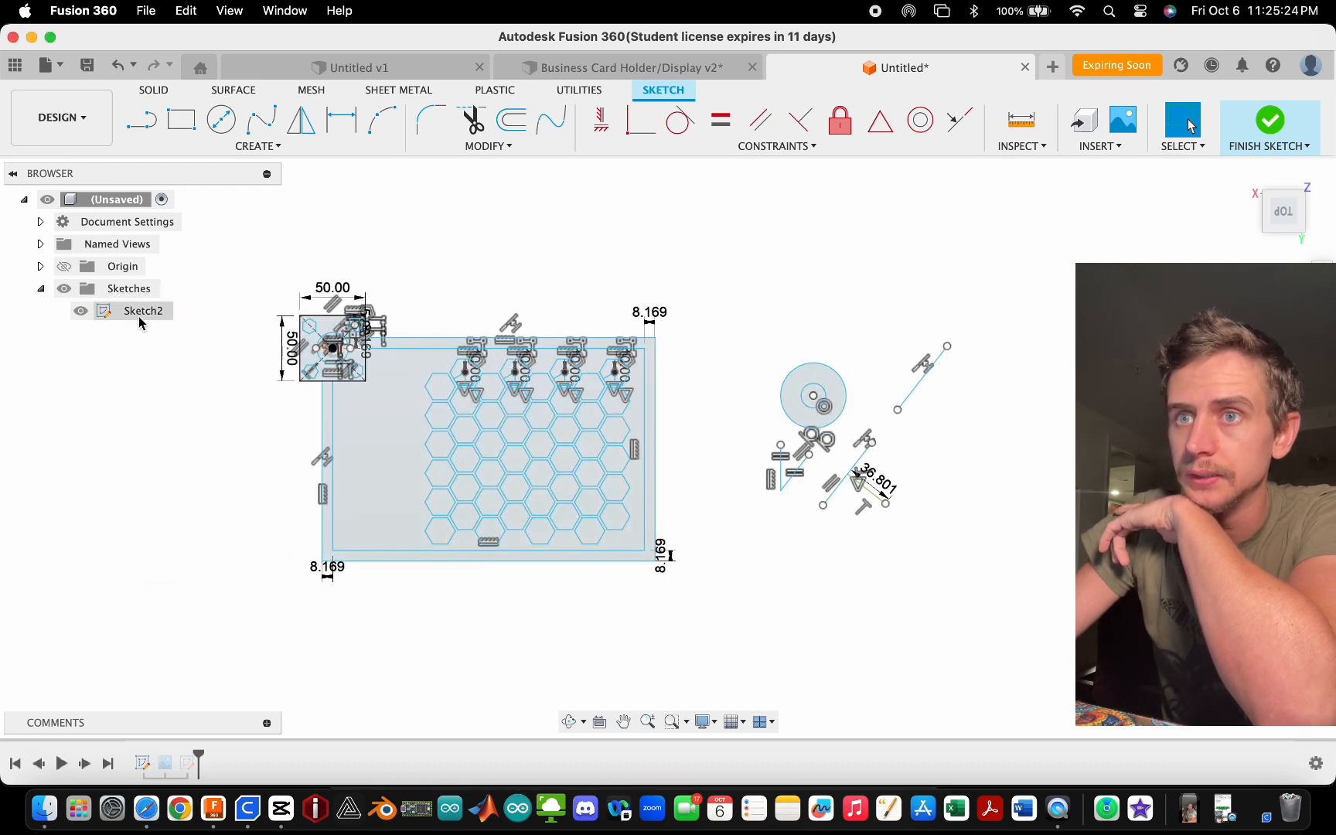
- Hide Sketch2 from the Browser, then show it again
right_click(142, 314)
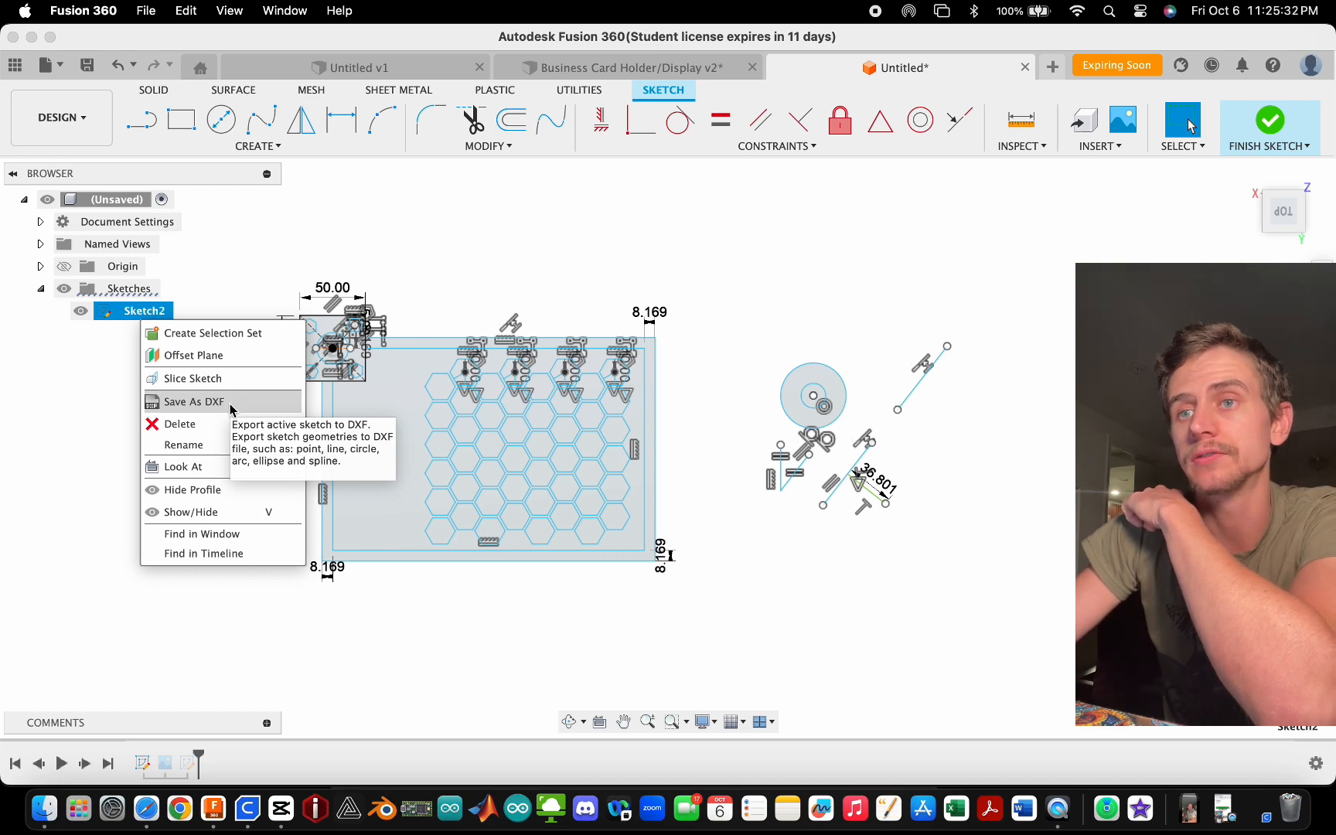
left_click(219, 511)
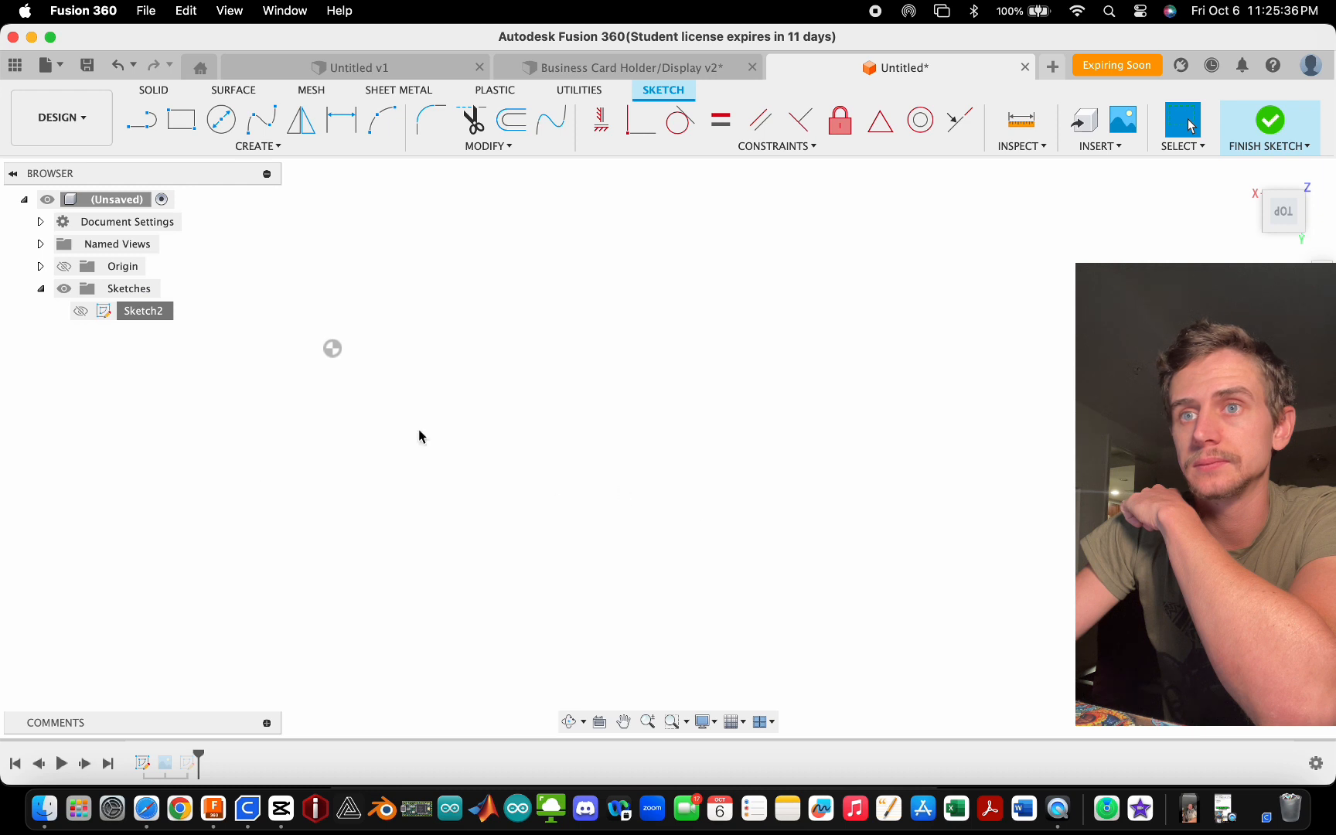
right_click(142, 313)
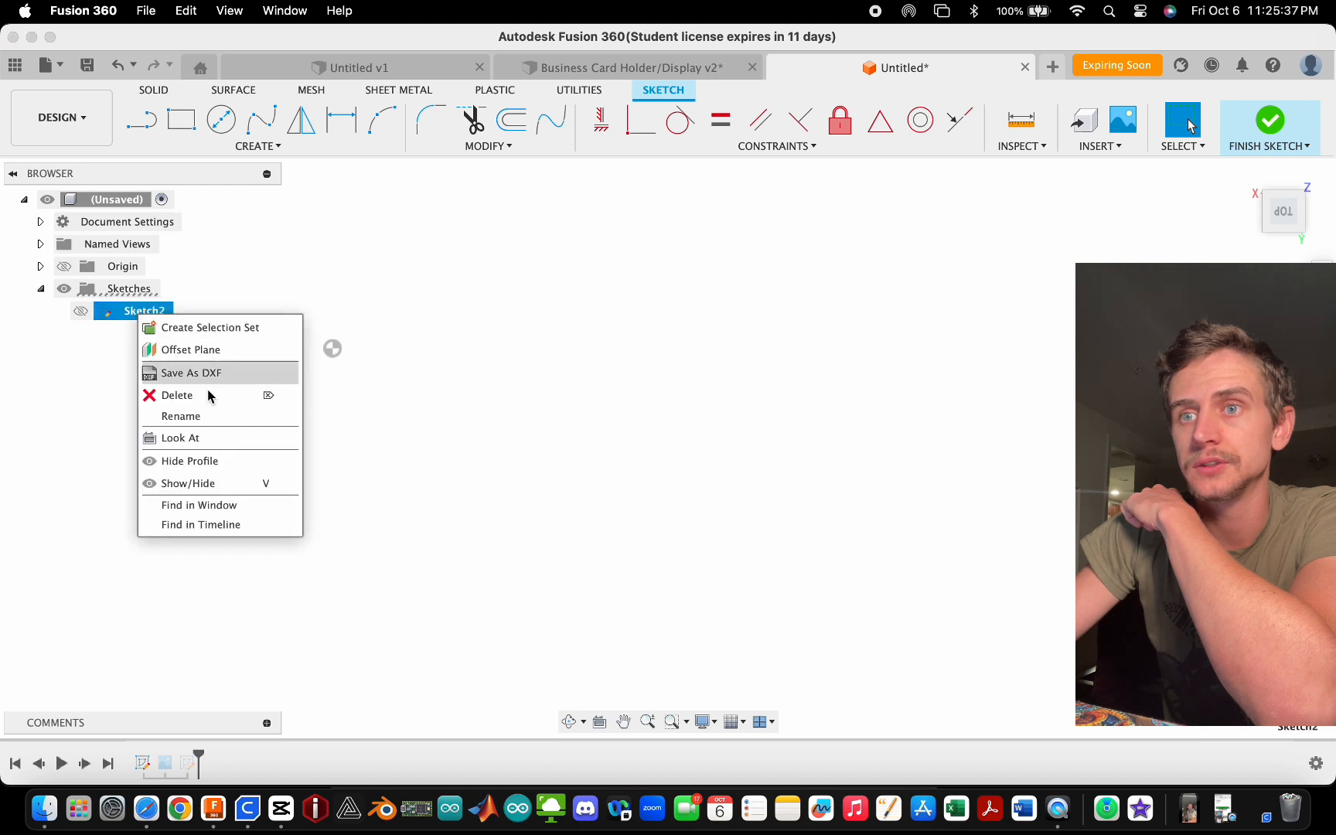
left_click(213, 476)
- Select the circle to check its diameter, then finish Sketch2
right_click(146, 317)
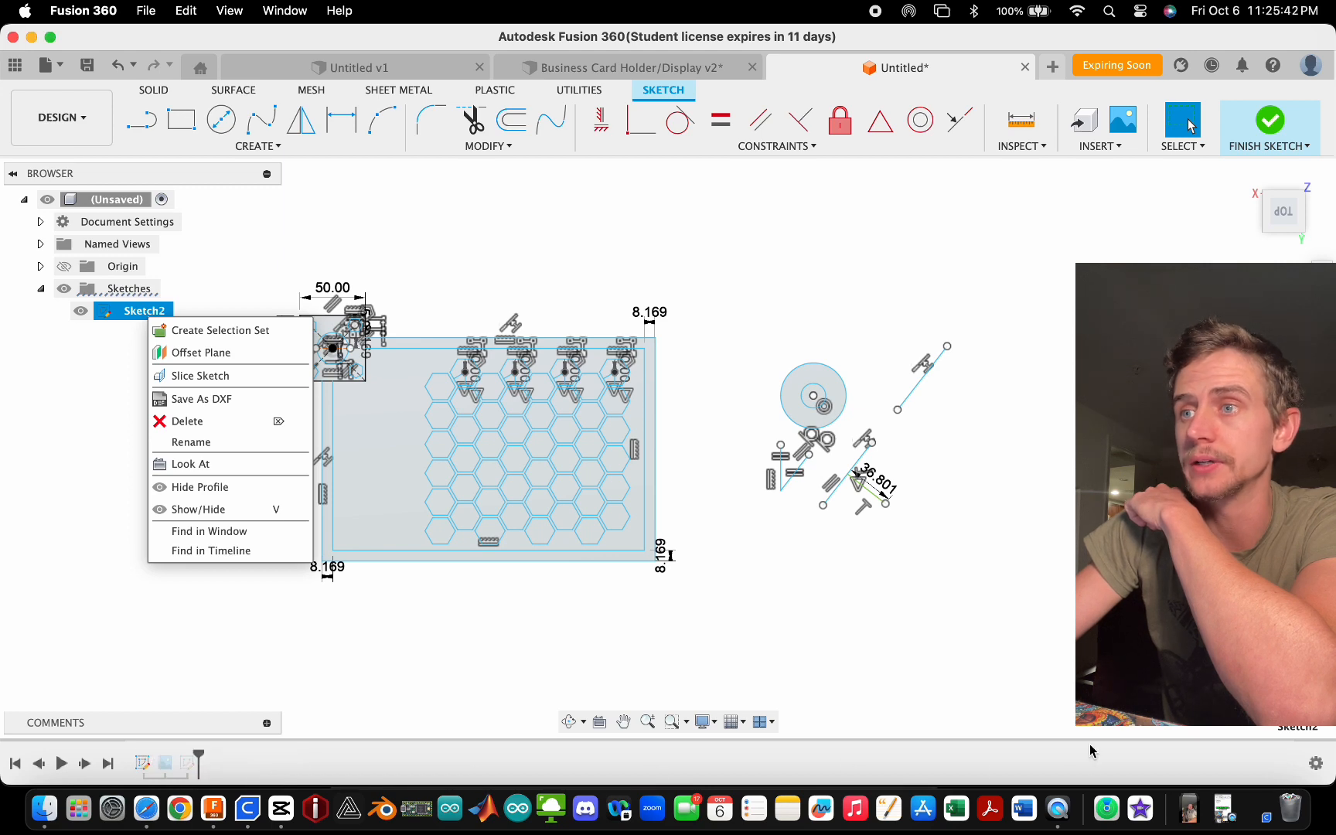
left_click(922, 646)
left_click(849, 337)
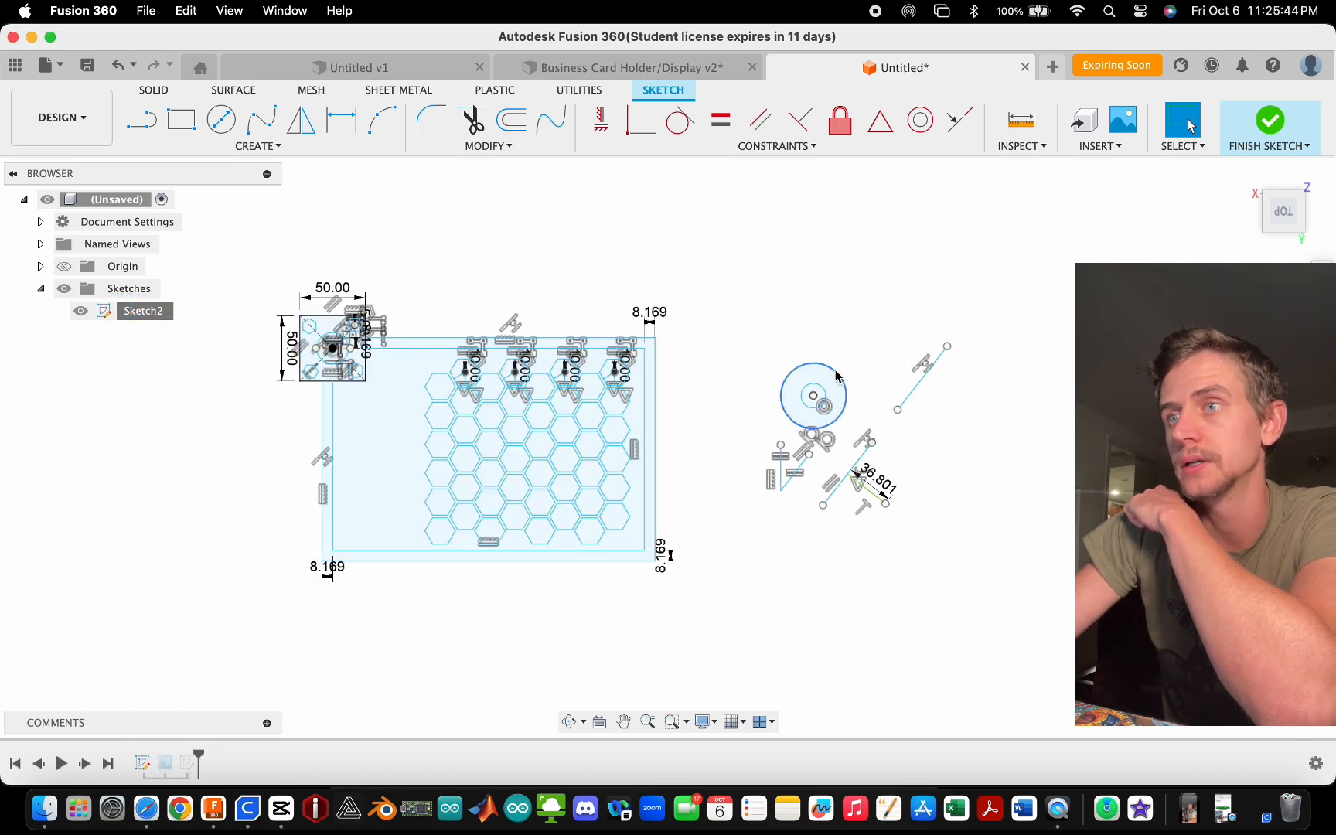
left_click(837, 377)
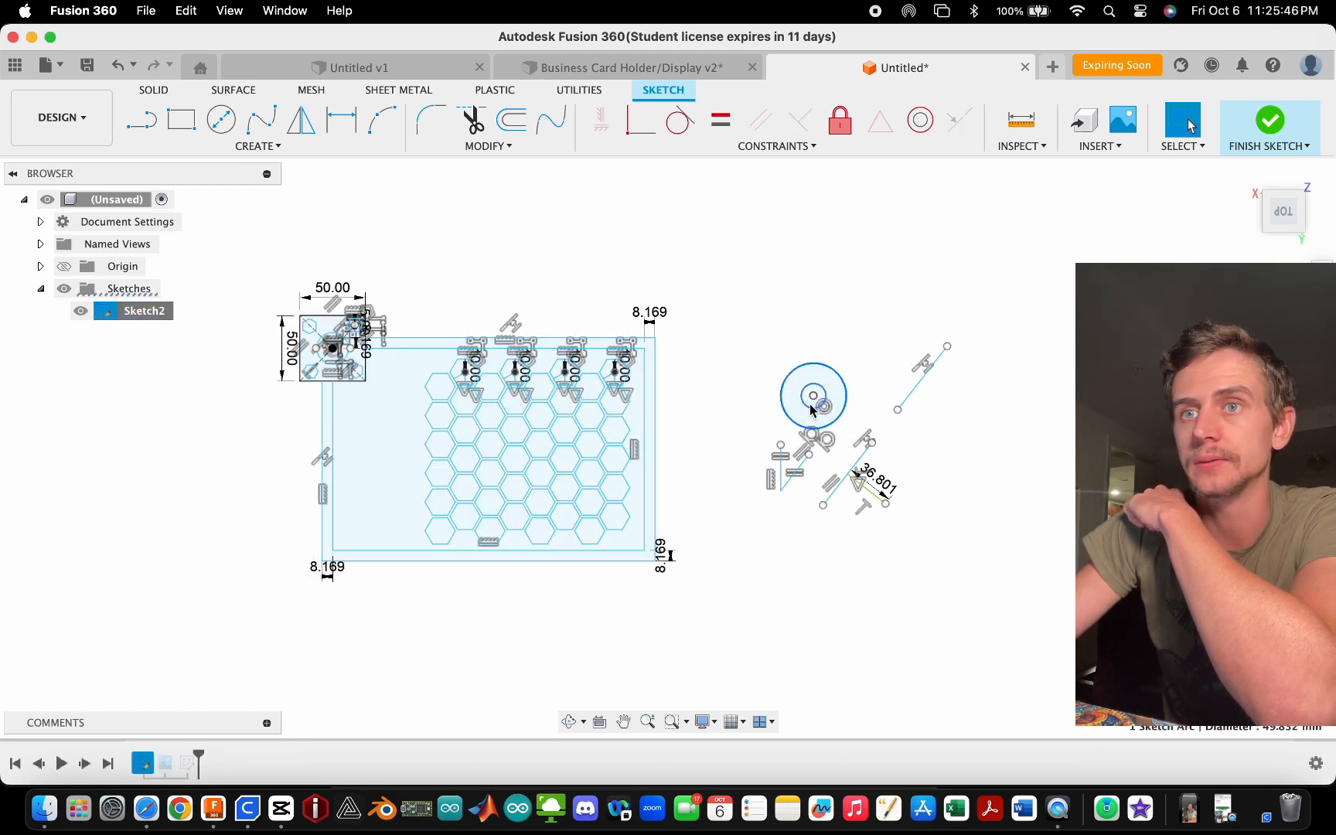
left_click(1269, 120)
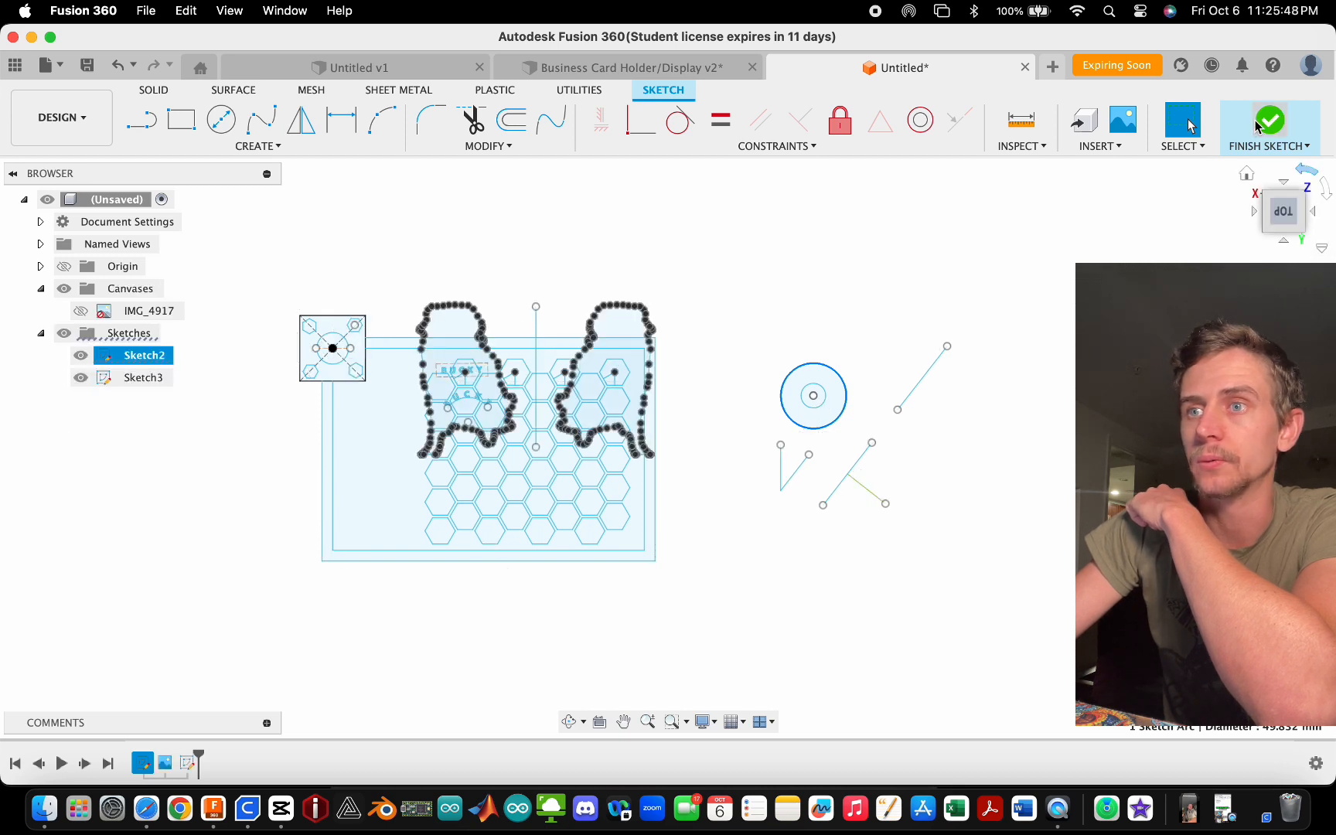
- Locate Sketch2 in the design timeline with Find in Timeline
left_click(841, 418)
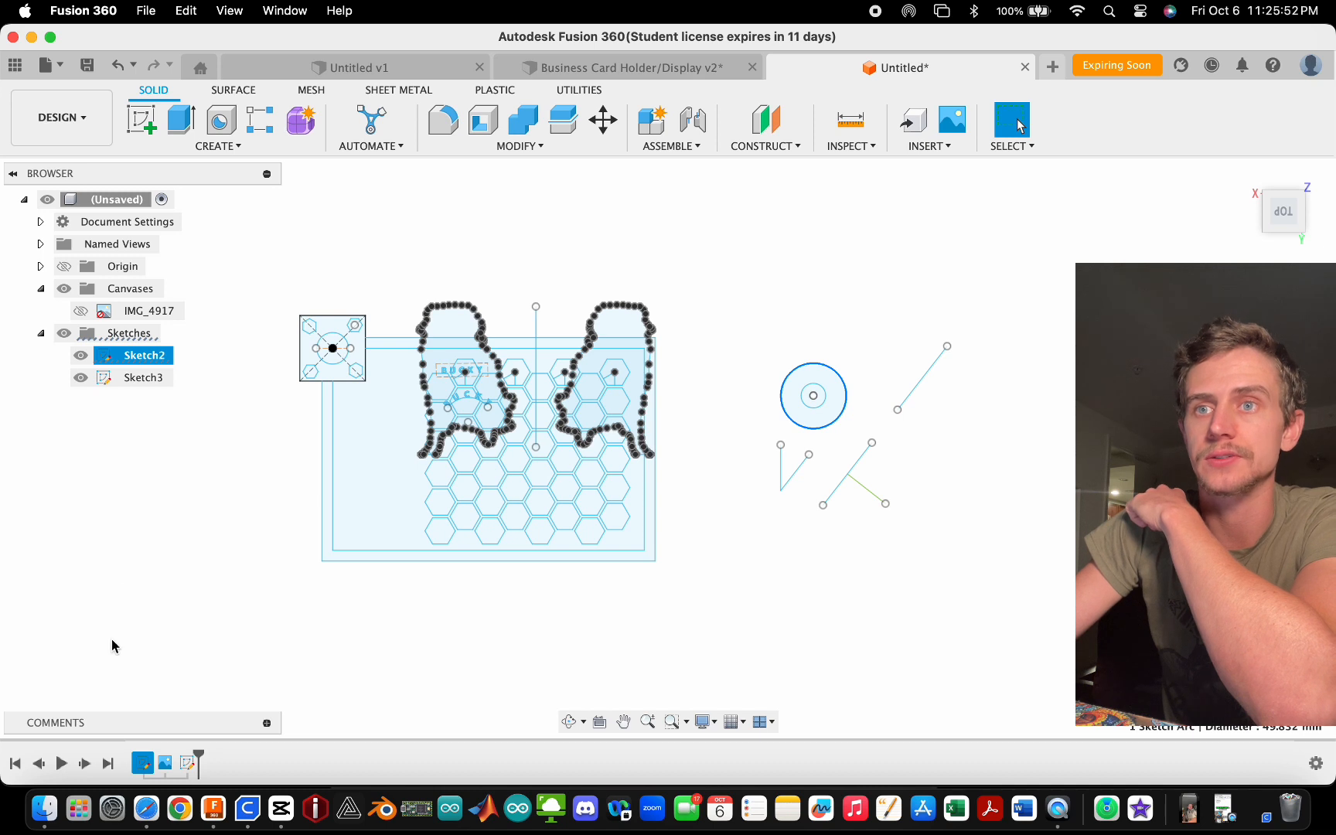
left_click(128, 448)
left_click(146, 361)
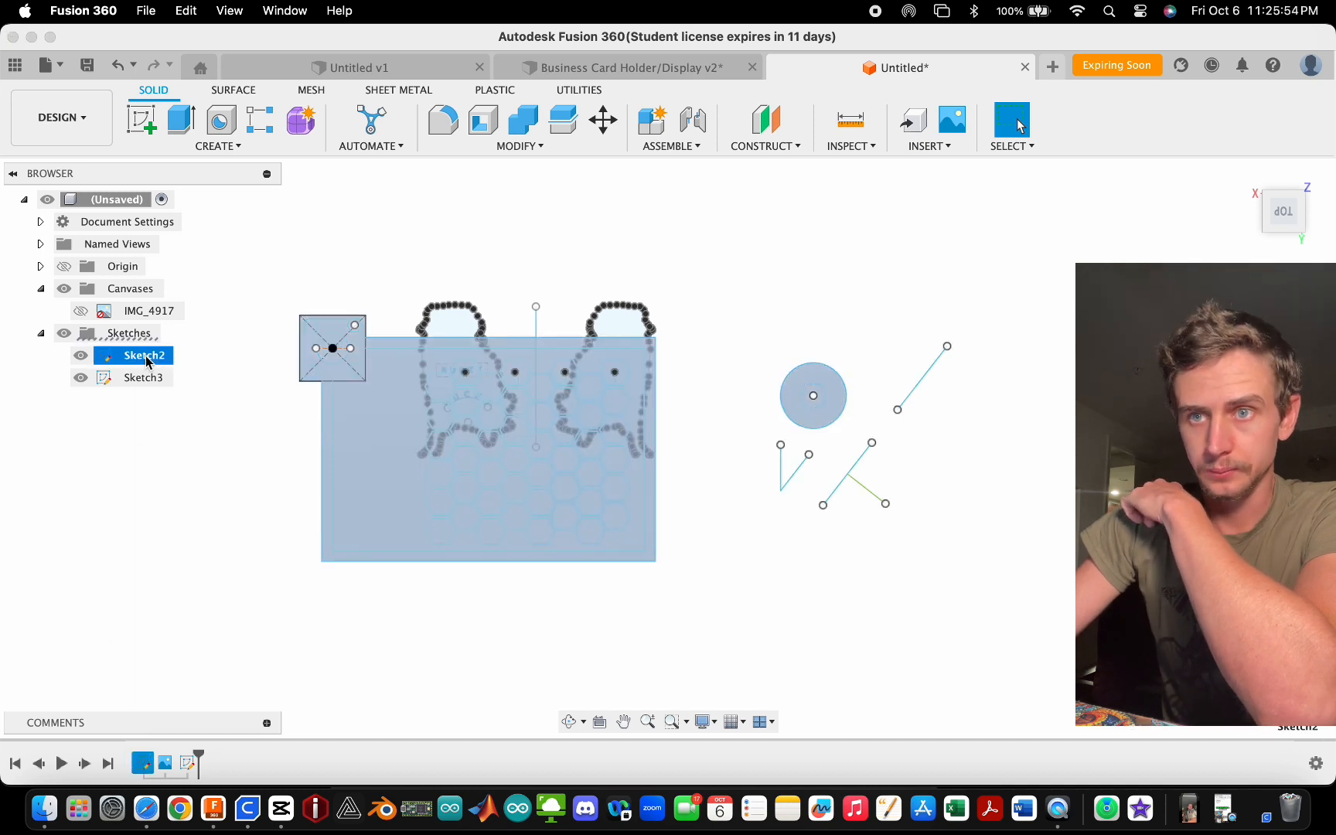
right_click(147, 361)
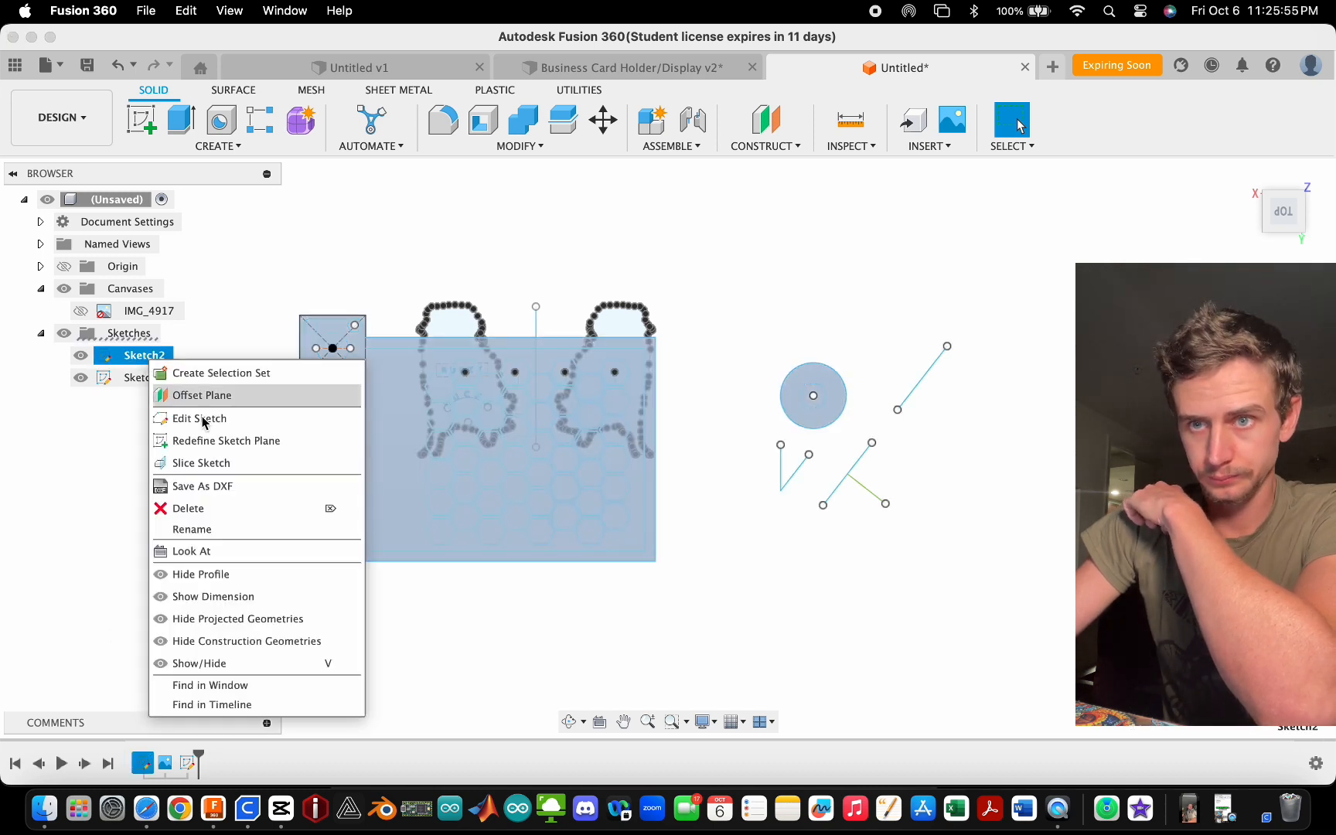
left_click(260, 705)
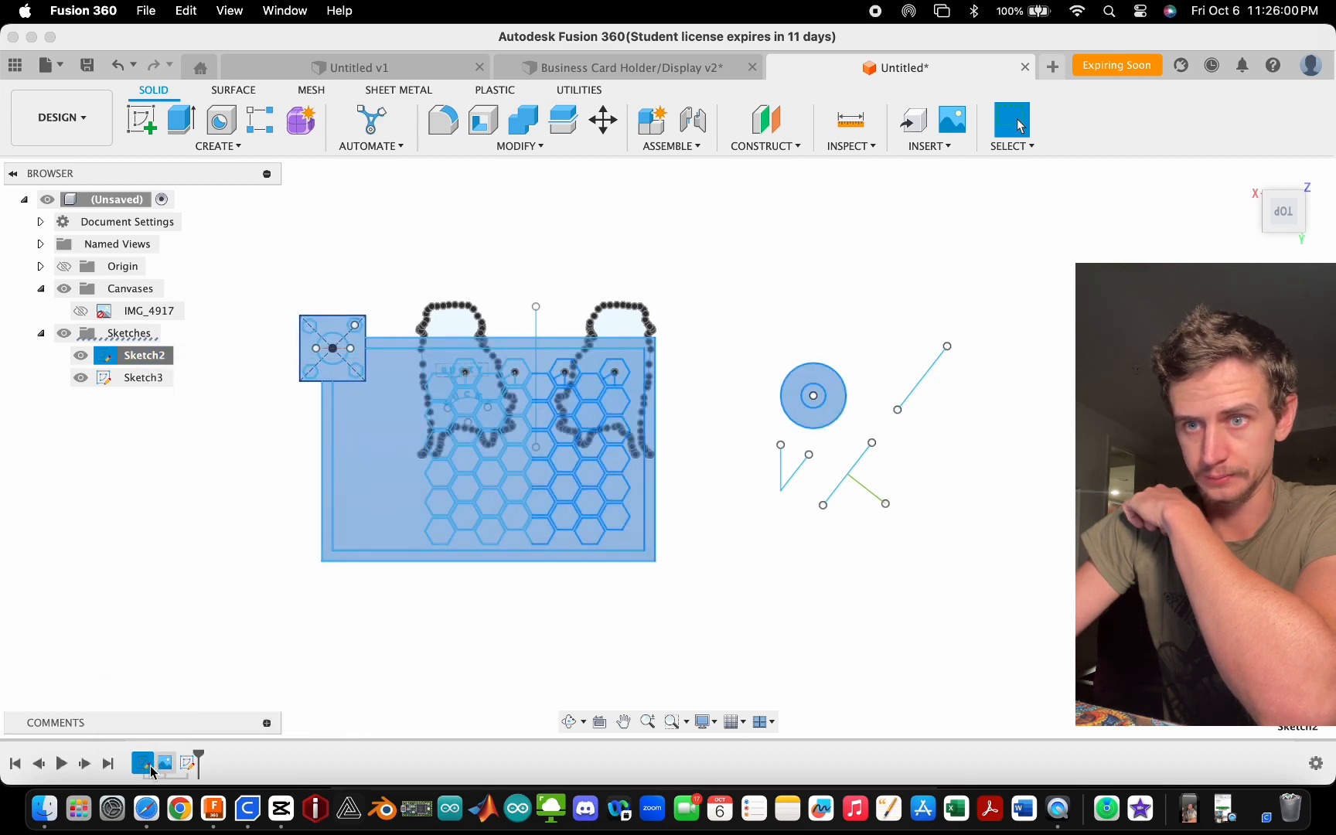
left_click(211, 622)
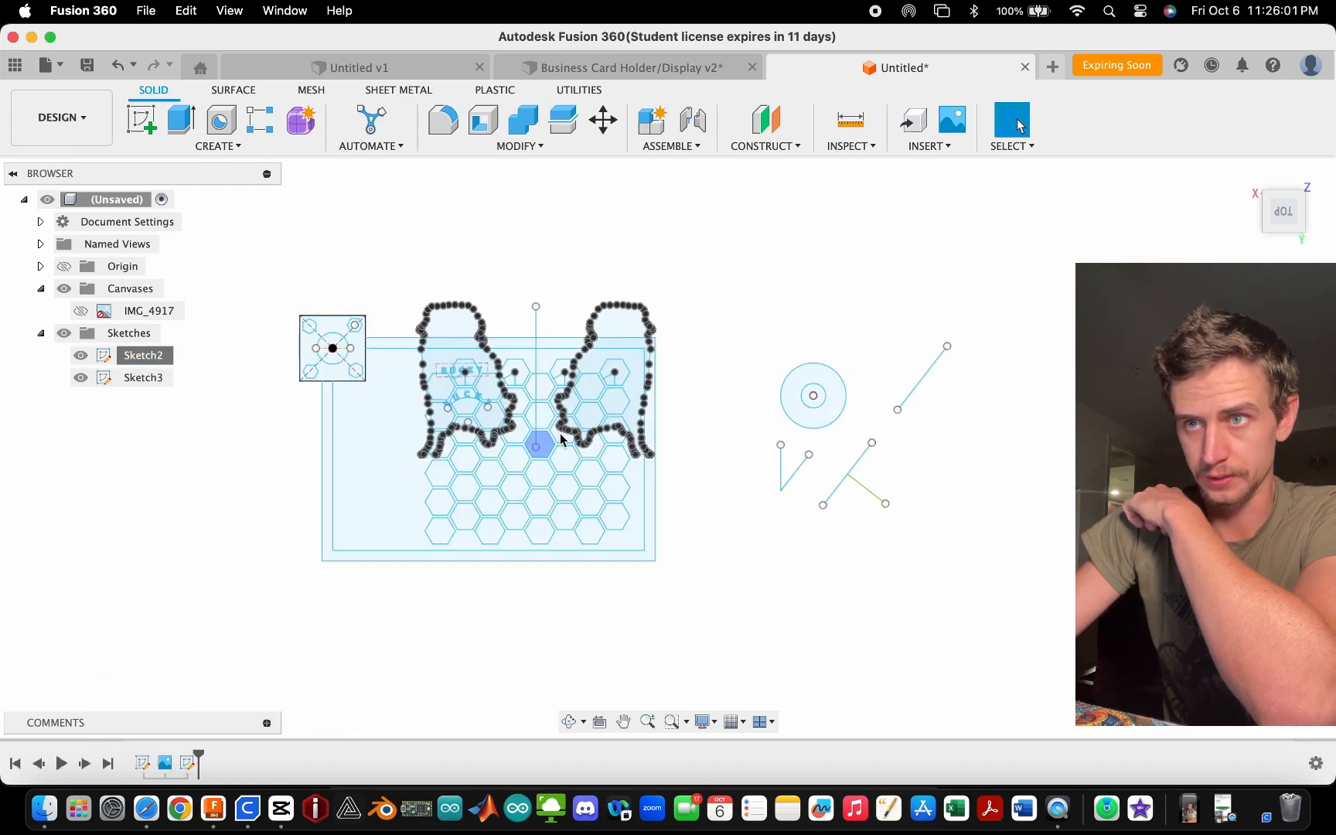
- Locate Sketch3 in the design timeline with Find in Timeline
left_click(448, 306)
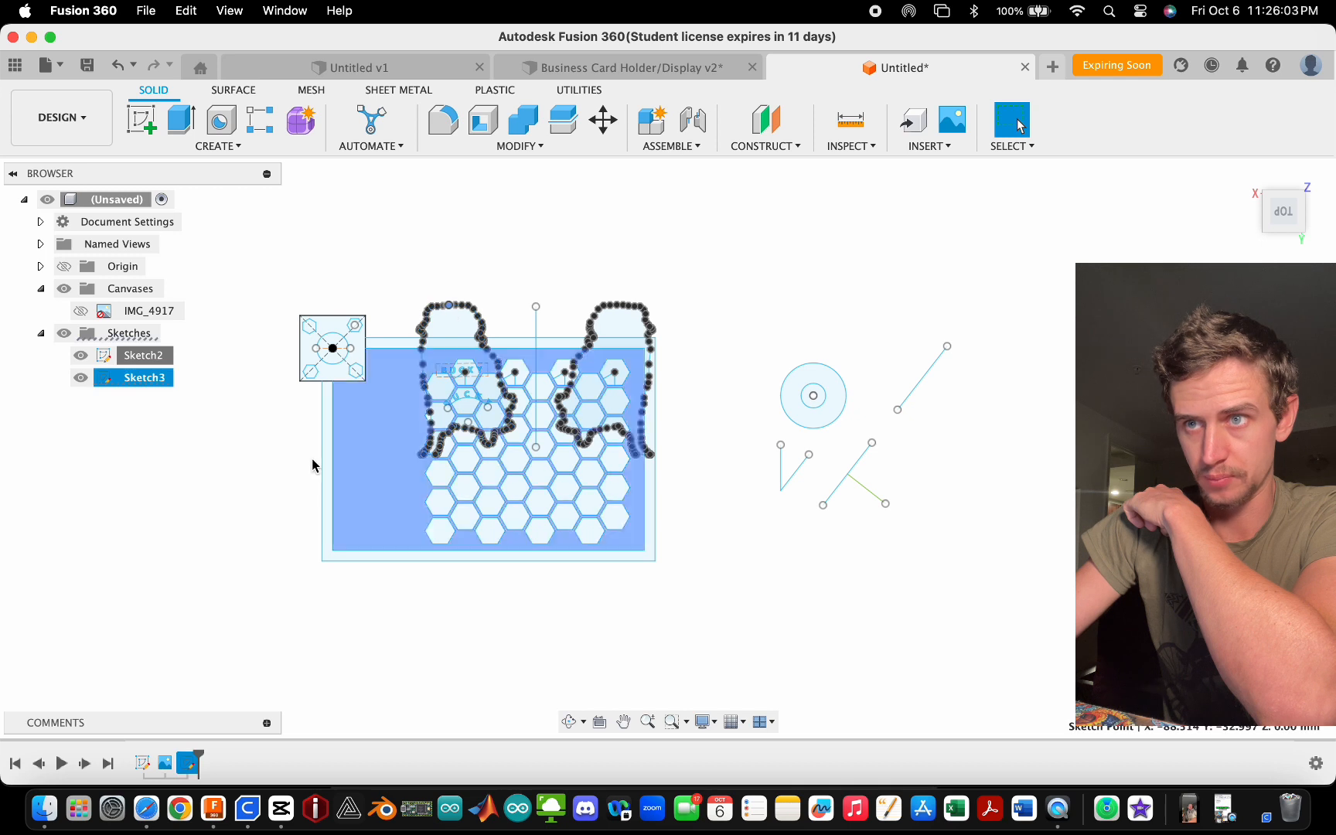
left_click(250, 462)
left_click(152, 379)
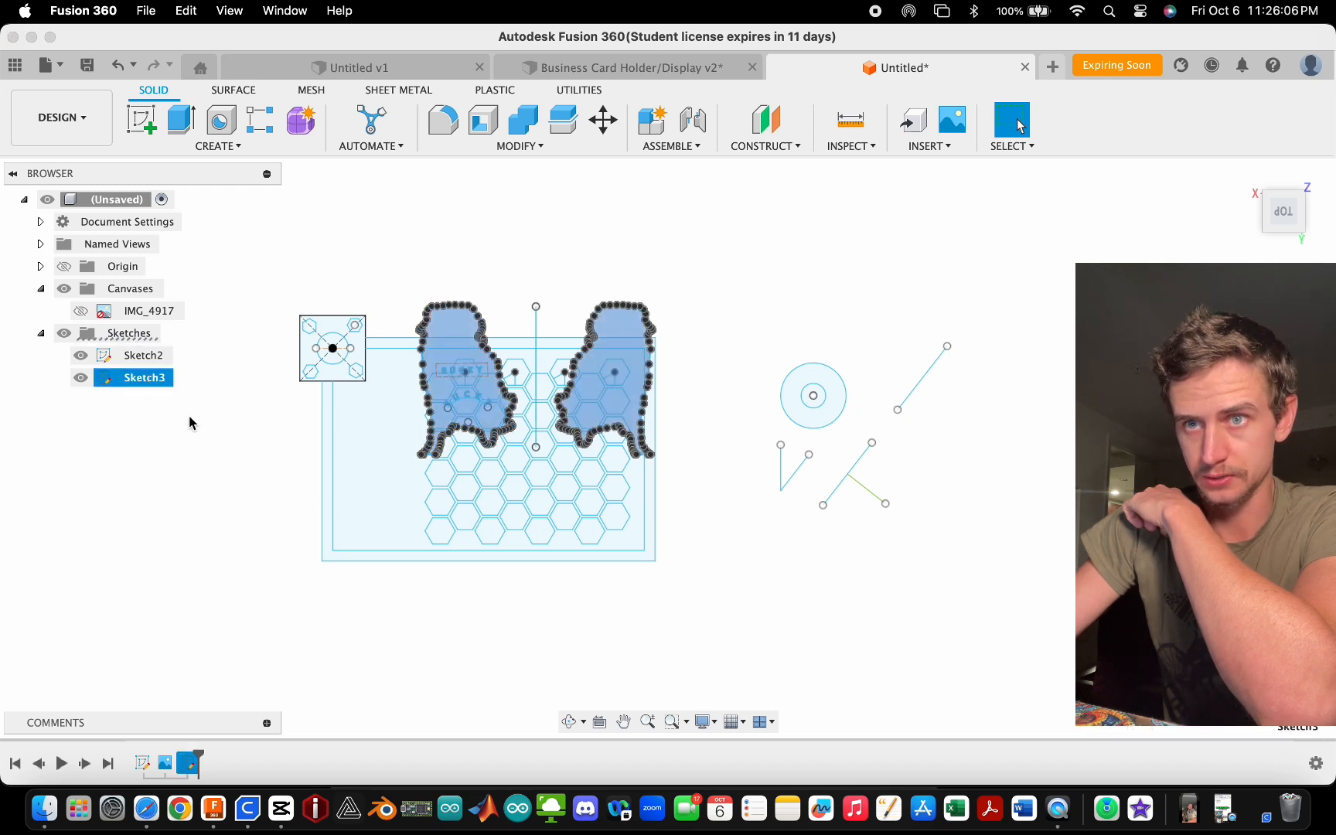
right_click(145, 382)
left_click(232, 728)
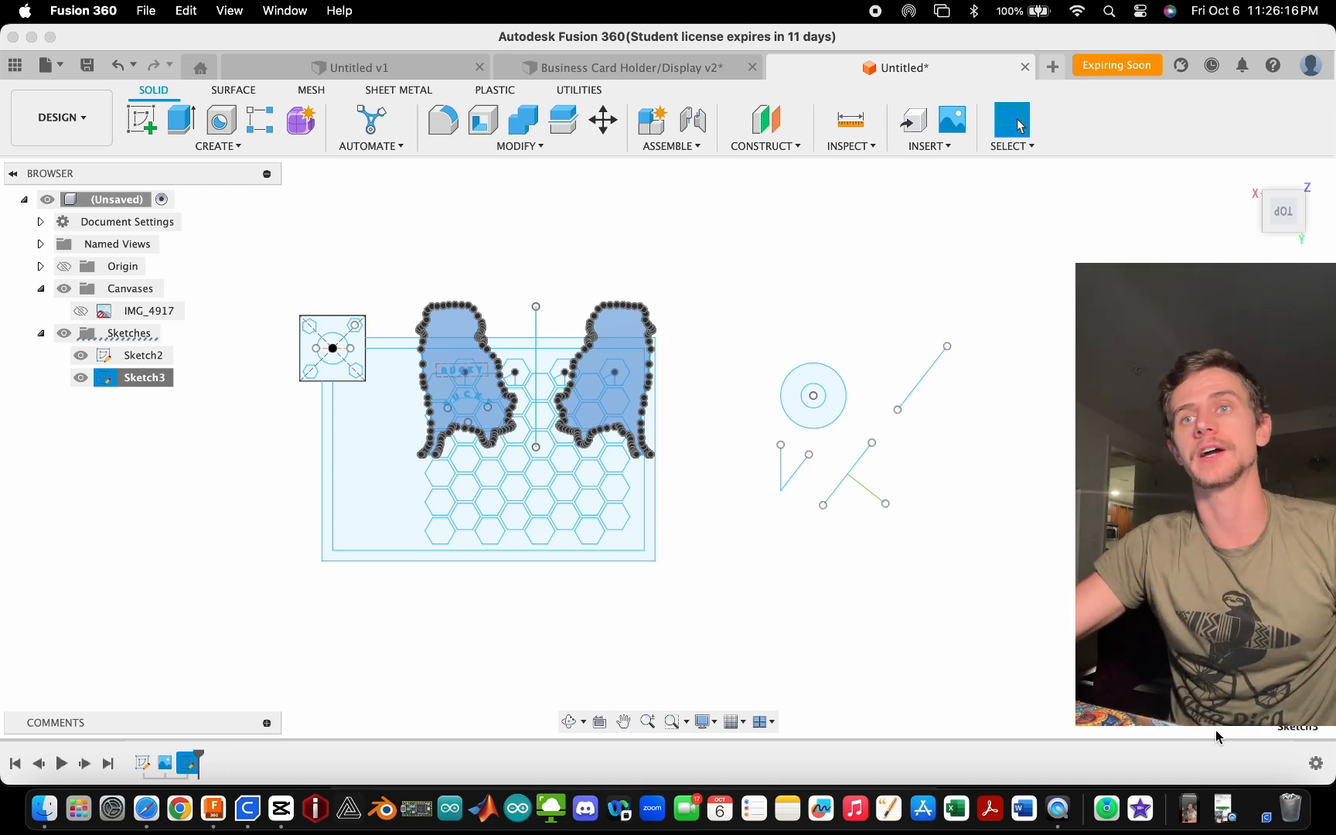
left_click(637, 651)
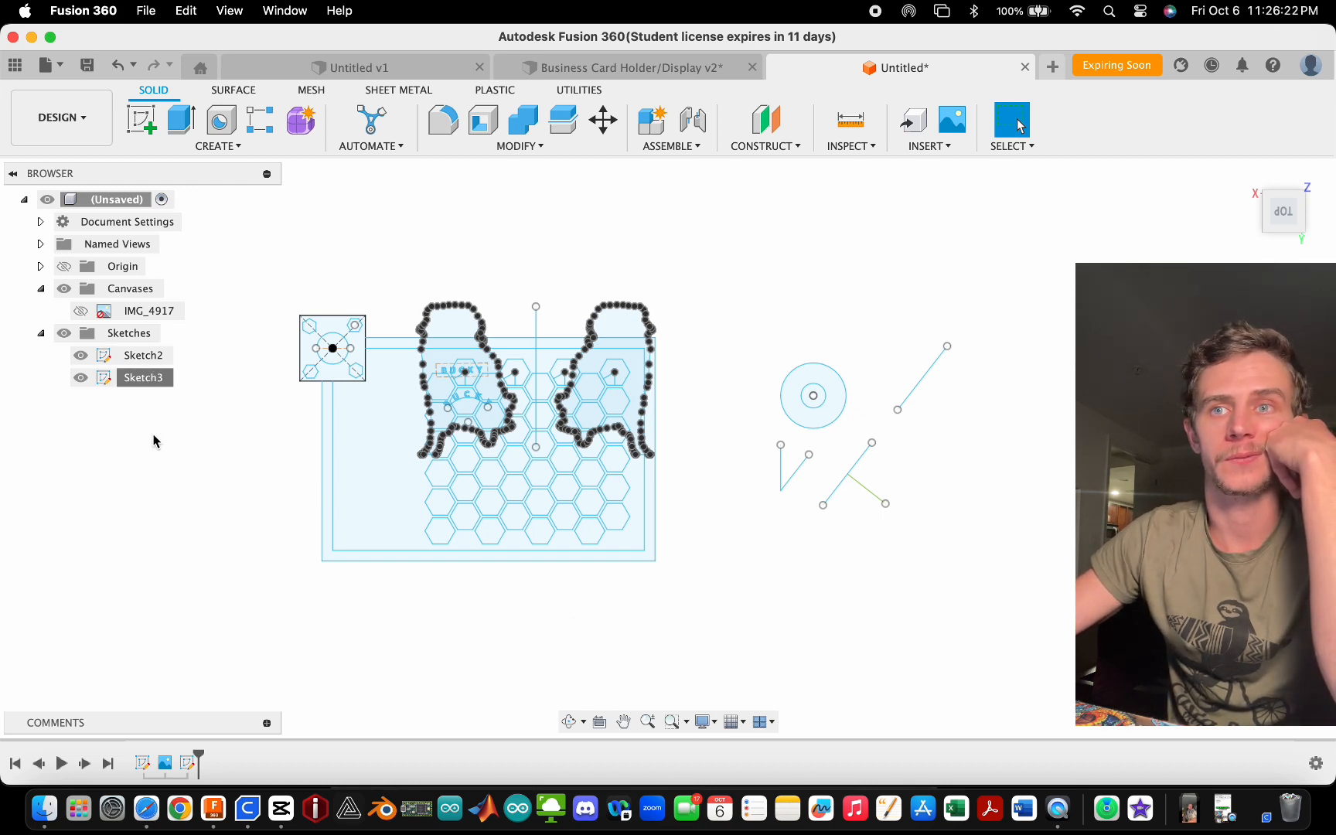
- Choose Redefine Sketch Plane for Sketch2 from its Browser menu
right_click(133, 334)
key("Escape")
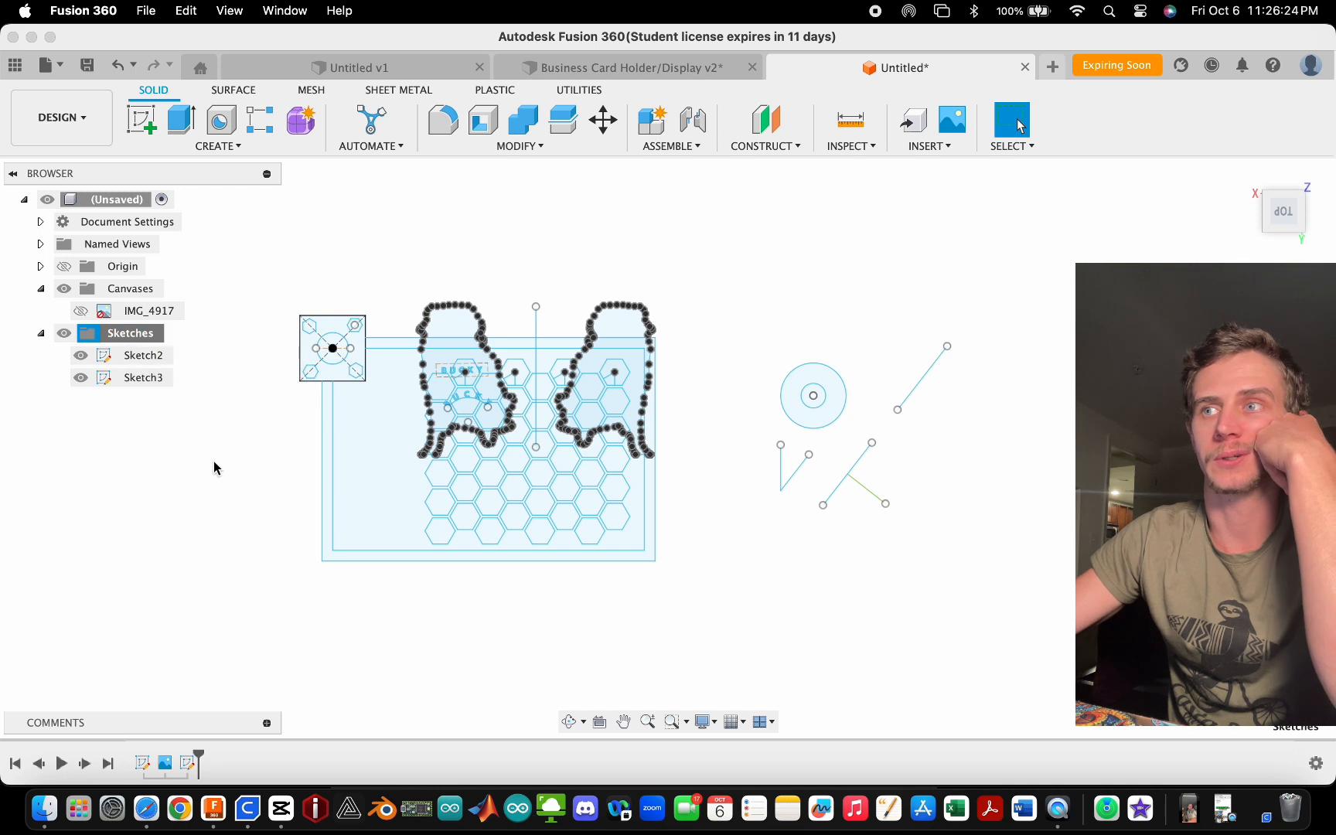
left_click(214, 469)
right_click(123, 338)
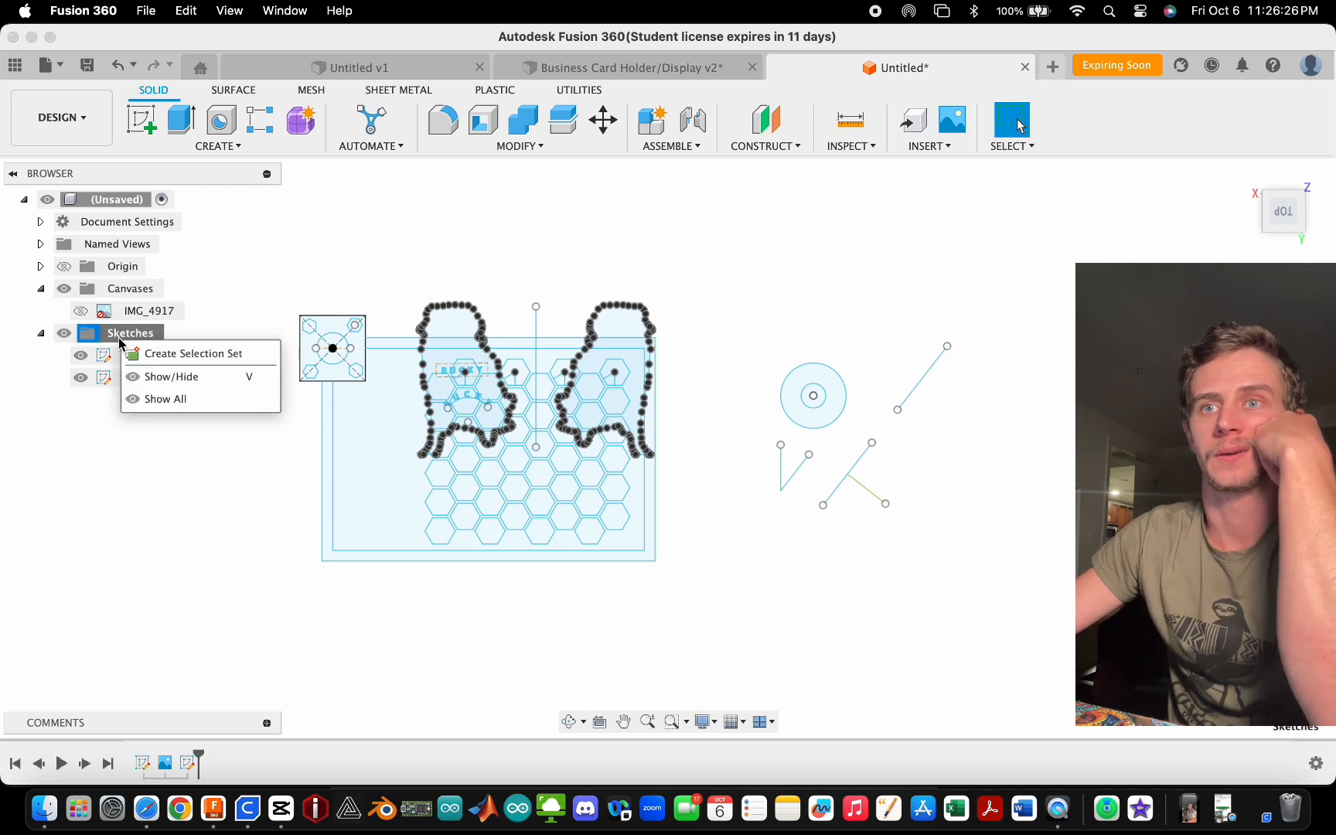
key("Escape")
right_click(141, 357)
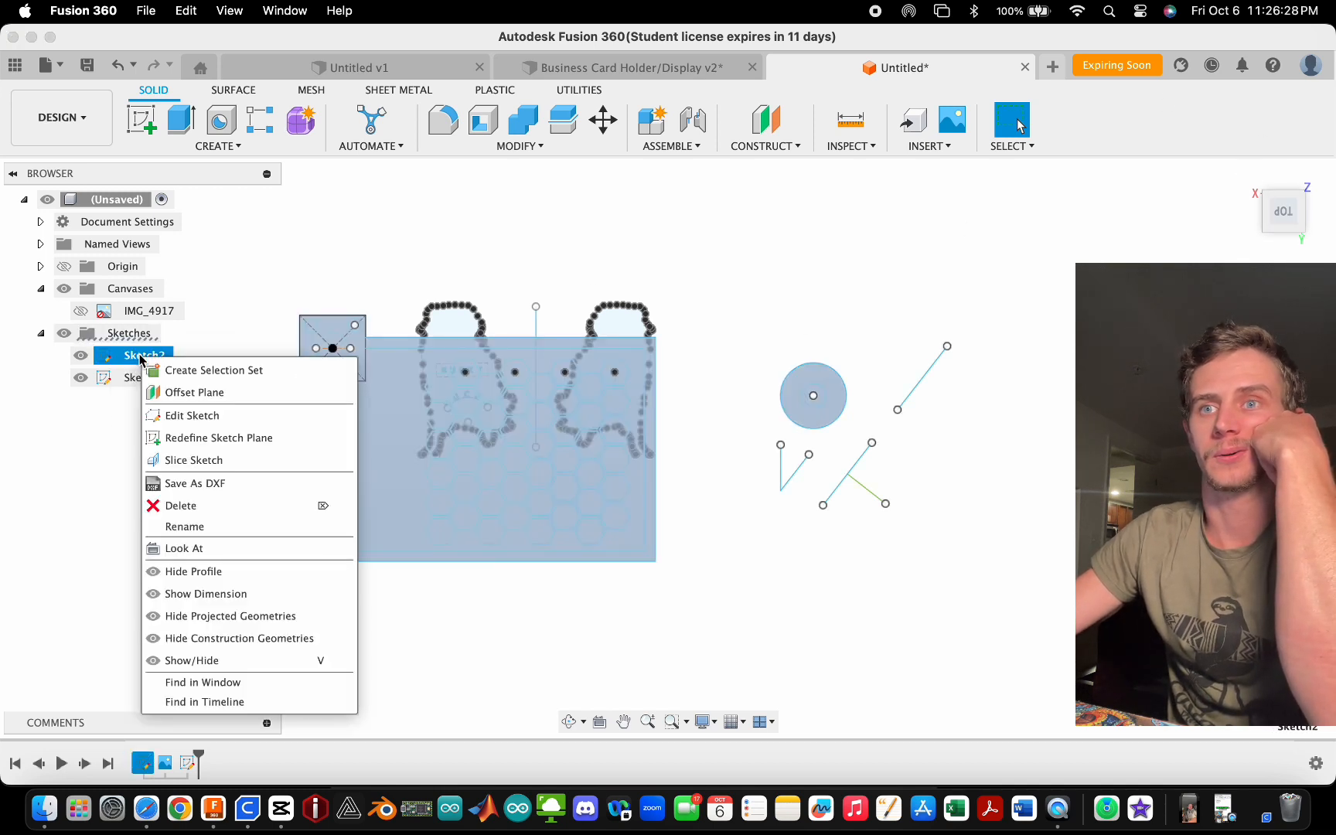
left_click(259, 440)
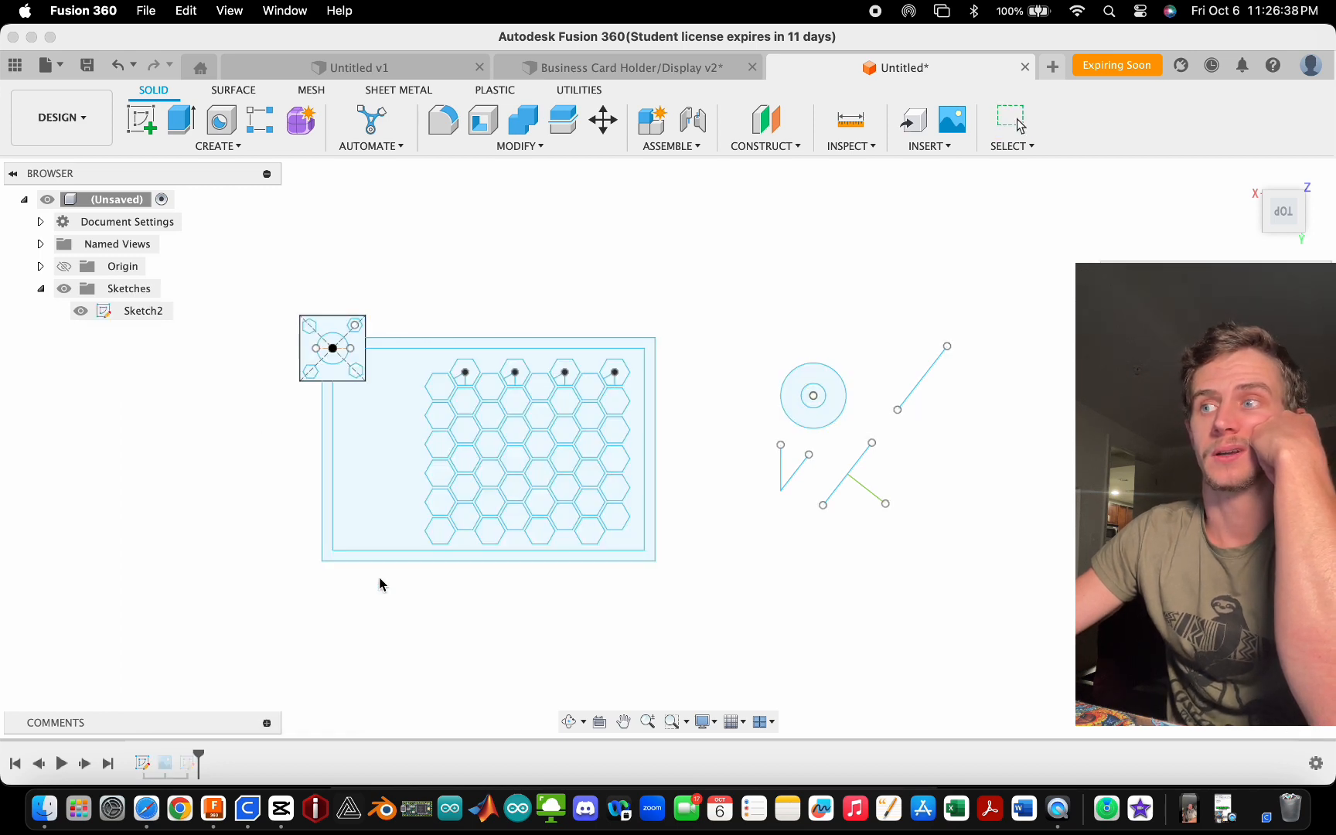
- Turn on the origin planes and try Sketch2 on the XZ plane, then the YZ plane
middle_click_drag(376, 572, 184, 394, "shift")
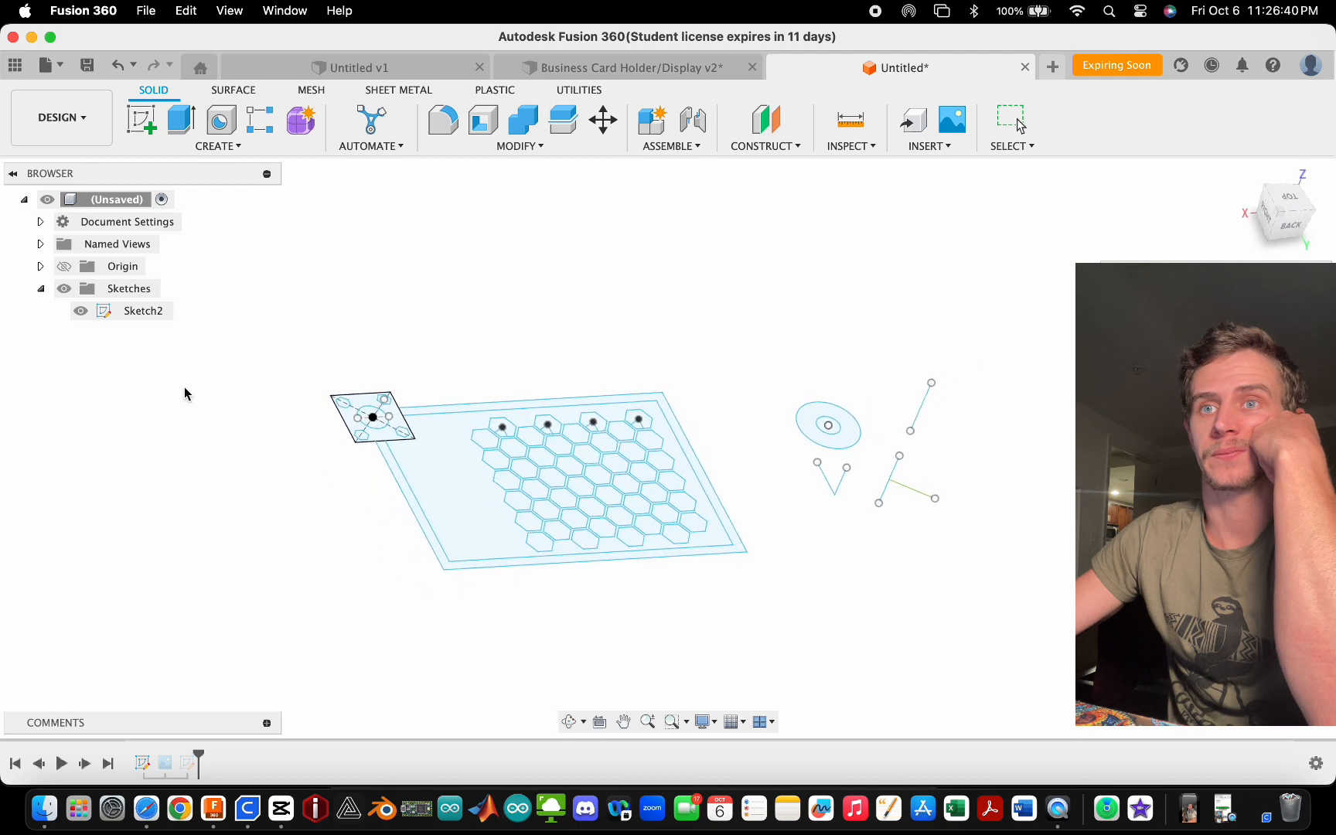
left_click(63, 267)
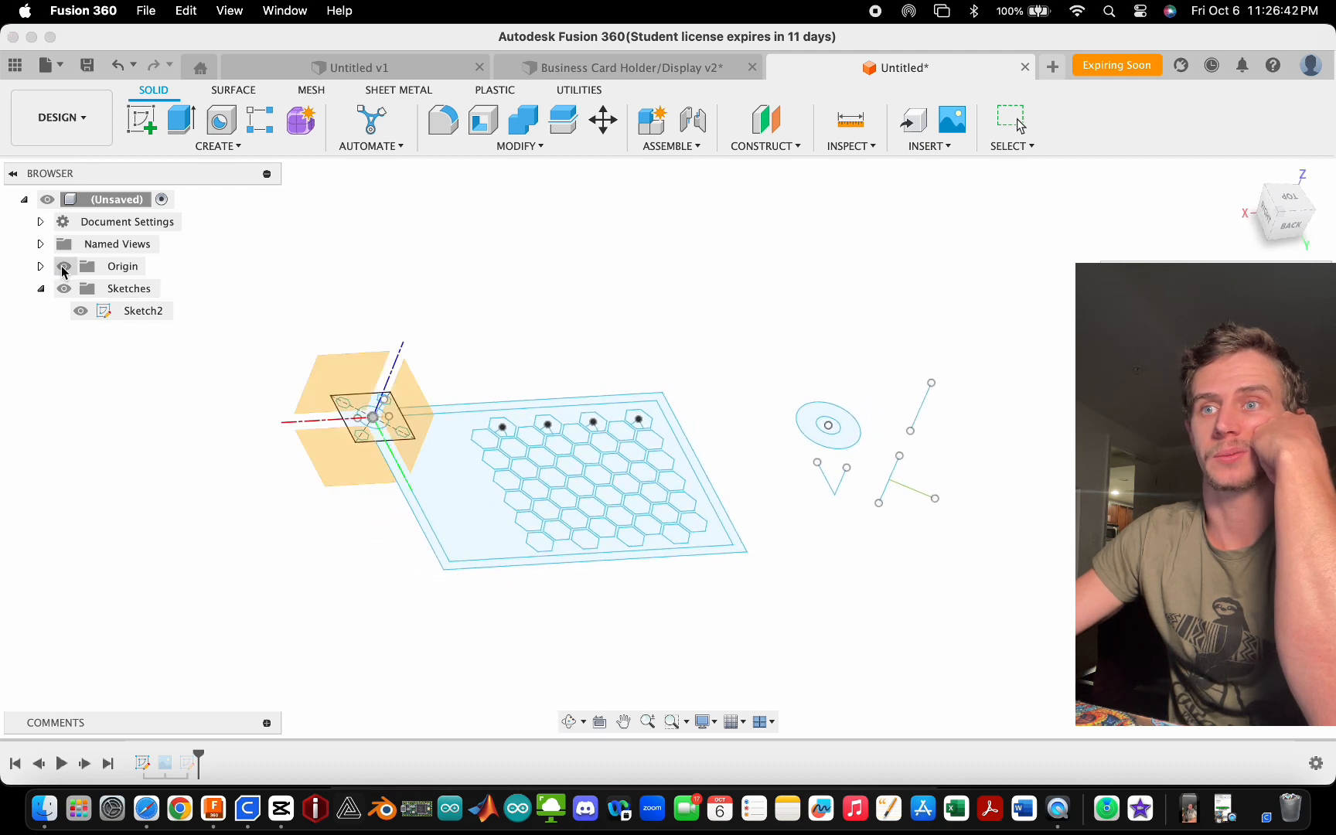
mouse_move(265, 552)
middle_mouse_down("shift")
mouse_move(206, 497)
mouse_move(239, 483)
mouse_move(387, 525)
mouse_move(400, 420)
middle_mouse_up("shift")
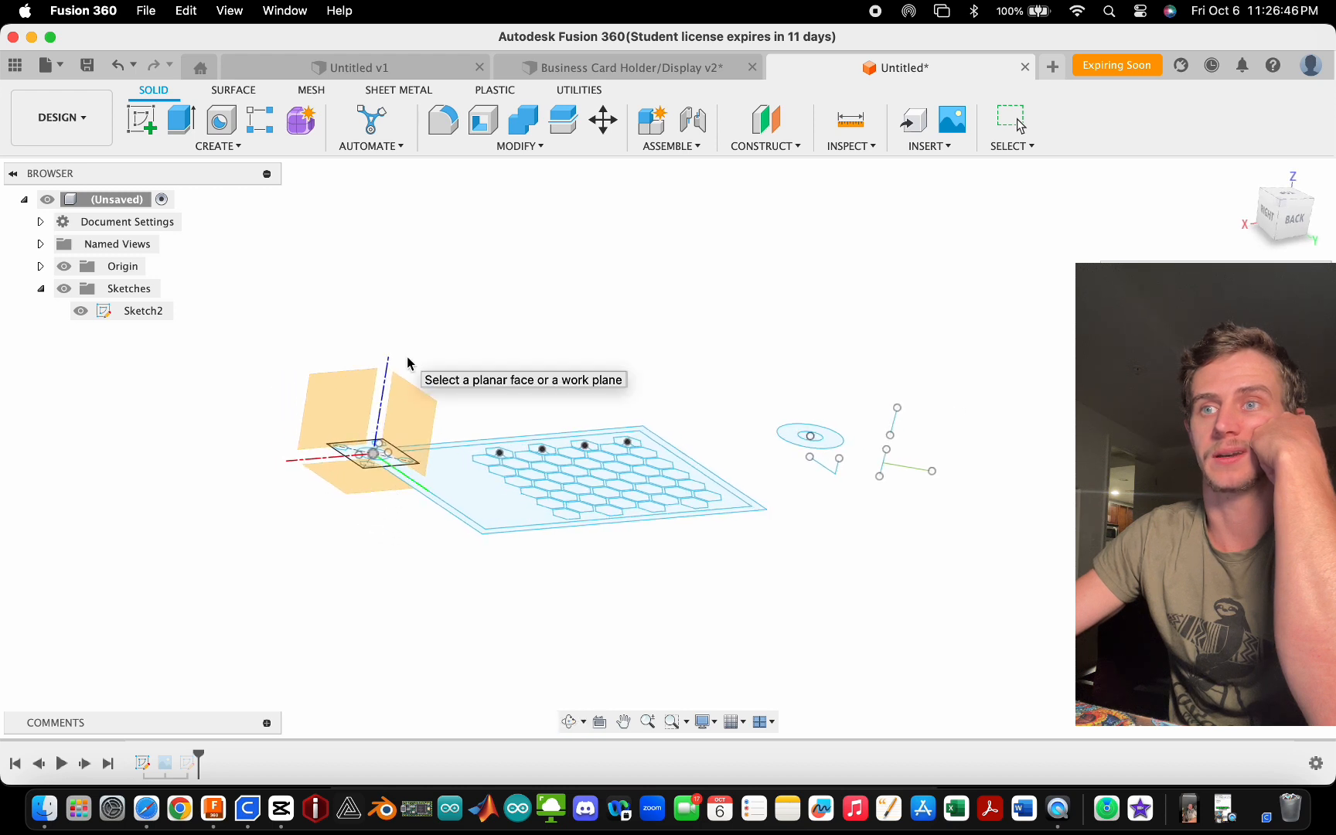
left_click(345, 404)
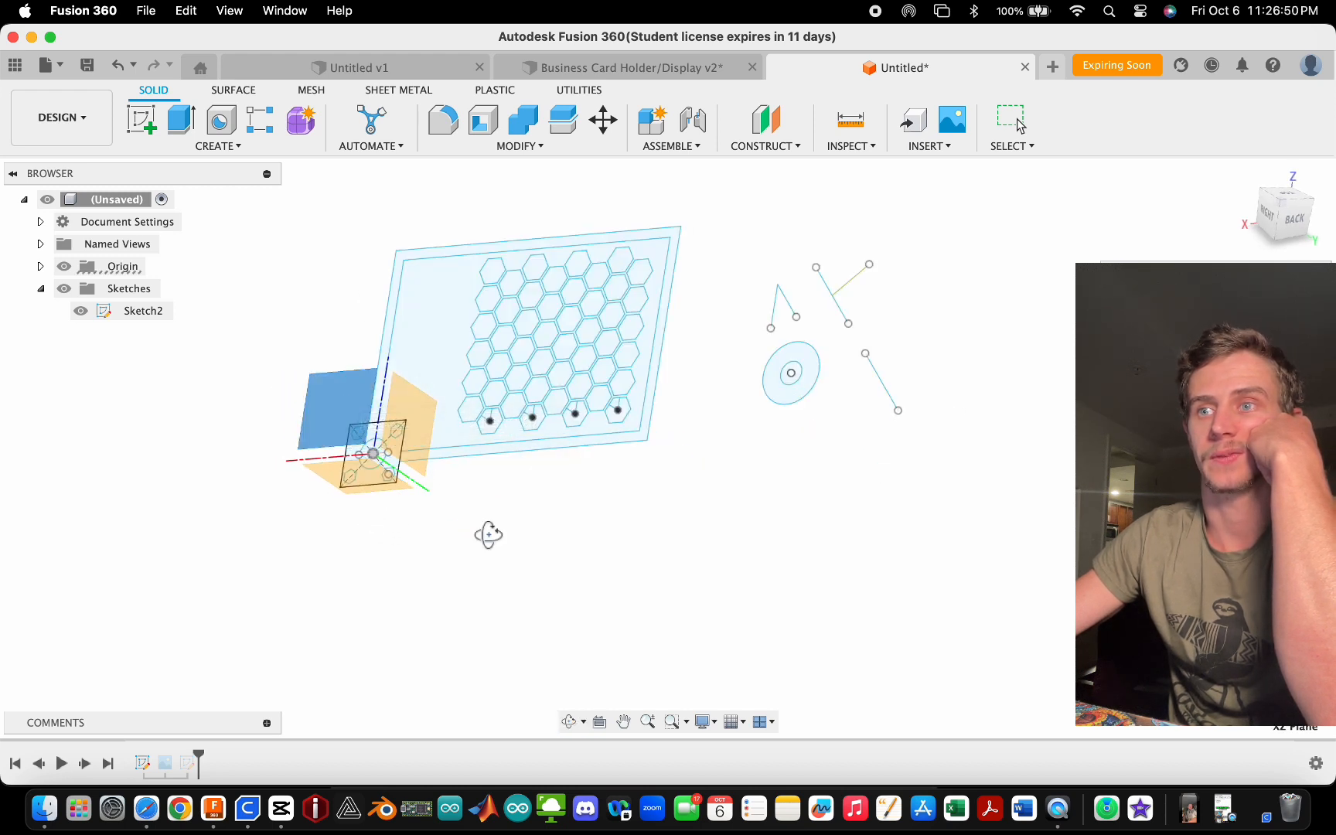
mouse_move(488, 534)
middle_mouse_down("shift")
mouse_move(539, 548)
mouse_move(485, 513)
mouse_move(733, 525)
mouse_move(751, 540)
mouse_move(507, 540)
mouse_move(533, 534)
middle_mouse_up("shift")
mouse_move(773, 479)
middle_mouse_down("shift")
mouse_move(832, 498)
mouse_move(769, 483)
middle_mouse_up("shift")
left_click(610, 409)
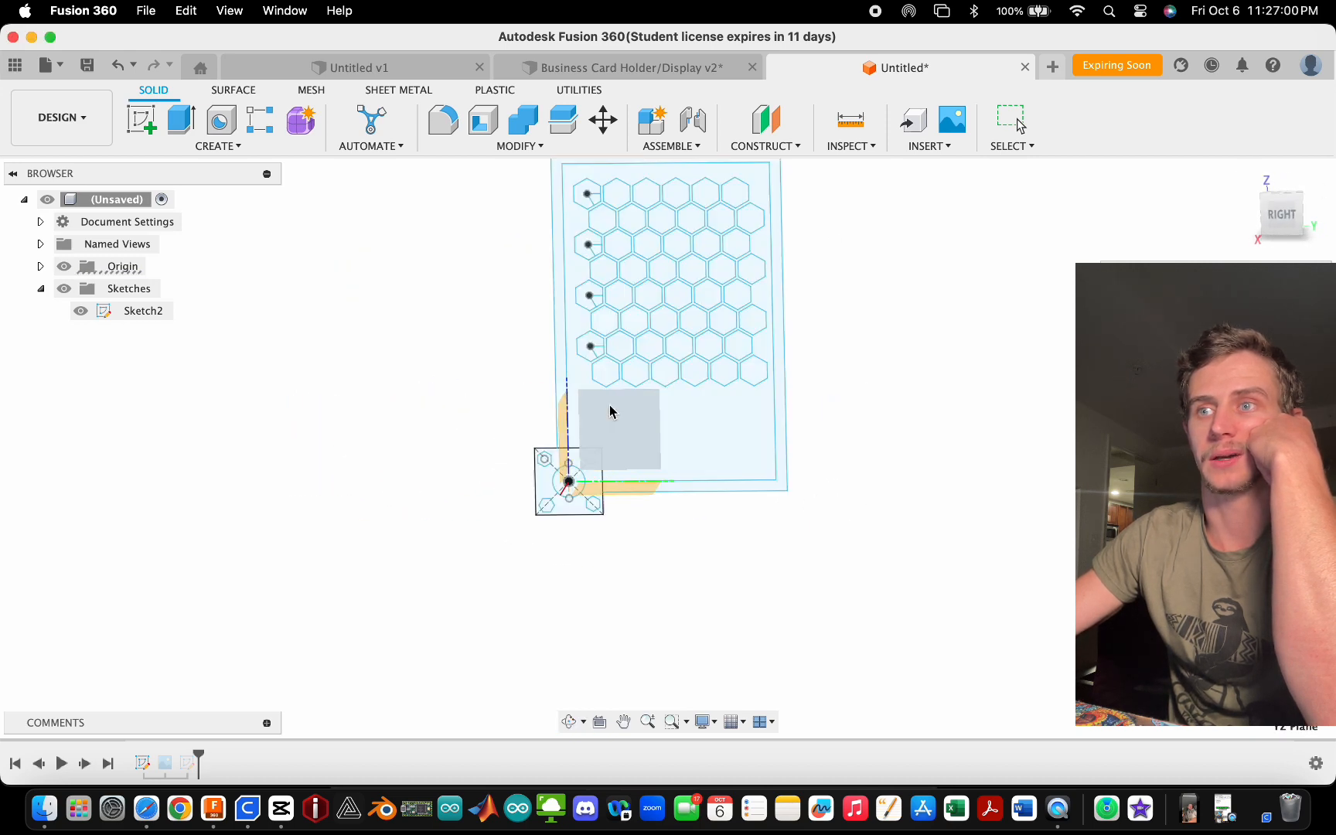
mouse_move(683, 511)
middle_mouse_down("shift")
mouse_move(615, 470)
mouse_move(601, 529)
mouse_move(703, 448)
mouse_move(688, 410)
middle_mouse_up("shift")
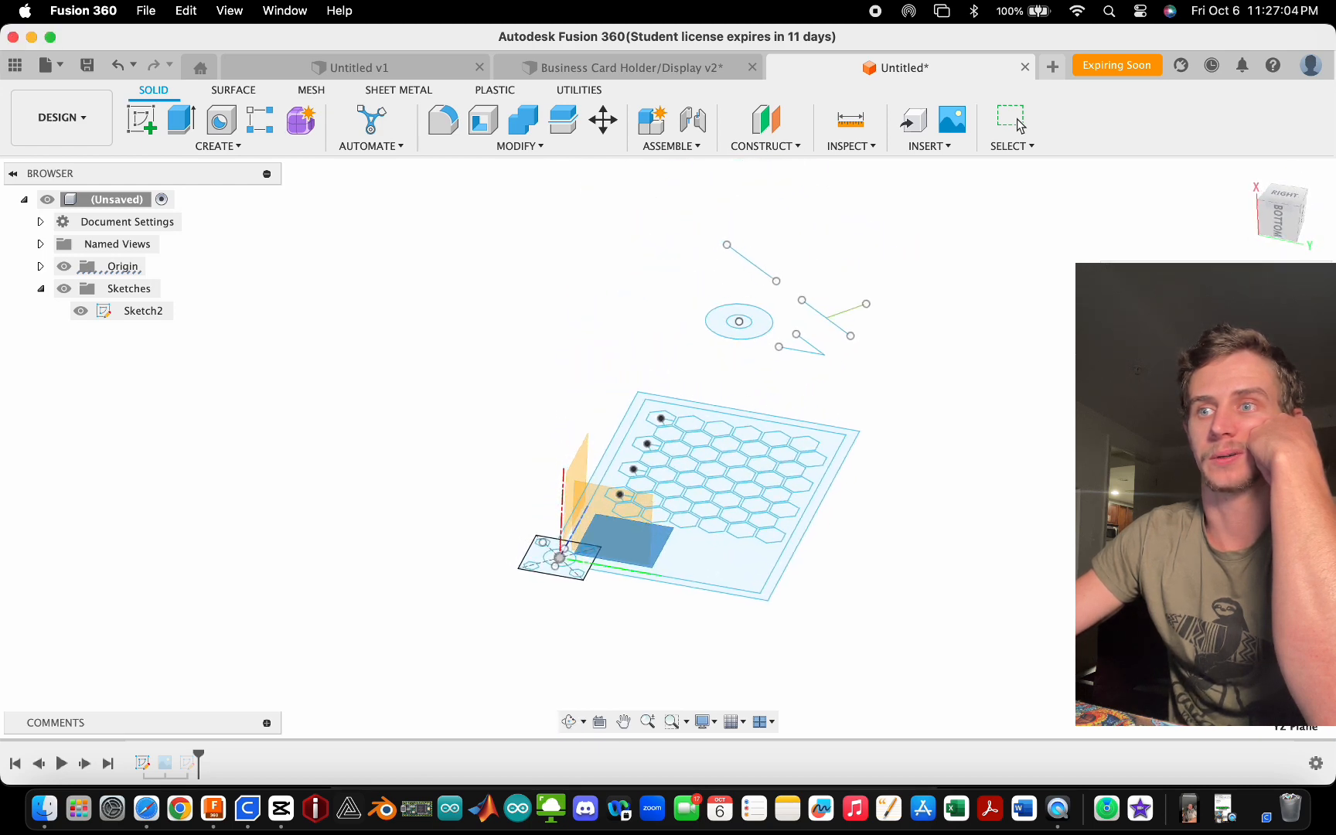
- Cancel the sketch plane change so Sketch2 stays flat, and orbit back to a top-back view
key("Escape")
scroll(525, 391, "down", 5)
mouse_move(525, 391)
middle_mouse_down("shift")
mouse_move(555, 385)
mouse_move(521, 470)
mouse_move(465, 483)
middle_mouse_up("shift")
right_click(155, 362)
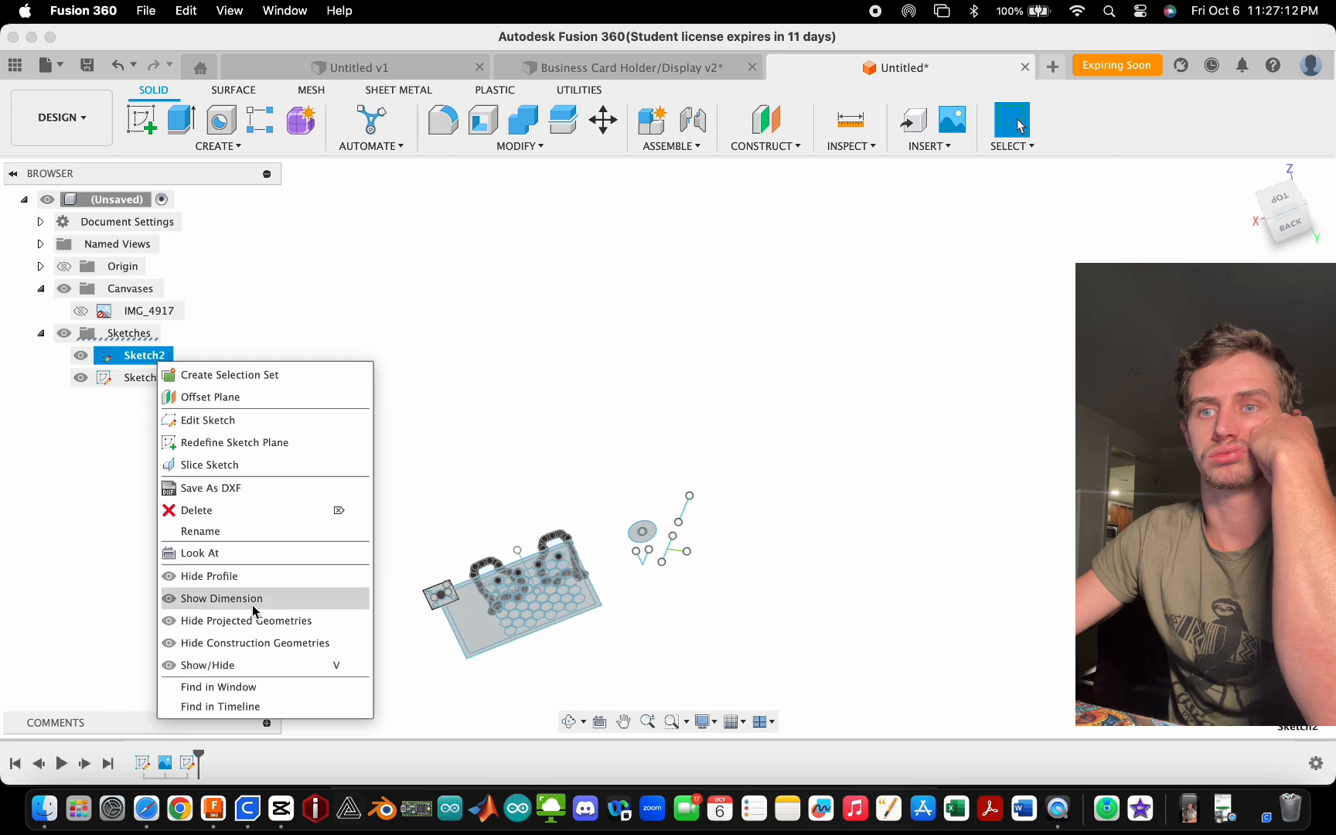
left_click(795, 465)
scroll(795, 465, "down", 2)
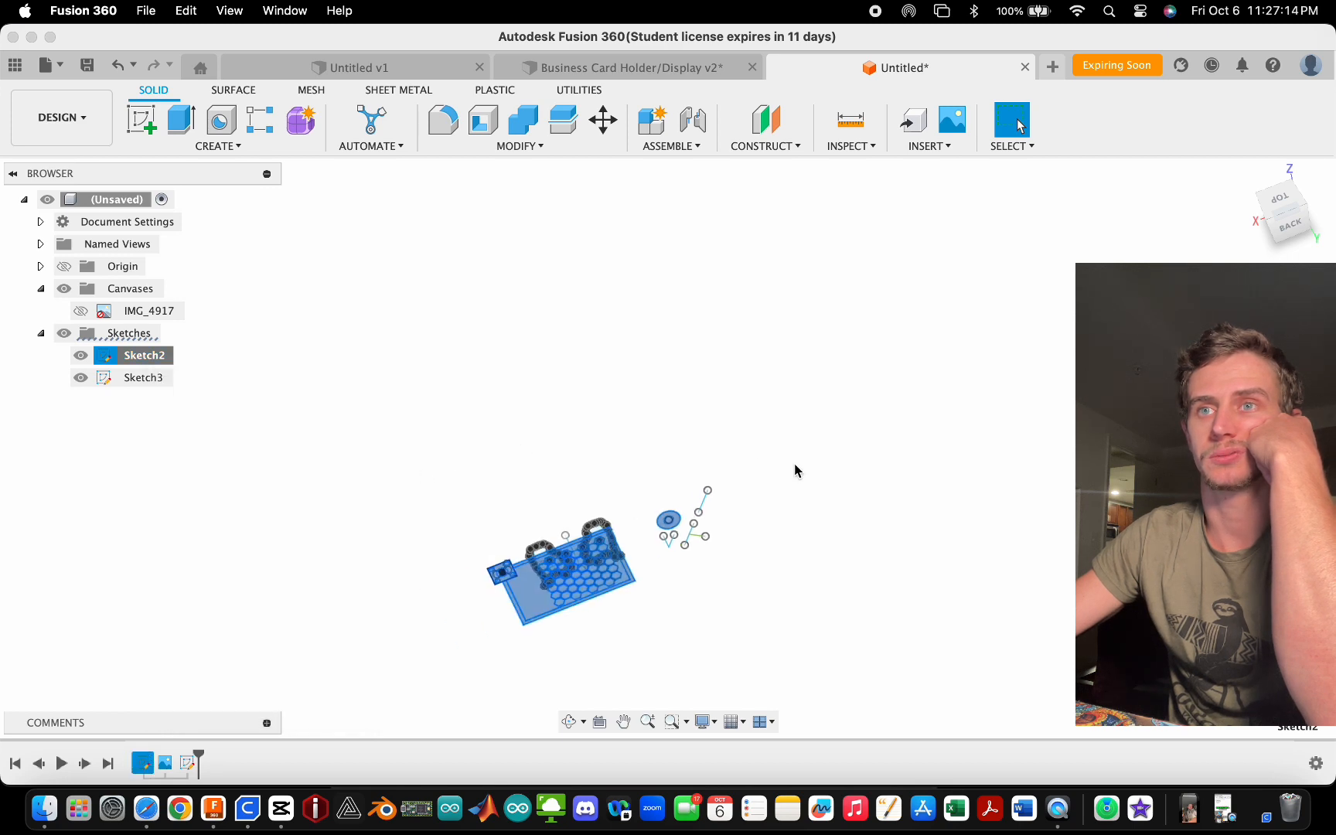
scroll(795, 465, "down", 1)
scroll(606, 586, "up", 3)
left_click(307, 481)
double_click(144, 359)
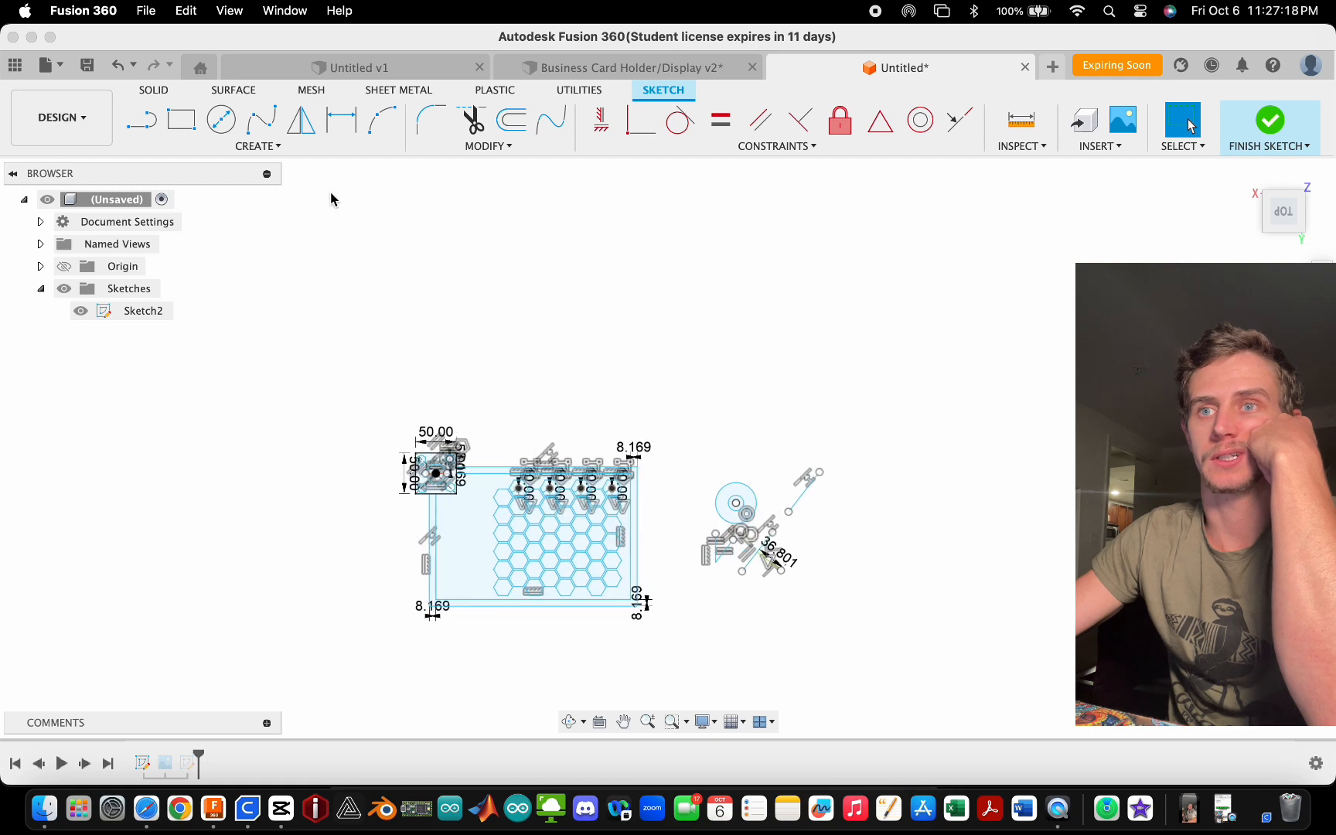
left_click(267, 146)
mouse_move(247, 438)
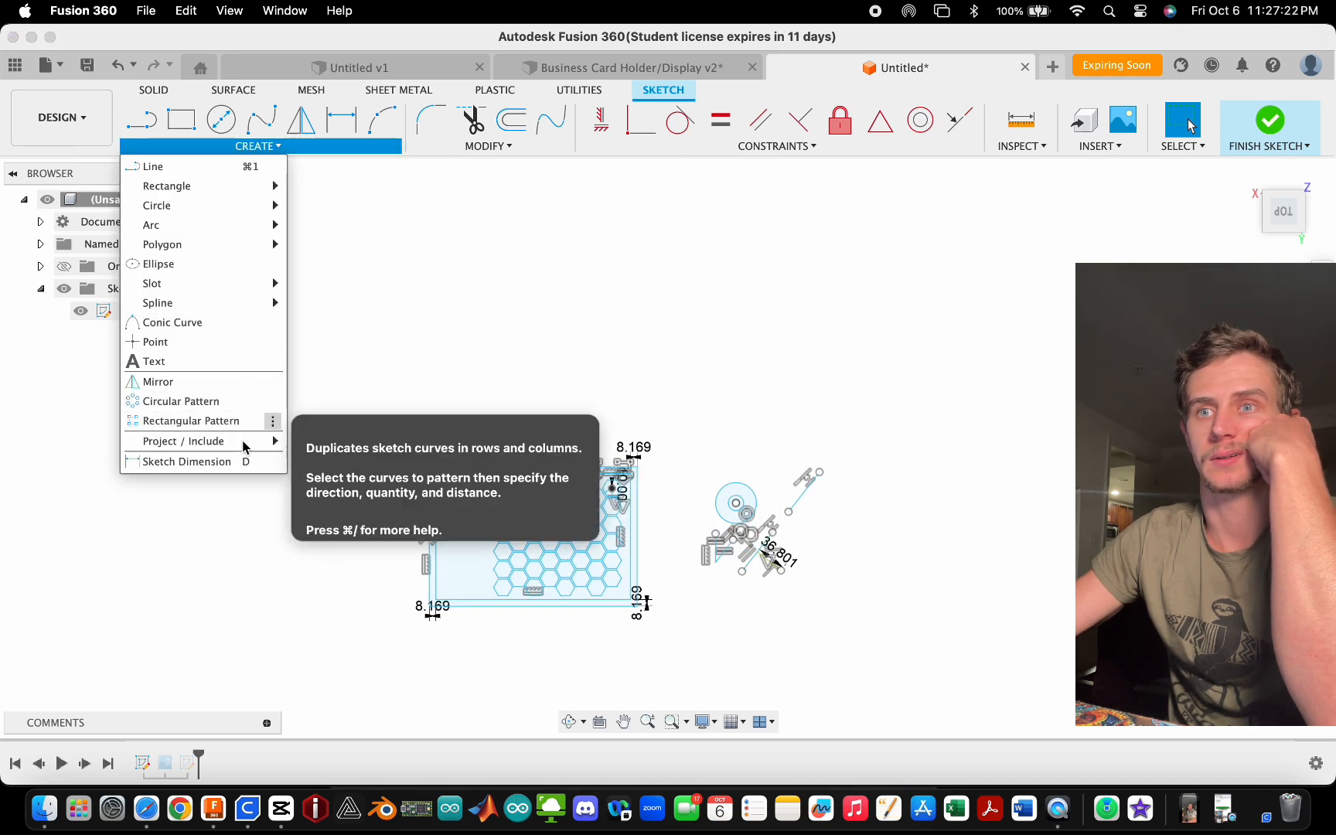
mouse_move(245, 302)
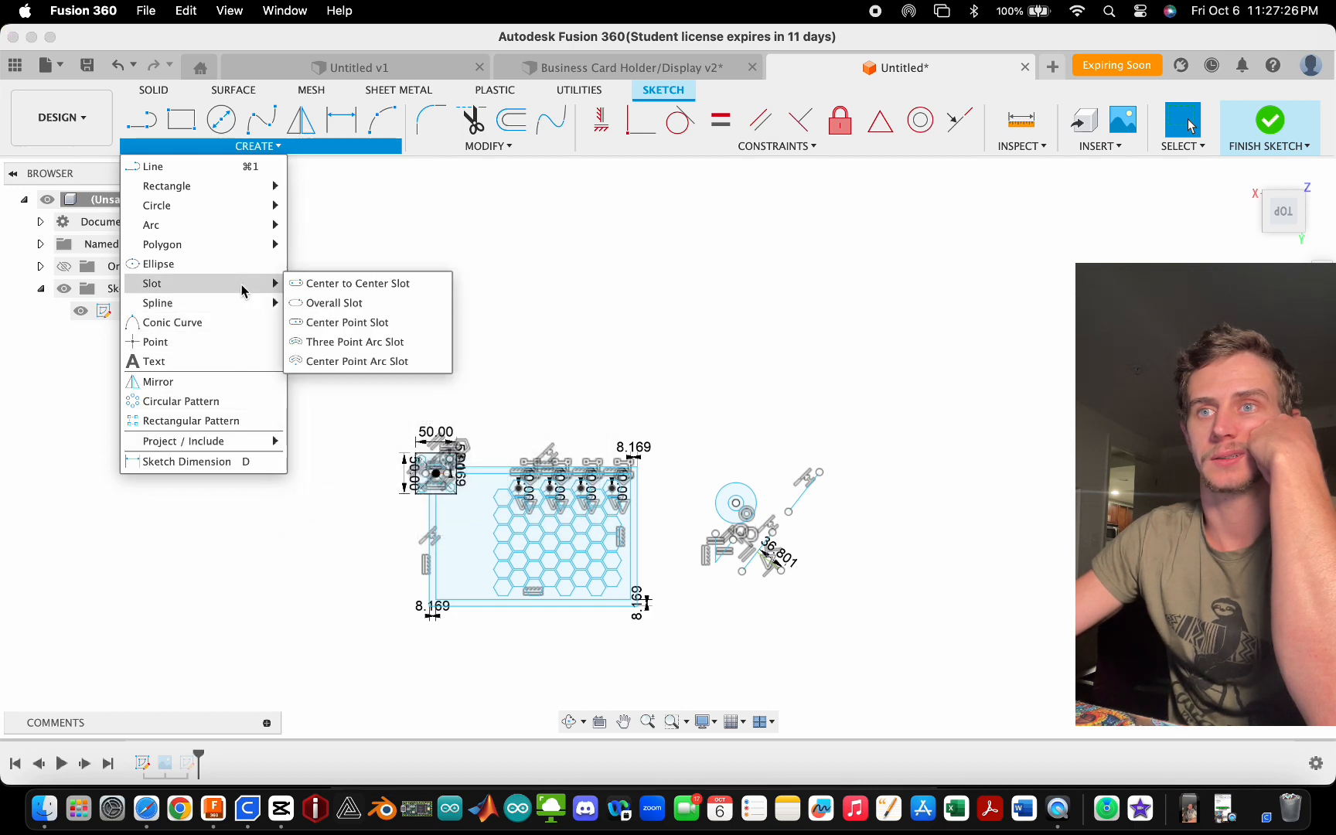
mouse_move(237, 248)
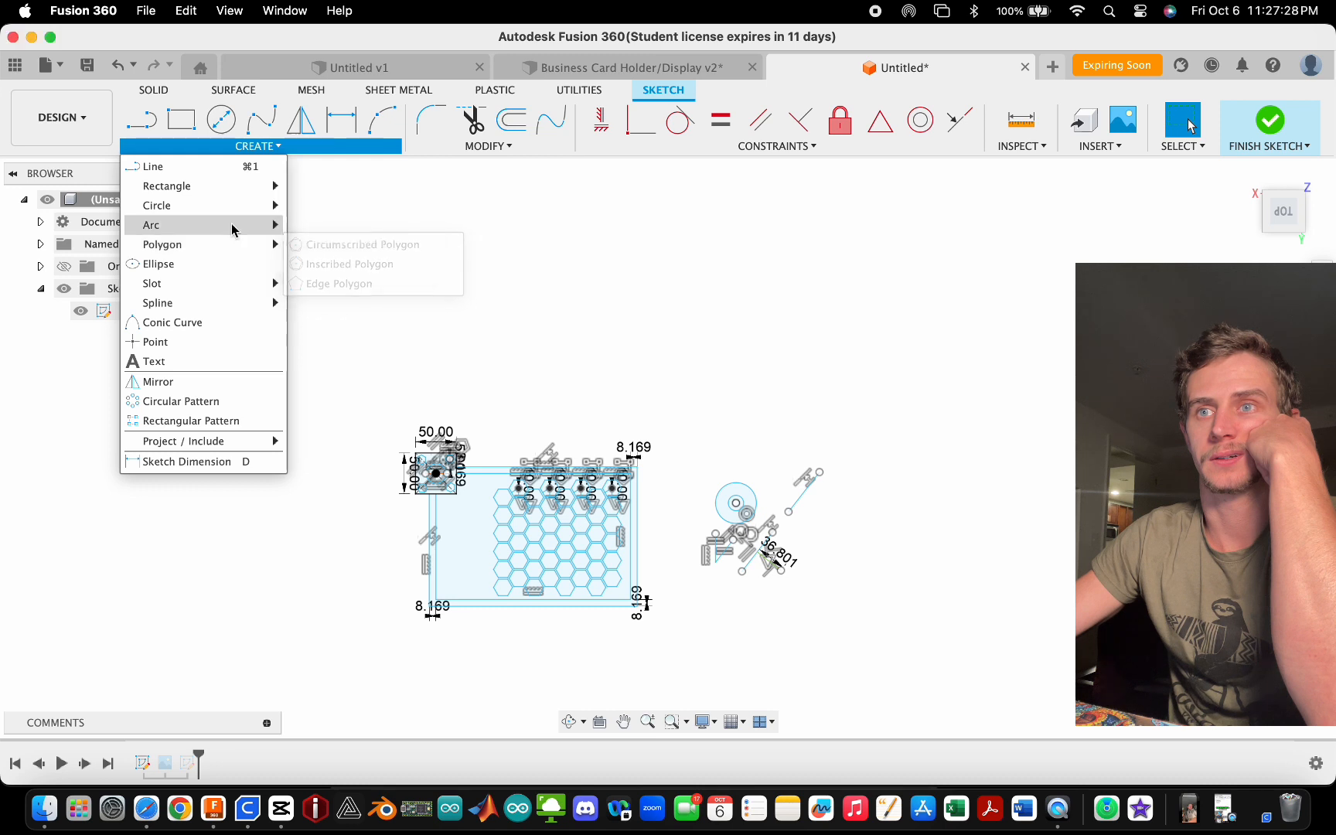
mouse_move(232, 210)
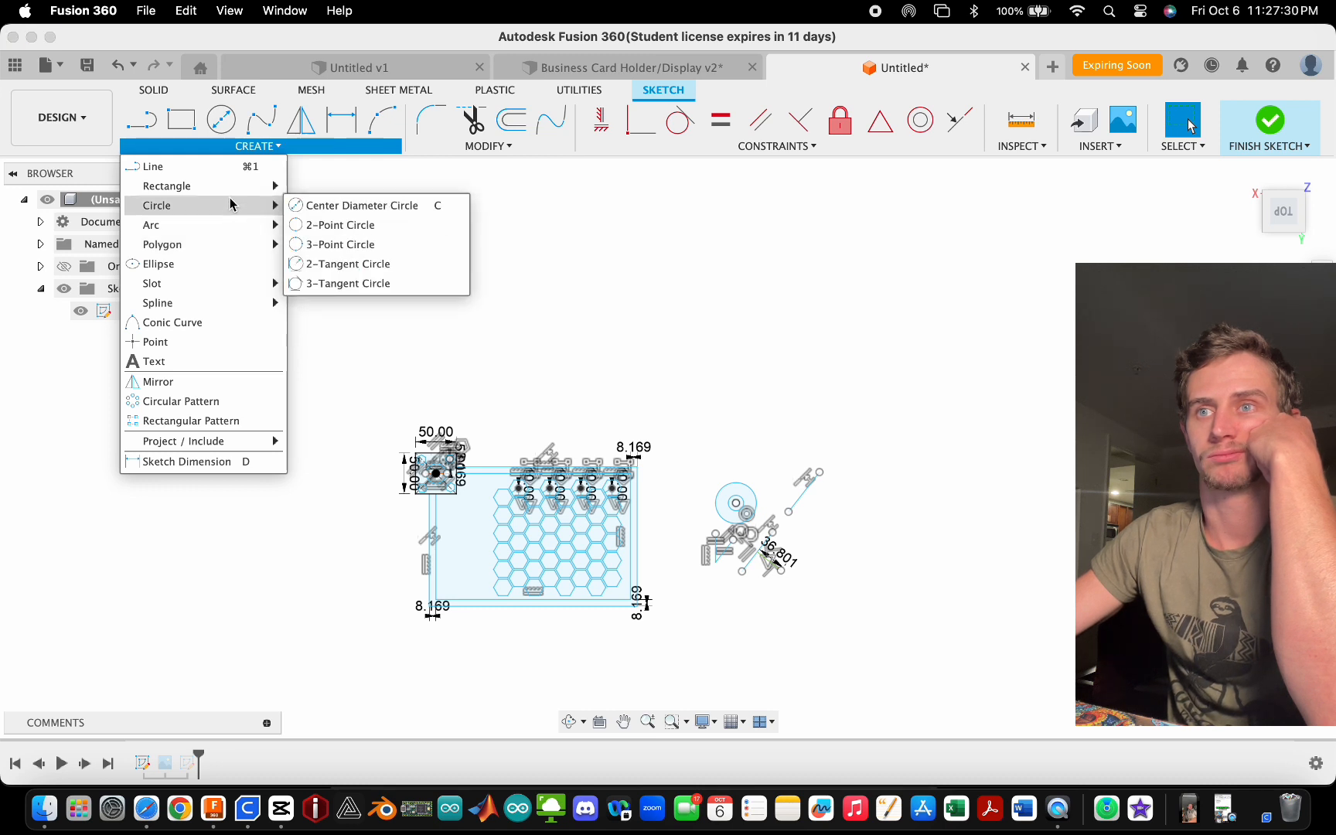
left_click(829, 334)
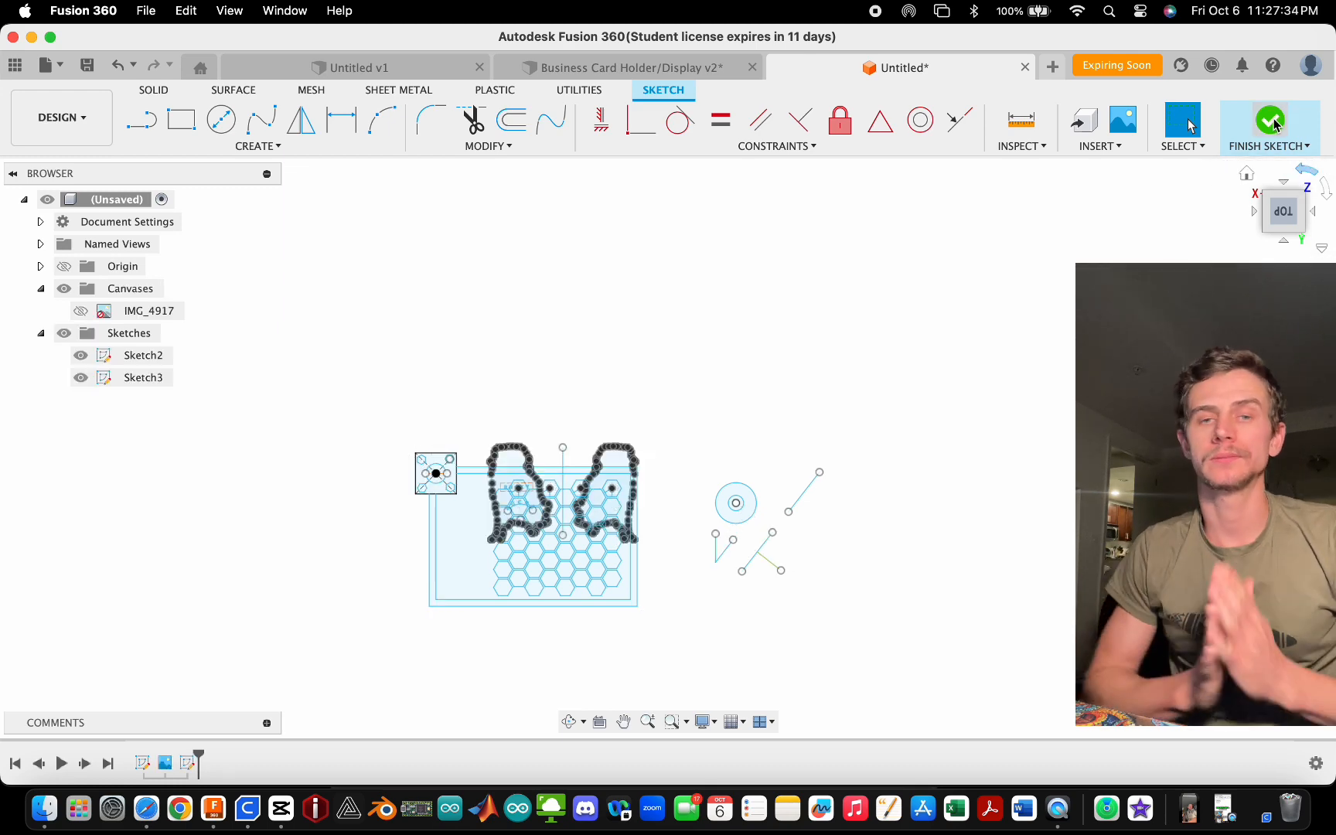
left_click(1284, 123)
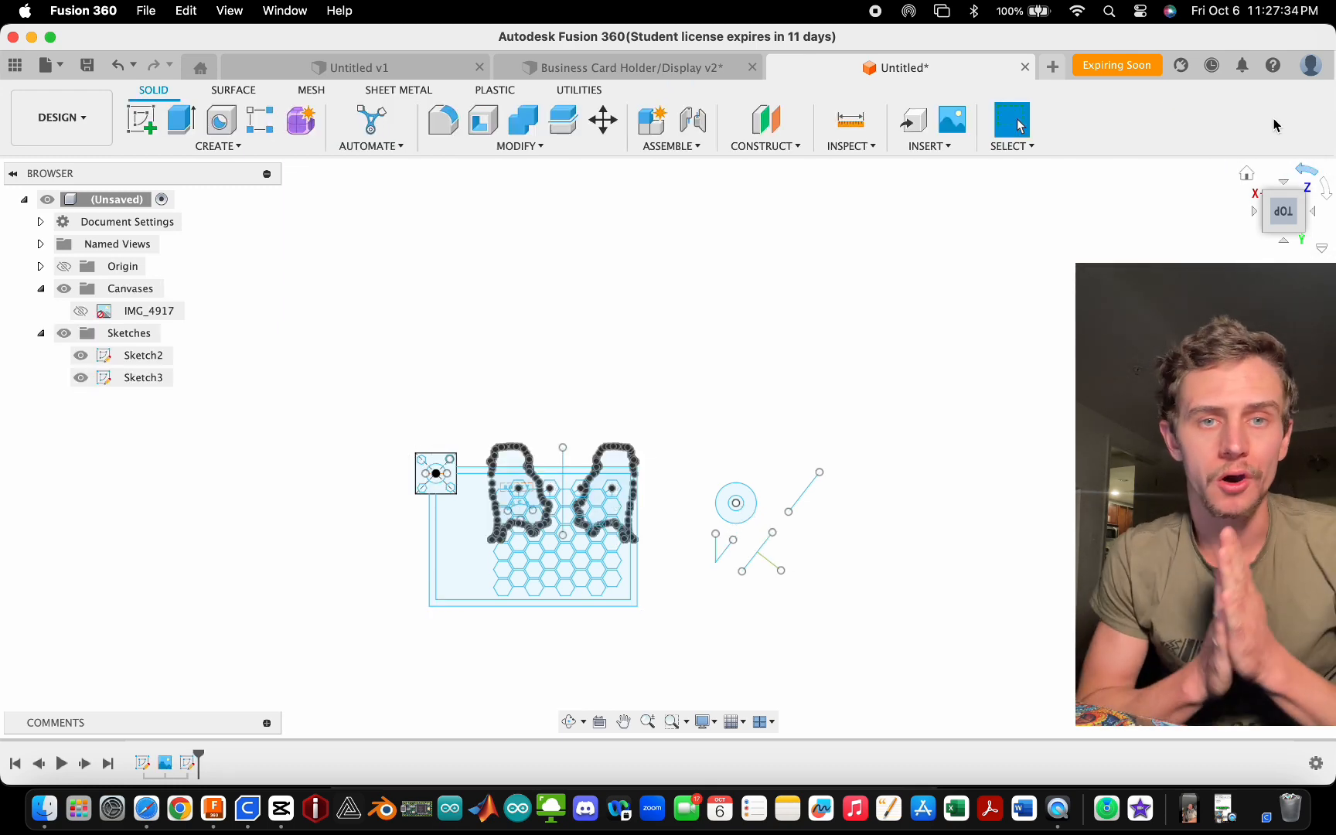